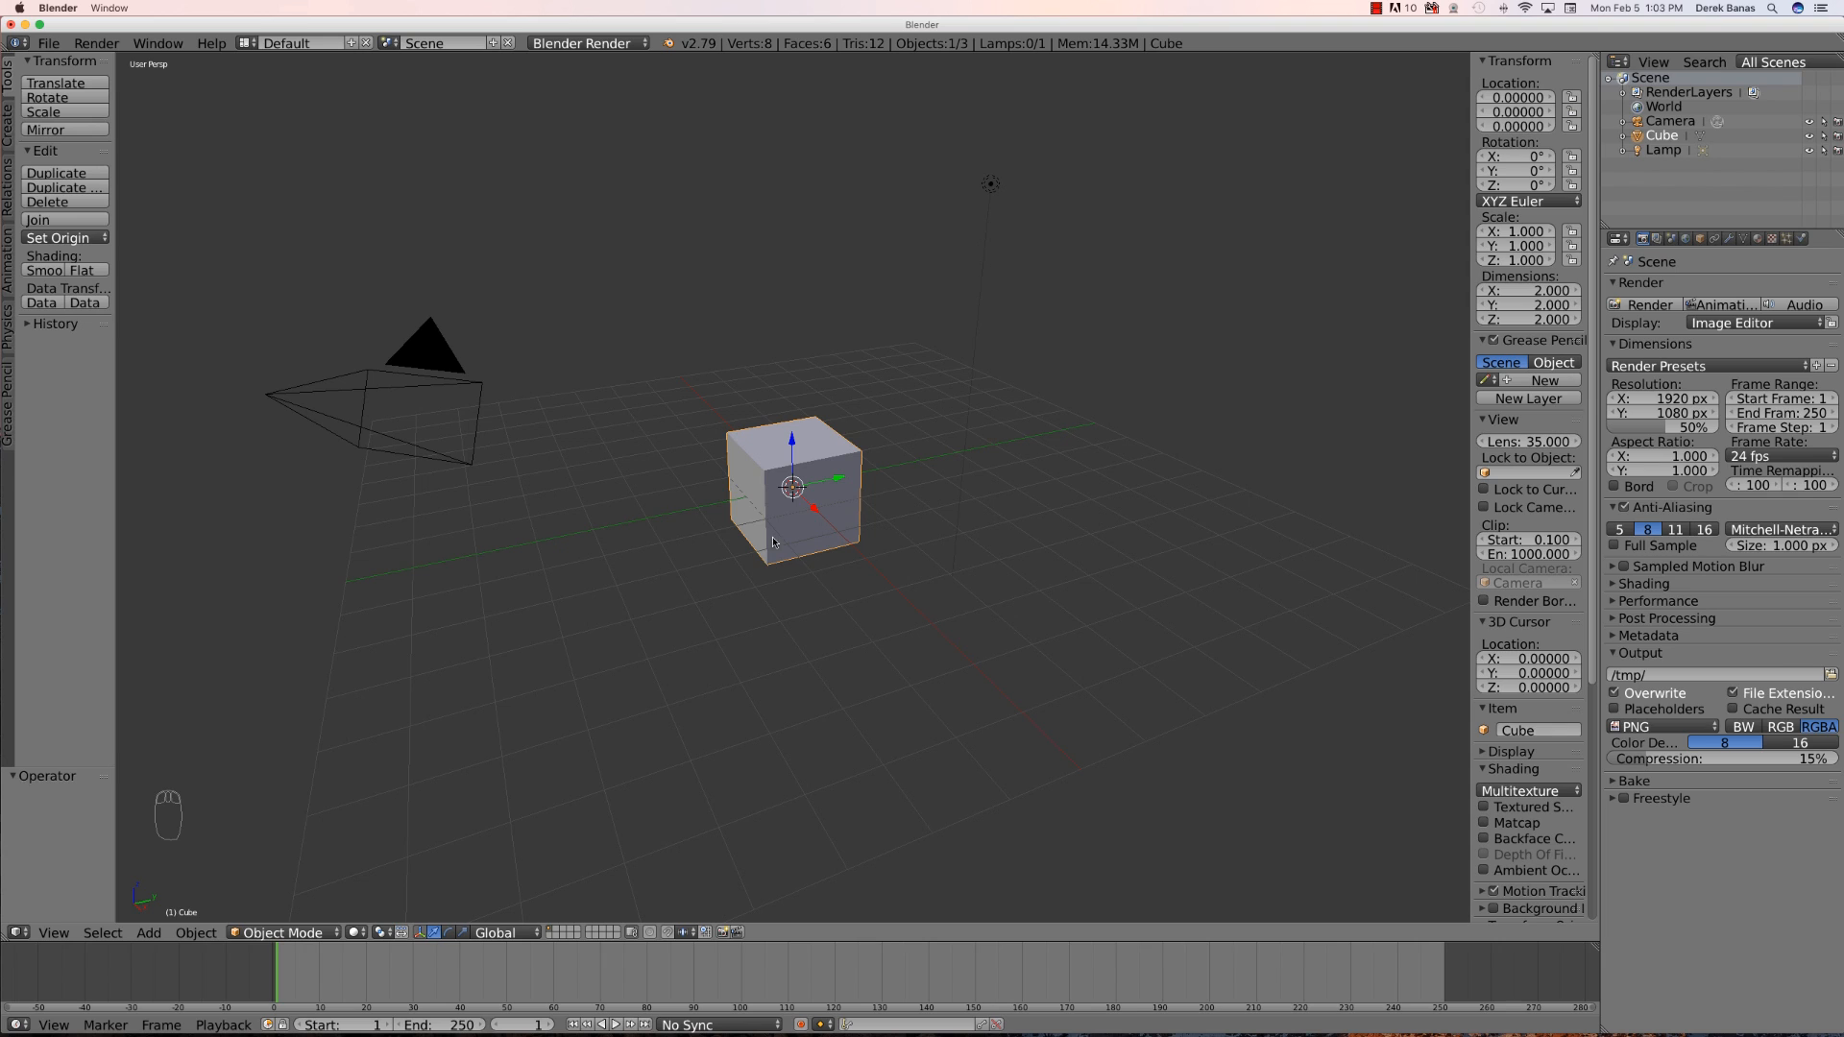
- Delete the default cube
key(x)
click(782, 527)
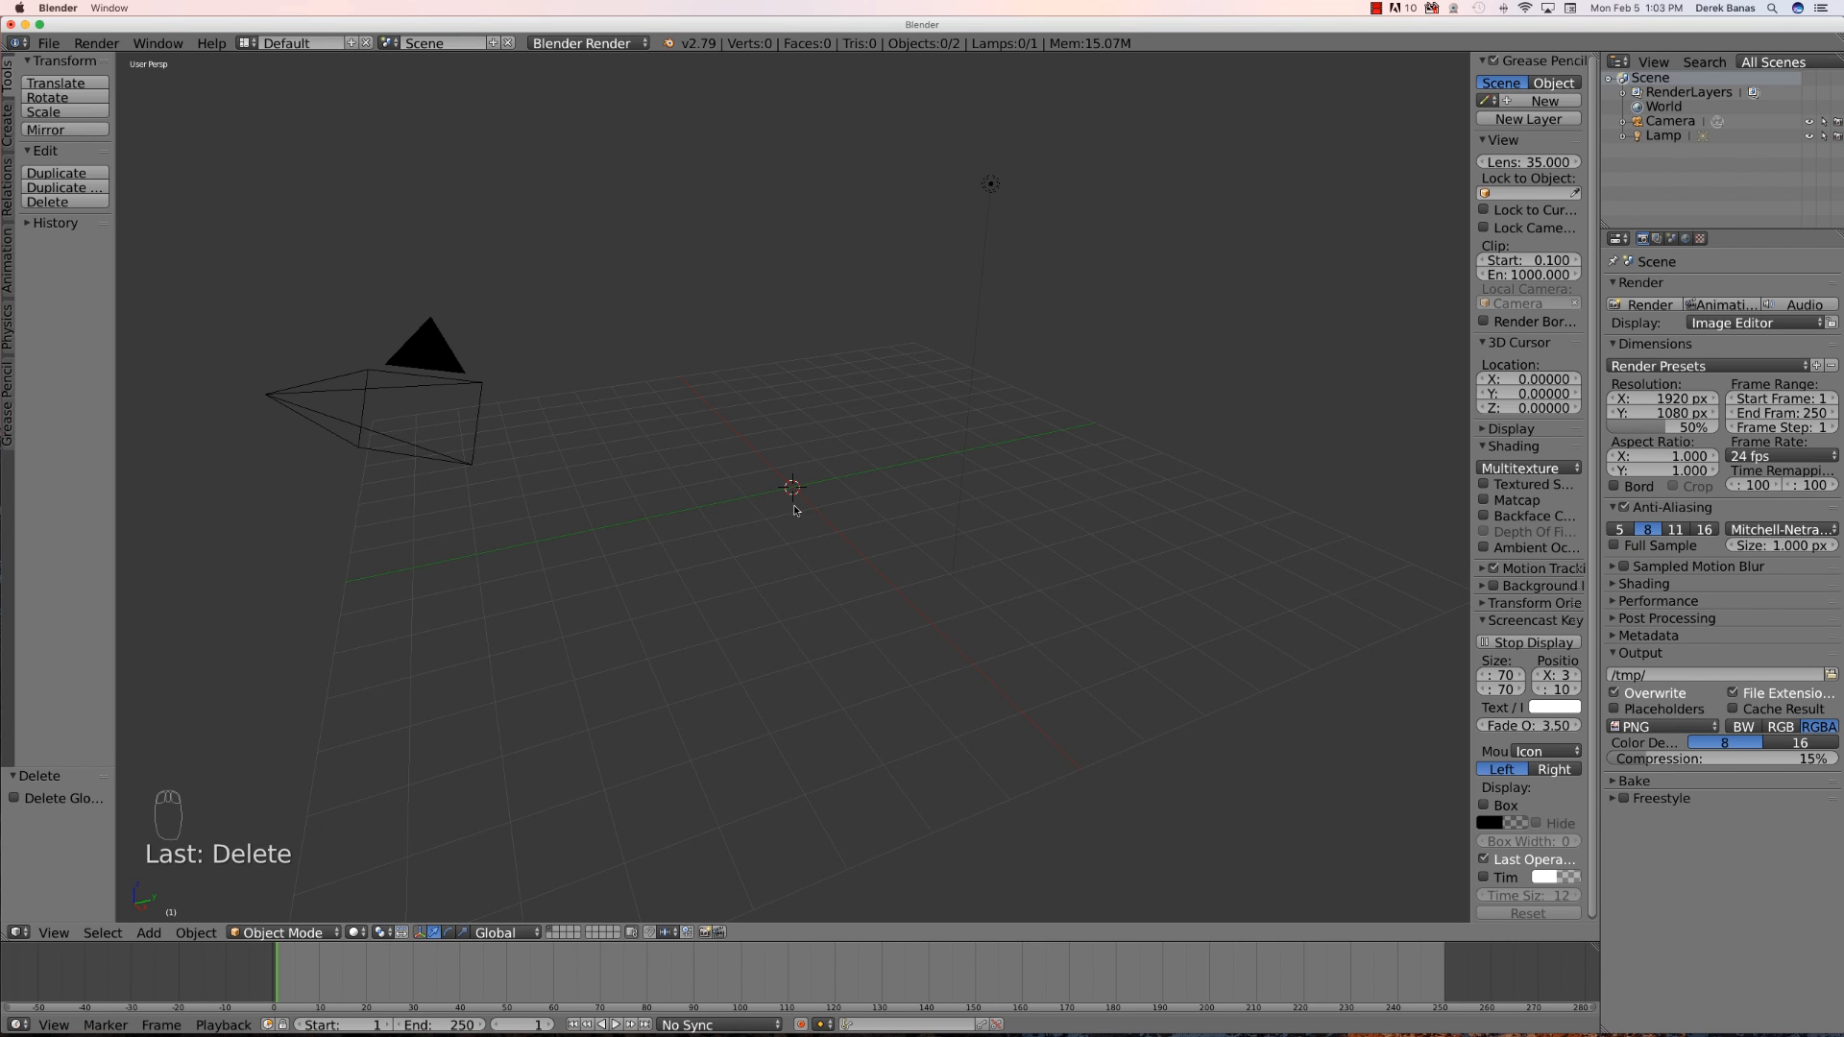
- Add a mesh cylinder at the scene origin
key(shift+a)
mouse_move(769, 507)
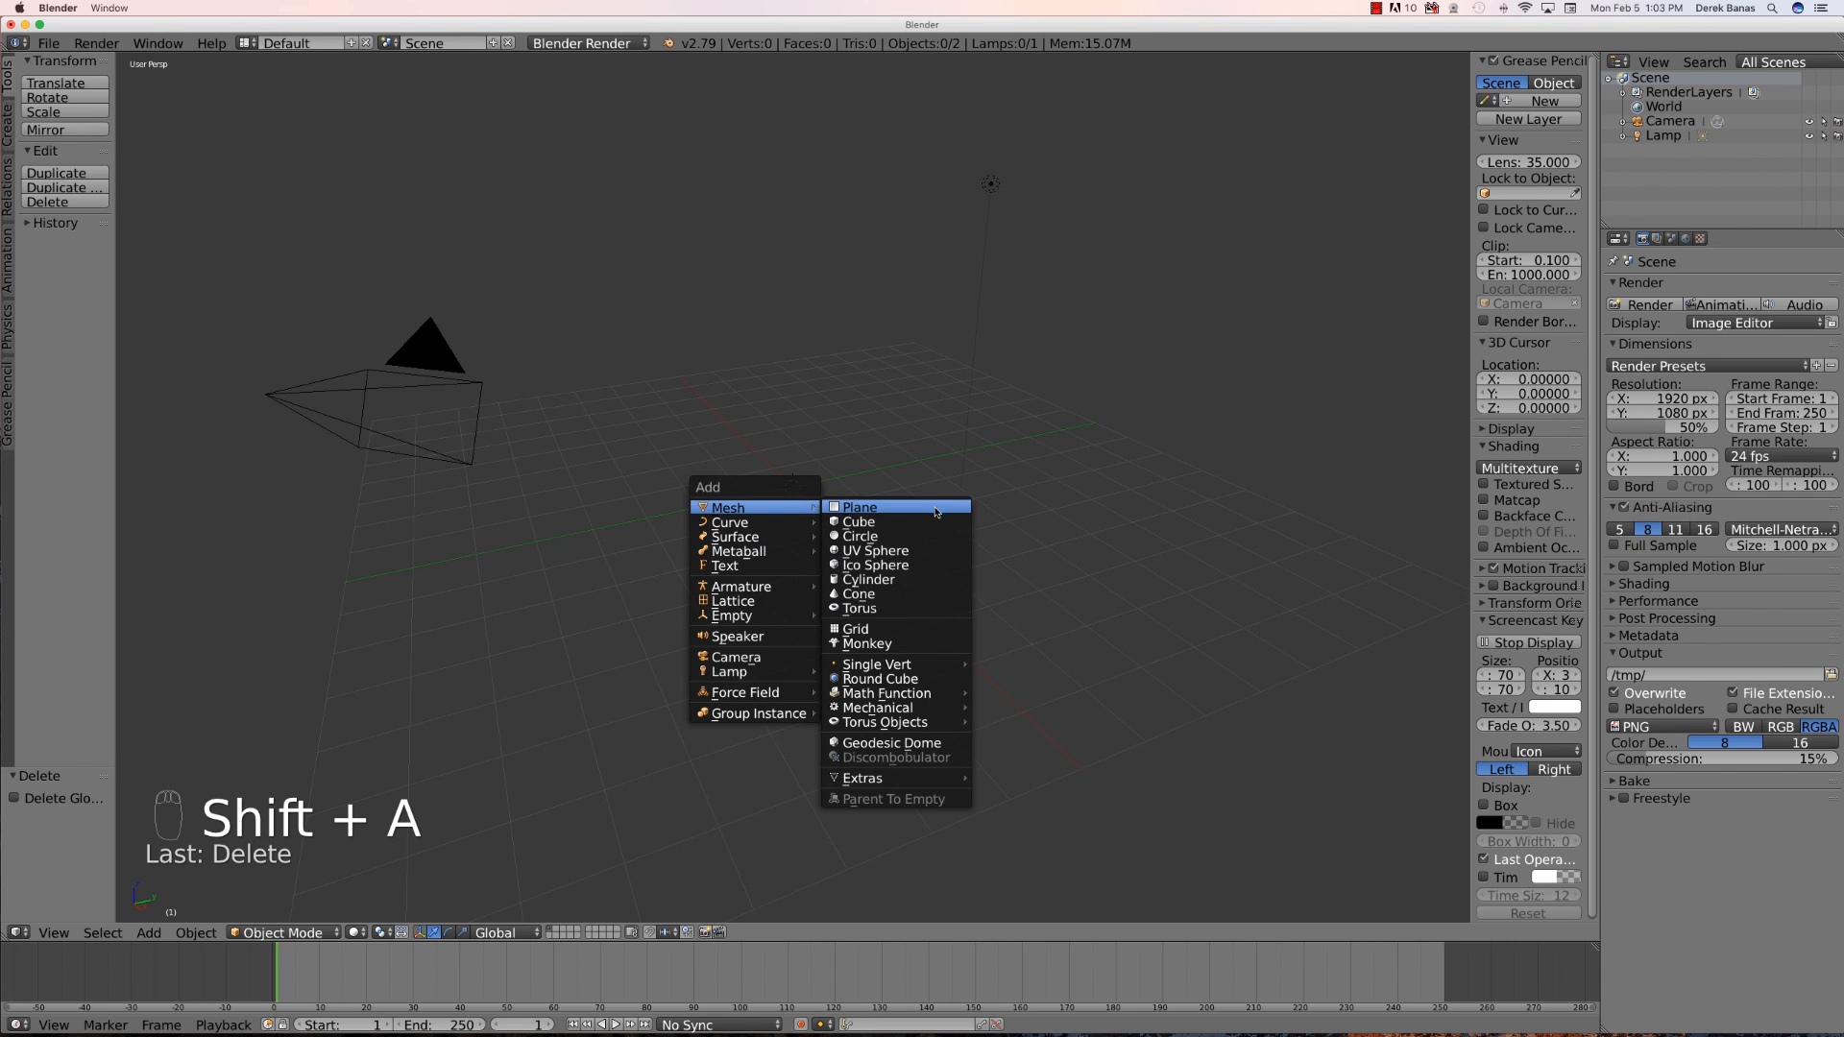
click(929, 580)
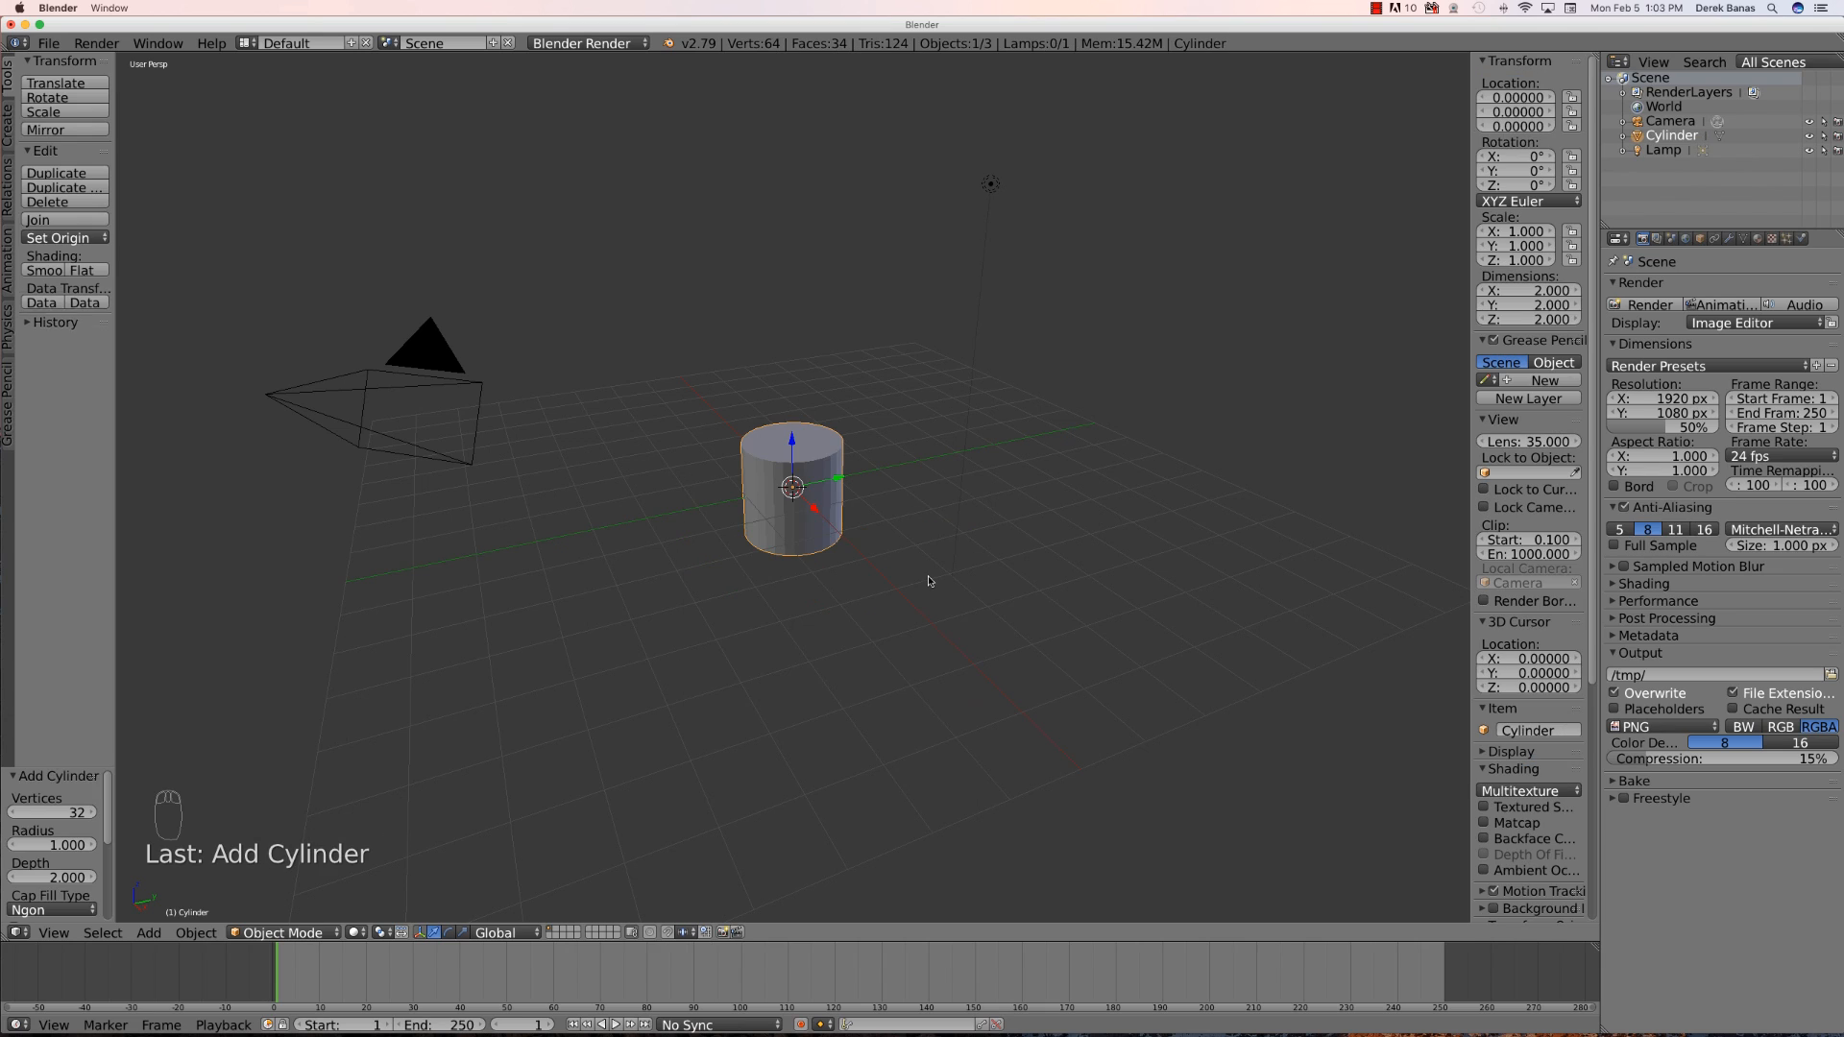
- Move the cylinder up along Z about 1.13 units and flatten it along Z to a scale of about -0.177
drag(800, 452, 795, 390)
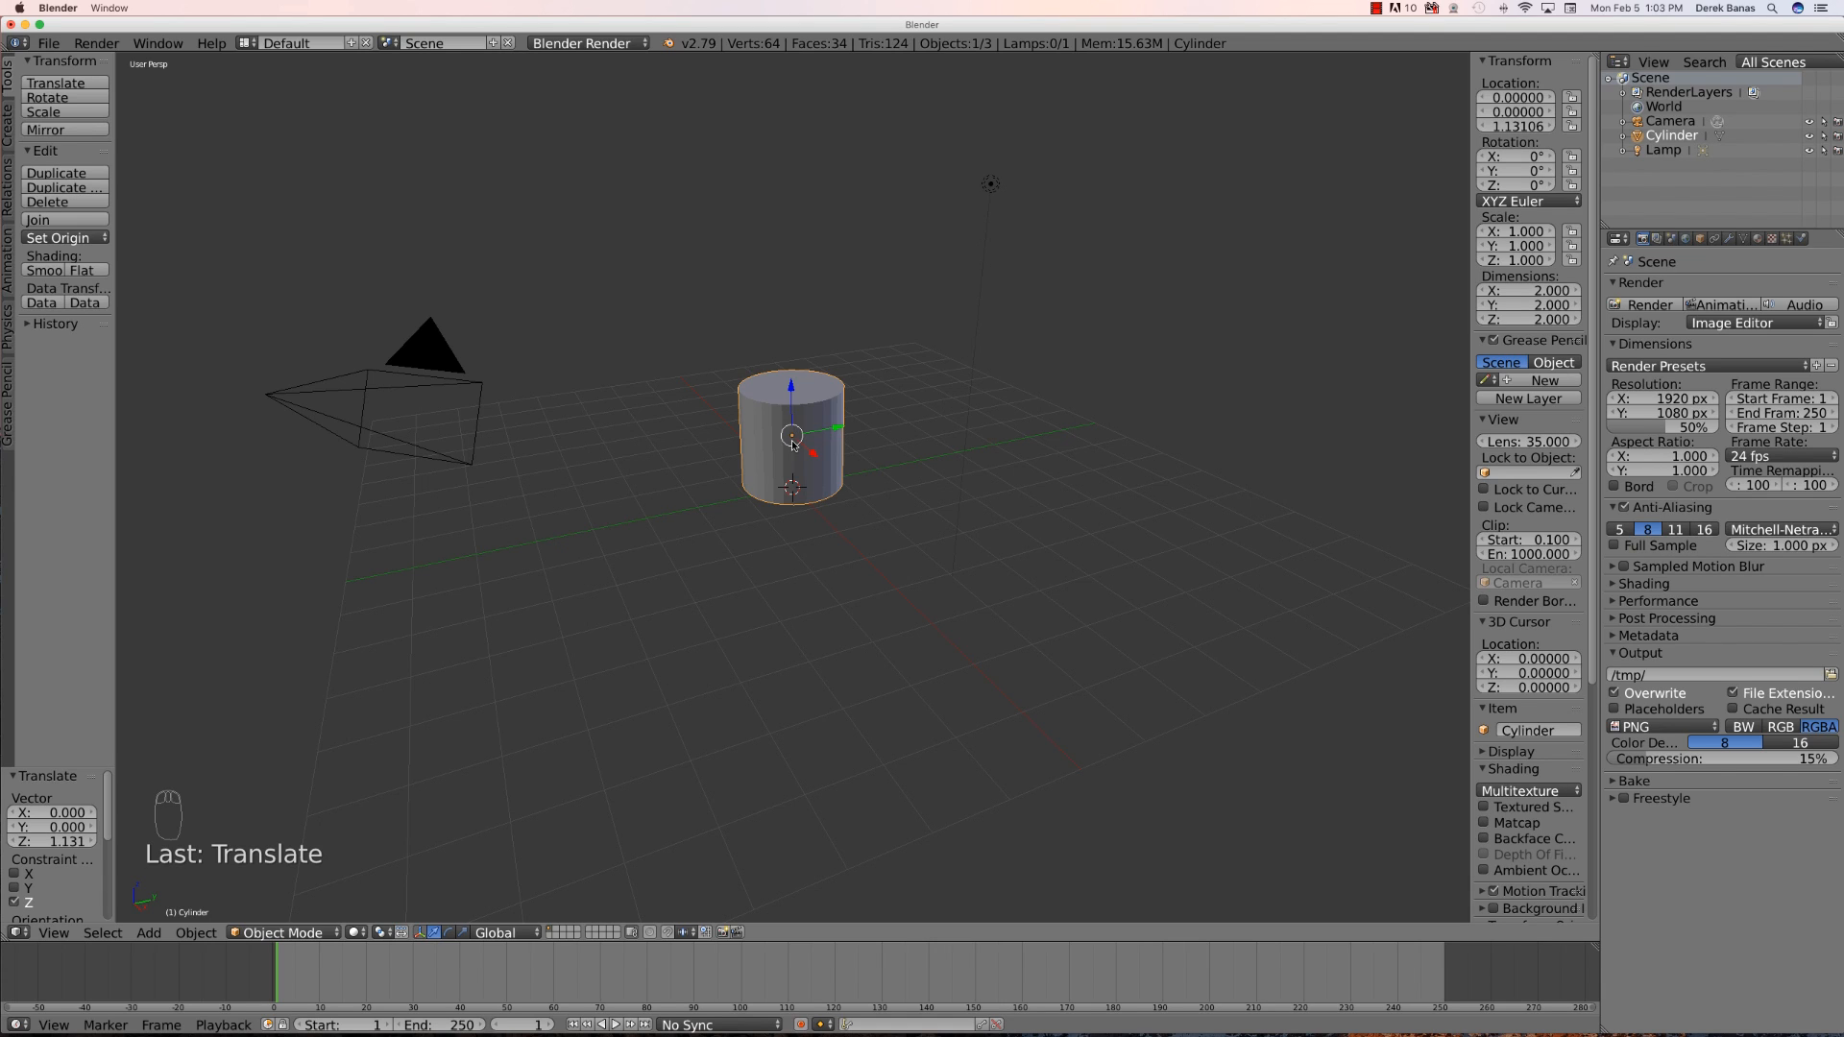
key(s)
key(z)
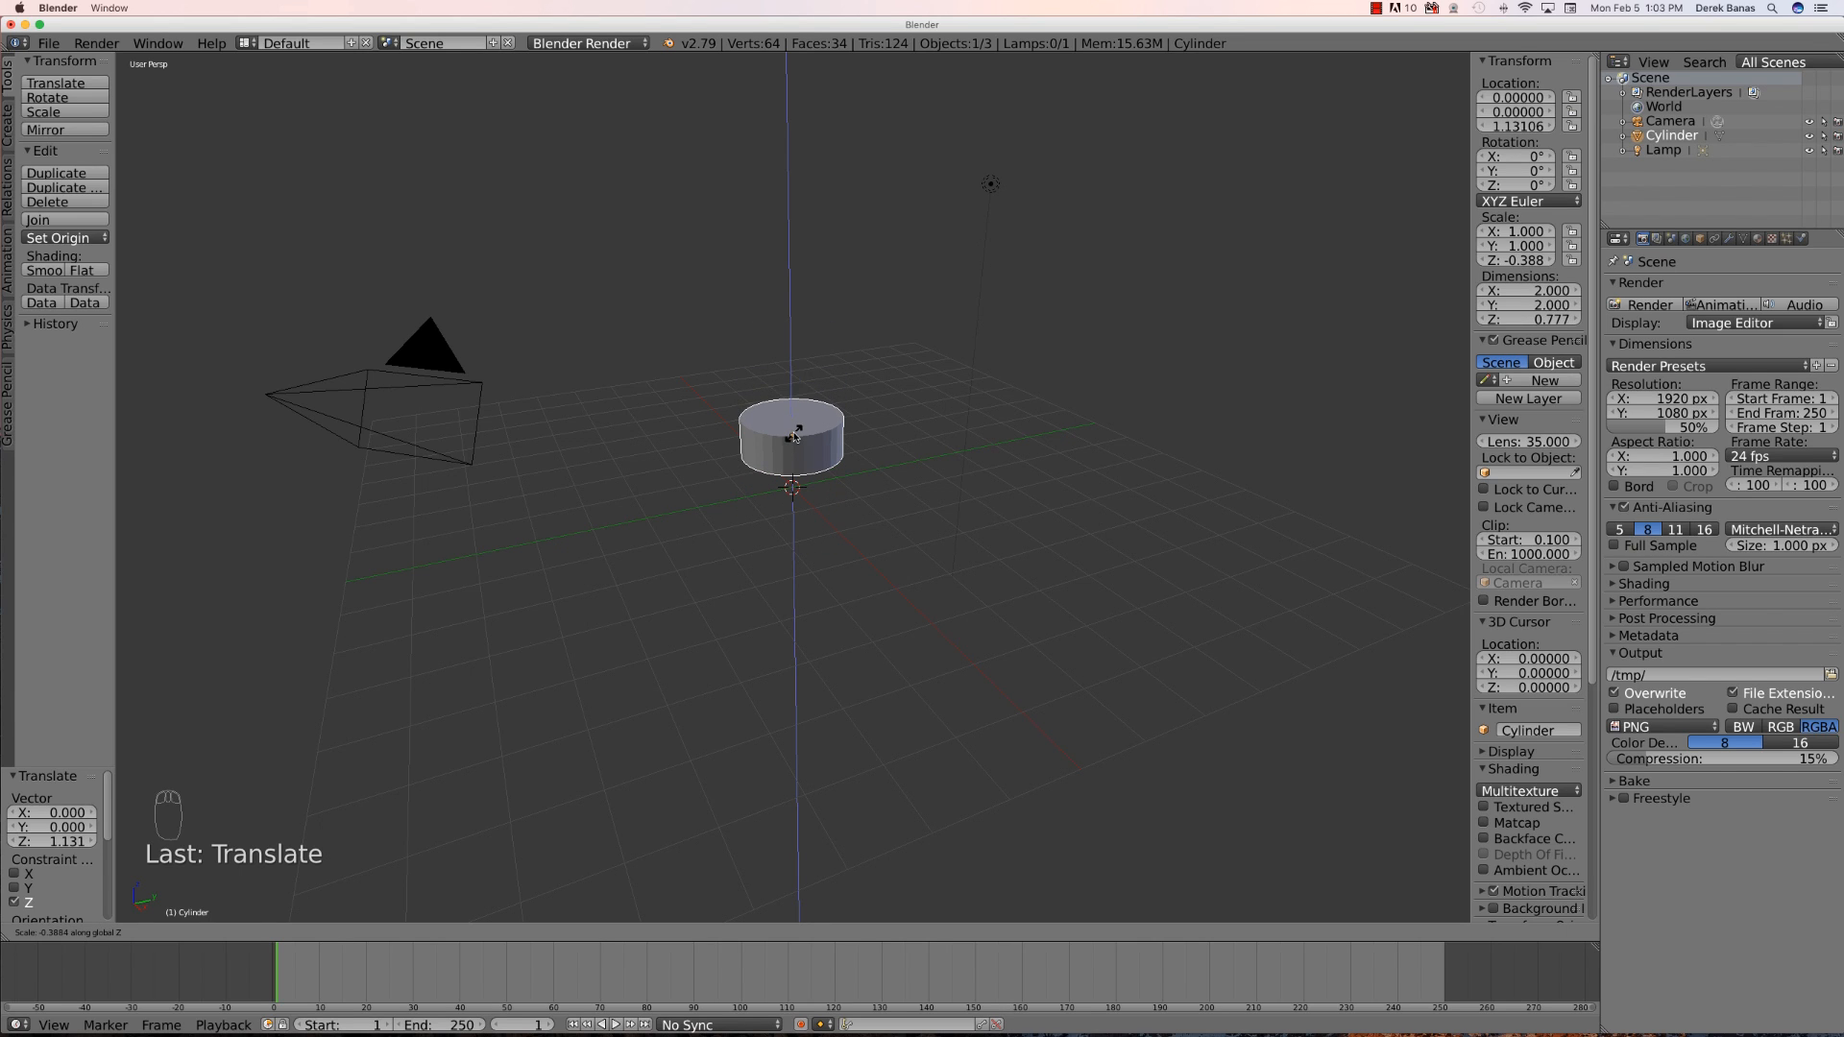
click(792, 438)
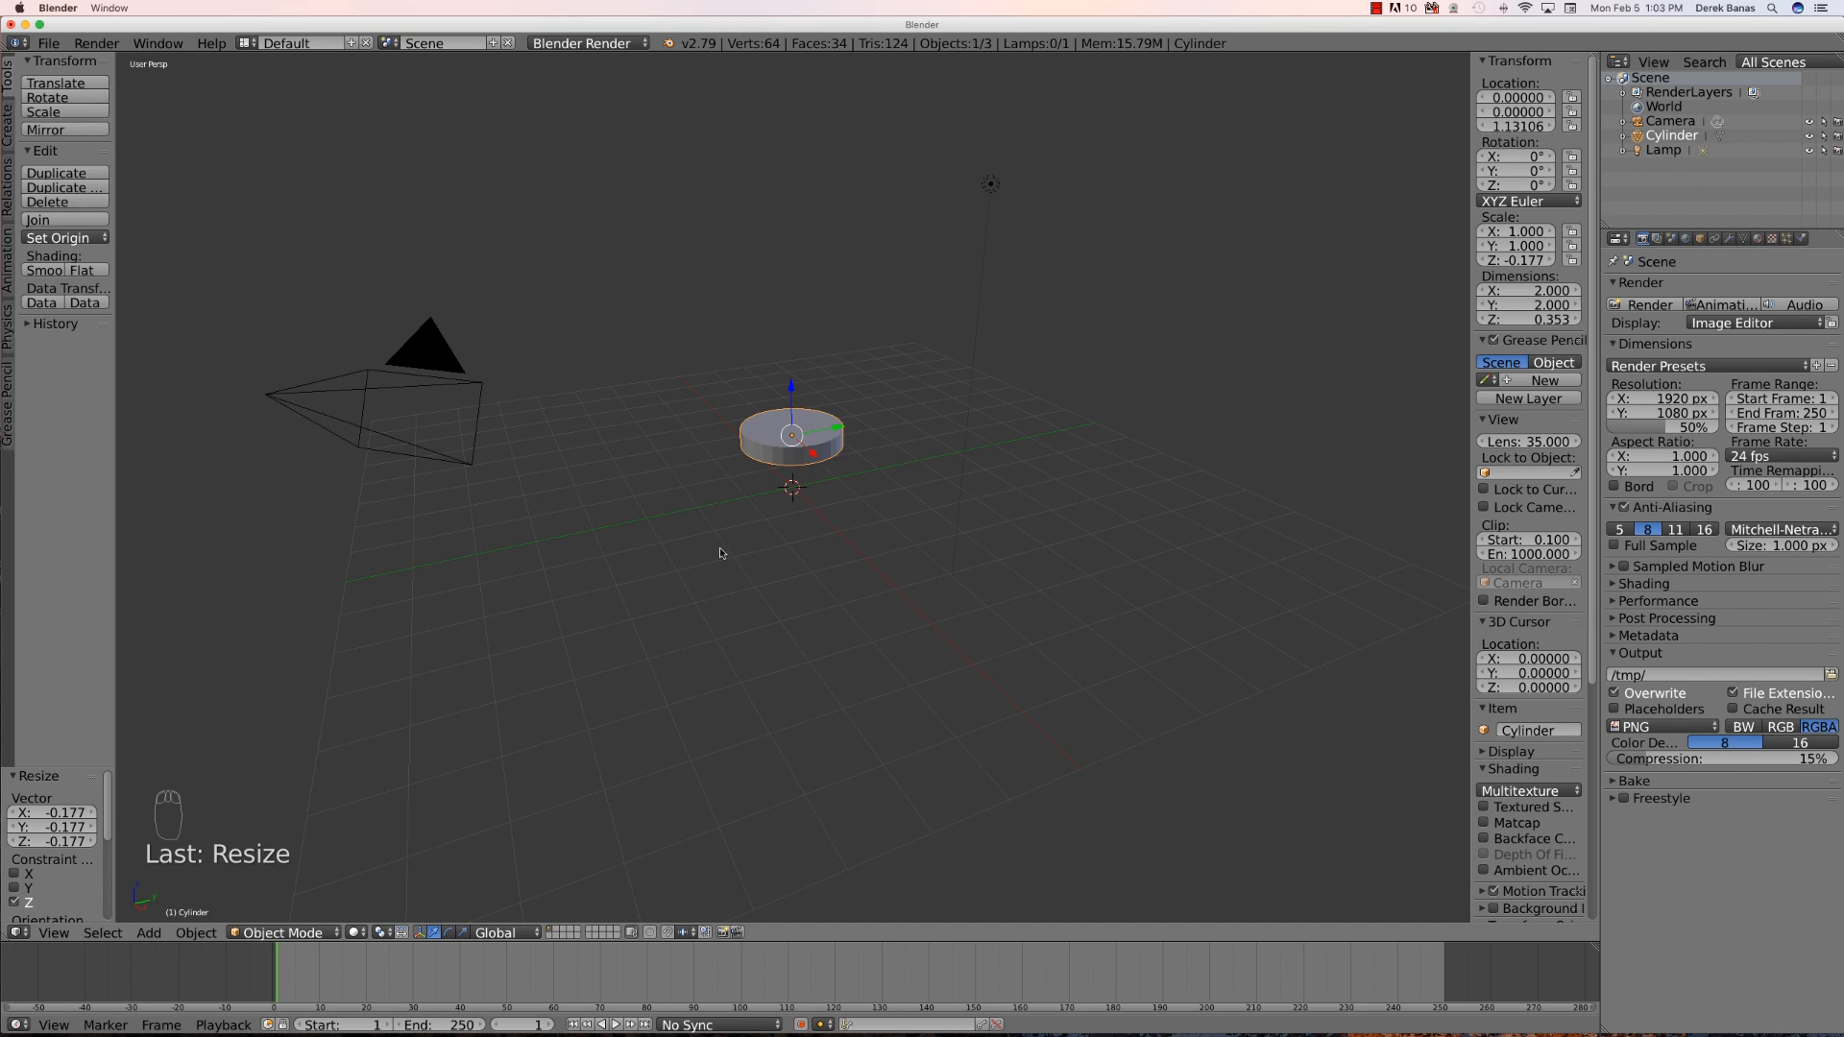
- Enter Edit Mode, deselect everything, and select the loop of side faces around the cylinder
middle_drag(834, 494, 823, 557)
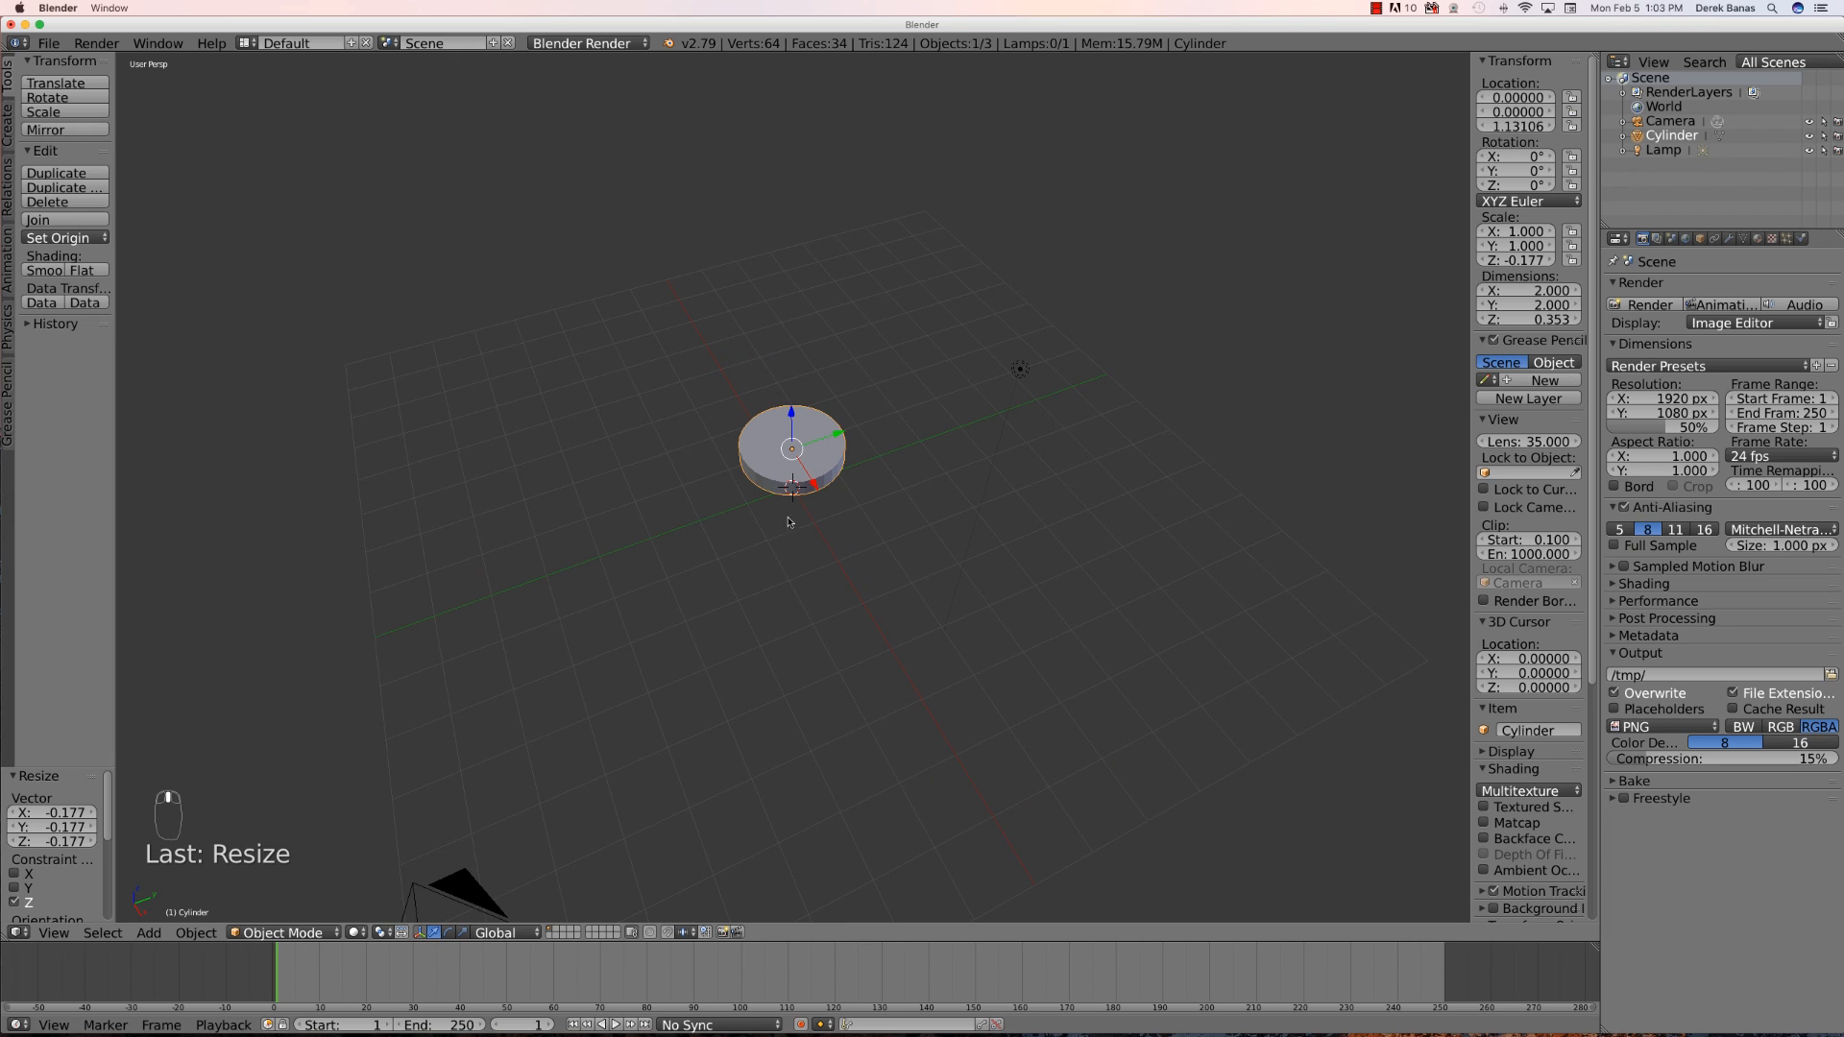
scroll(768, 514, up, 6)
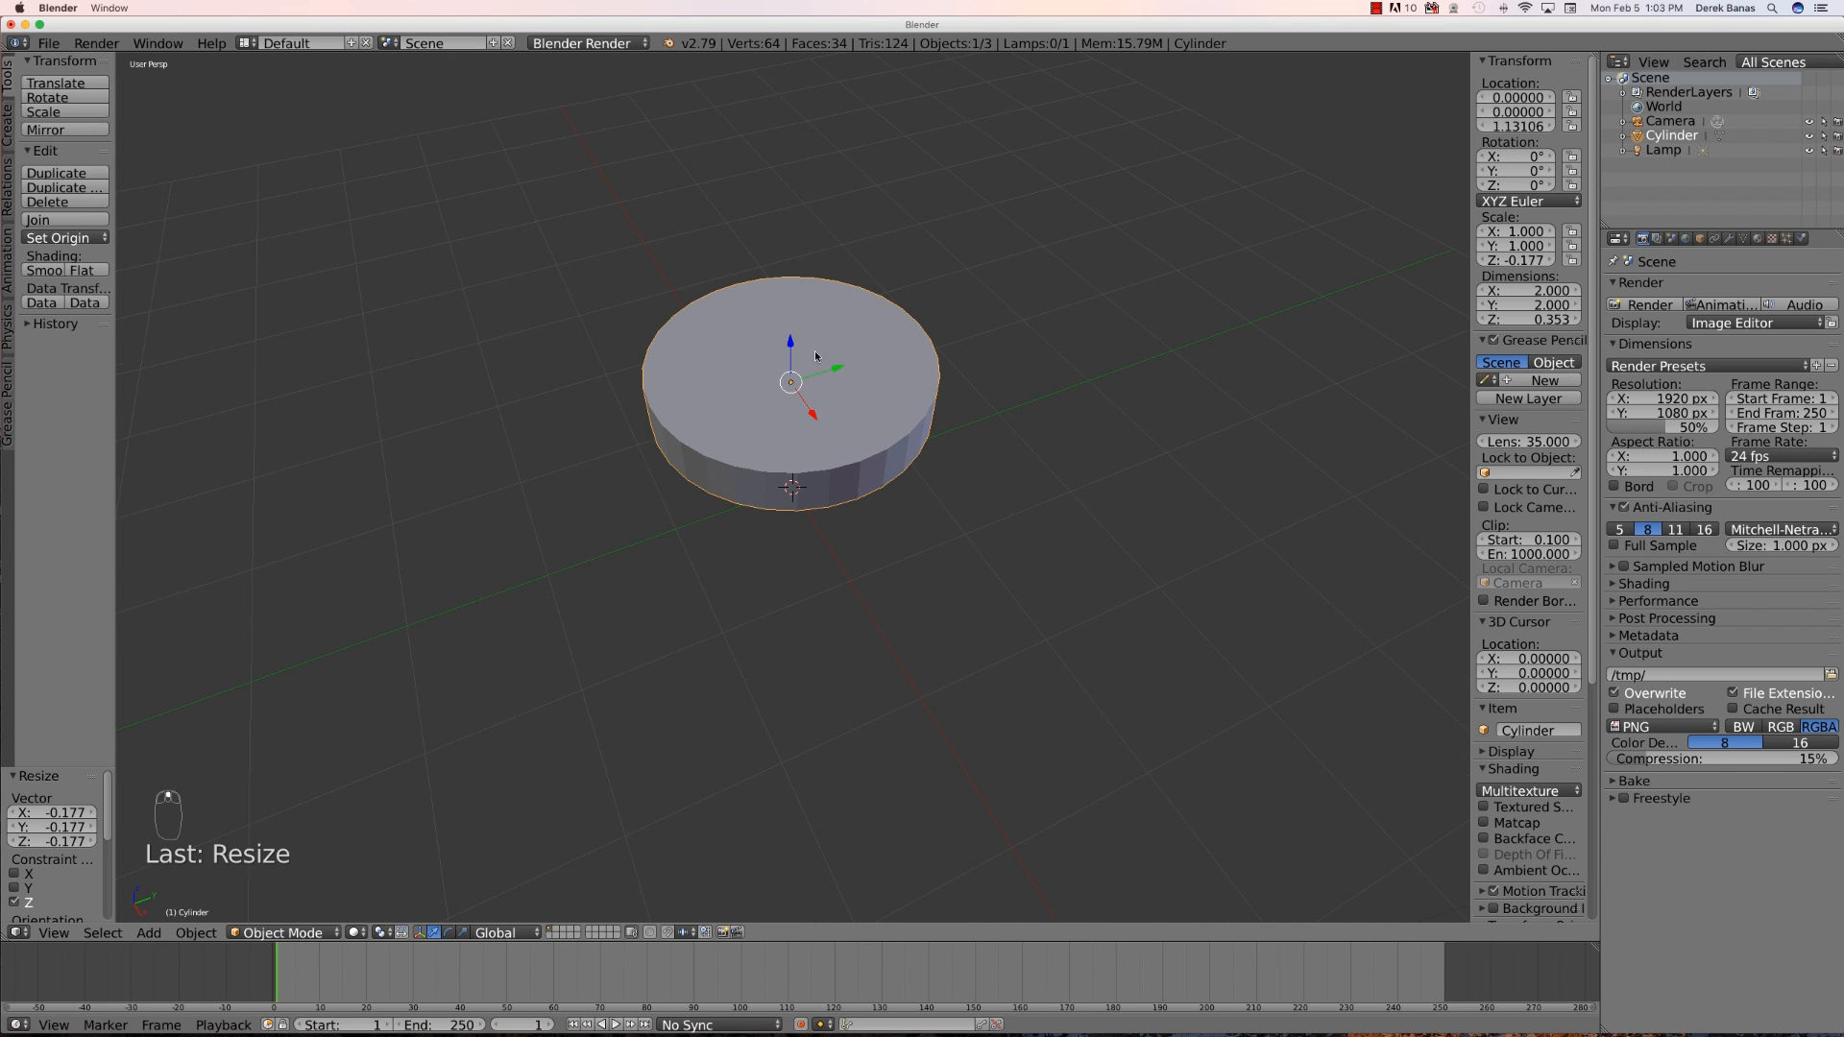
middle_drag(758, 632, 760, 611)
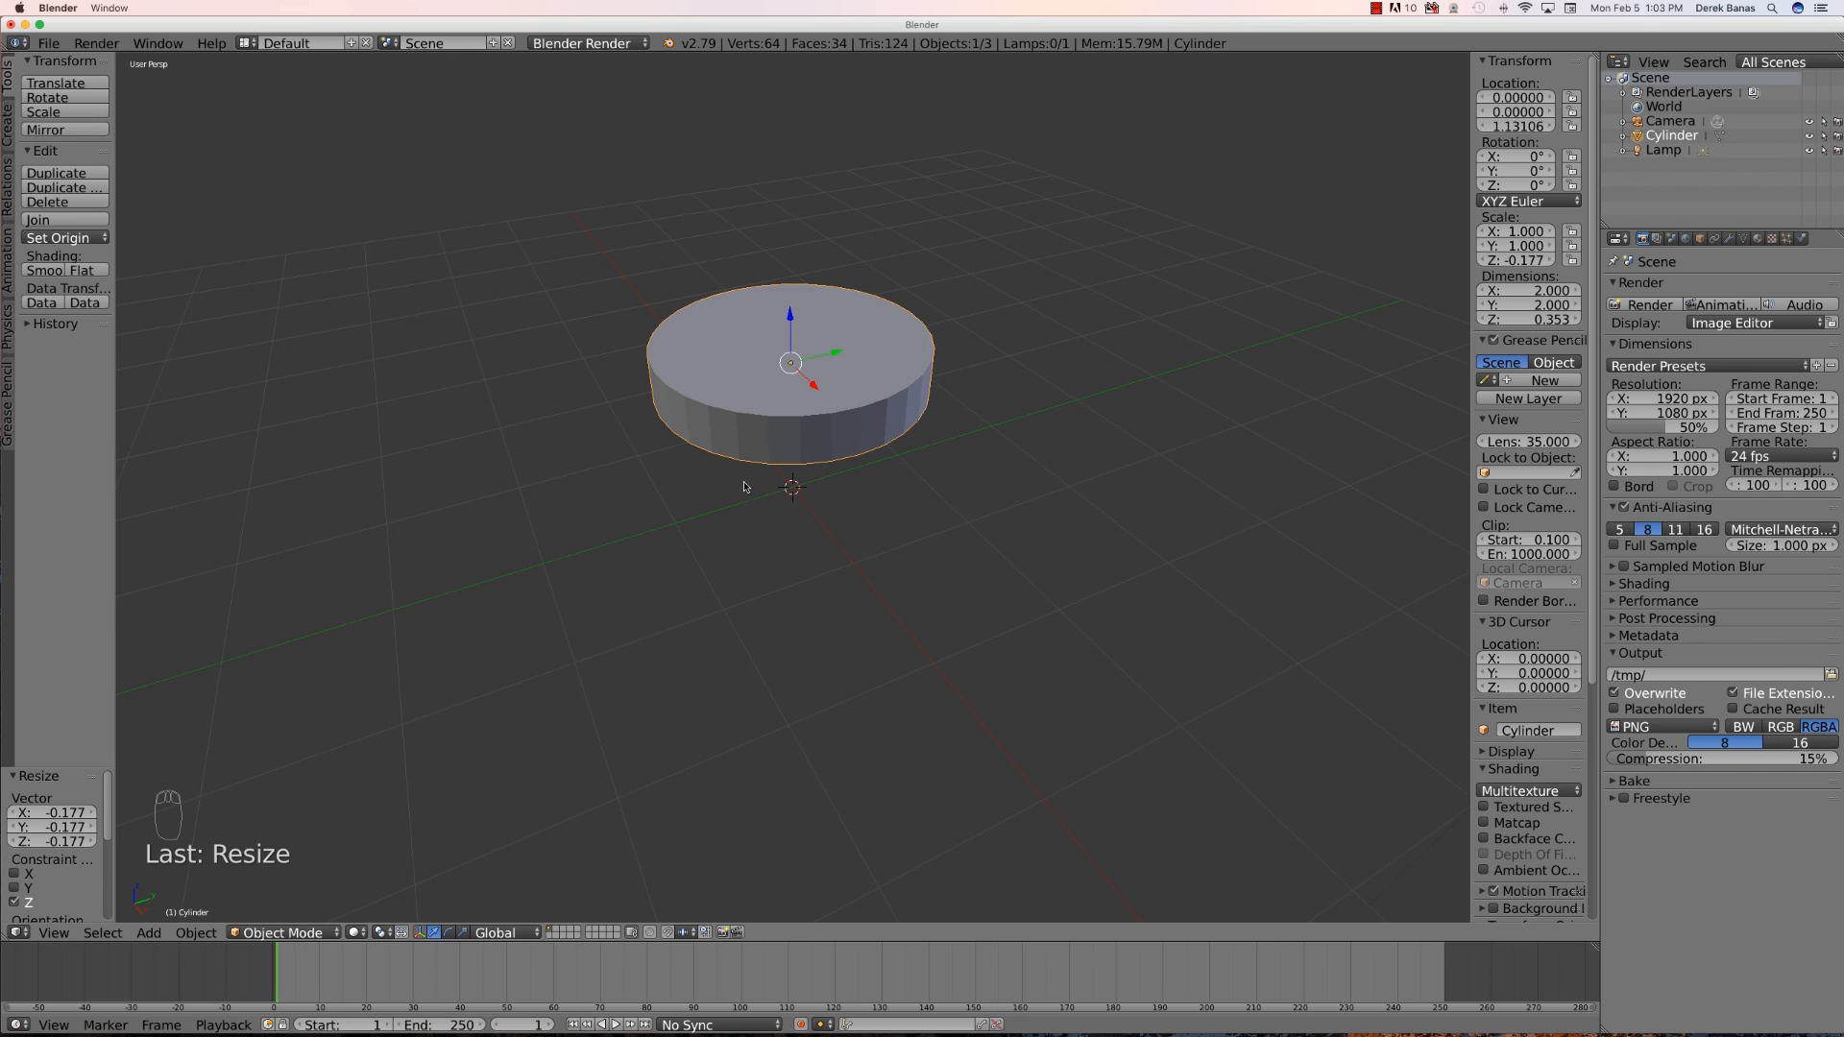
key(Tab)
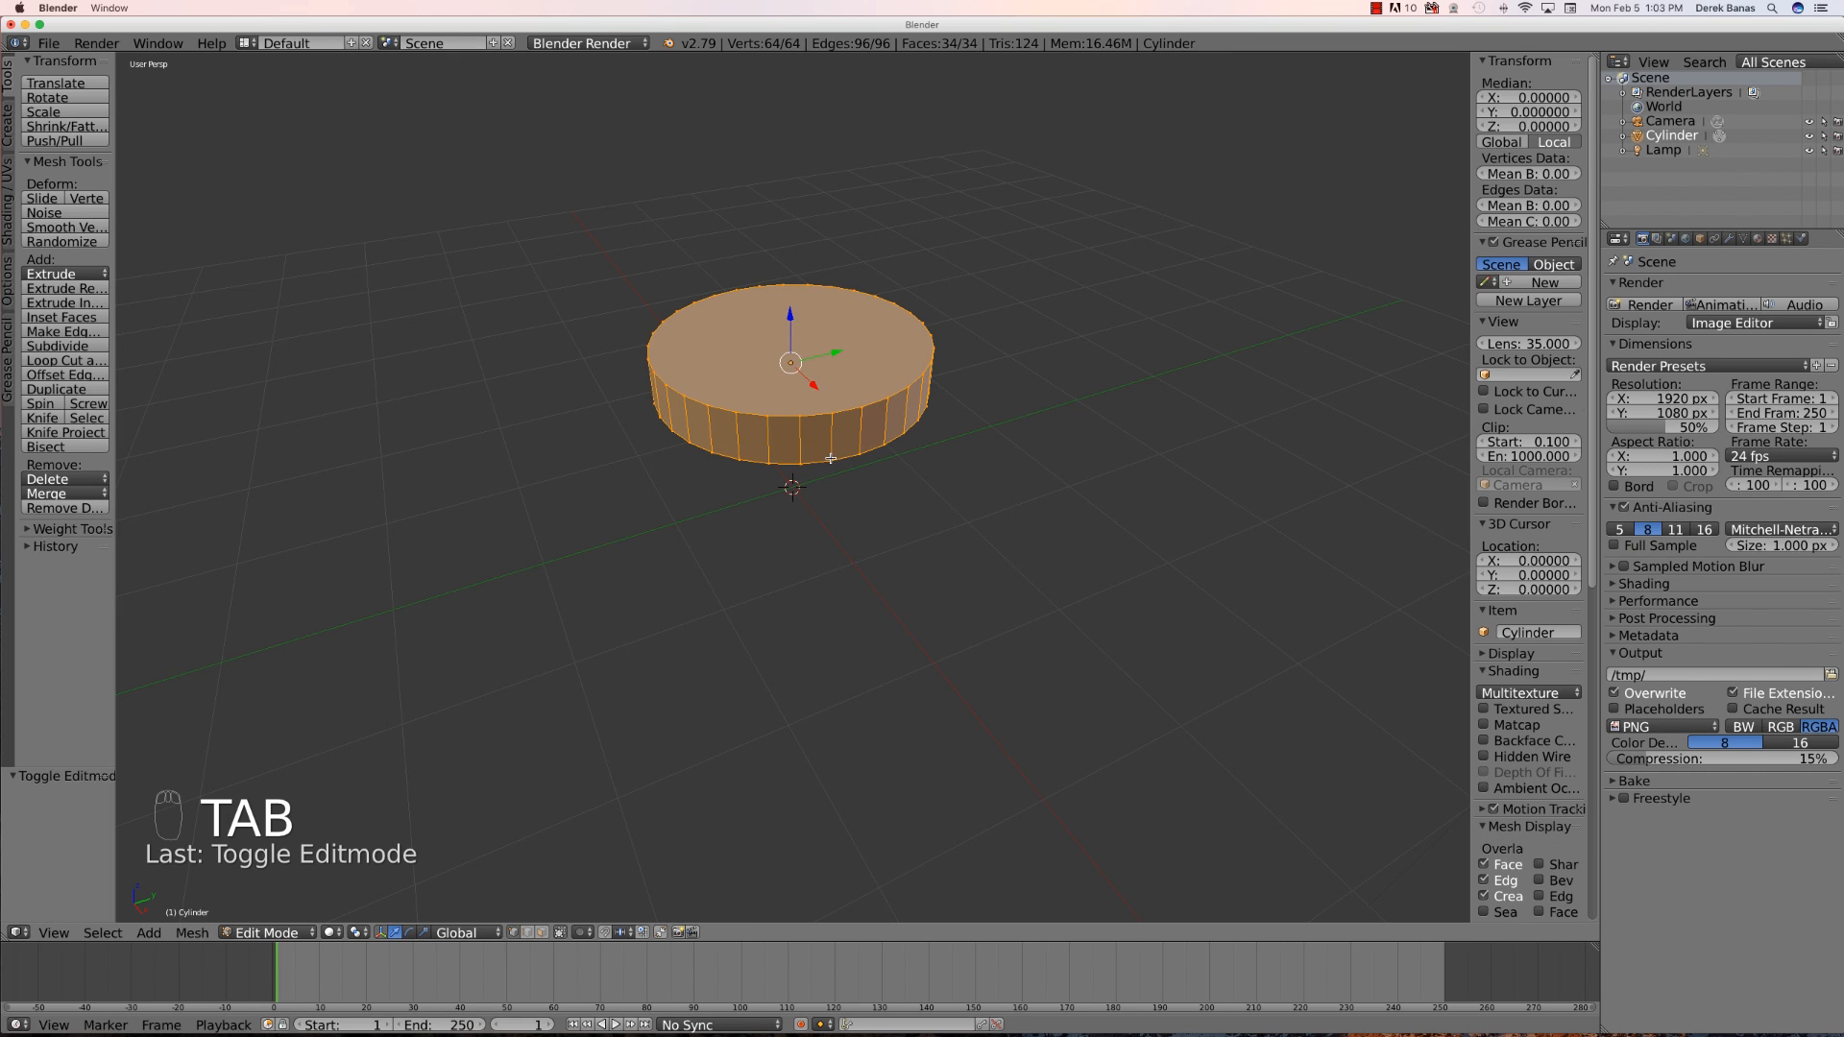
key(a)
key(a)
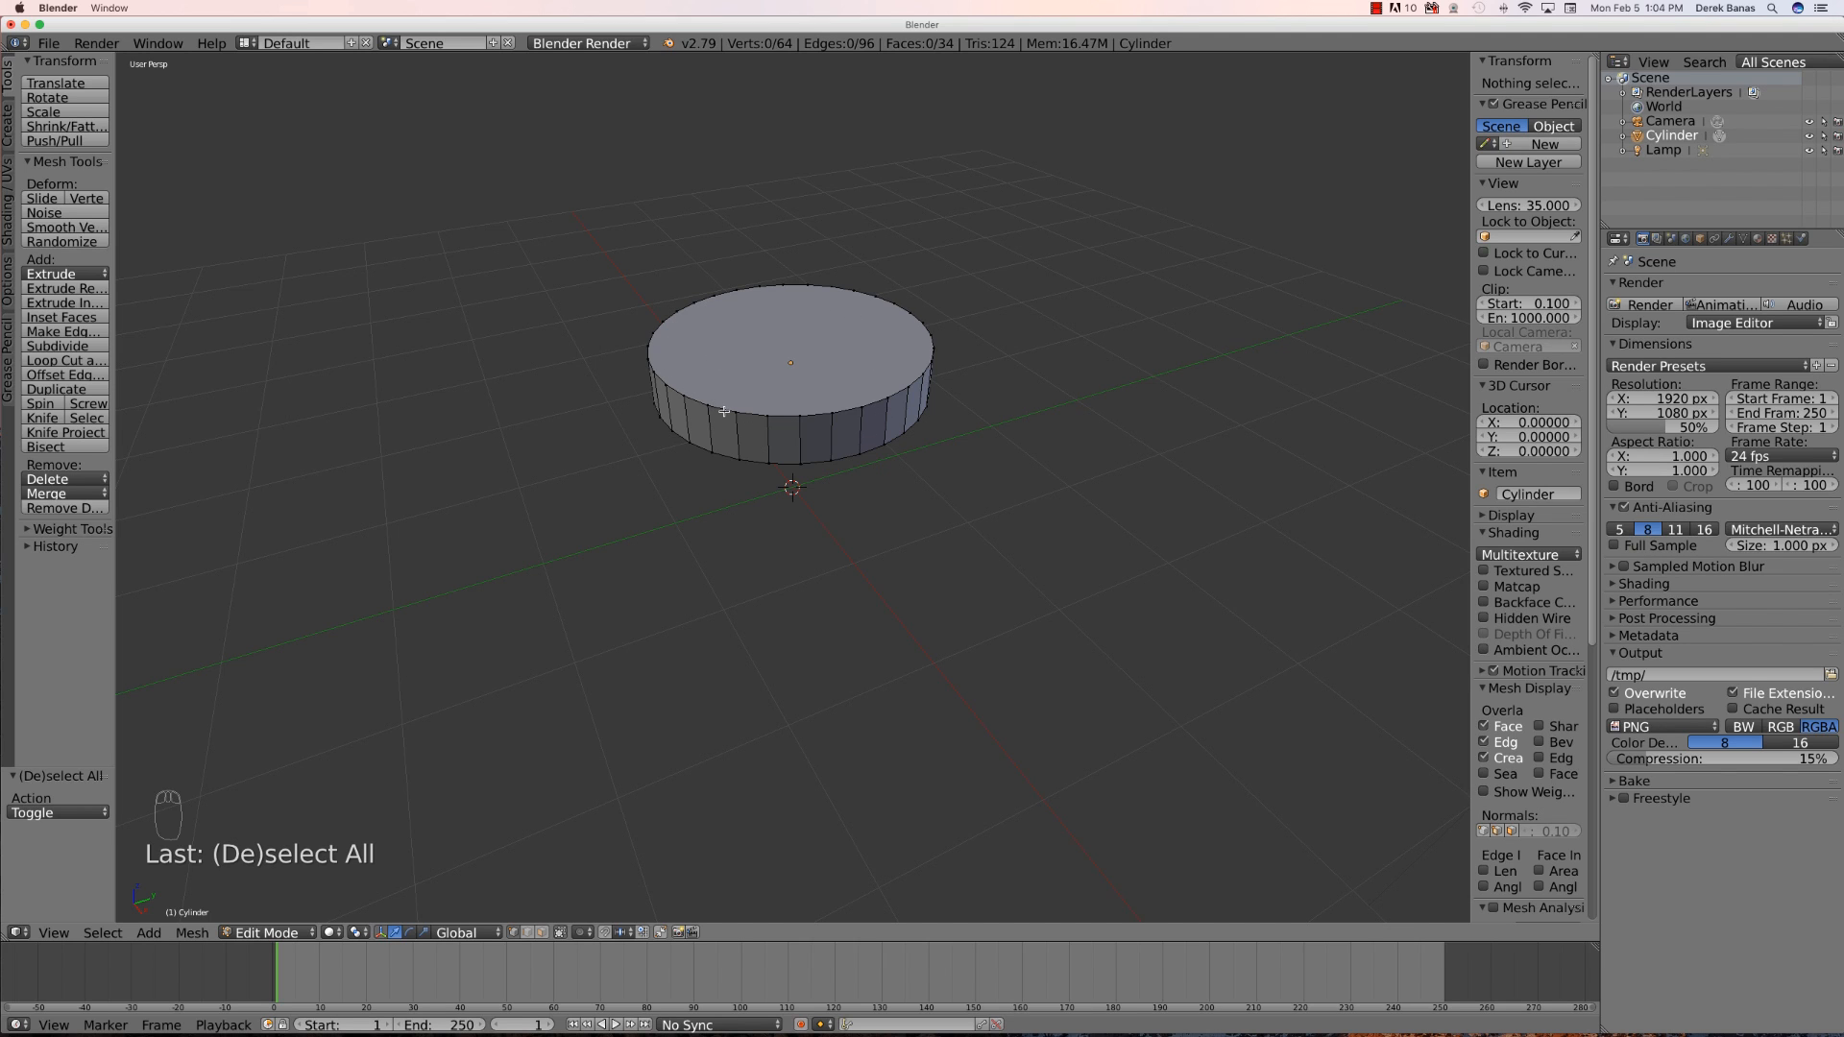
right_click(810, 441)
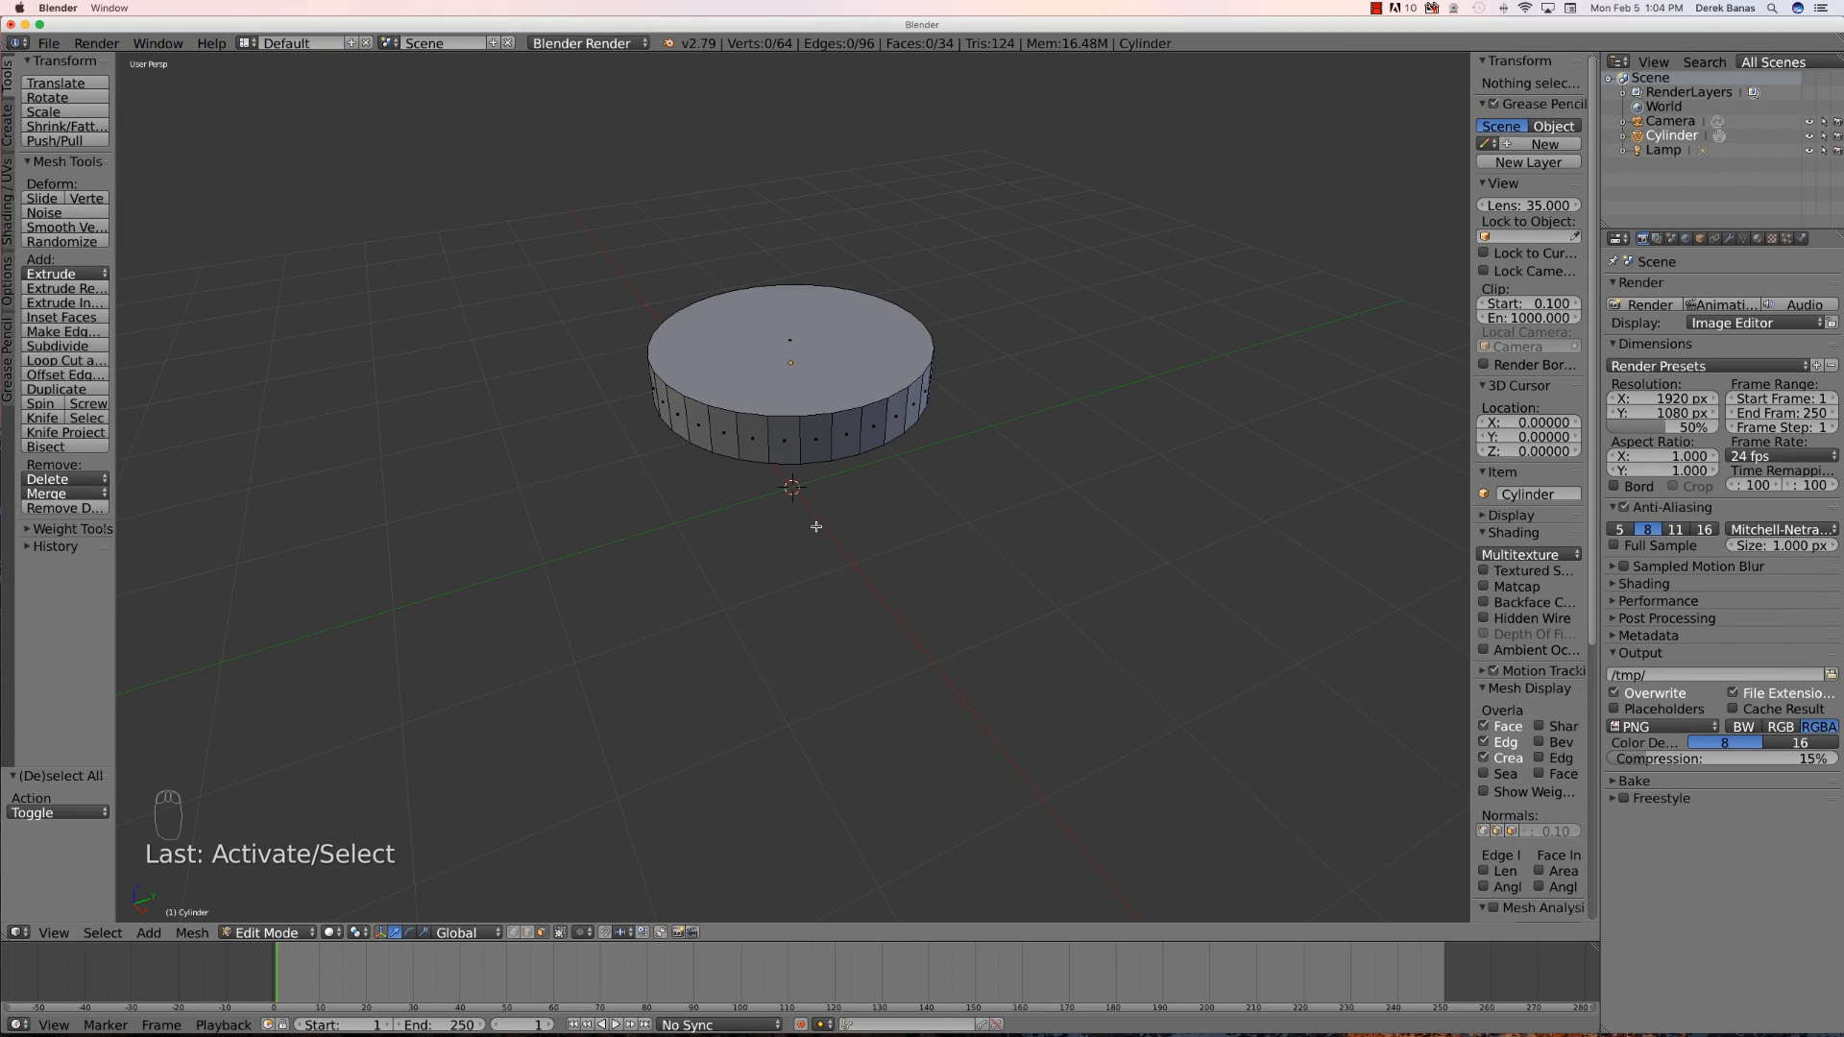
right_click(815, 448)
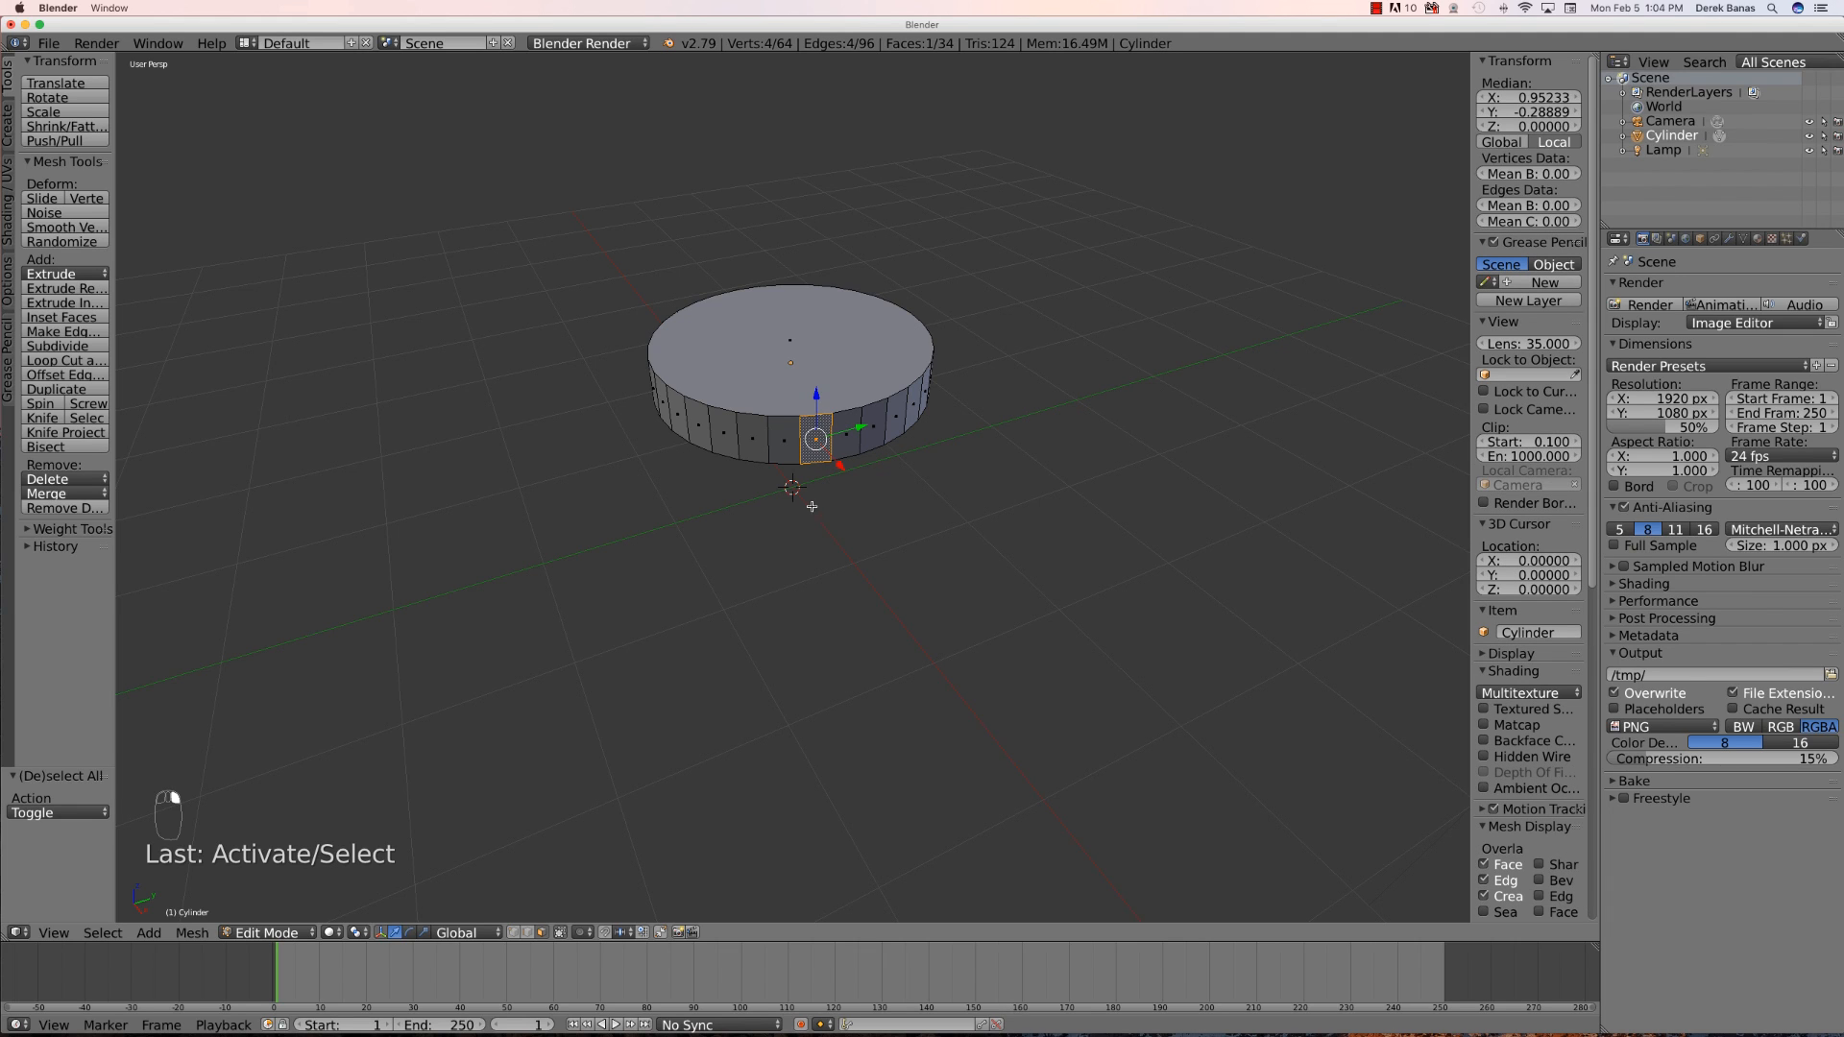
right_click(773, 445)
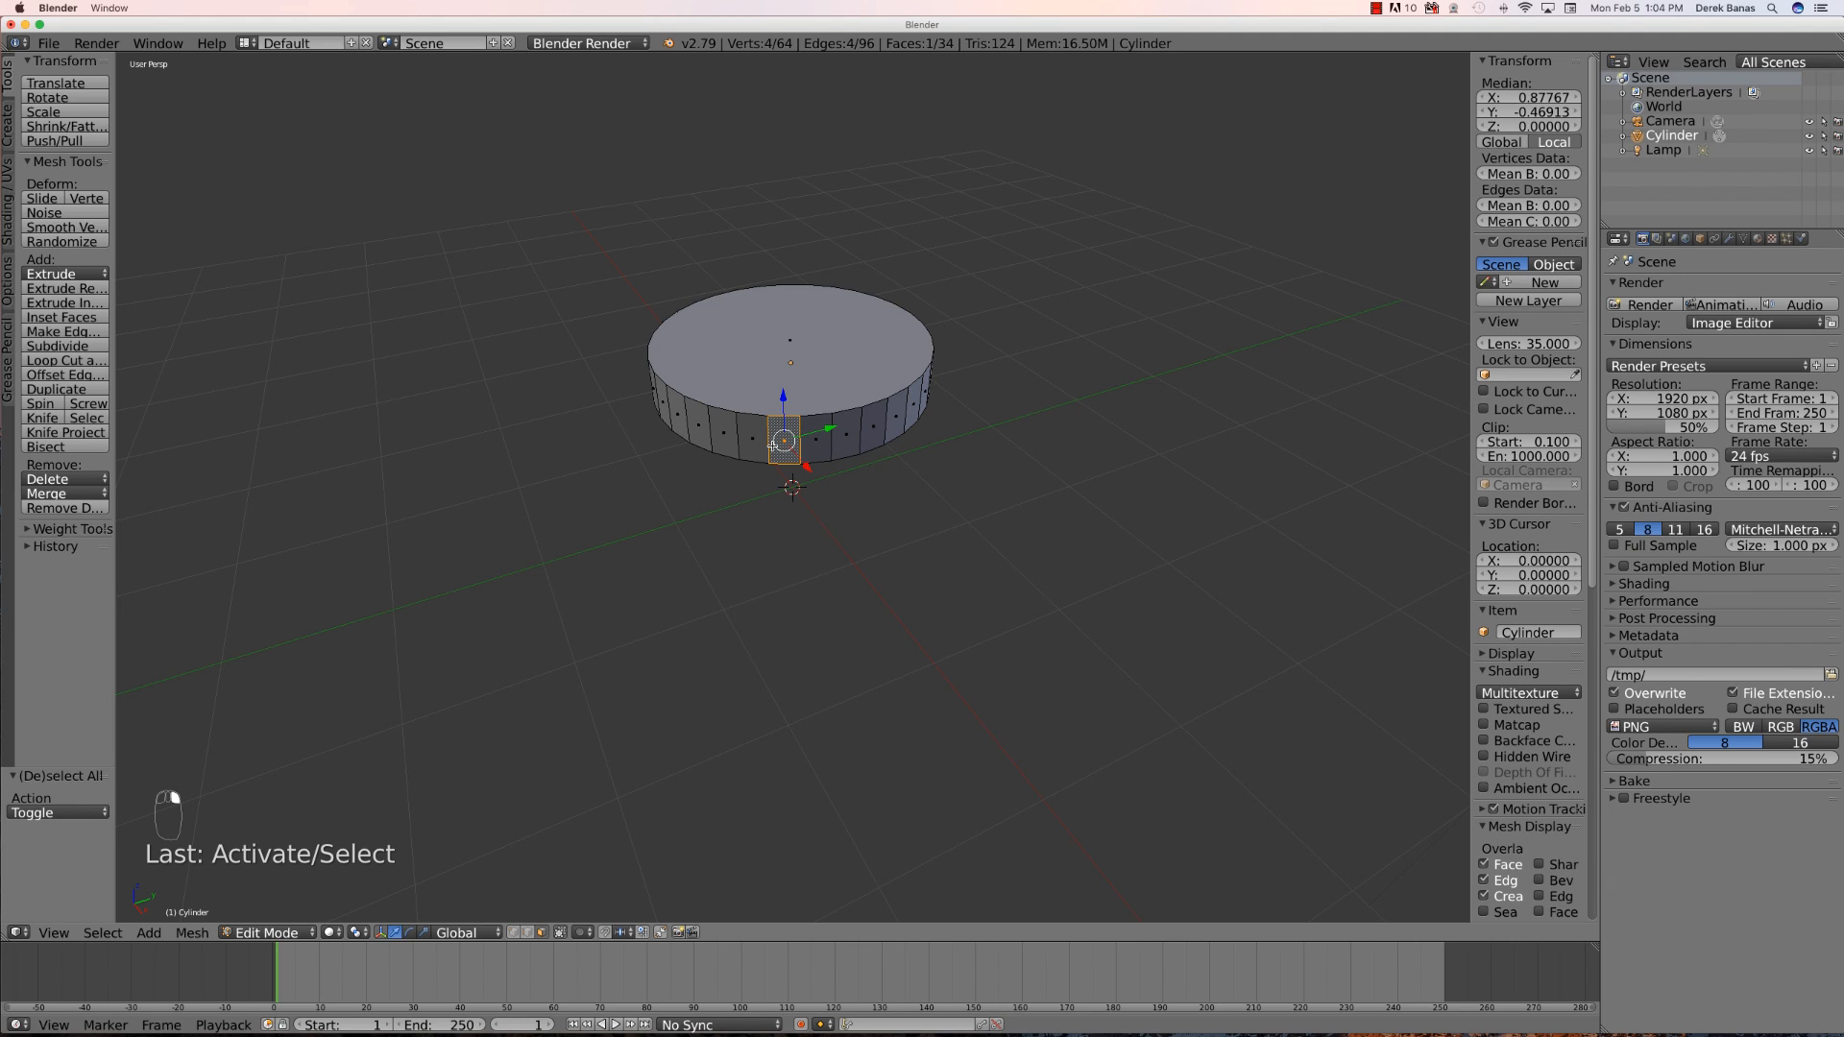
alt+right_click(818, 448)
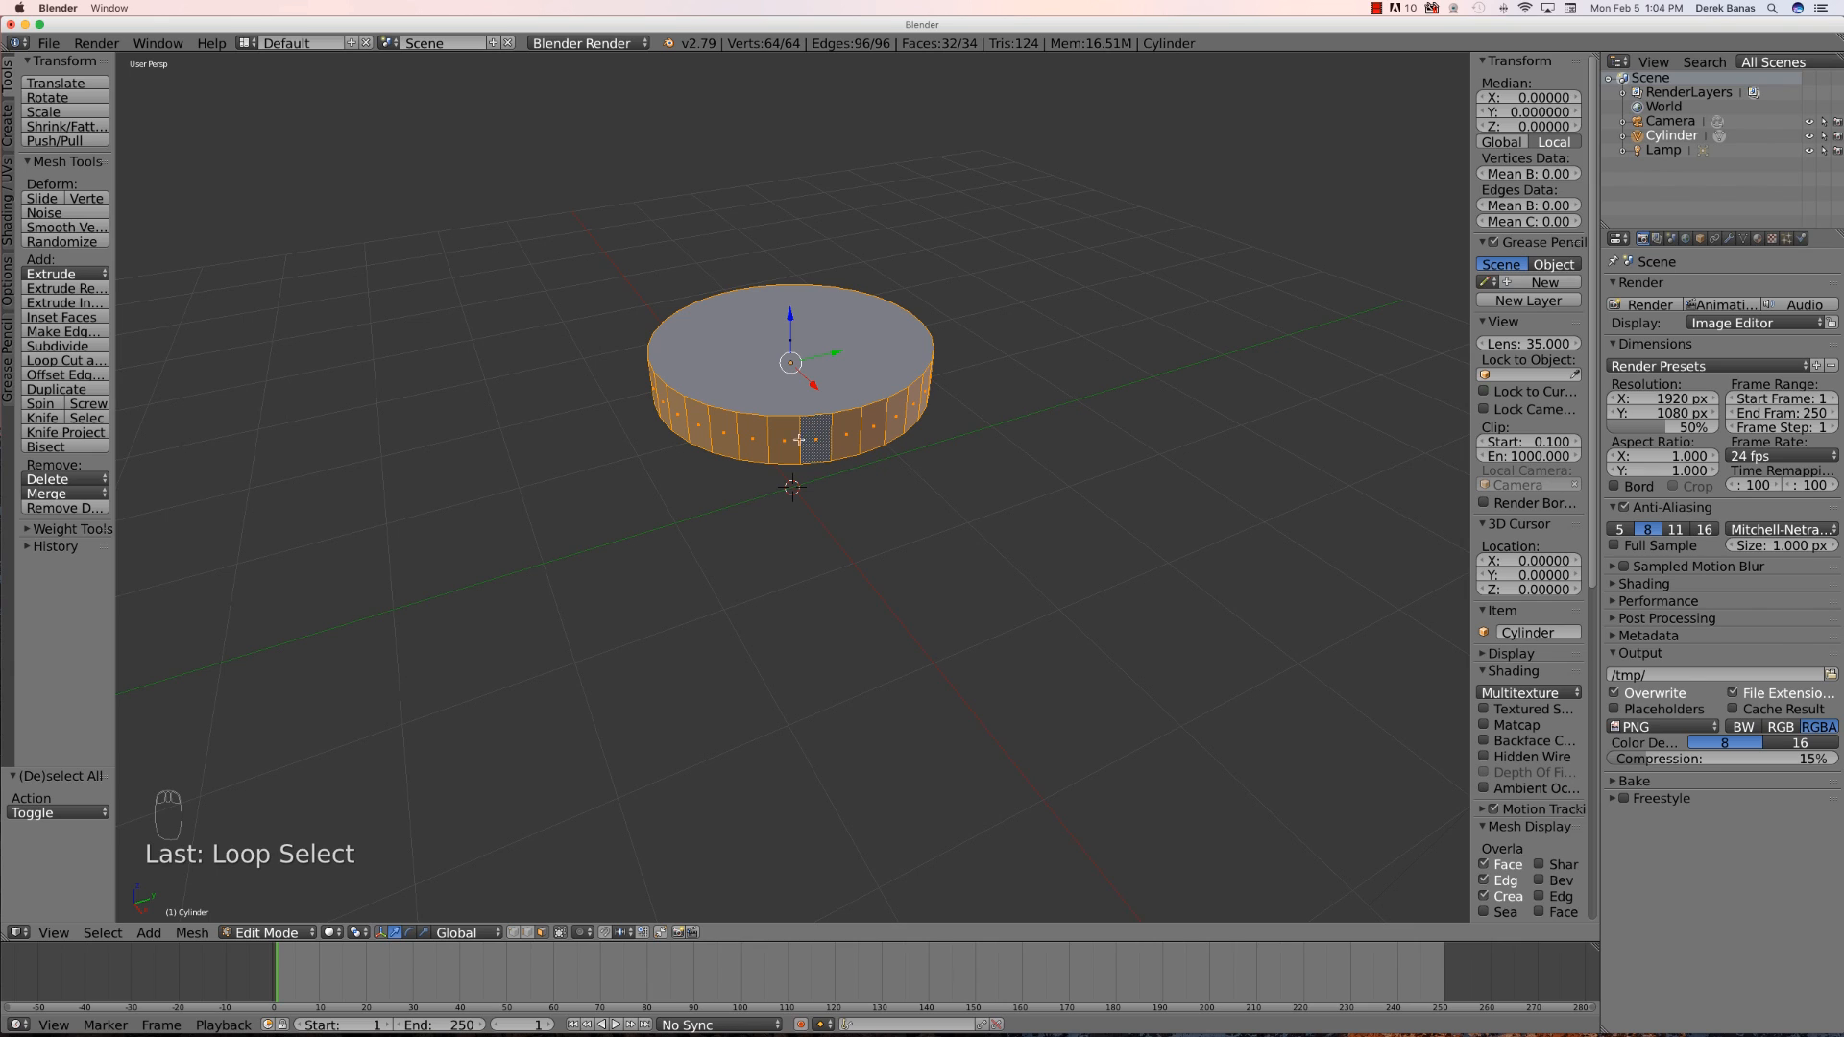
- Checker-deselect the side face loop, extrude the remaining faces individually outward about 0.2 as gear teeth, and leave Edit Mode
click(102, 935)
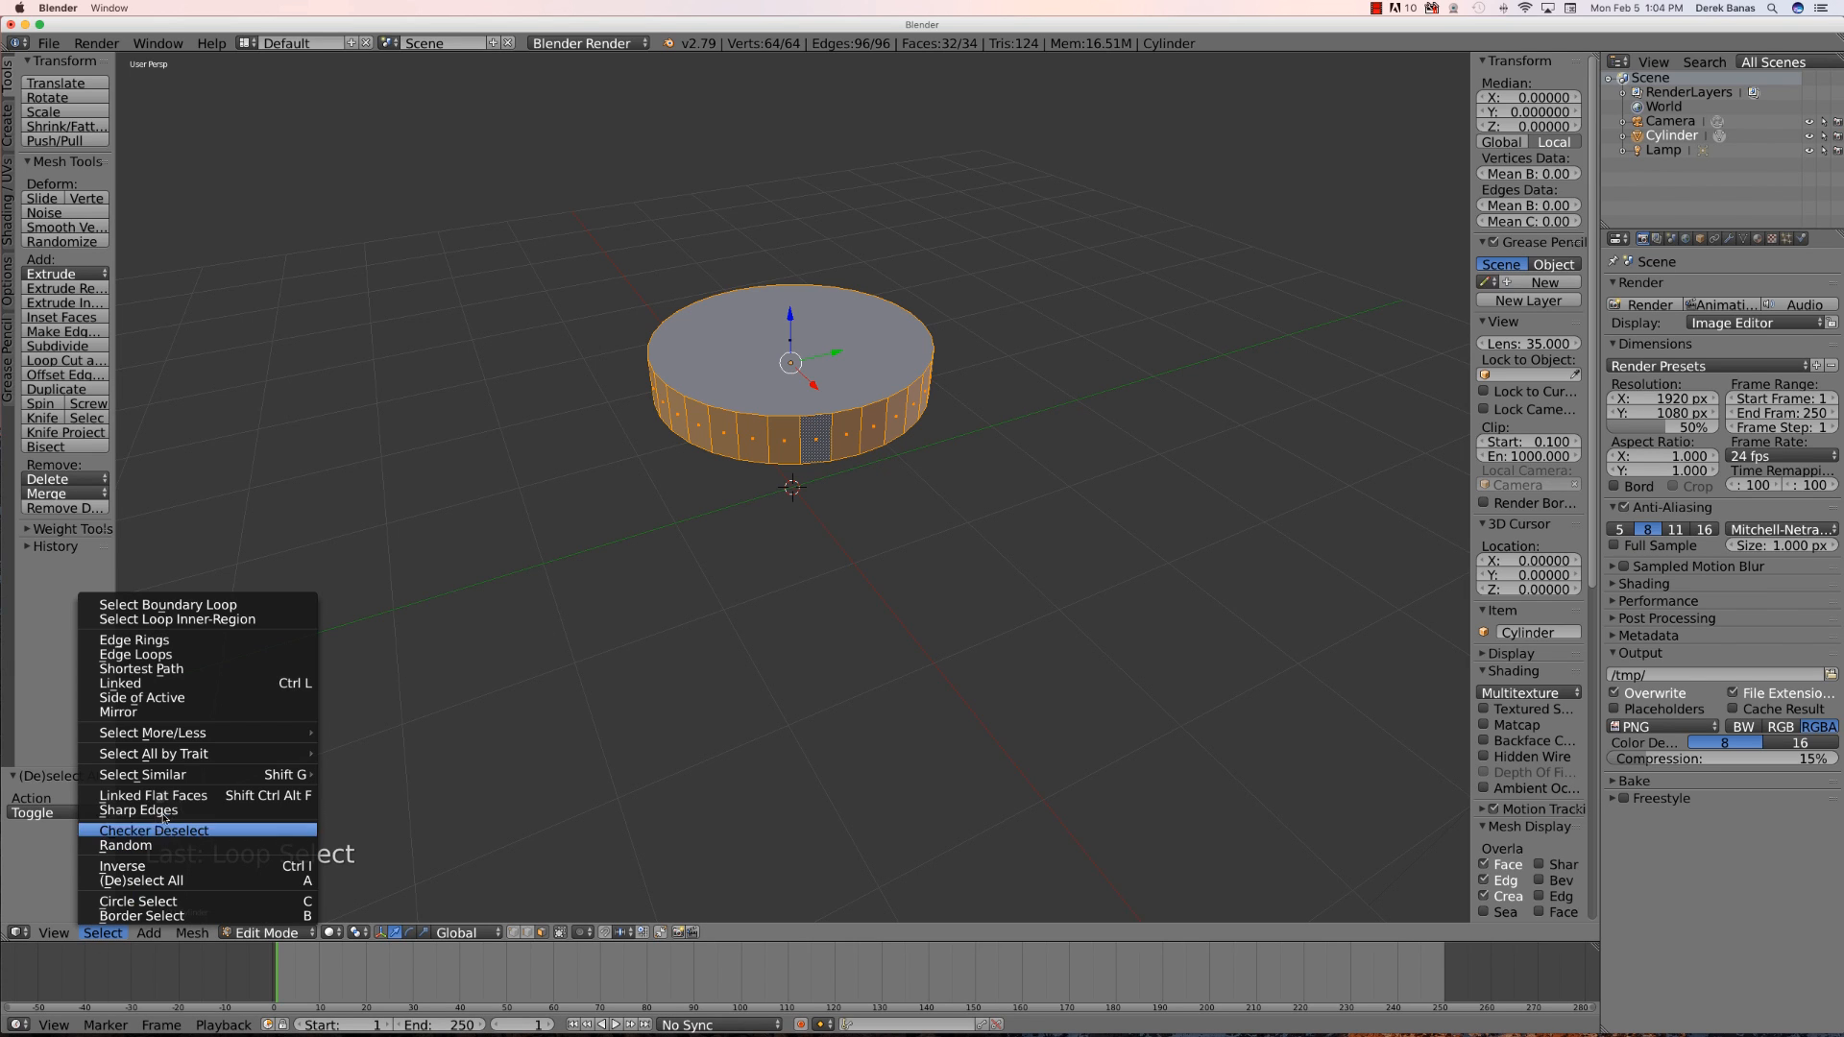
click(227, 833)
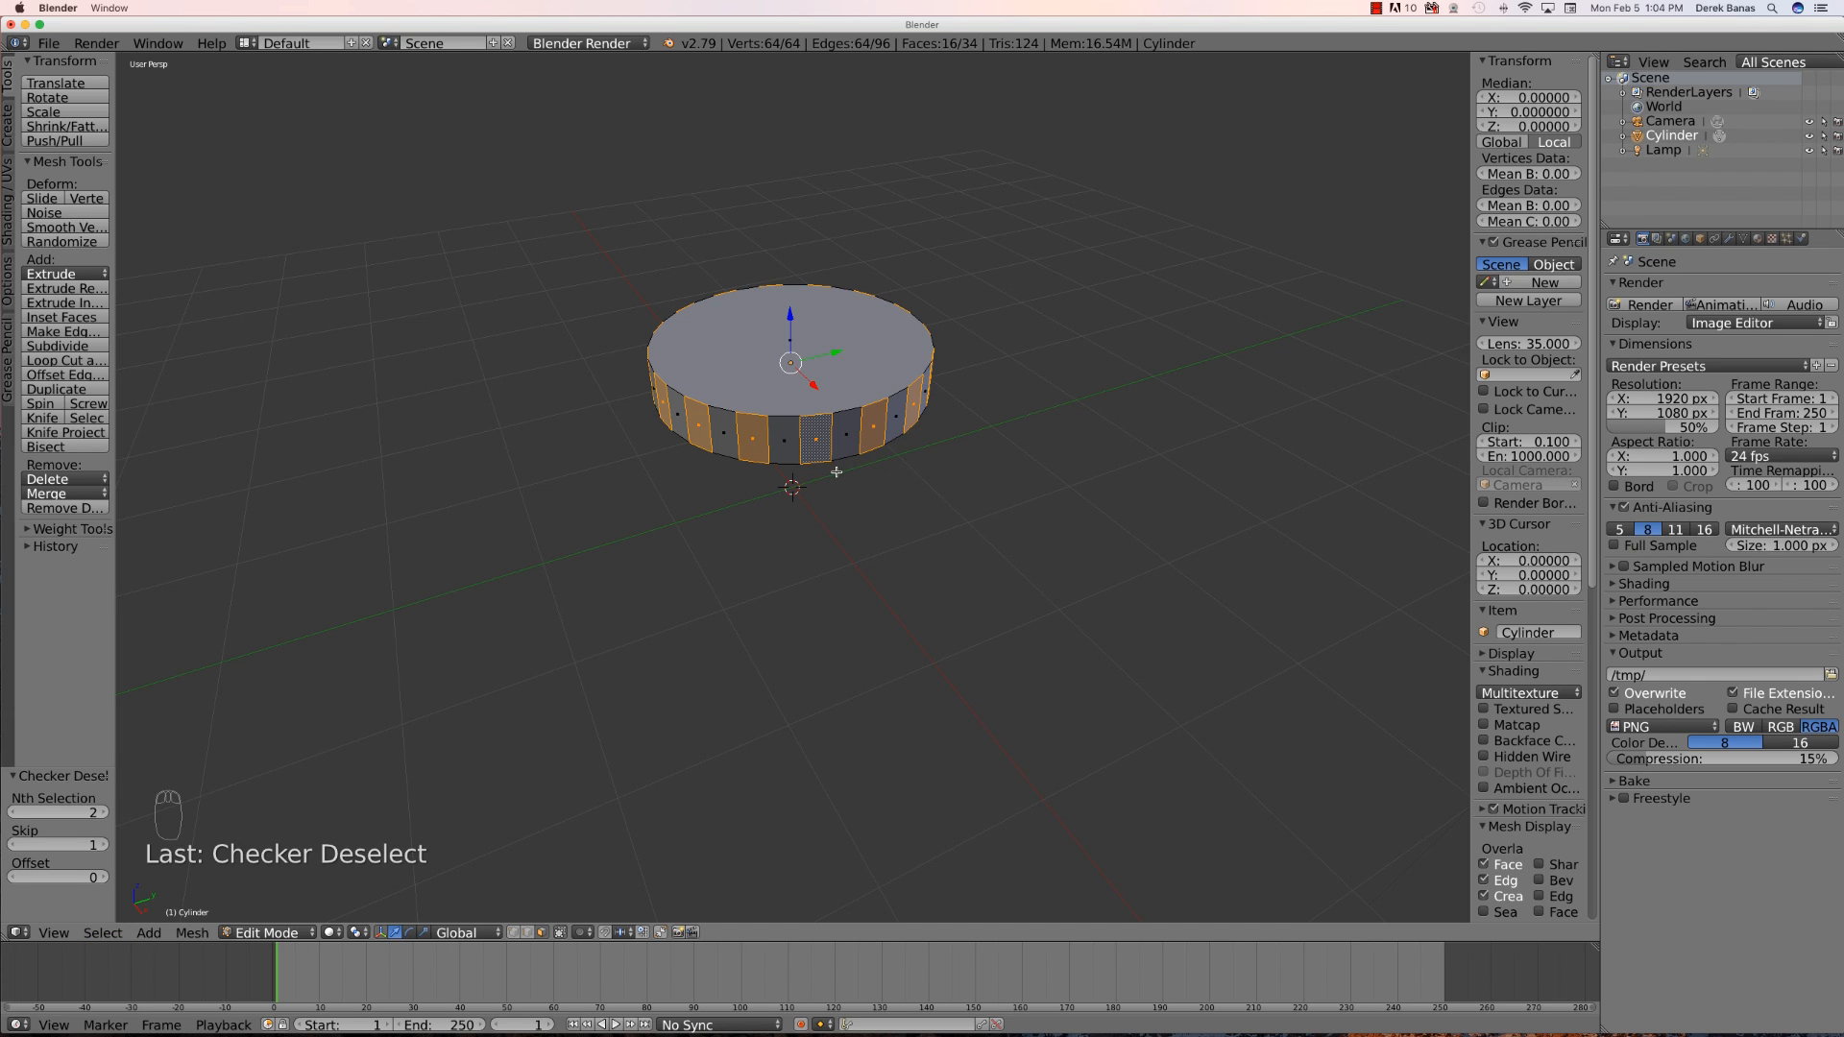
drag(116, 298, 183, 301)
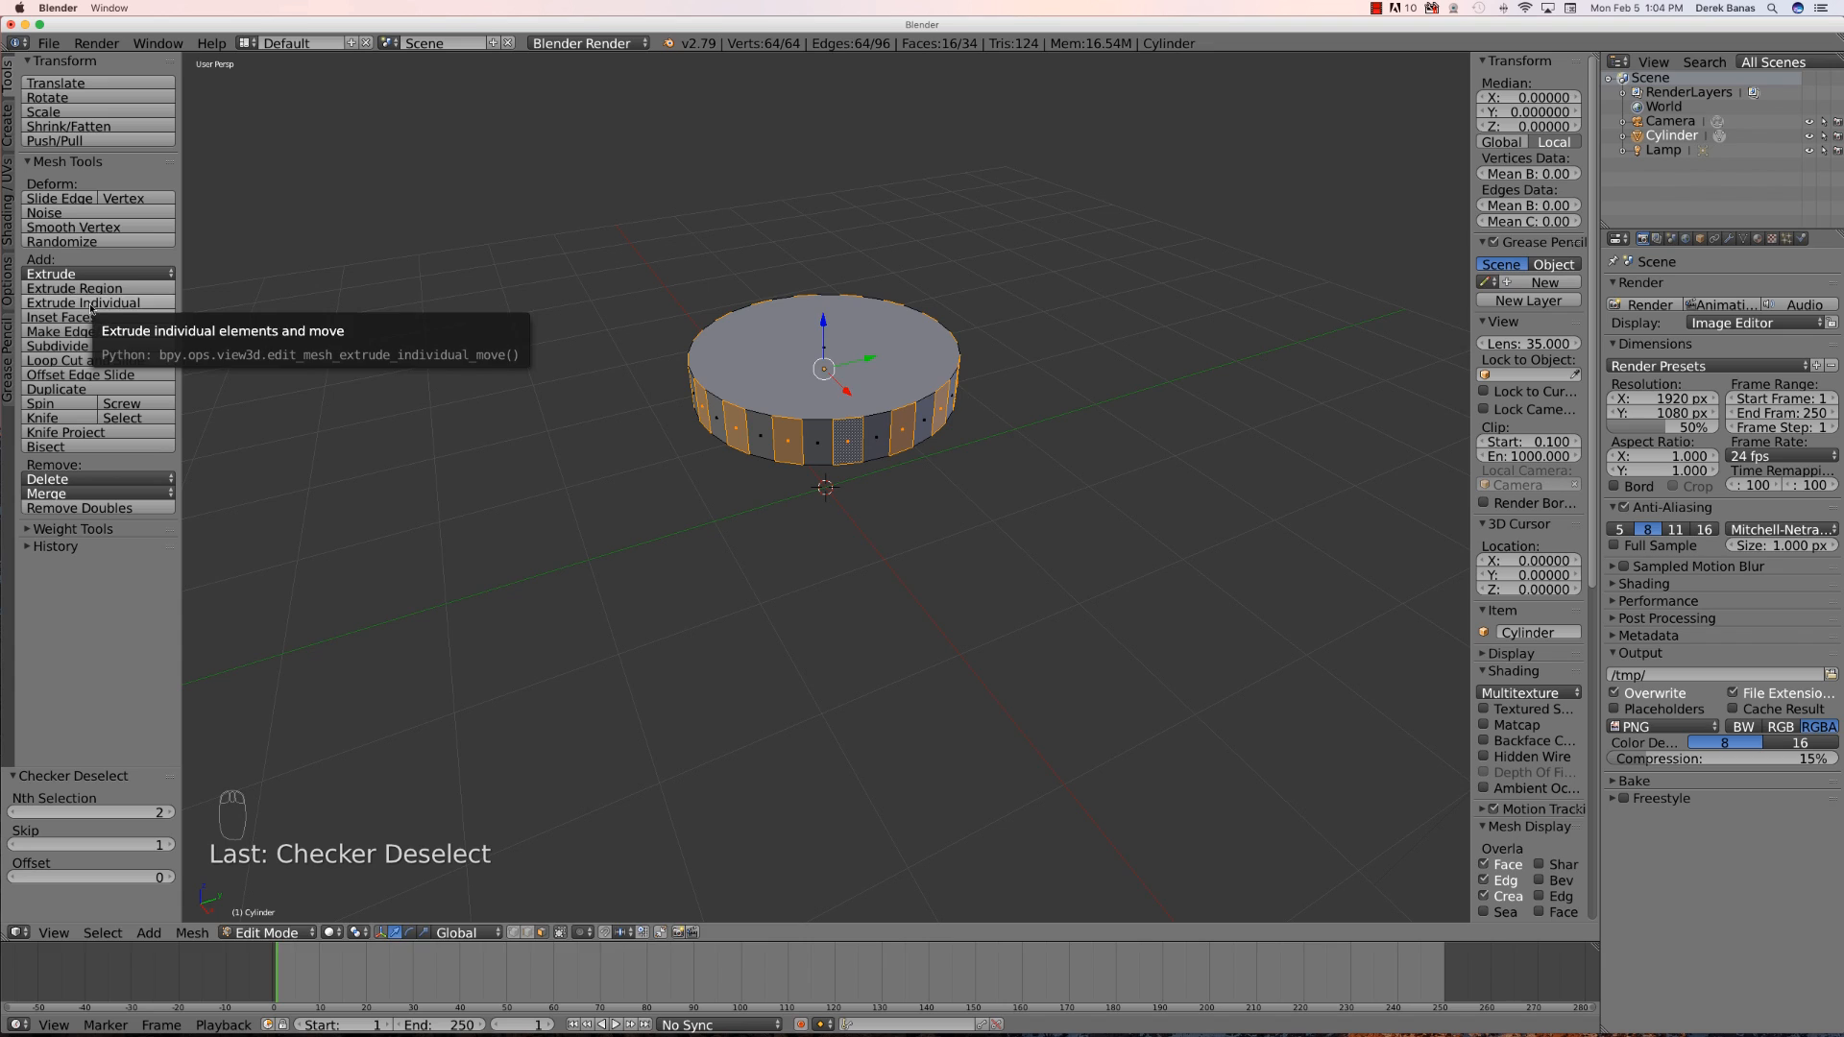
click(92, 308)
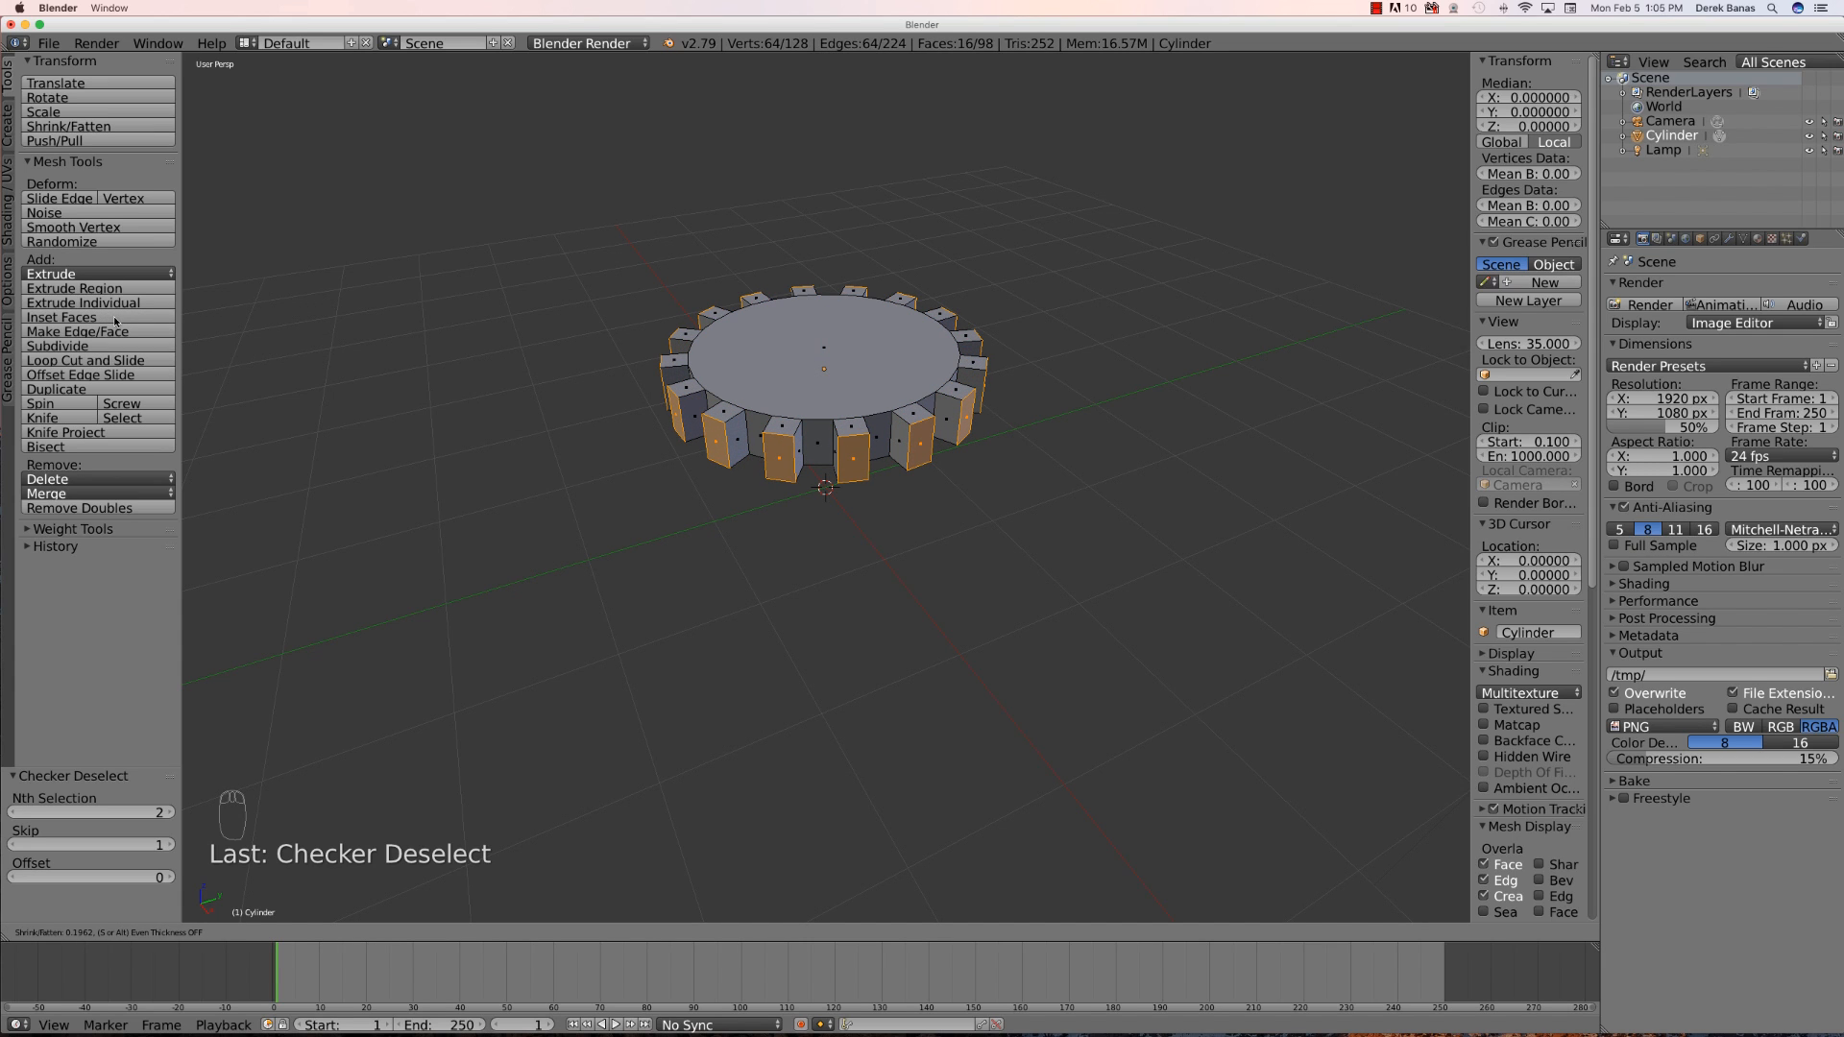
click(115, 322)
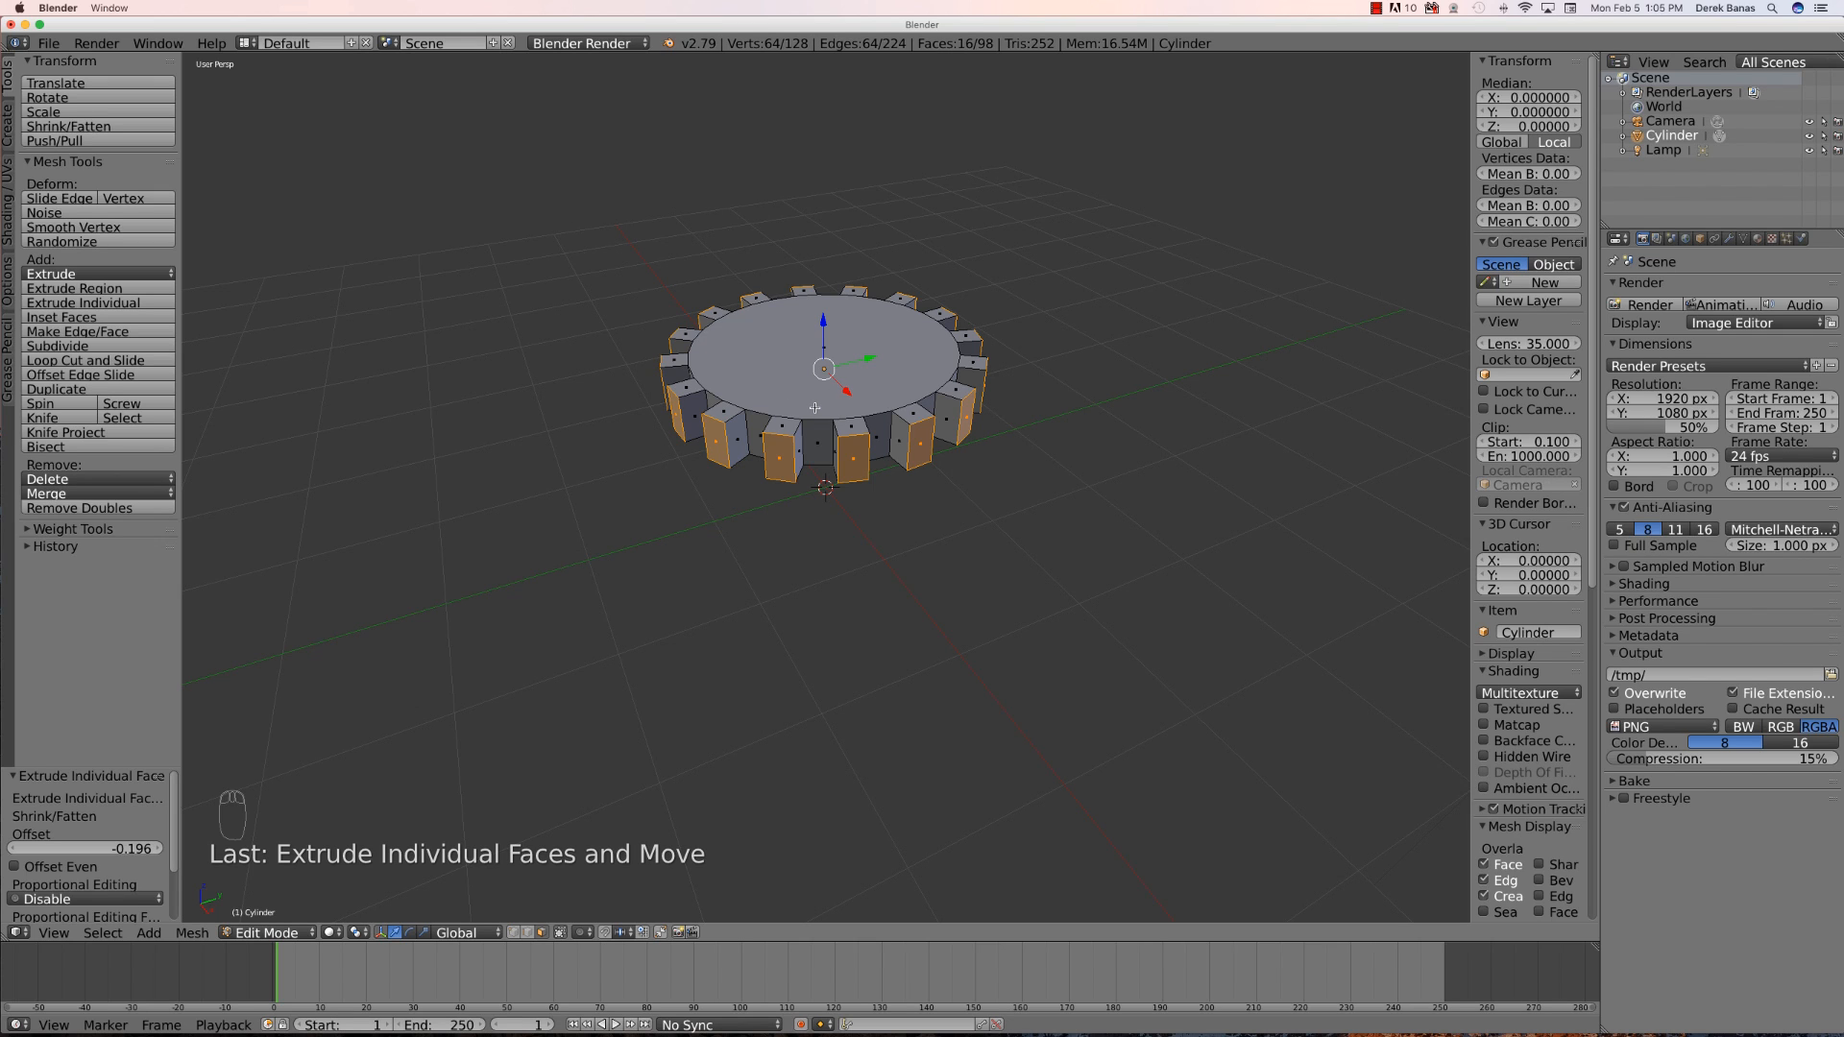
key(Tab)
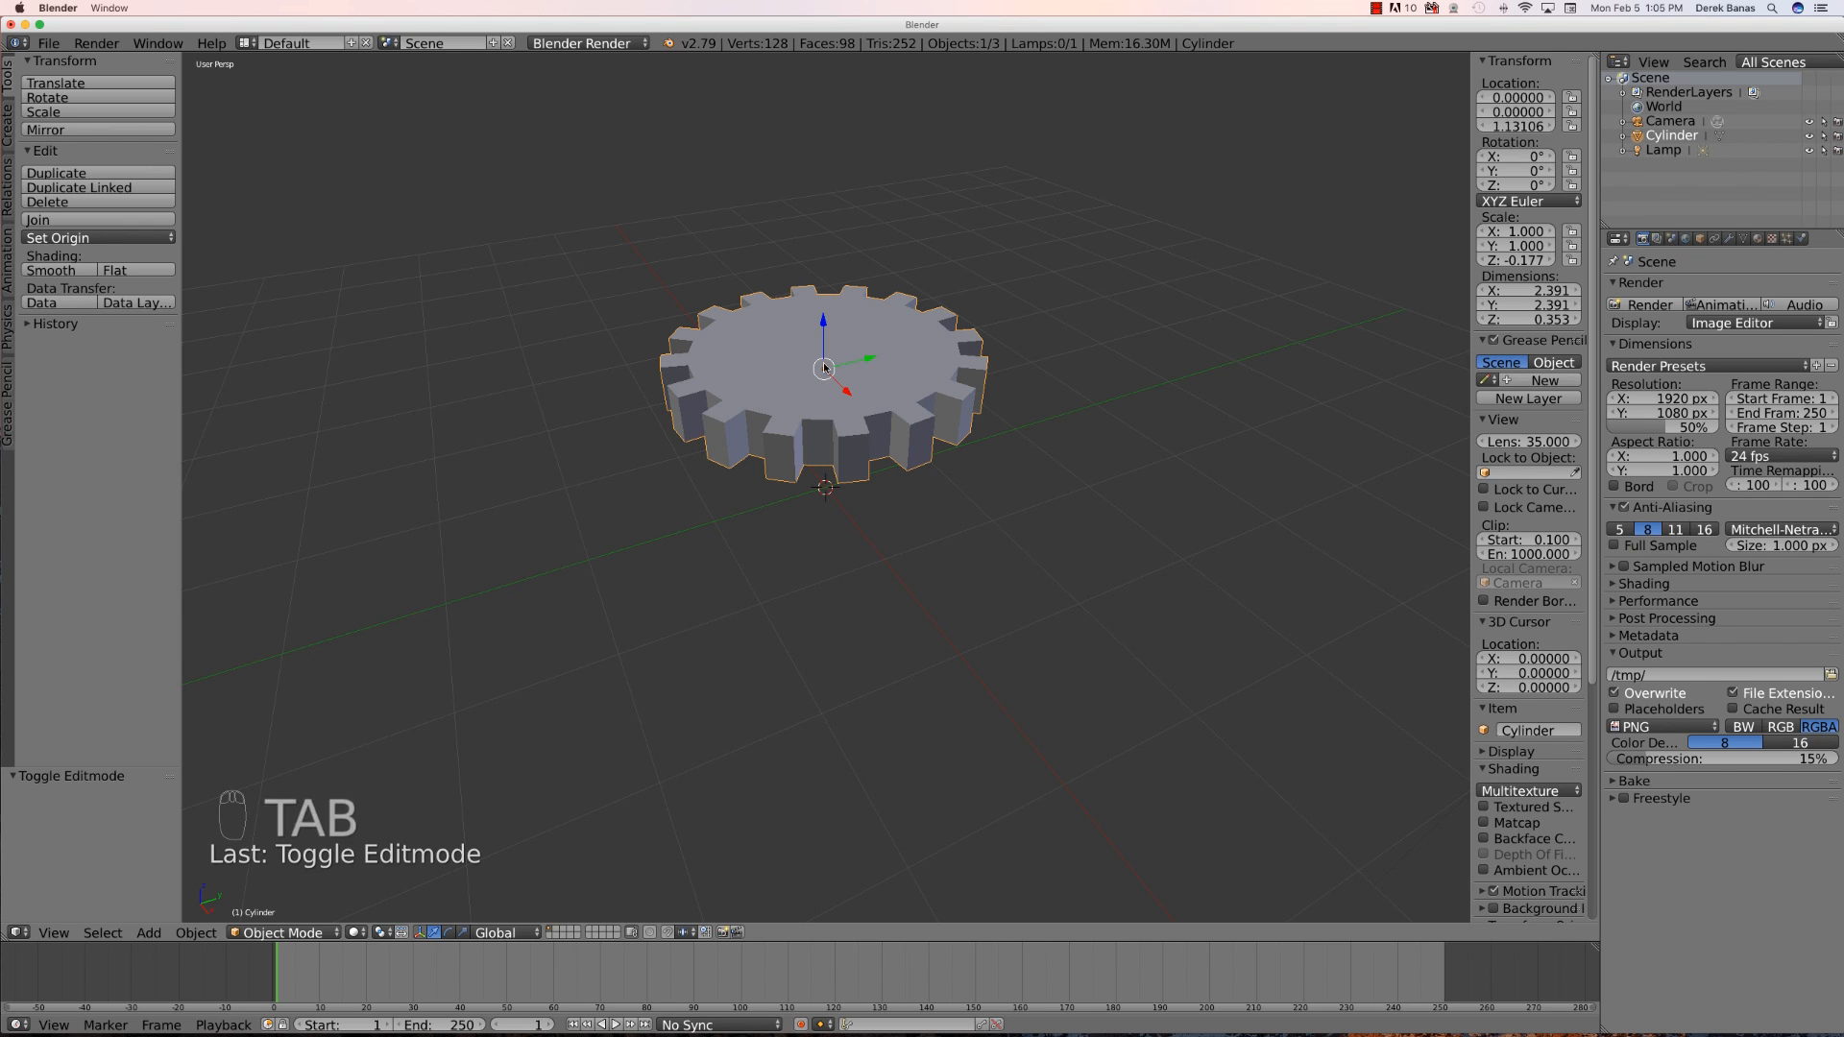
- Snap the 3D cursor to the gear's center
click(1240, 140)
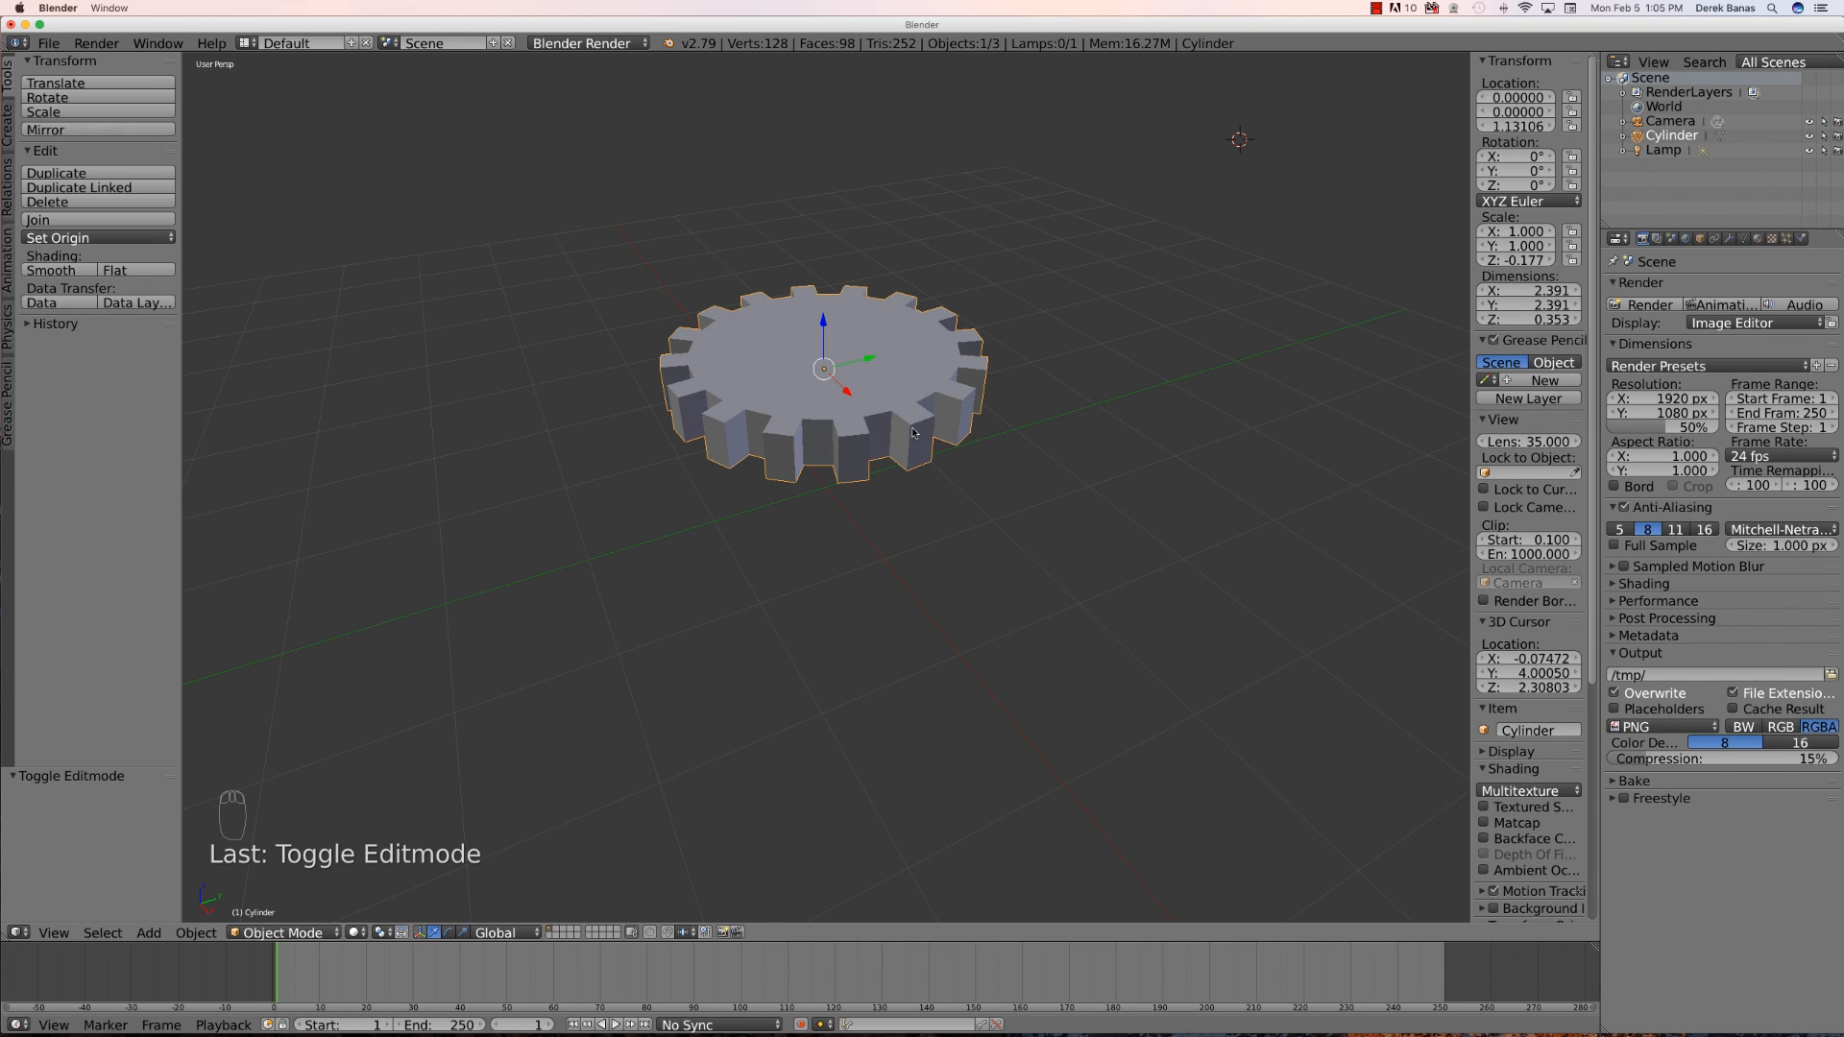
key(shift+s)
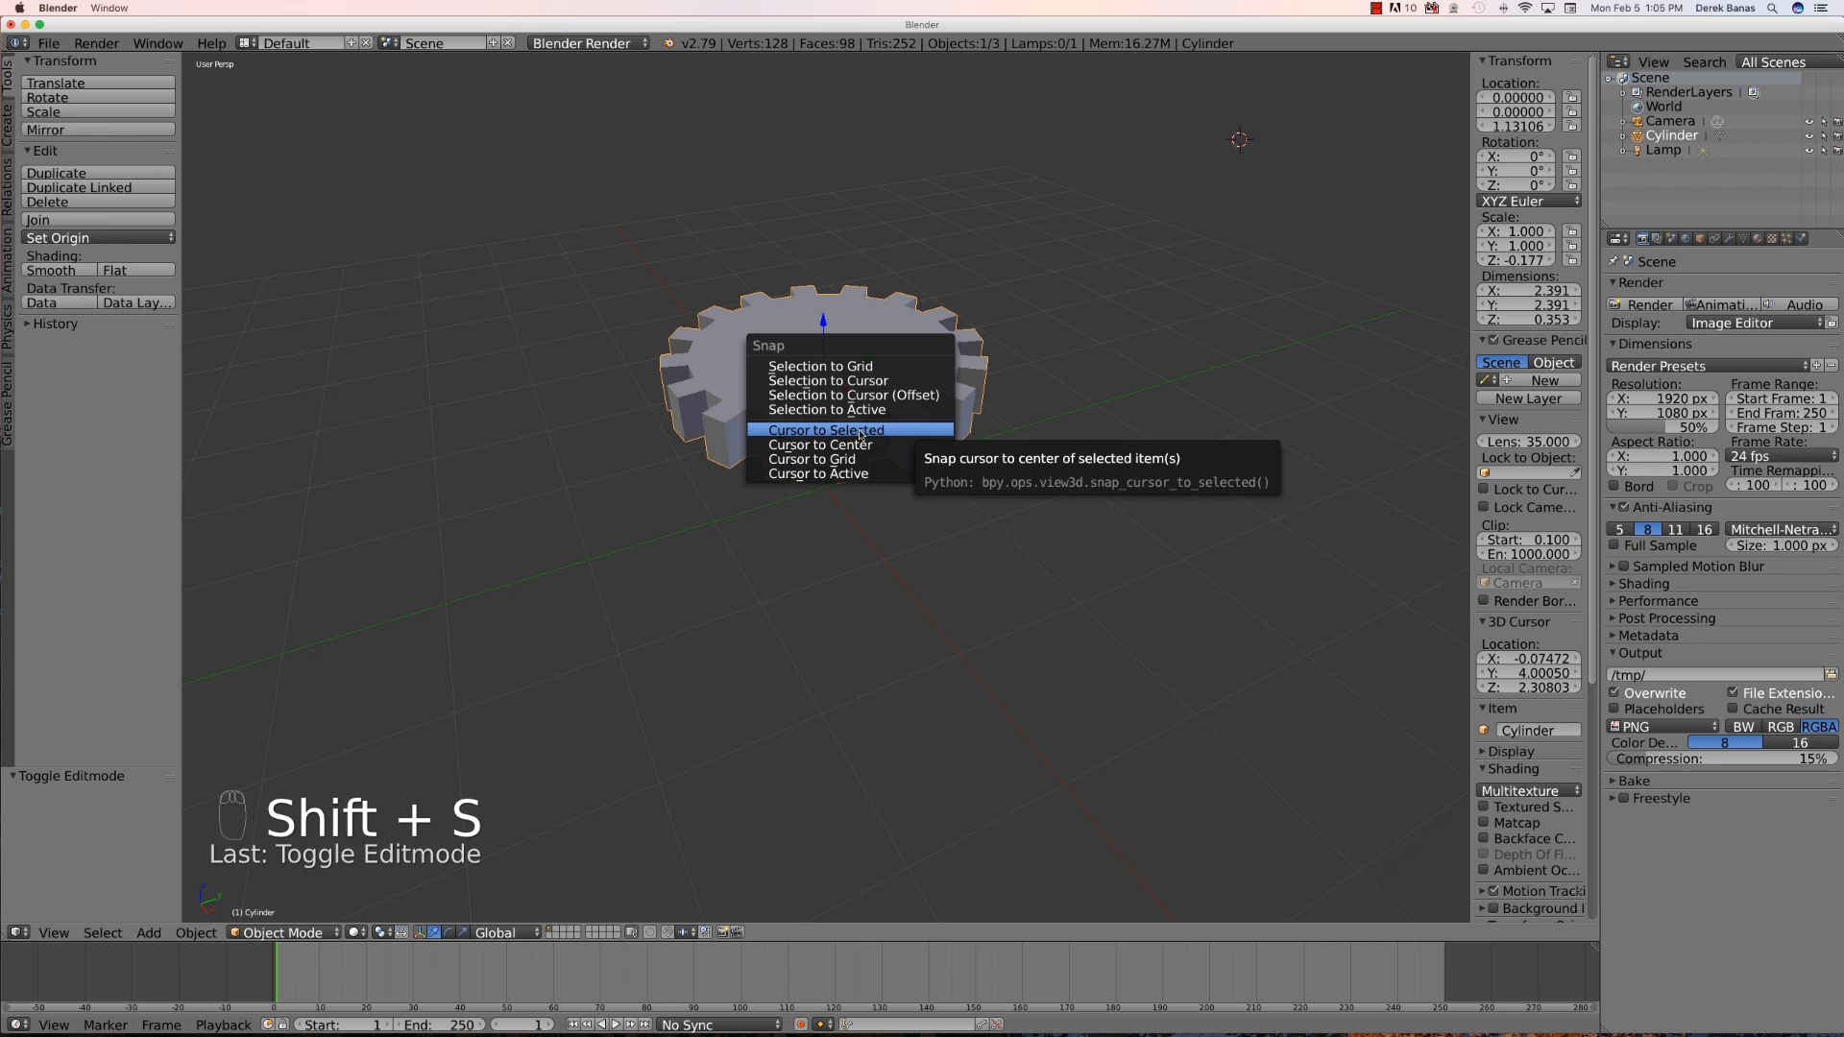
click(892, 433)
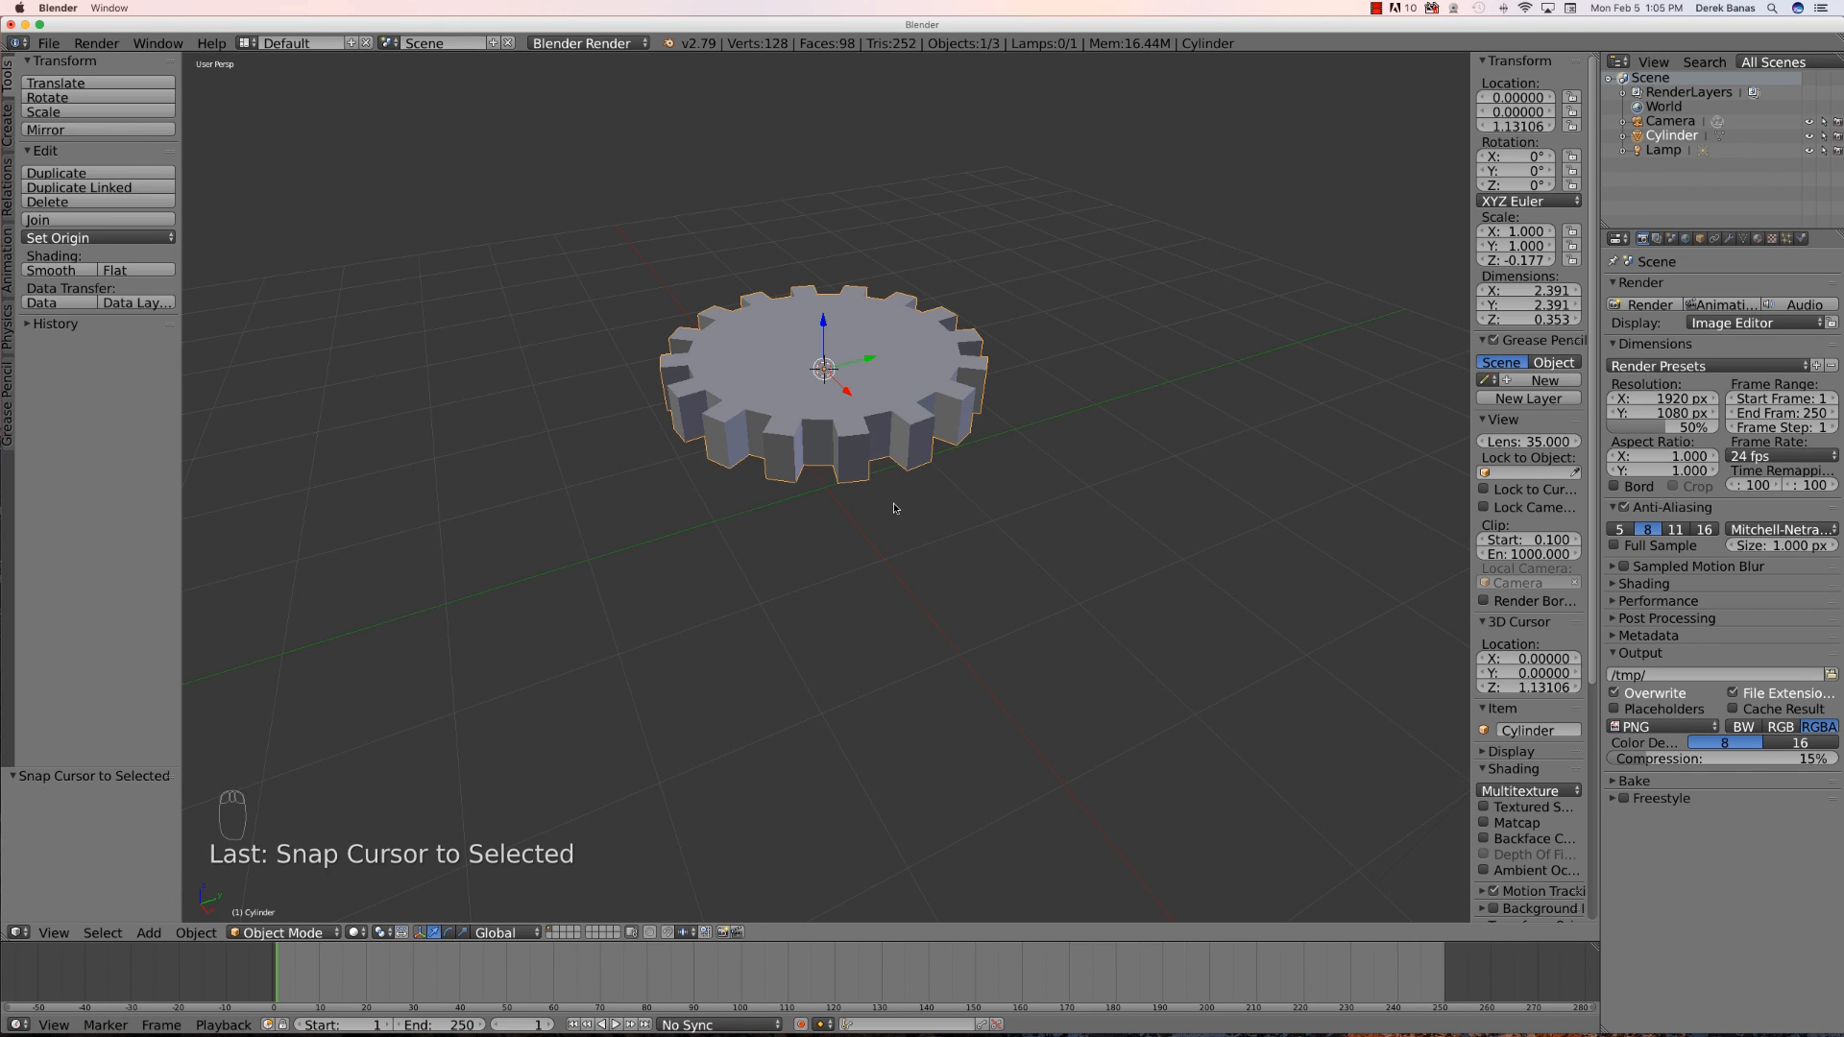
- Deselect all, add another cylinder at the gear's center, and scale it down to about 0.275
key(a)
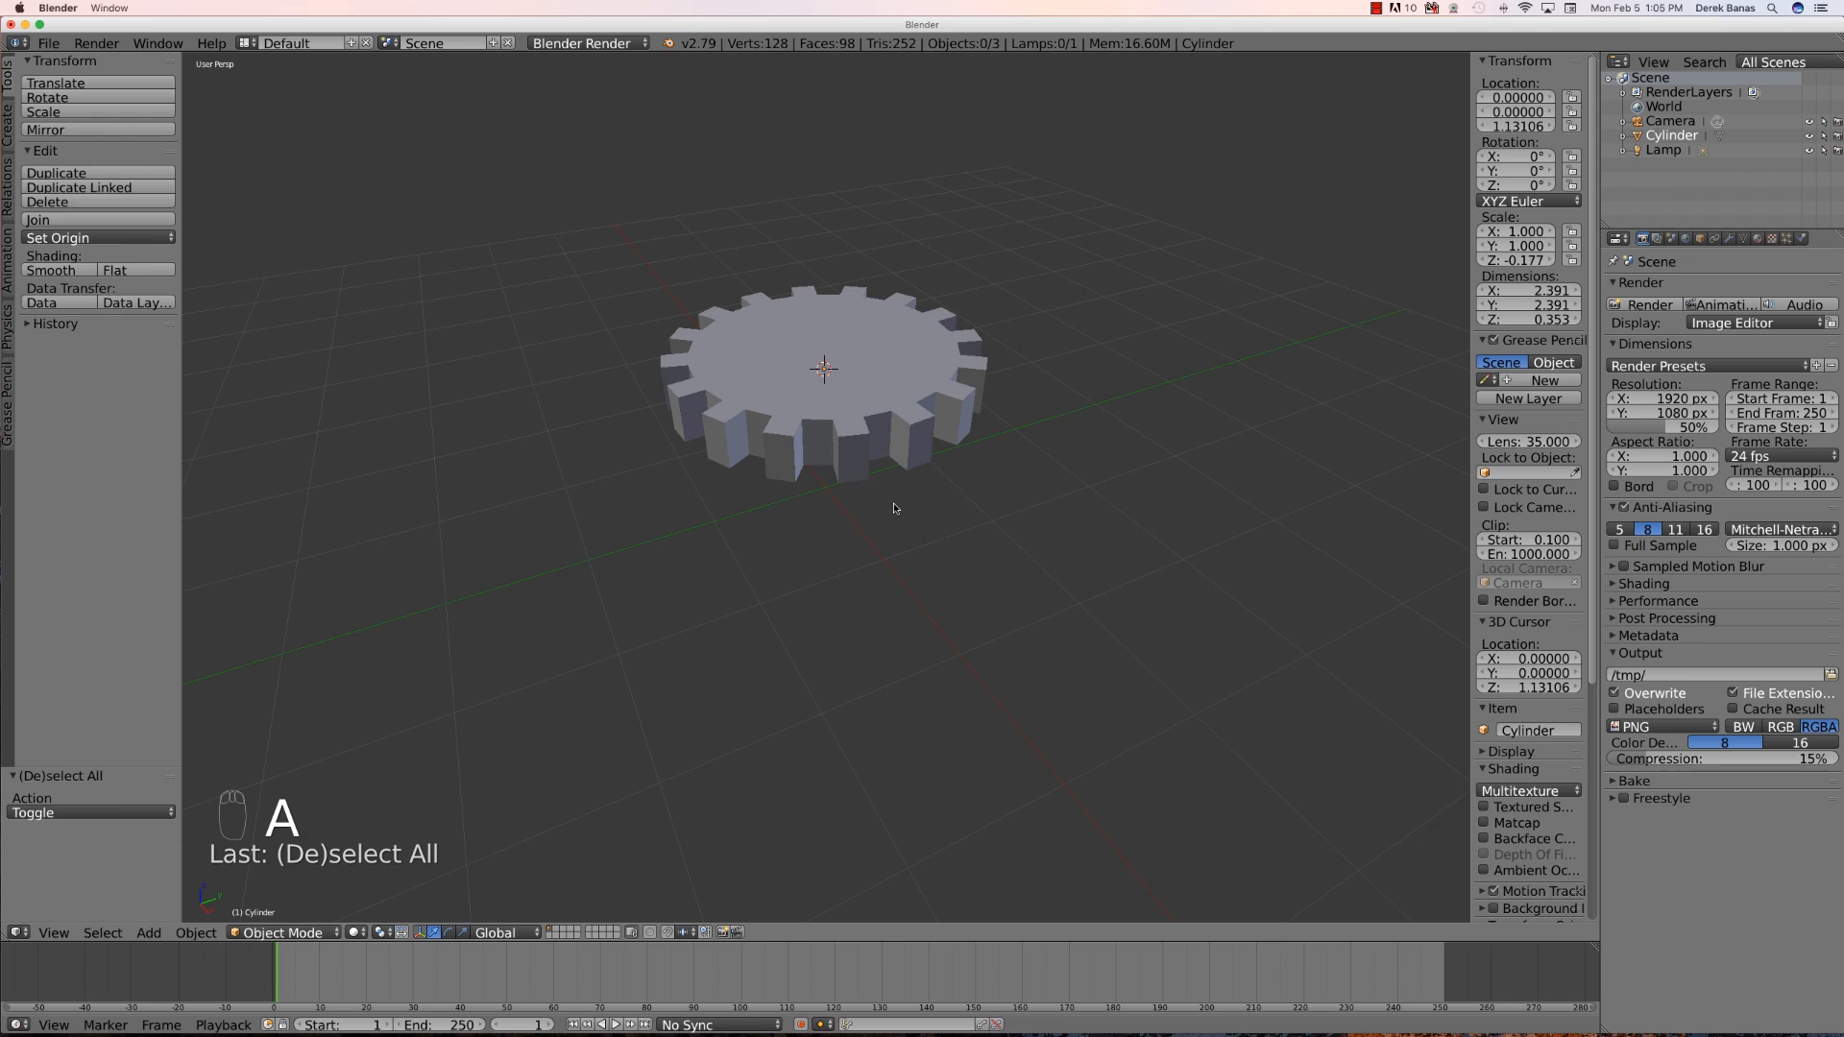
key(shift+a)
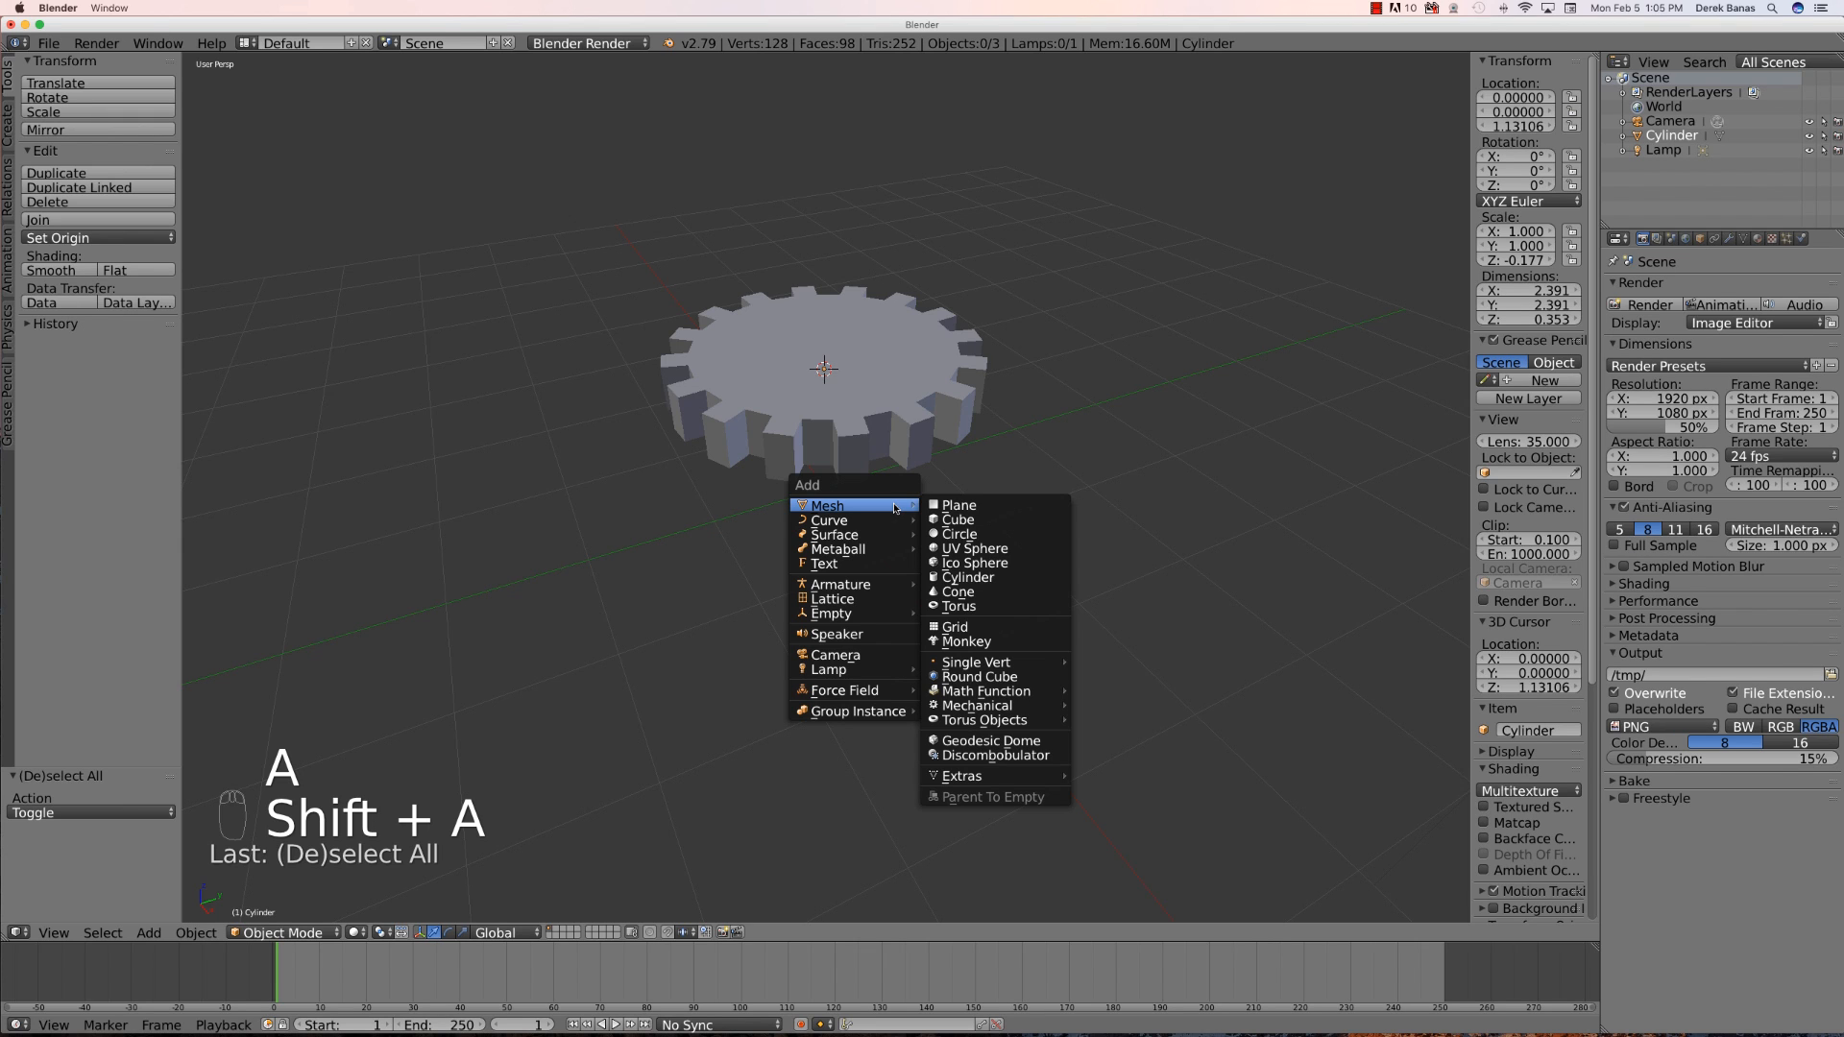
click(984, 578)
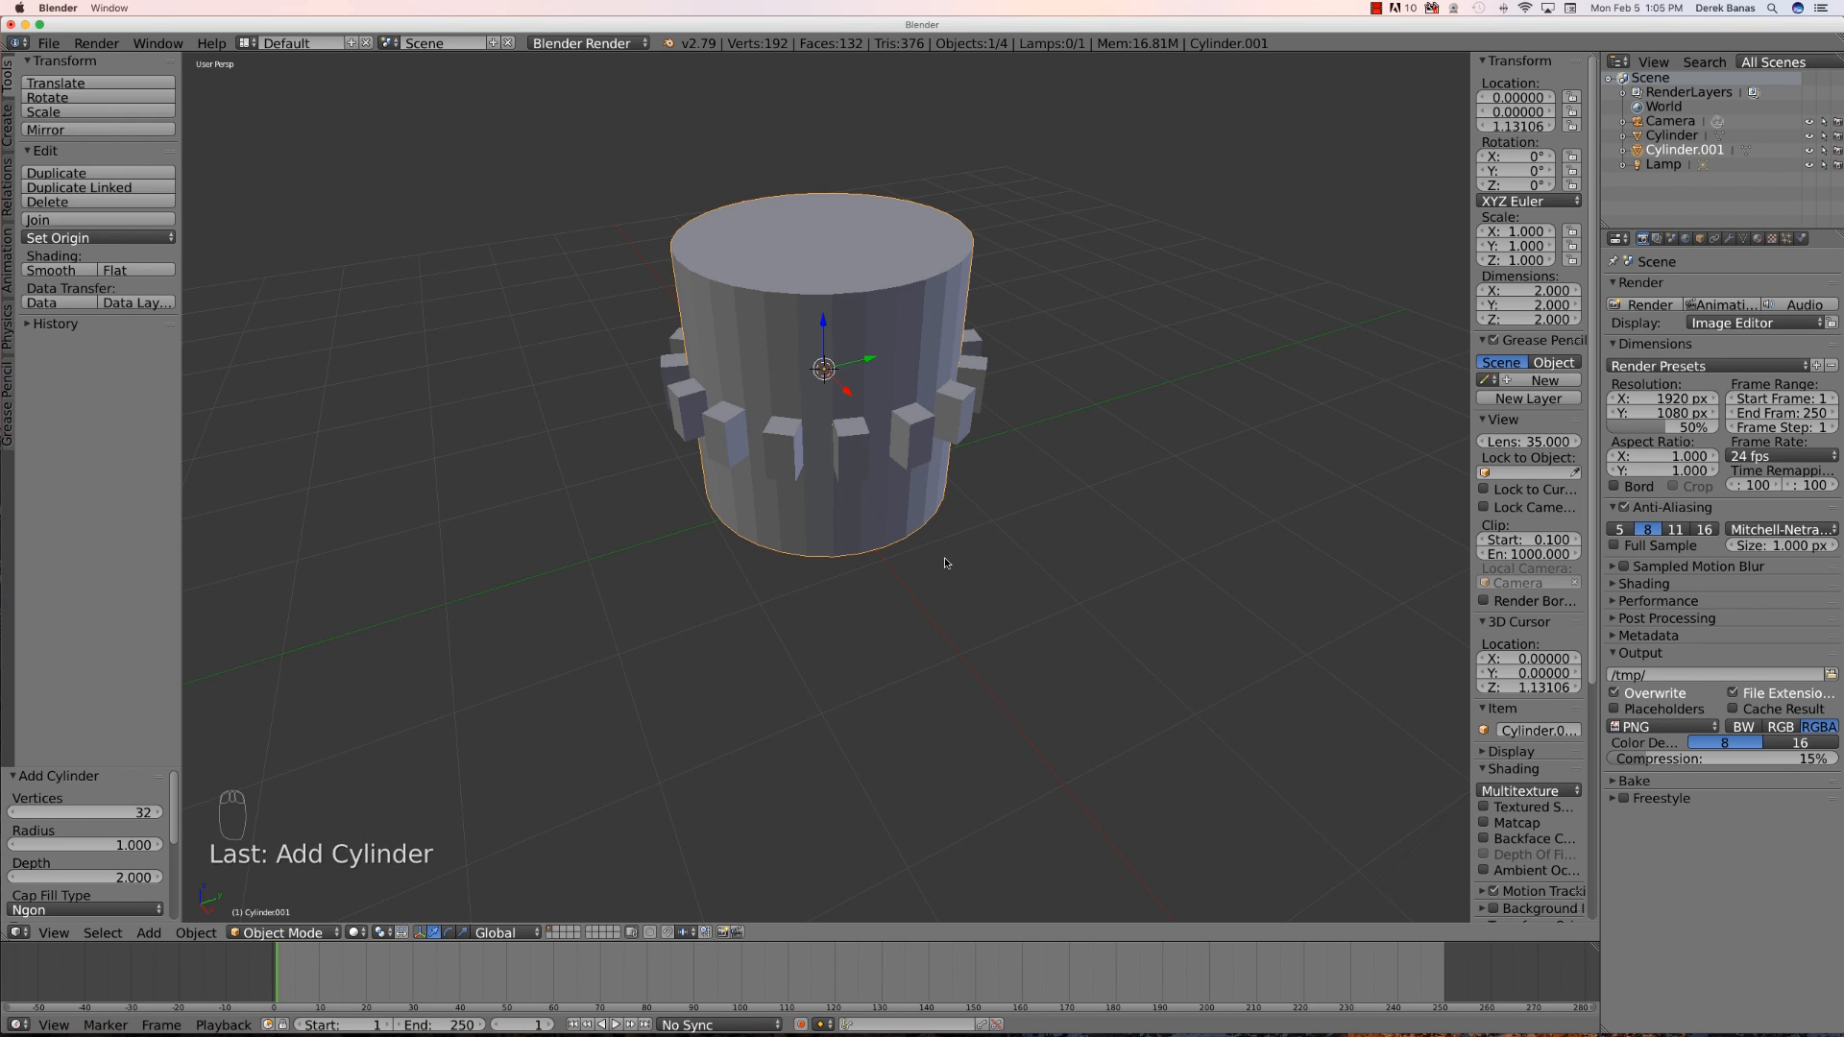
key(s)
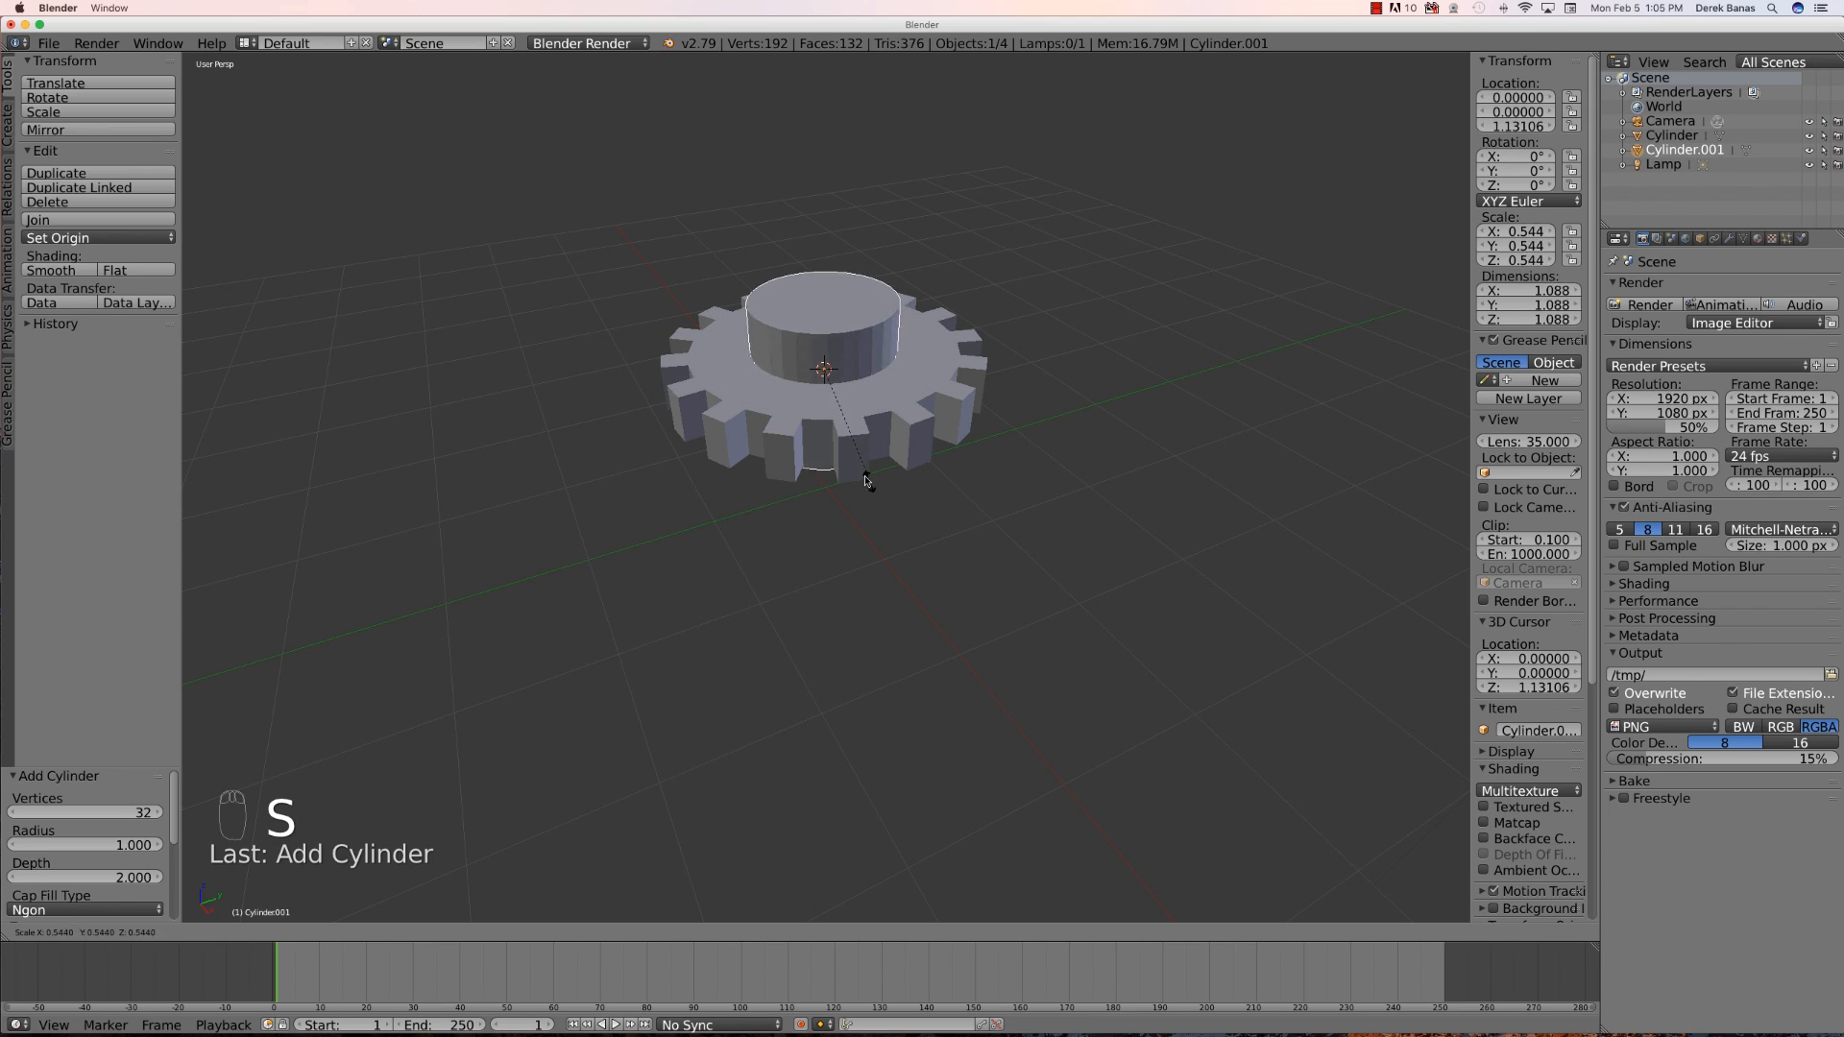
click(830, 435)
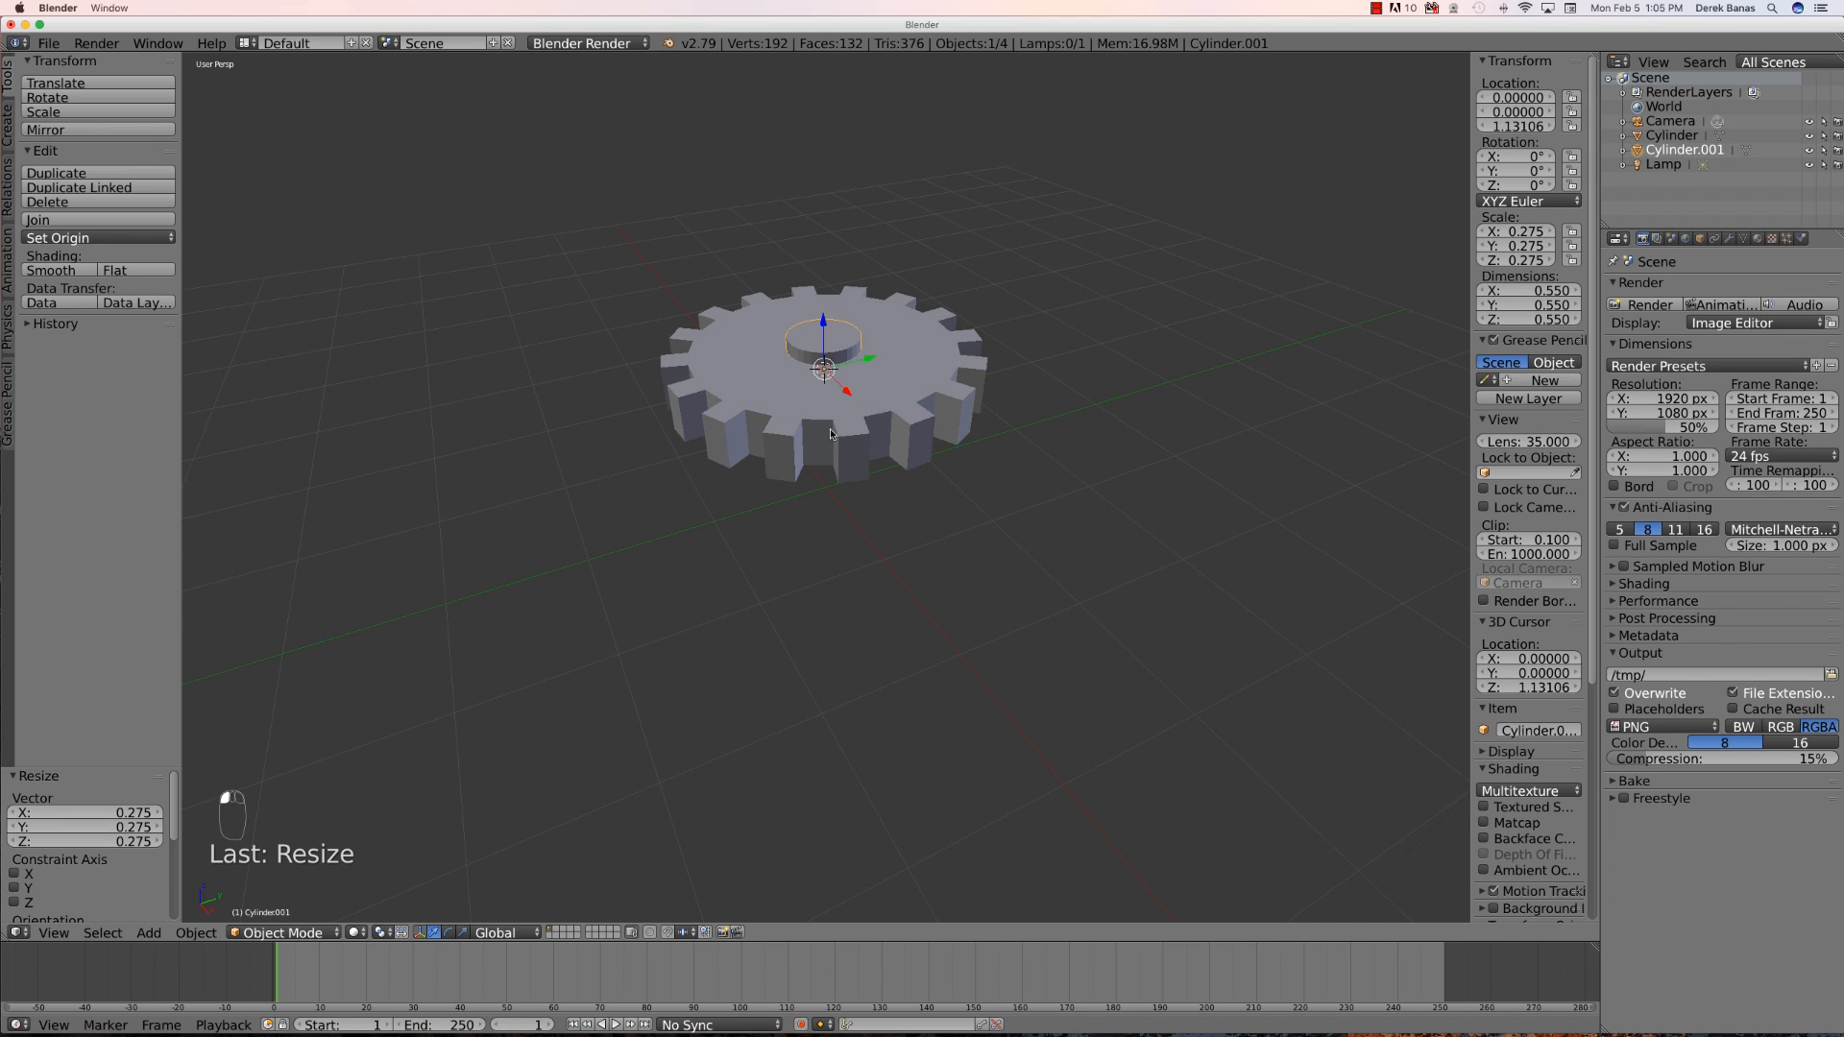
- Add a Boolean modifier to the gear with operation Difference and Cylinder.001 as the object
right_click(928, 391)
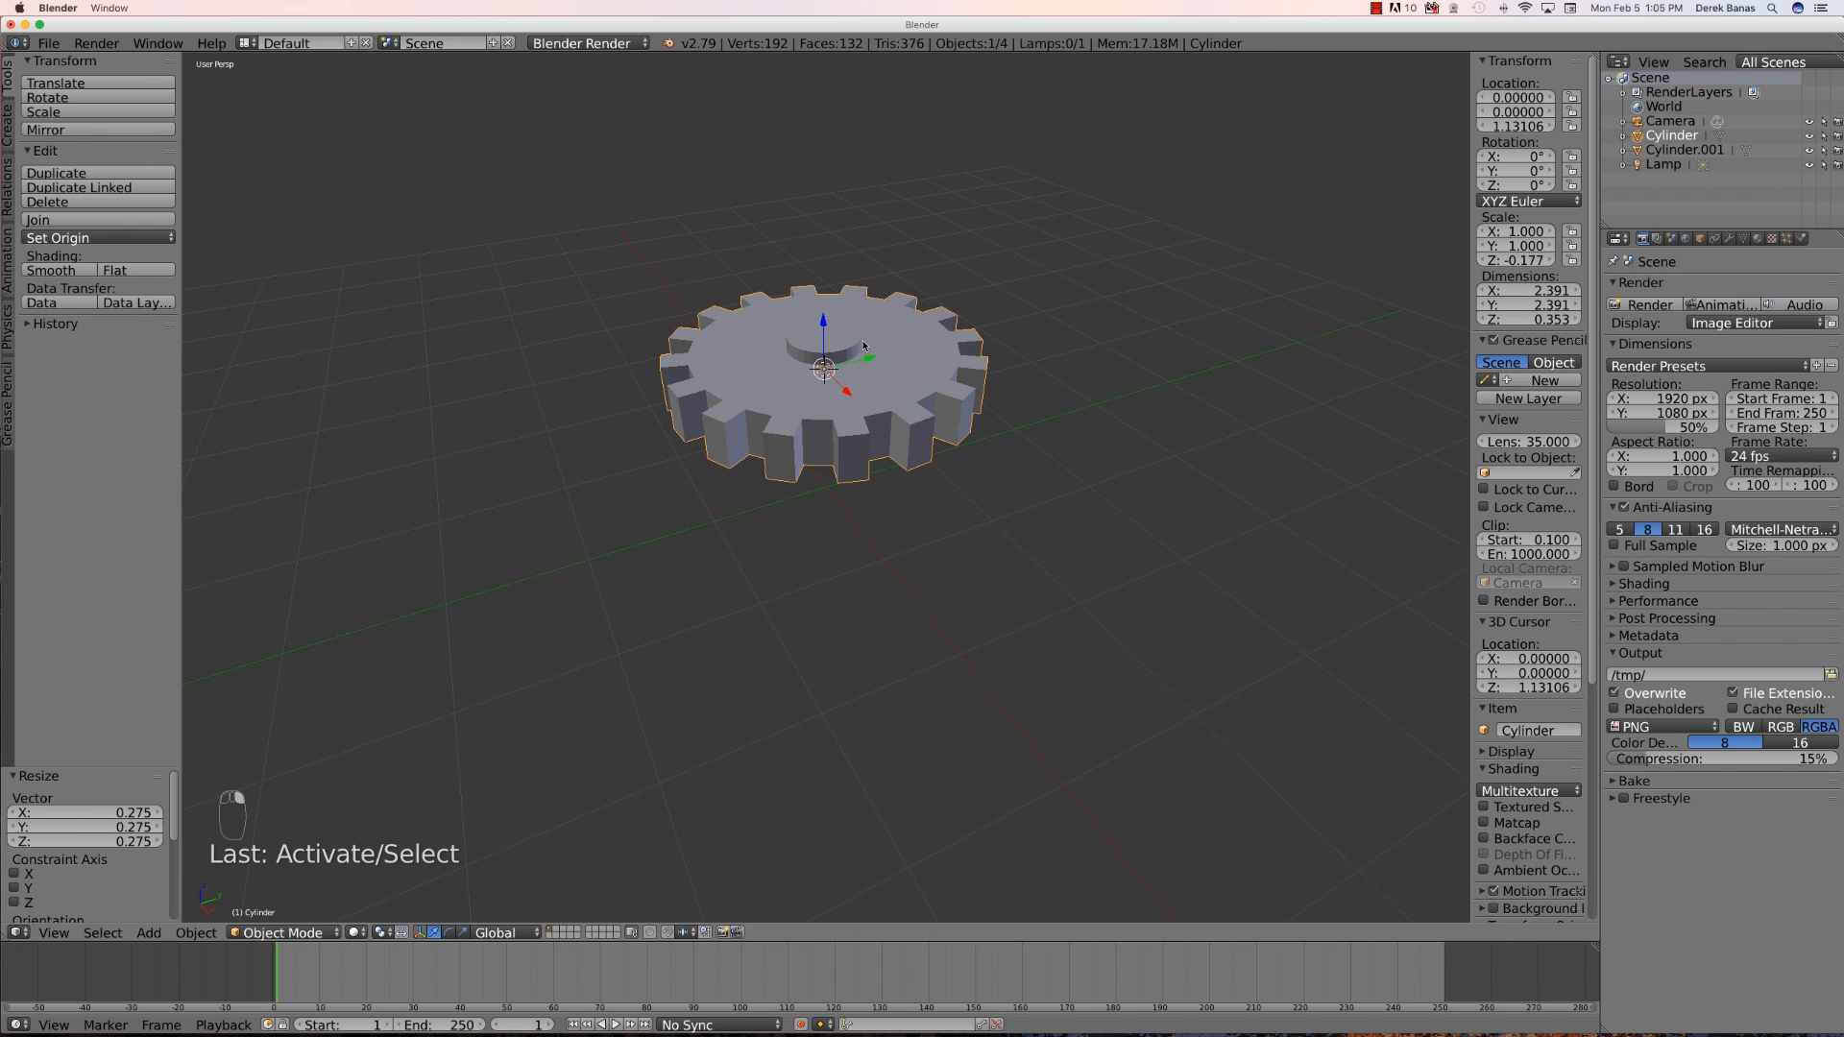
click(1730, 240)
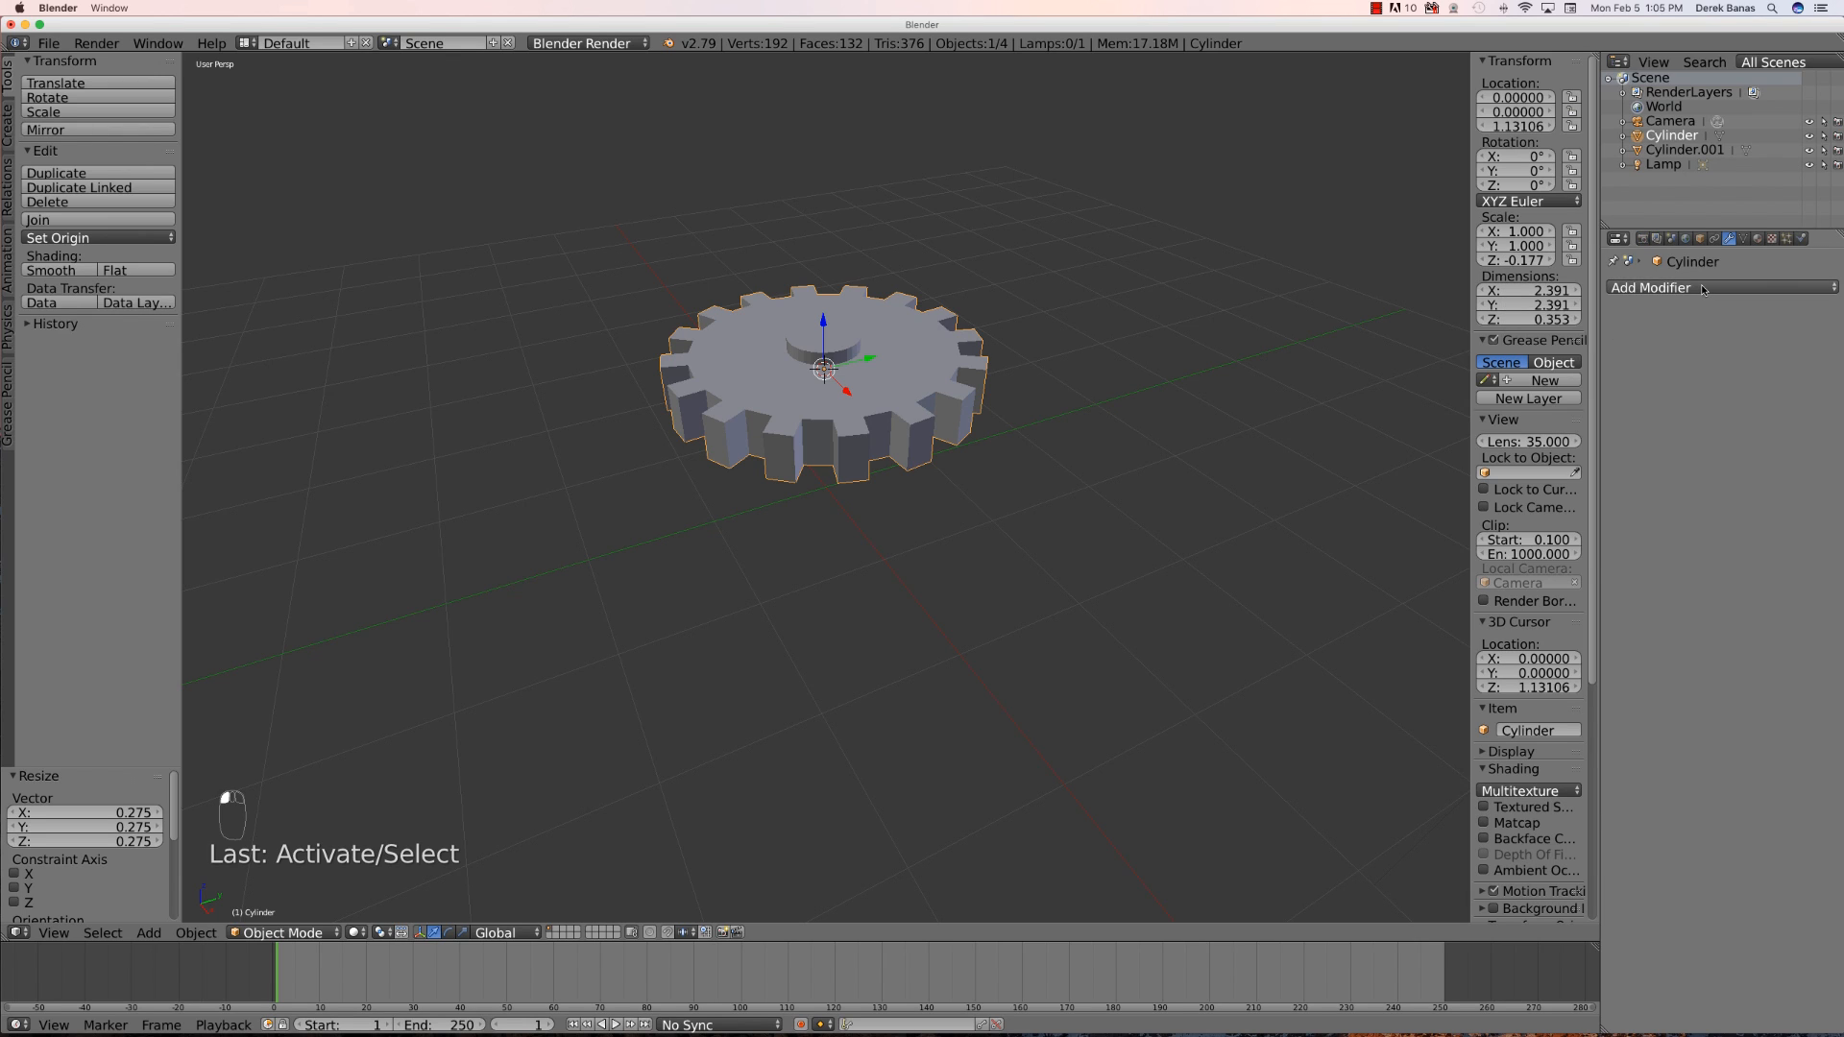
click(1647, 287)
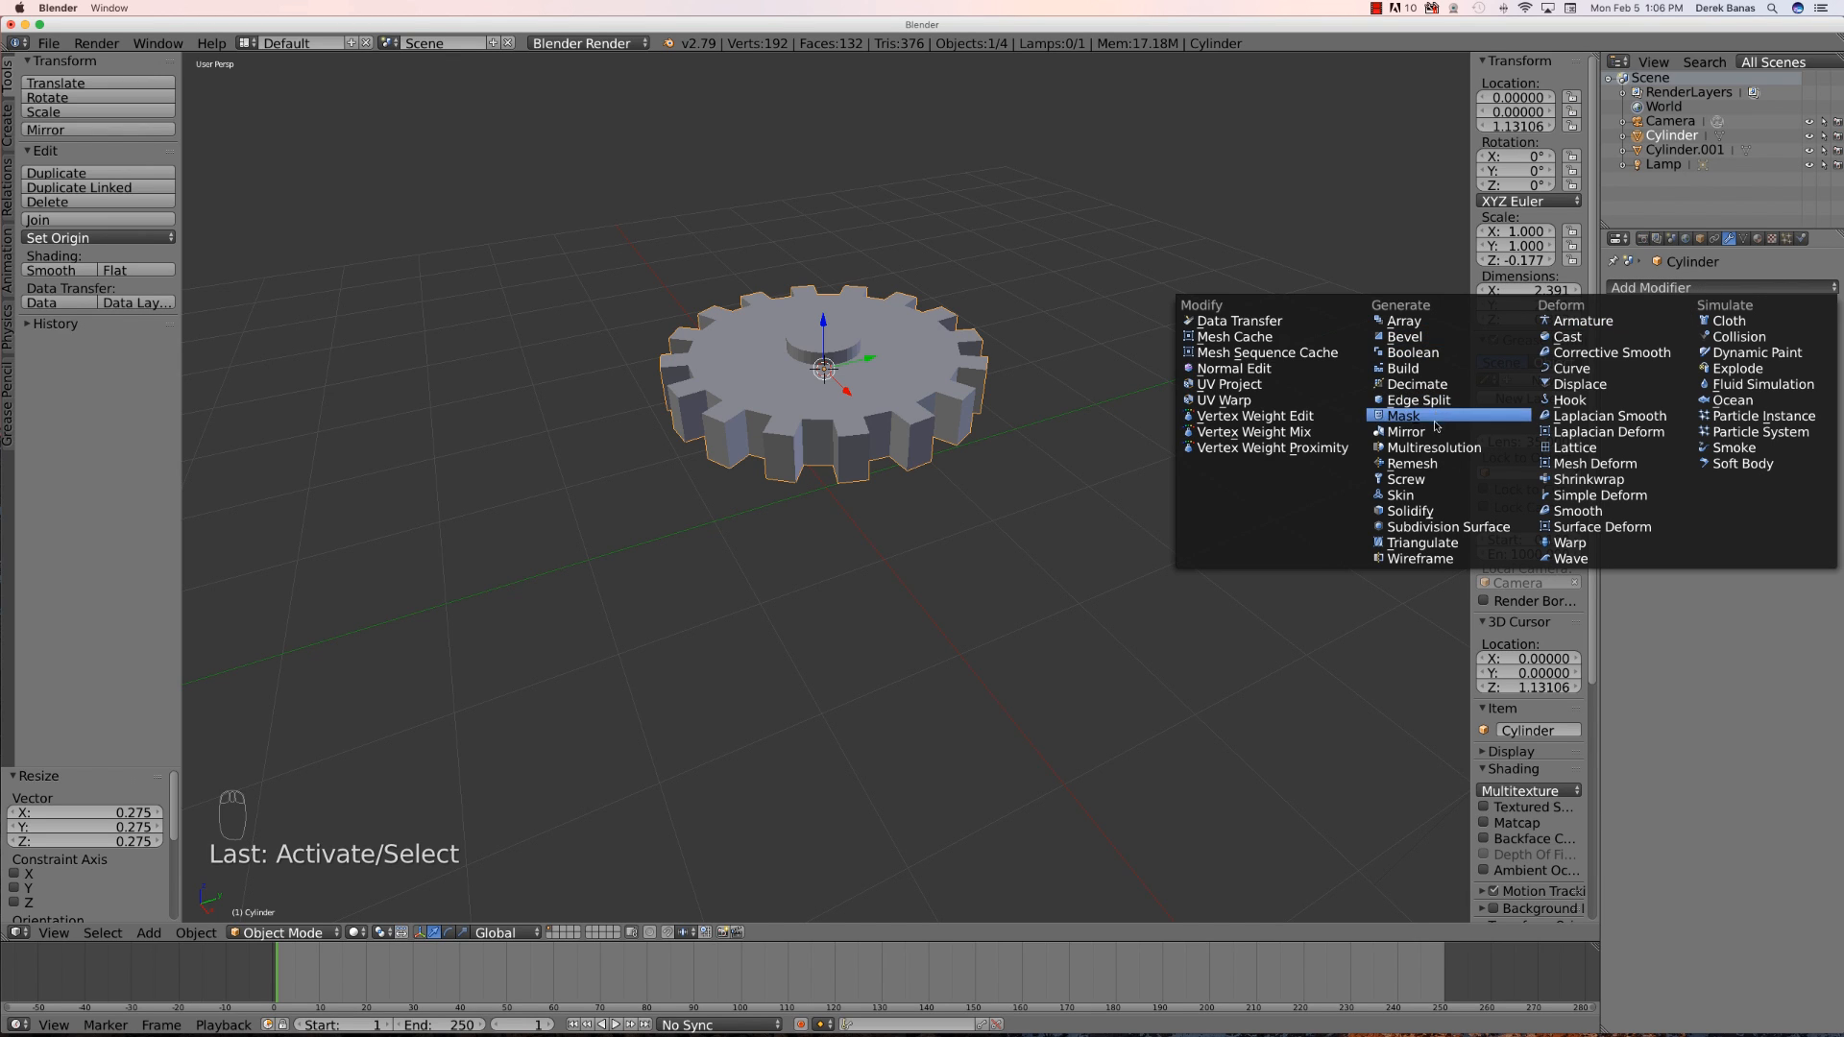
click(1459, 353)
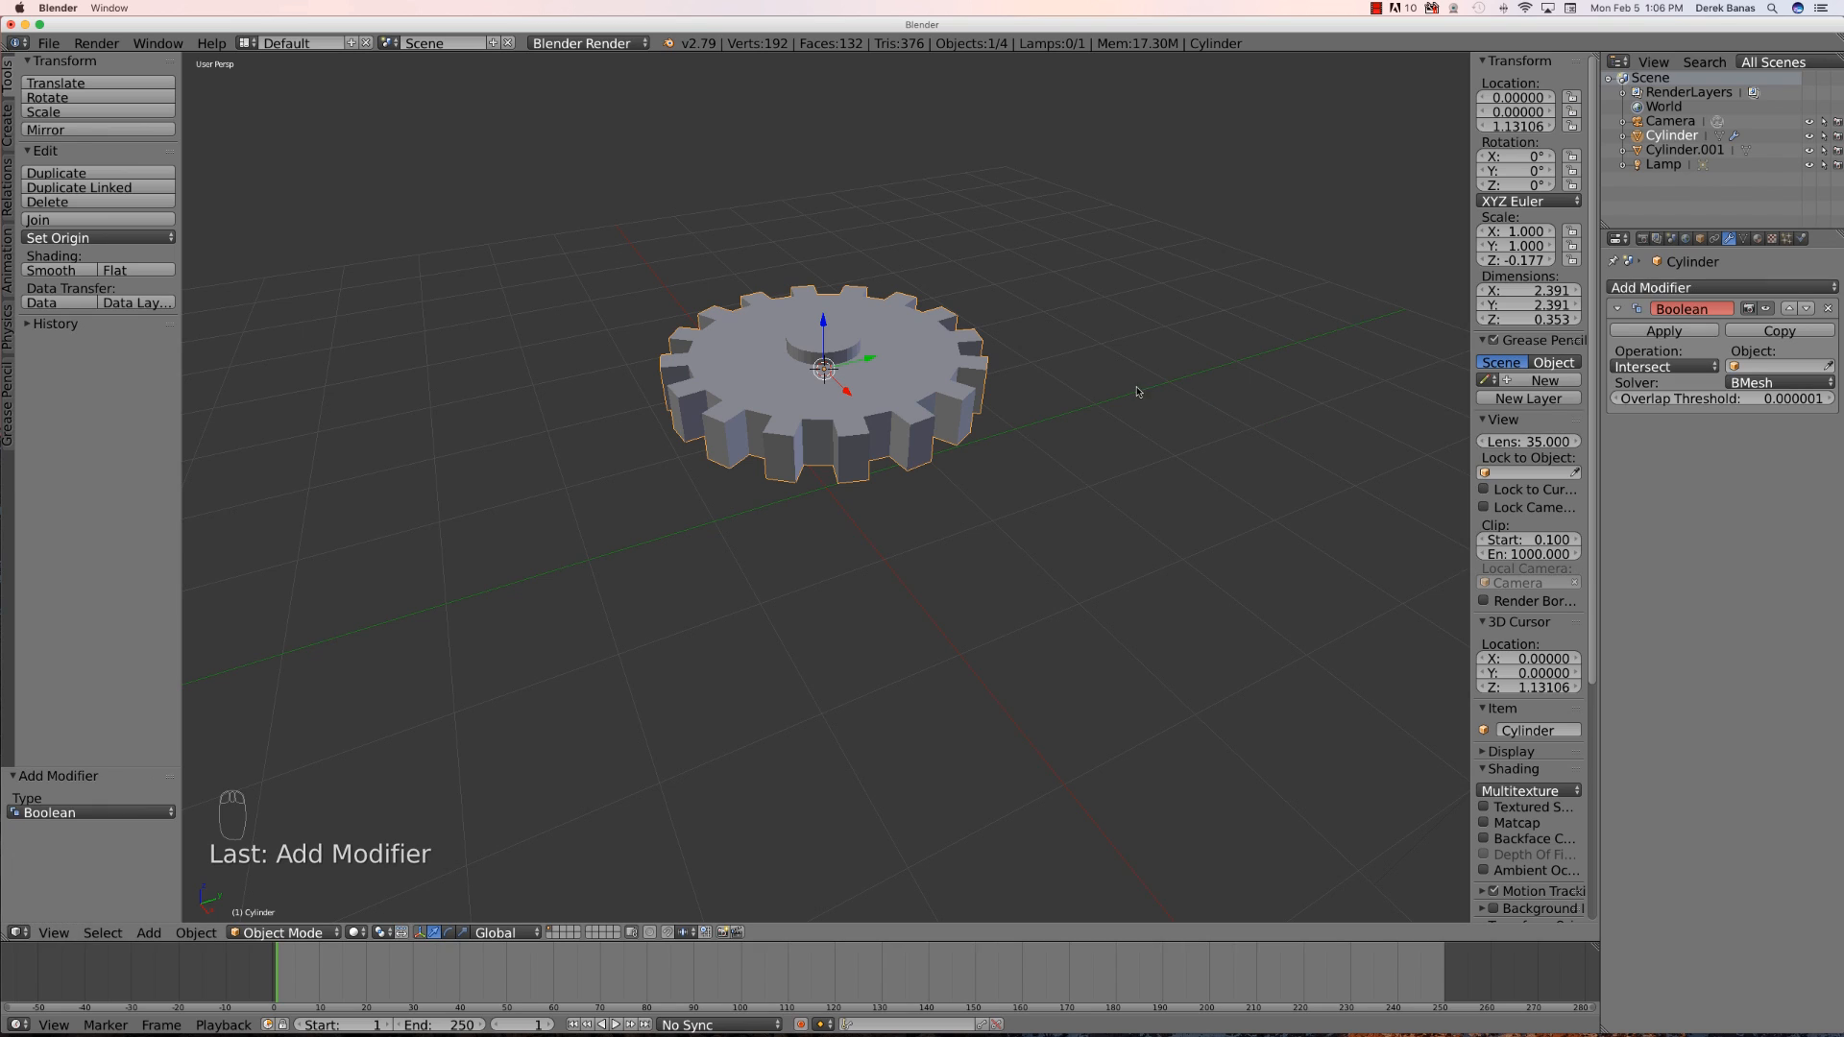
click(1697, 366)
click(1674, 320)
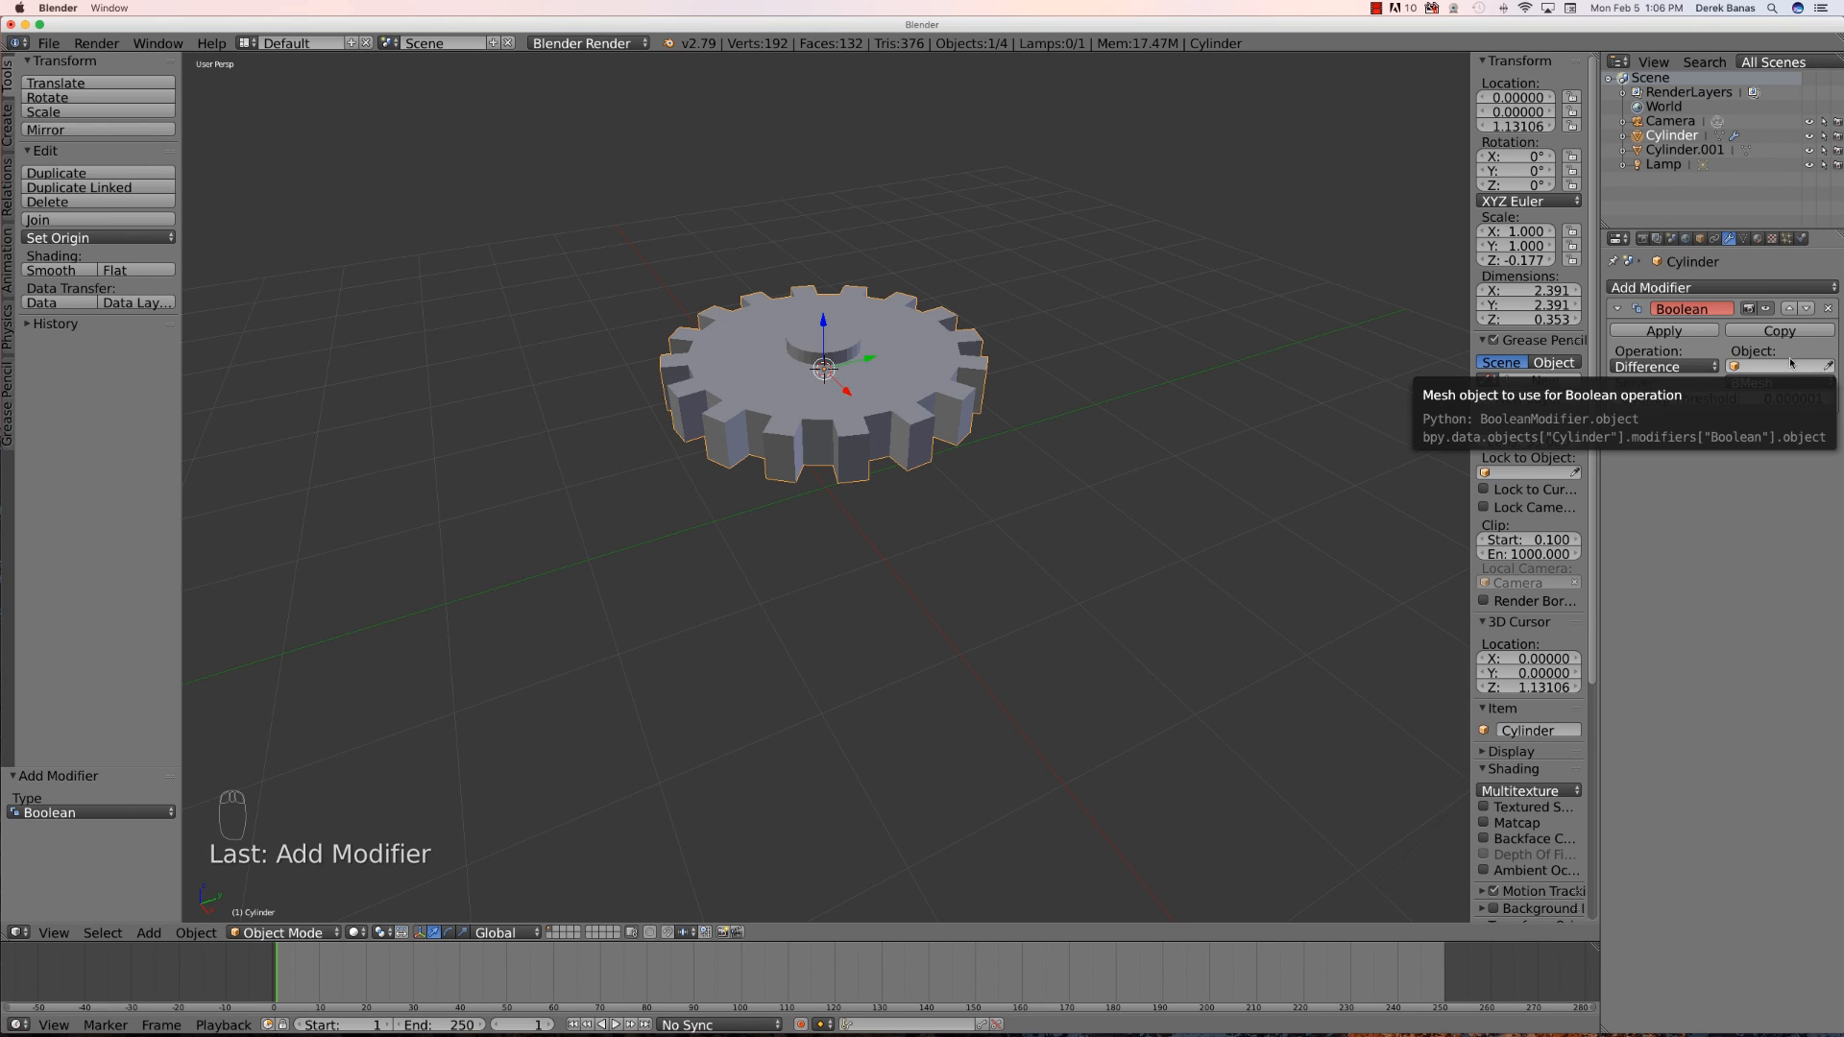
click(1830, 367)
click(832, 343)
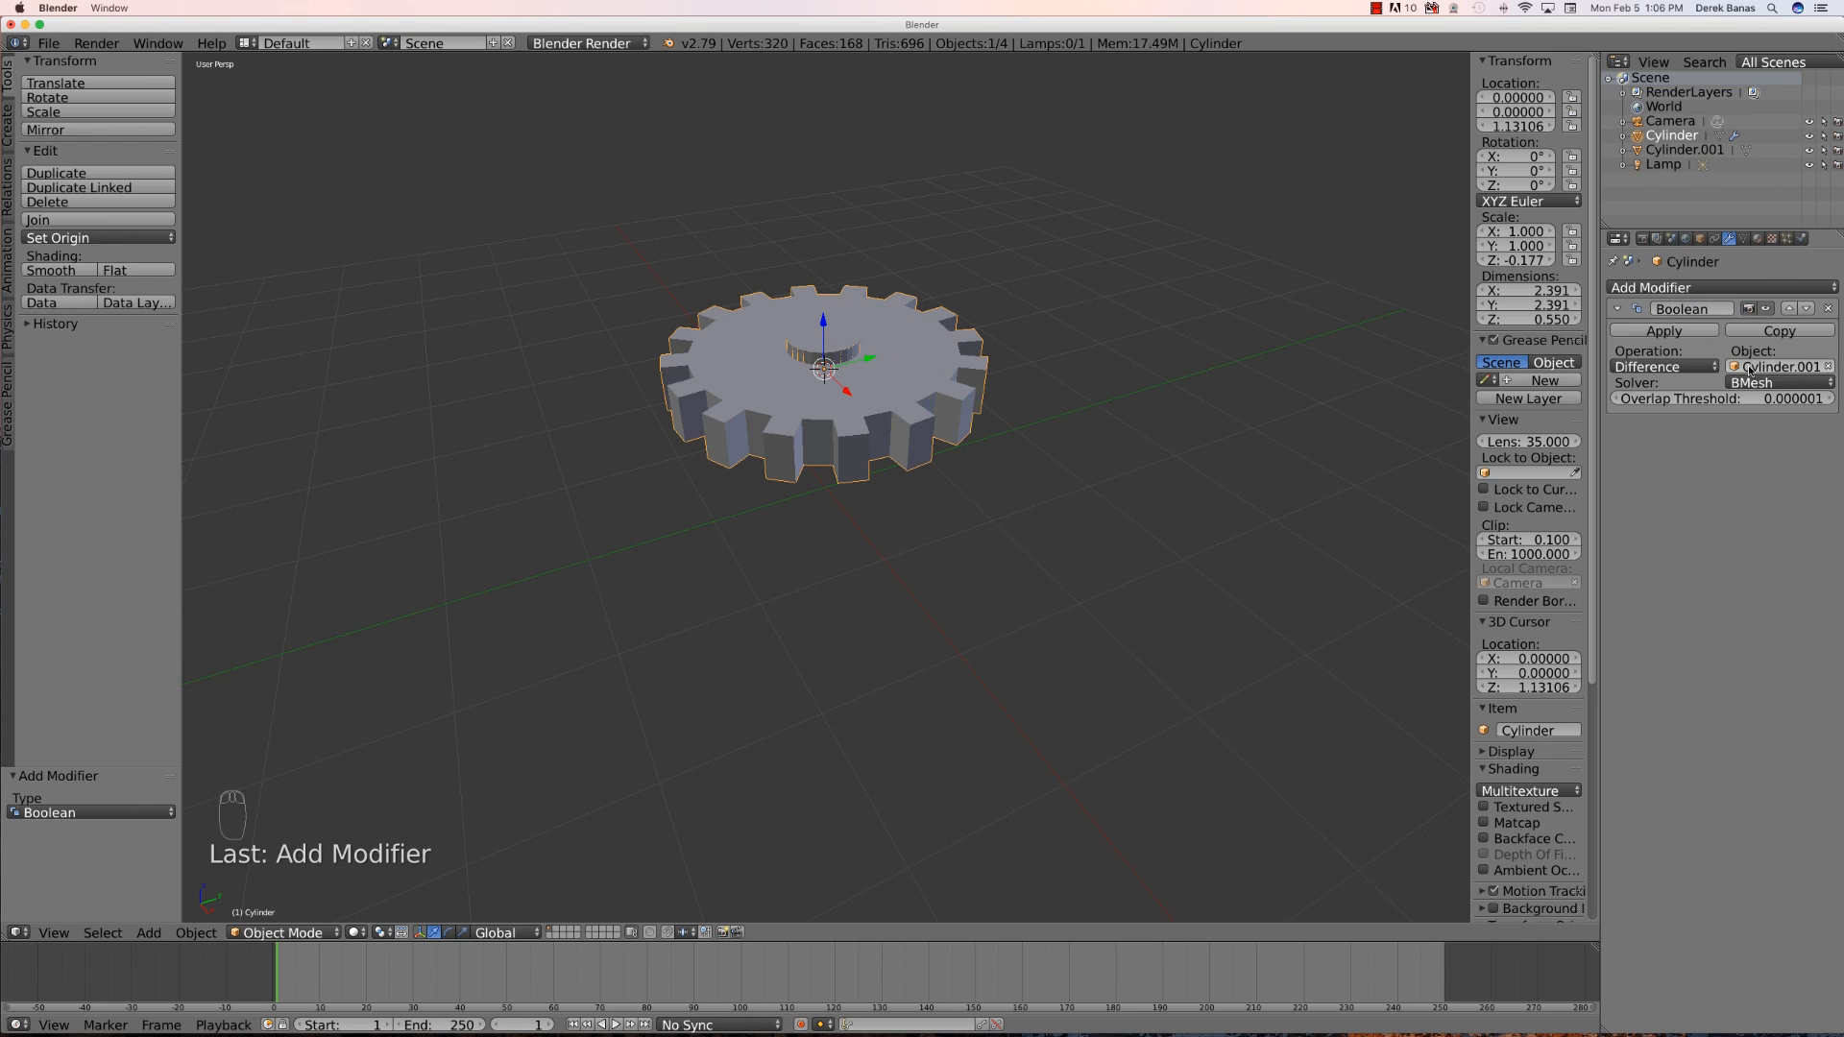
- Apply the Boolean modifier, then in Edit Mode select and delete the leftover linked cylinder faces inside the gear's center hole
click(1689, 333)
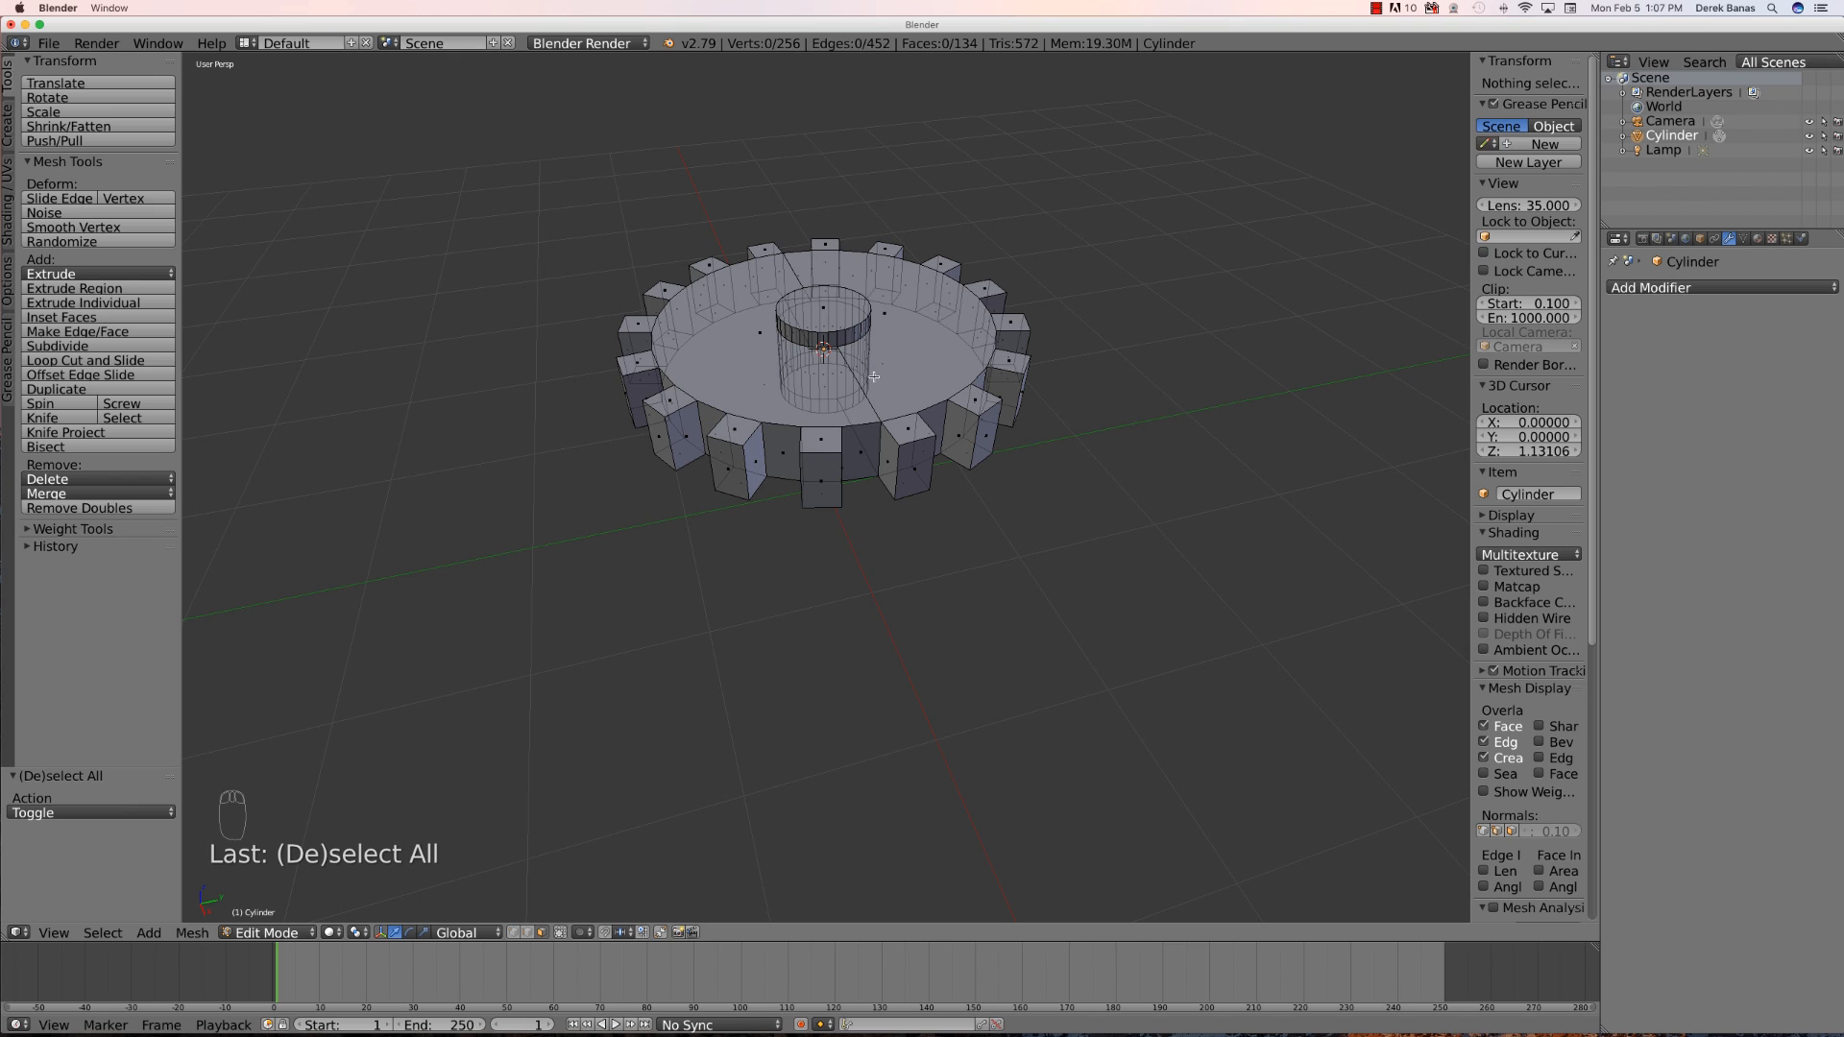
right_click(845, 329)
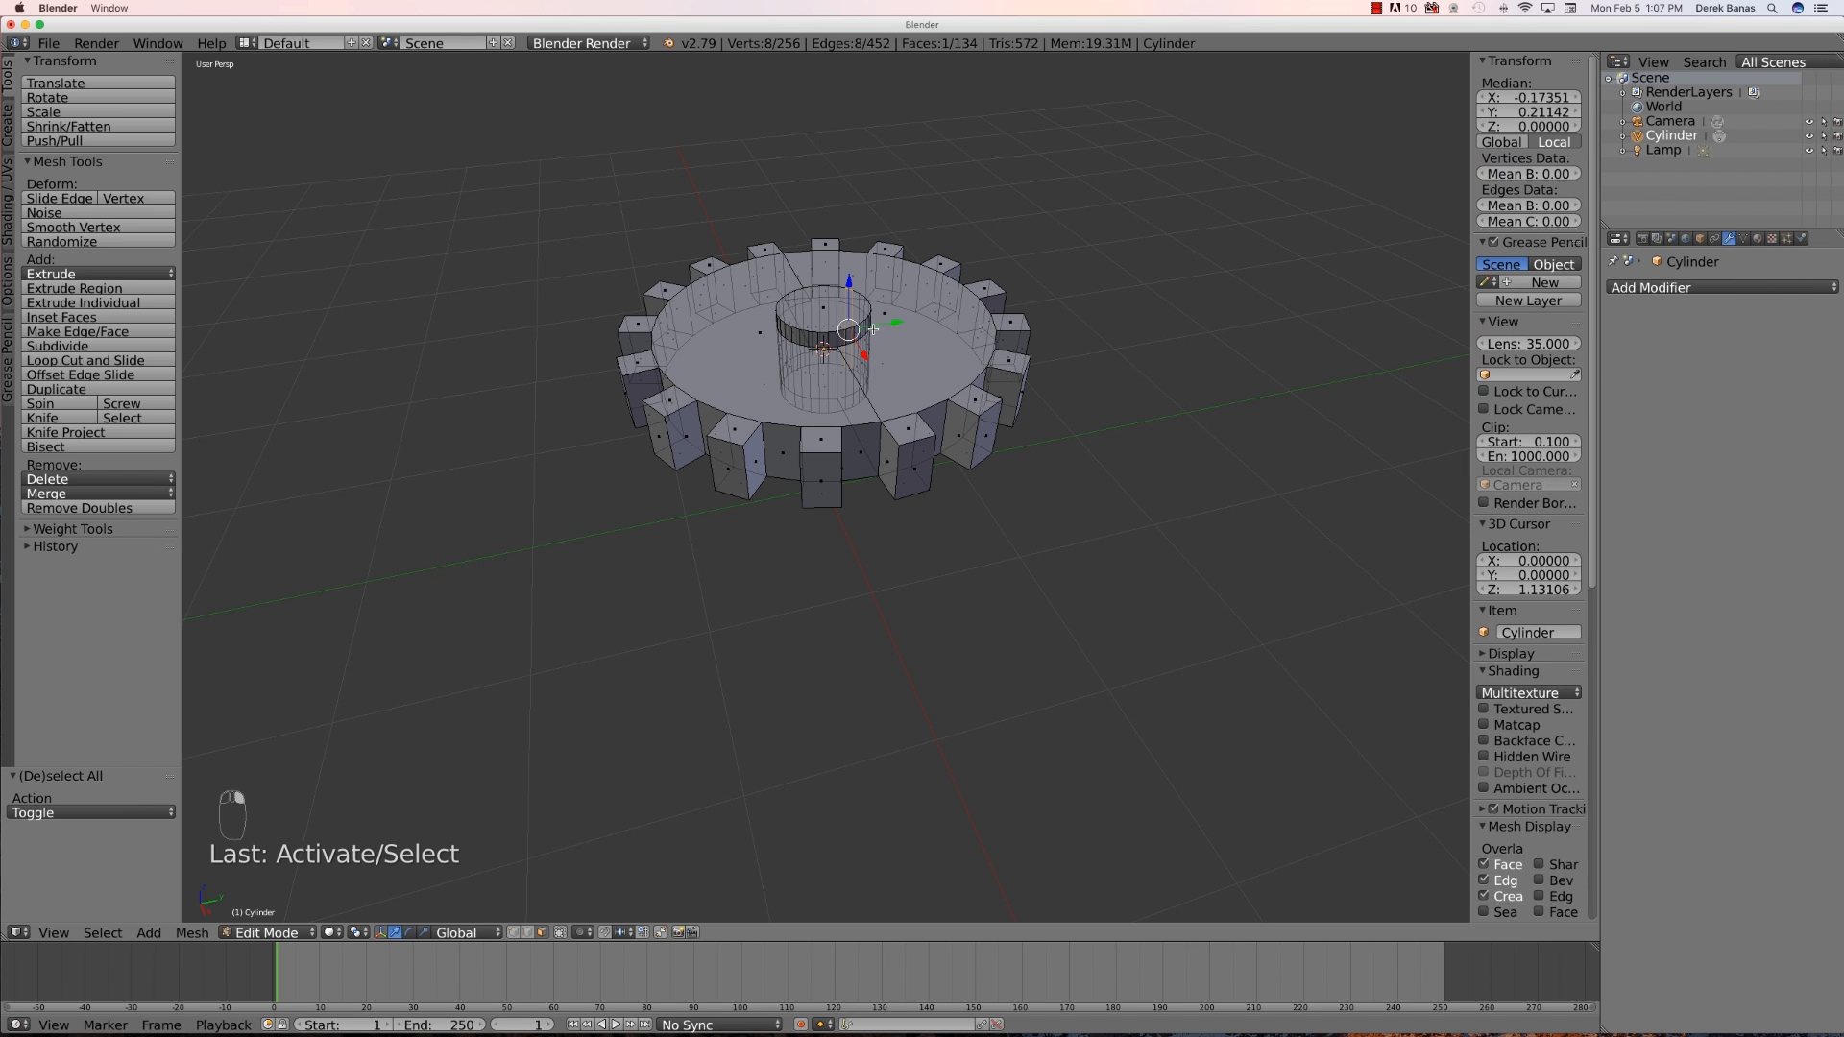
click(560, 932)
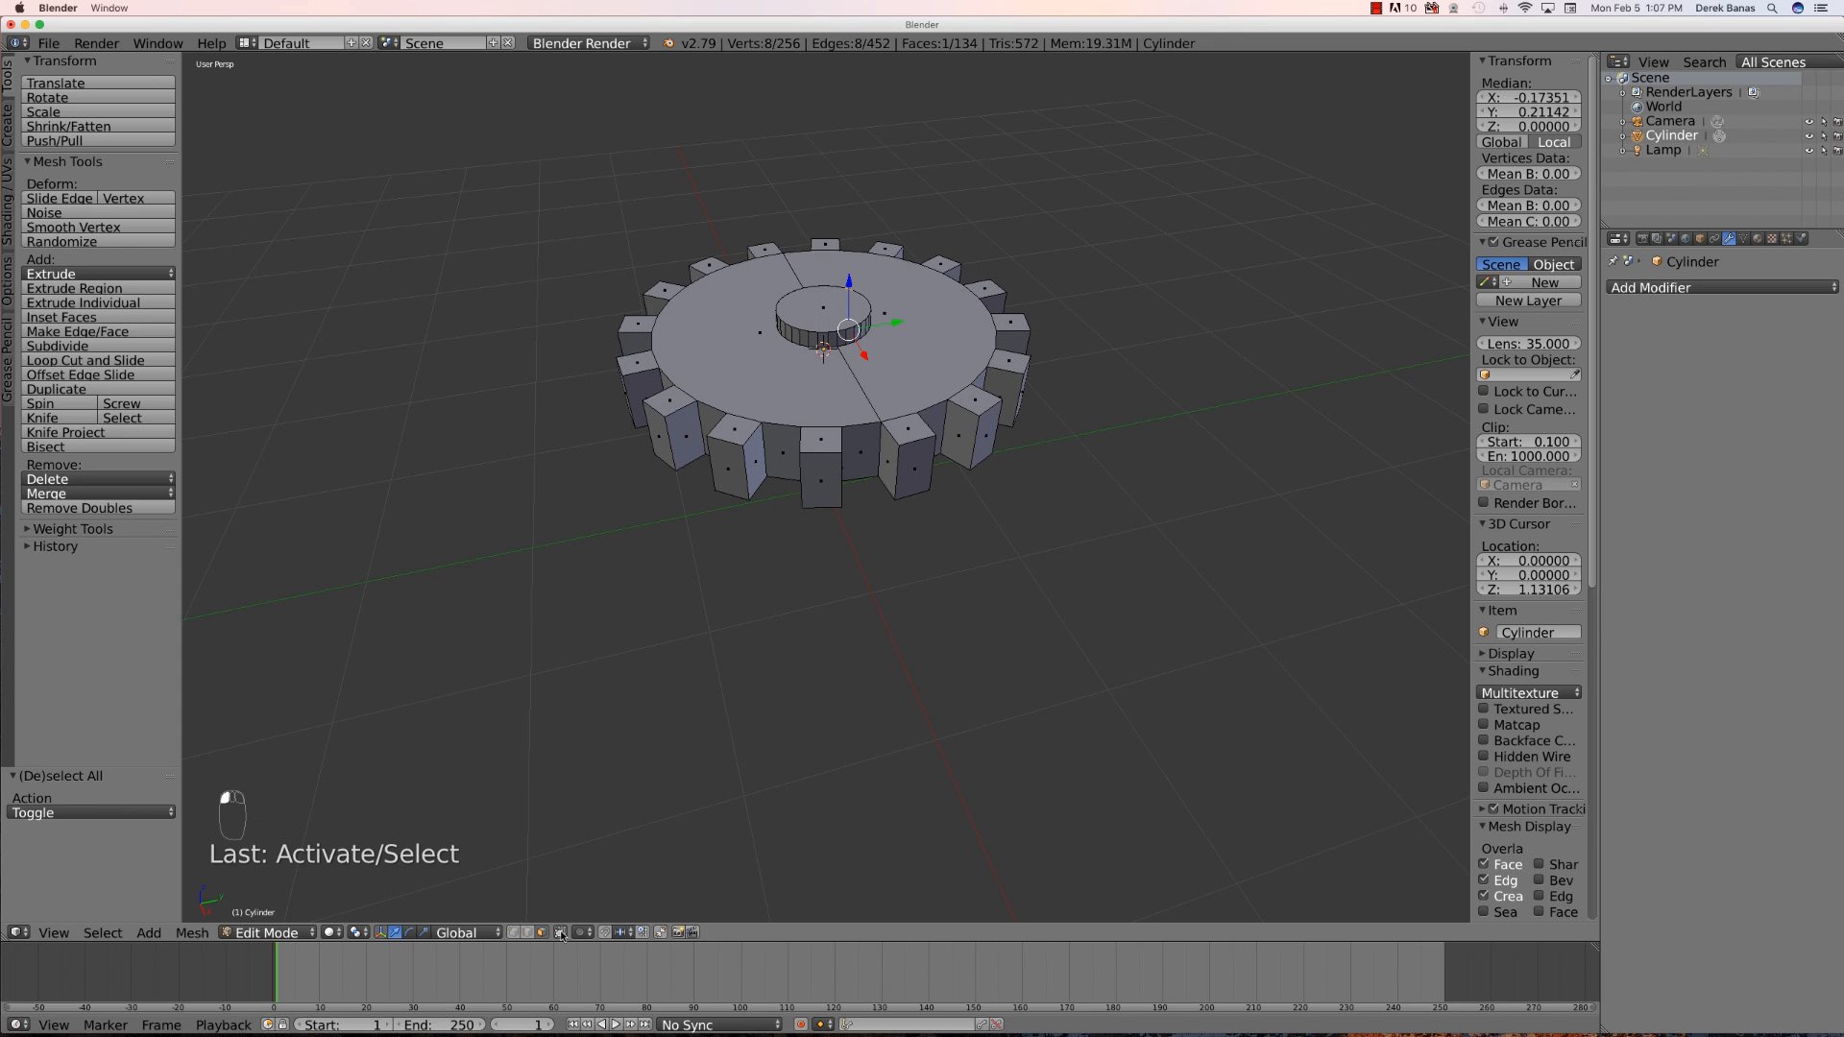
right_click(844, 346)
key(l)
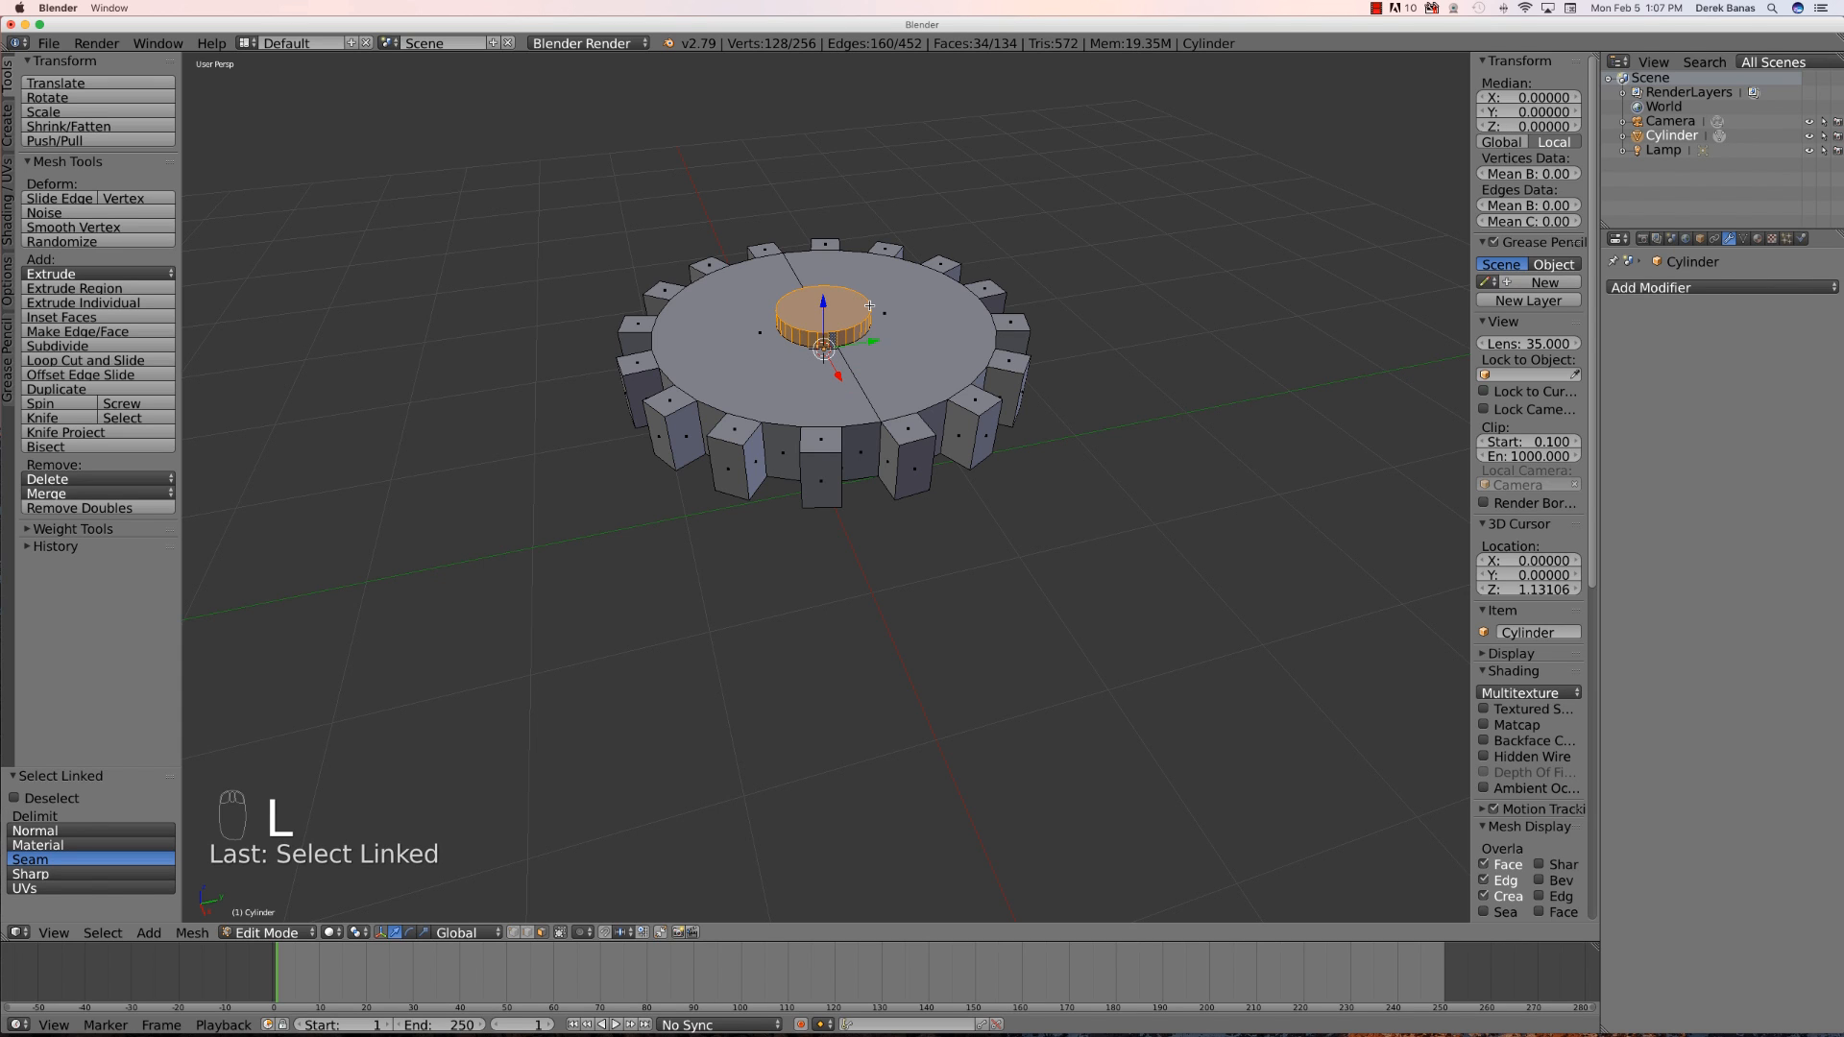
key(x)
click(868, 305)
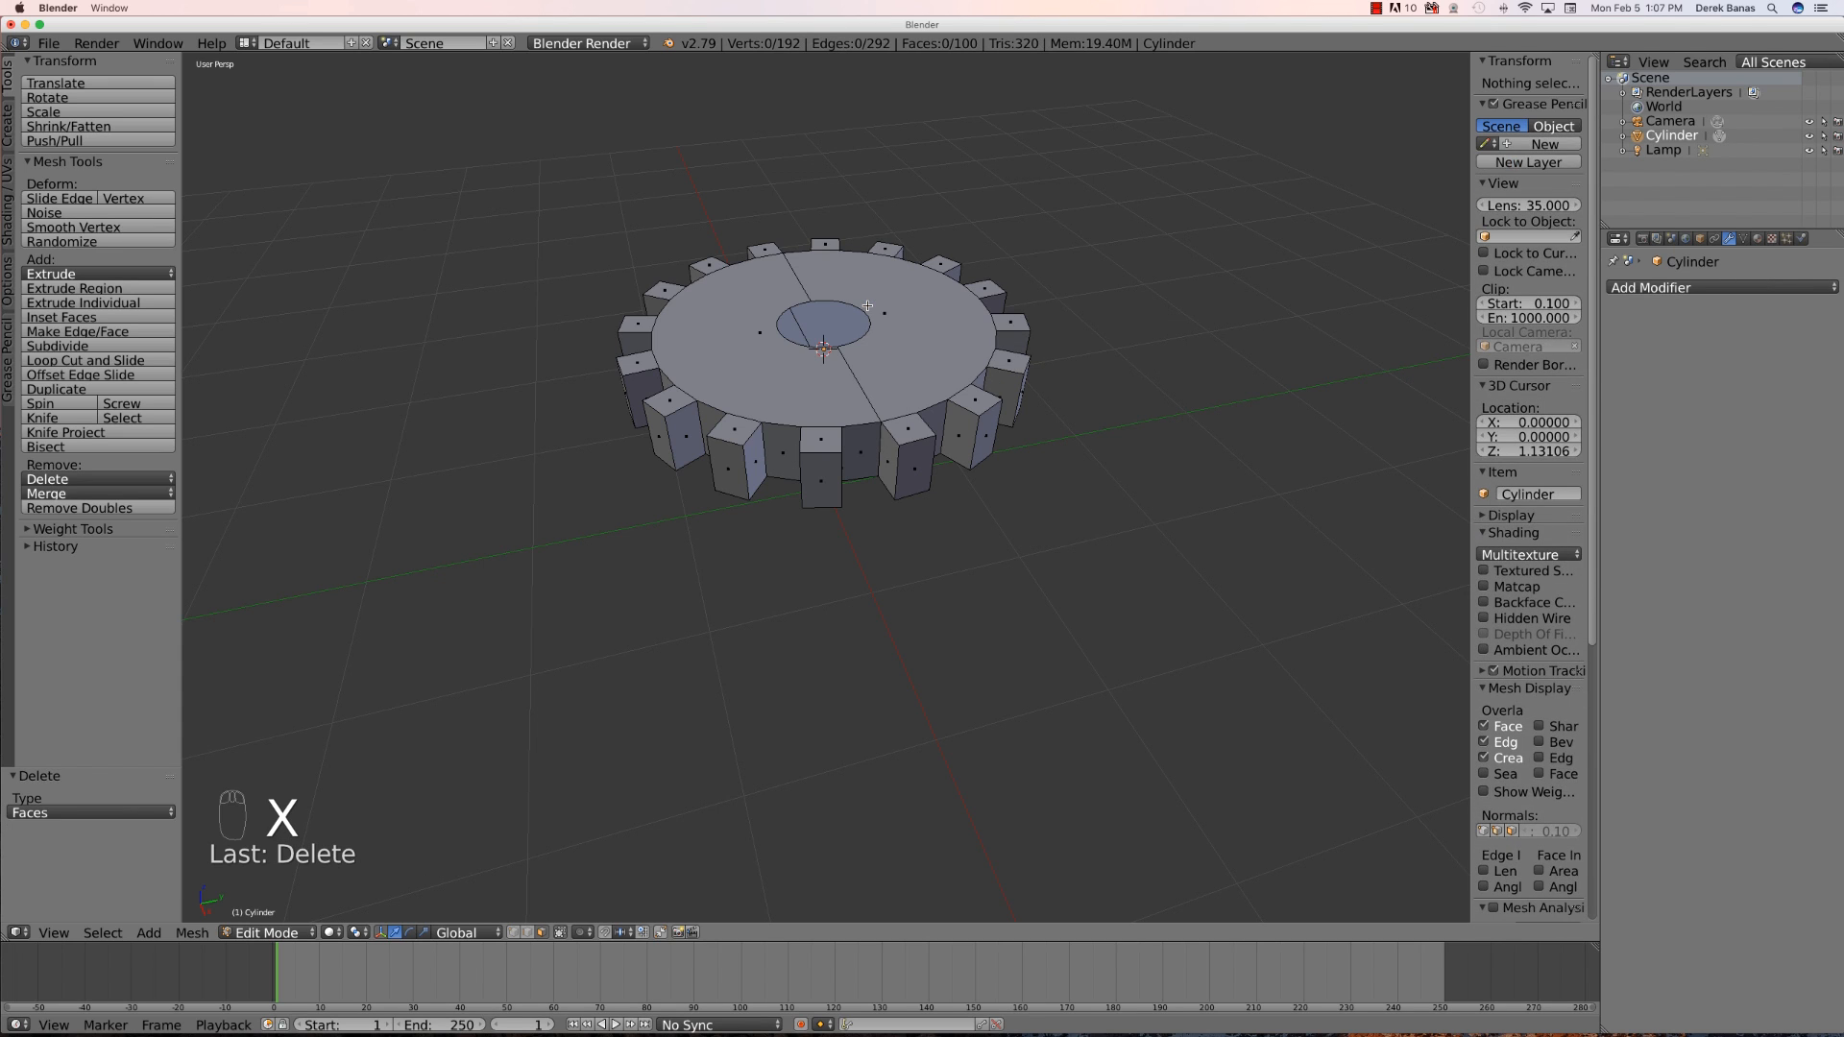
- Leave Edit Mode and apply smooth shading to the gear
mouse_move(884, 581)
middle_down()
mouse_move(881, 666)
mouse_move(881, 568)
mouse_move(894, 580)
middle_up()
scroll(846, 470, down, 1)
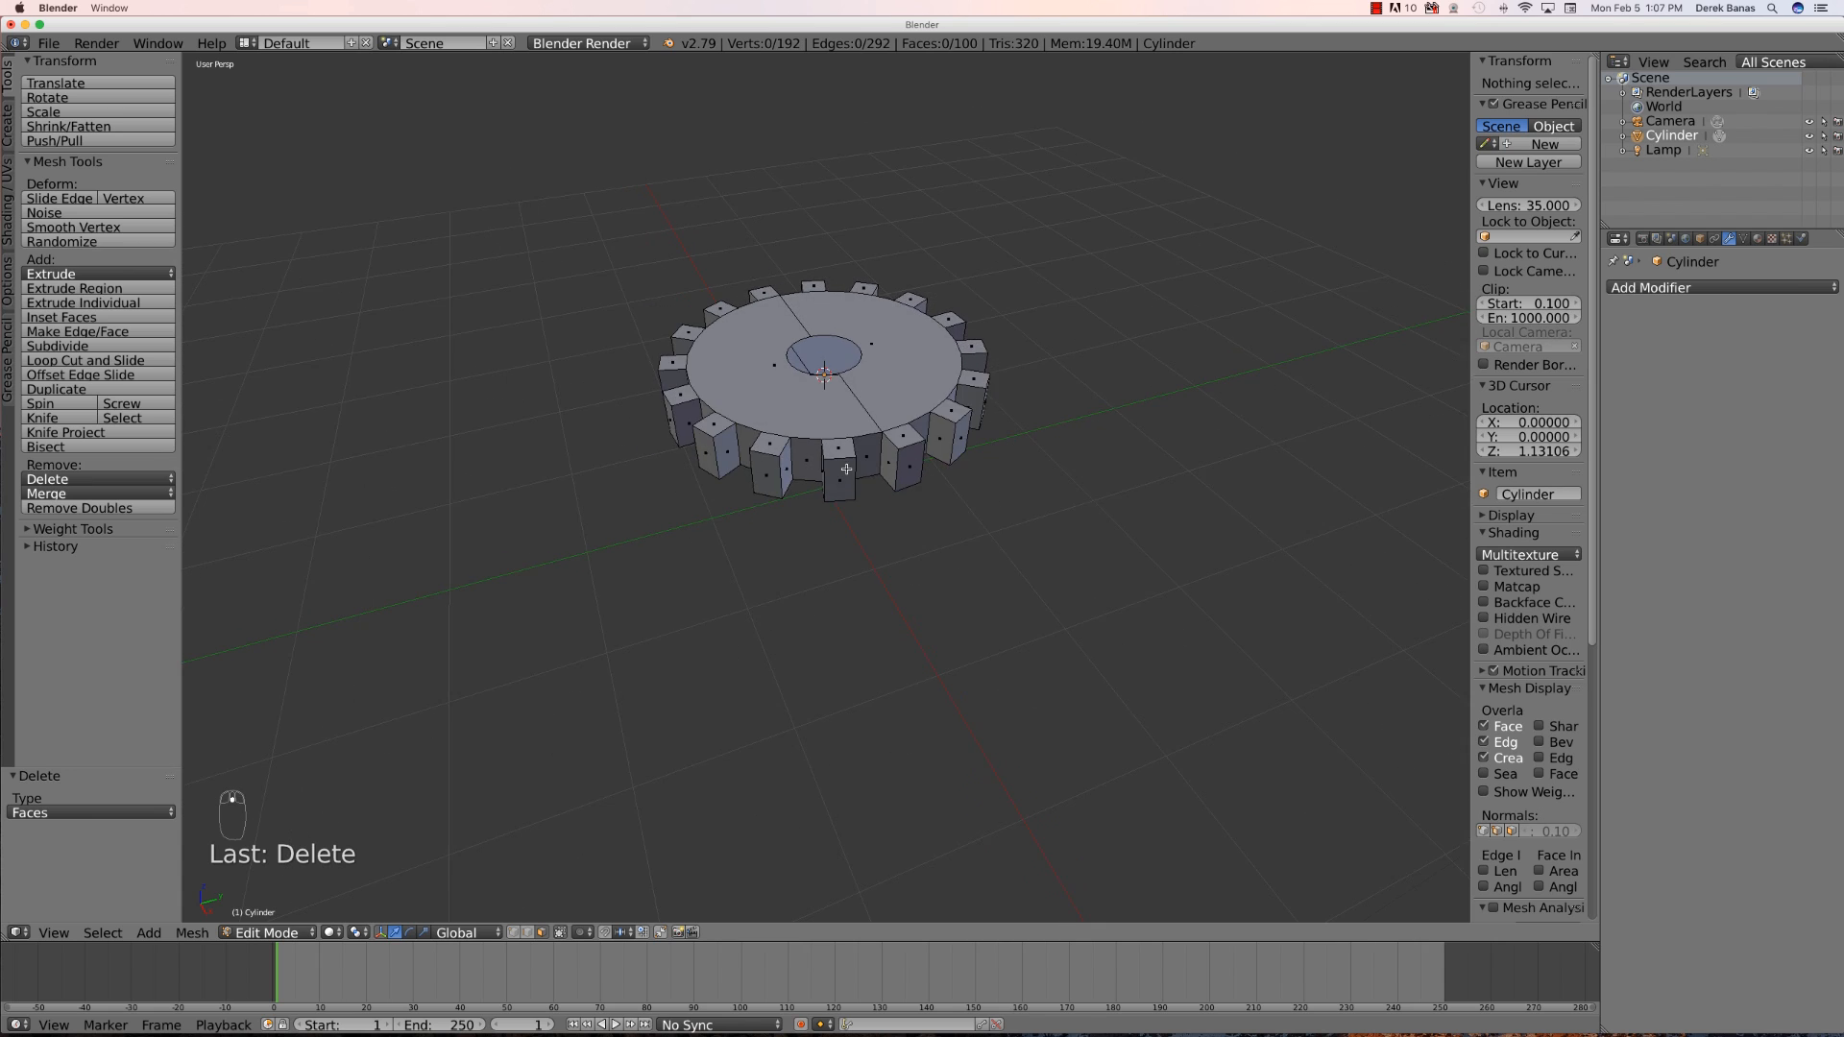
scroll(846, 470, up, 2)
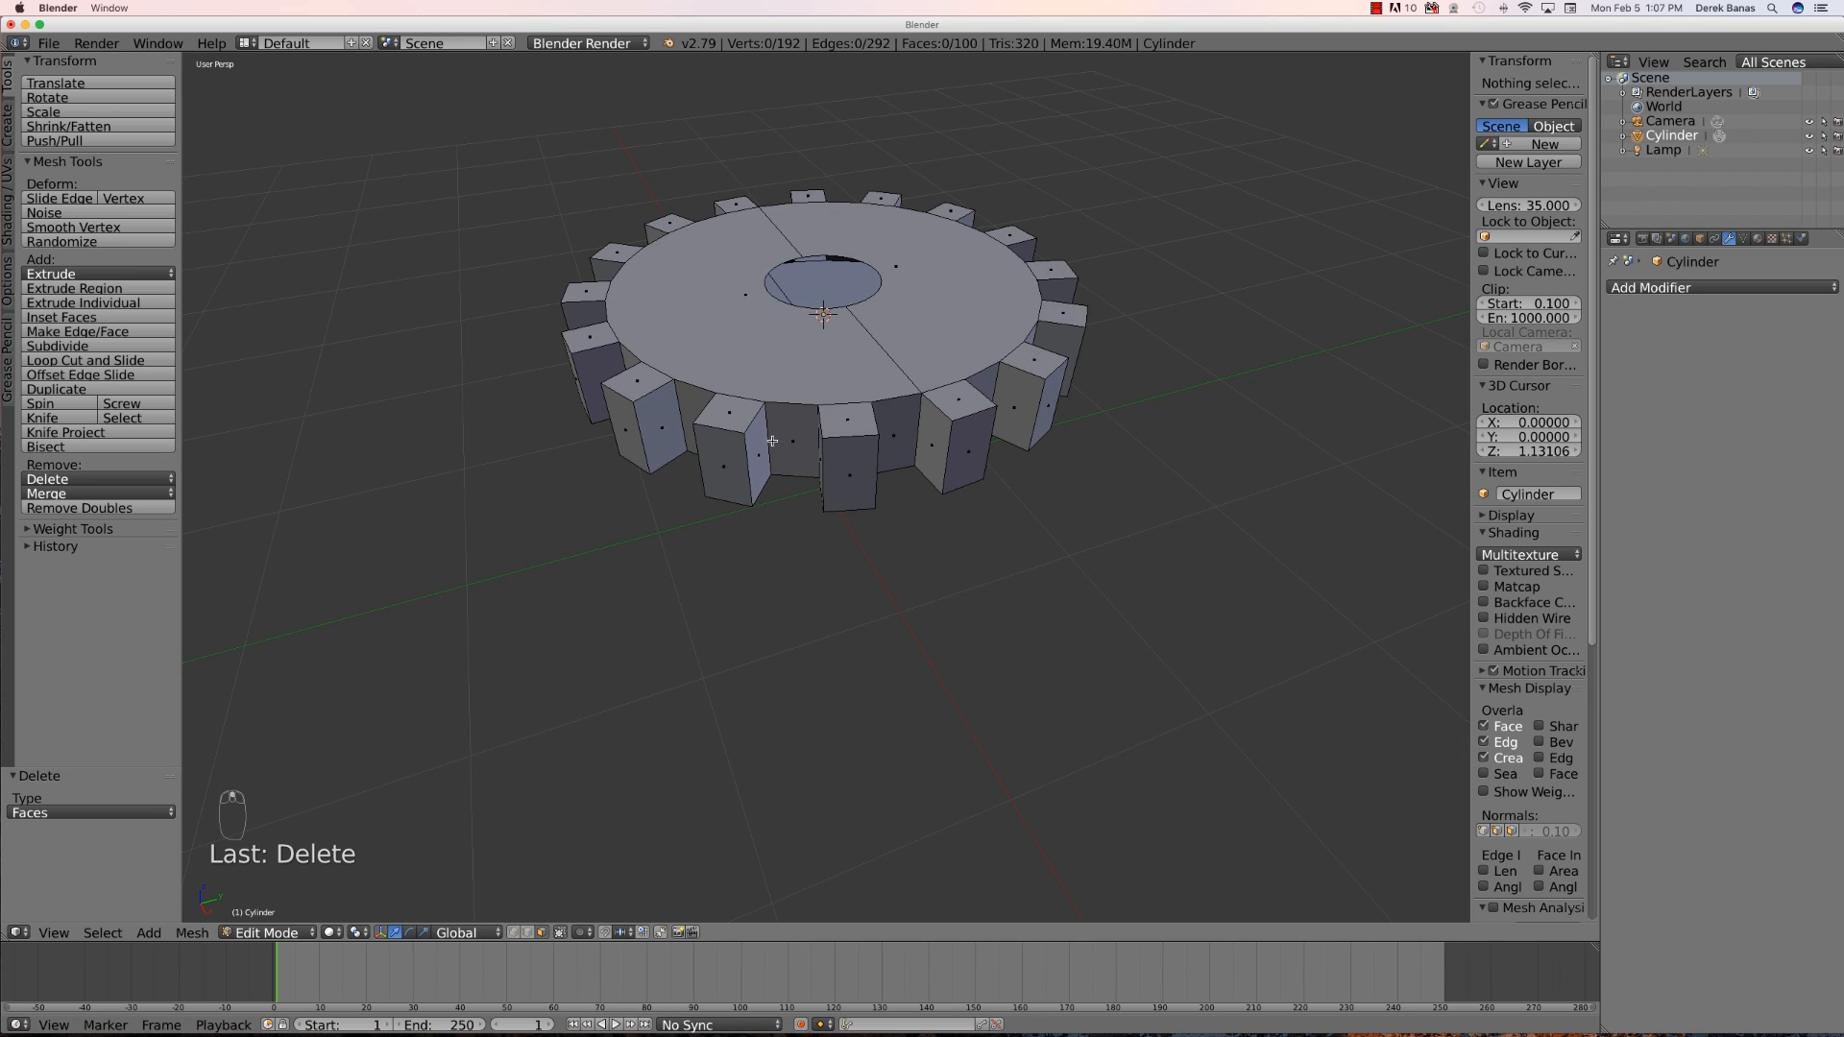
key(Tab)
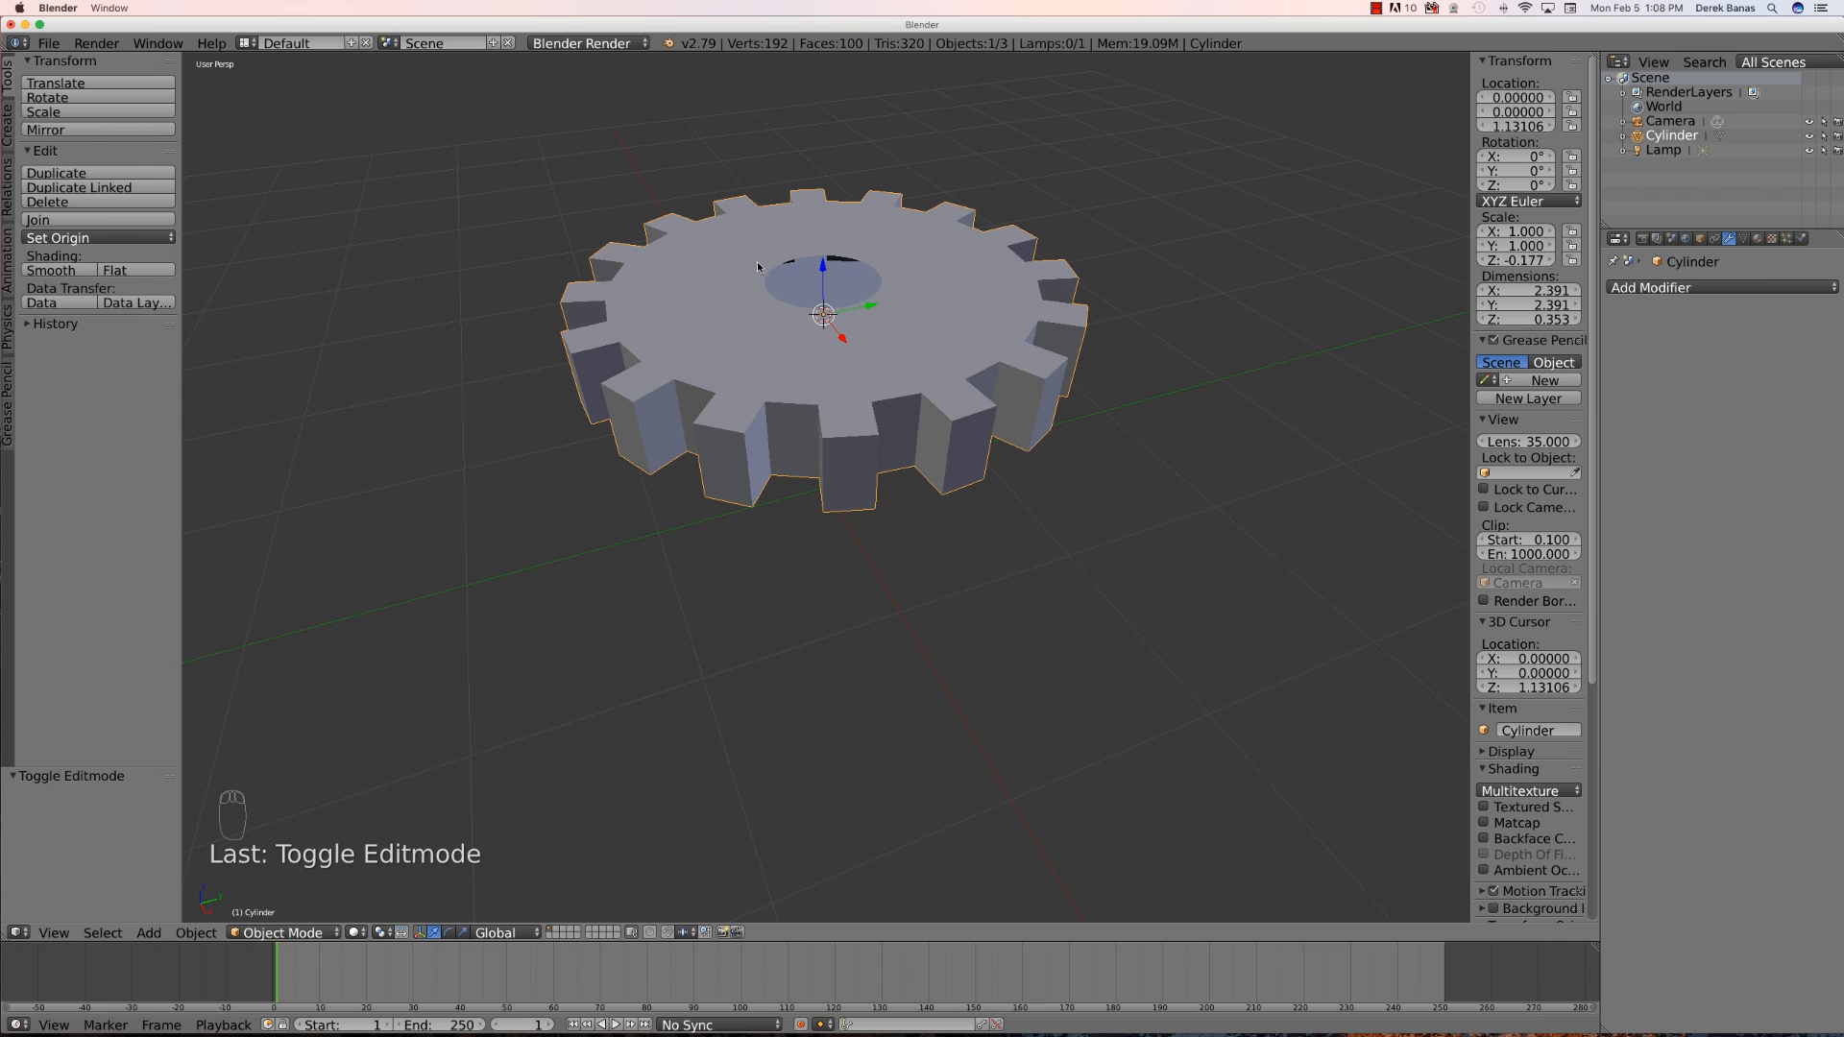
click(67, 274)
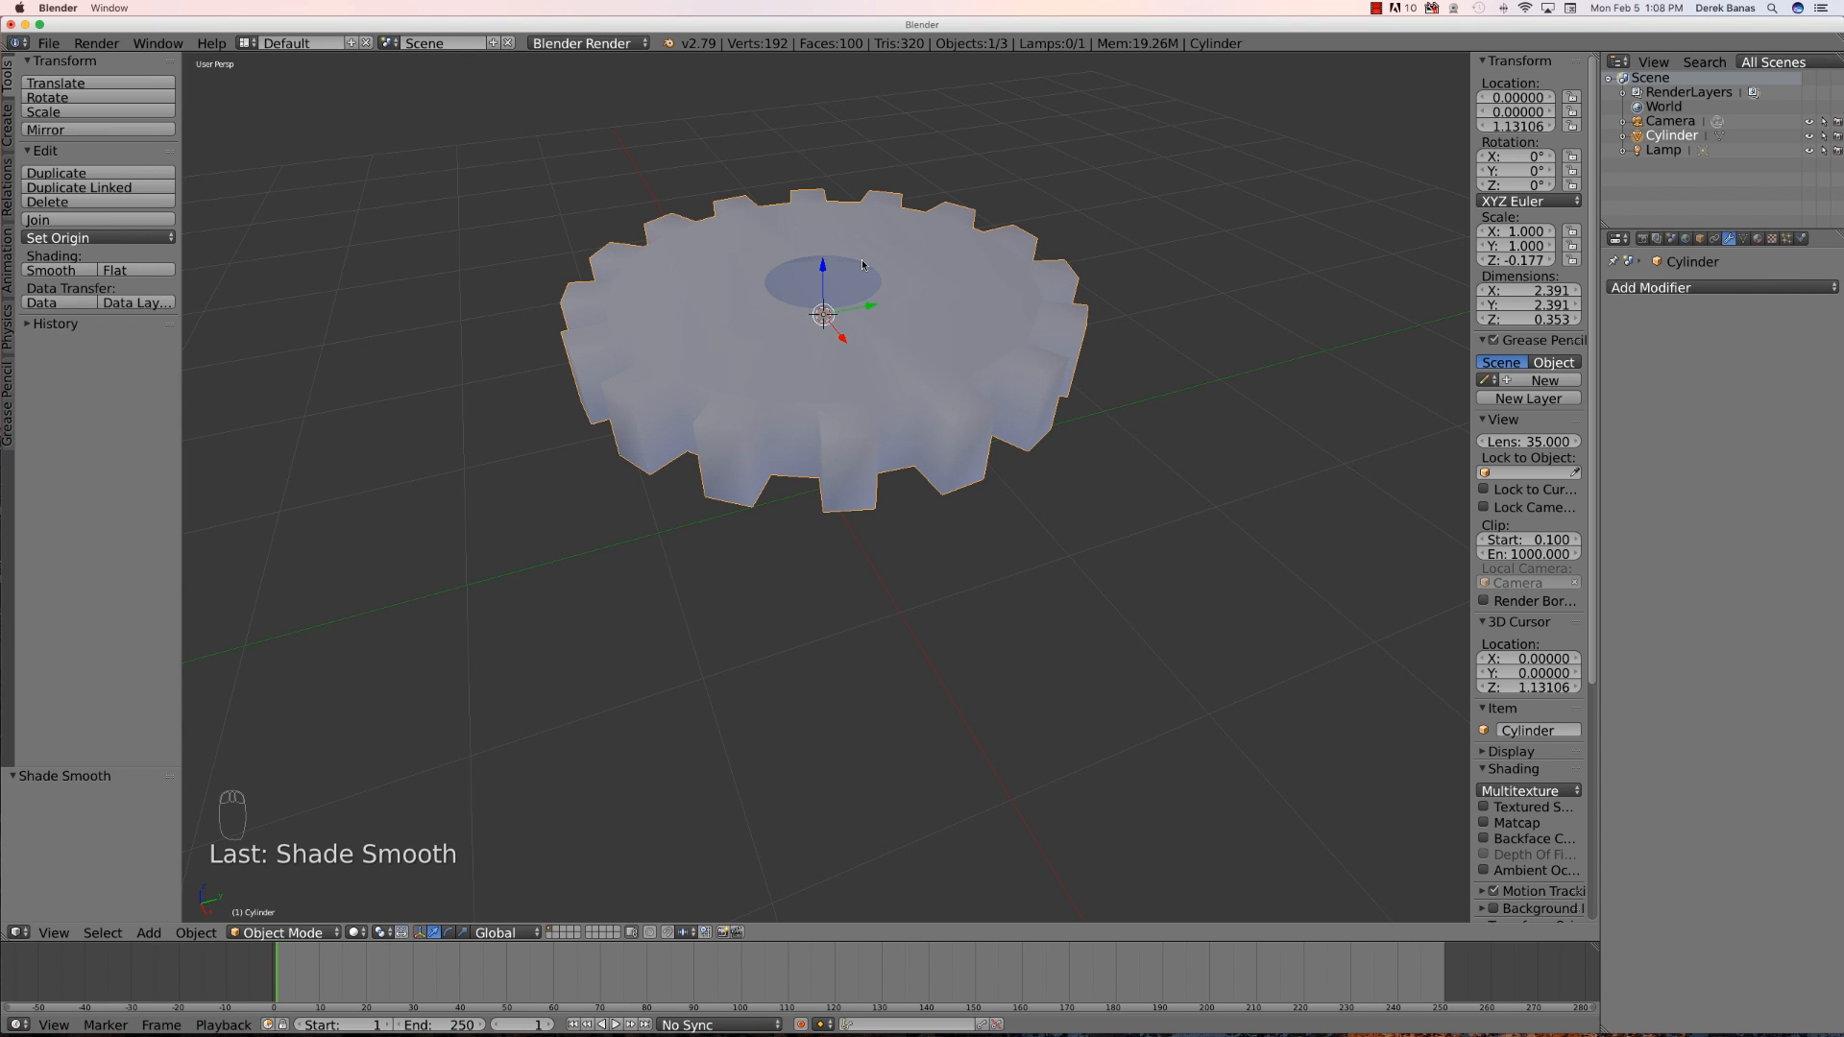
- Enter Edit Mode and add two loop cuts around the gear's side faces
scroll(1077, 562, up, 2)
mouse_move(1078, 539)
middle_down()
mouse_move(1082, 522)
mouse_move(1064, 561)
middle_up()
scroll(835, 257, up, 1)
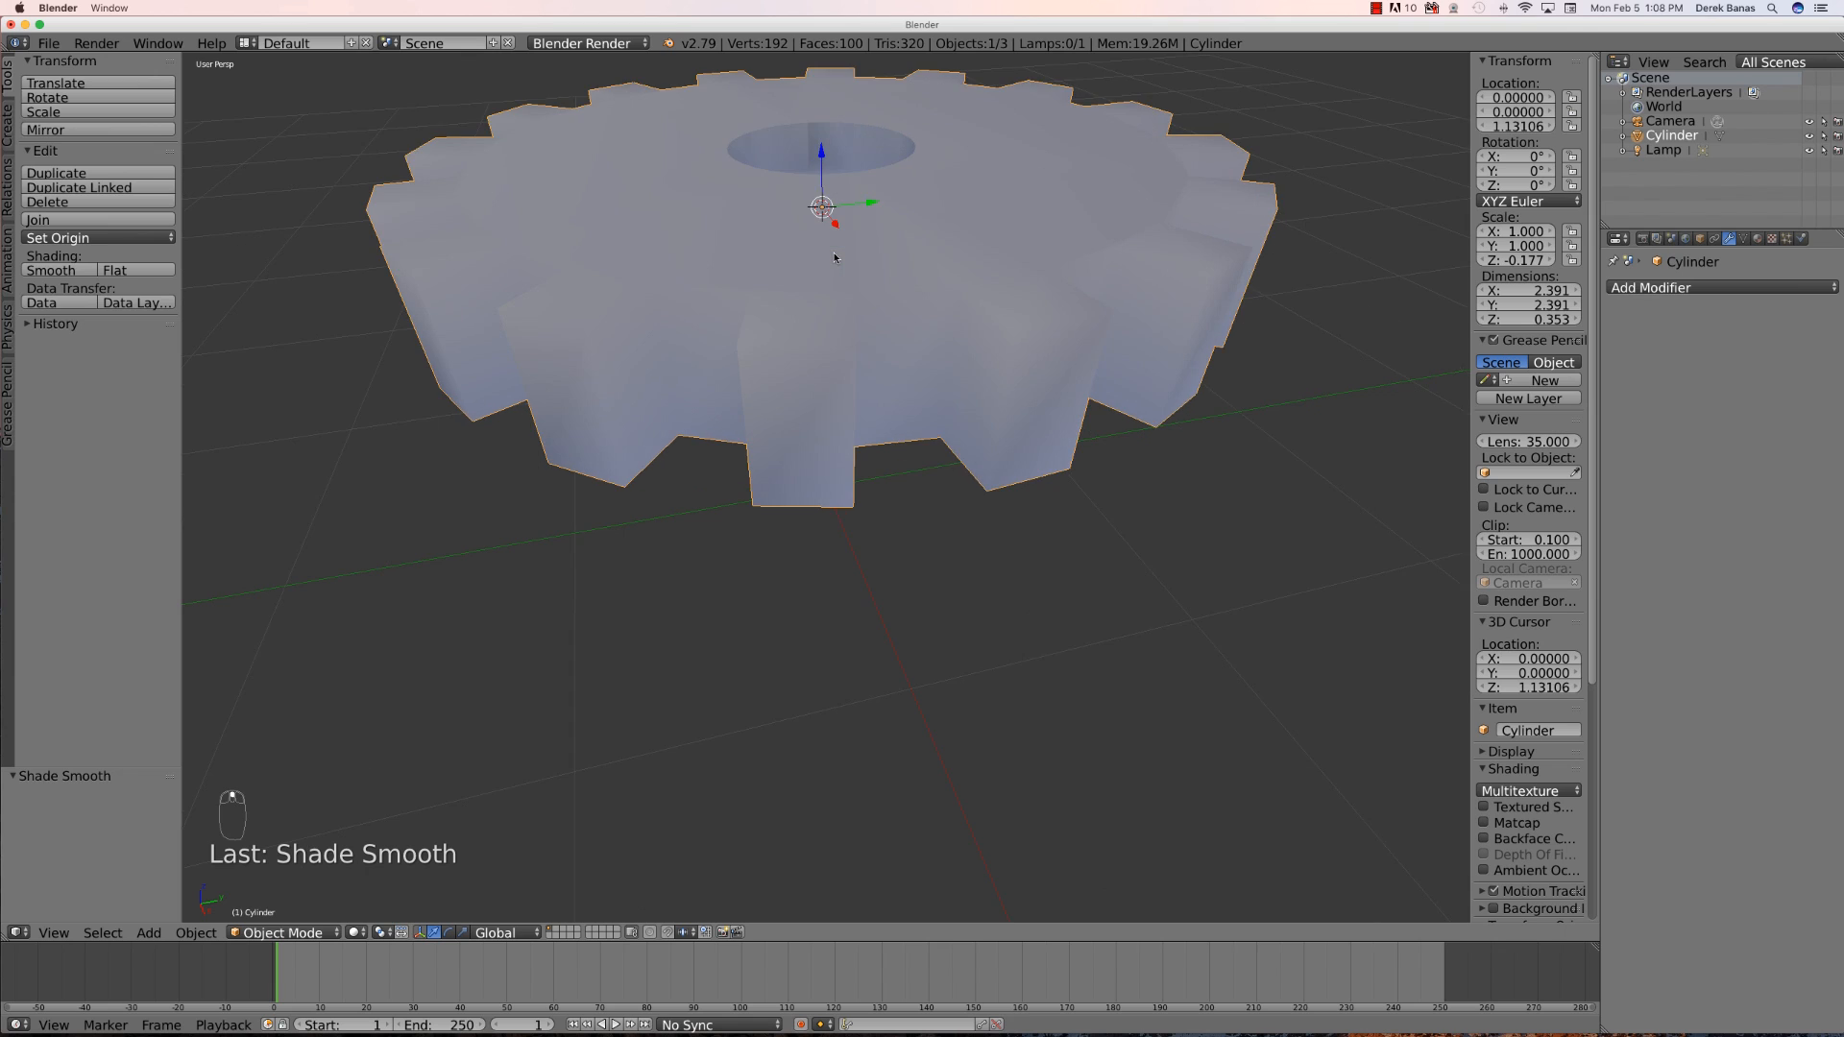
scroll(826, 252, down, 4)
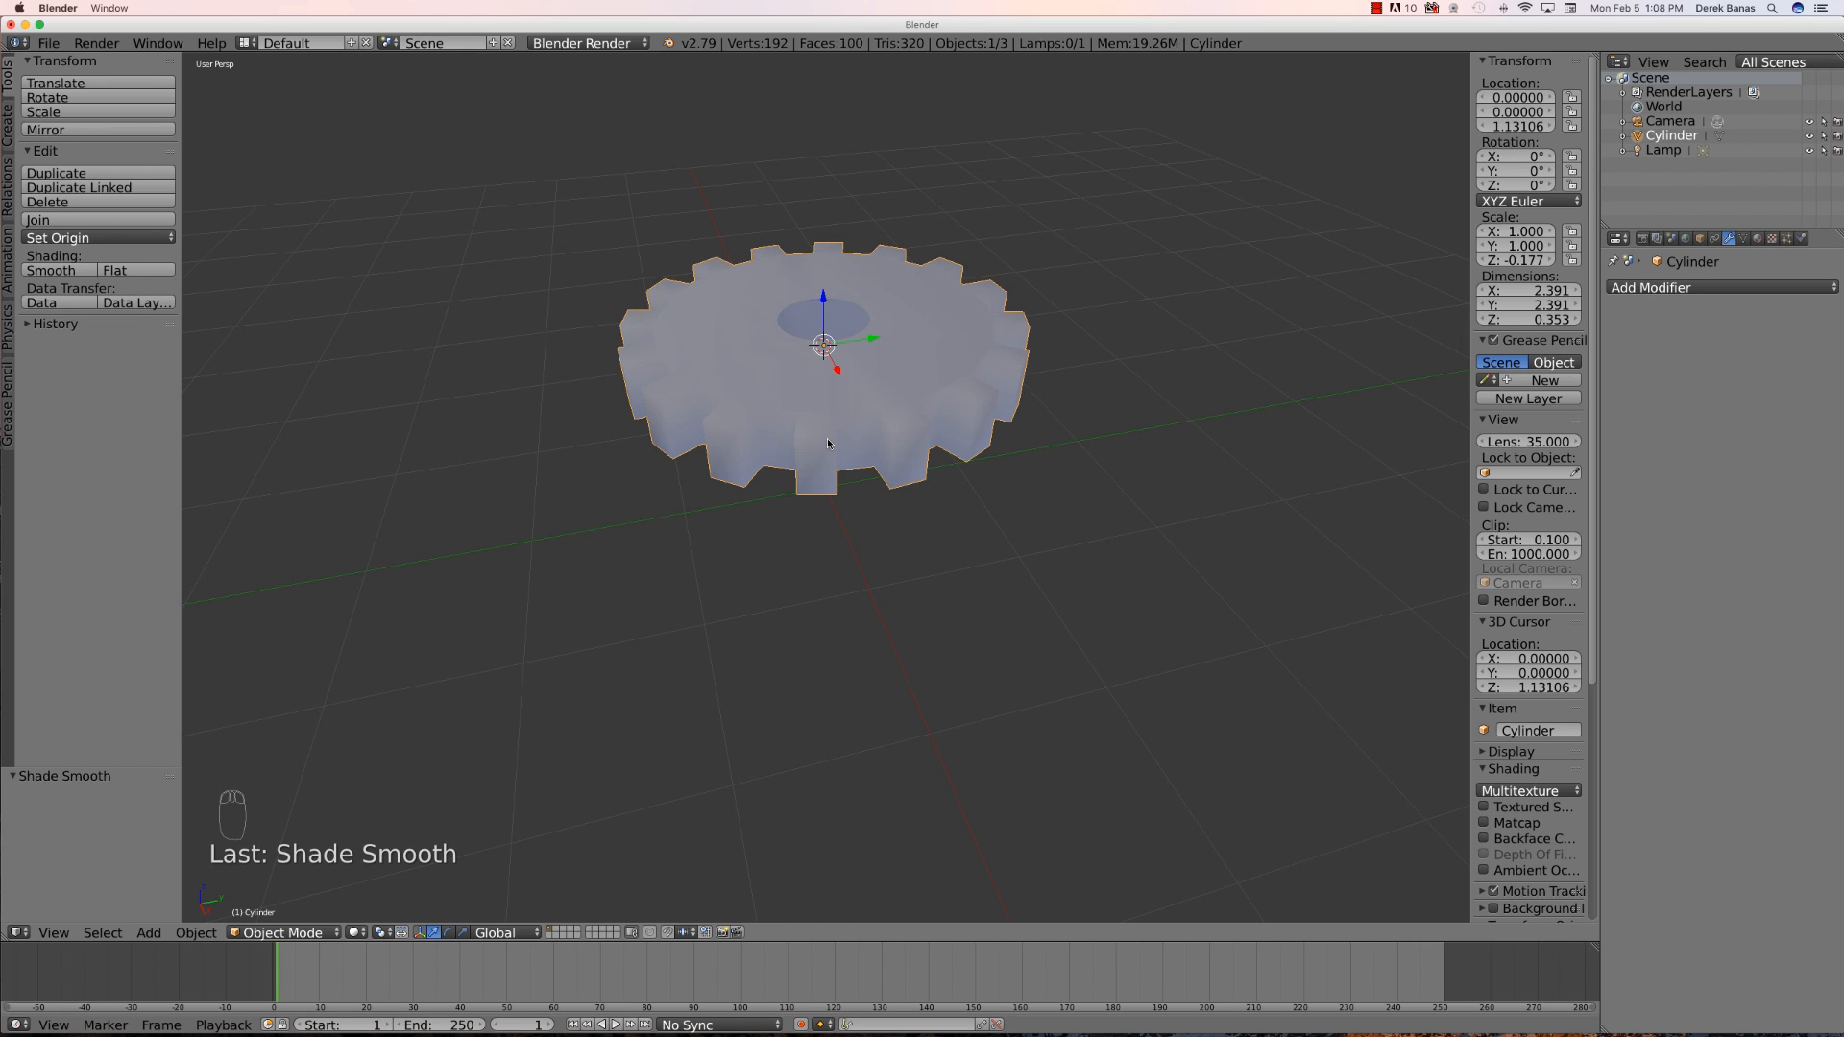
key(Tab)
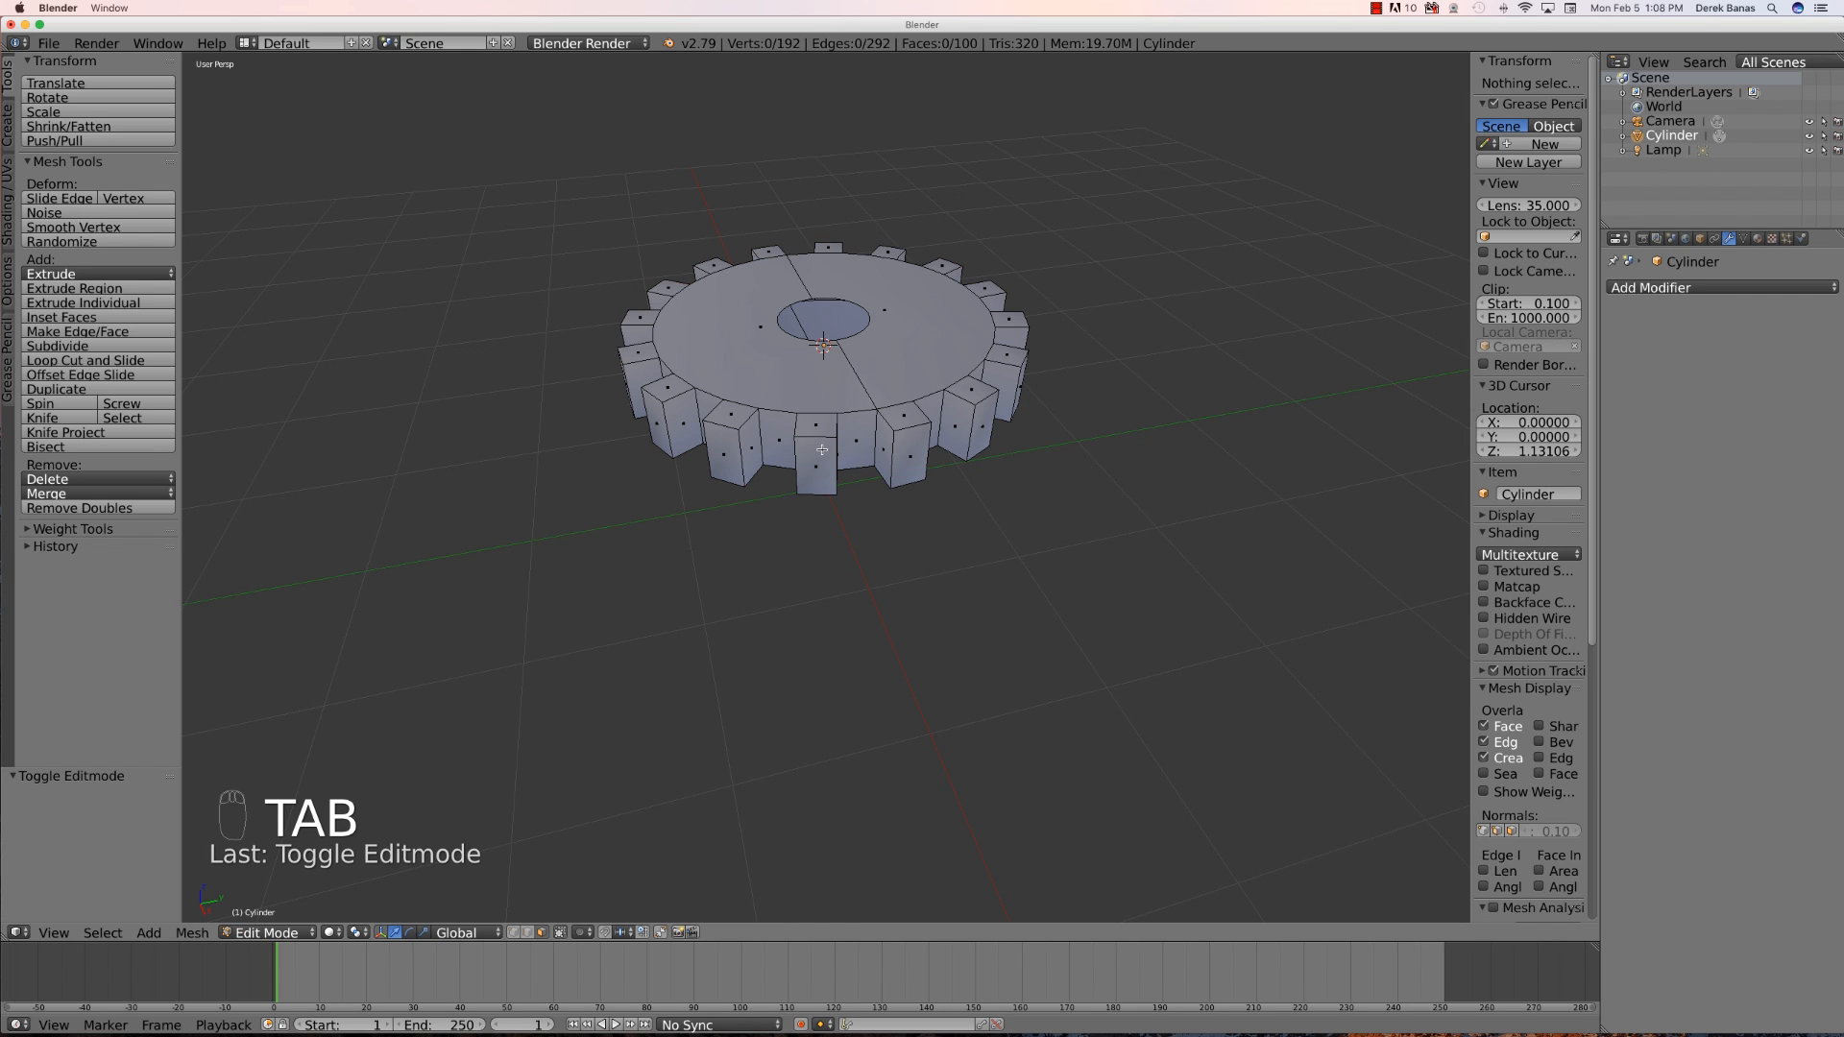
key(ctrl+r)
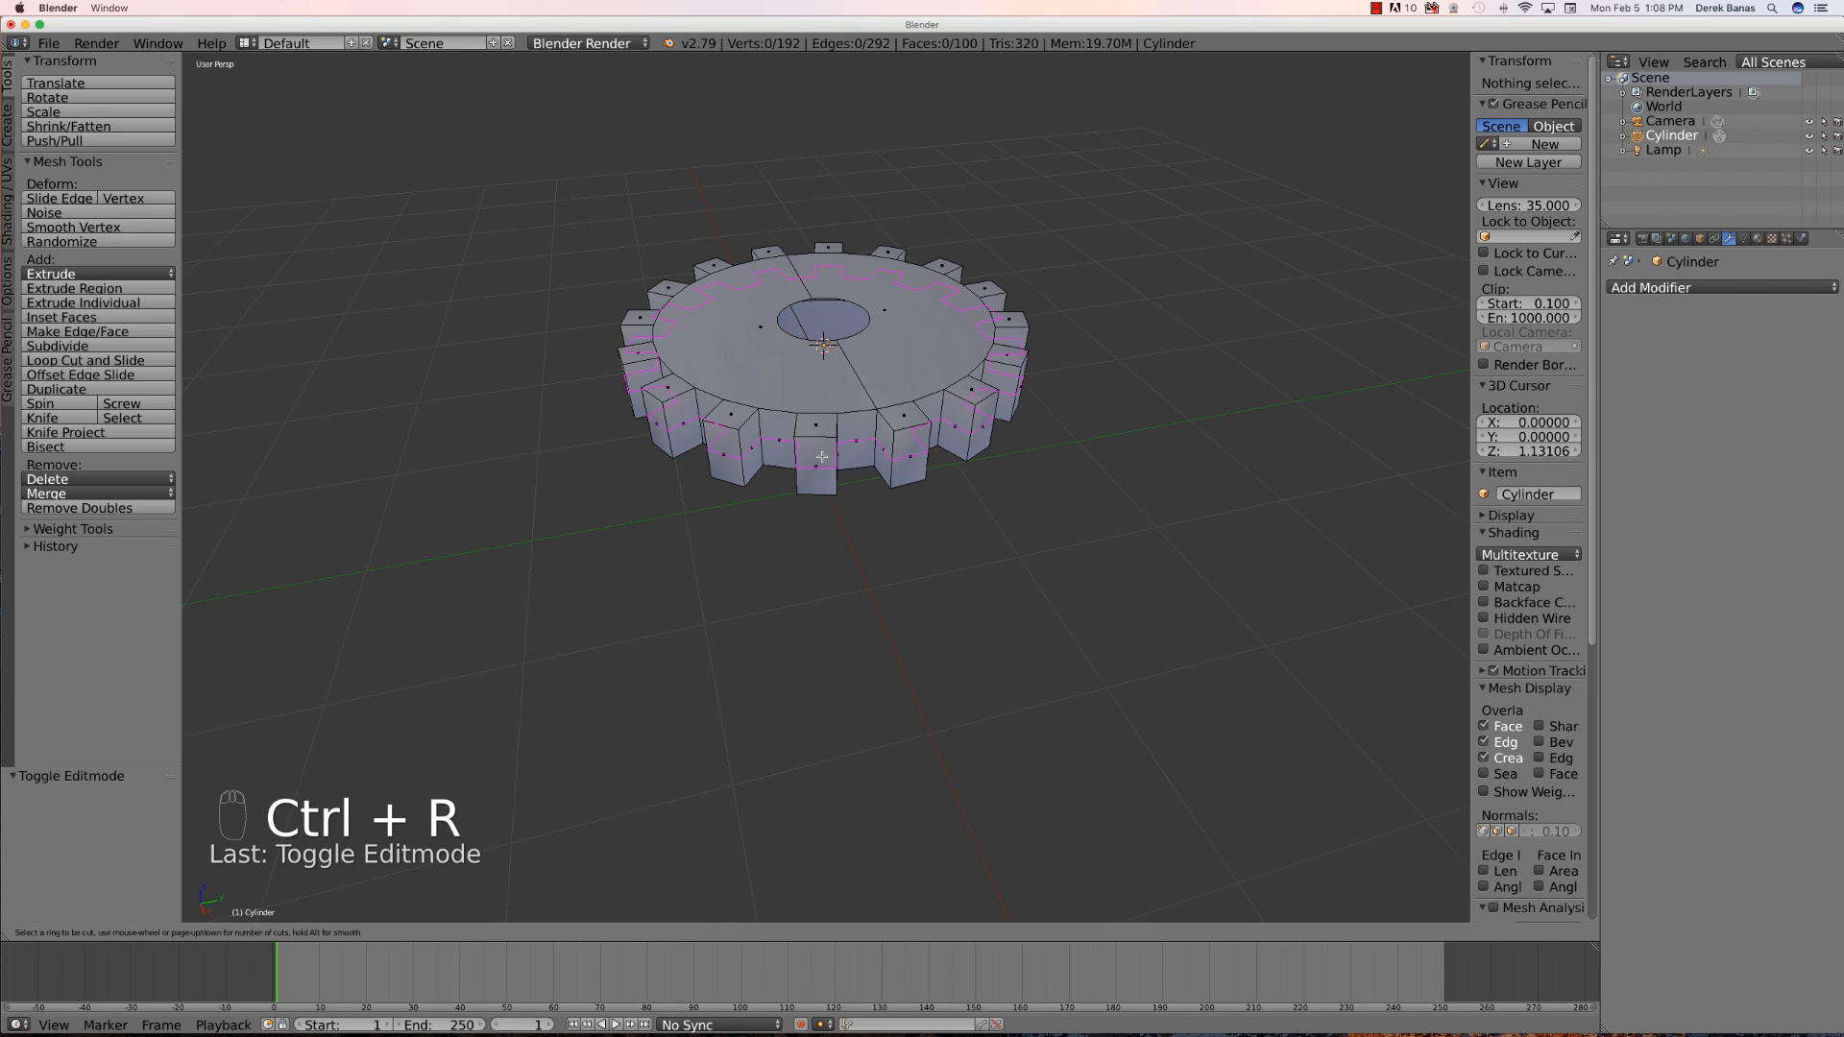
scroll(822, 457, up, 1)
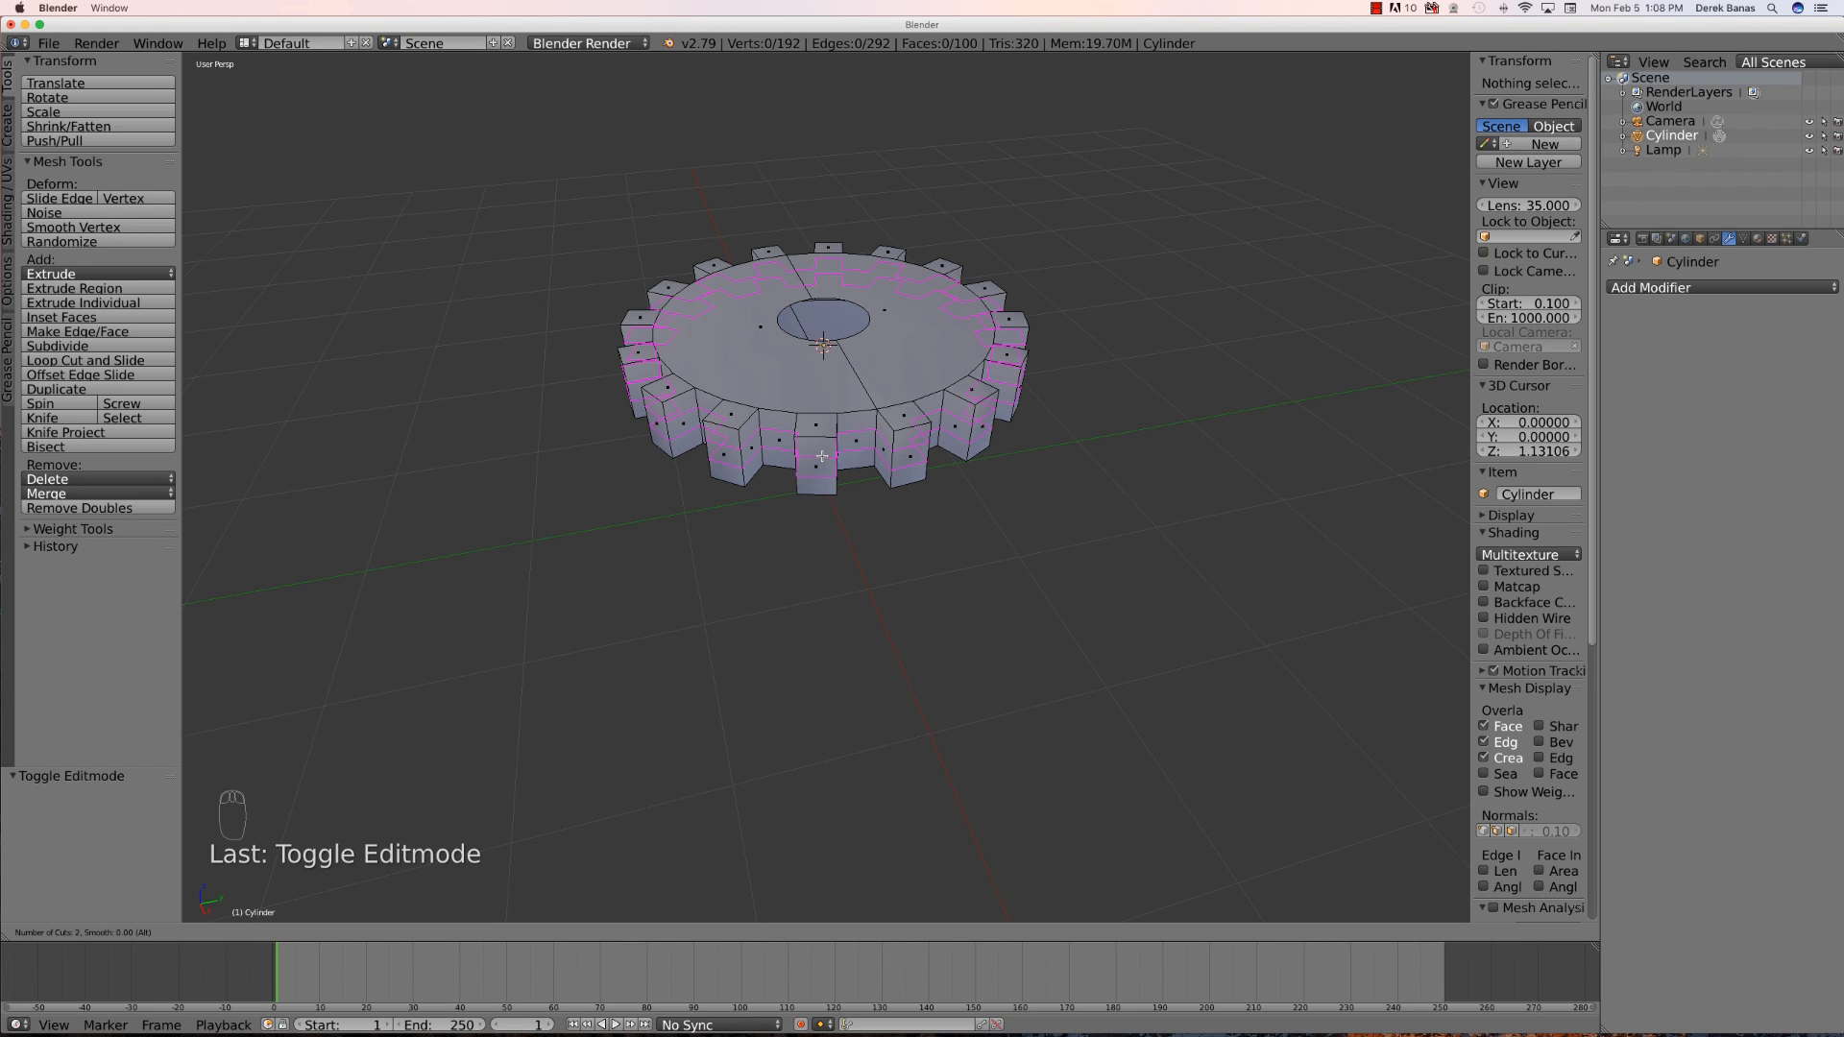
click(822, 456)
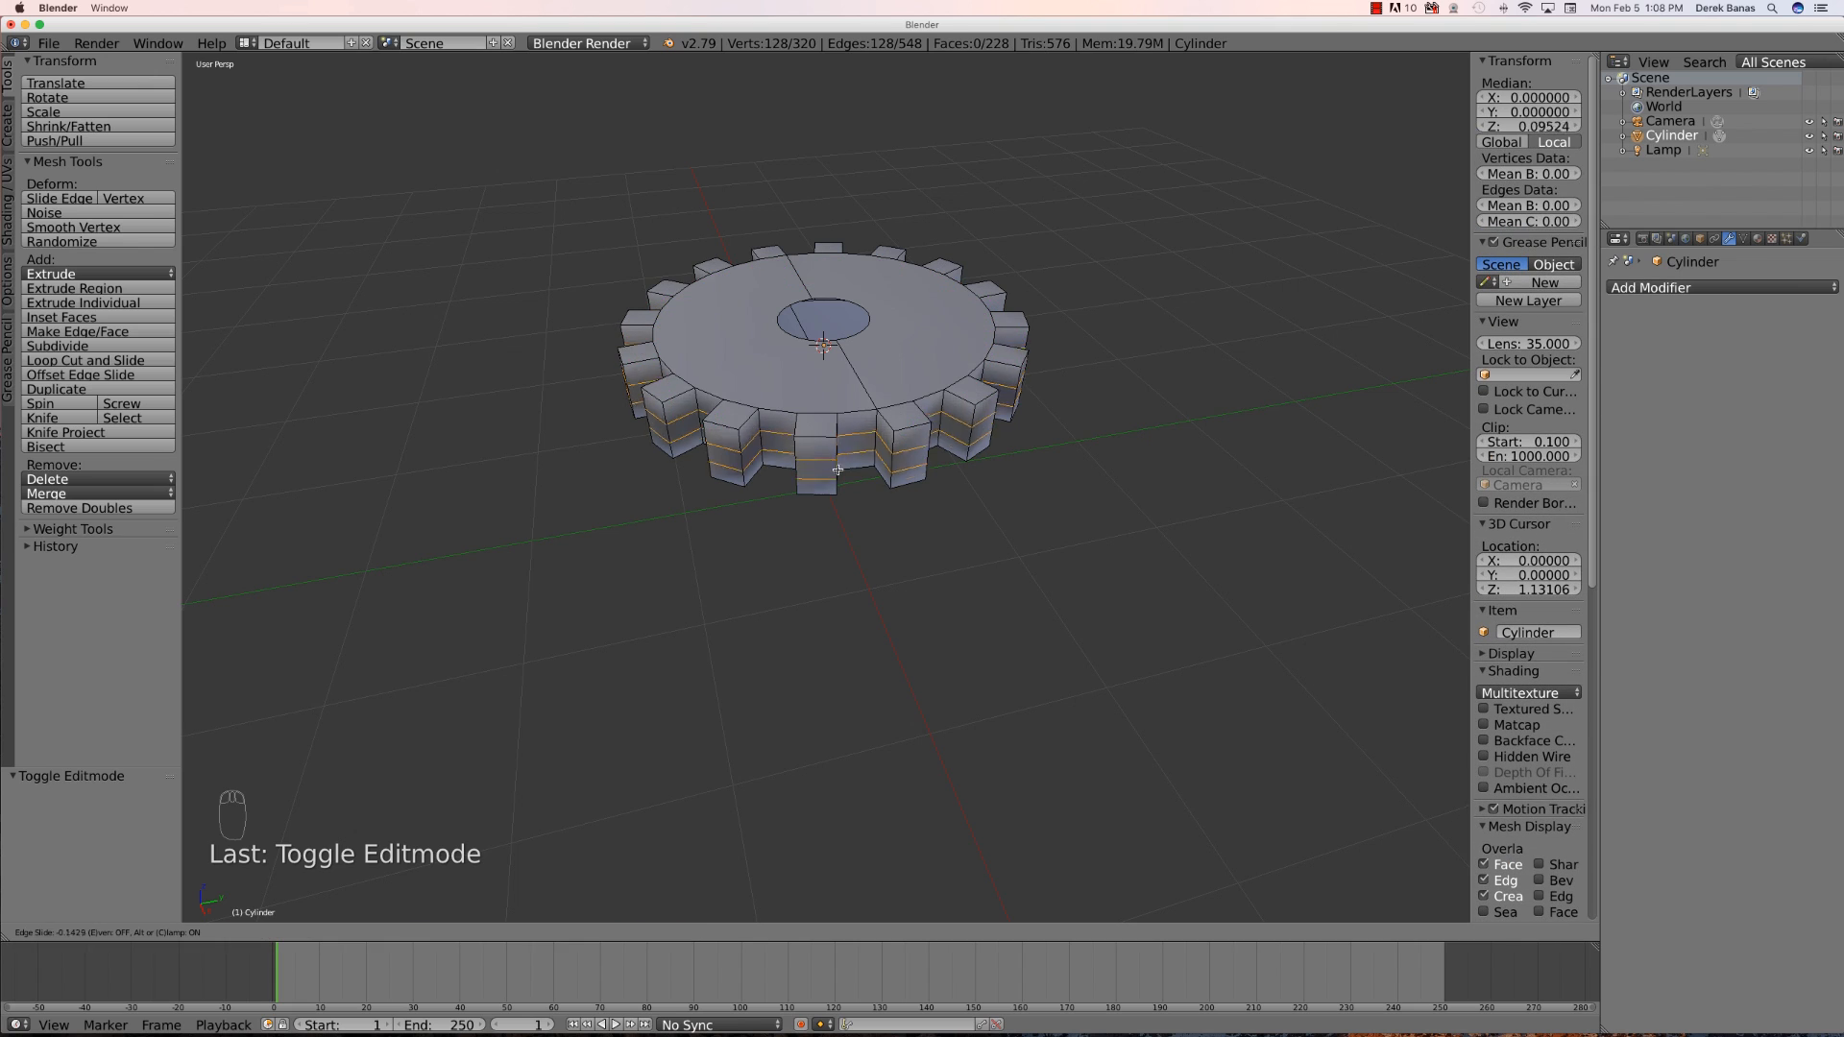
click(891, 456)
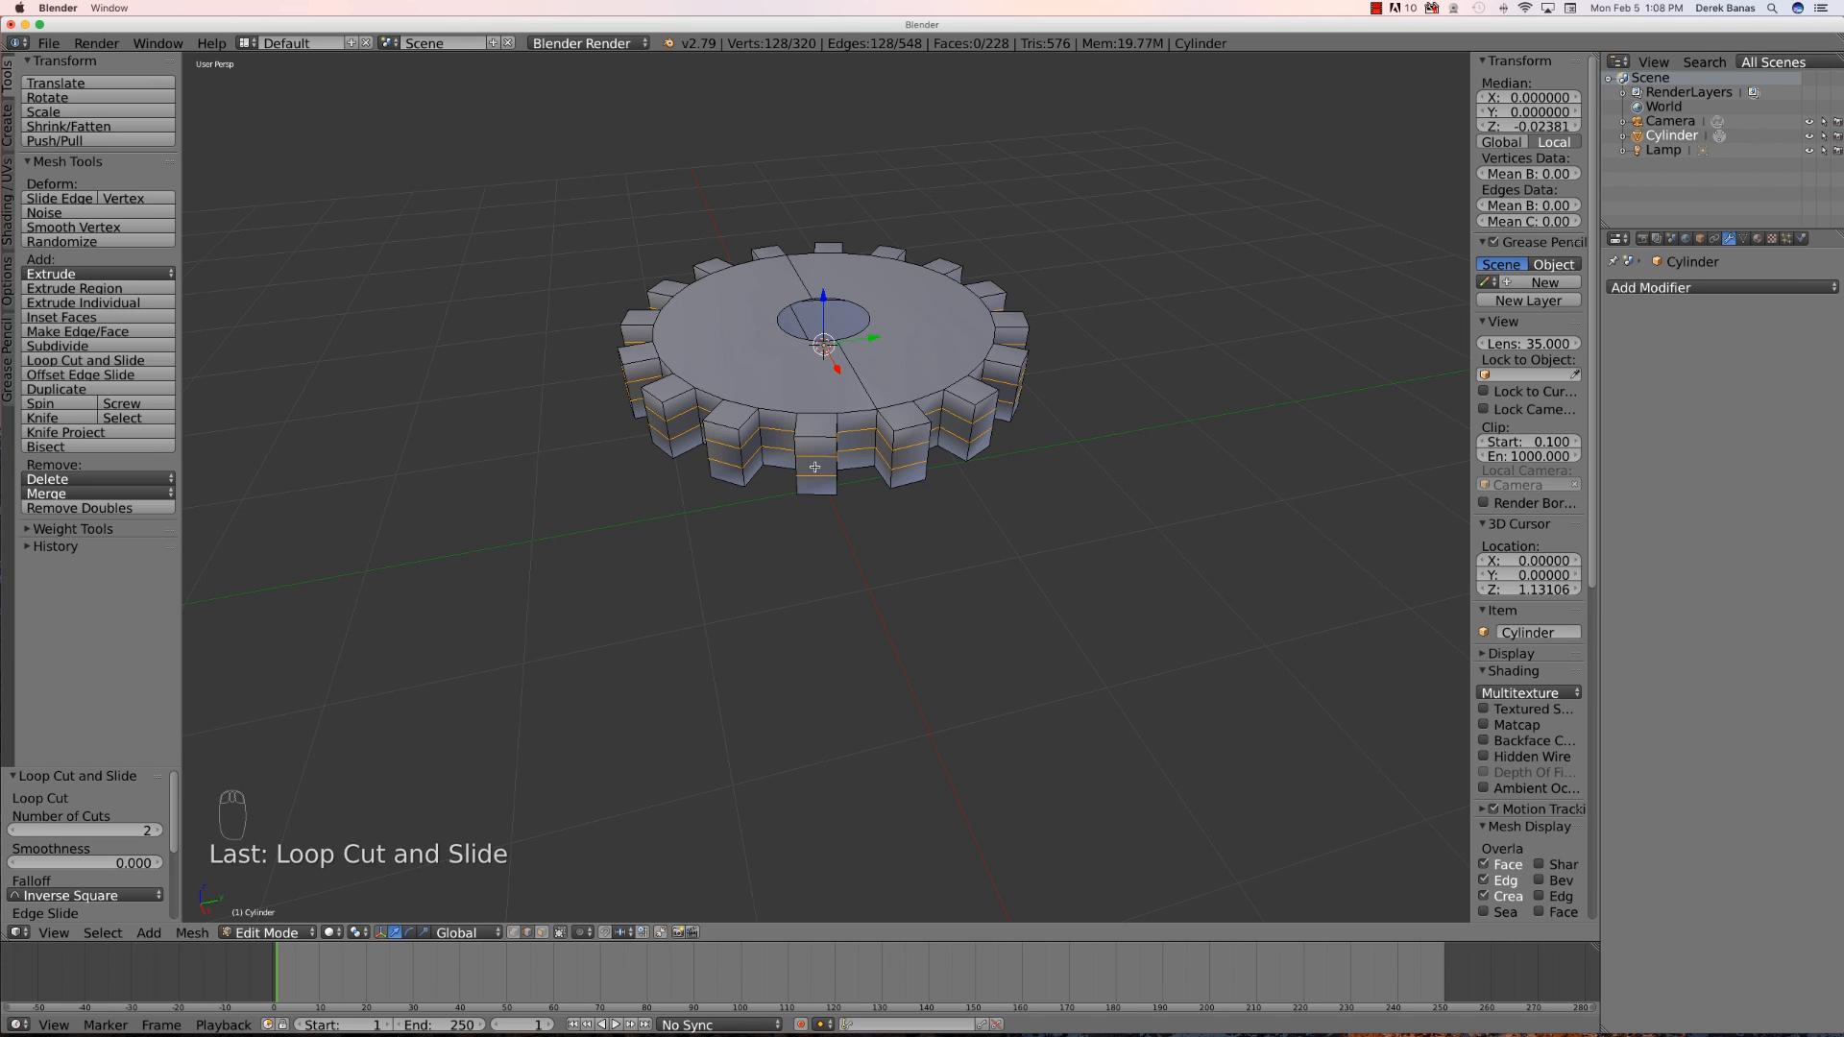
- Deselect all, select one of the new edge loops on the teeth and move it slightly
key(Tab)
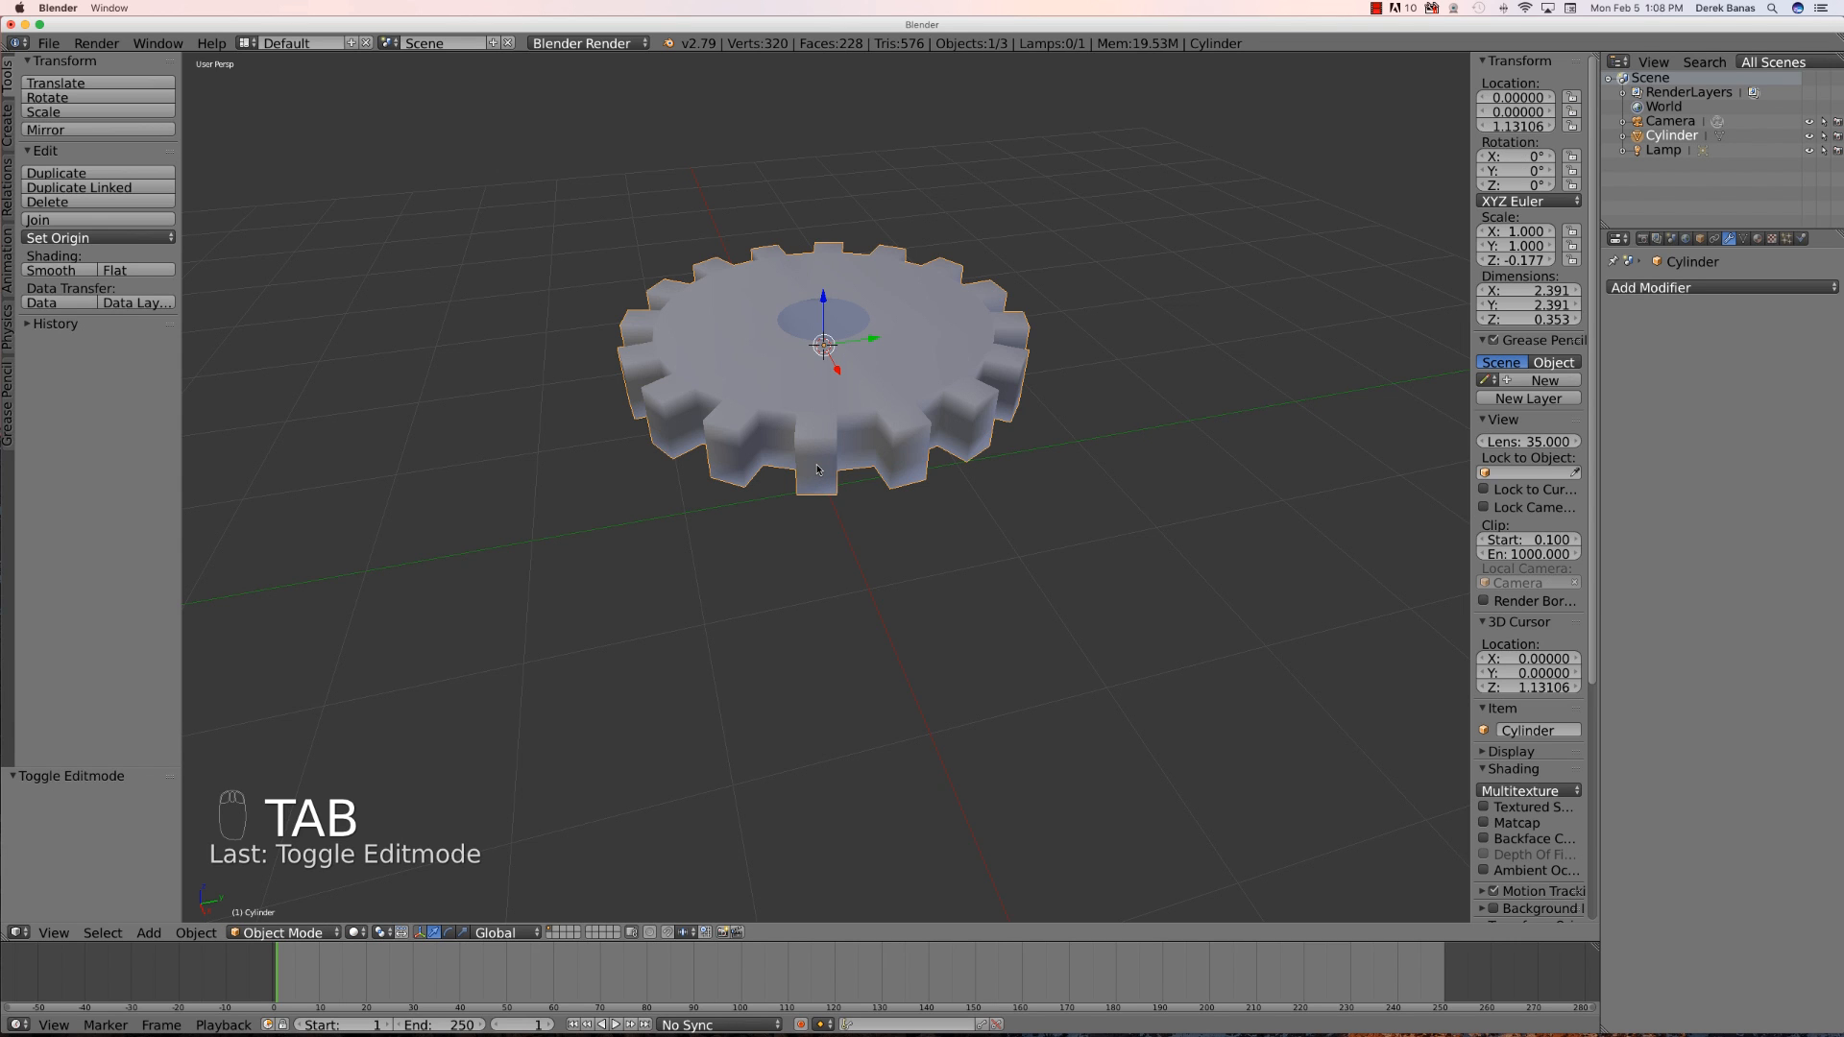
key(Tab)
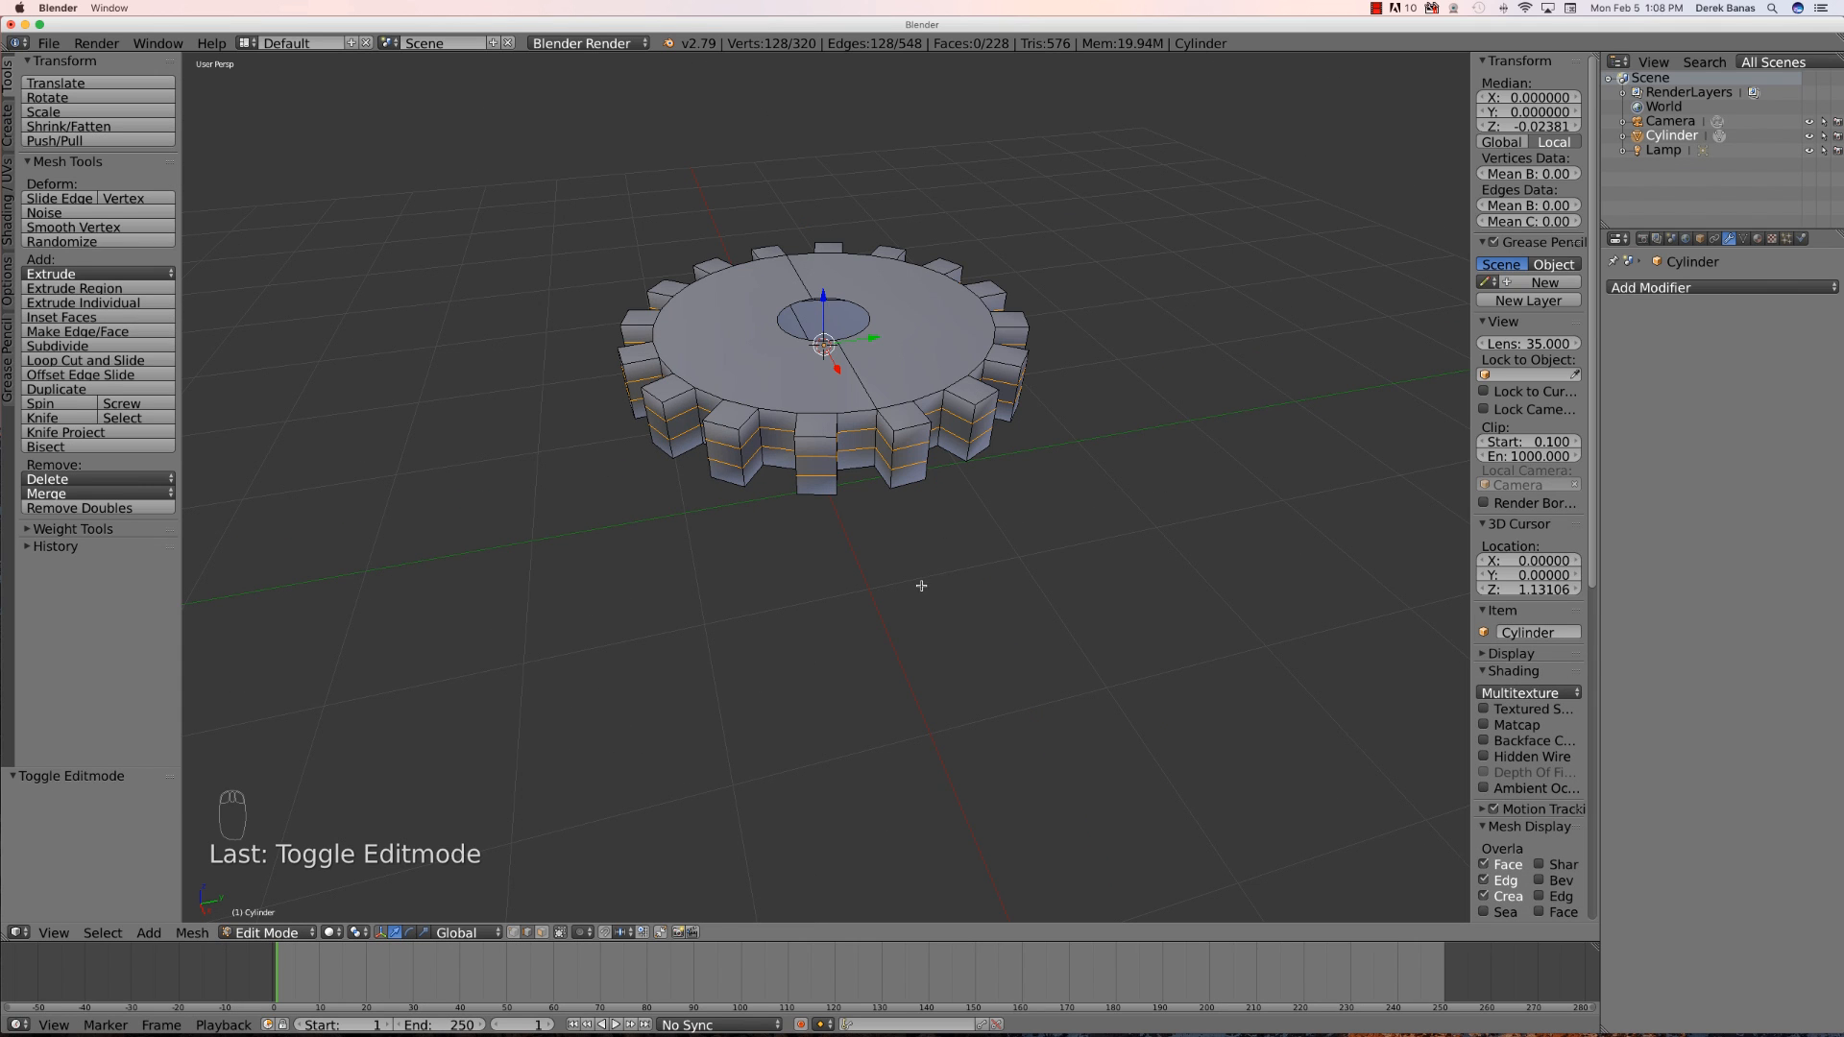
key(a)
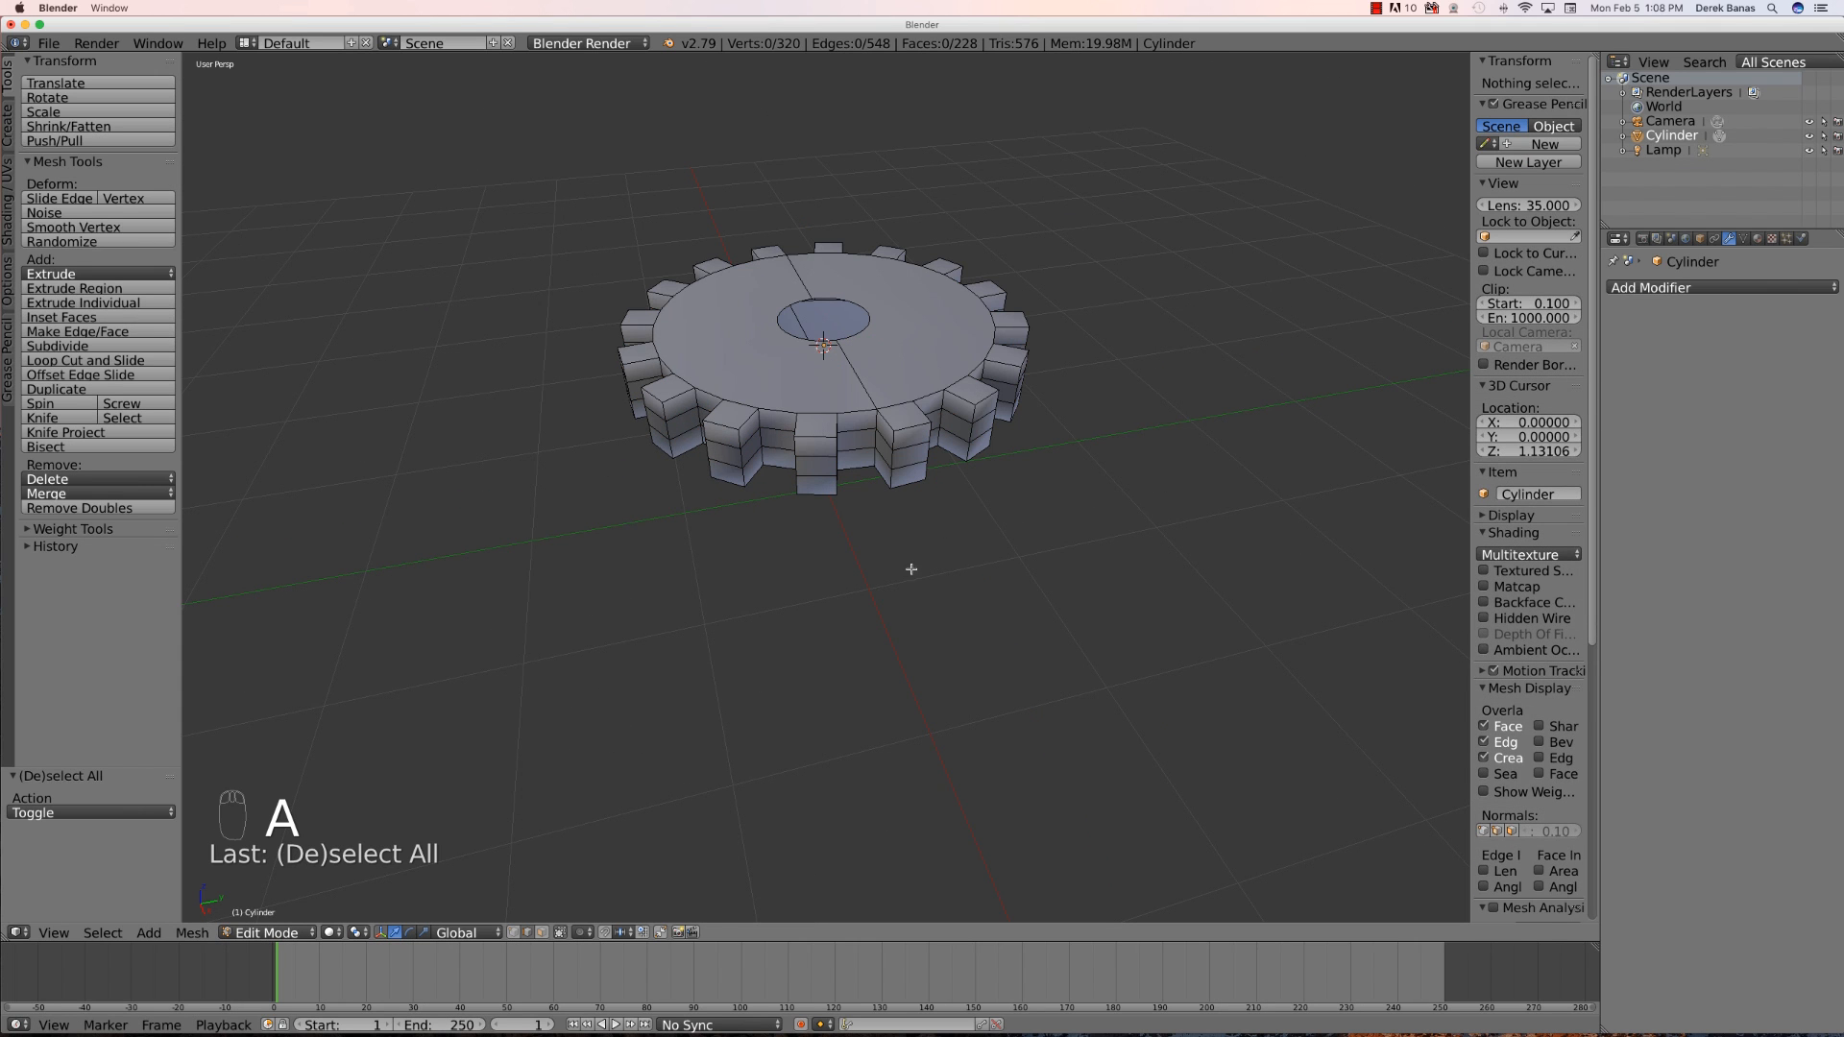
alt+right_click(852, 432)
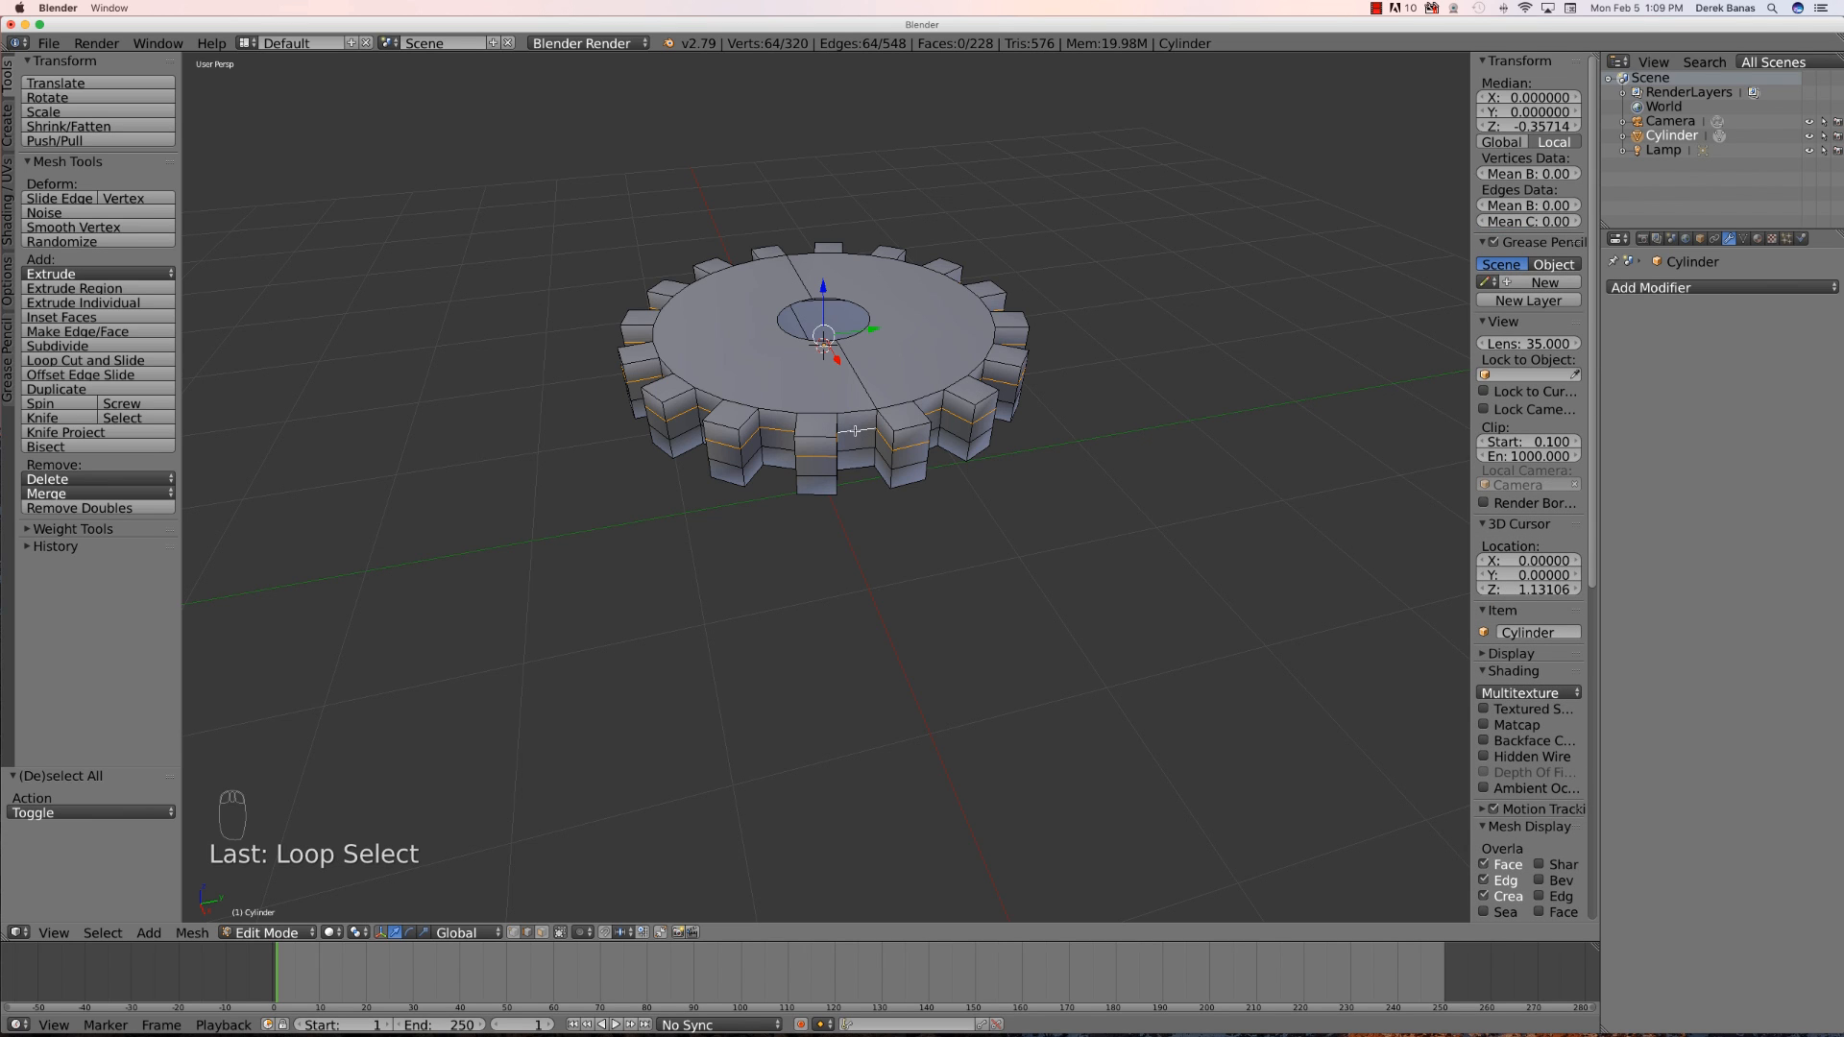
key(g)
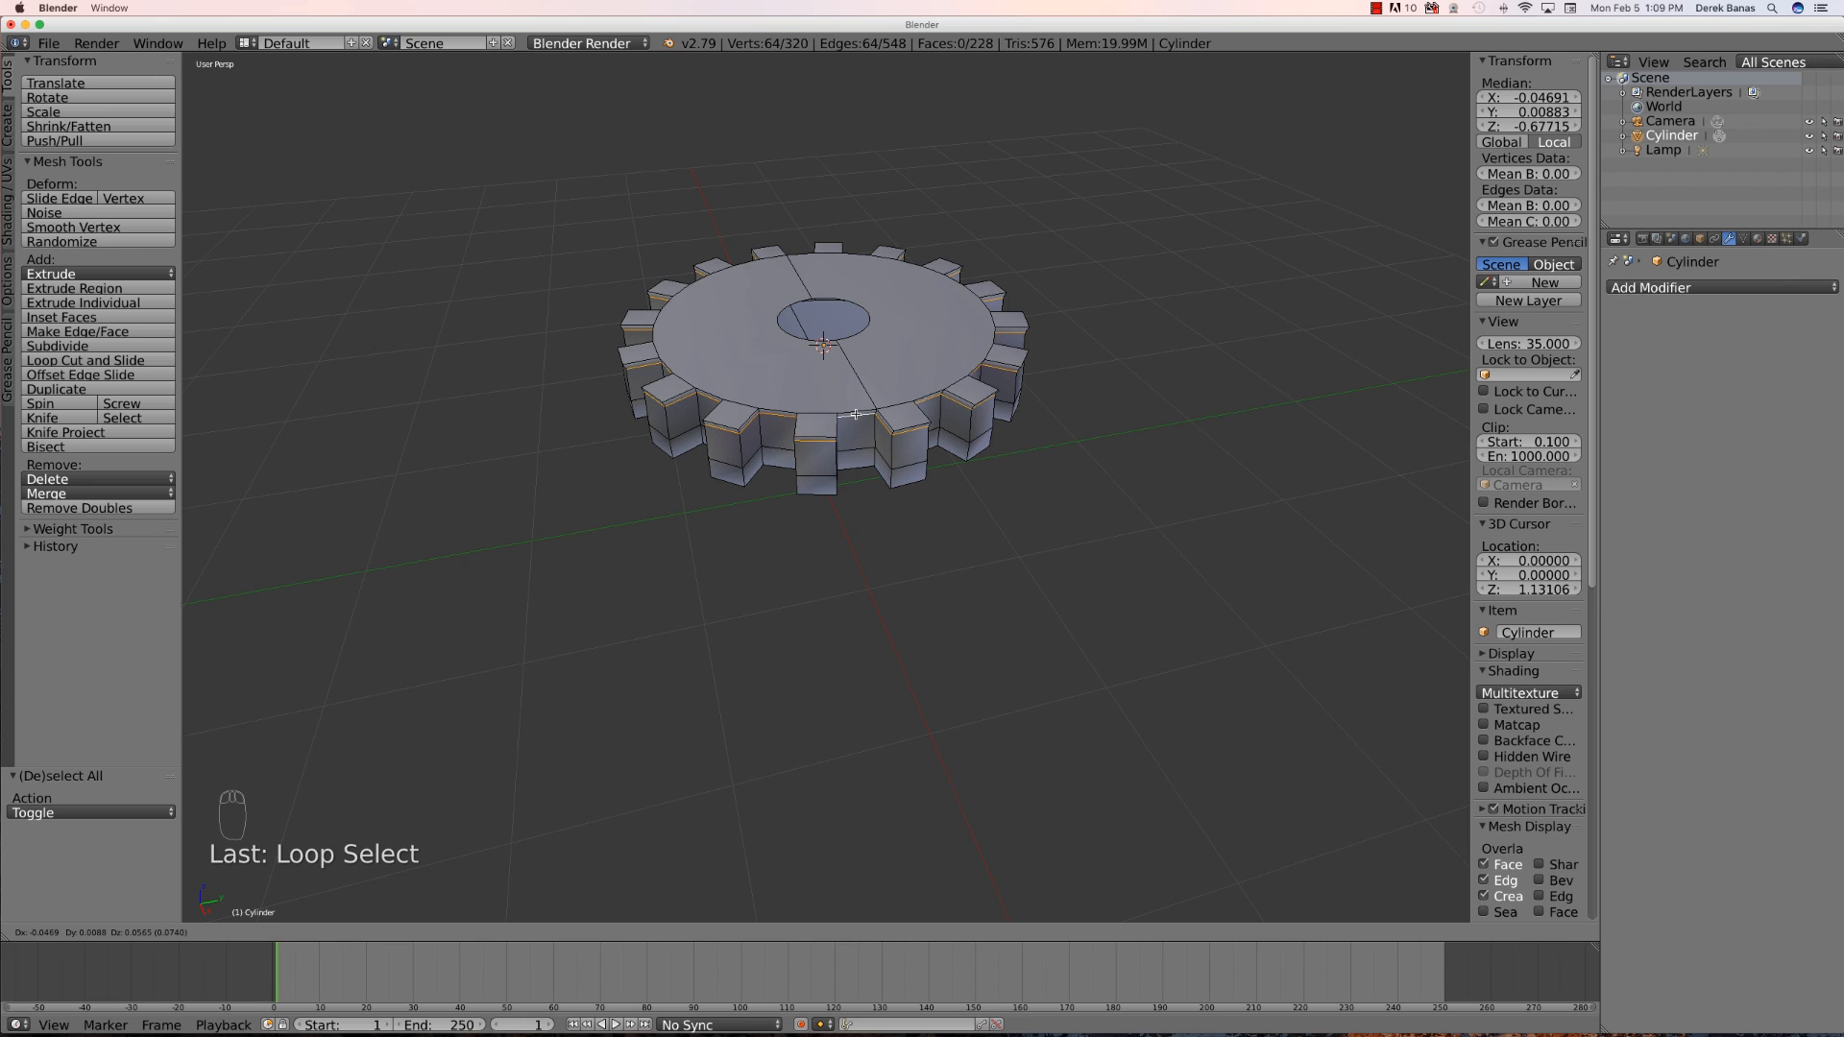
click(856, 414)
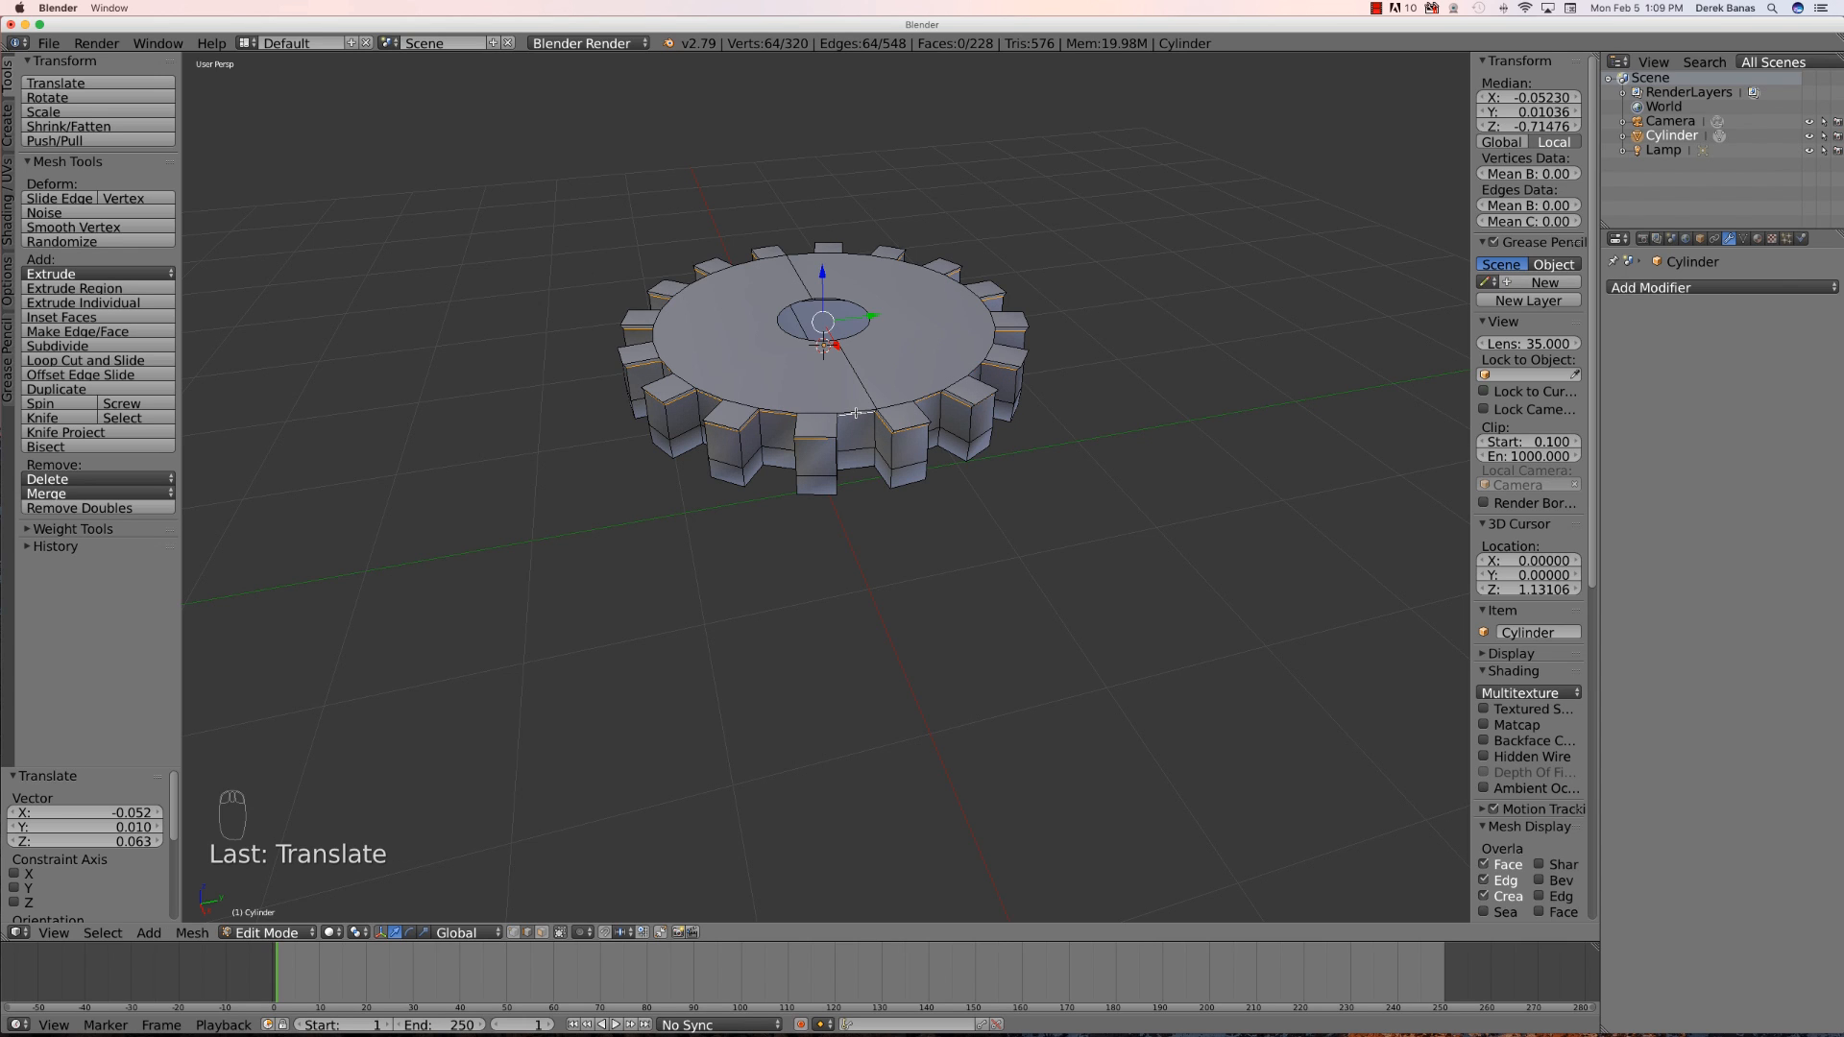
- Select the lower edge loop, move it along the Z axis, deselect all and leave Edit Mode
alt+right_click(815, 475)
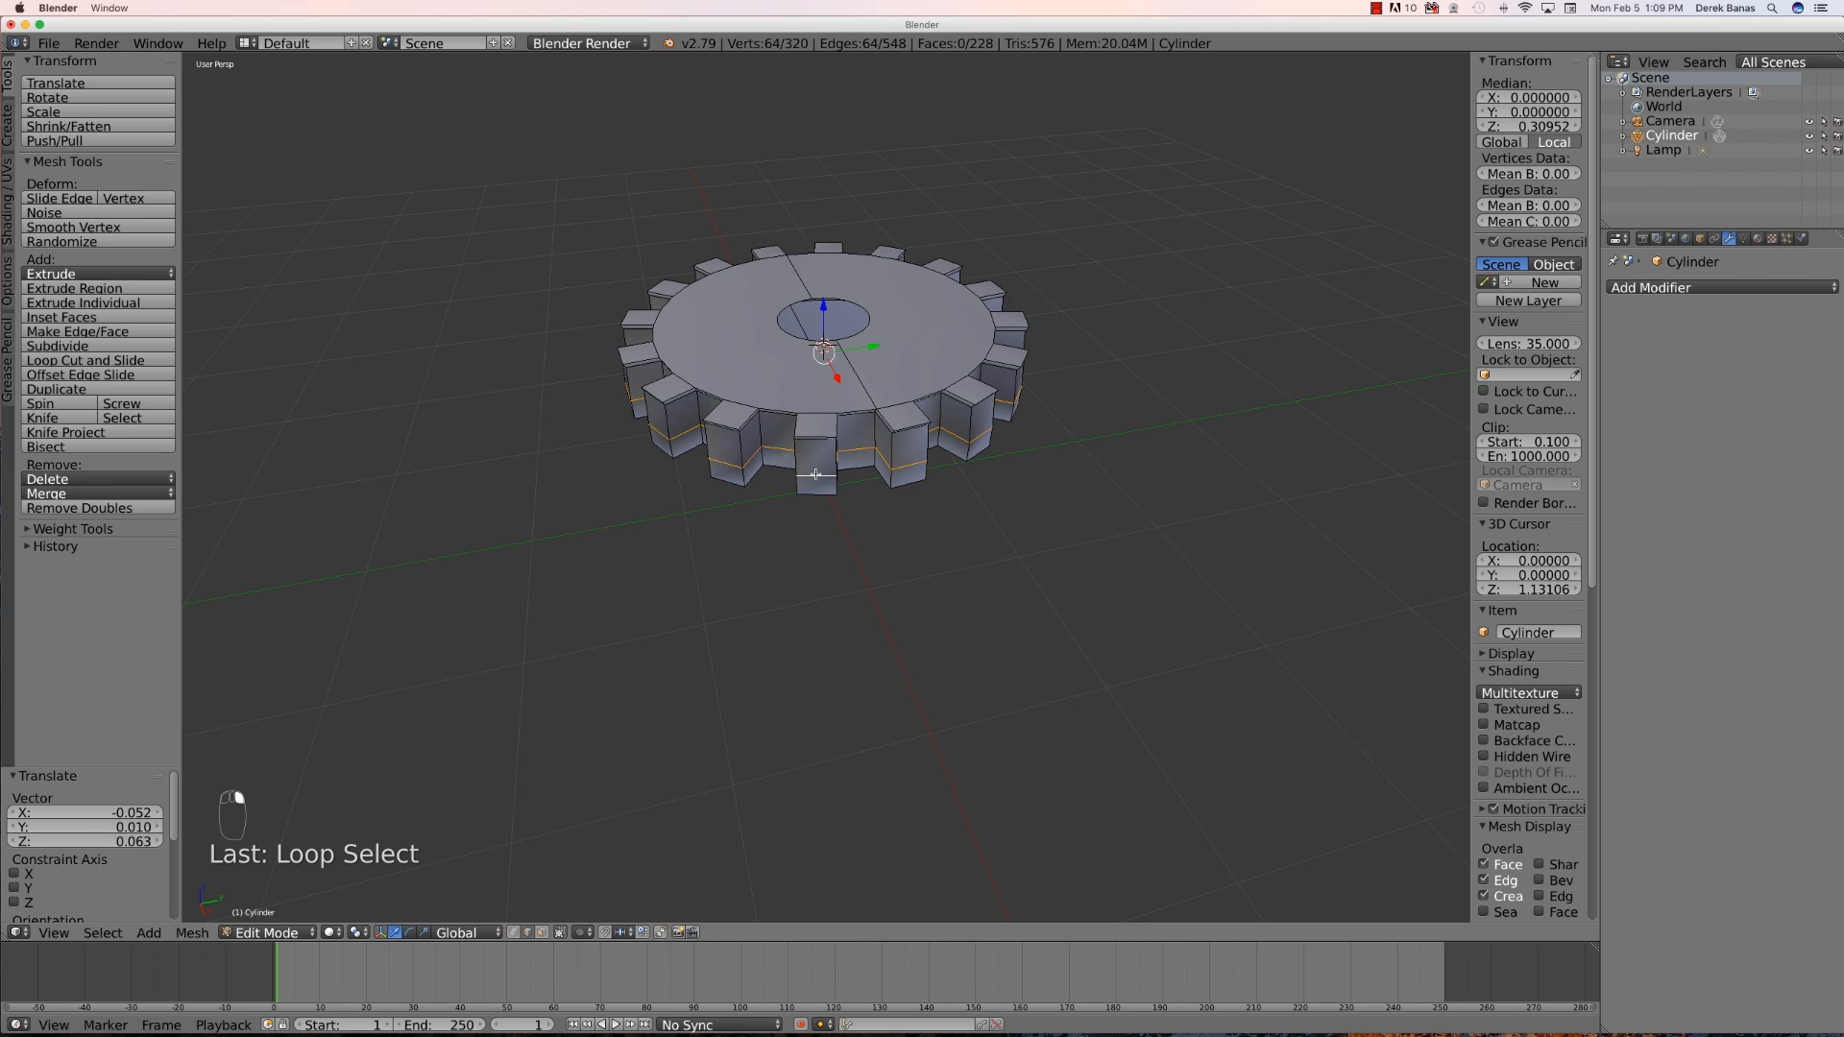
key(g)
key(z)
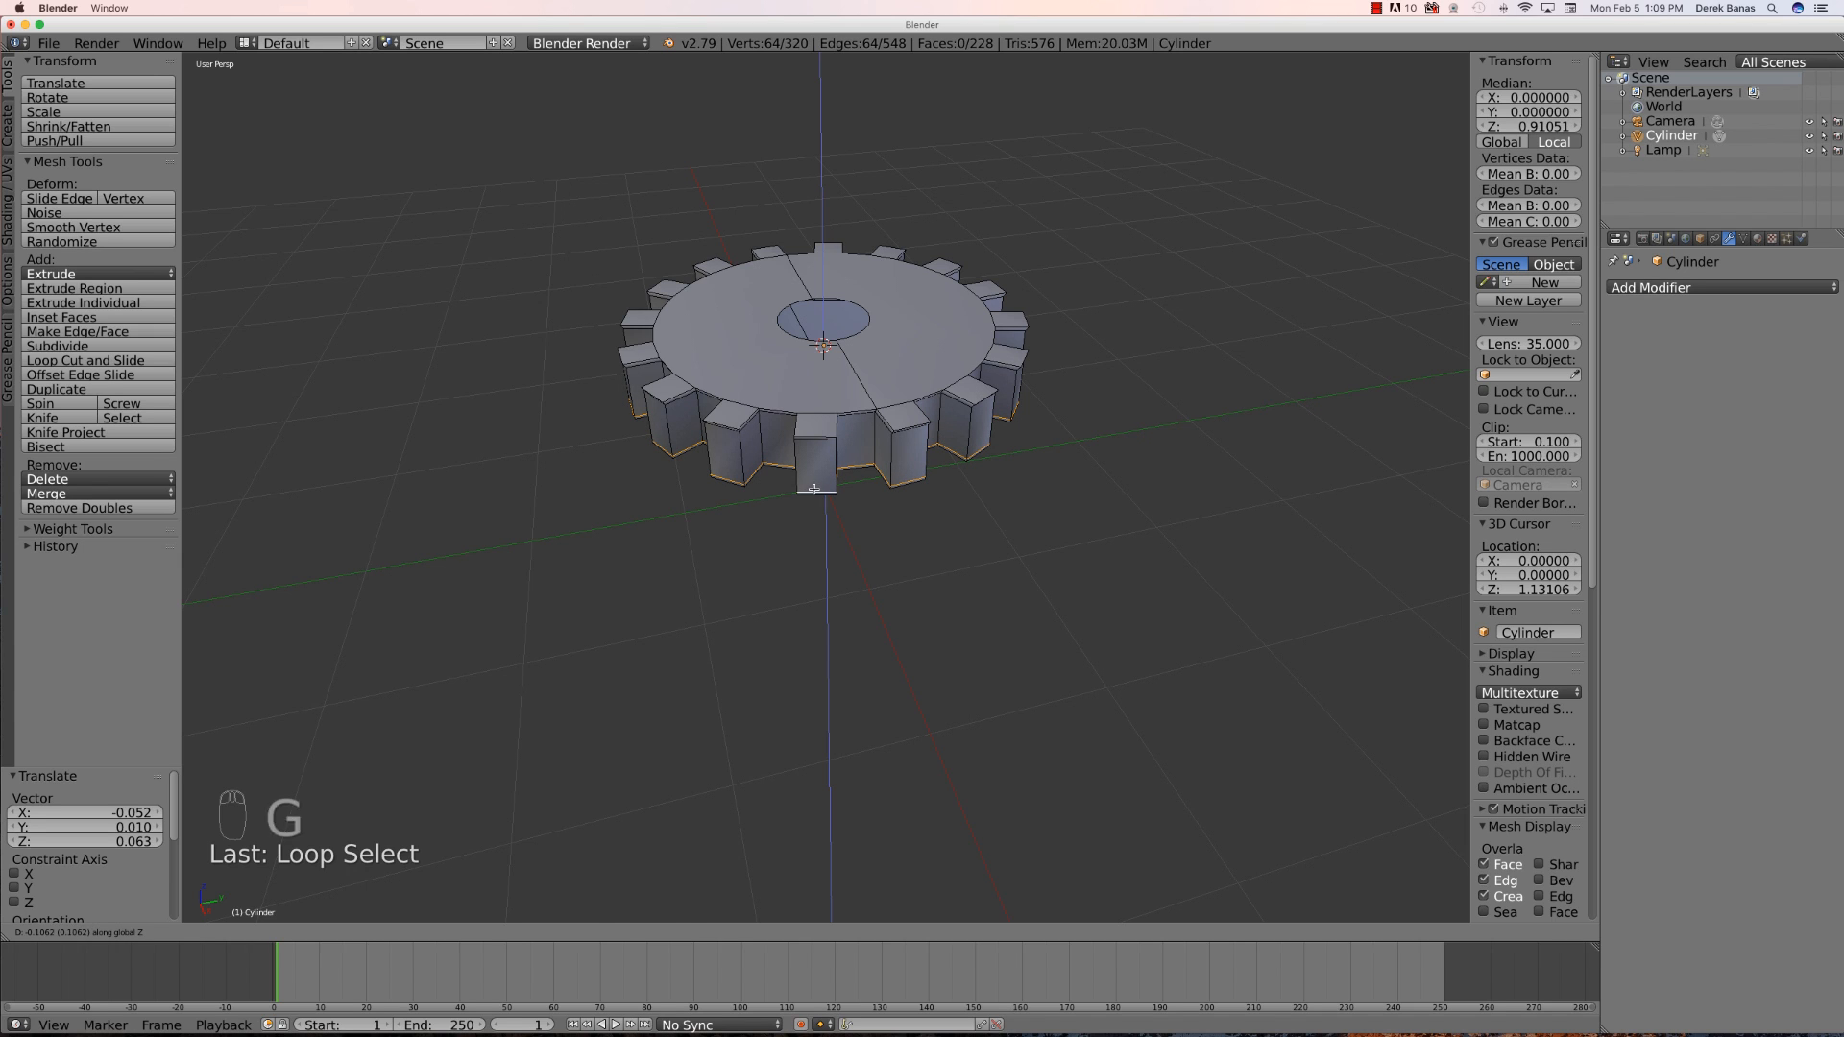
click(814, 490)
key(a)
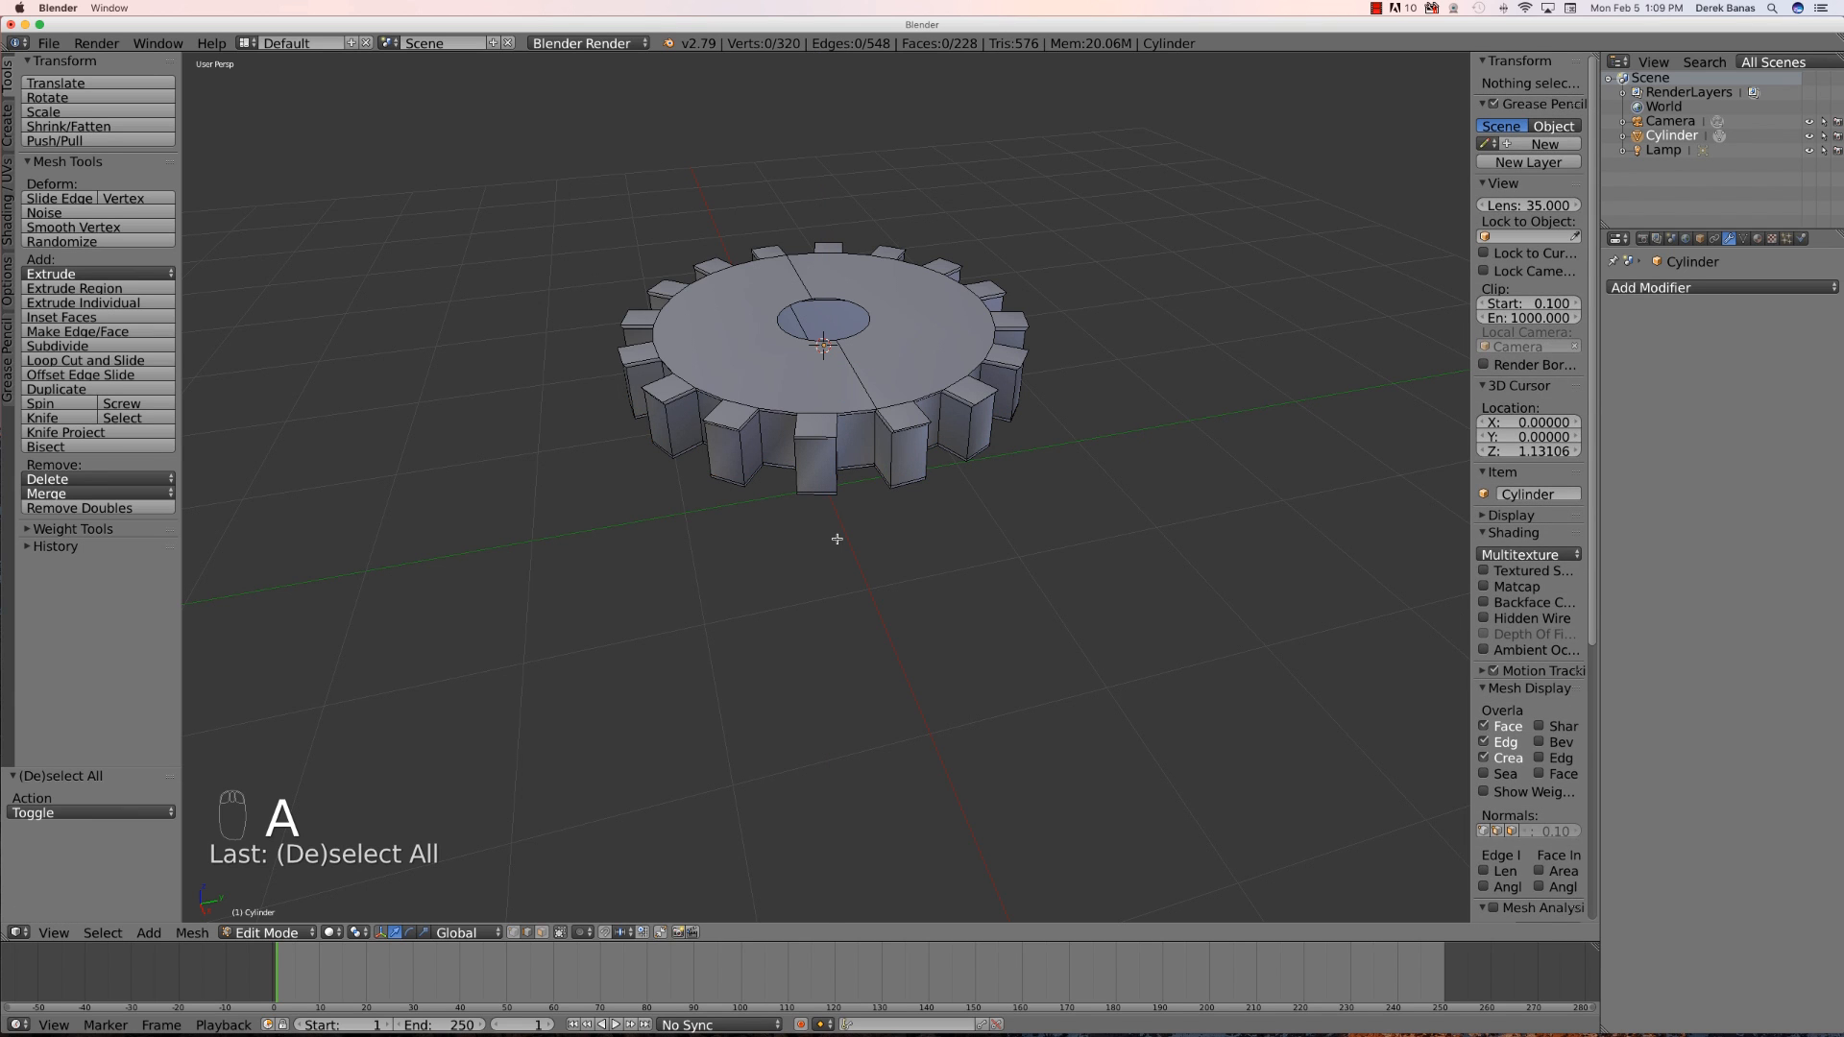
key(Tab)
- Zoom and orbit around the finished gear to inspect its teeth and center hole
scroll(716, 442, up, 8)
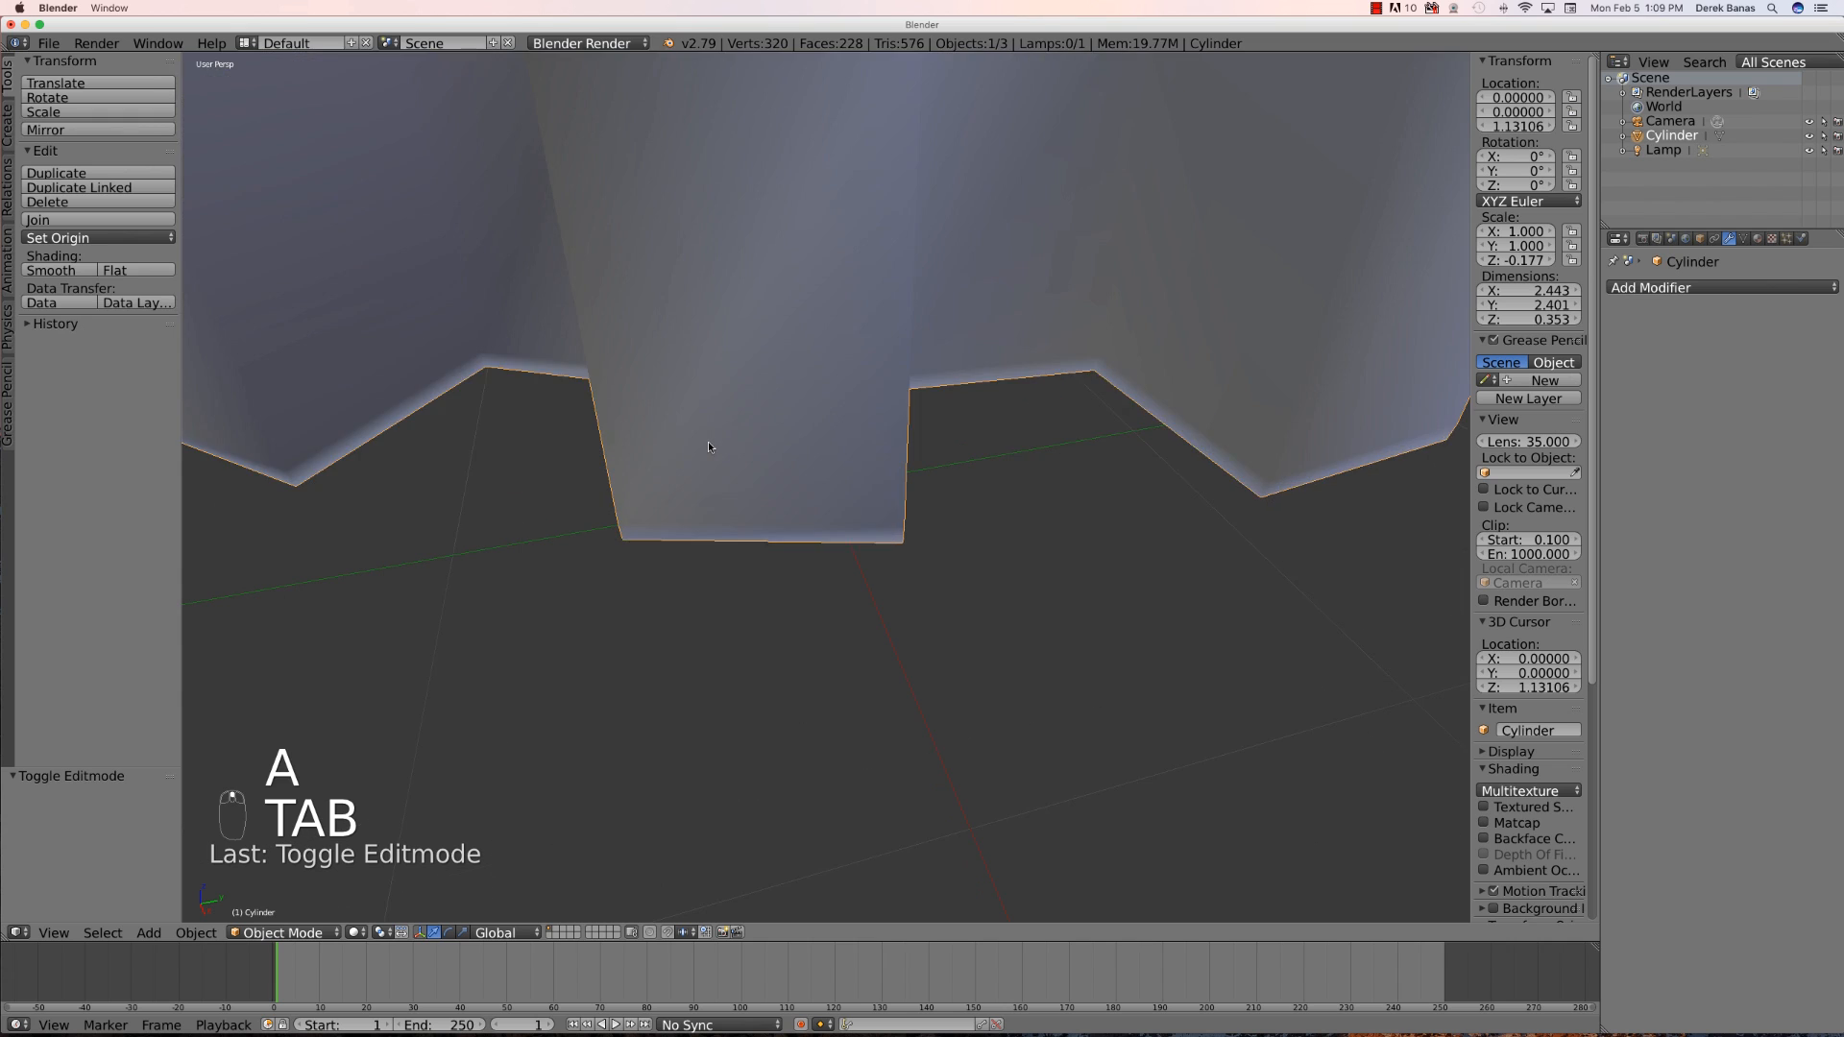
scroll(707, 441, down, 4)
scroll(815, 342, down, 5)
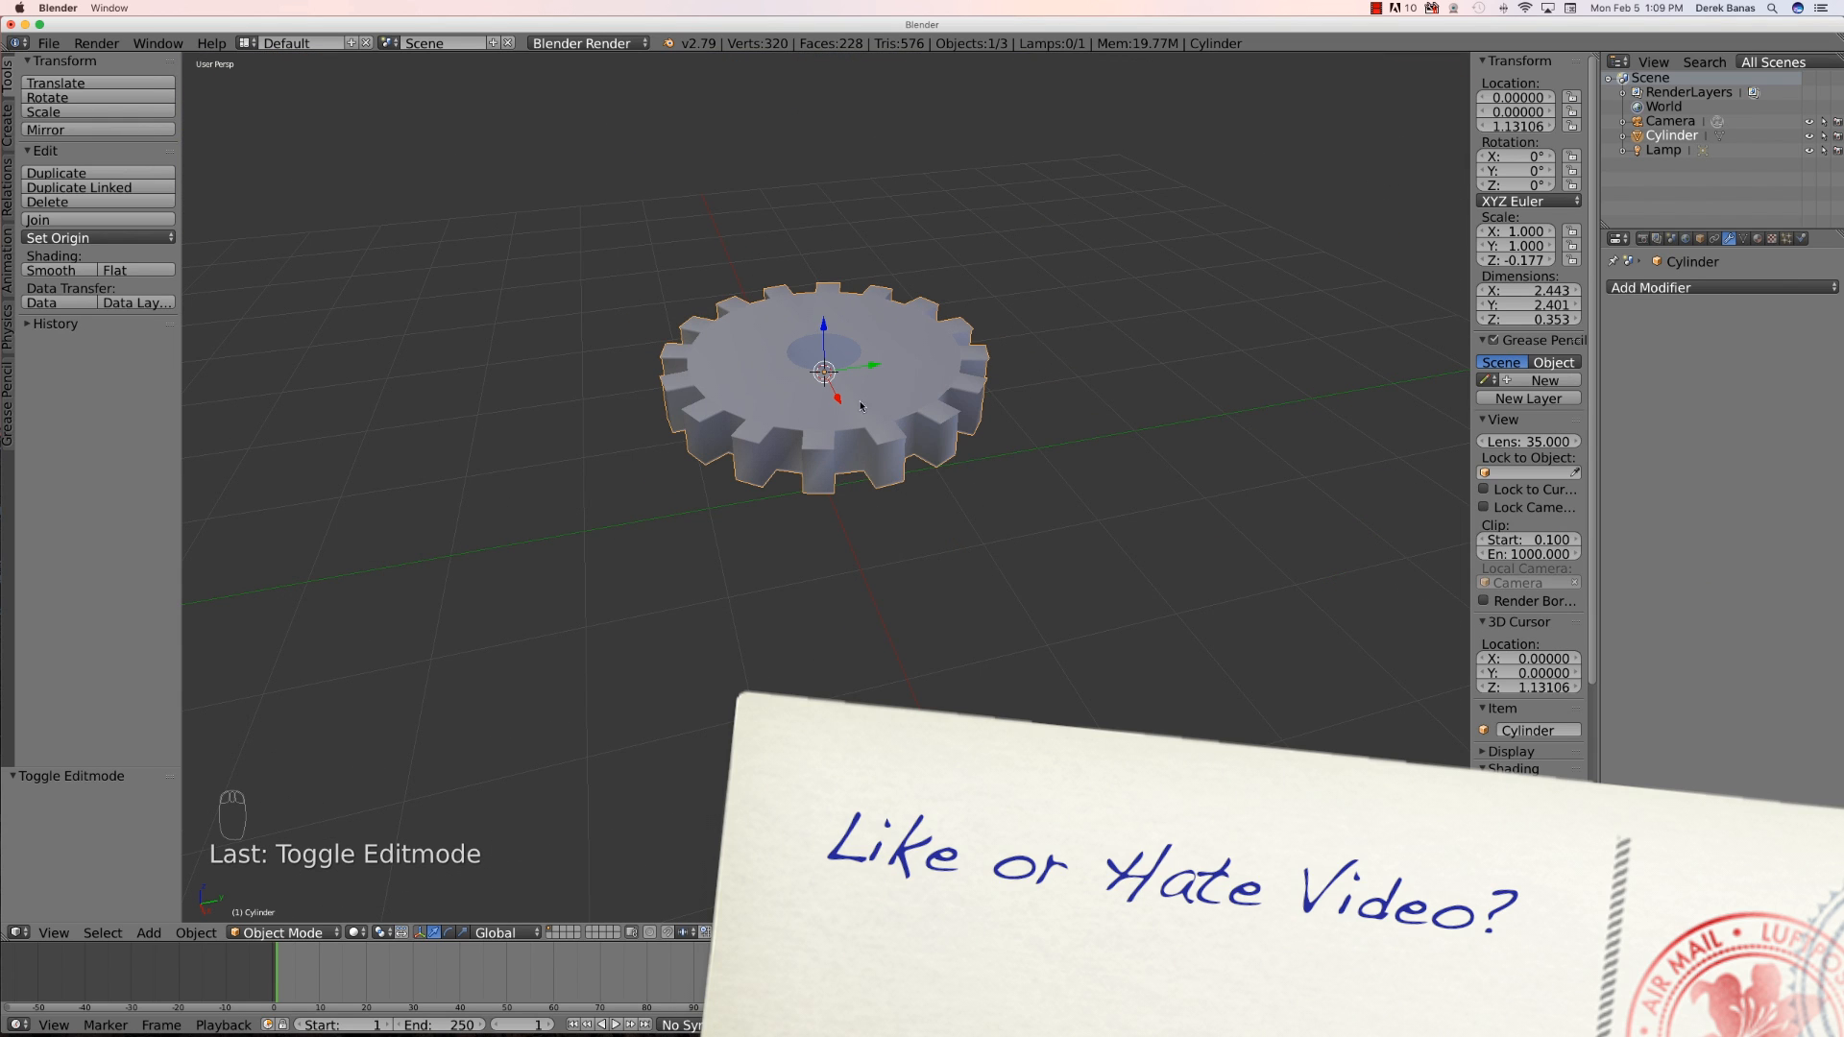
middle_drag(878, 561, 879, 622)
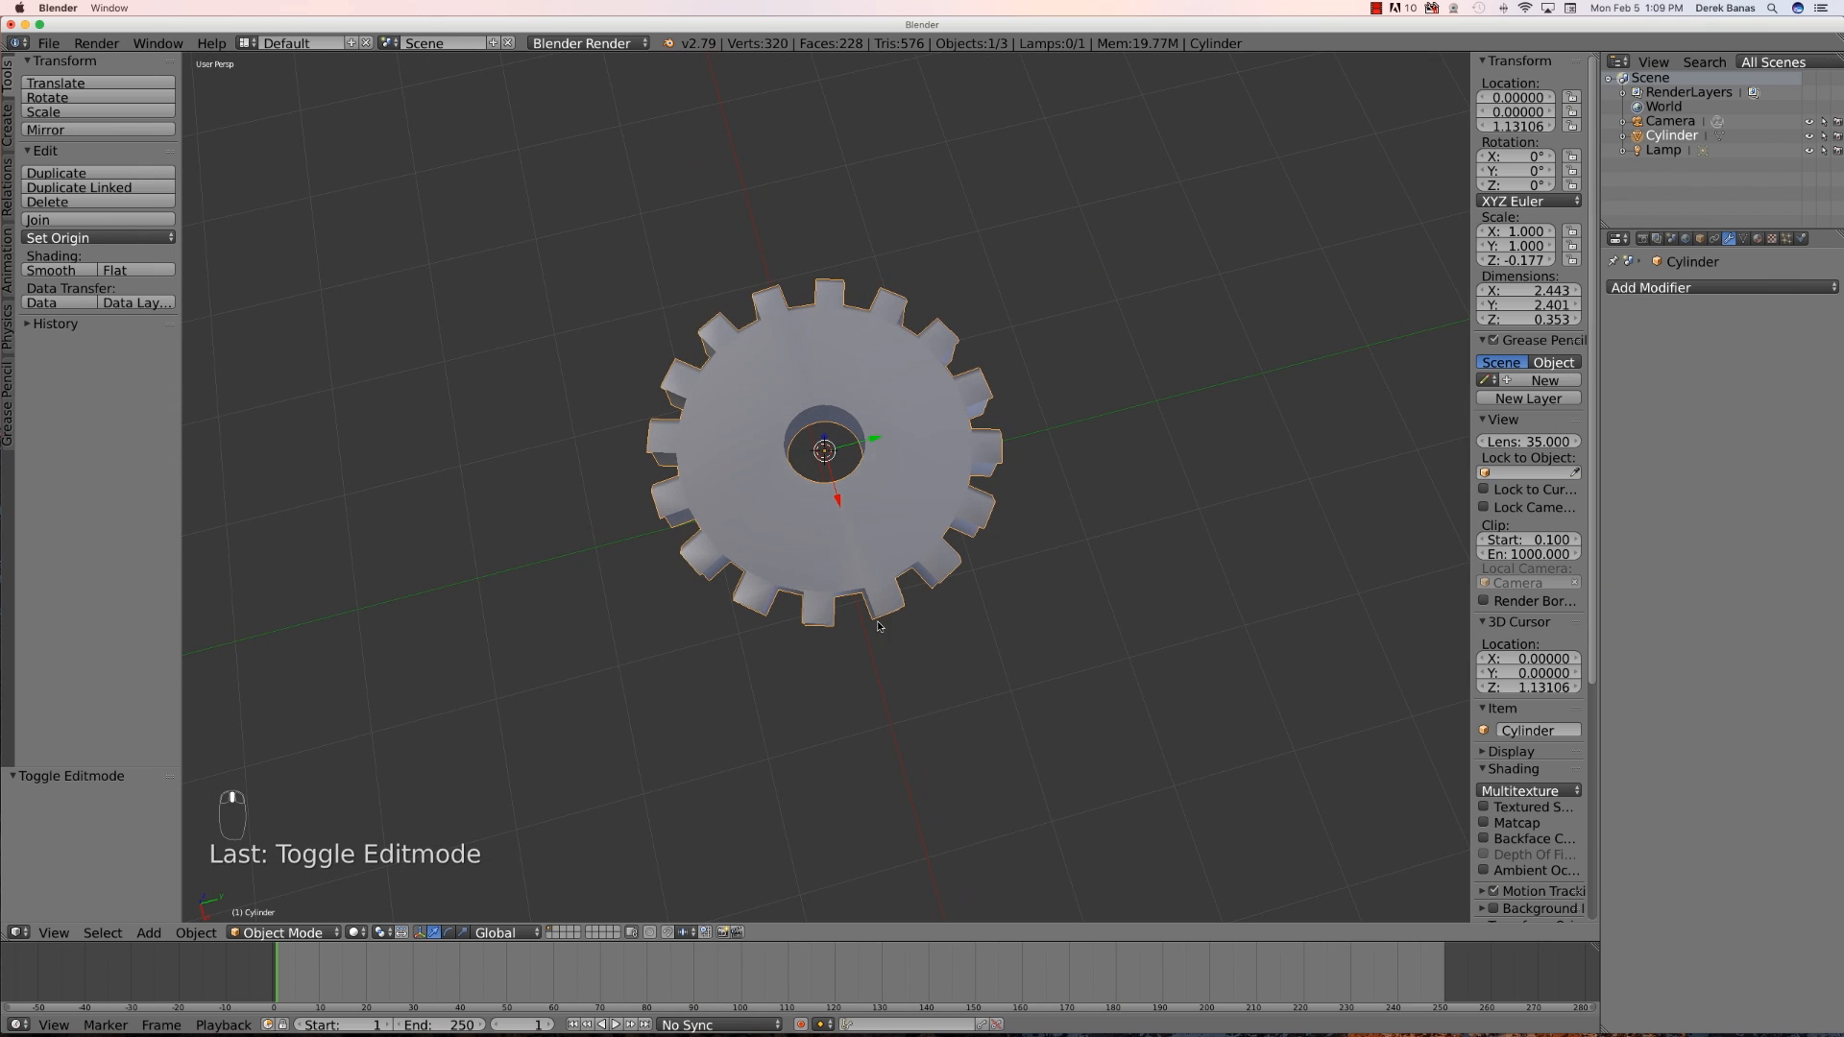
middle_drag(670, 521, 695, 472)
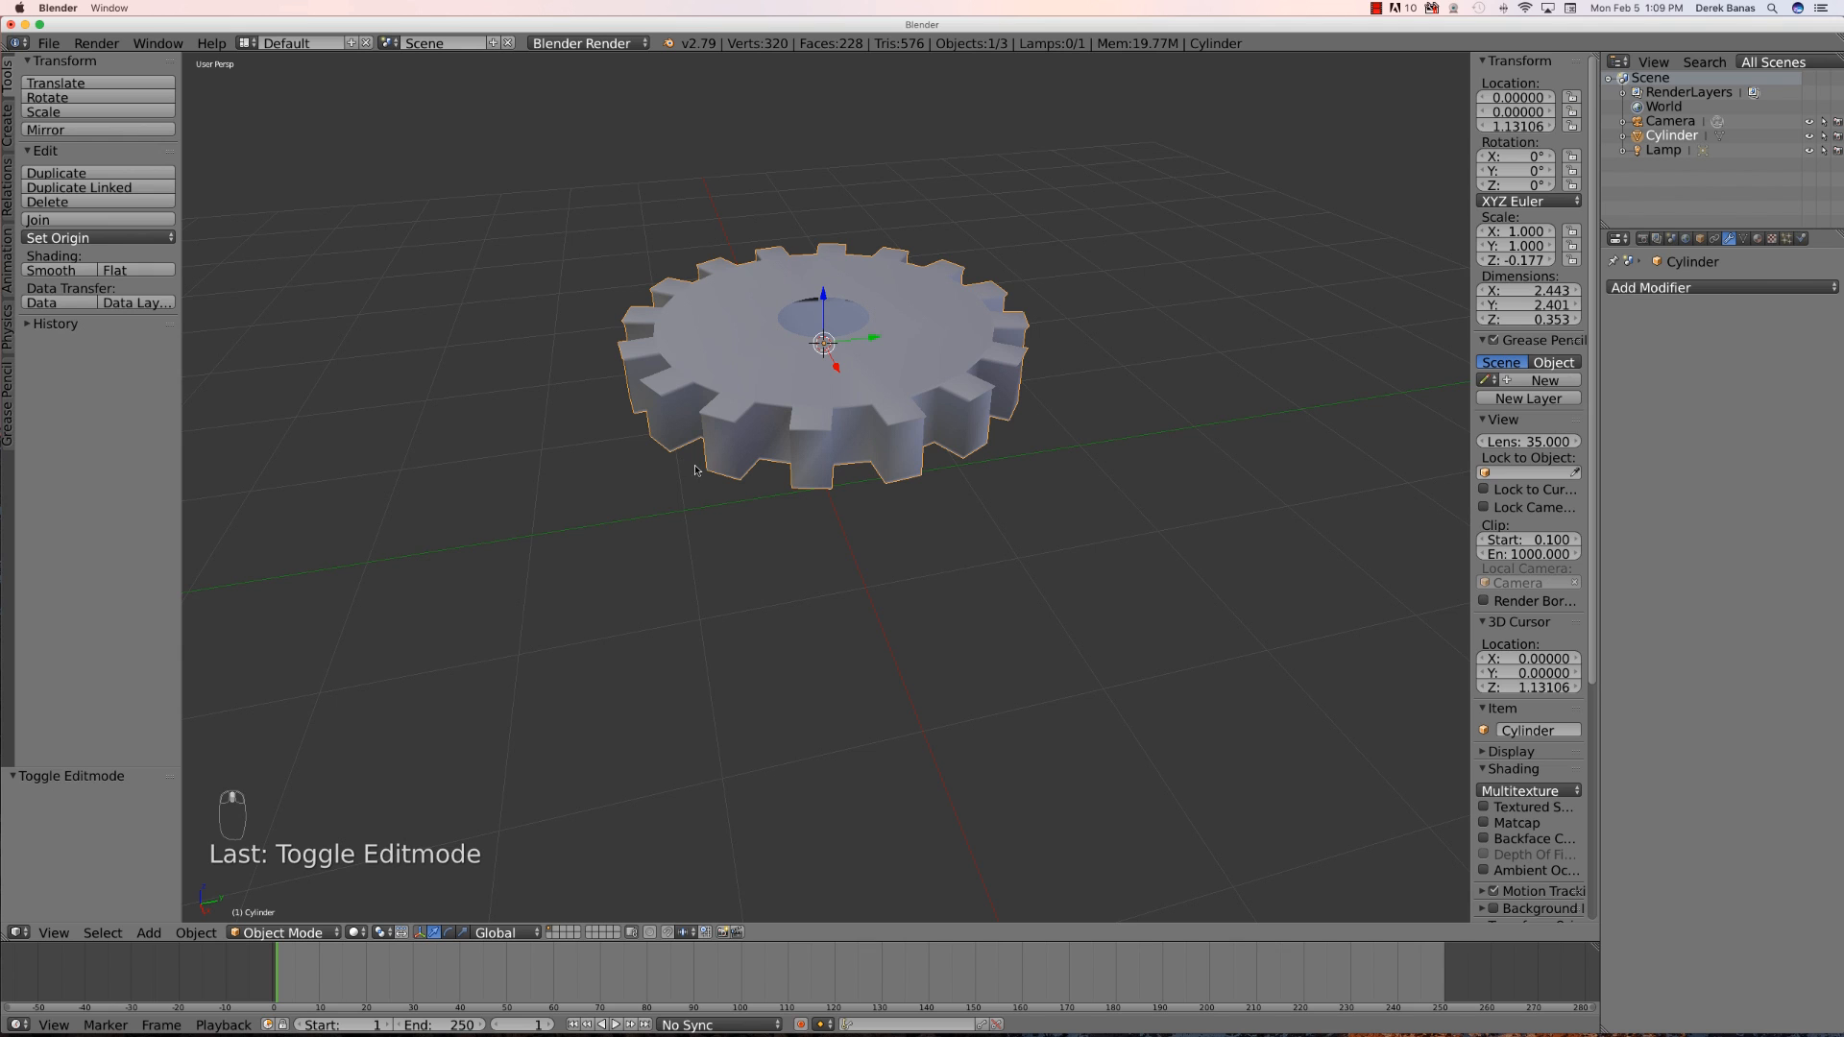
middle_drag(862, 416, 852, 456)
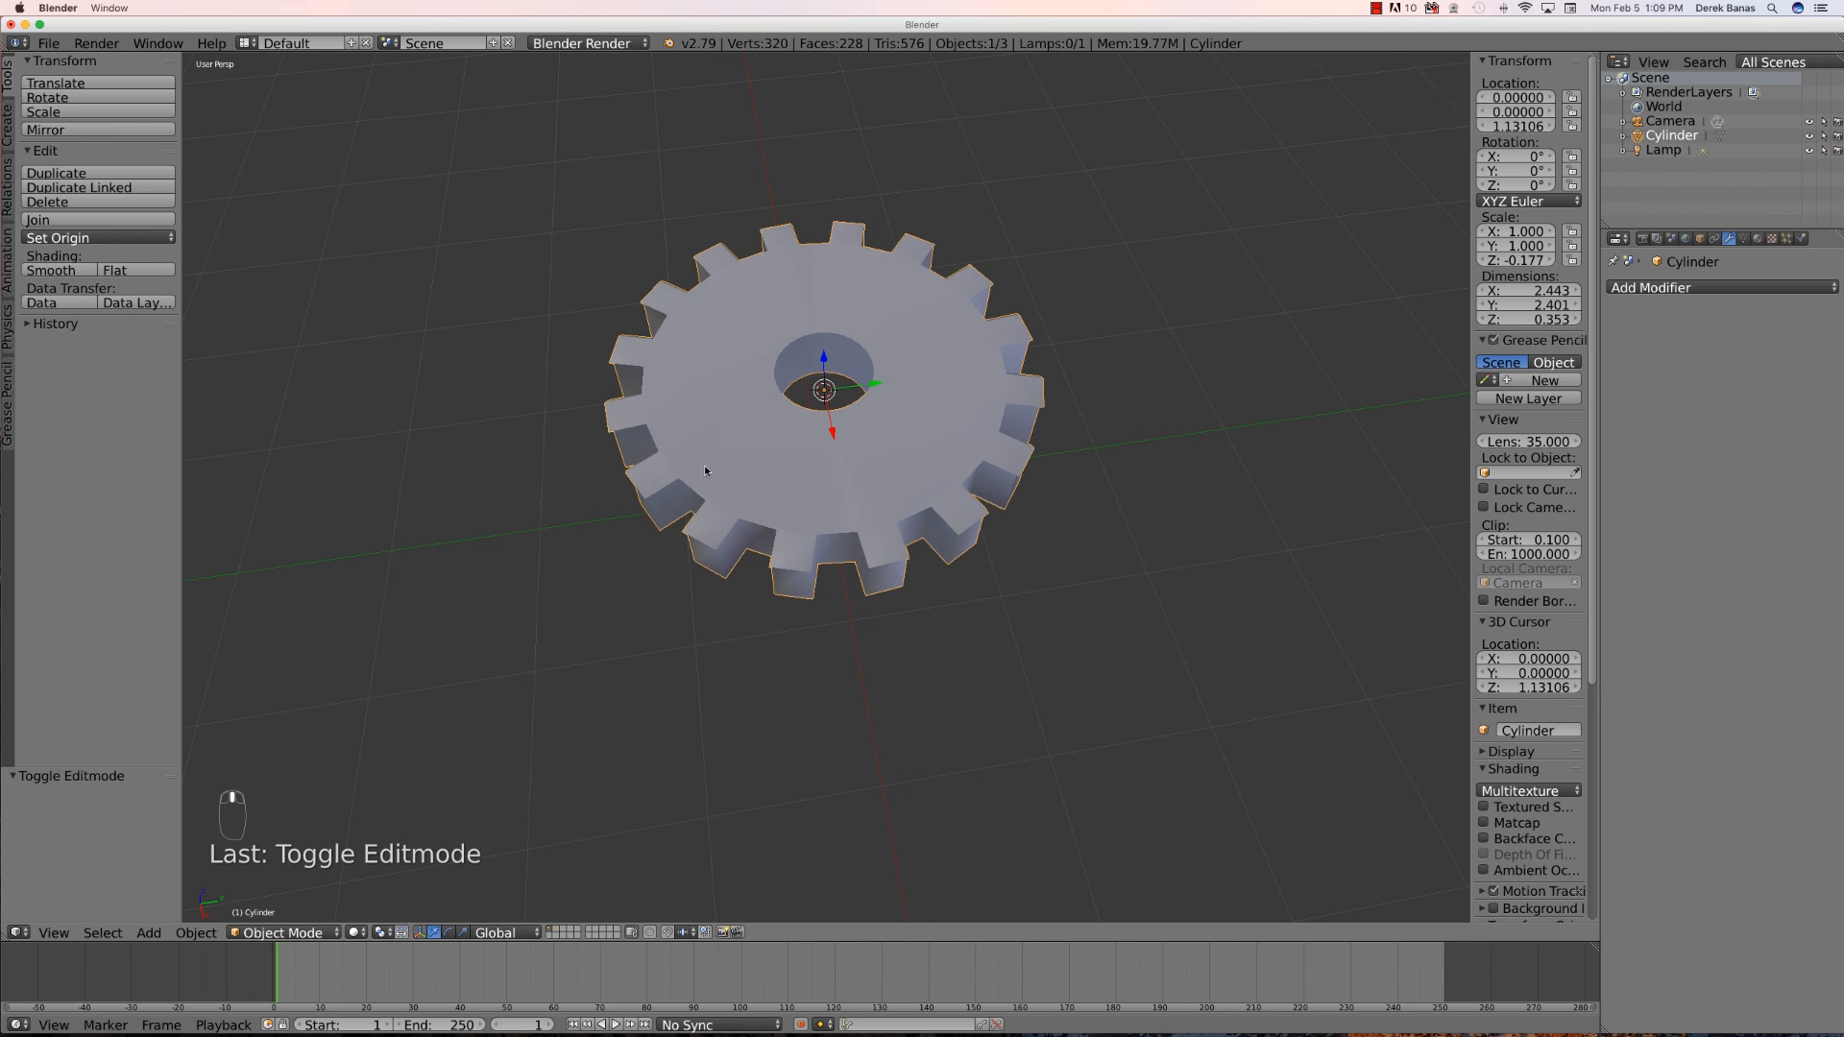
middle_drag(802, 518, 752, 512)
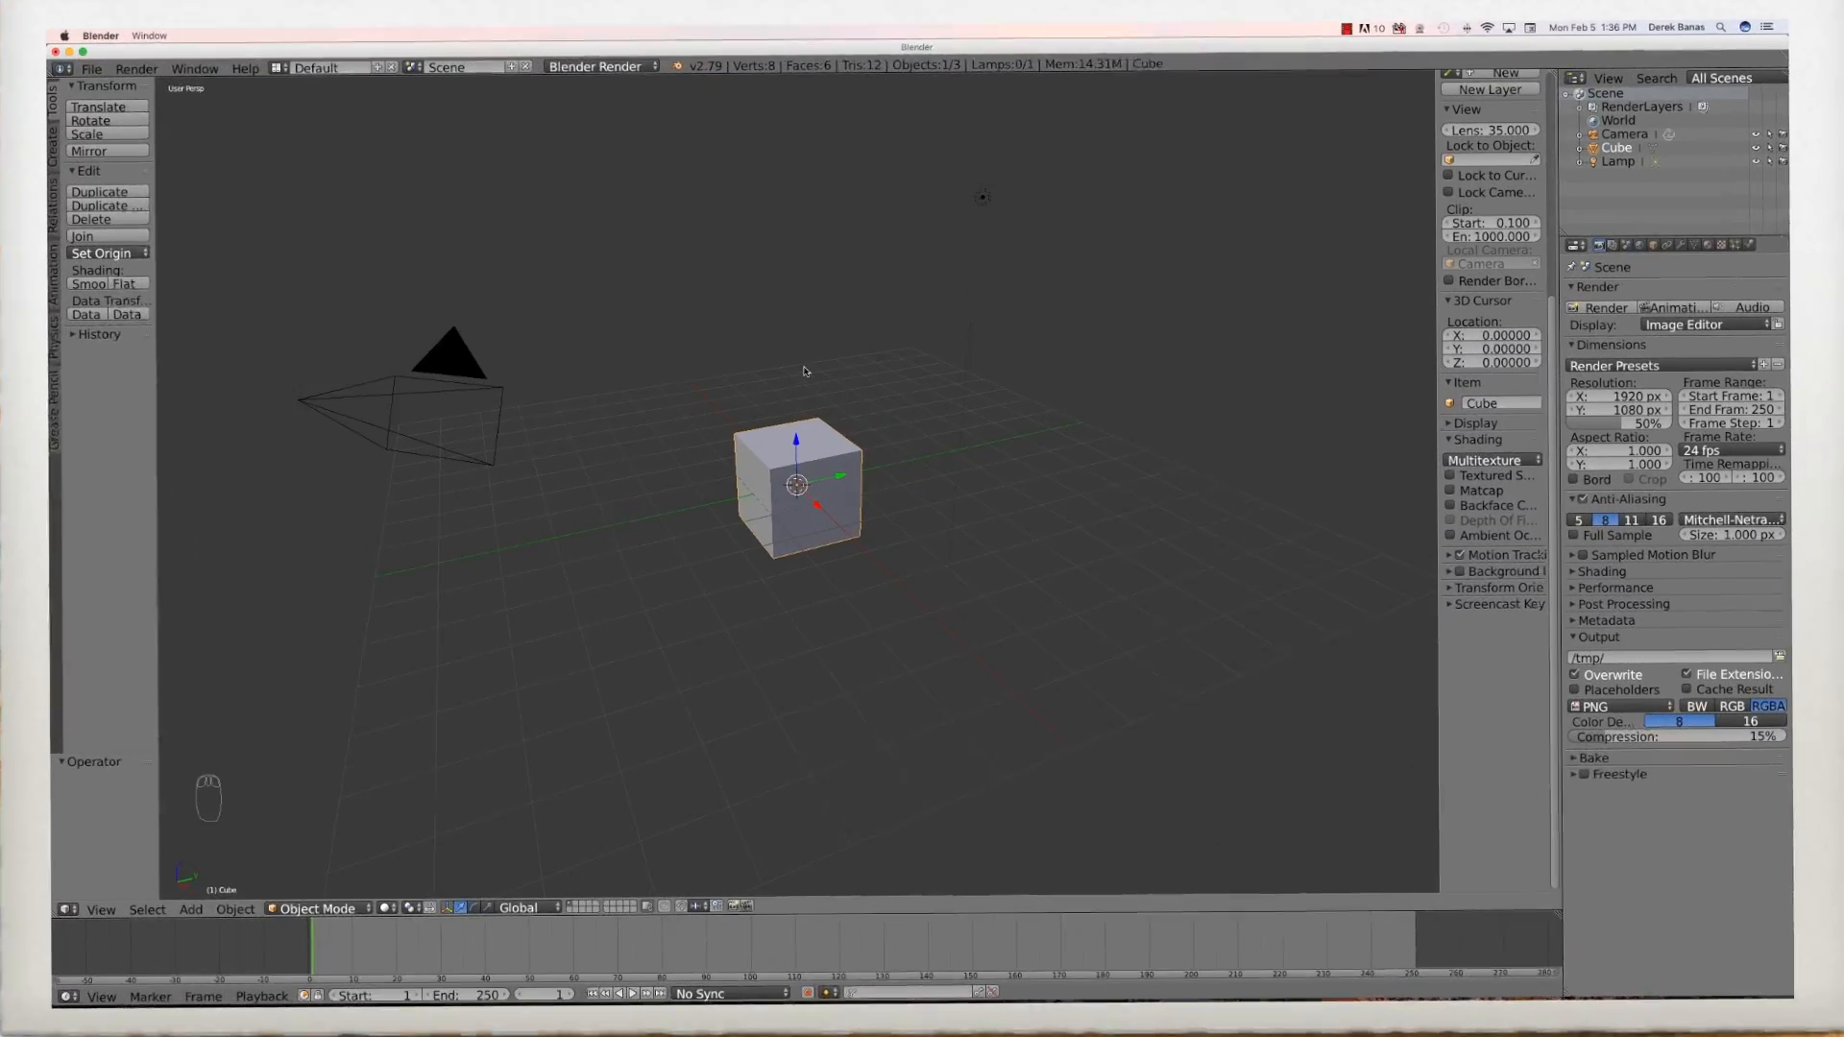
- Delete the default cube in the new scene
key(x)
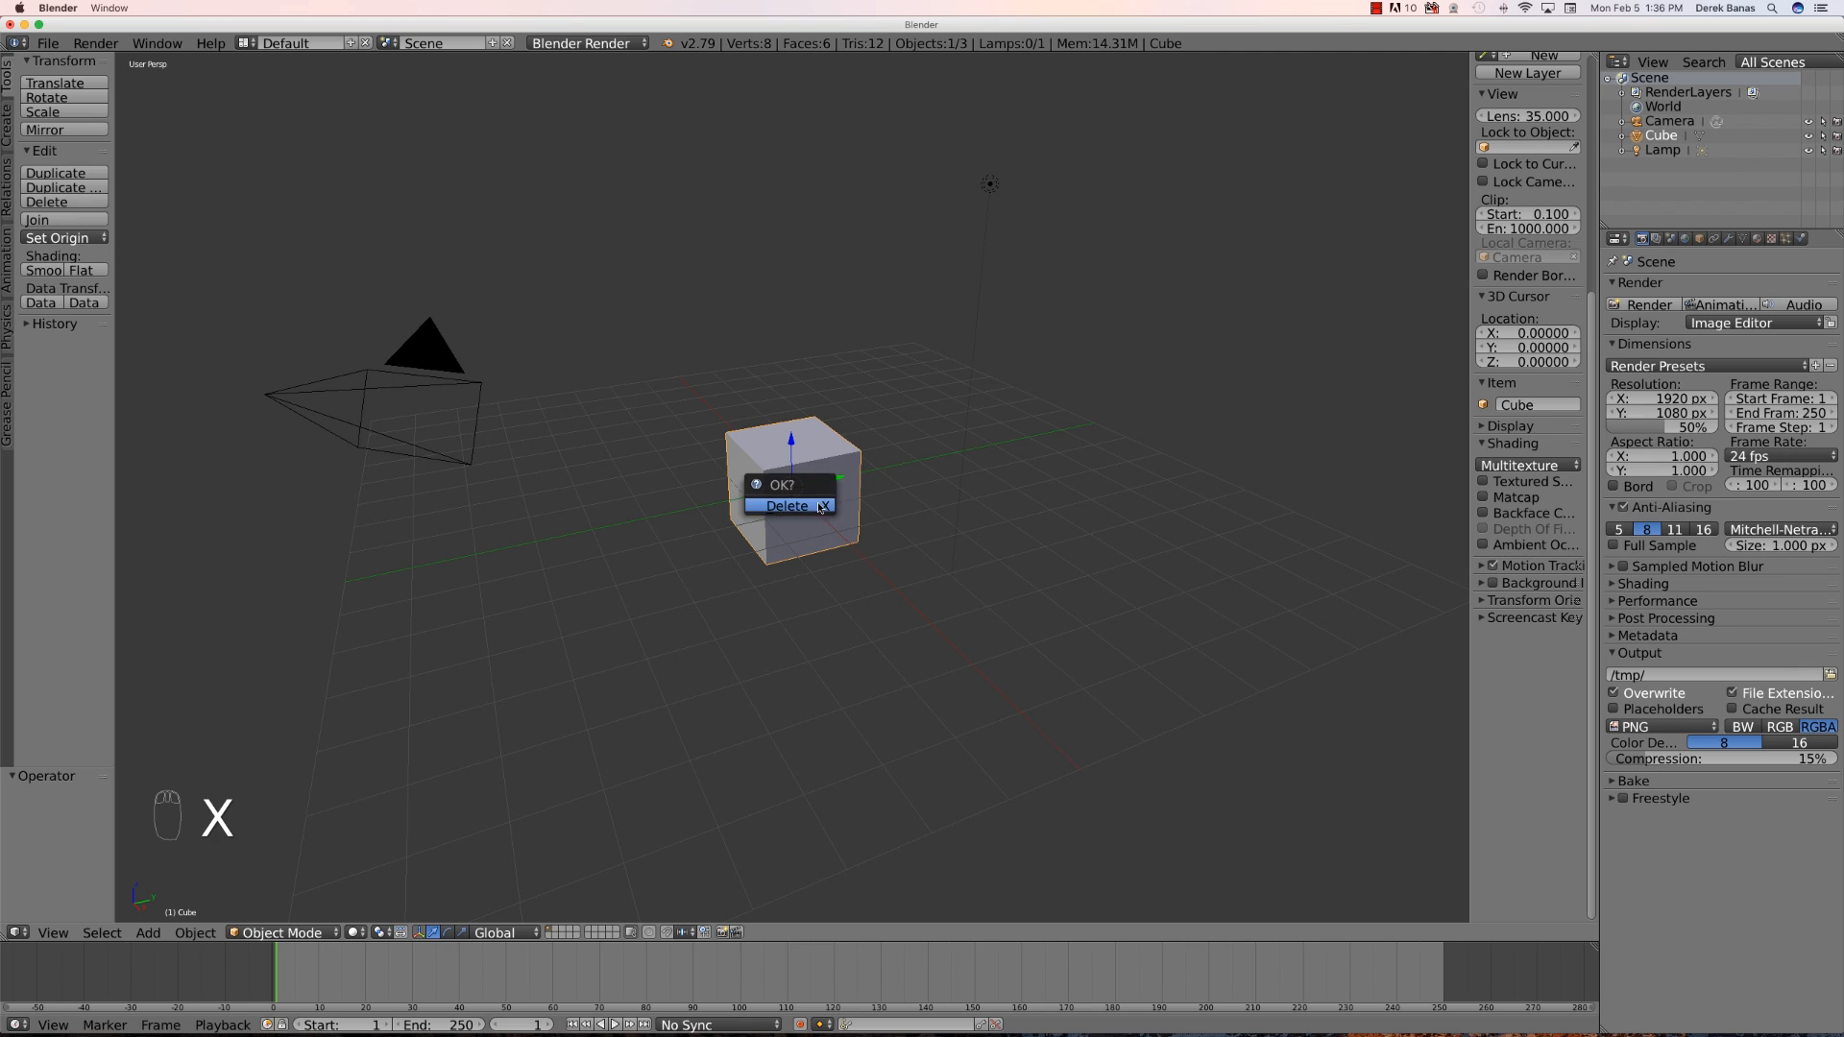
click(815, 507)
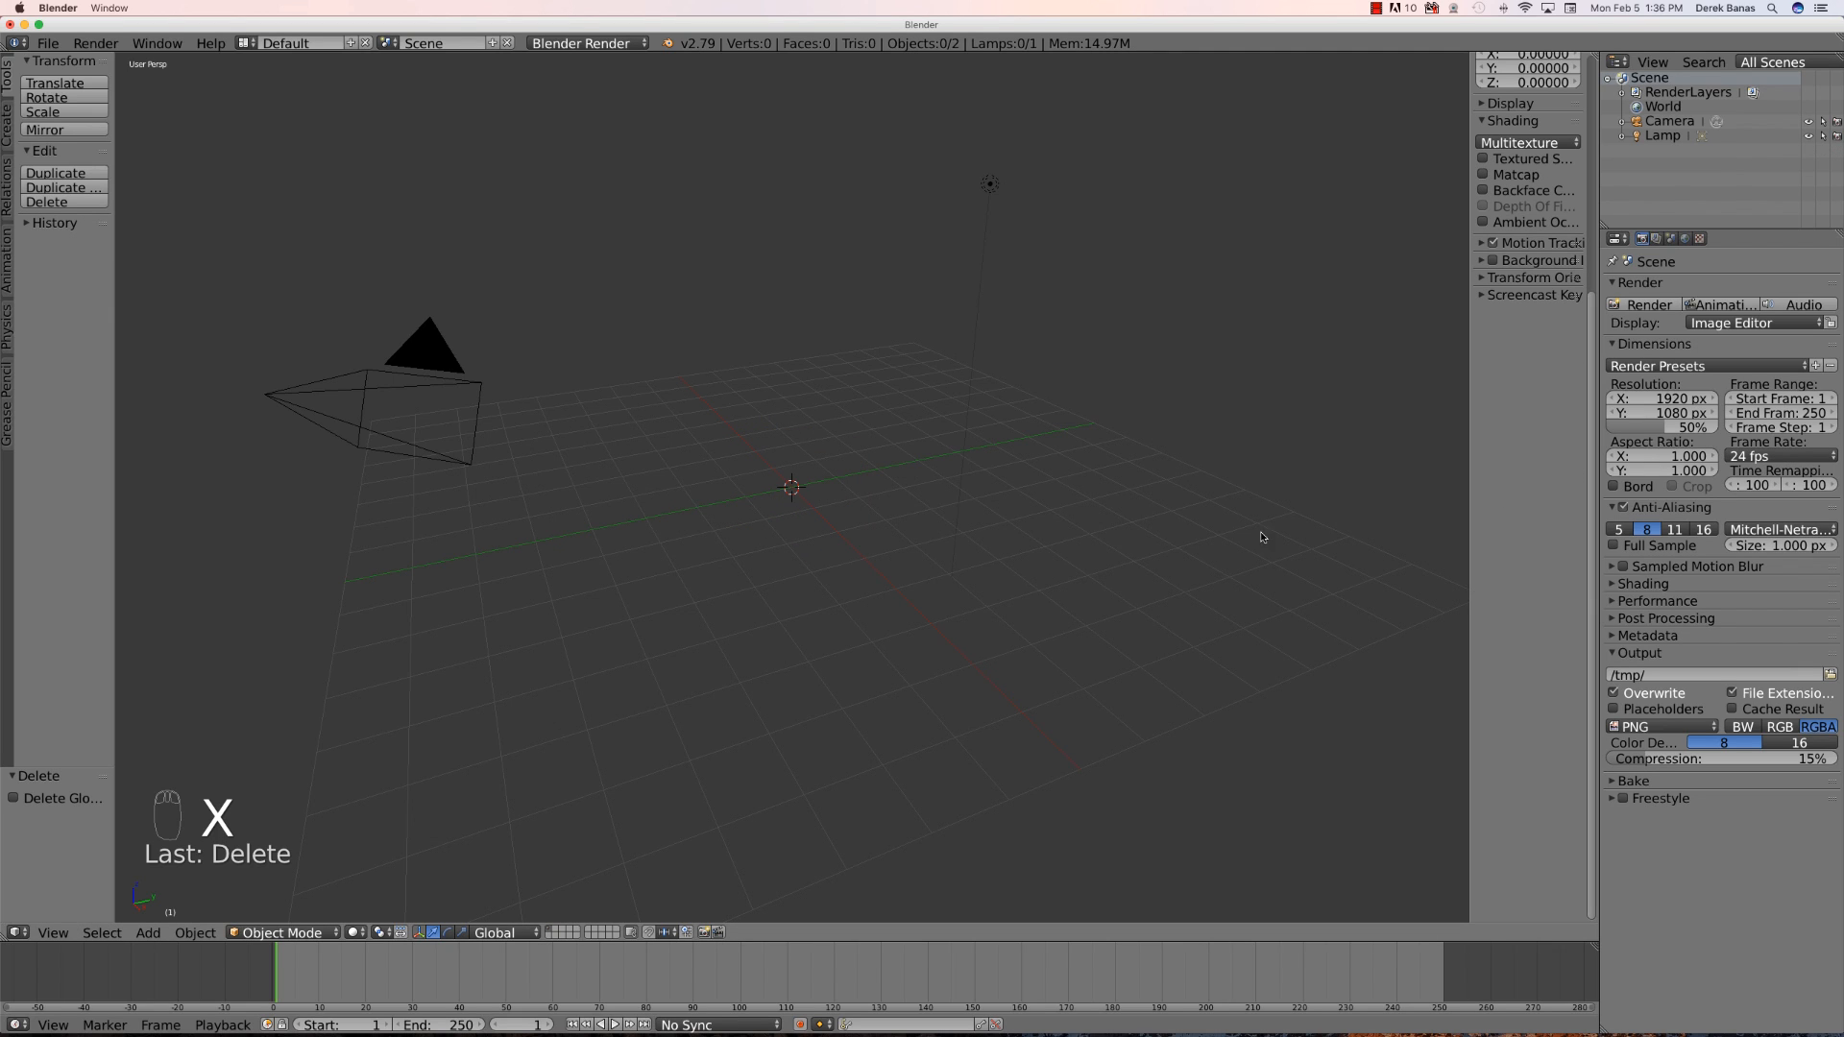
- Enable Background Images for the viewport and add a new background image slot
click(1493, 261)
drag(1470, 262, 1401, 264)
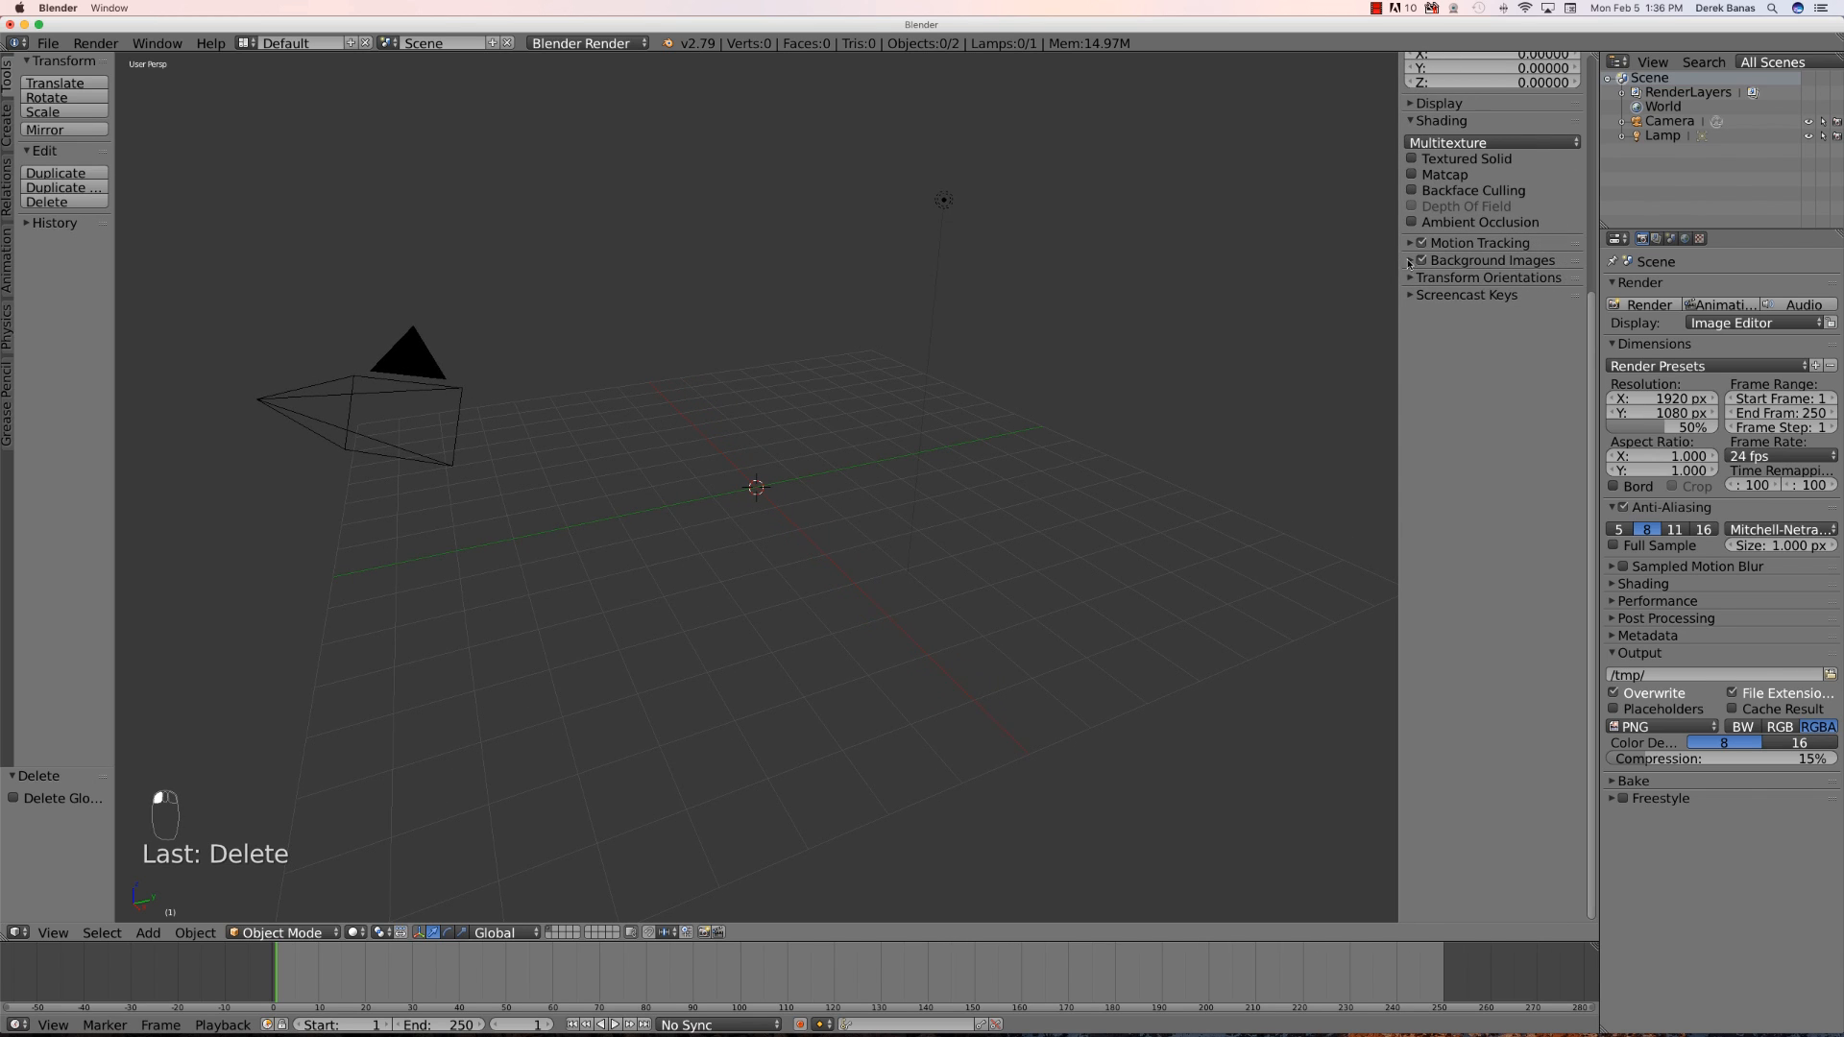
click(1411, 262)
click(1462, 284)
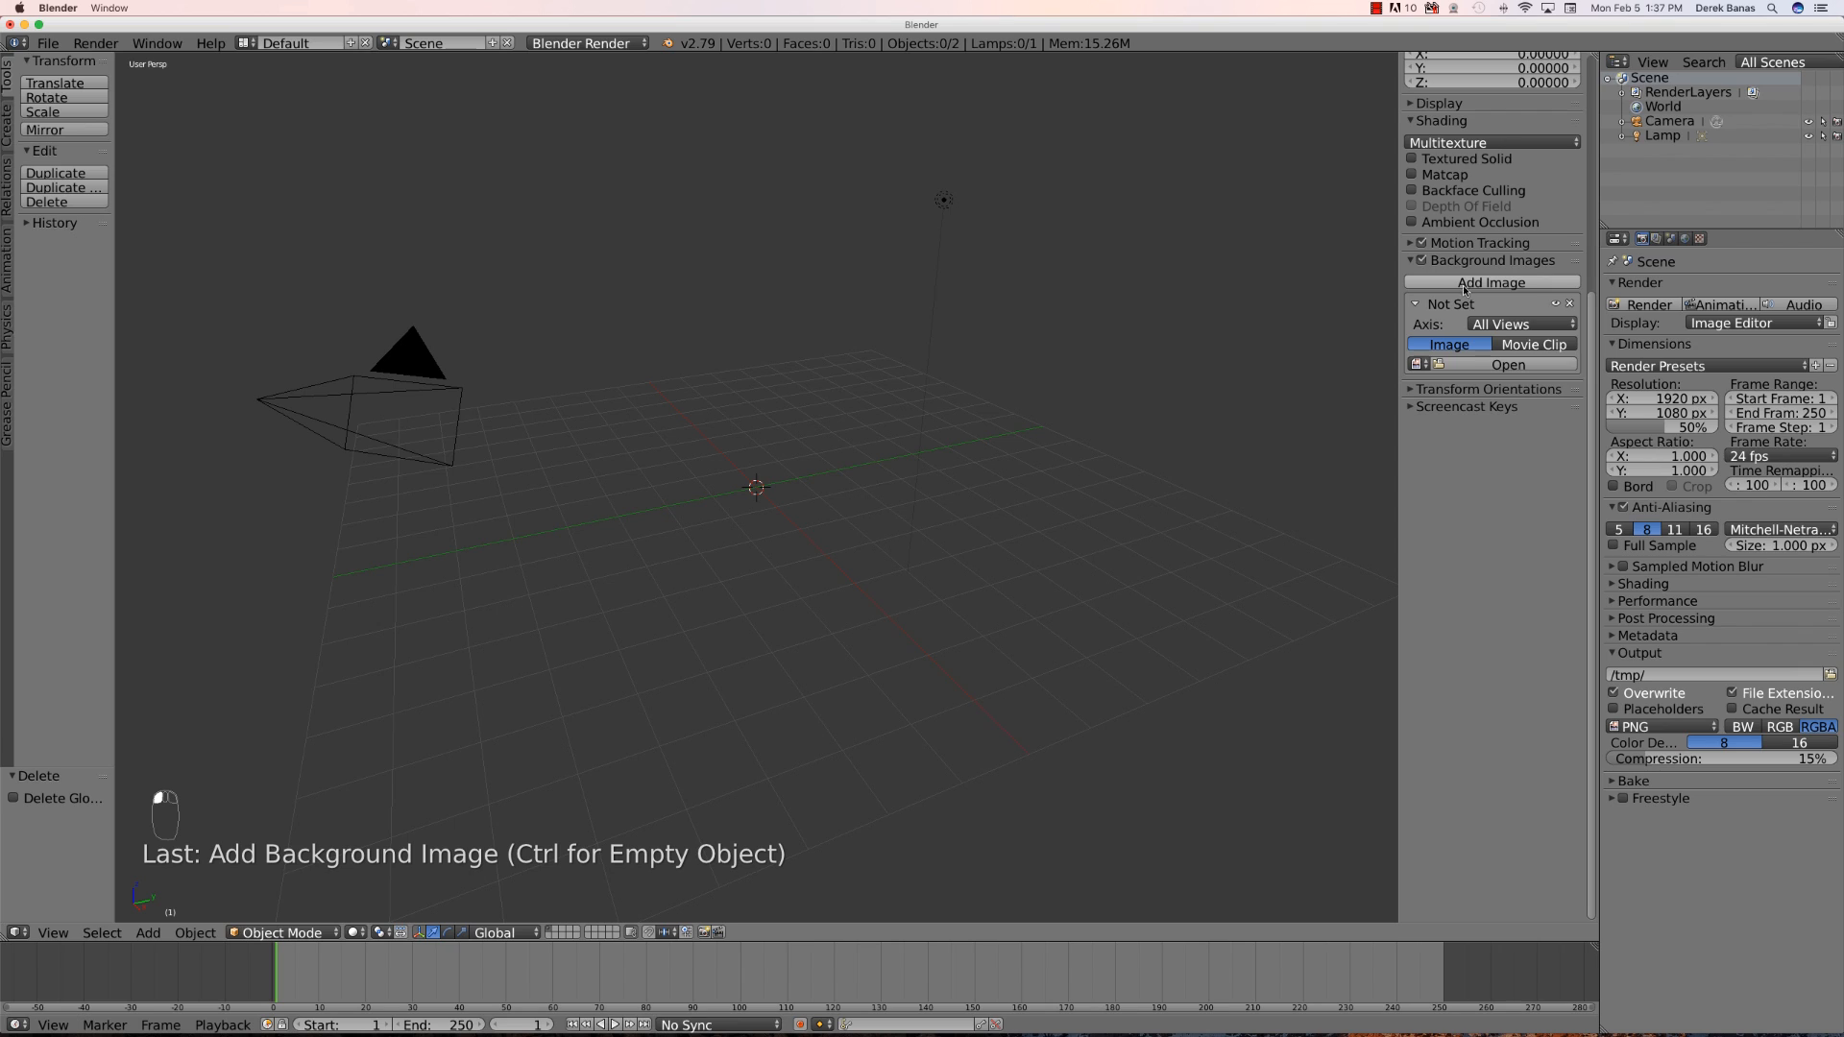
- Set the background image axis to Right and open Shepherd-Side.jpg as the reference image
click(1508, 325)
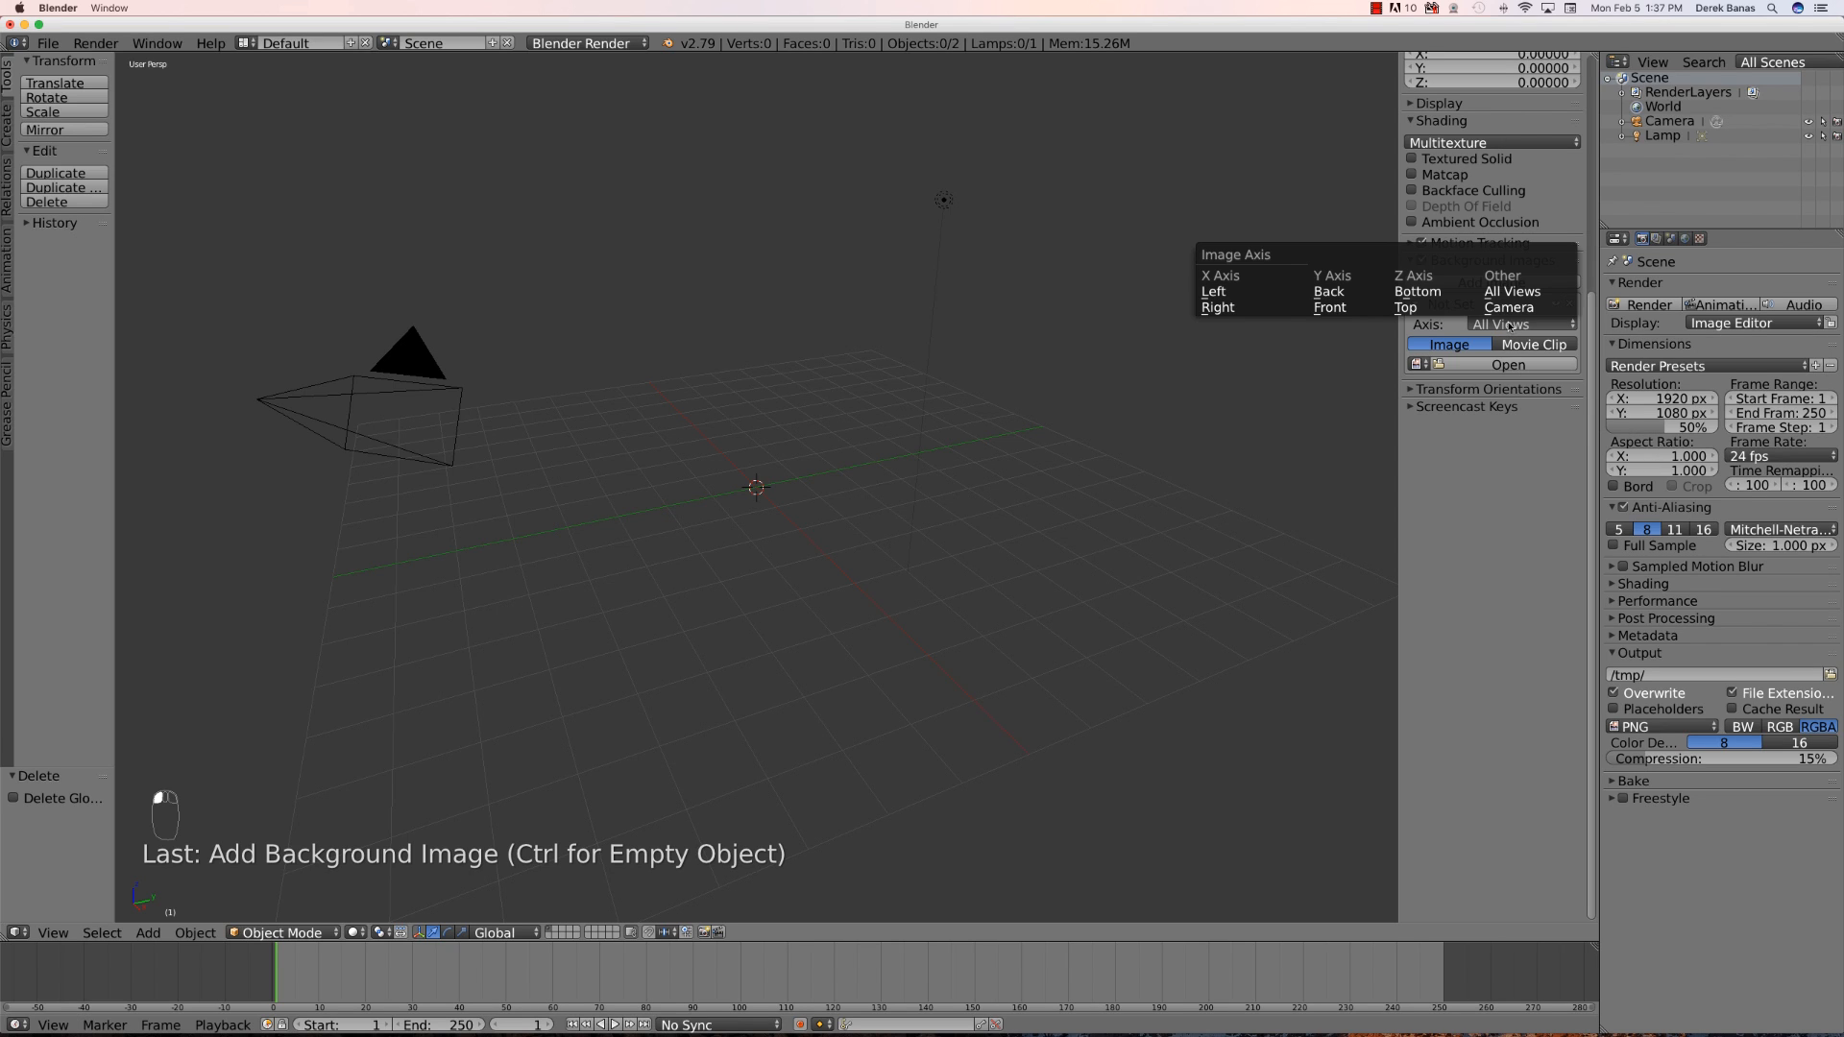
click(1255, 307)
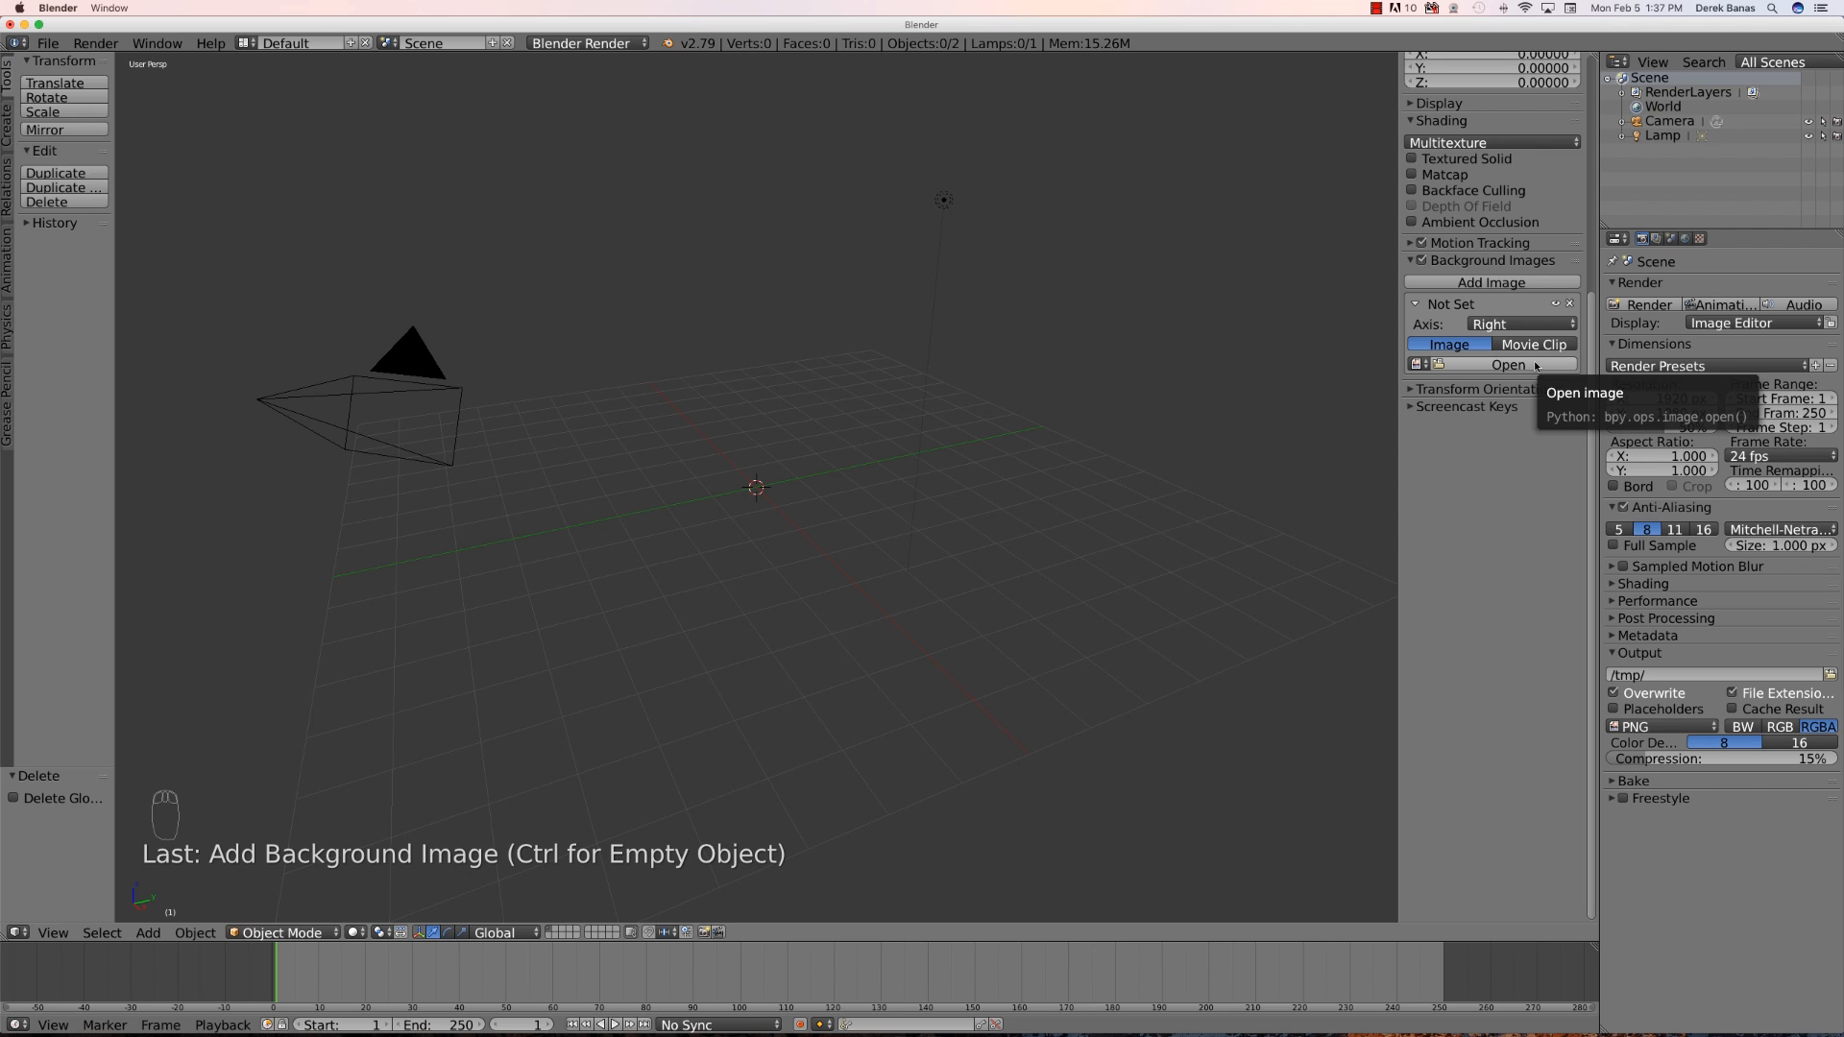
click(1509, 365)
double_click(286, 388)
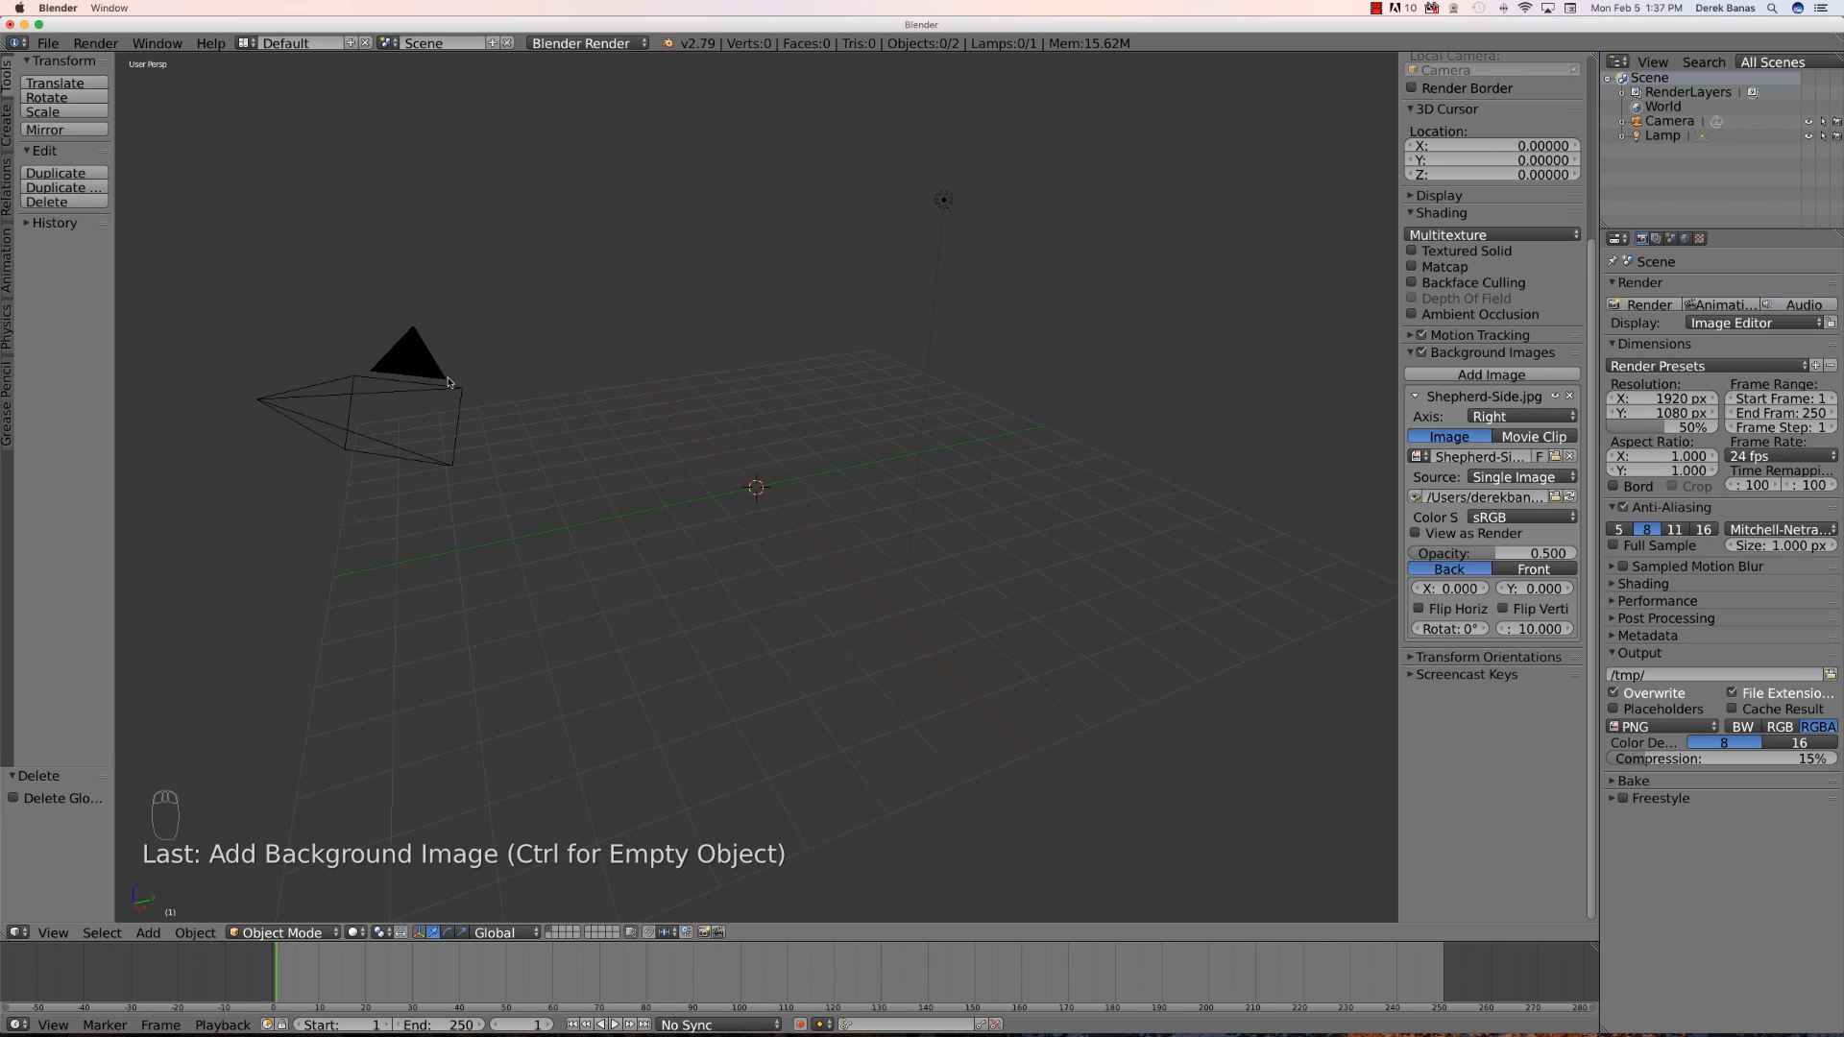
- Switch to right orthographic view over the dog reference and add a plane at the center
key(KP_3)
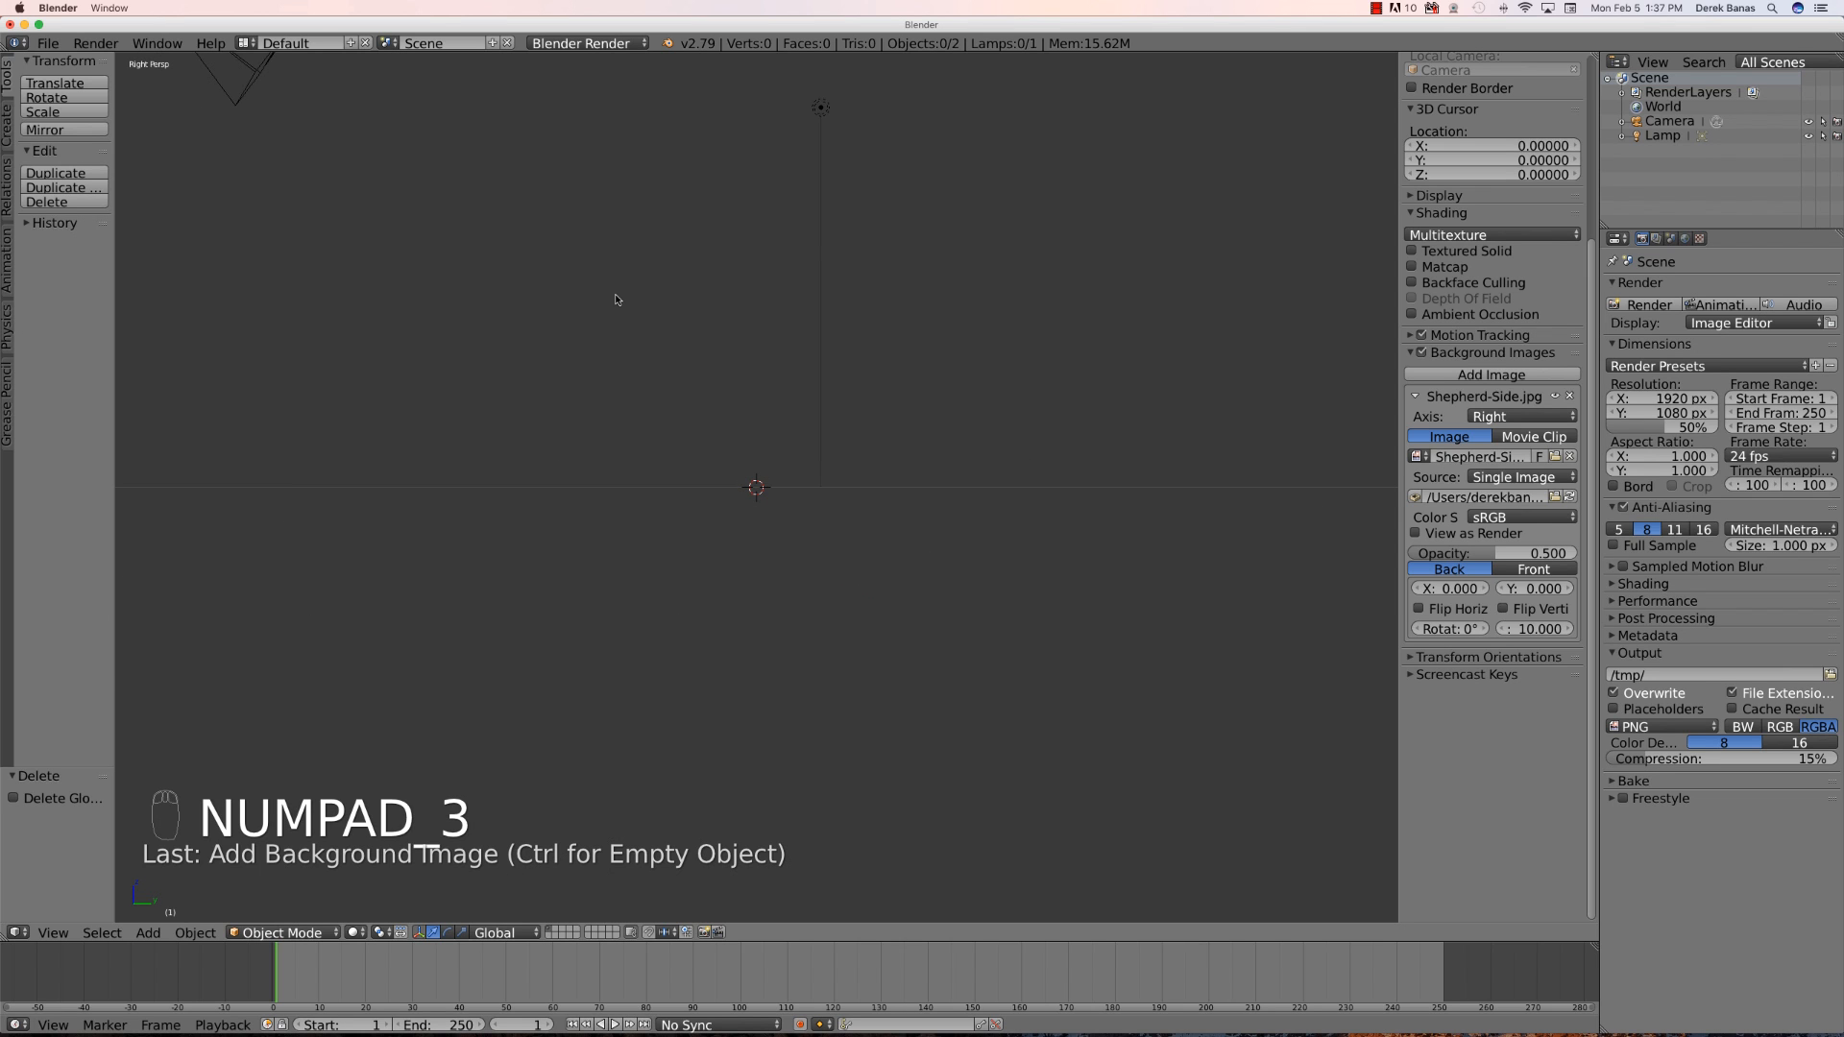
key(KP_5)
scroll(638, 438, up, 5)
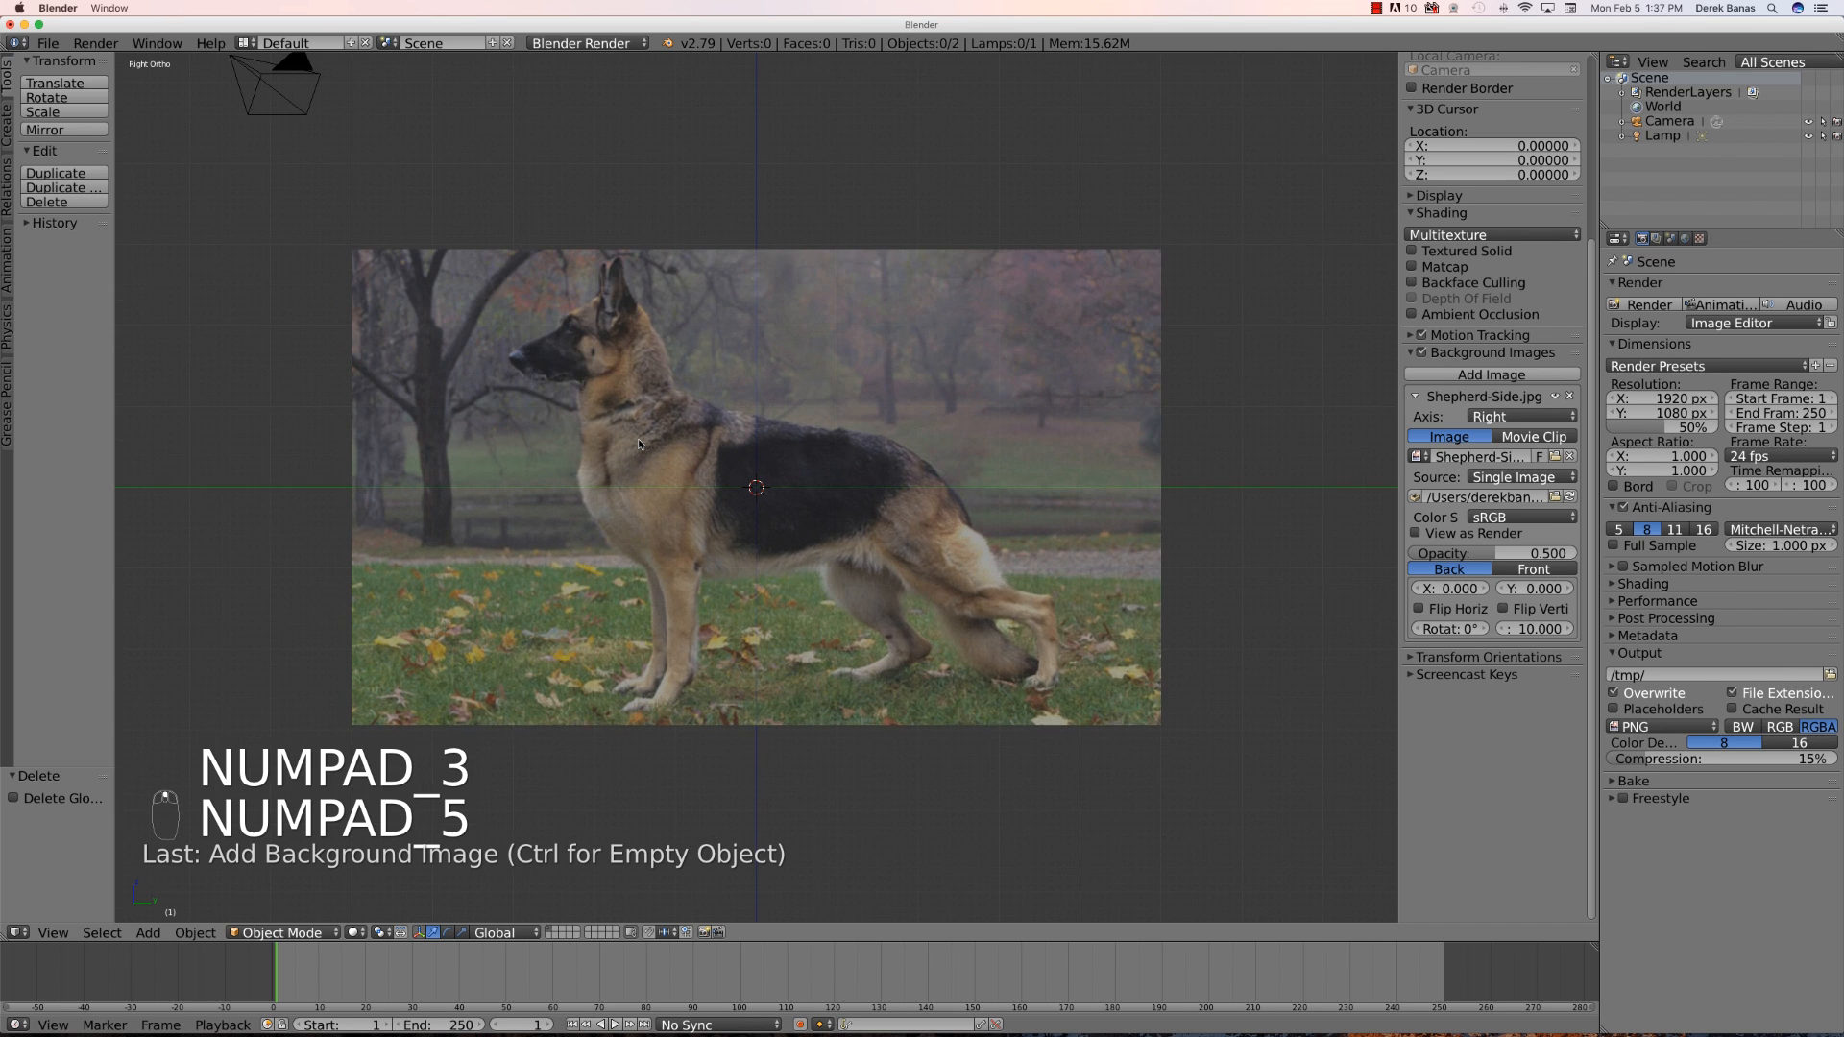
scroll(638, 438, up, 1)
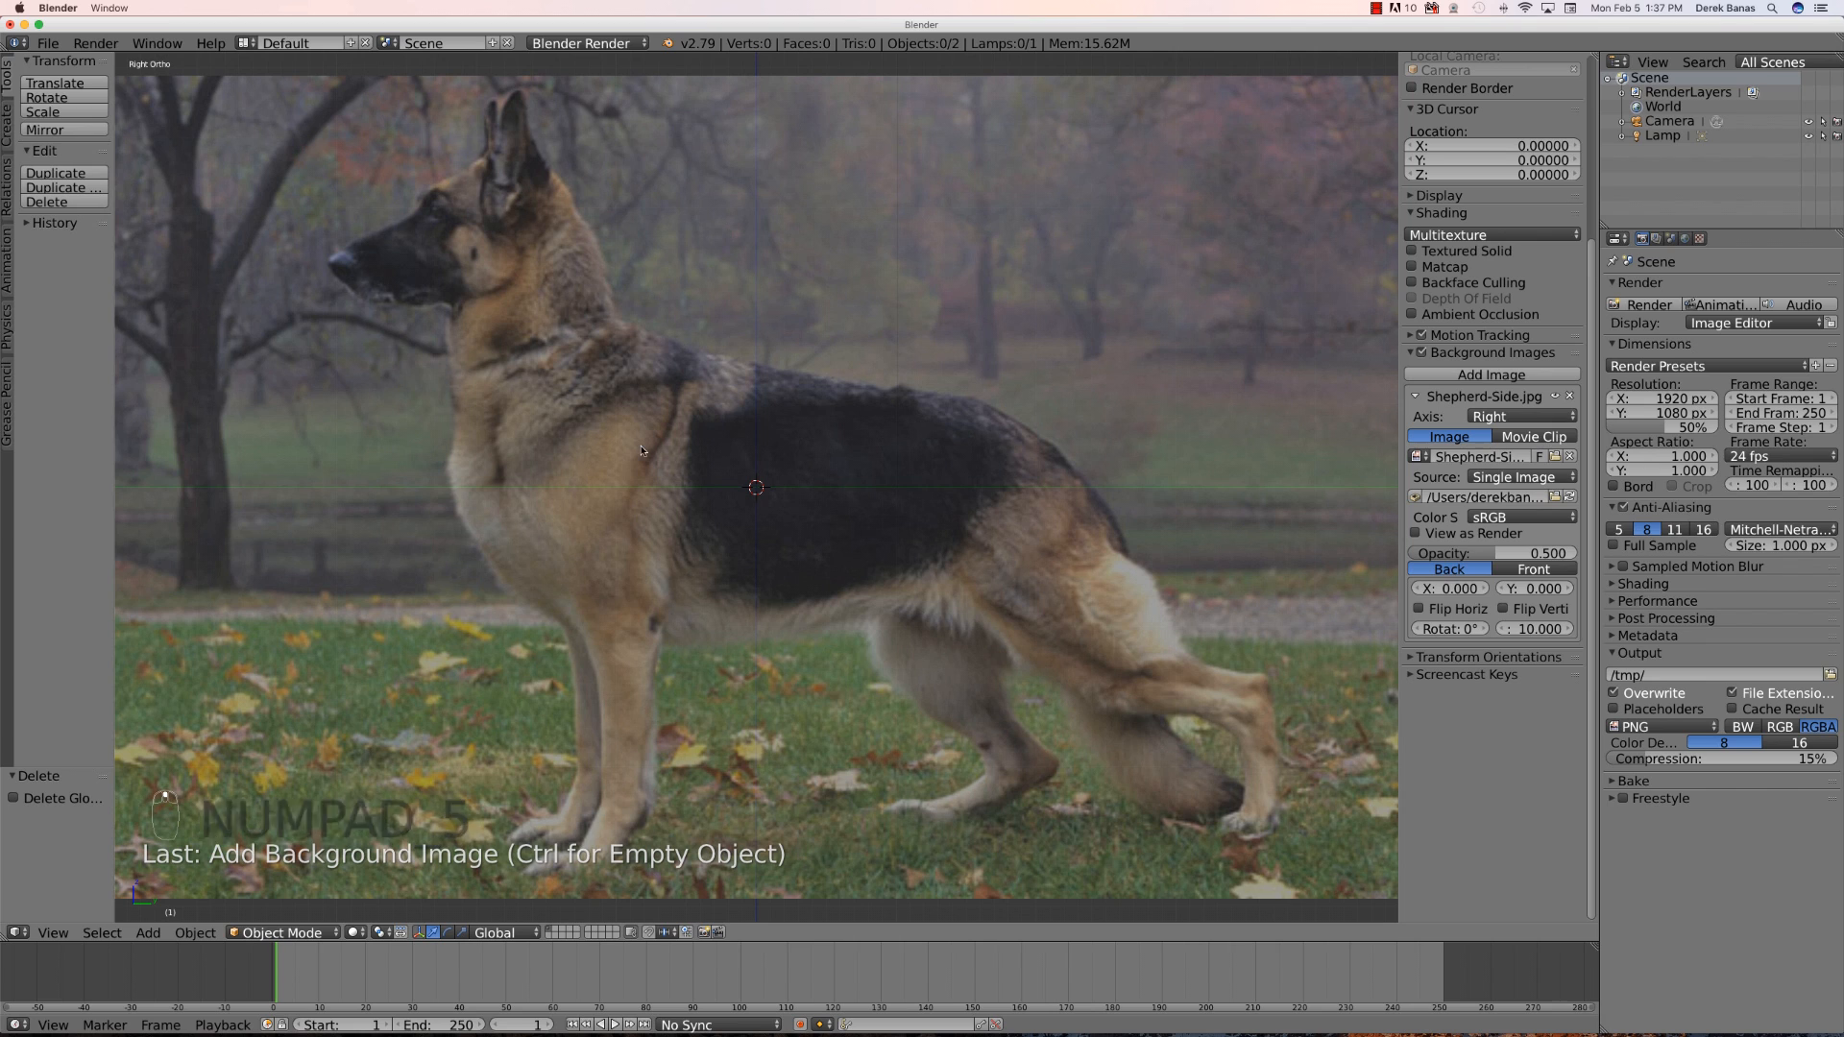
click(1411, 355)
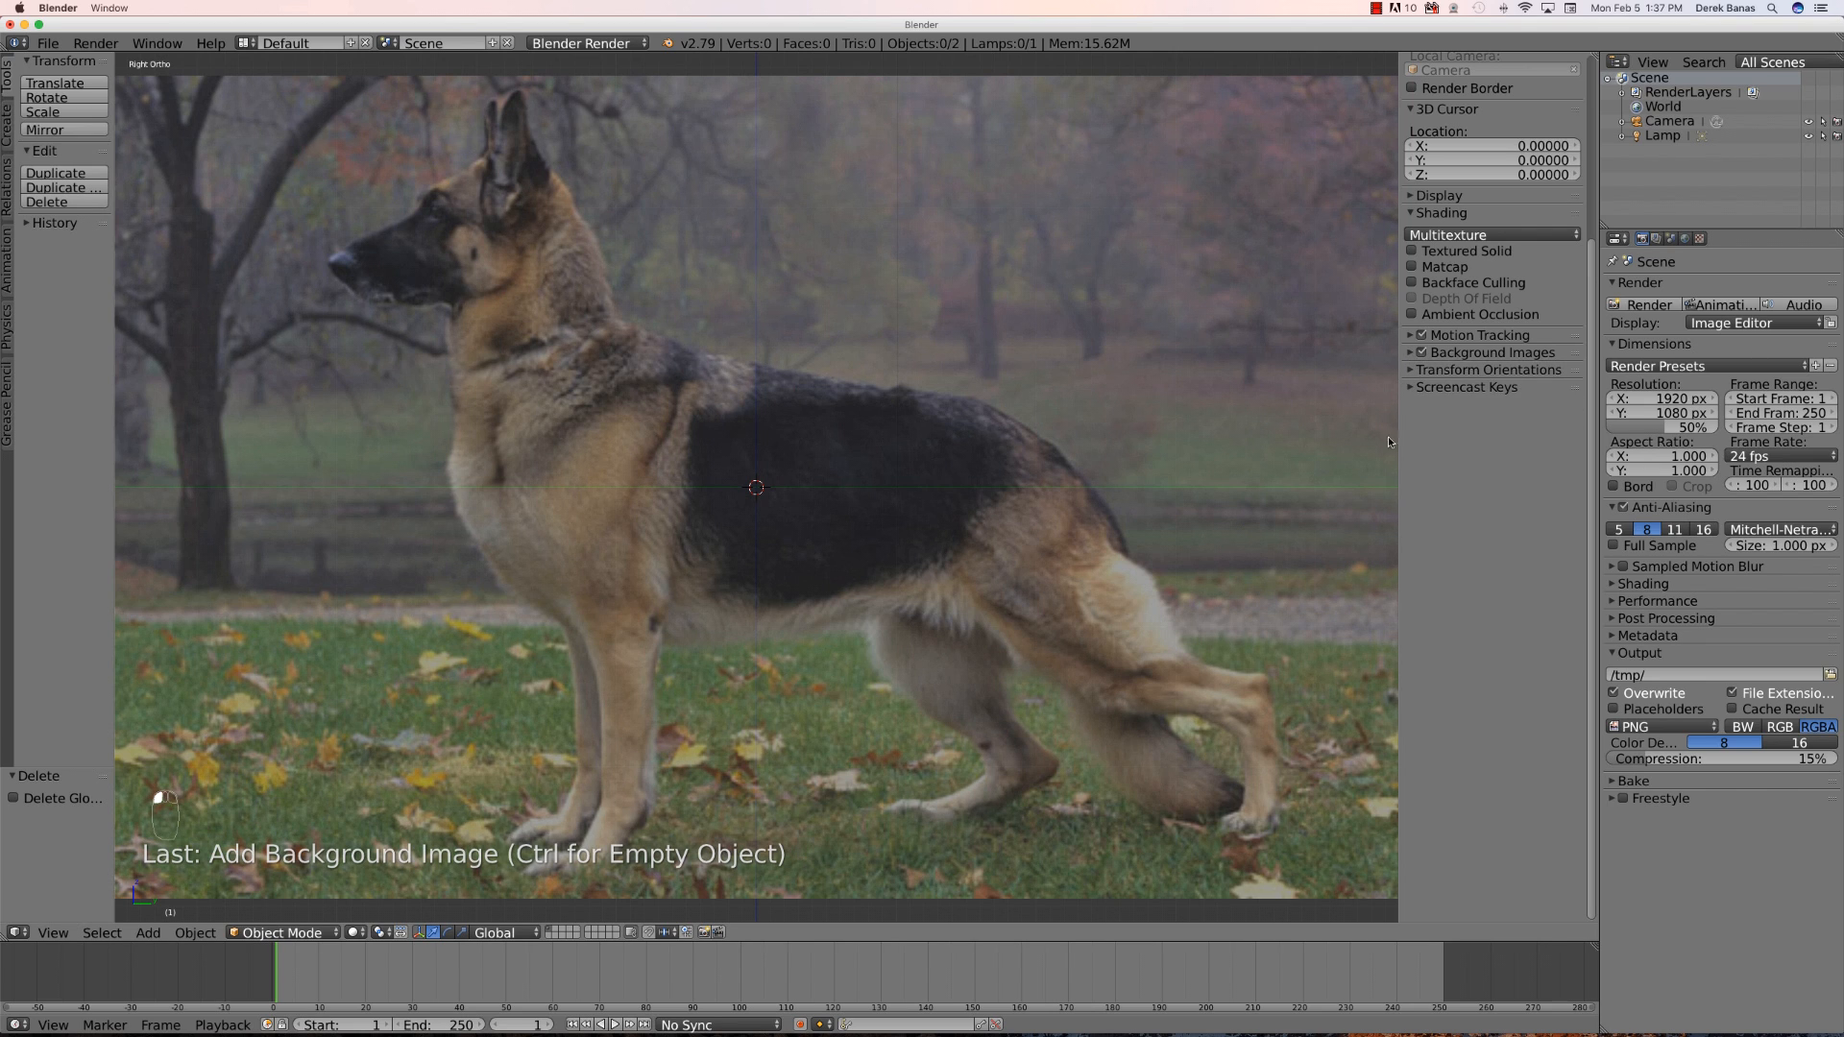
scroll(1525, 215, up, 5)
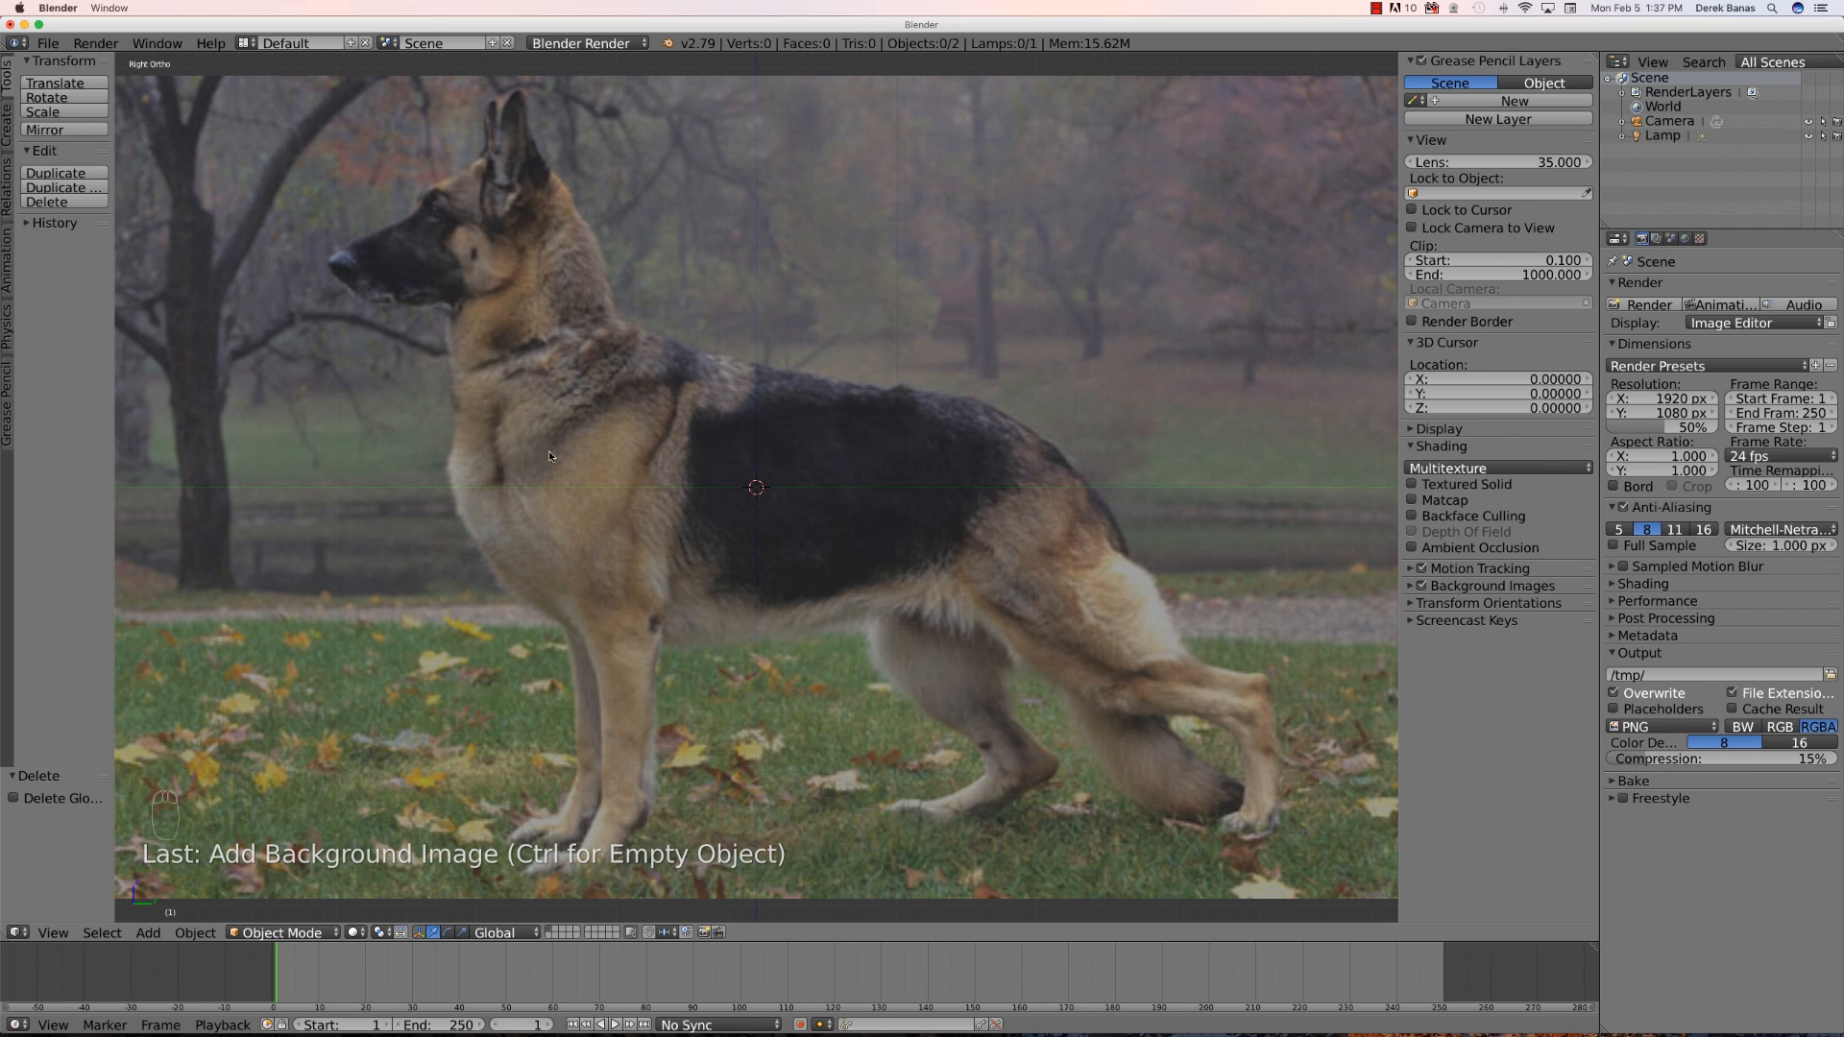
key(shift+a)
mouse_move(576, 434)
click(684, 434)
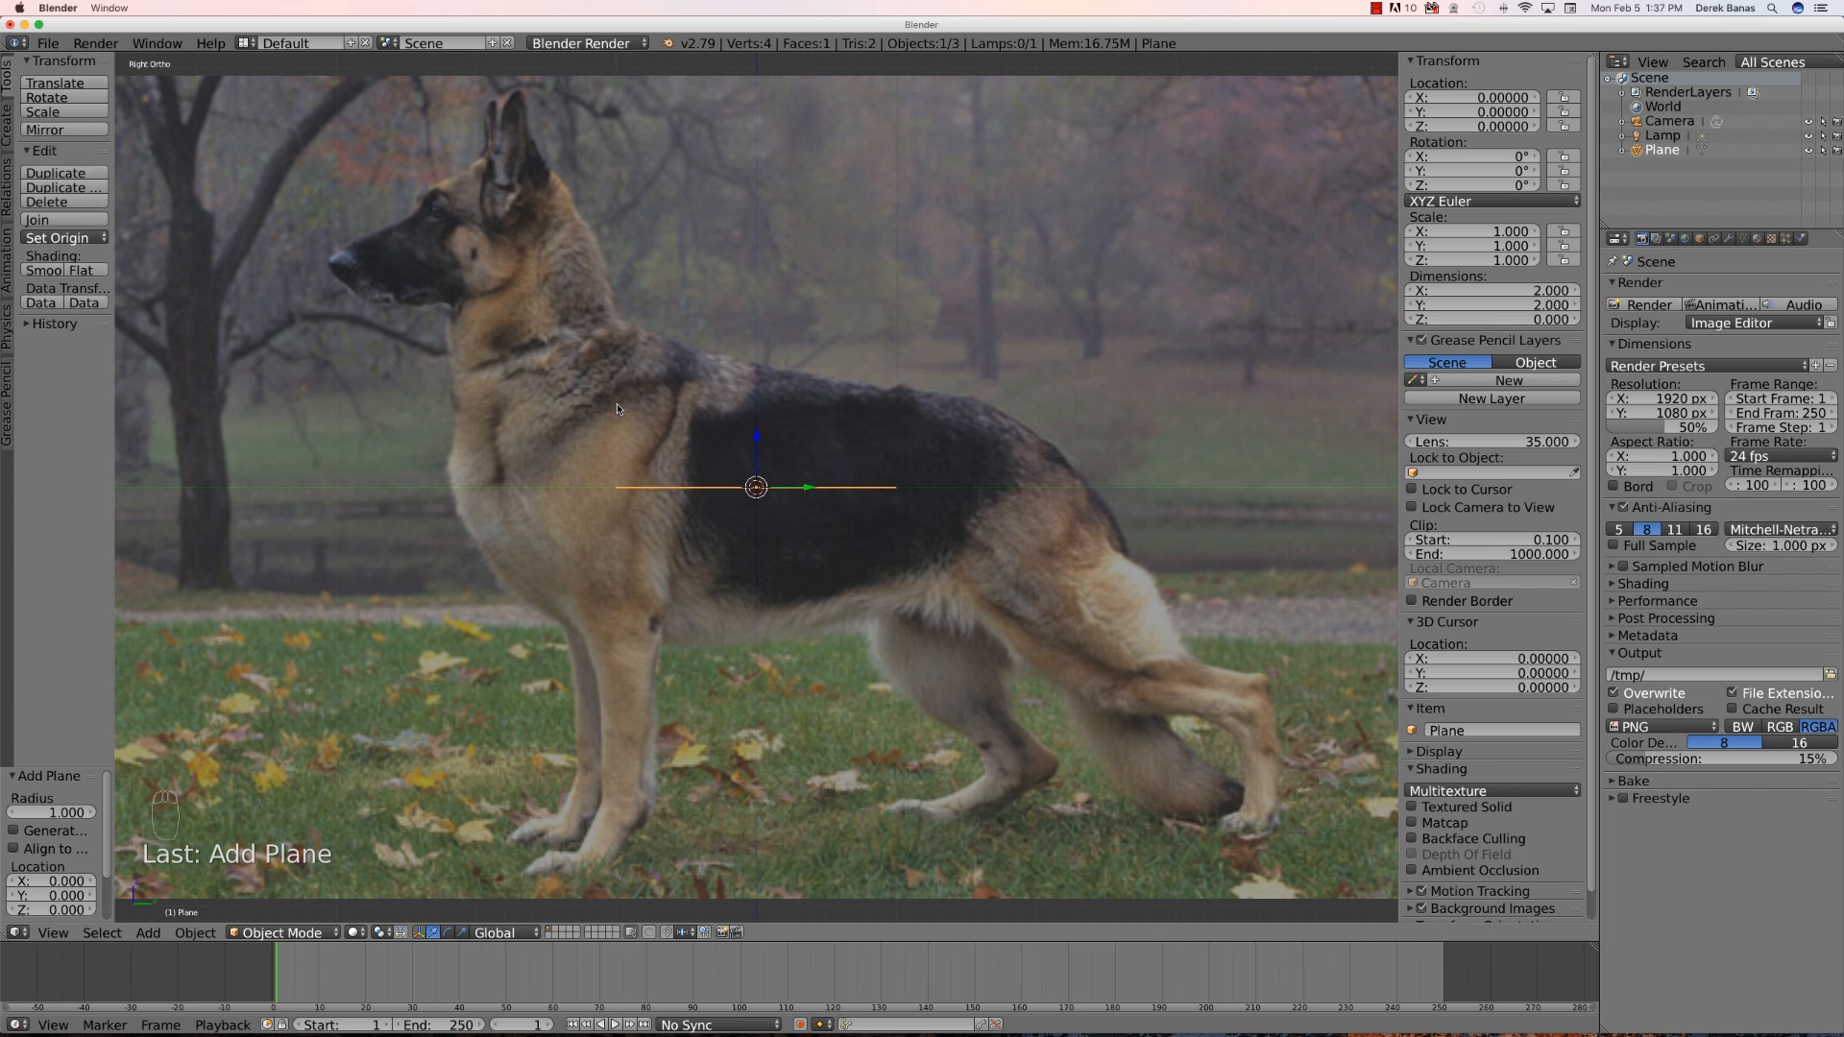
- Rotate the plane 90° about the Y axis and move it over the dog's chest
key(r)
key(y)
key(9)
key(0)
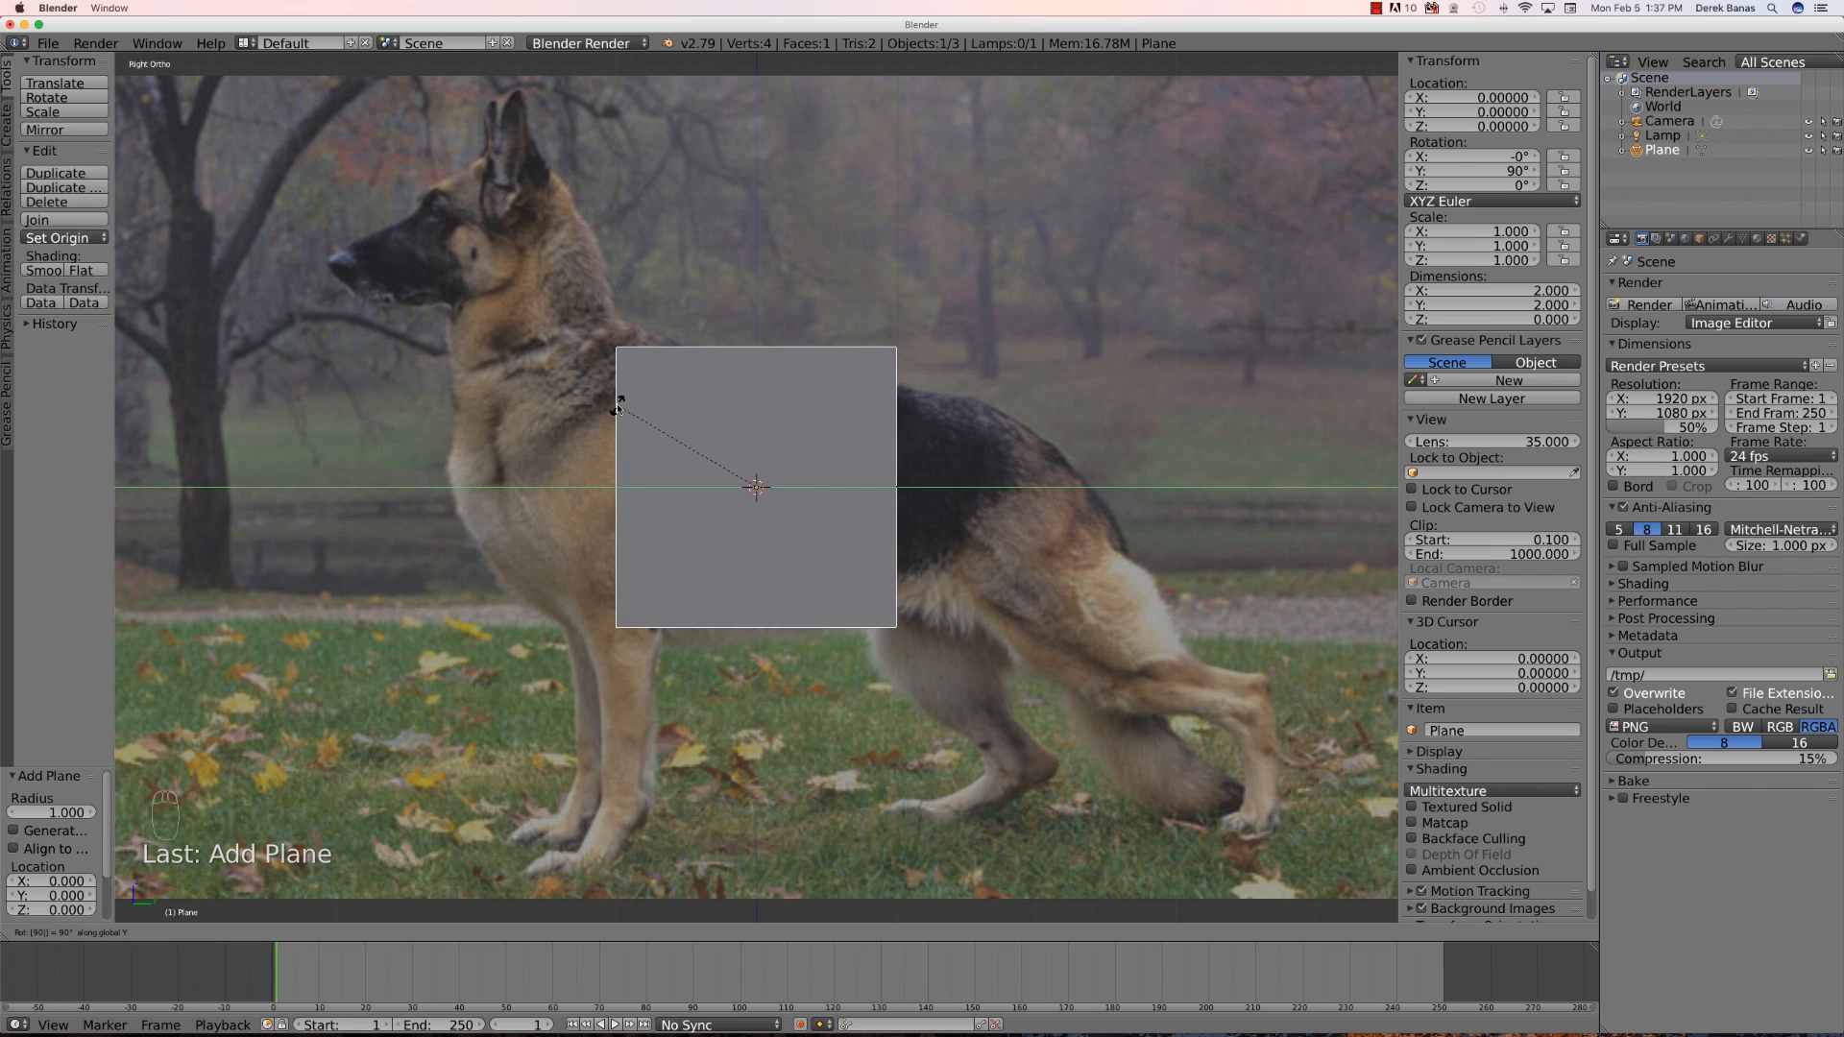
key(Return)
click(735, 385)
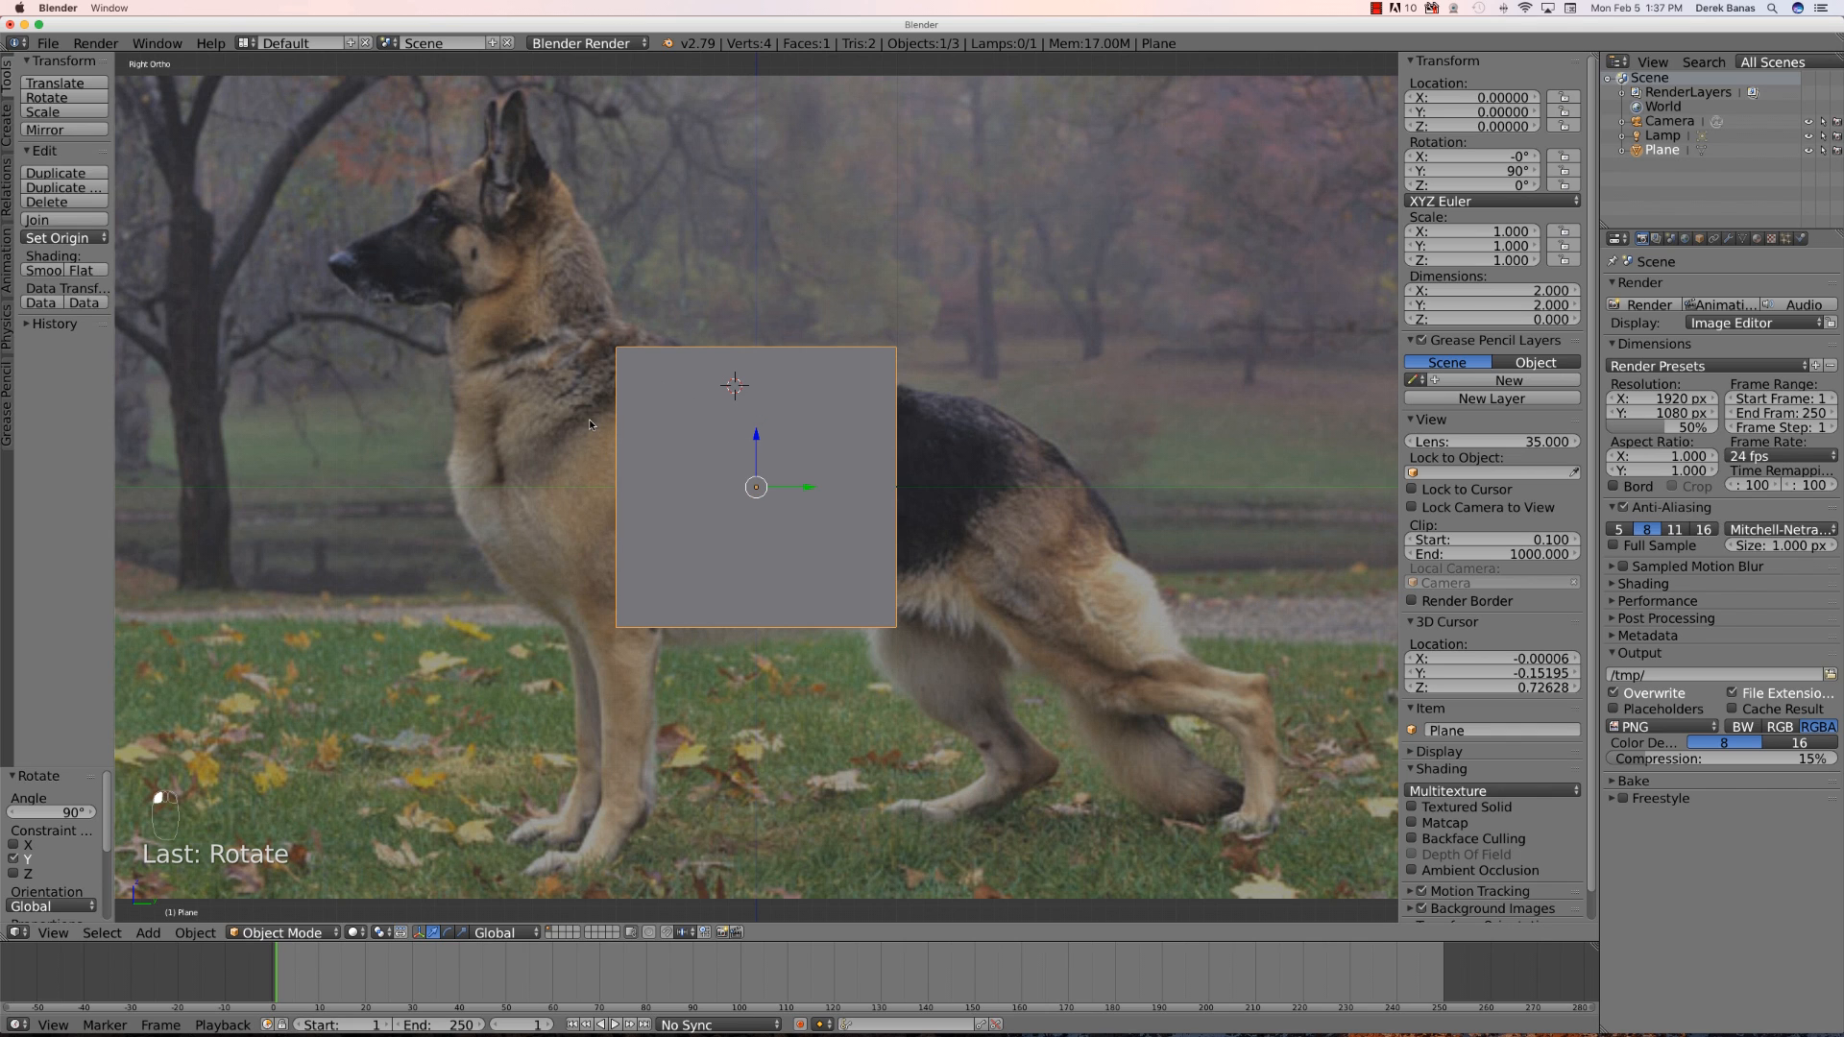
key(g)
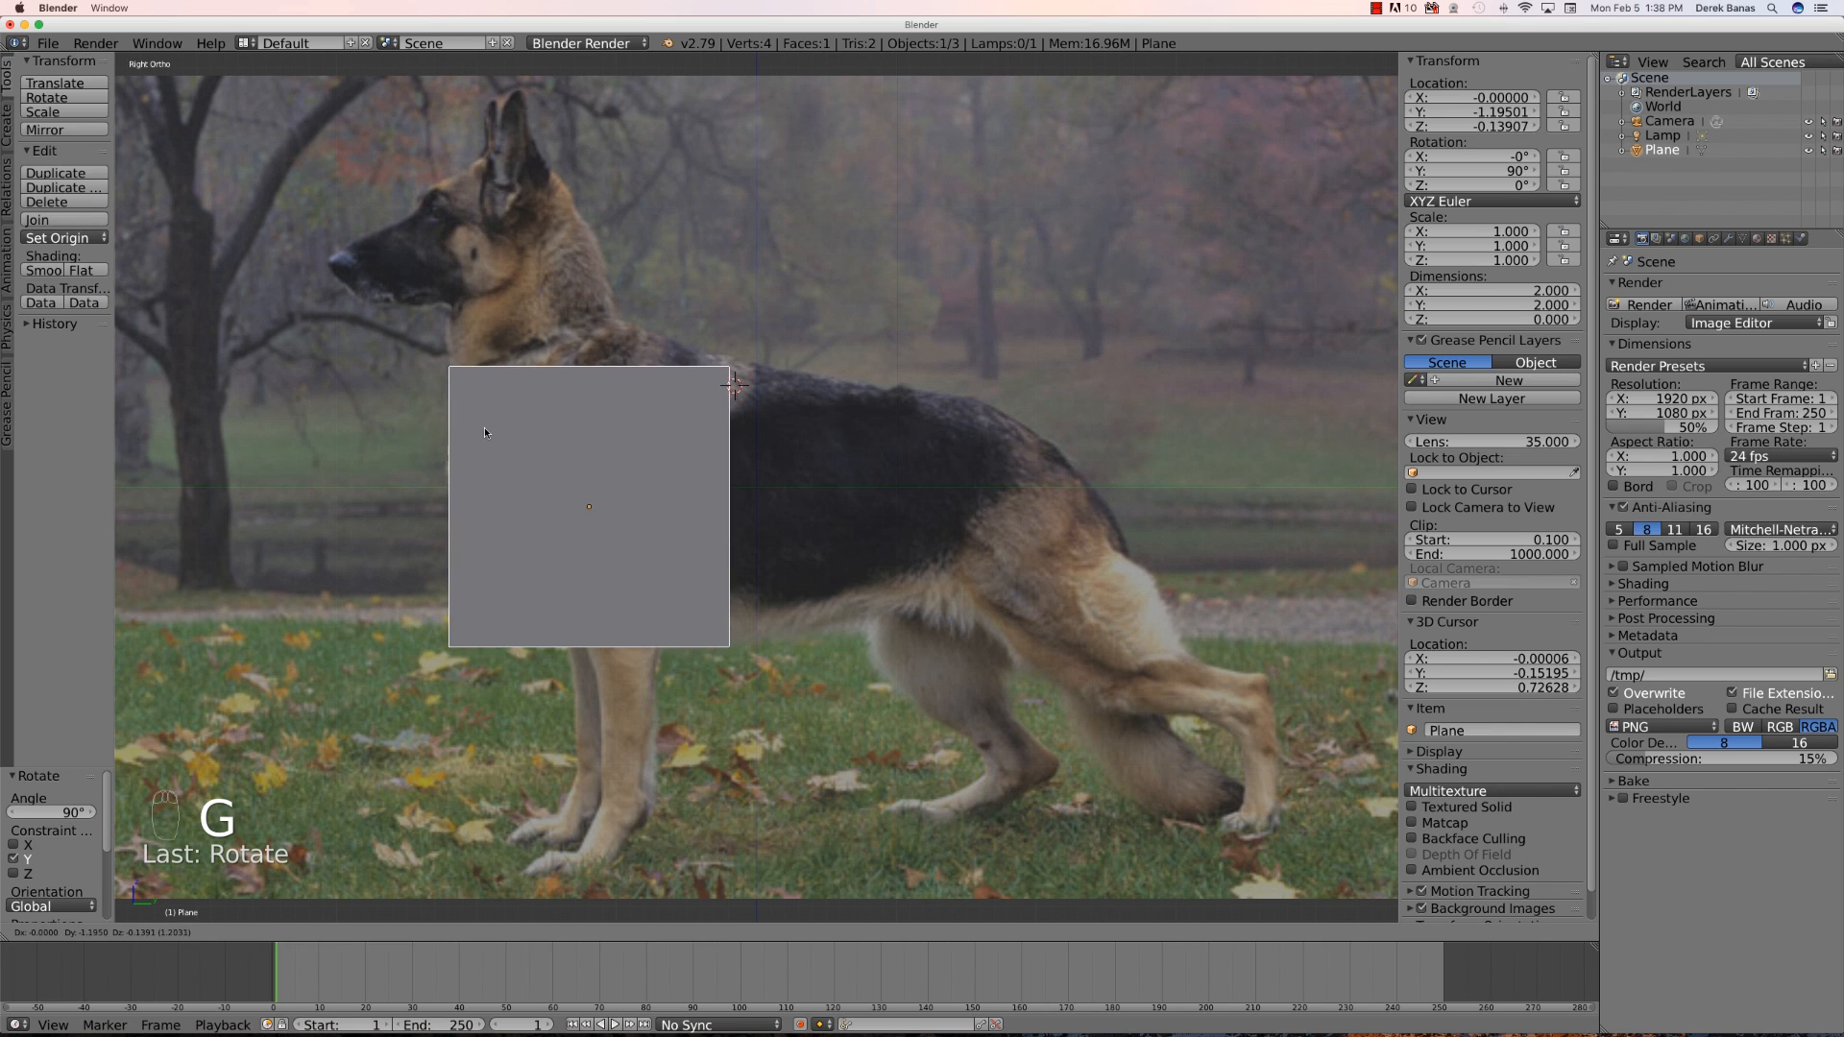
click(488, 432)
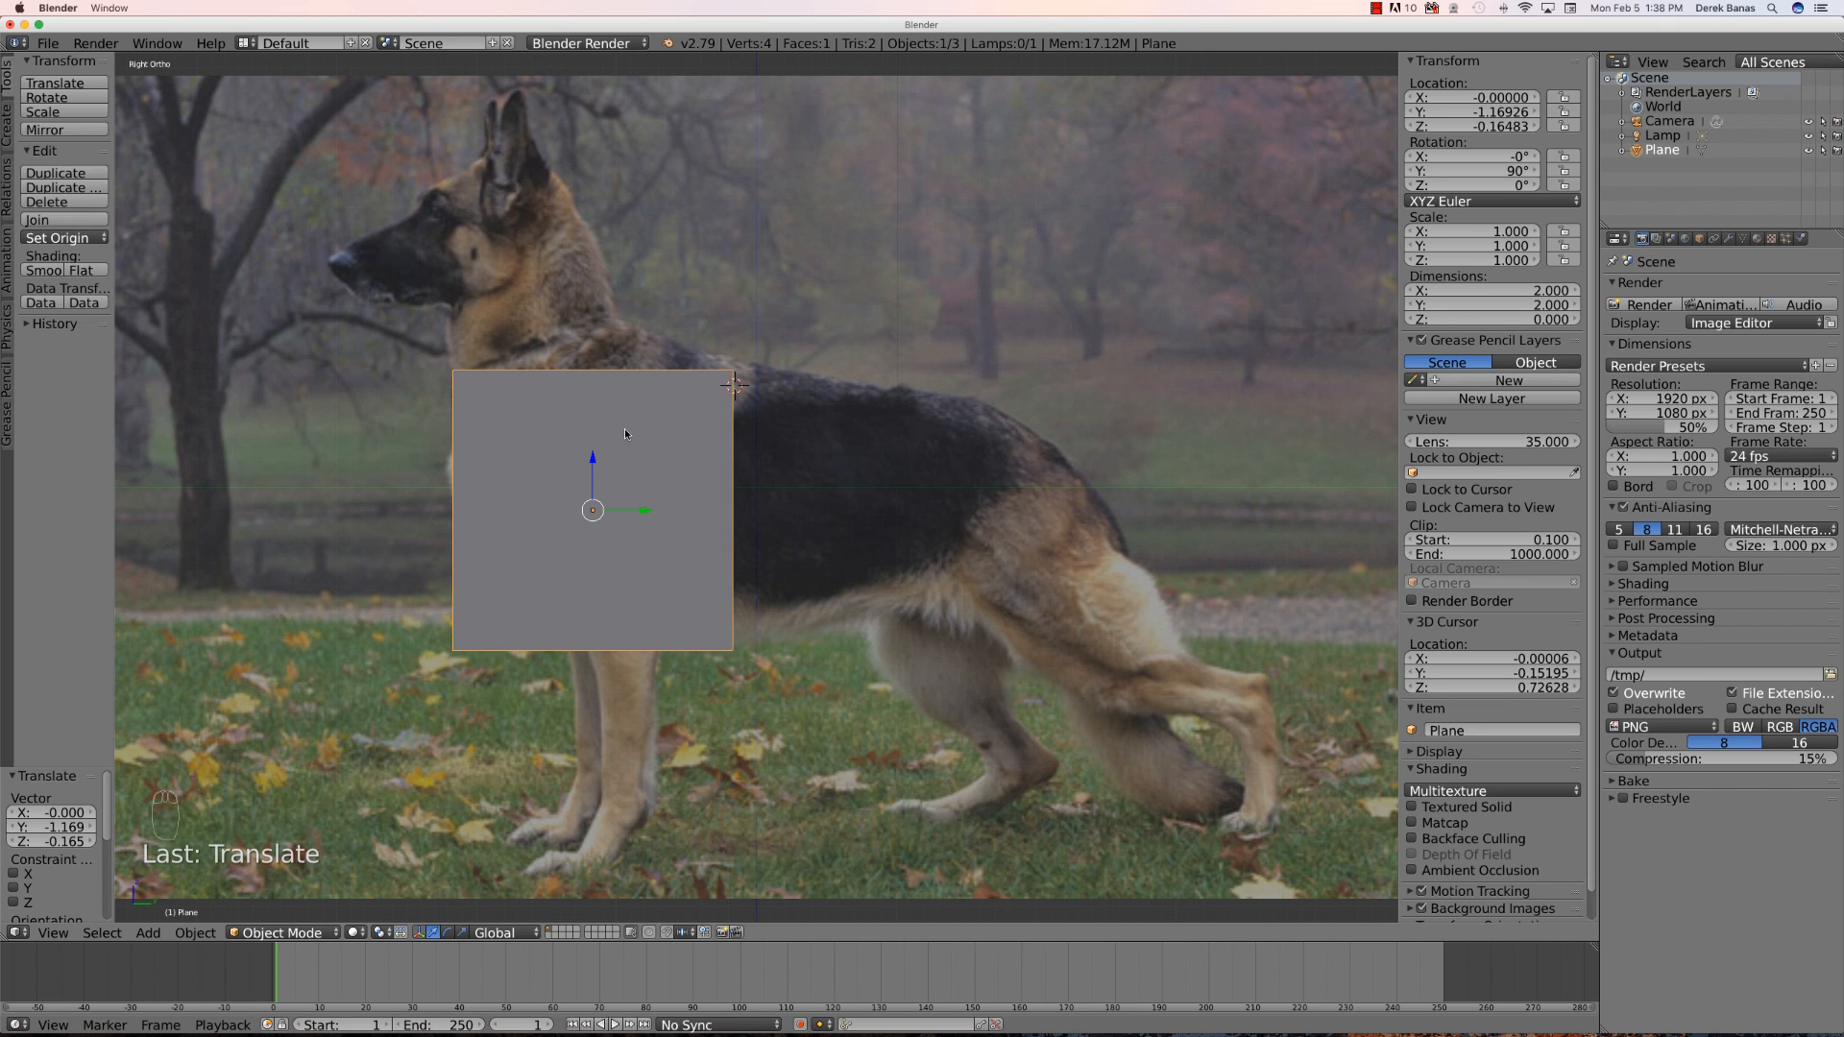
- In Edit Mode, move three of the plane's corner vertices to form a strip across the base of the dog's neck
key(Tab)
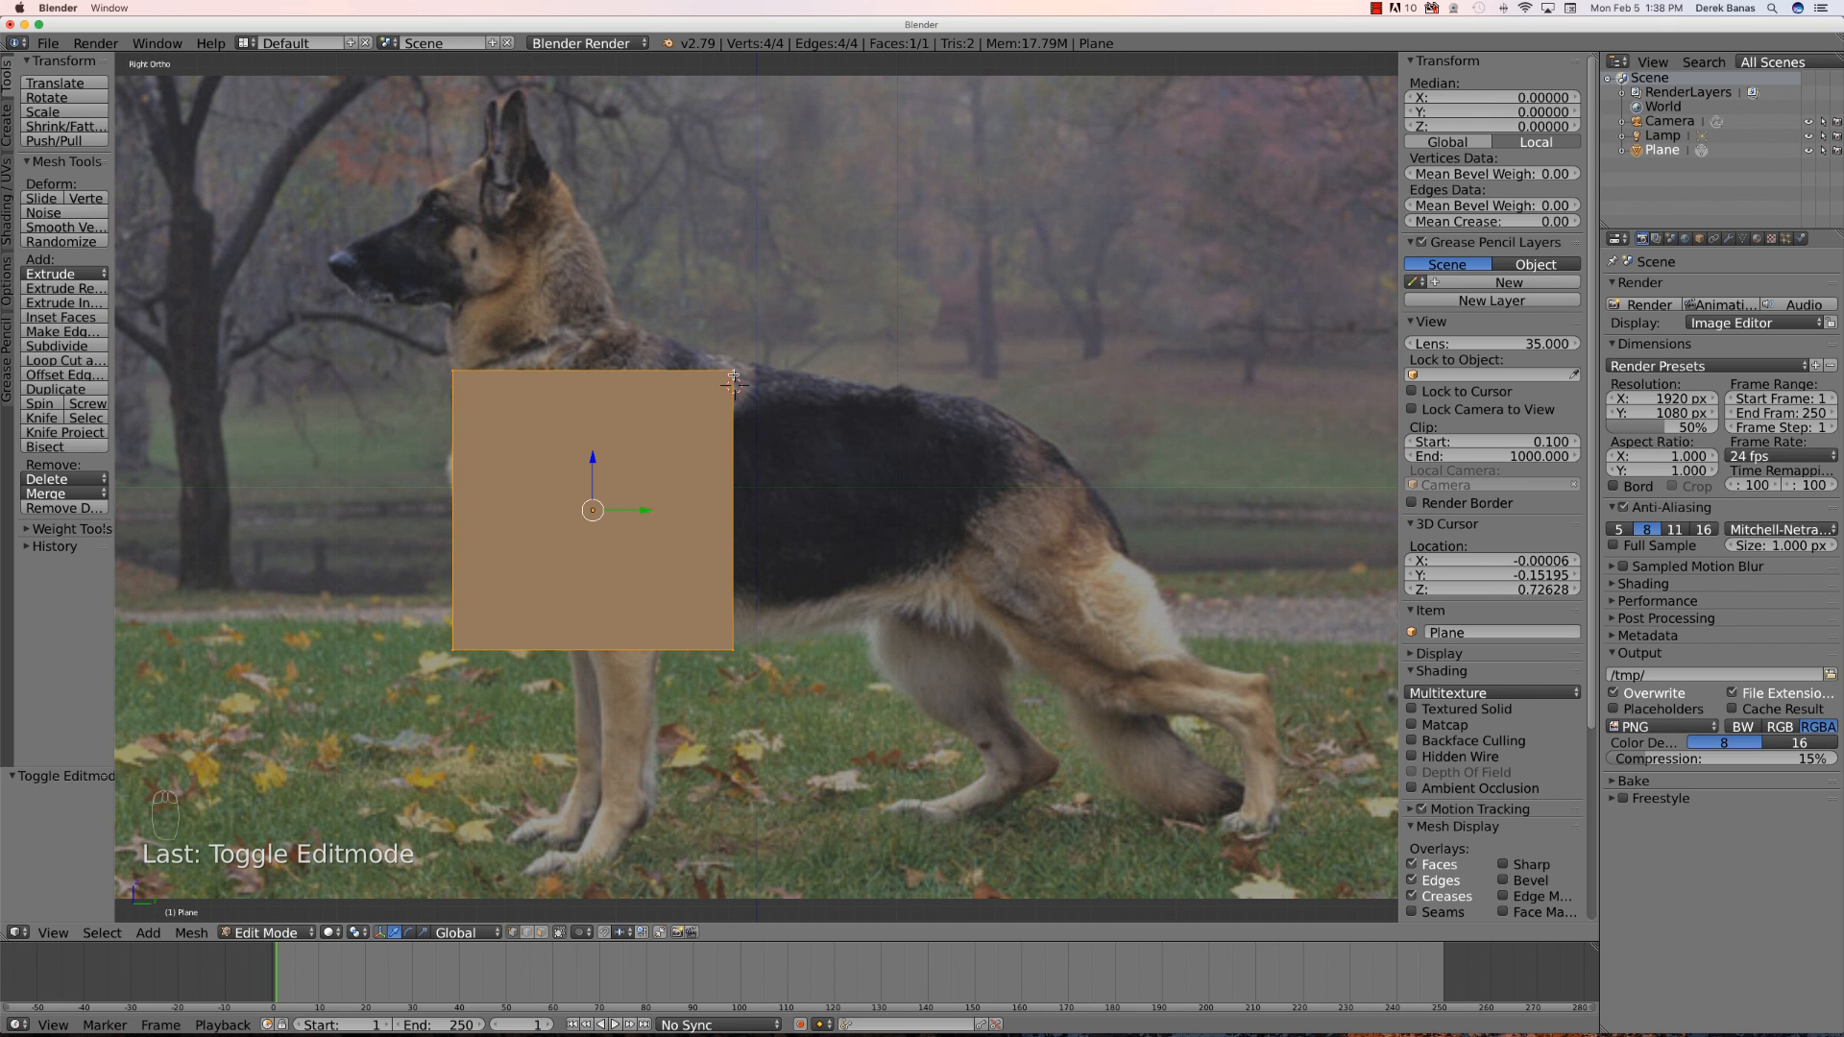
right_click(733, 375)
key(g)
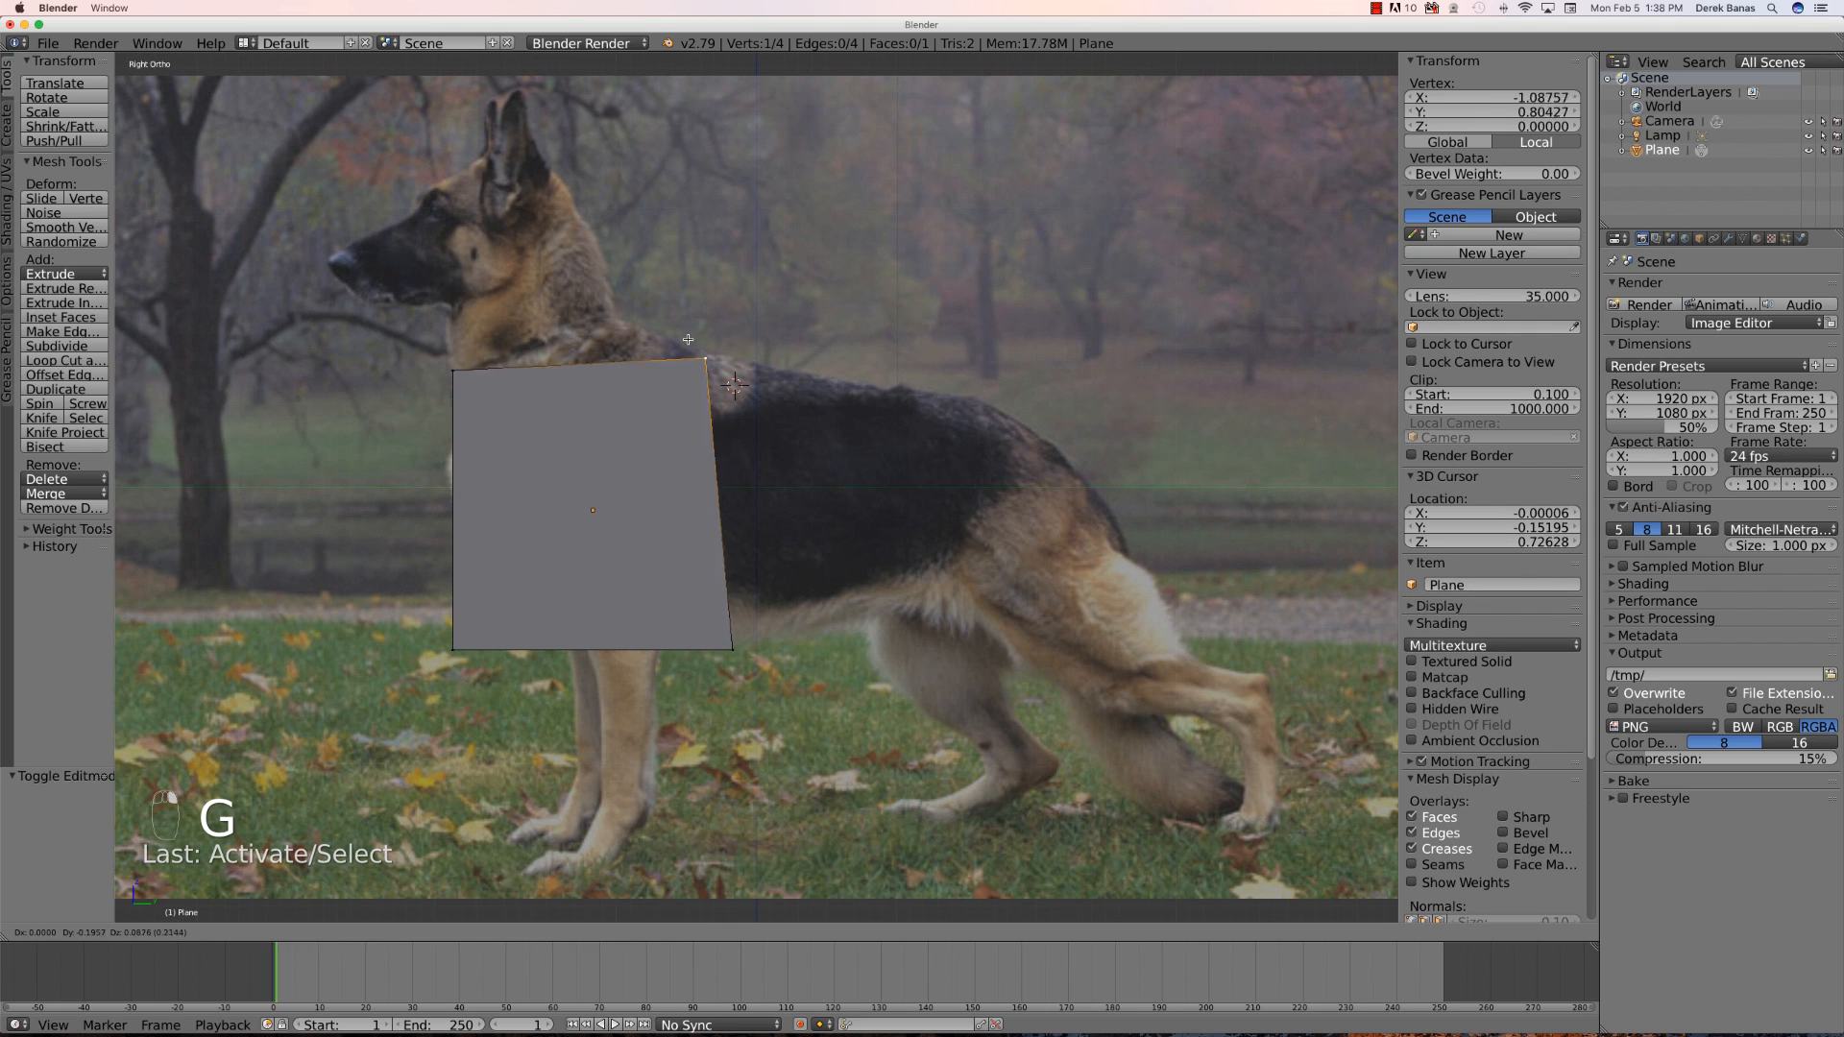
click(615, 312)
right_click(732, 650)
key(g)
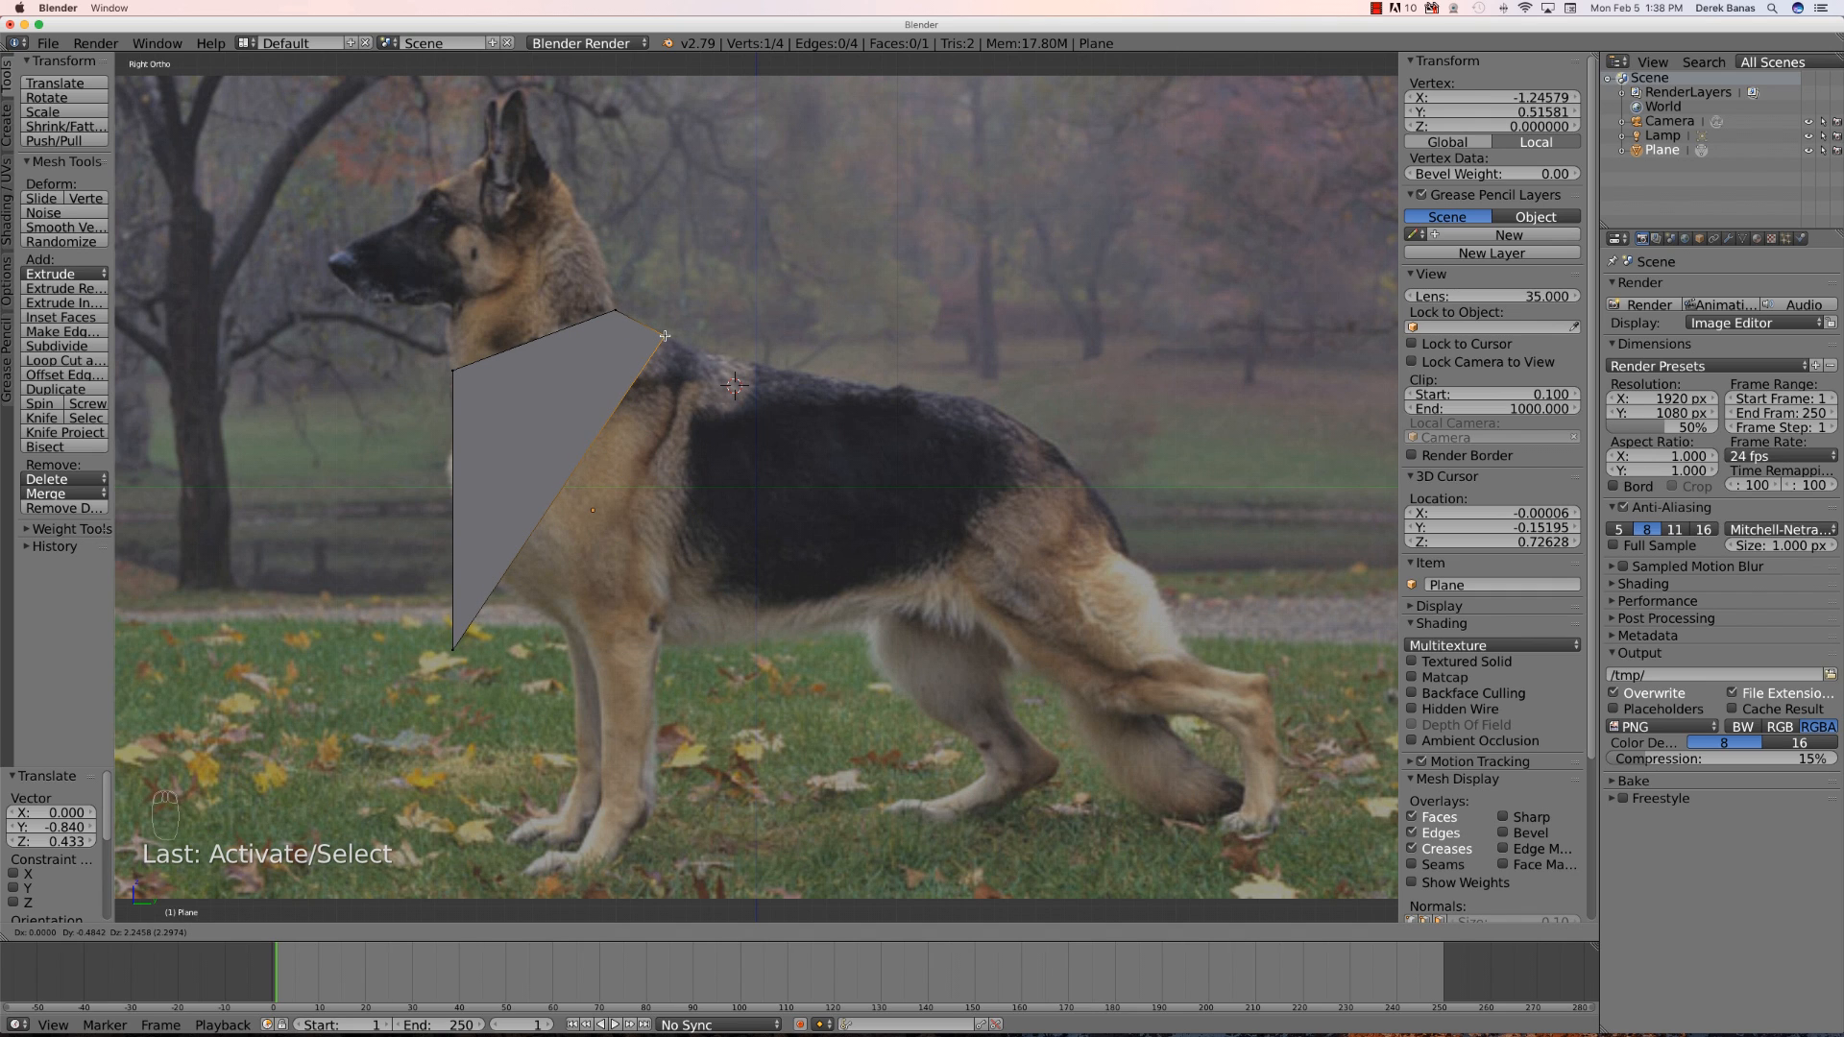
click(664, 336)
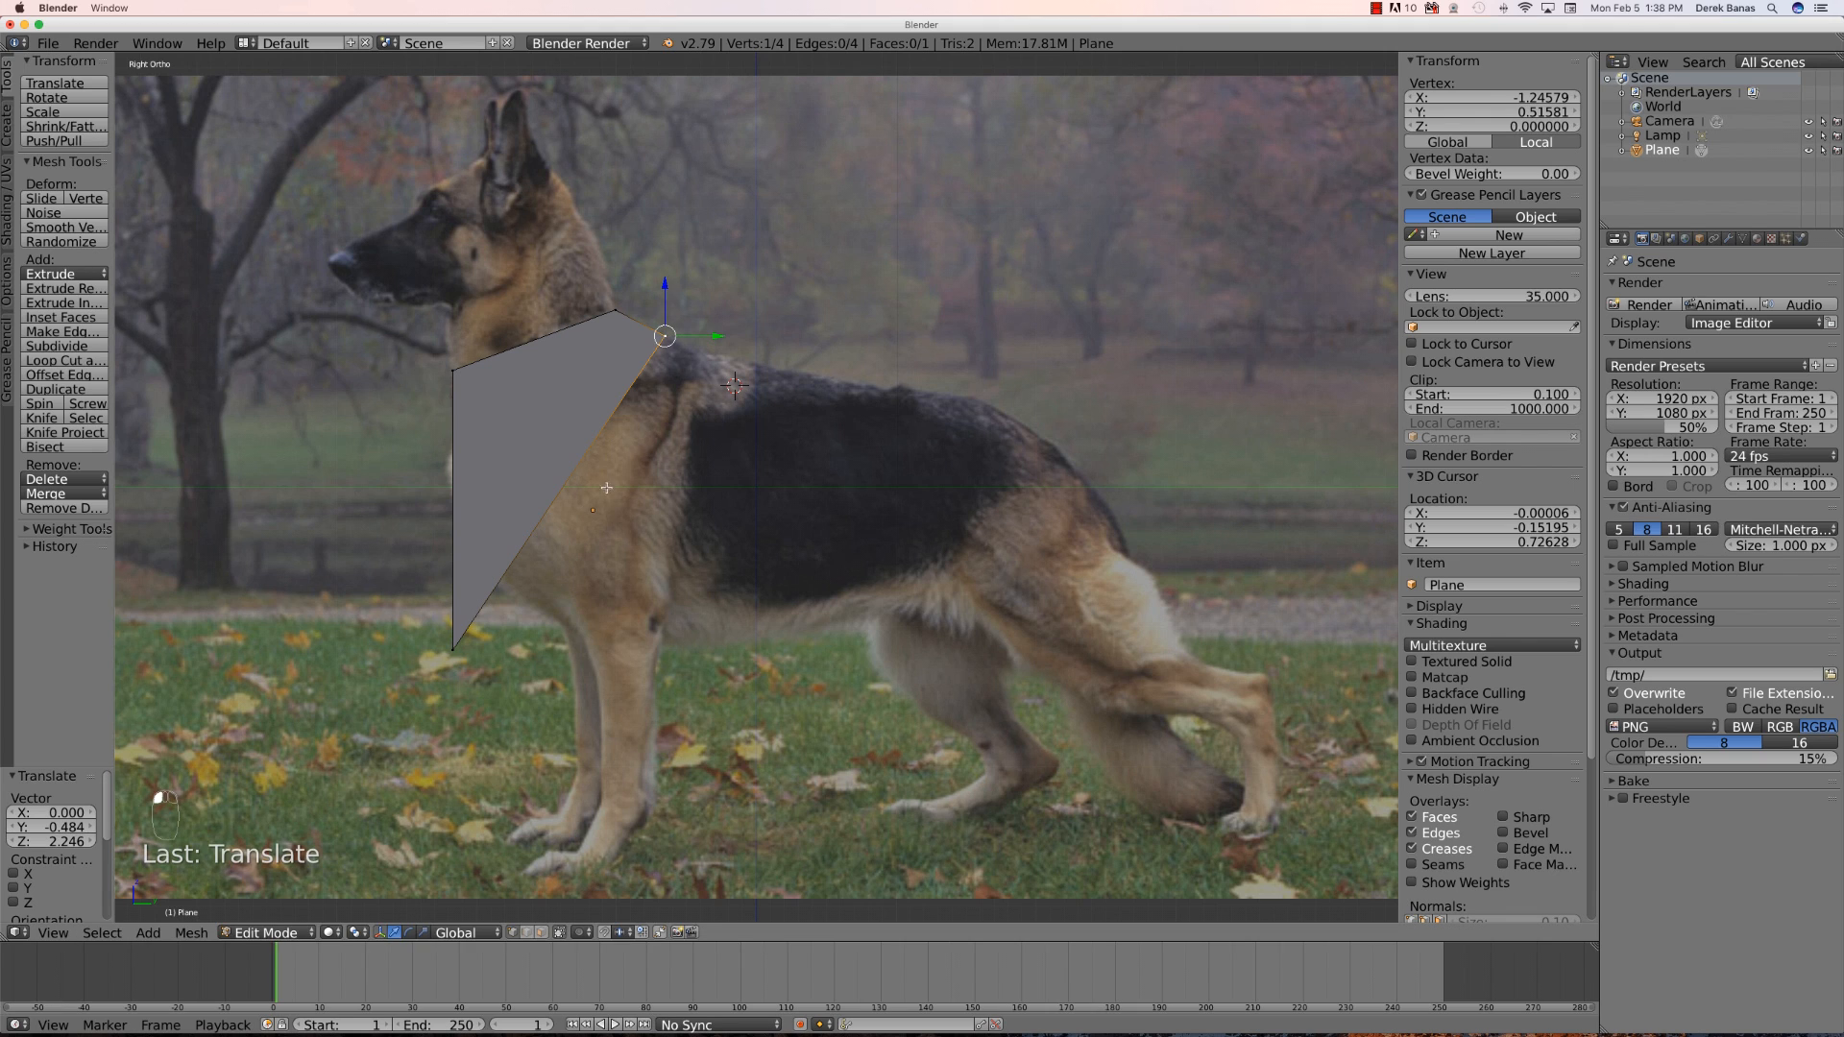
right_click(455, 647)
key(g)
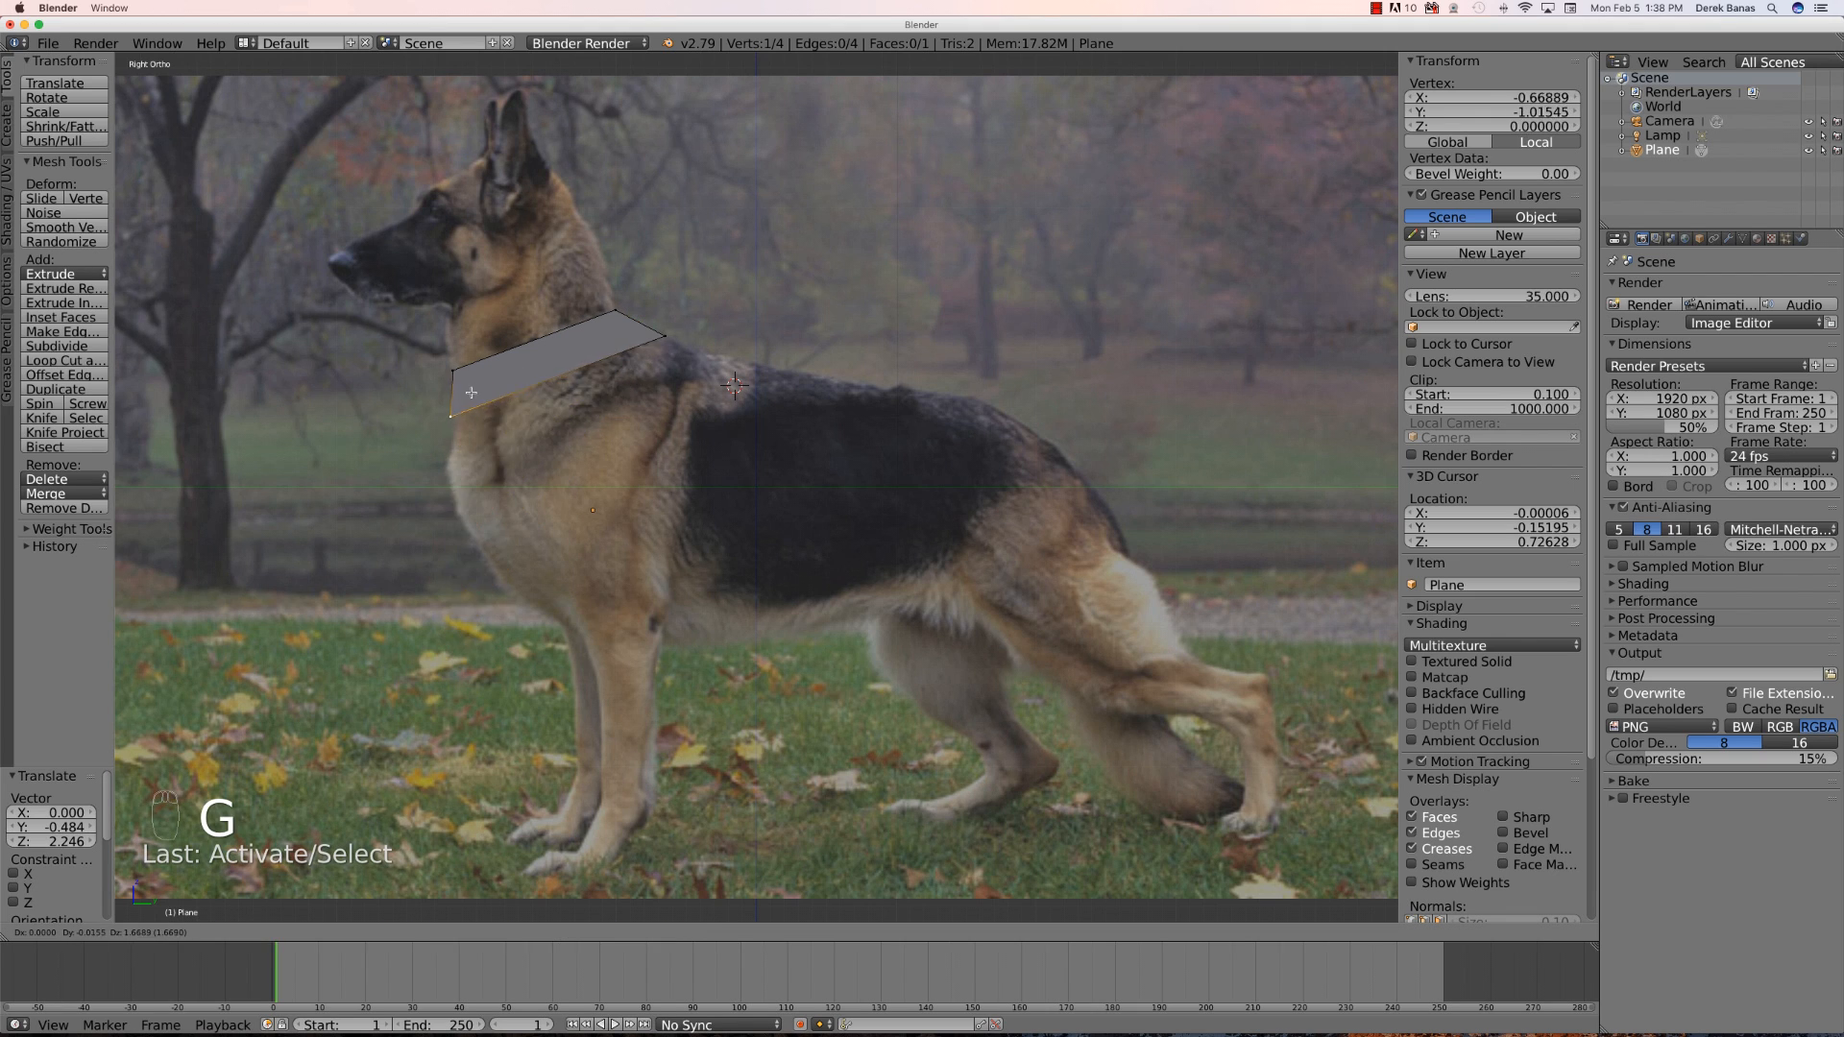
click(475, 401)
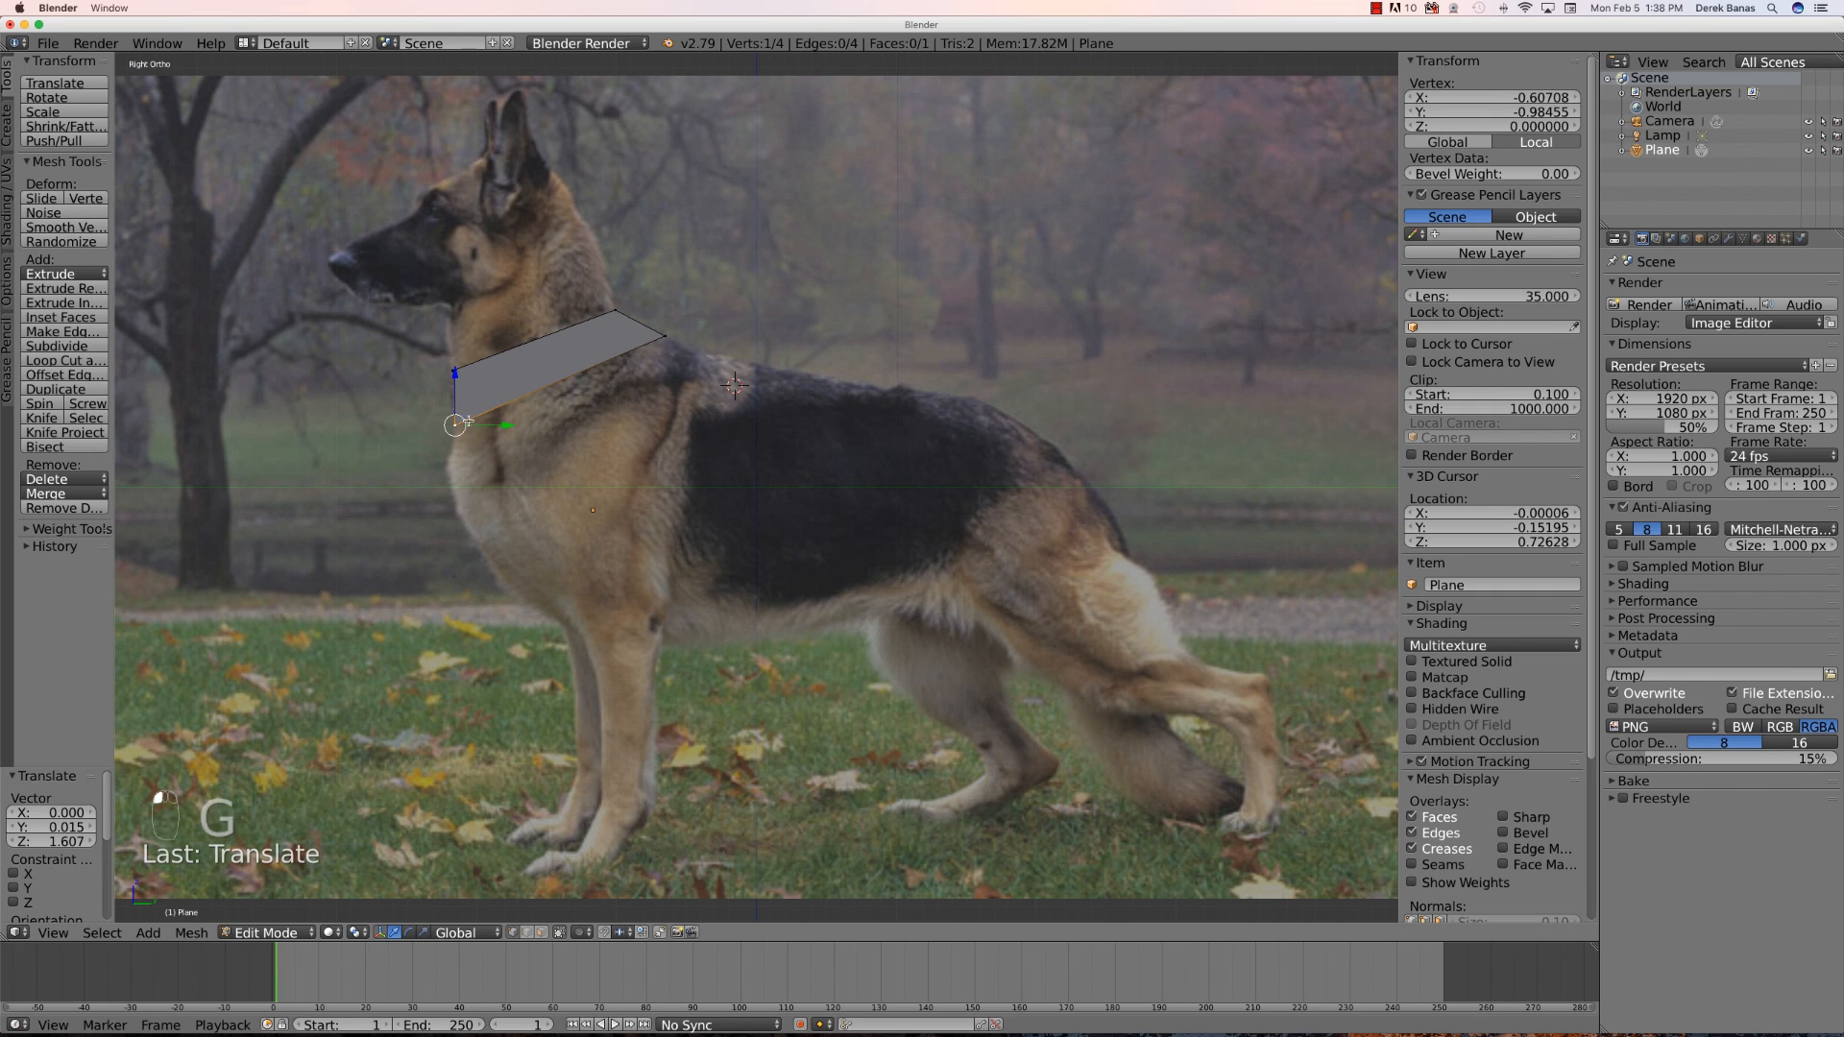
- Extrude the strip's edge down over the chest and pull its front vertex onto the chest outline
shift+right_click(662, 337)
key(e)
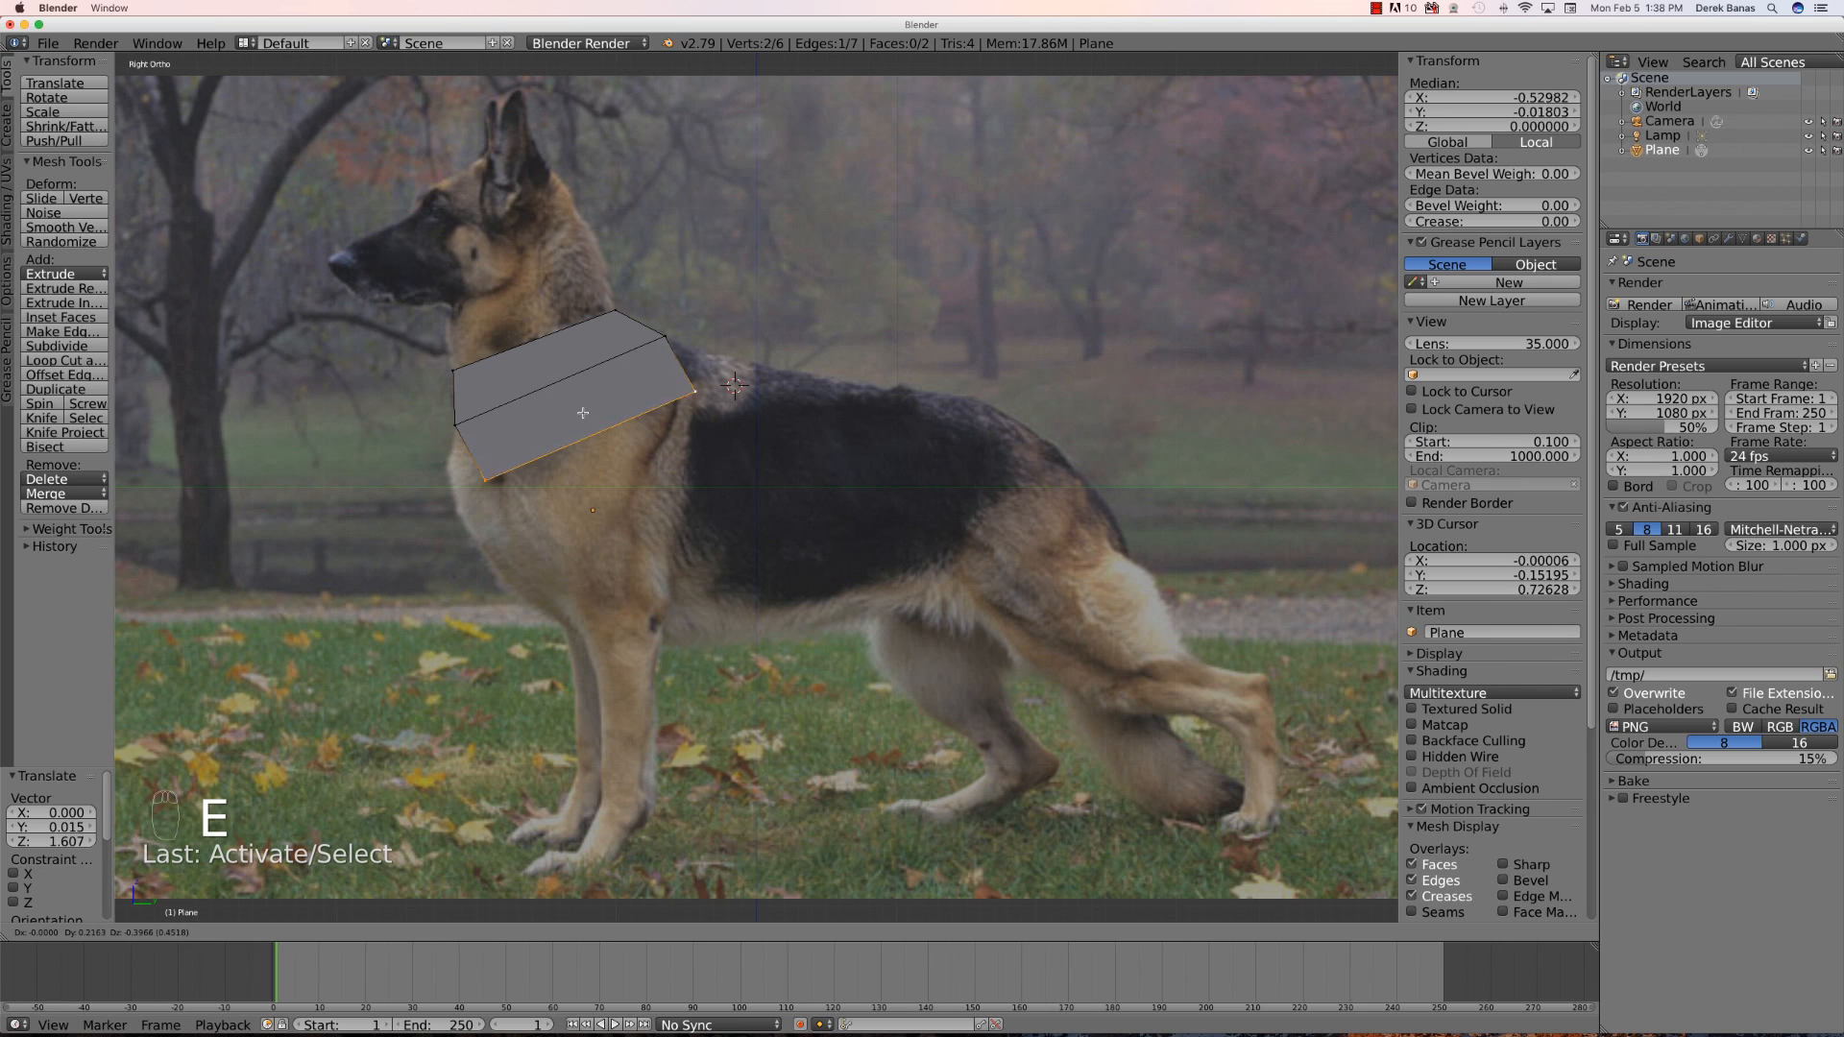
click(624, 380)
right_click(524, 450)
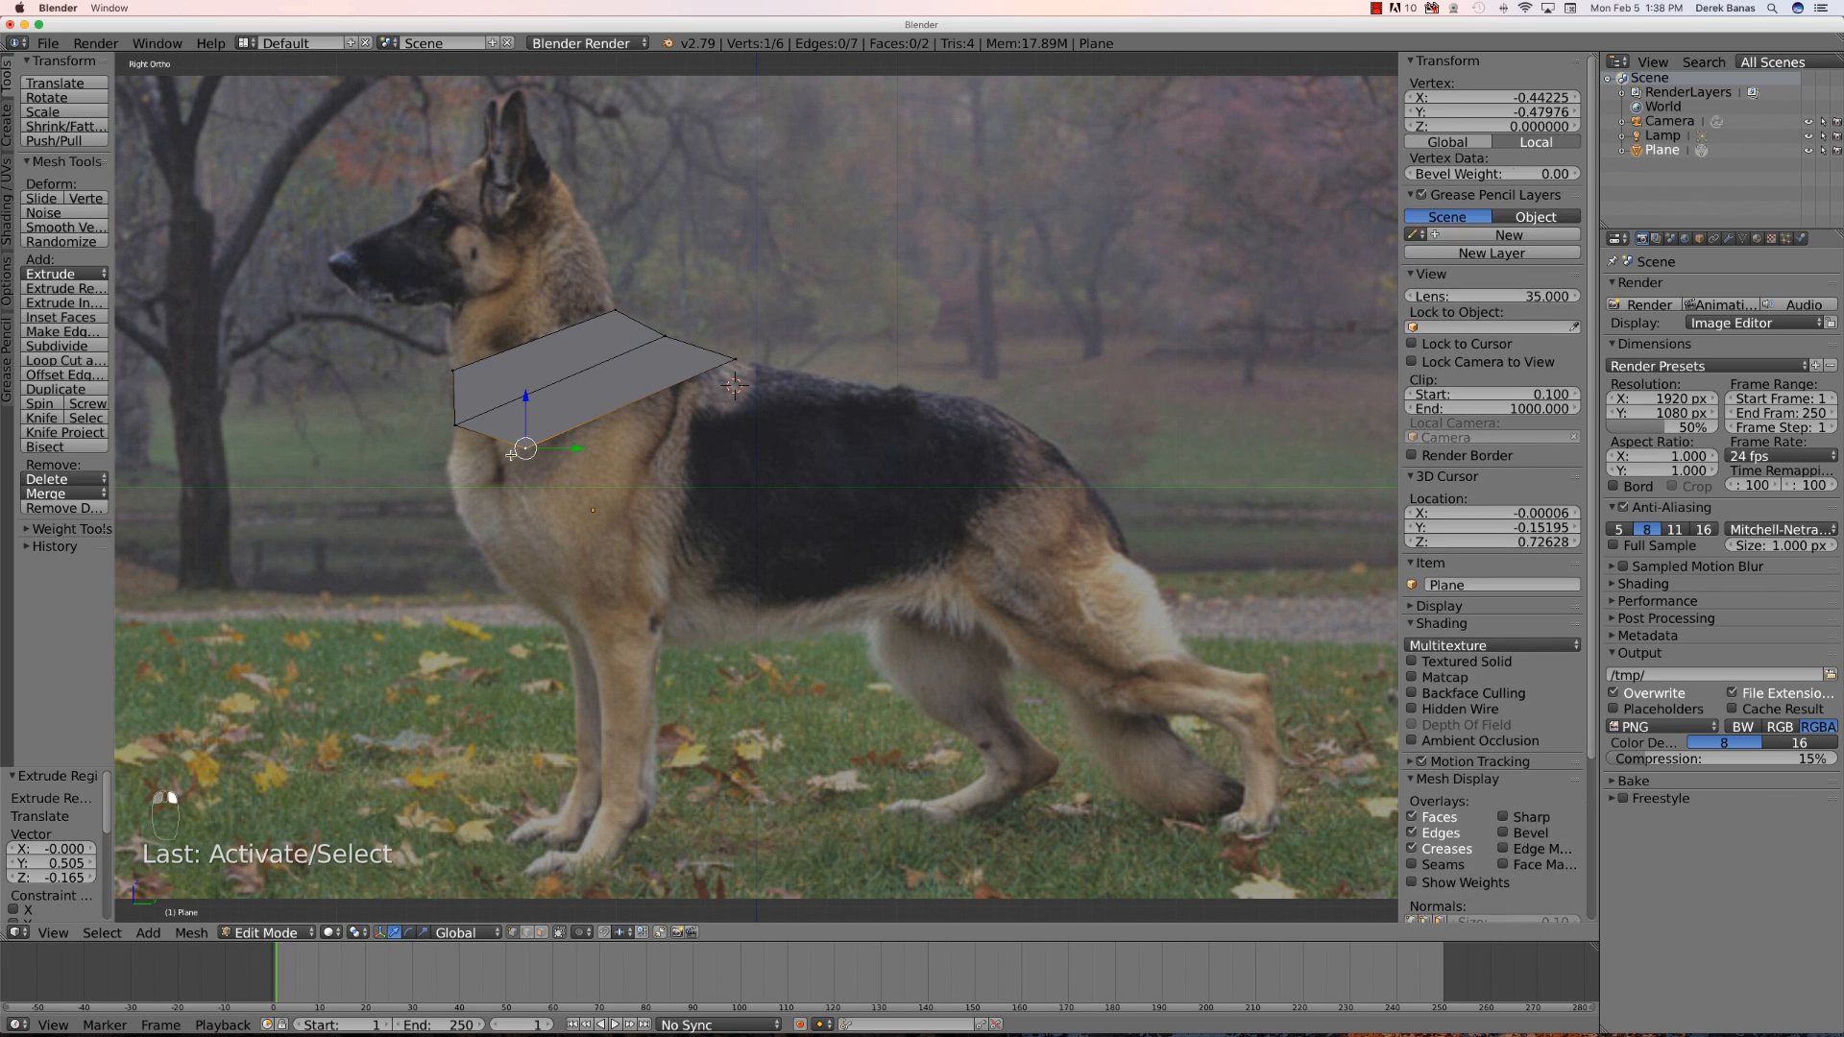
key(g)
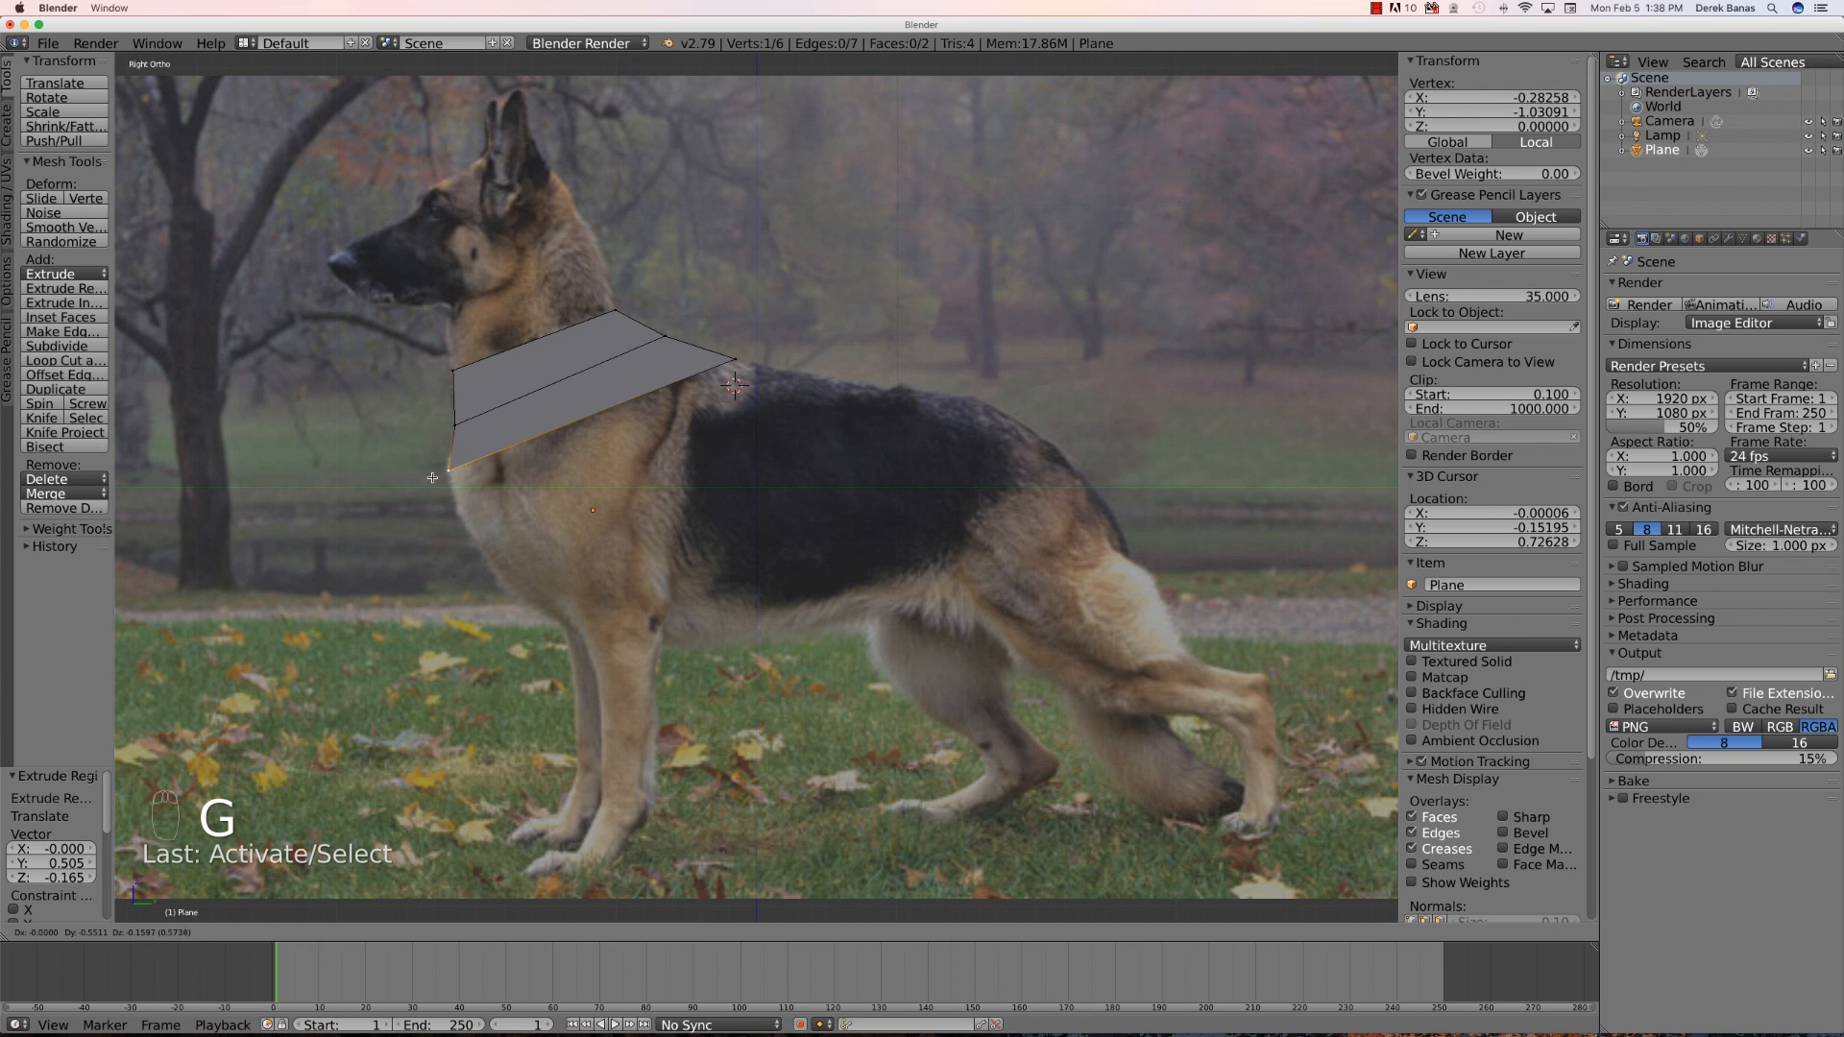
click(428, 479)
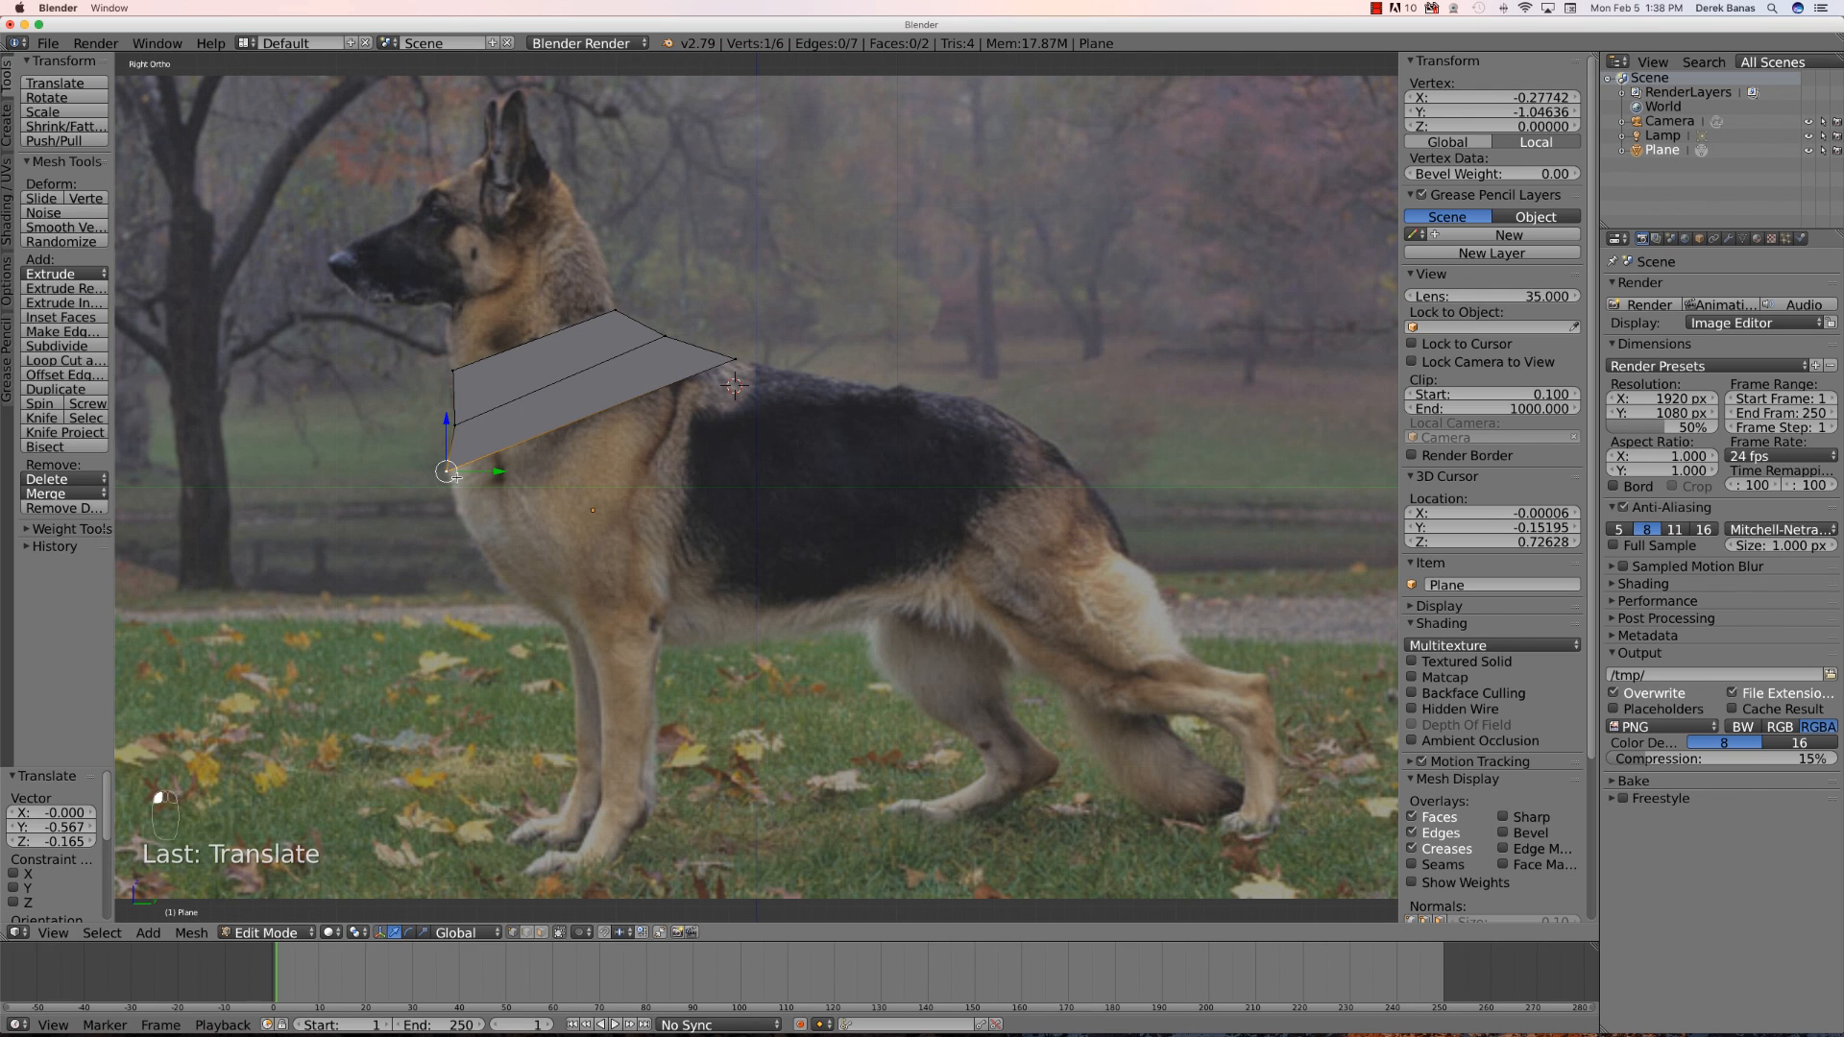
- Extrude another row down the front and move its front vertex toward the top of the forelegs
shift+right_click(735, 359)
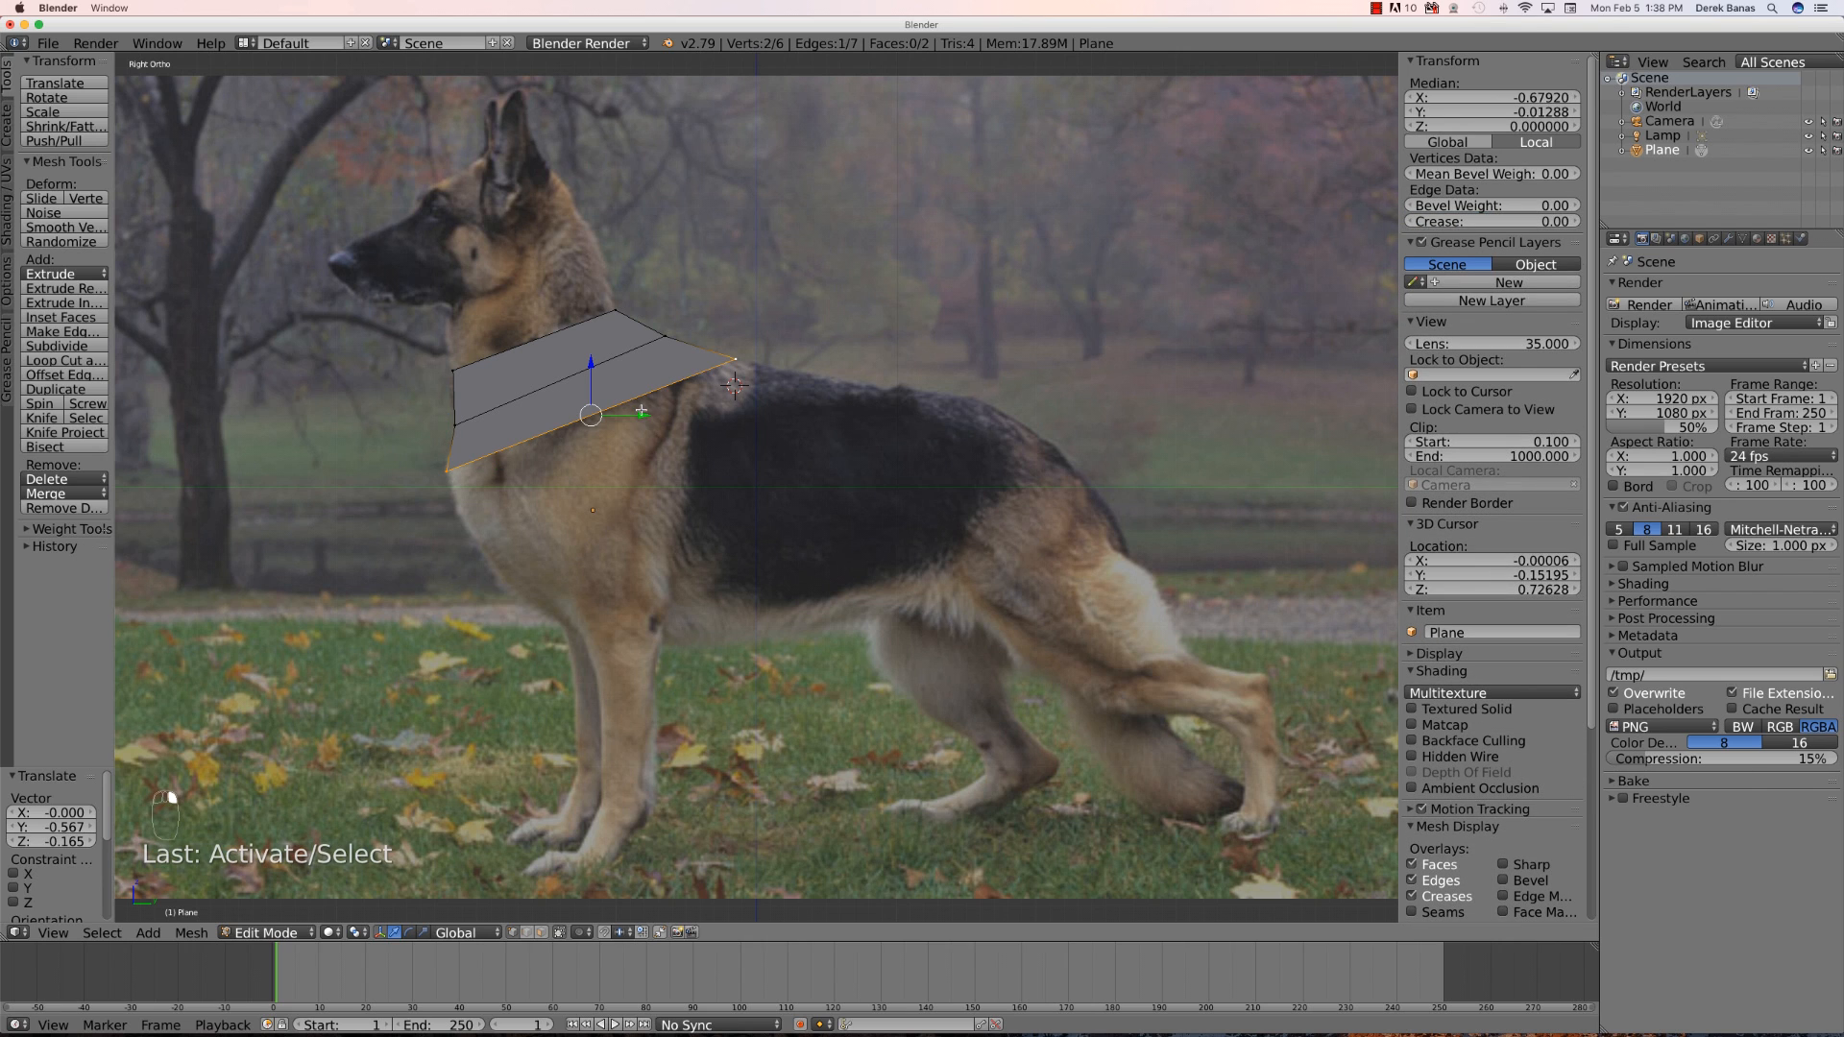
key(e)
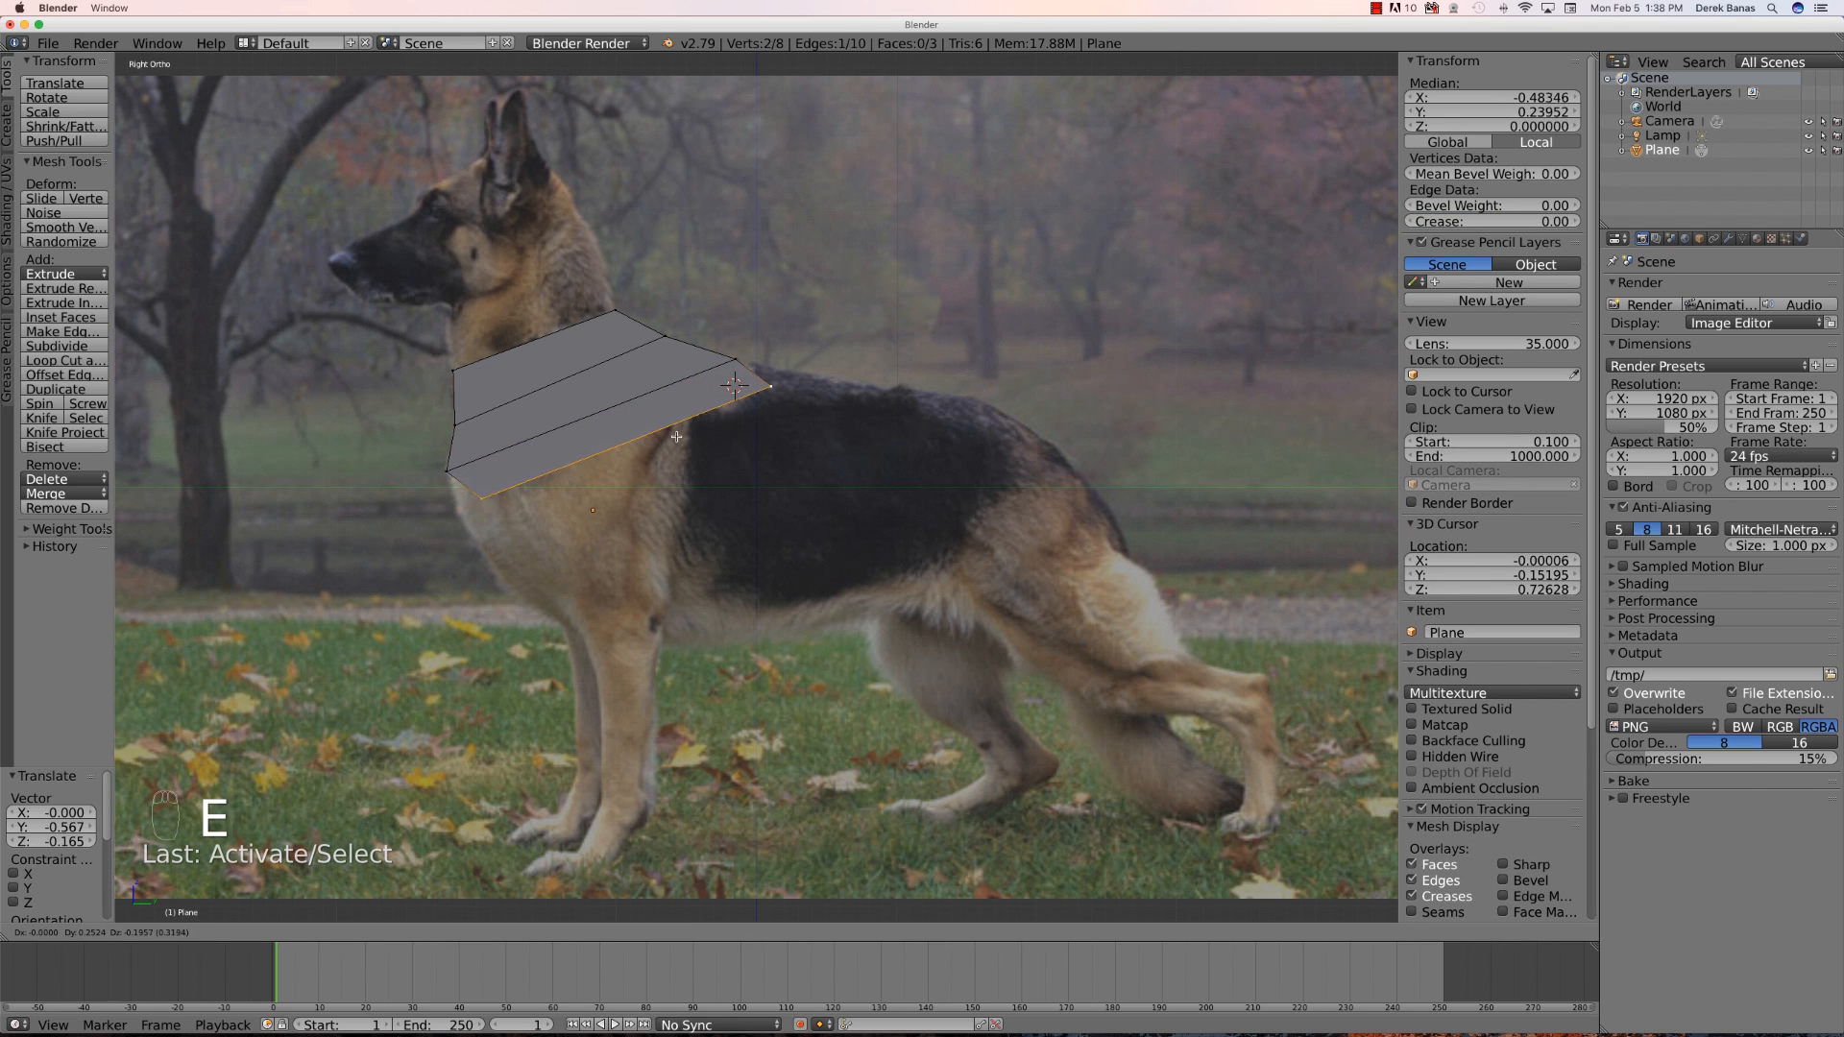
click(711, 425)
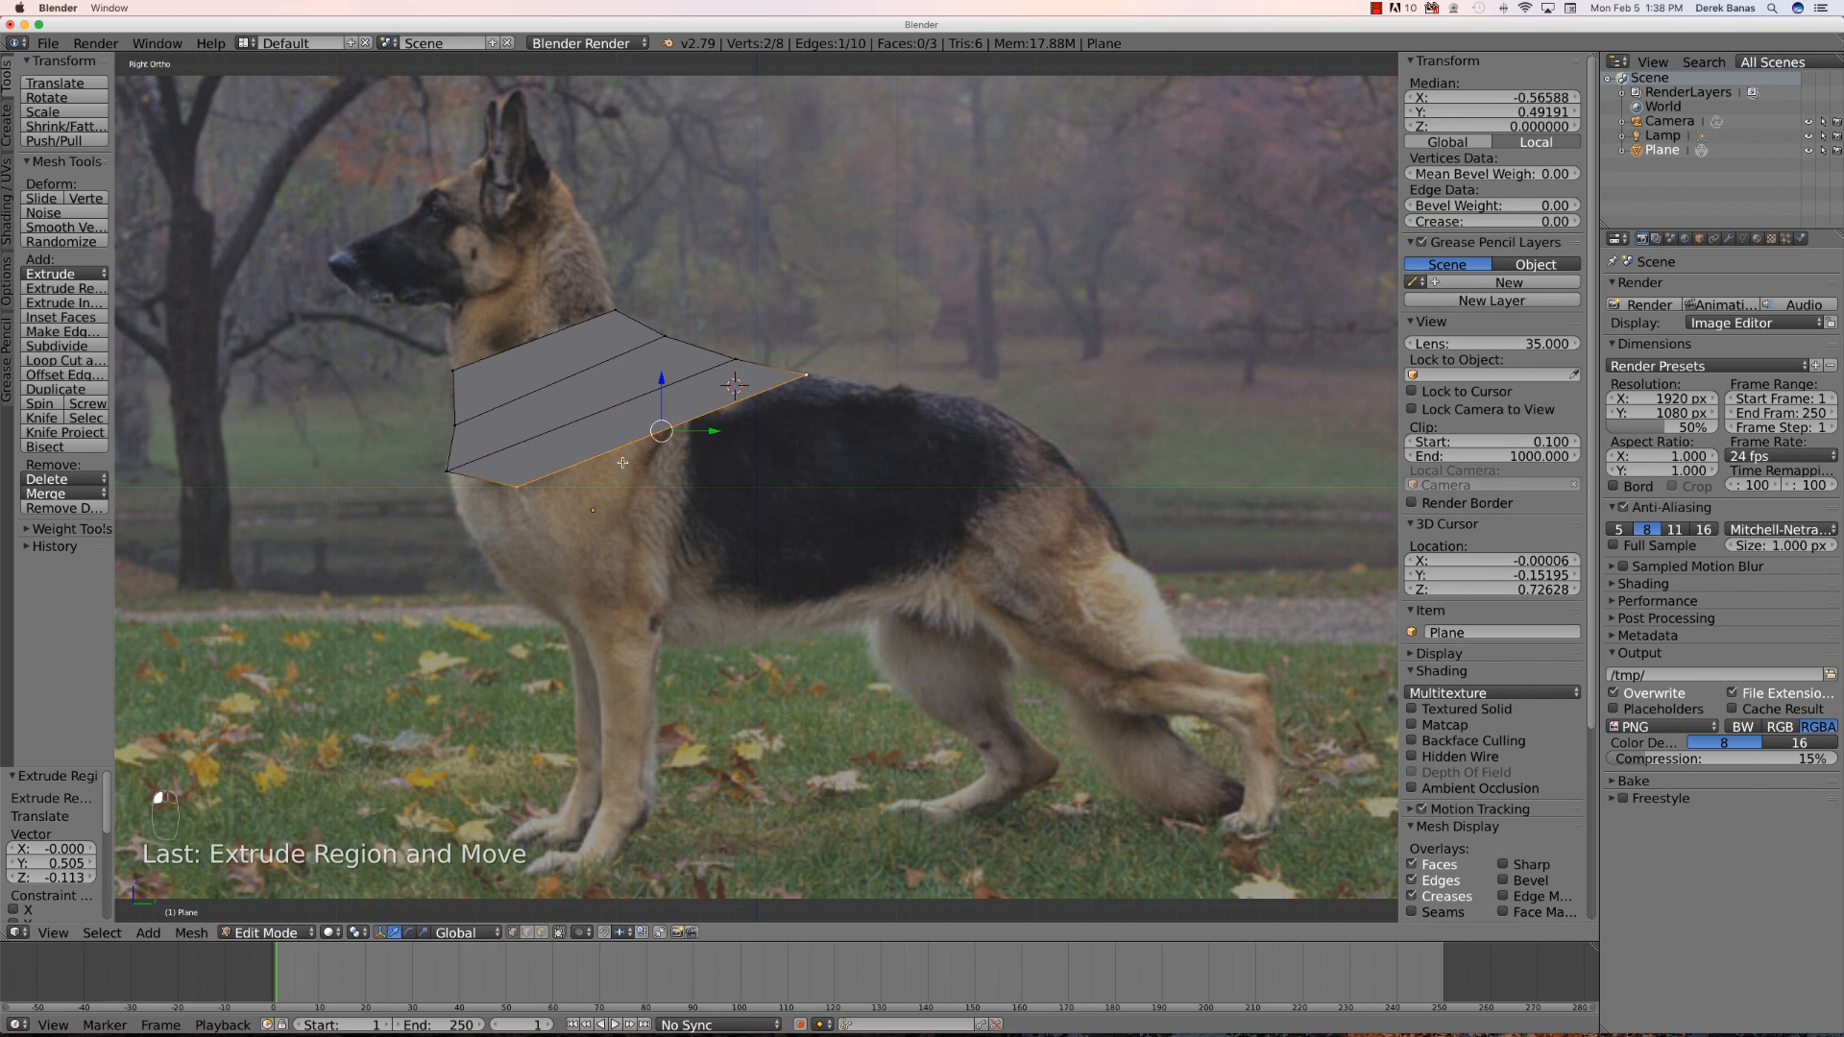
right_click(515, 487)
key(g)
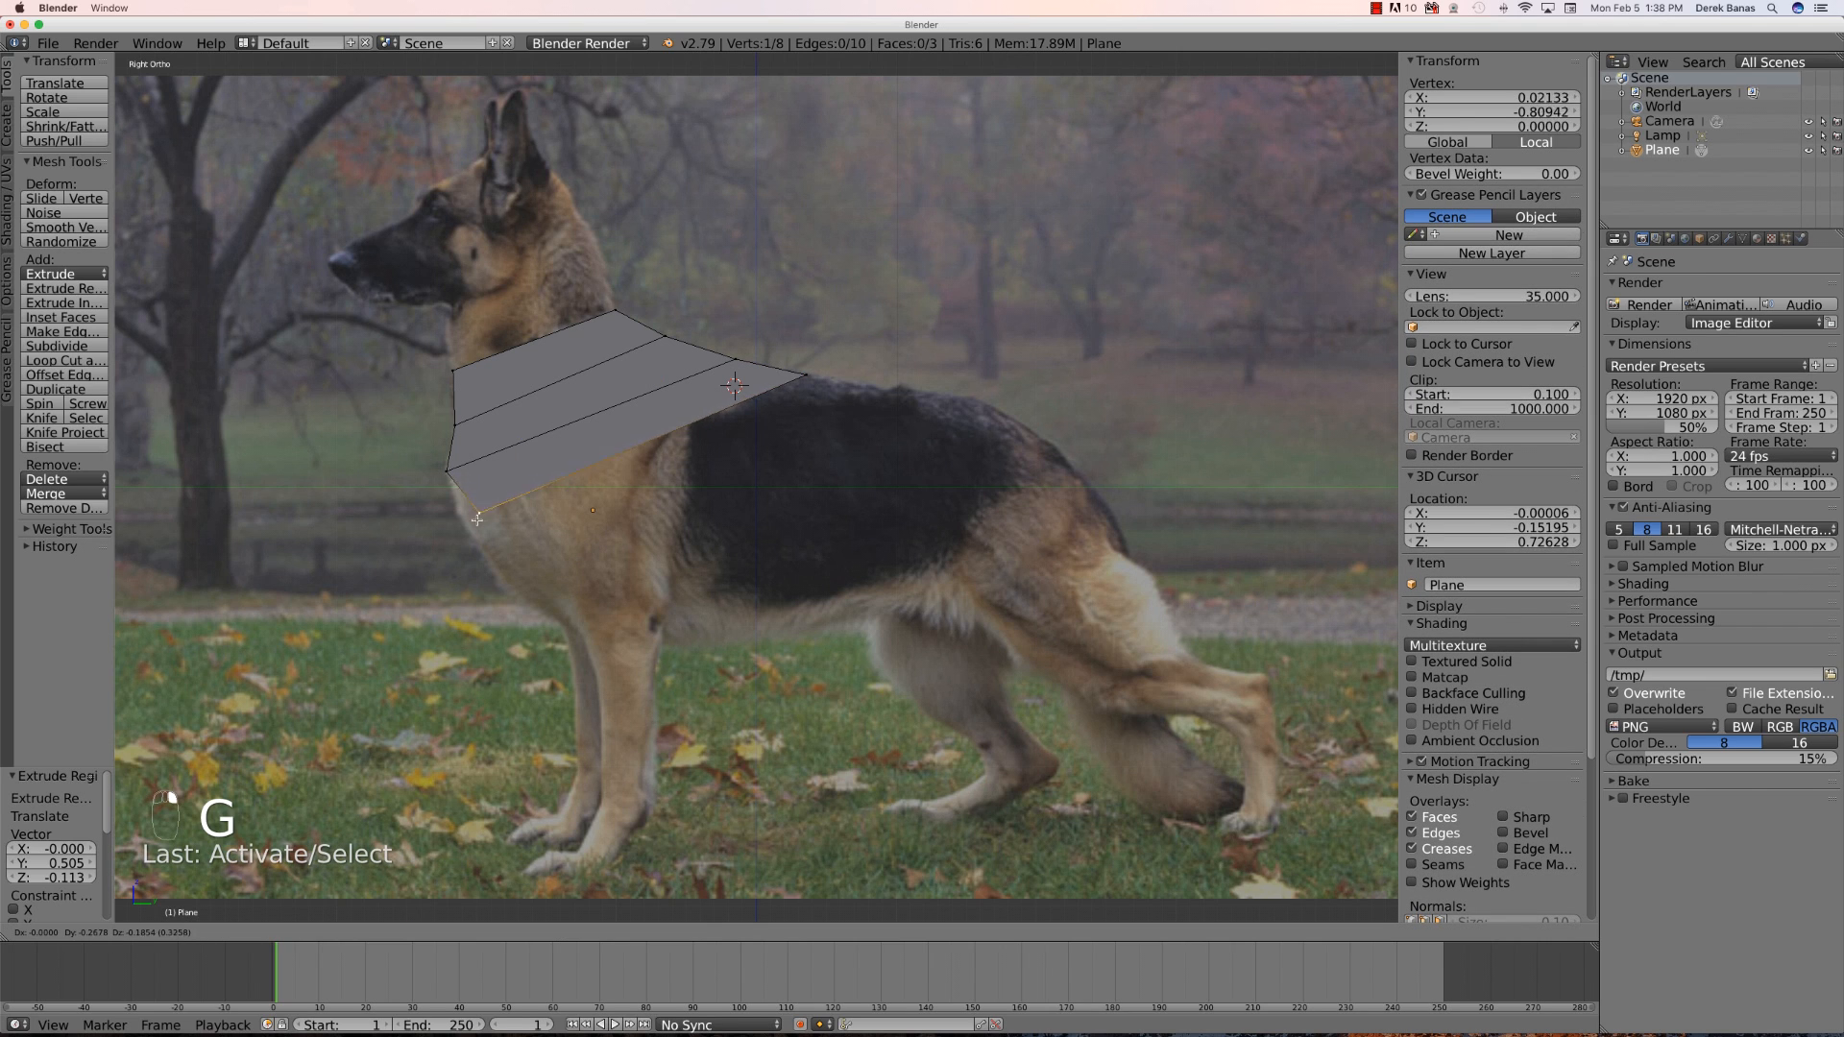
click(483, 556)
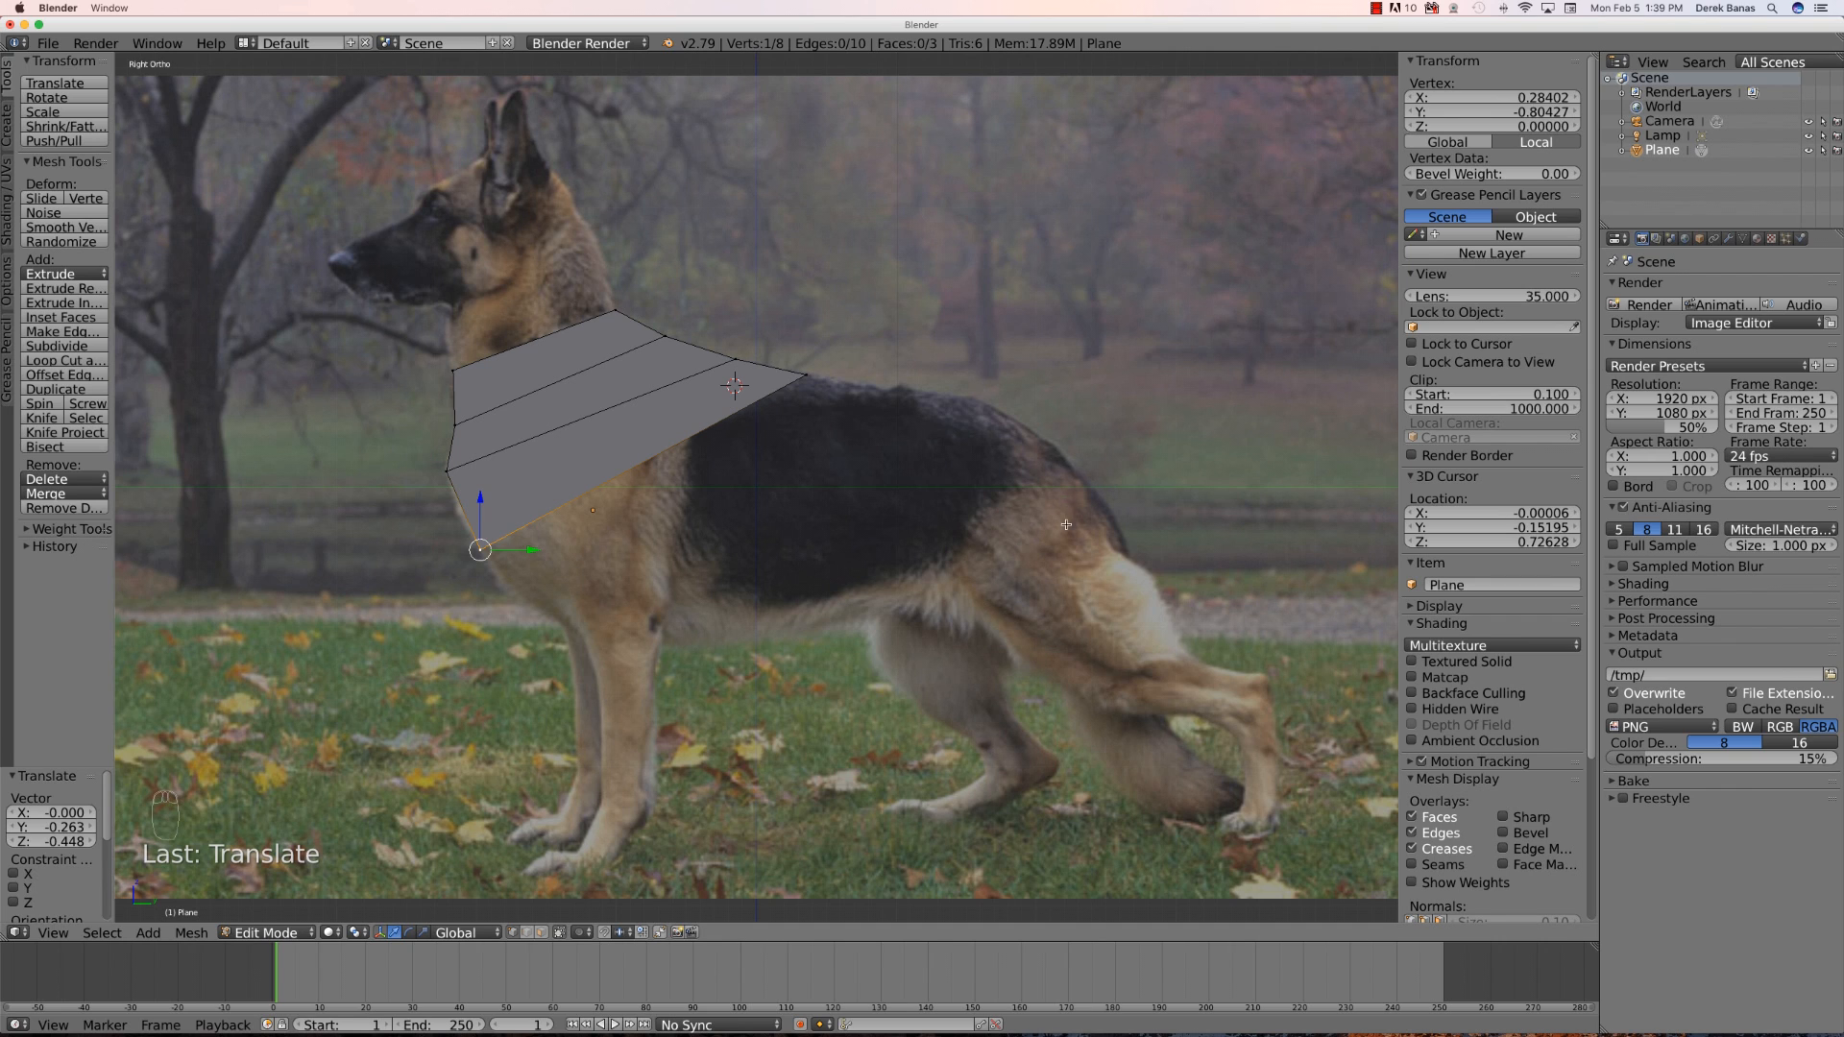
- Extrude a row back along the body and move its upper vertex onto the dog's back line
shift+right_click(804, 375)
key(e)
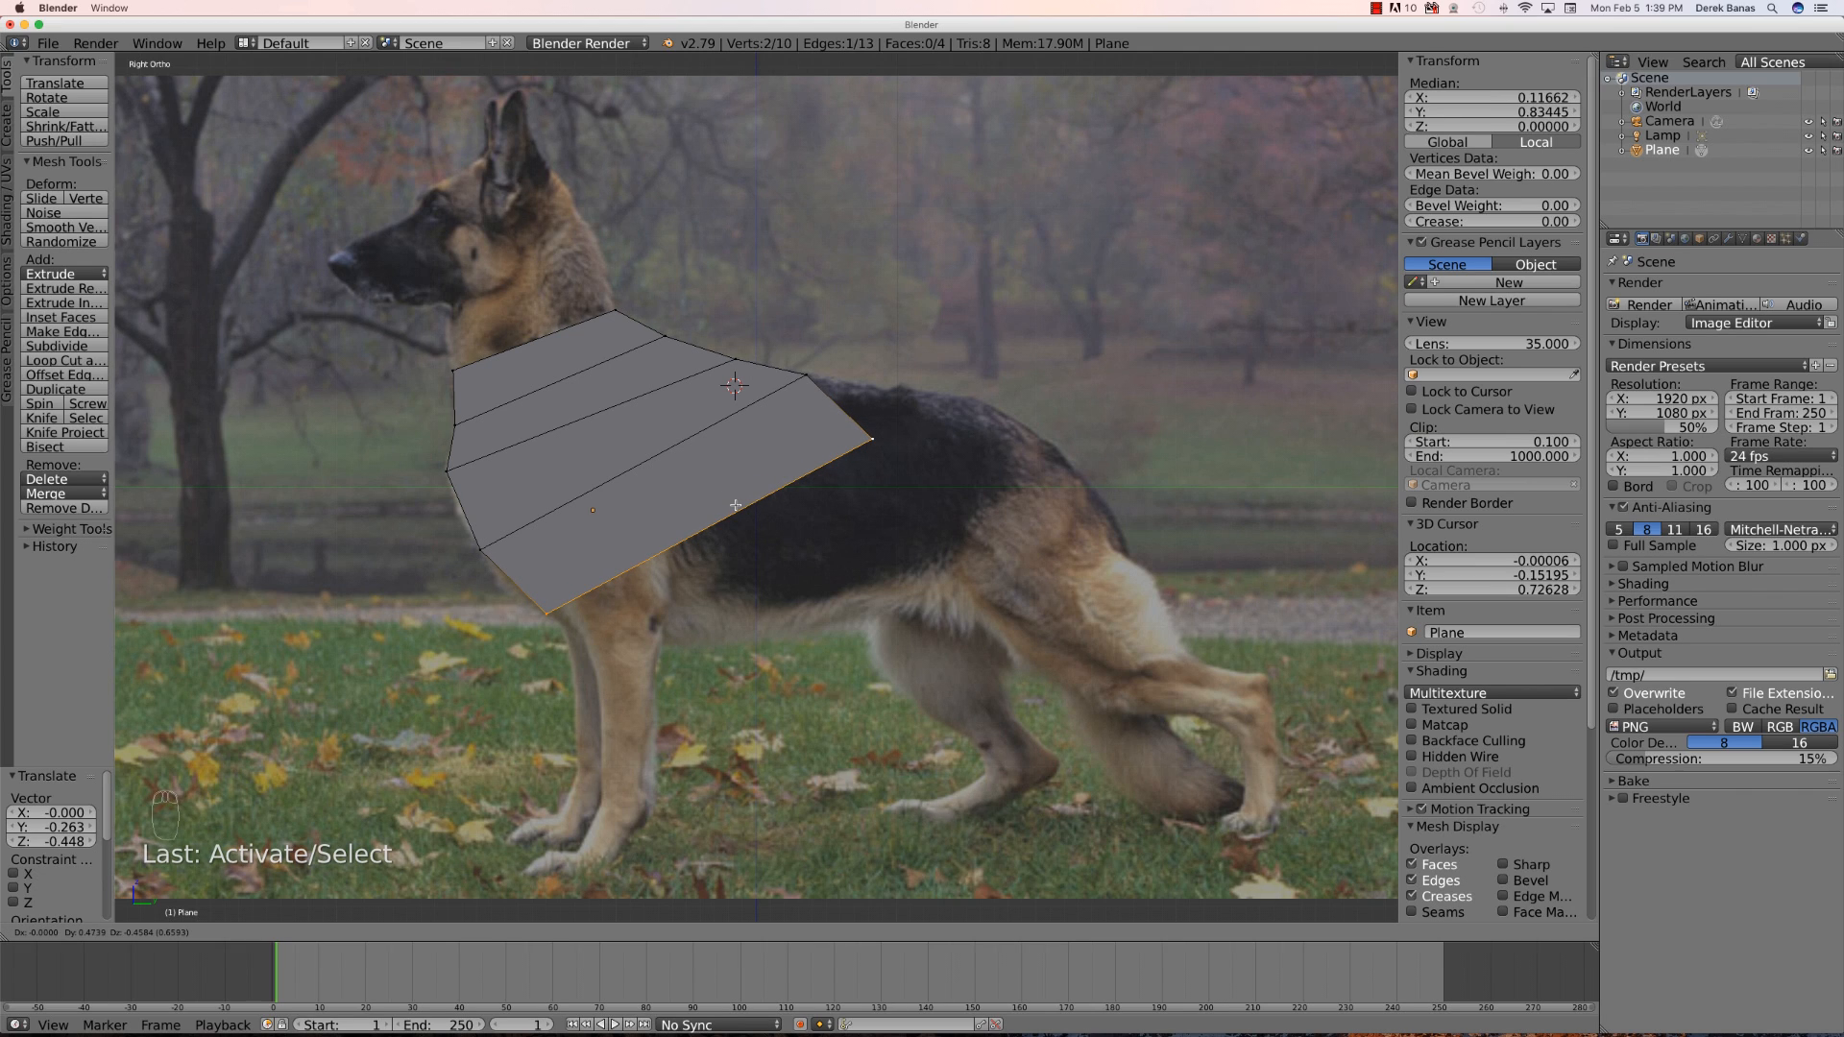
click(736, 505)
right_click(871, 439)
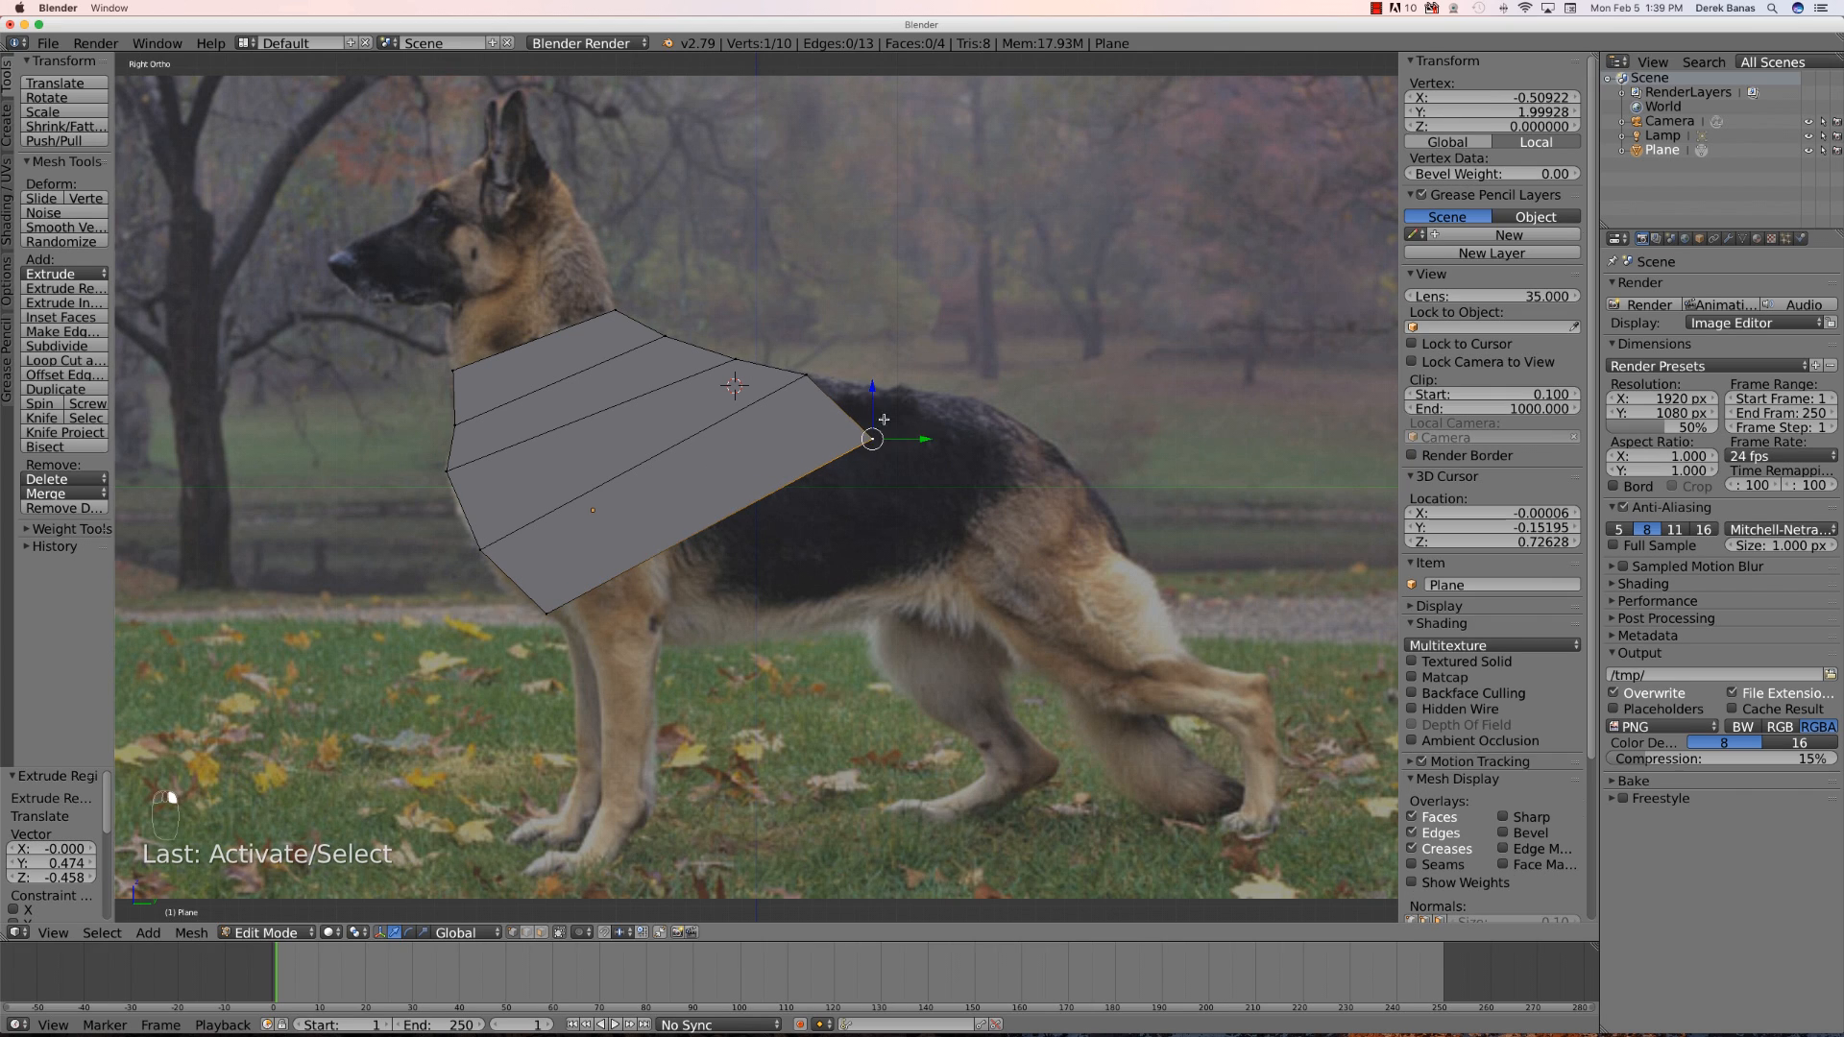
key(g)
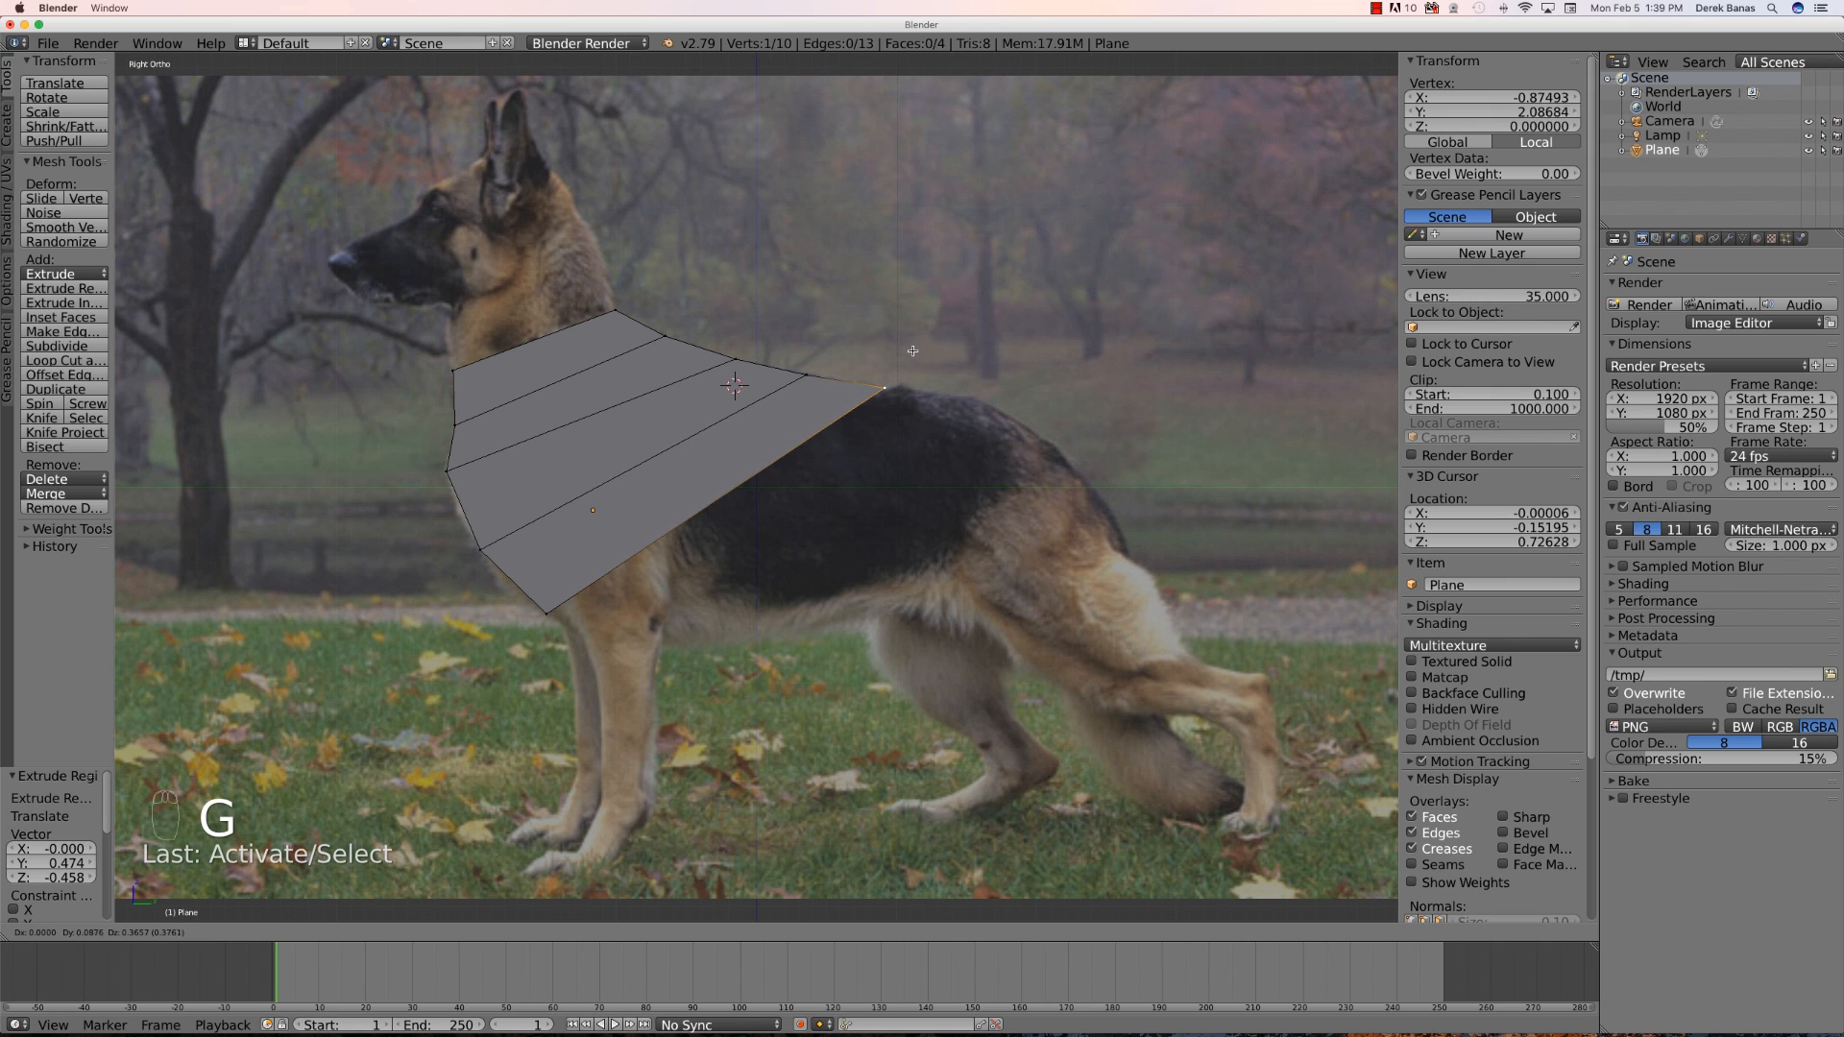
click(911, 351)
- Extrude the bottom edge back along the belly and move the new upper vertex onto the dog's back line
shift+right_click(546, 618)
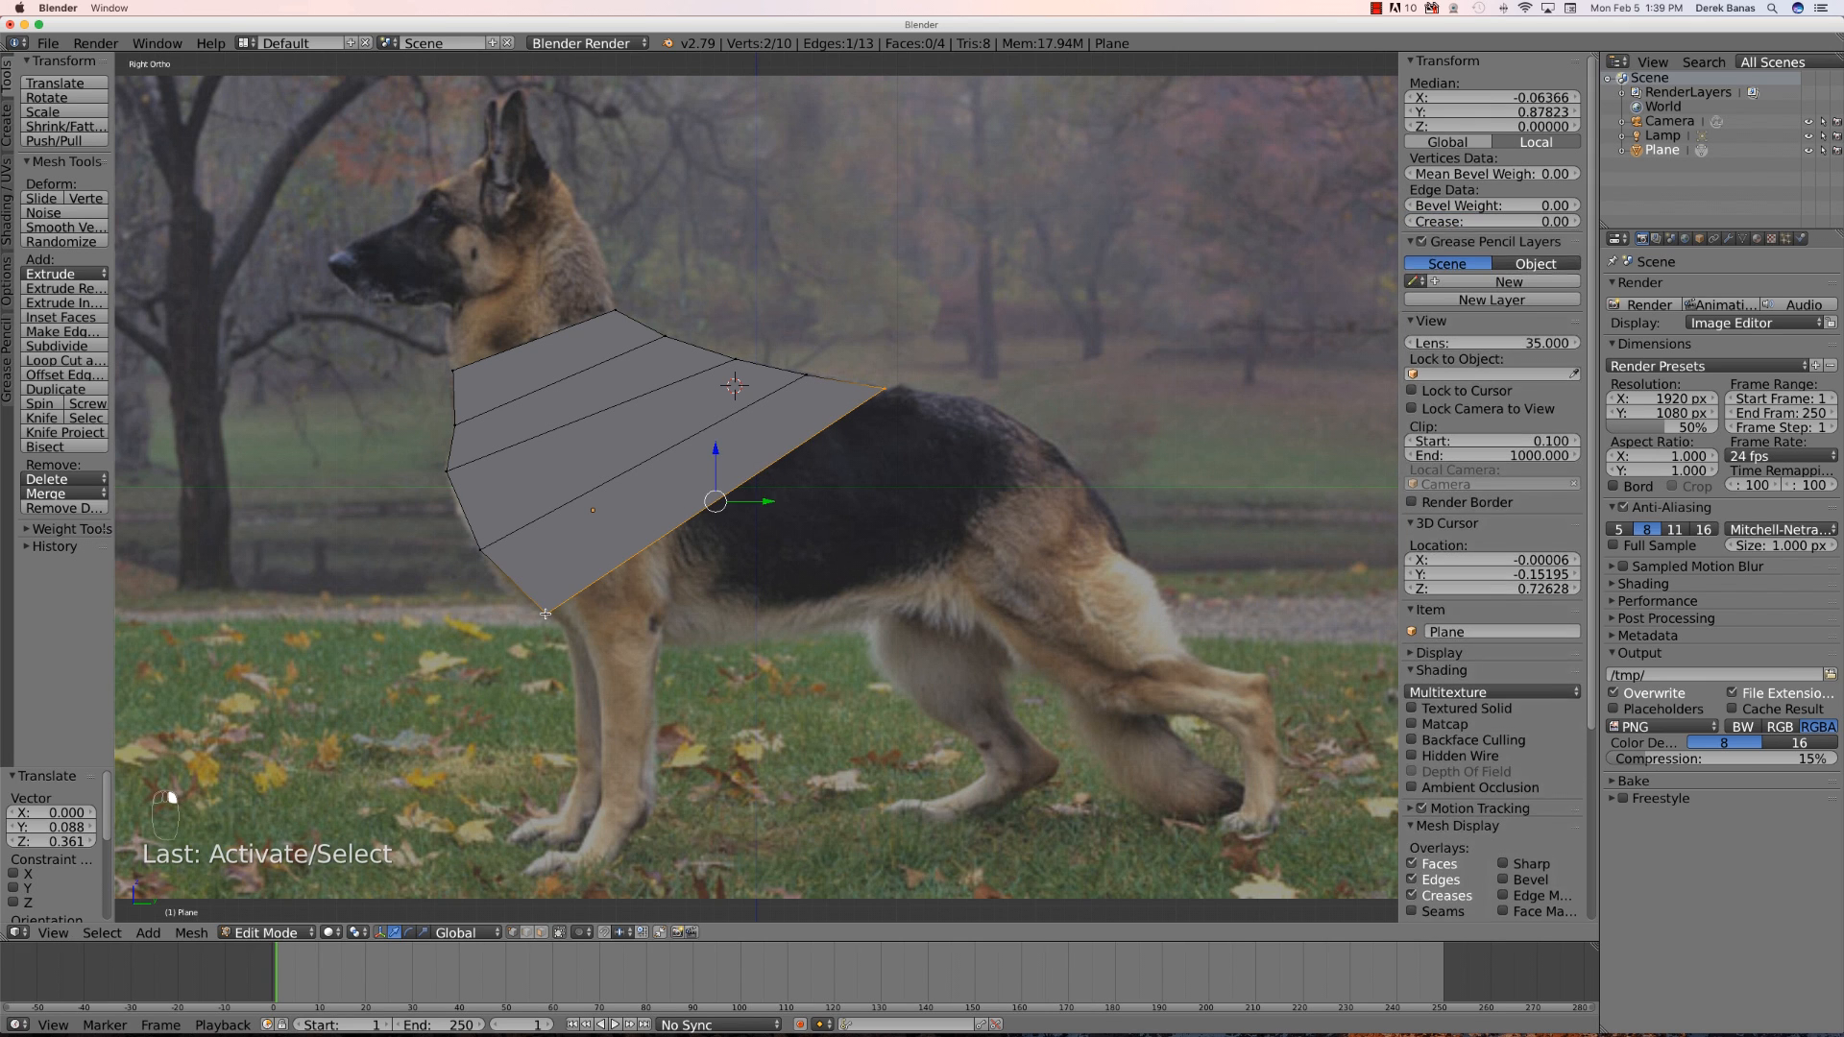
key(e)
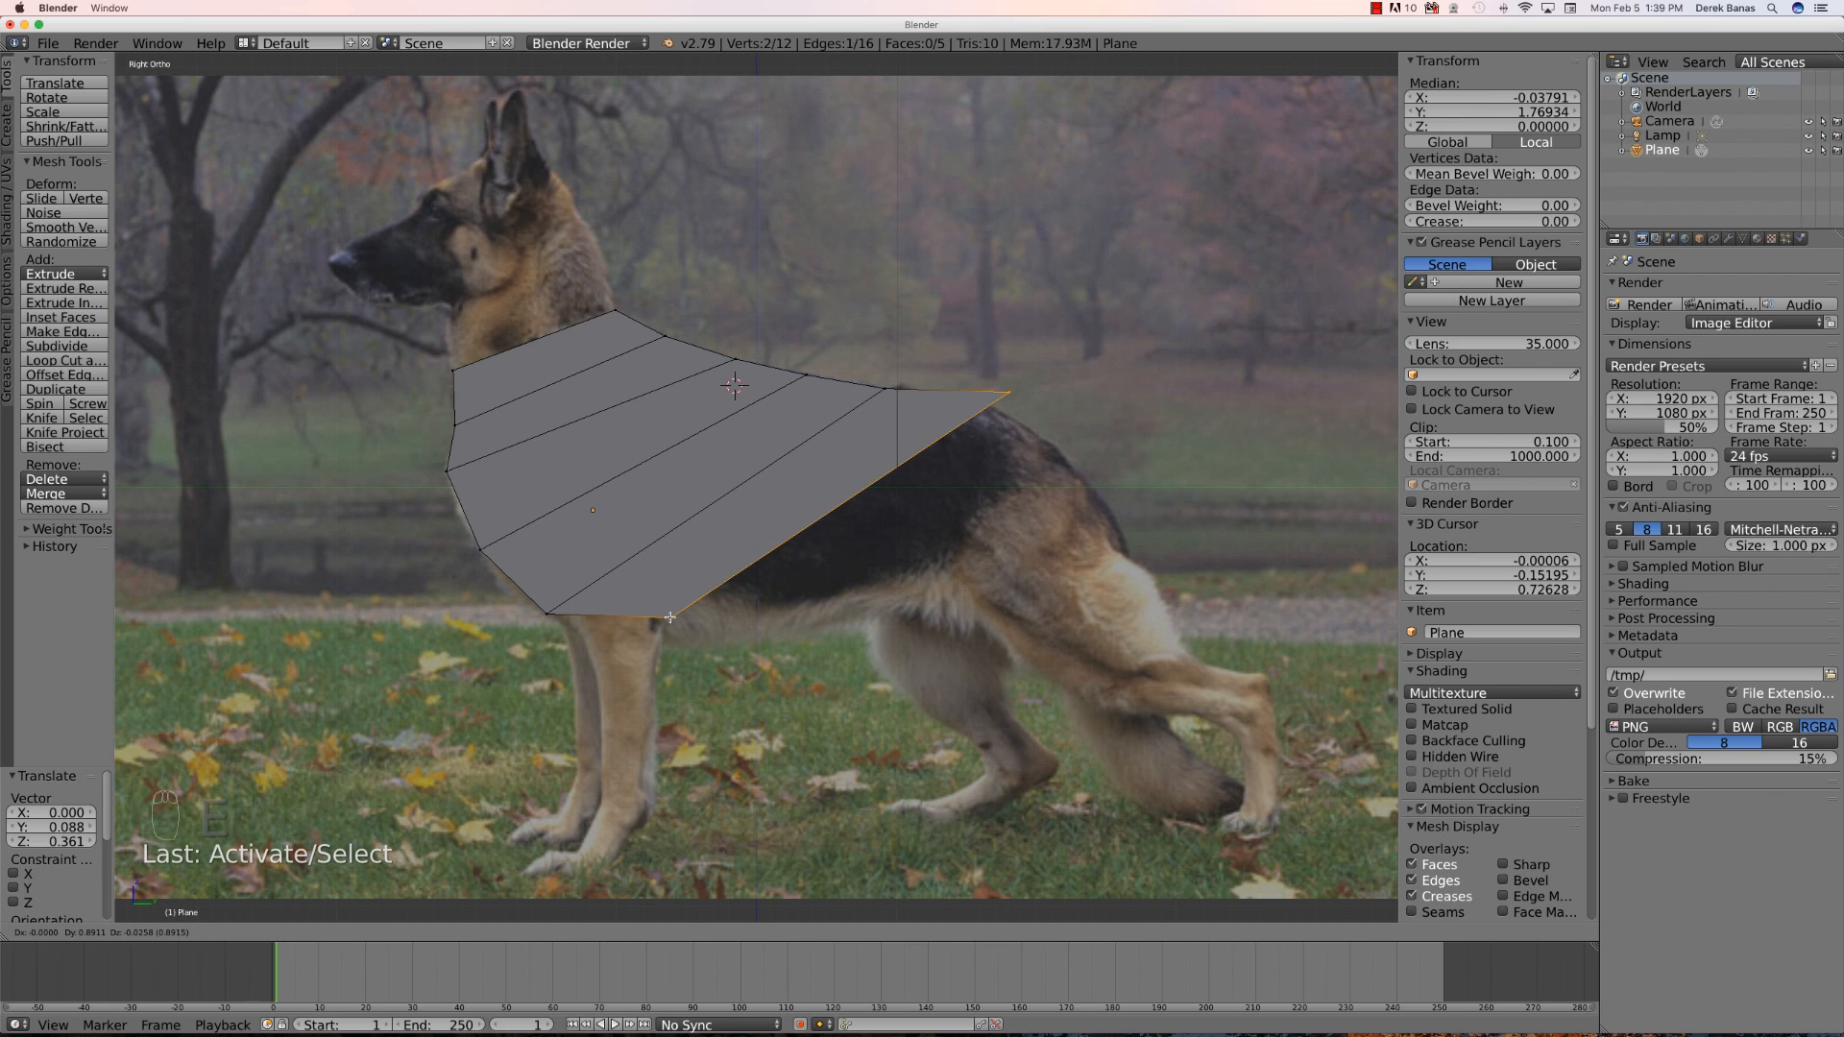
click(671, 617)
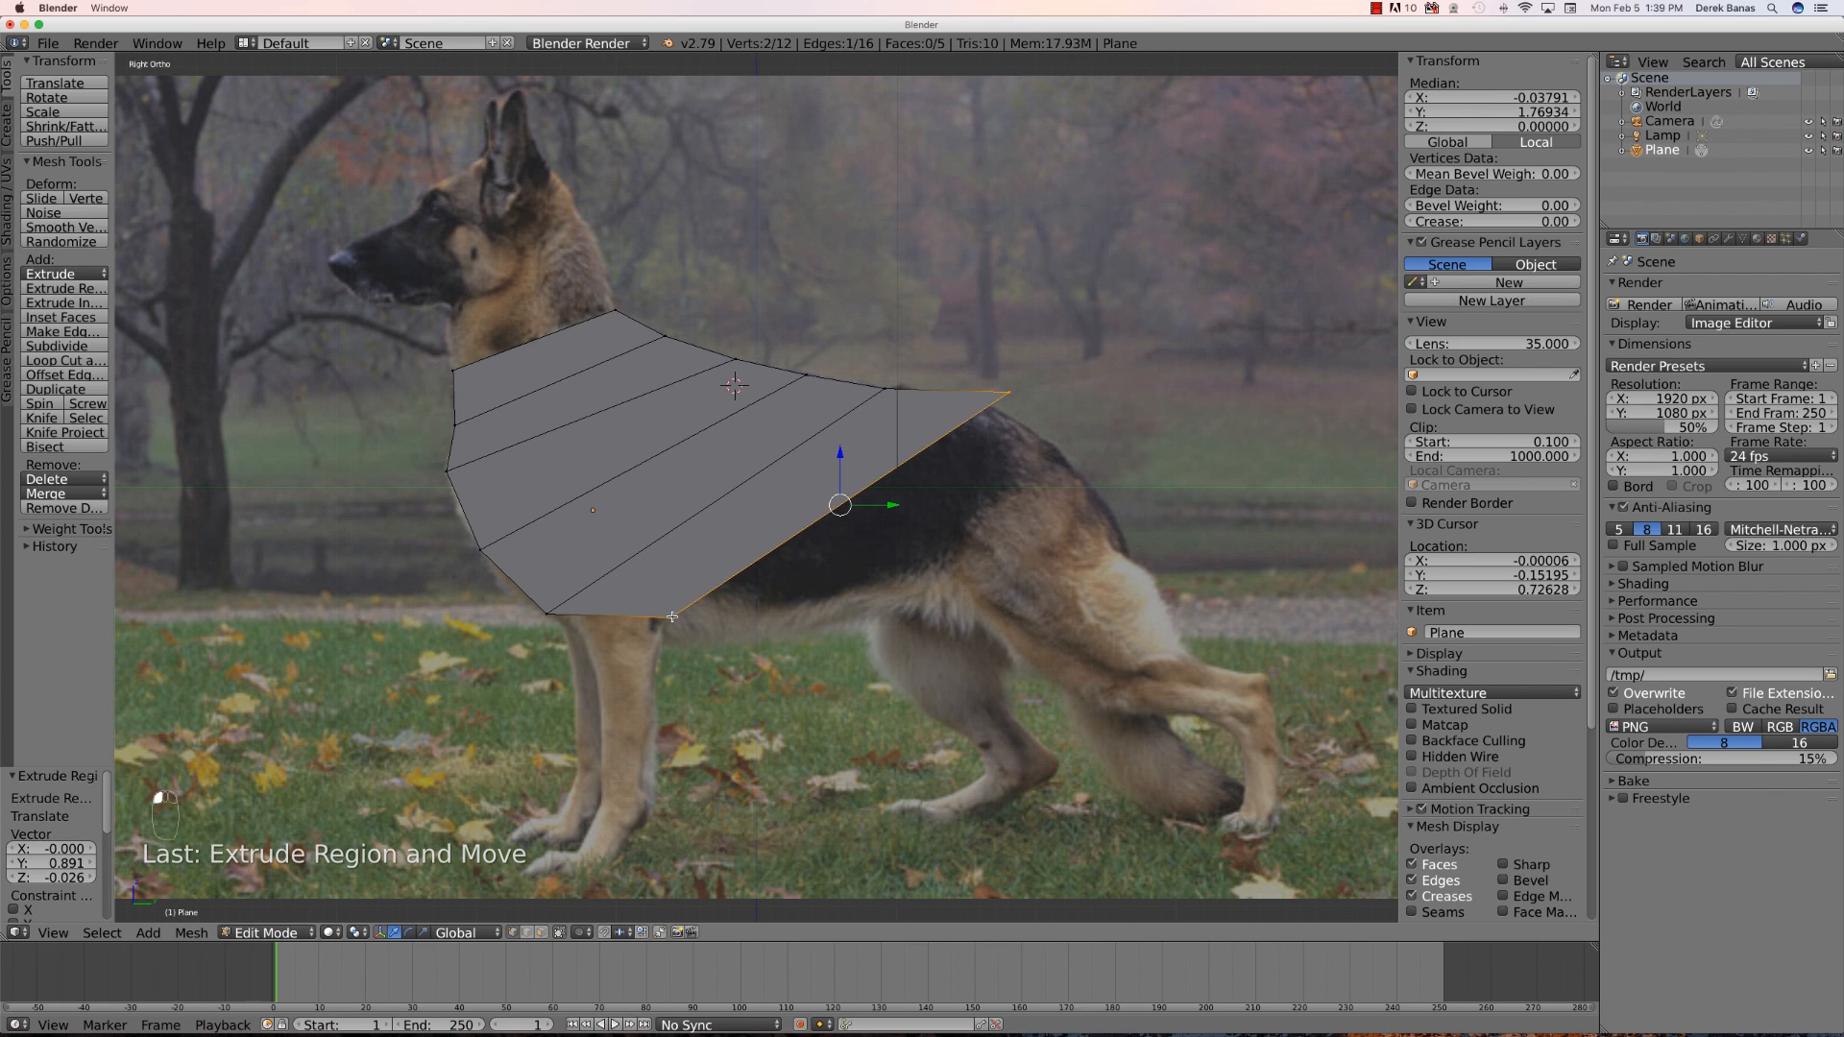
right_click(1012, 391)
key(g)
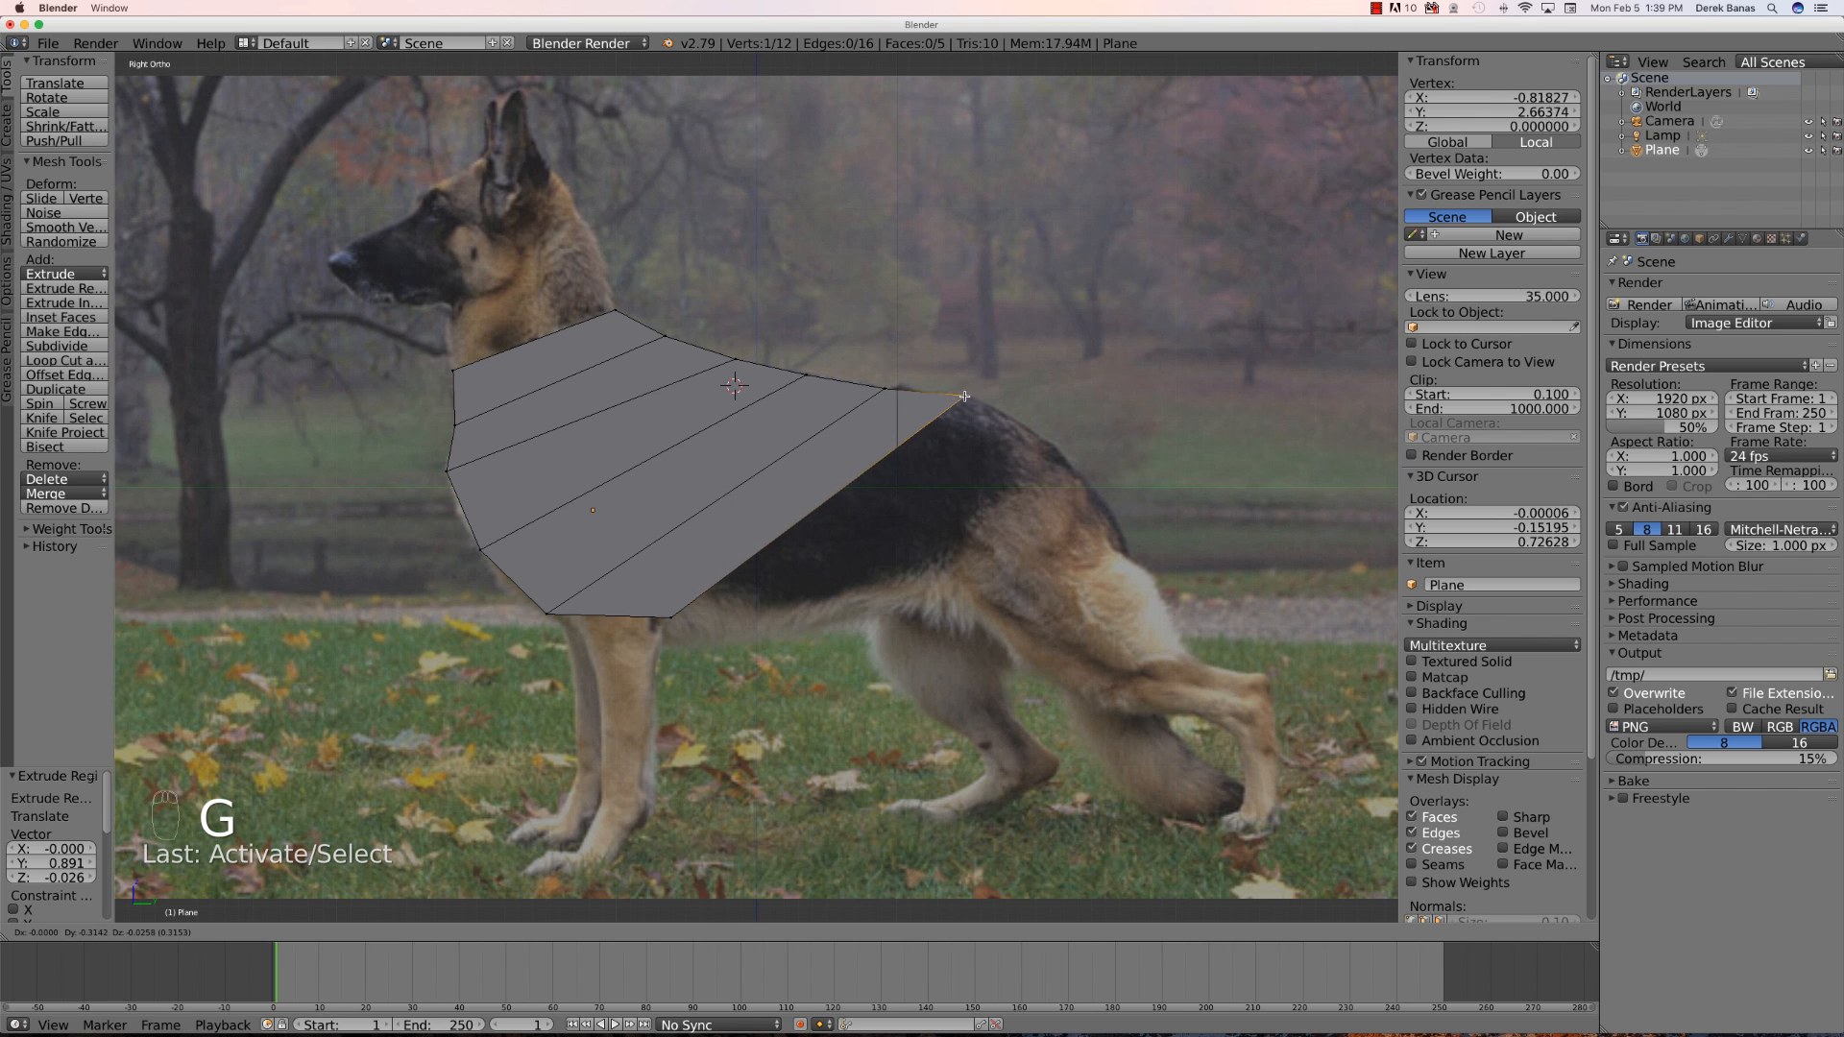
click(943, 394)
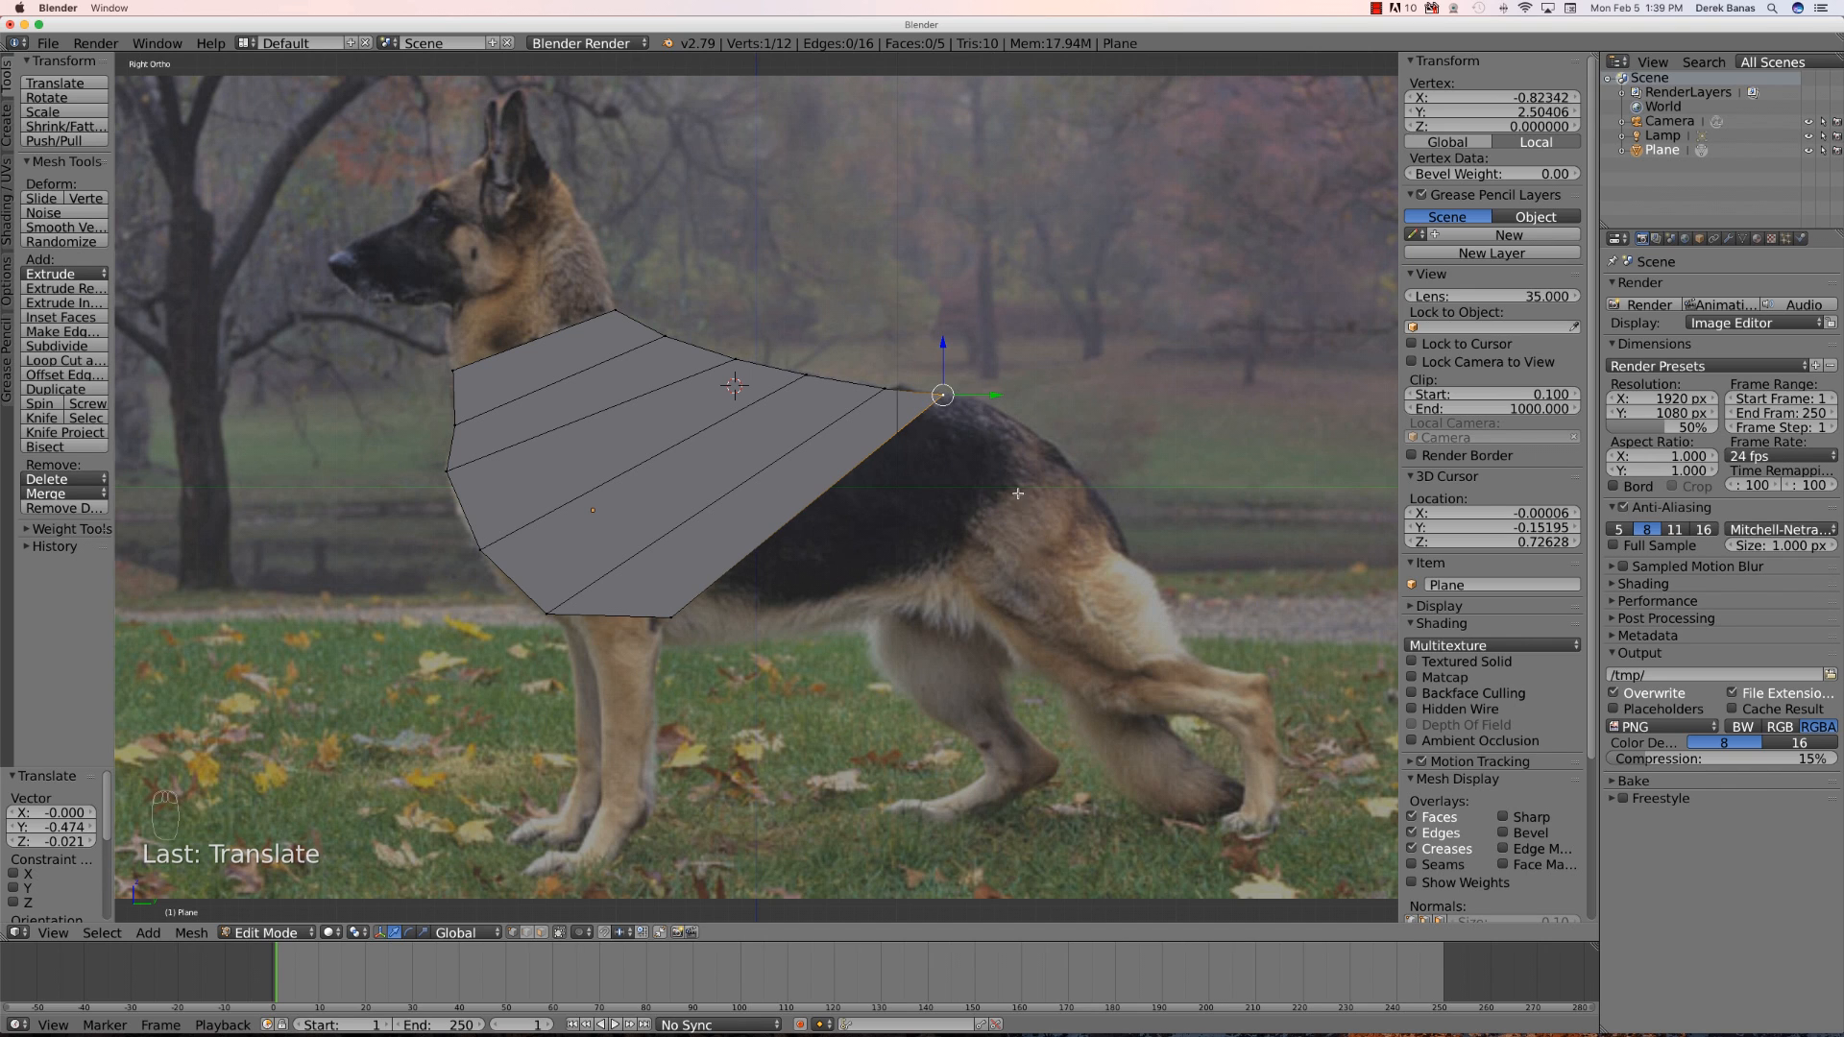
- Extrude another row from the belly edge and pull its lower vertex back along the underside toward the hind legs
shift+right_click(670, 617)
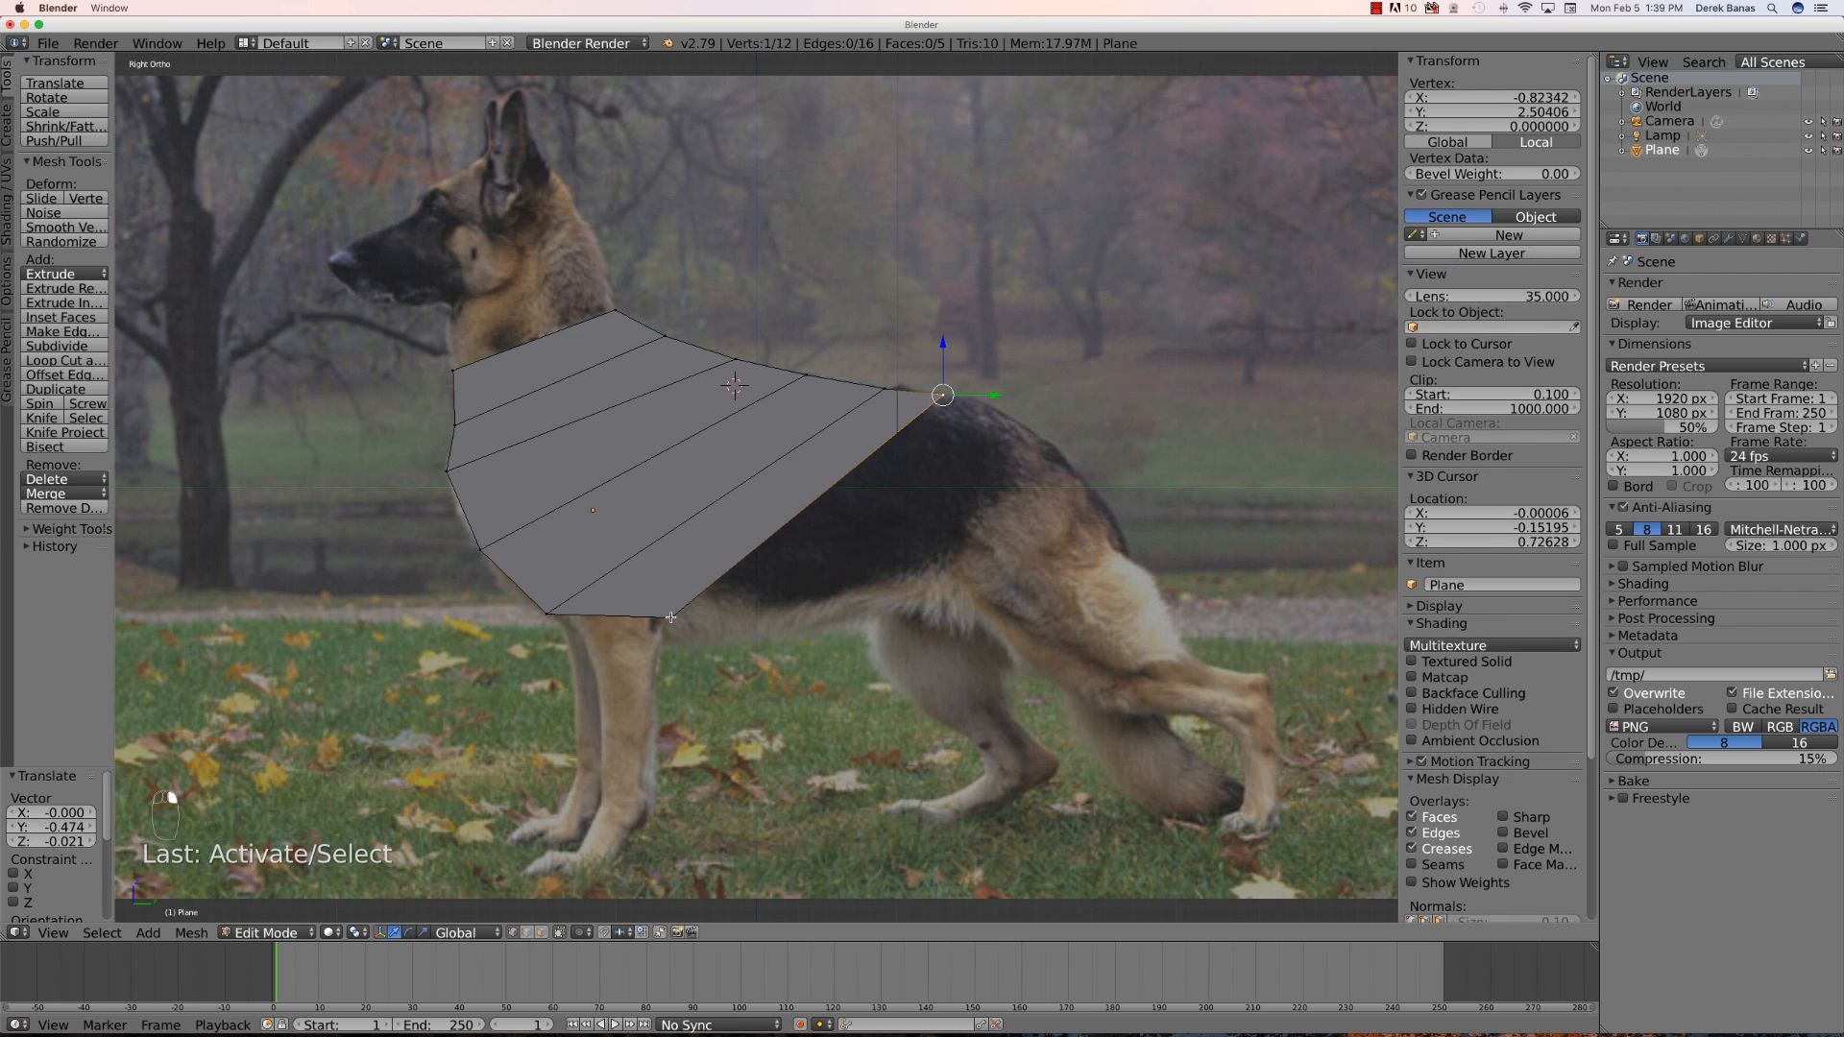
key(e)
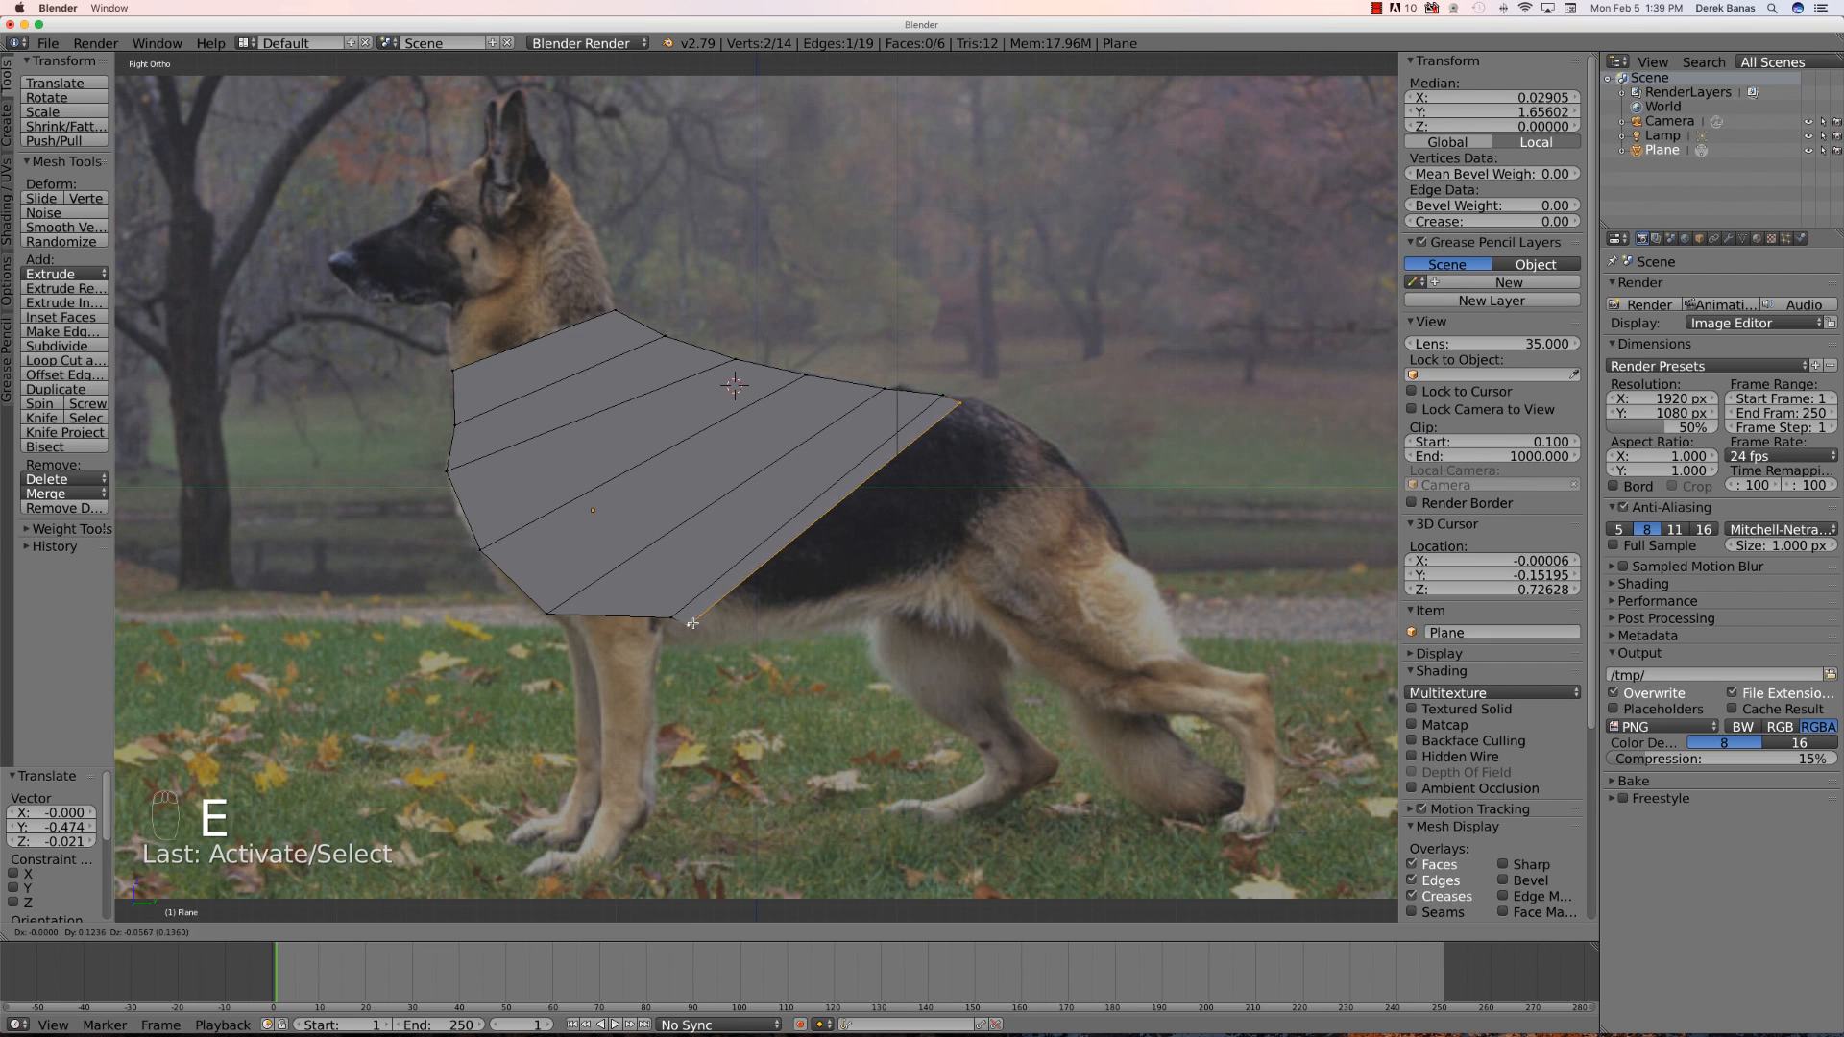
click(707, 617)
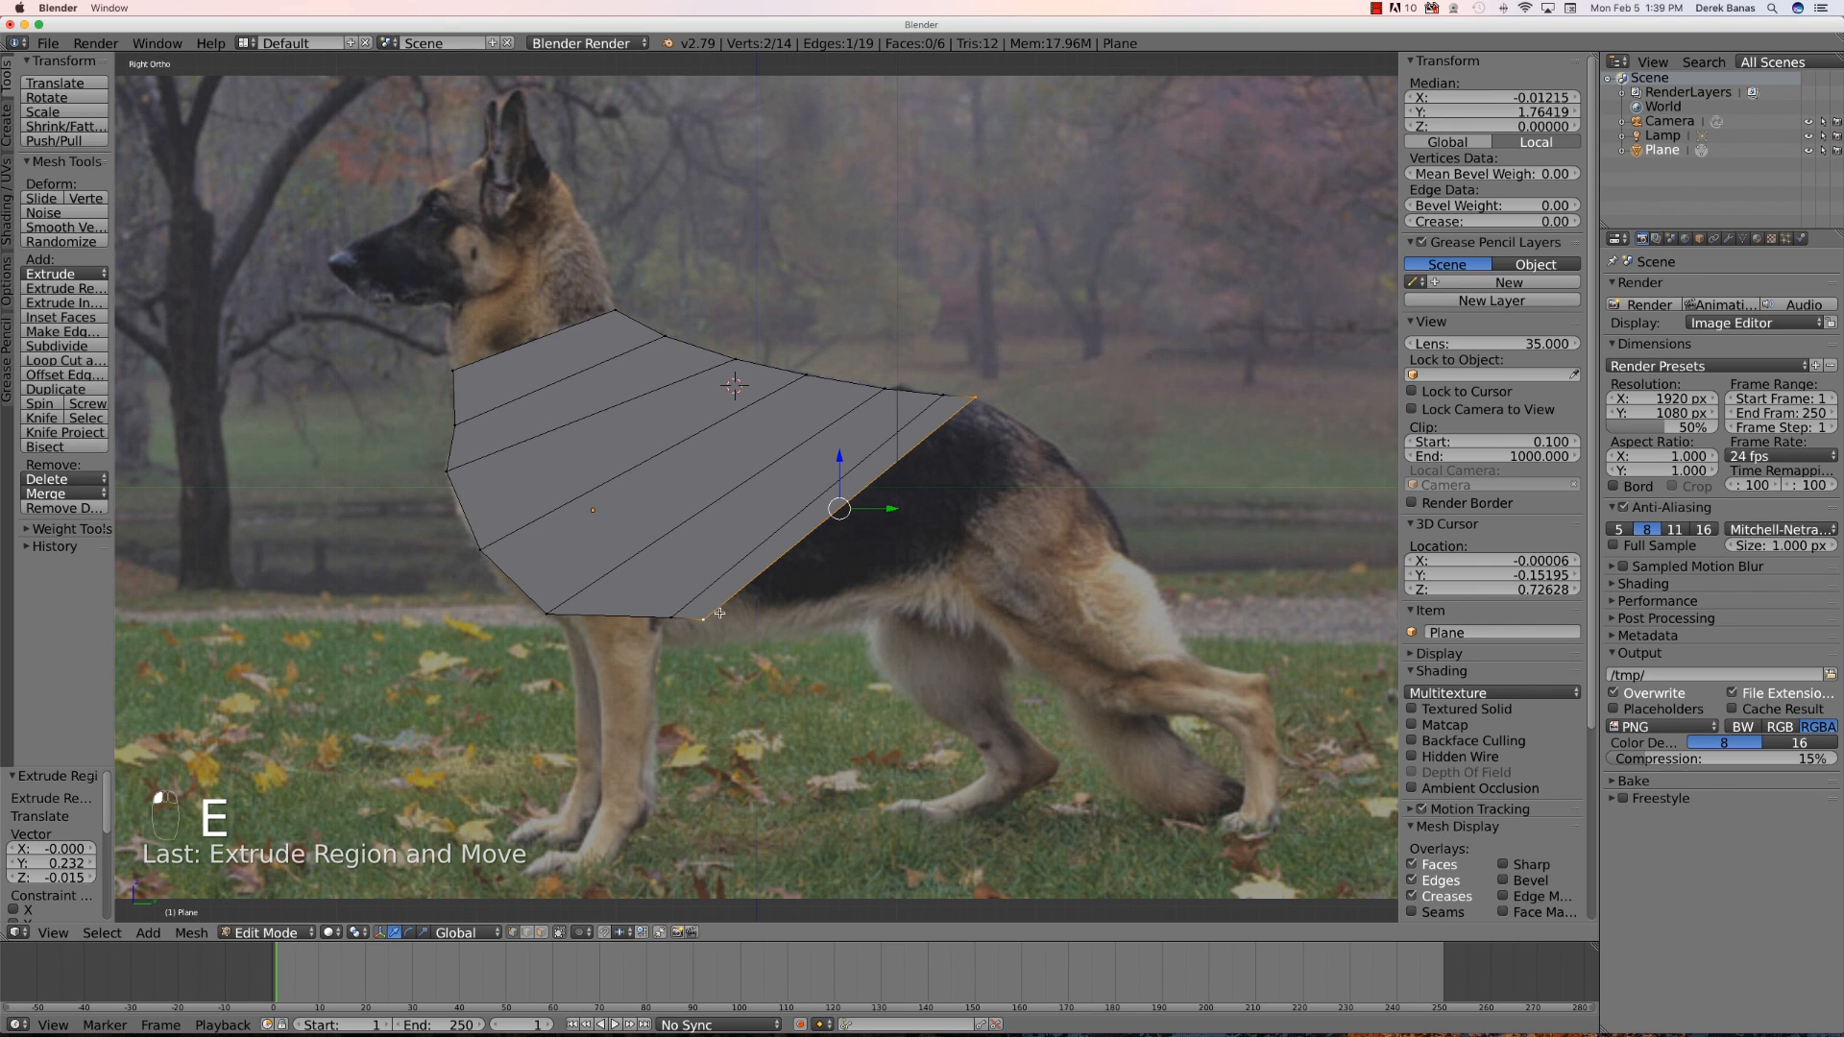
right_click(704, 619)
key(g)
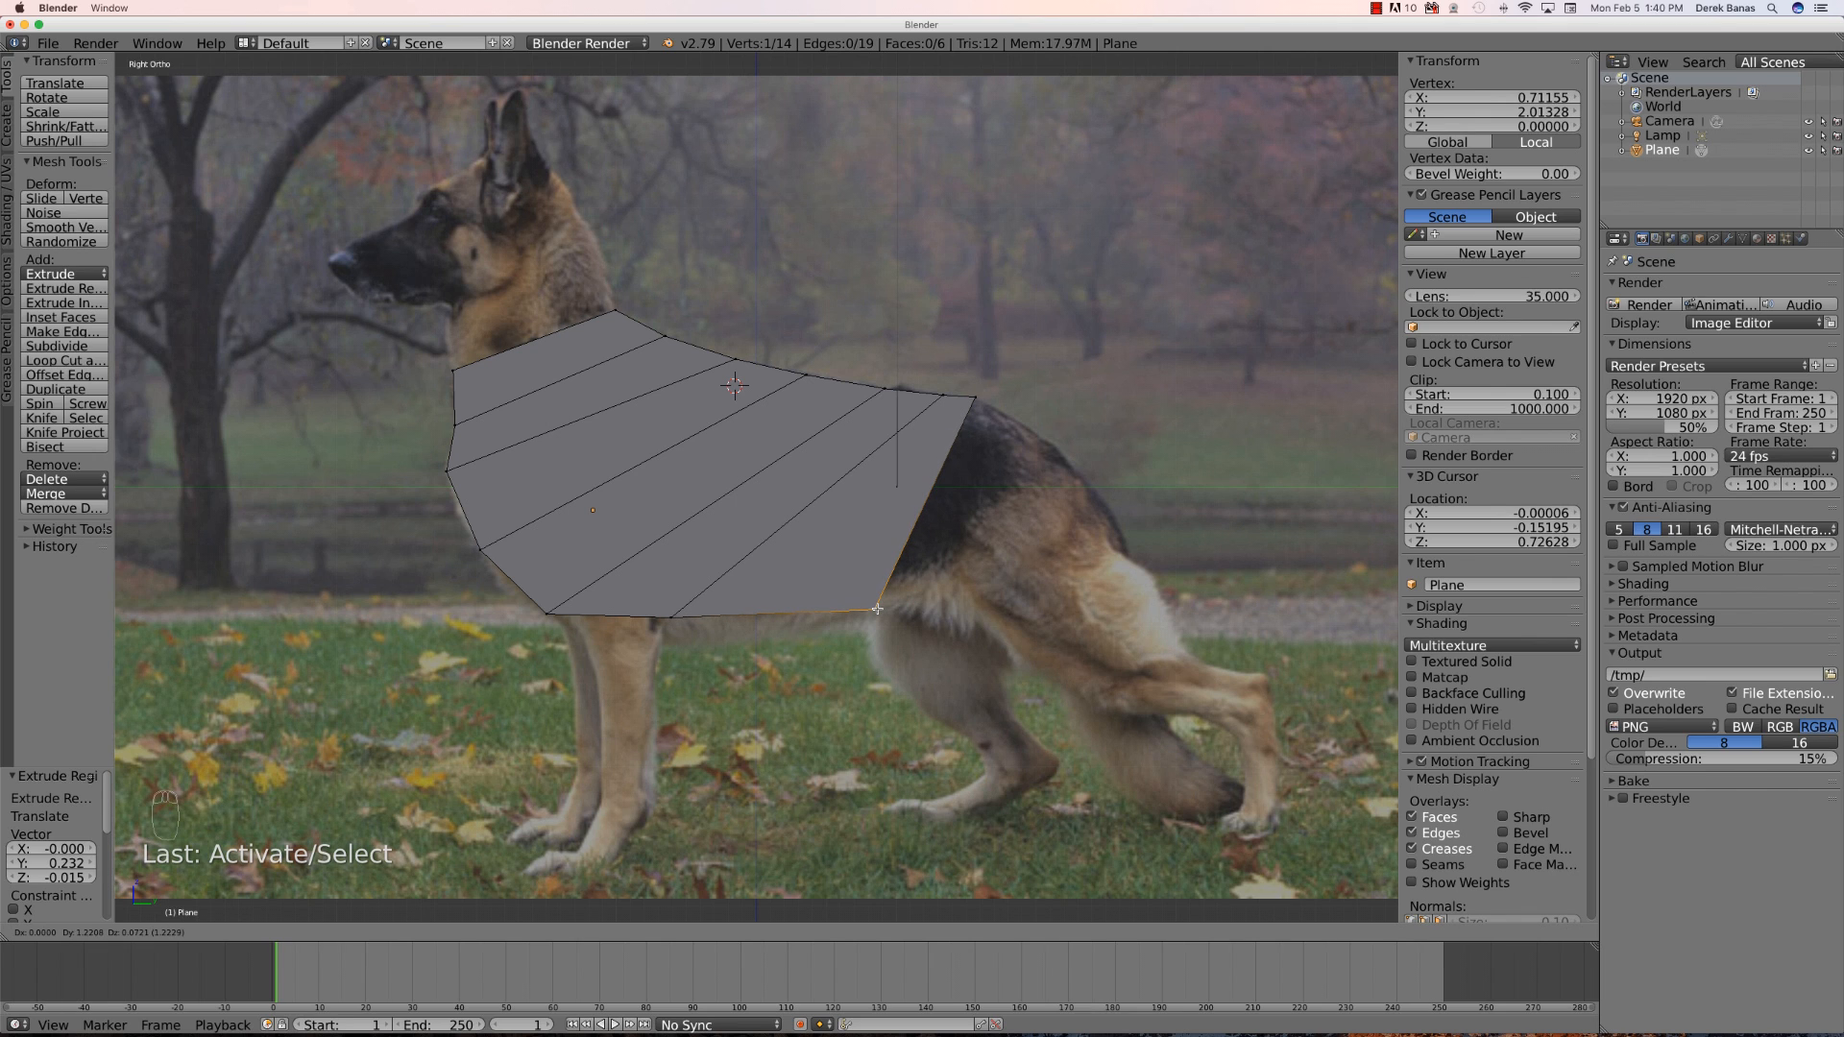
click(875, 609)
- Extrude the rear edge further back and move its lower vertex onto the front of the hind leg
shift+right_click(972, 399)
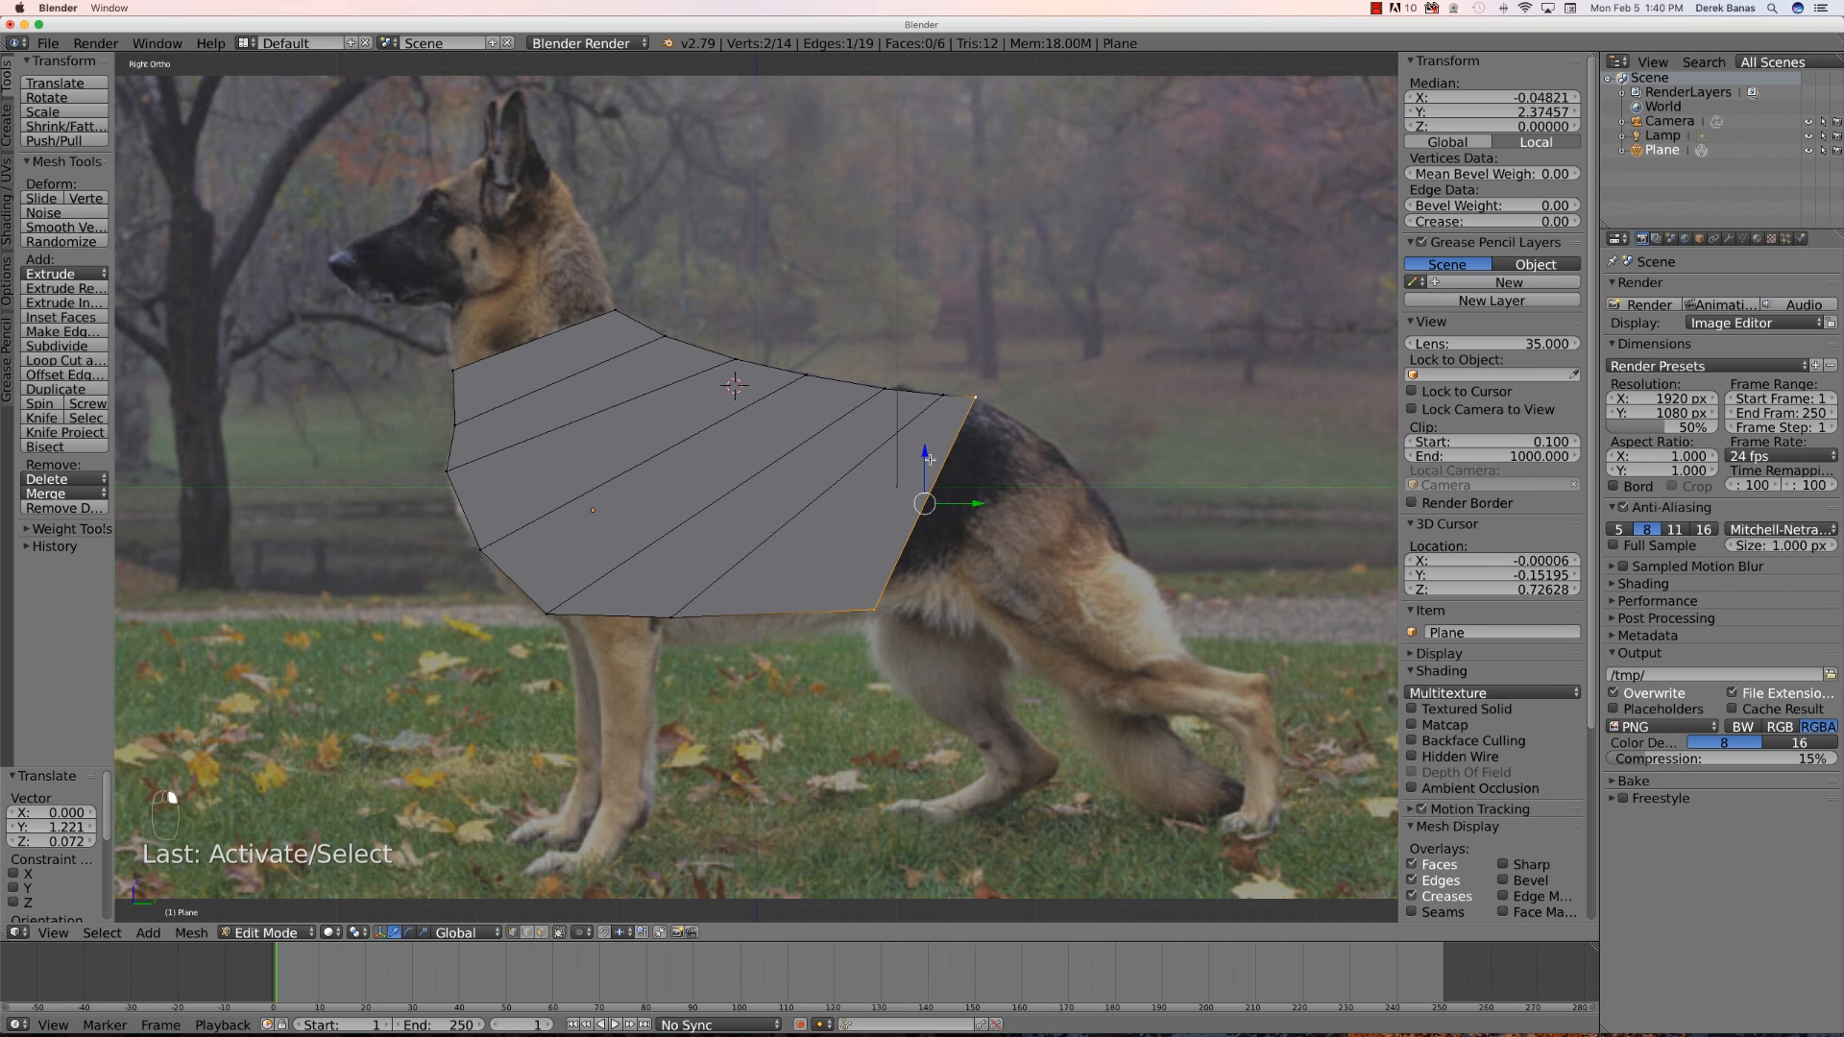
key(e)
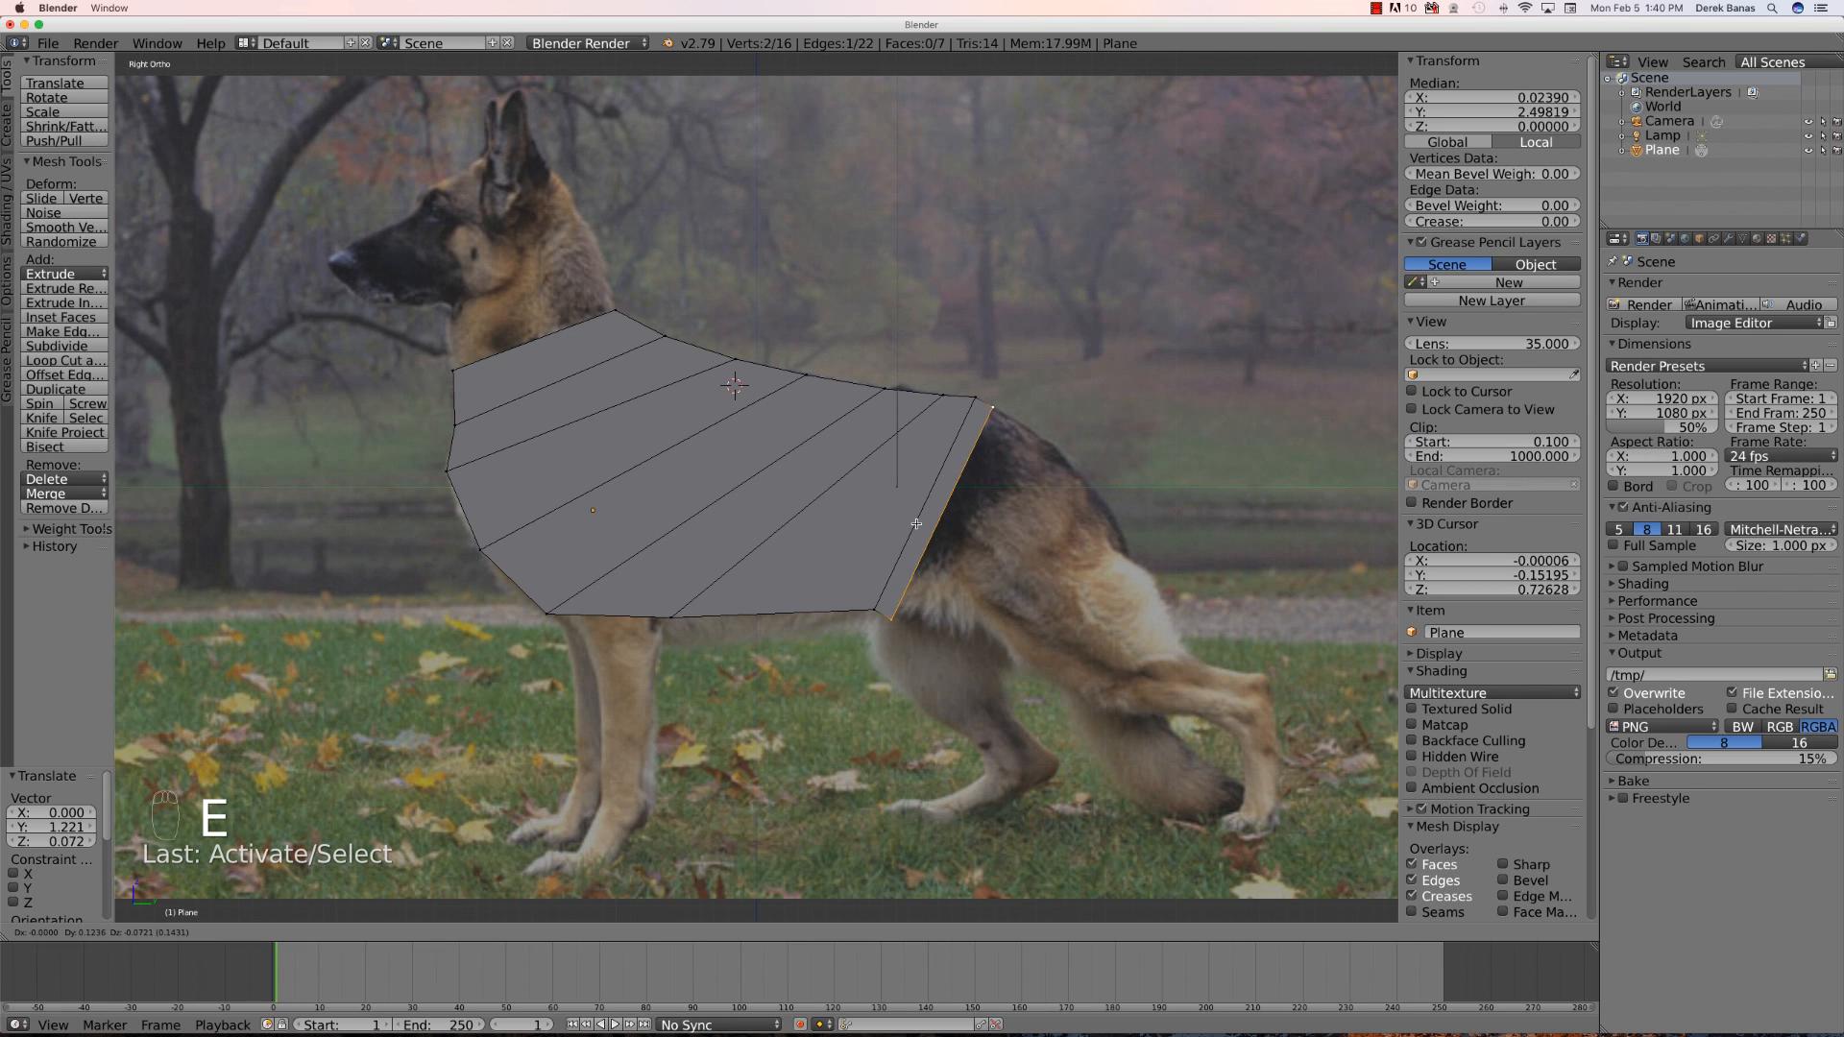
click(917, 525)
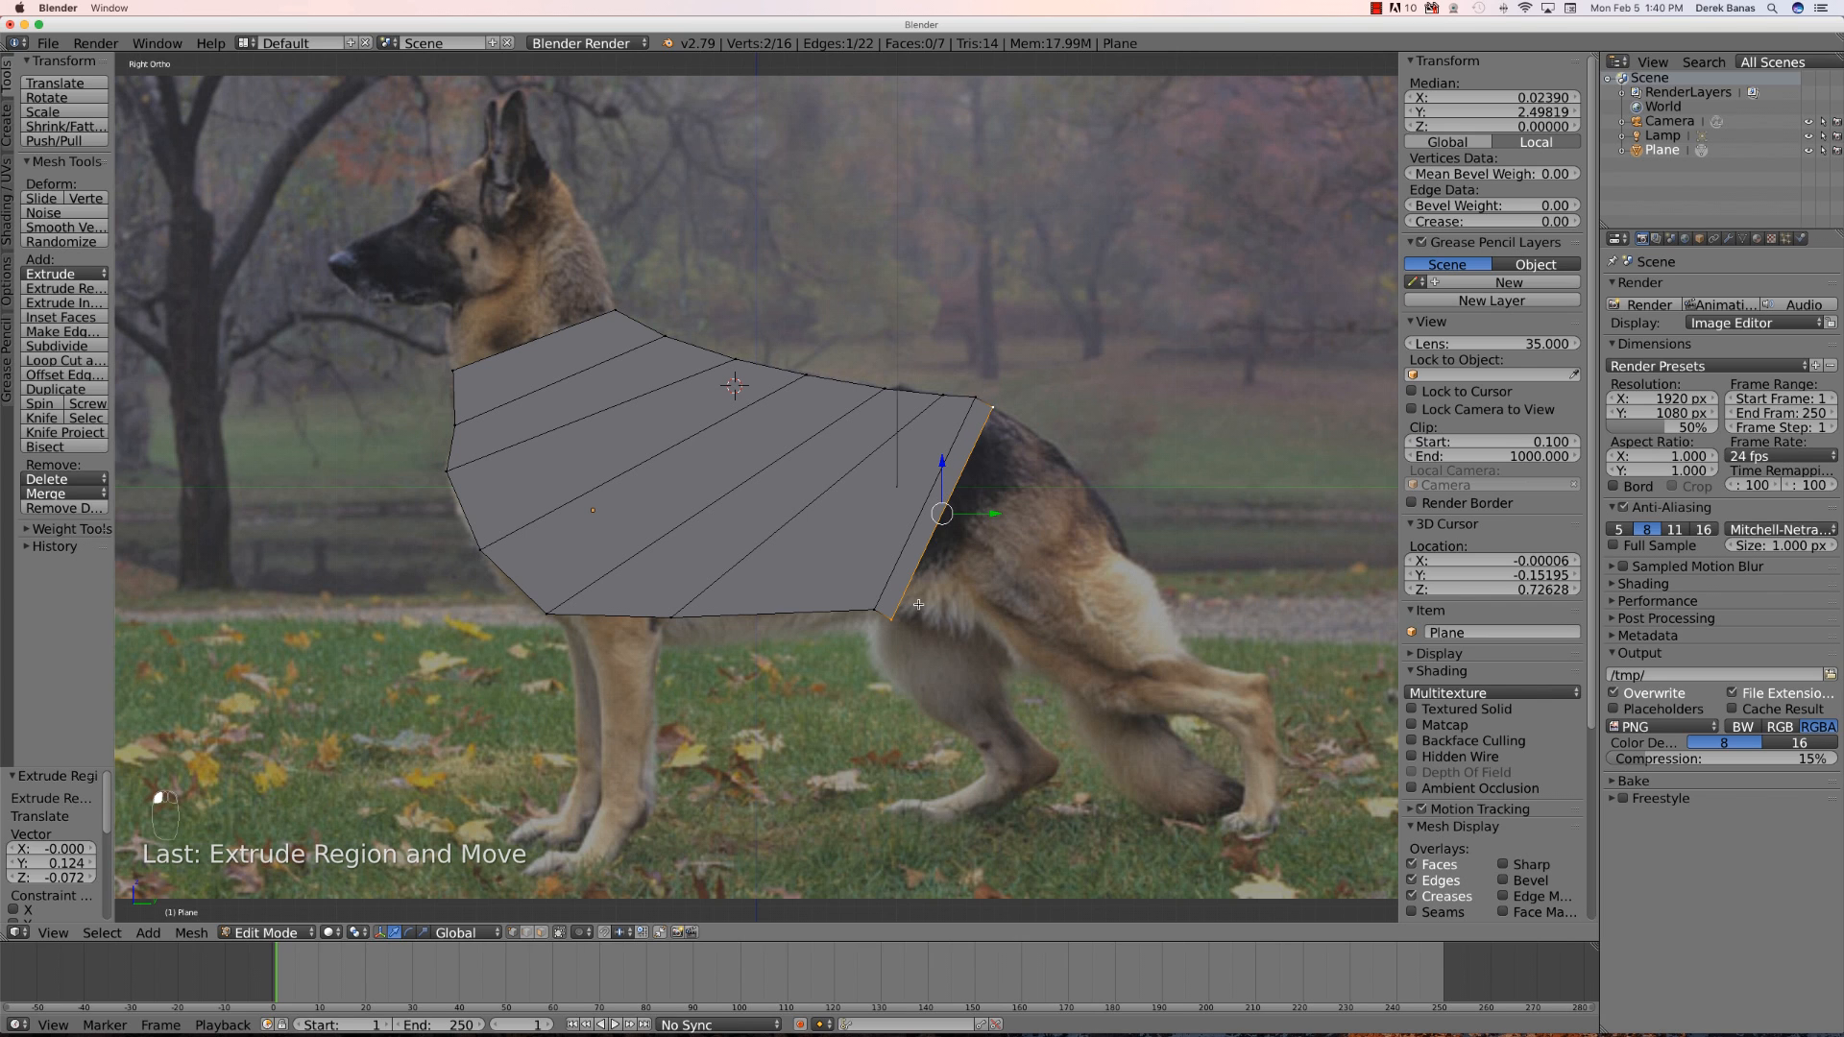
right_click(892, 621)
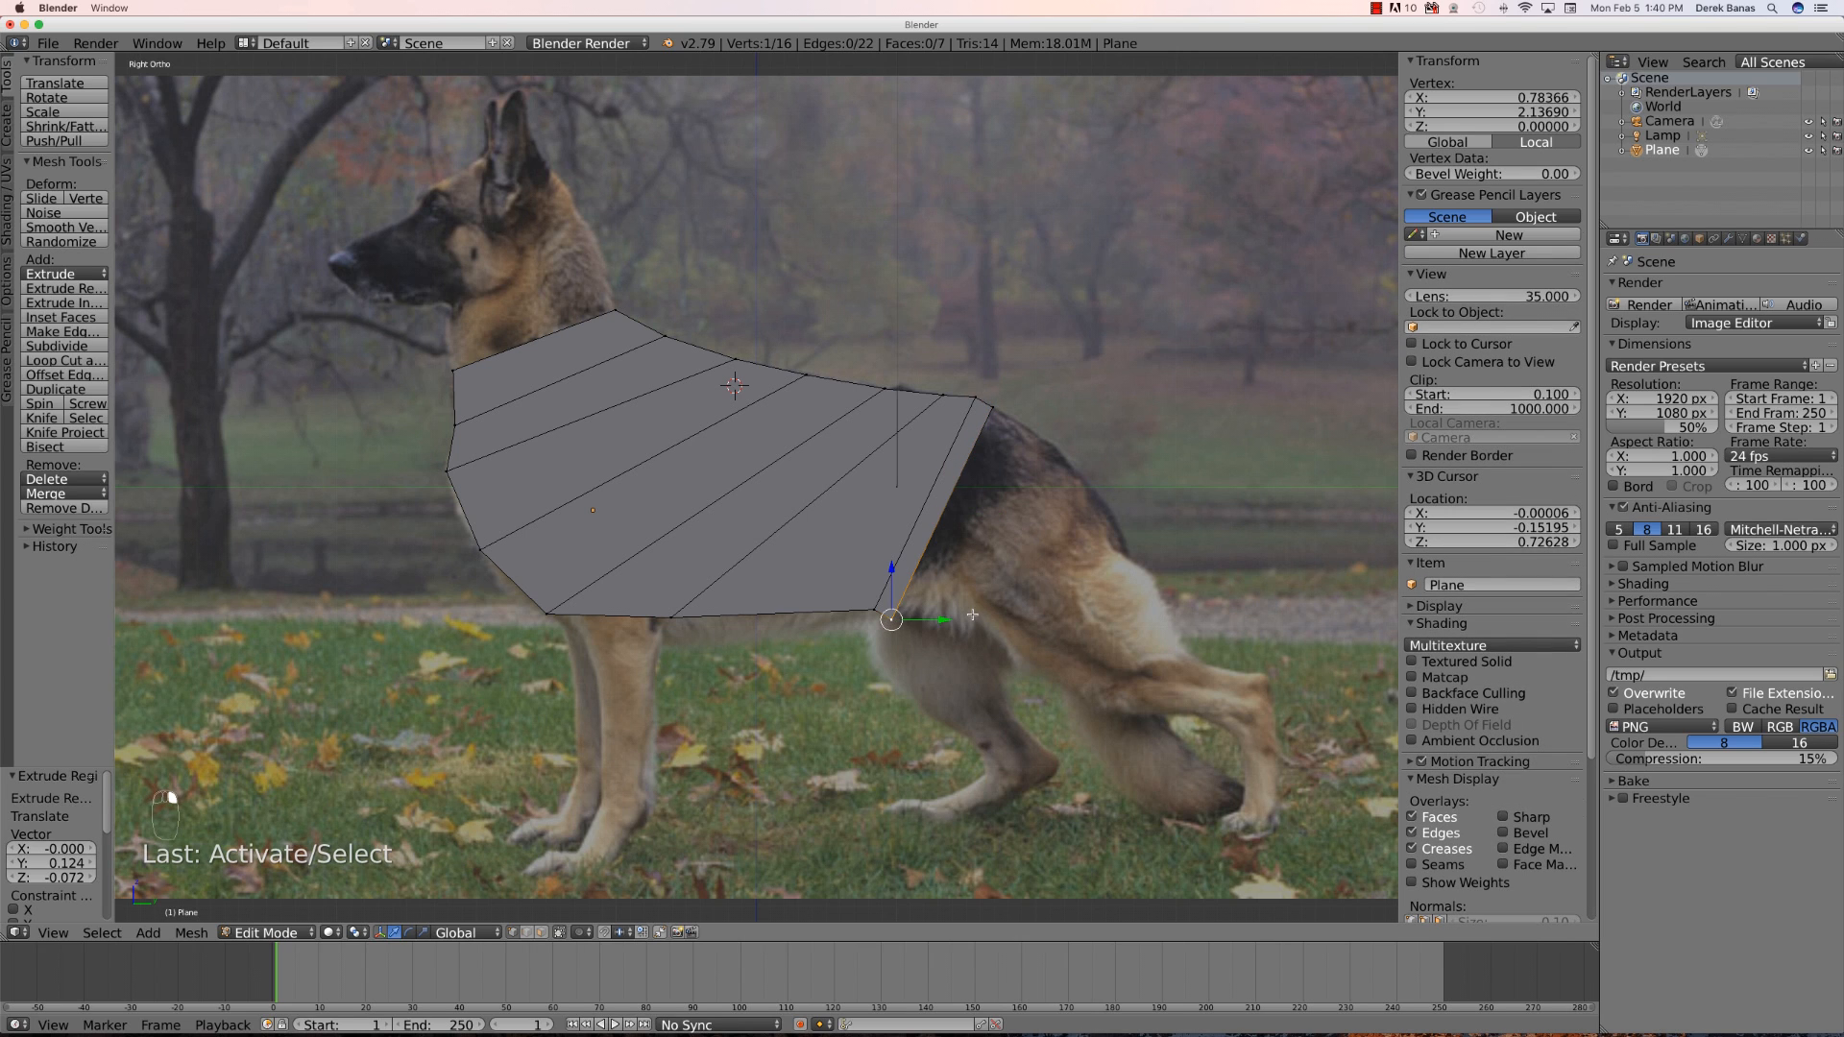
key(g)
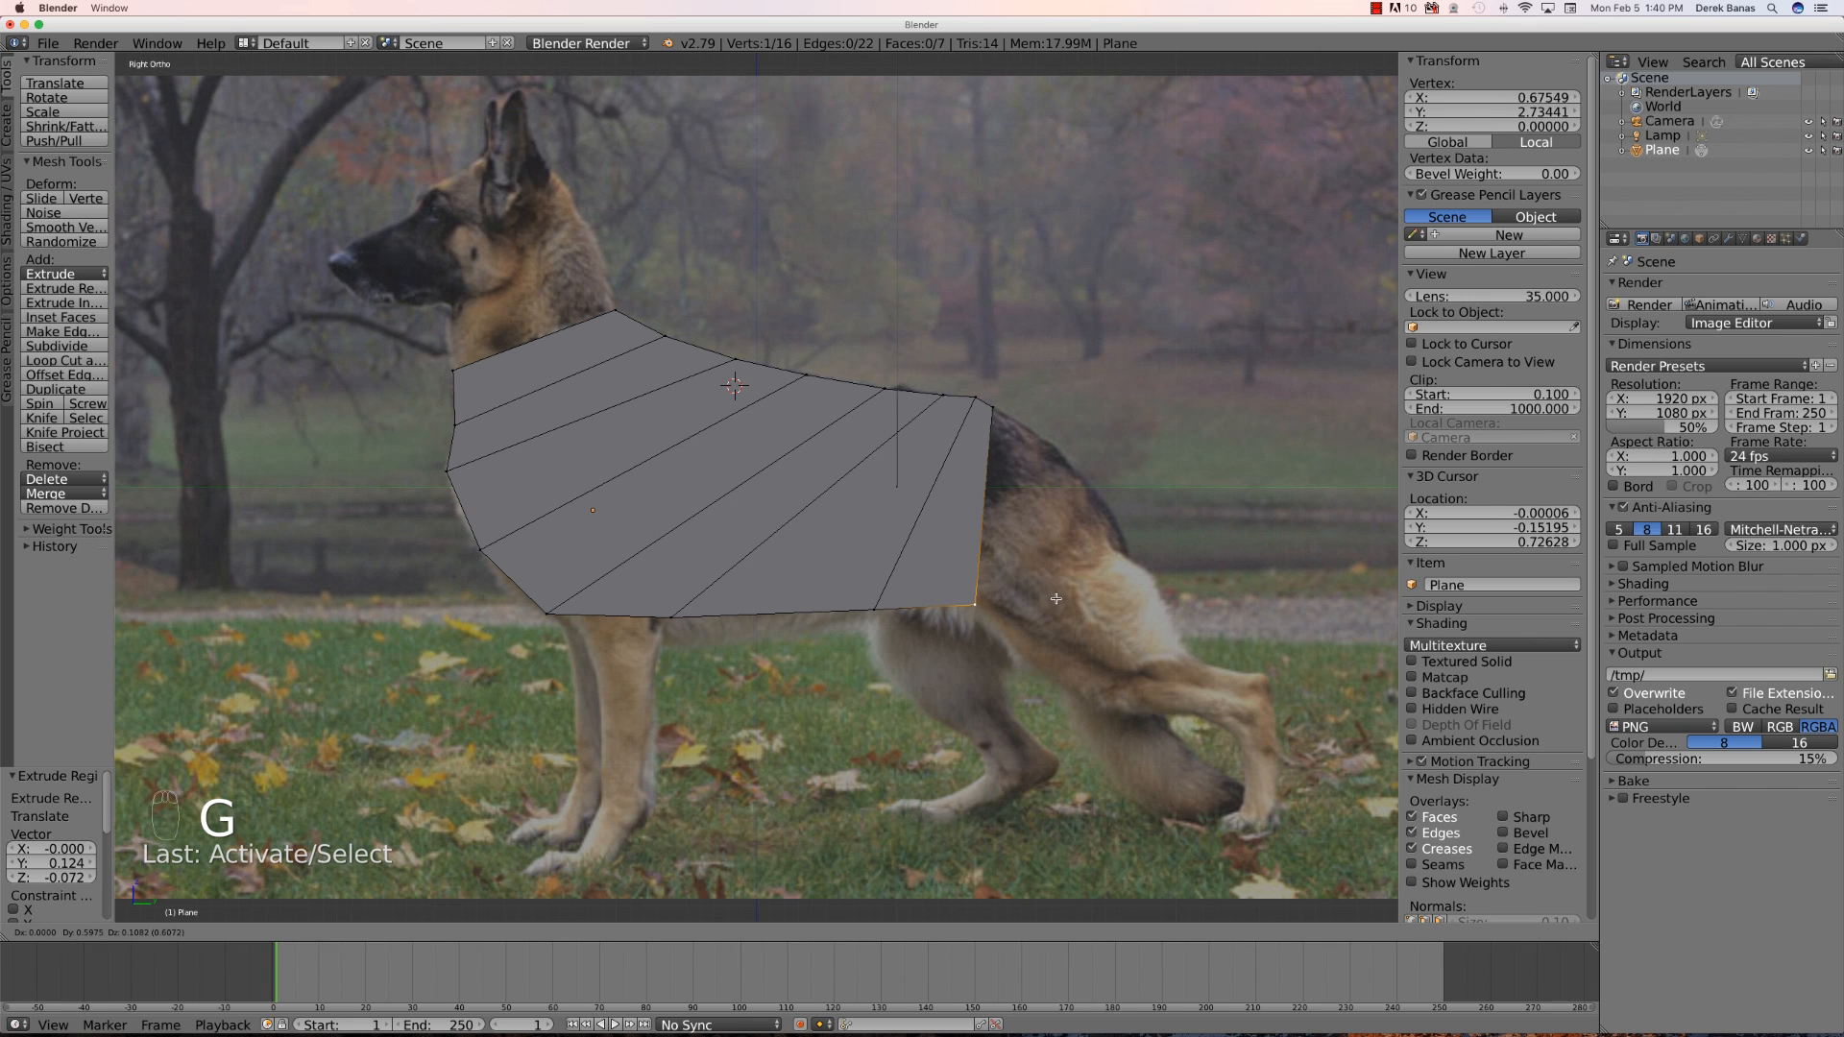
click(1054, 601)
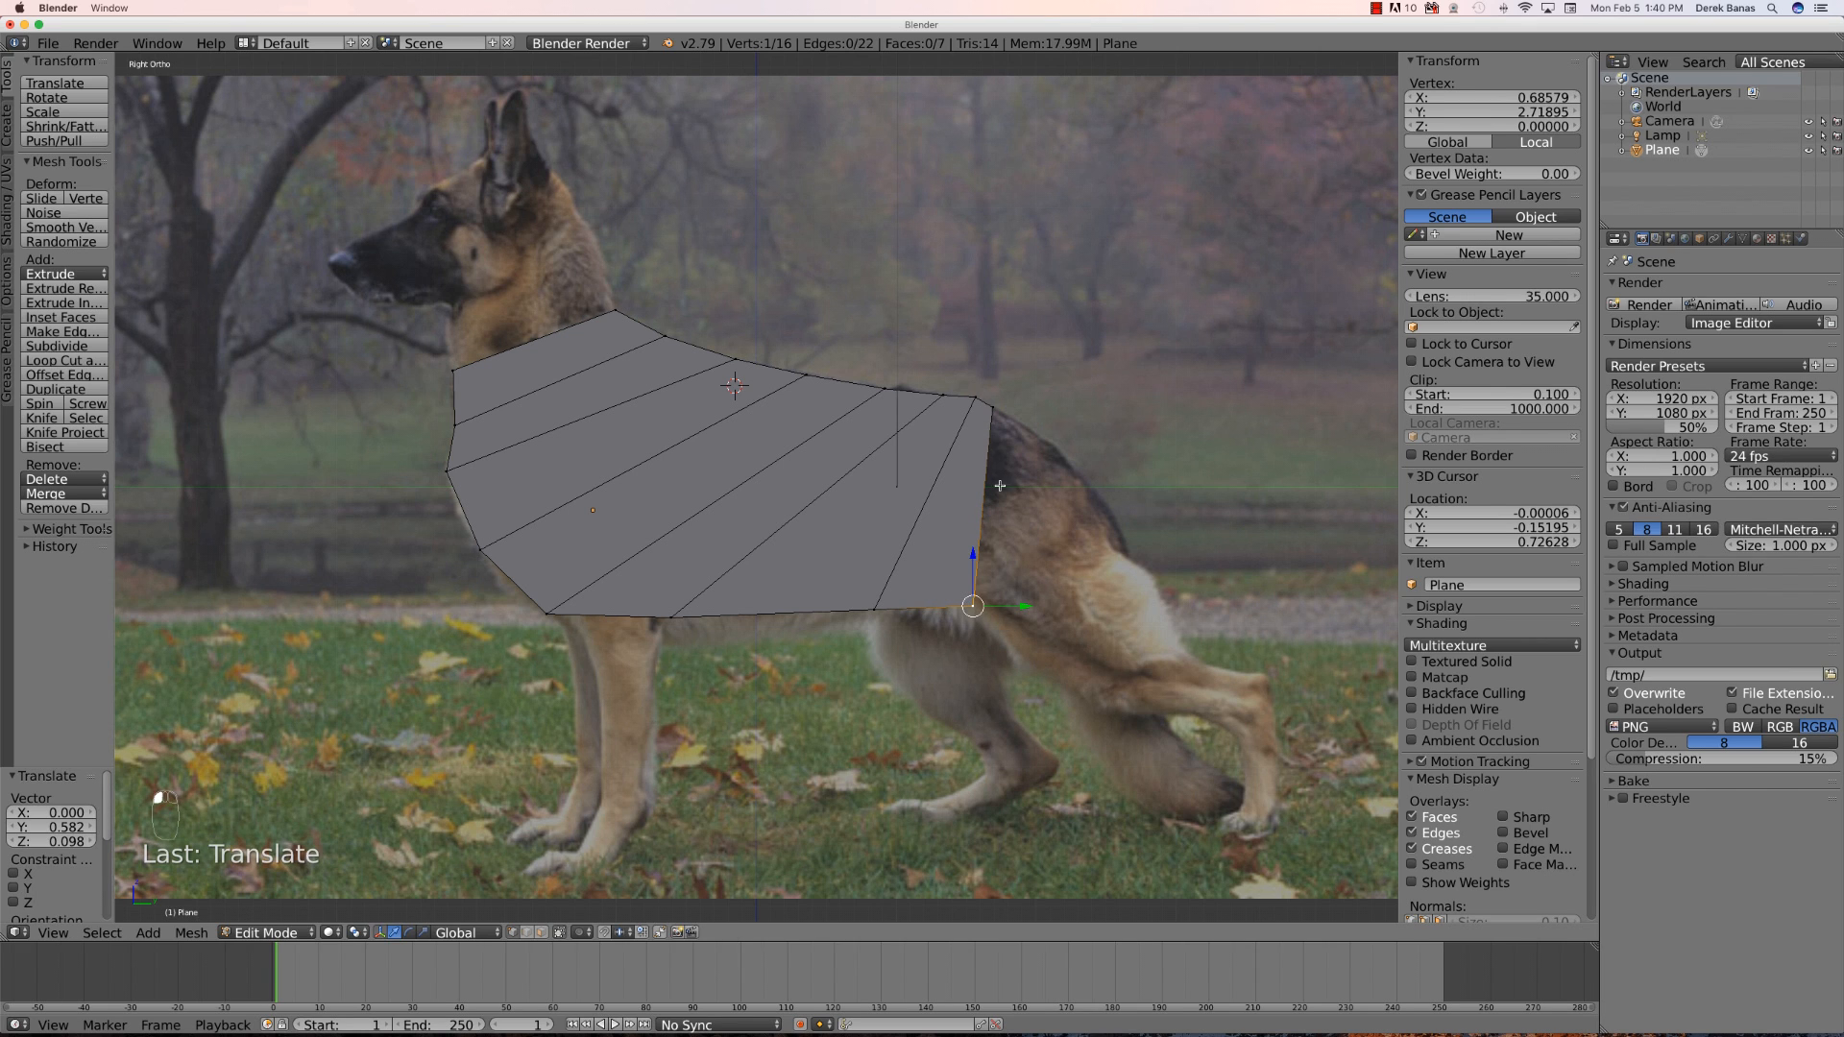
- Extrude the rear edge again toward the haunch and raise its lower vertex along the hind leg outline
shift+right_click(984, 457)
key(e)
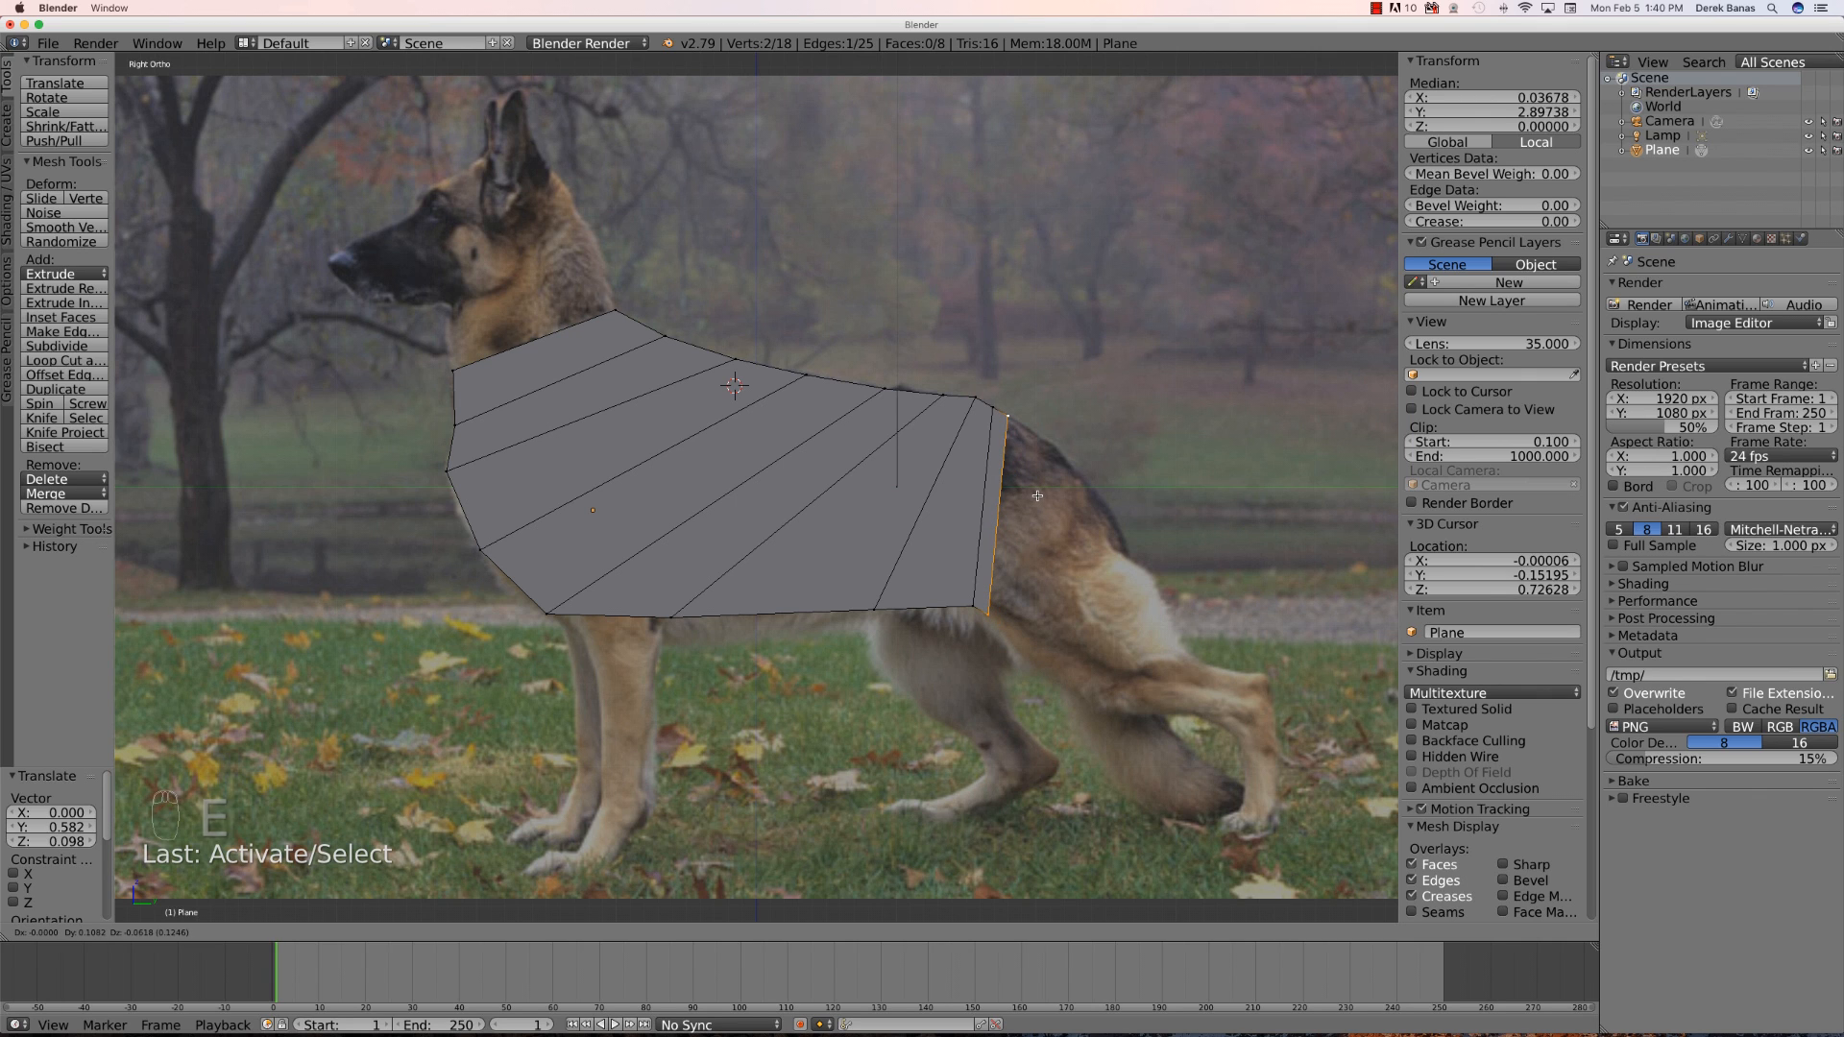
click(1037, 495)
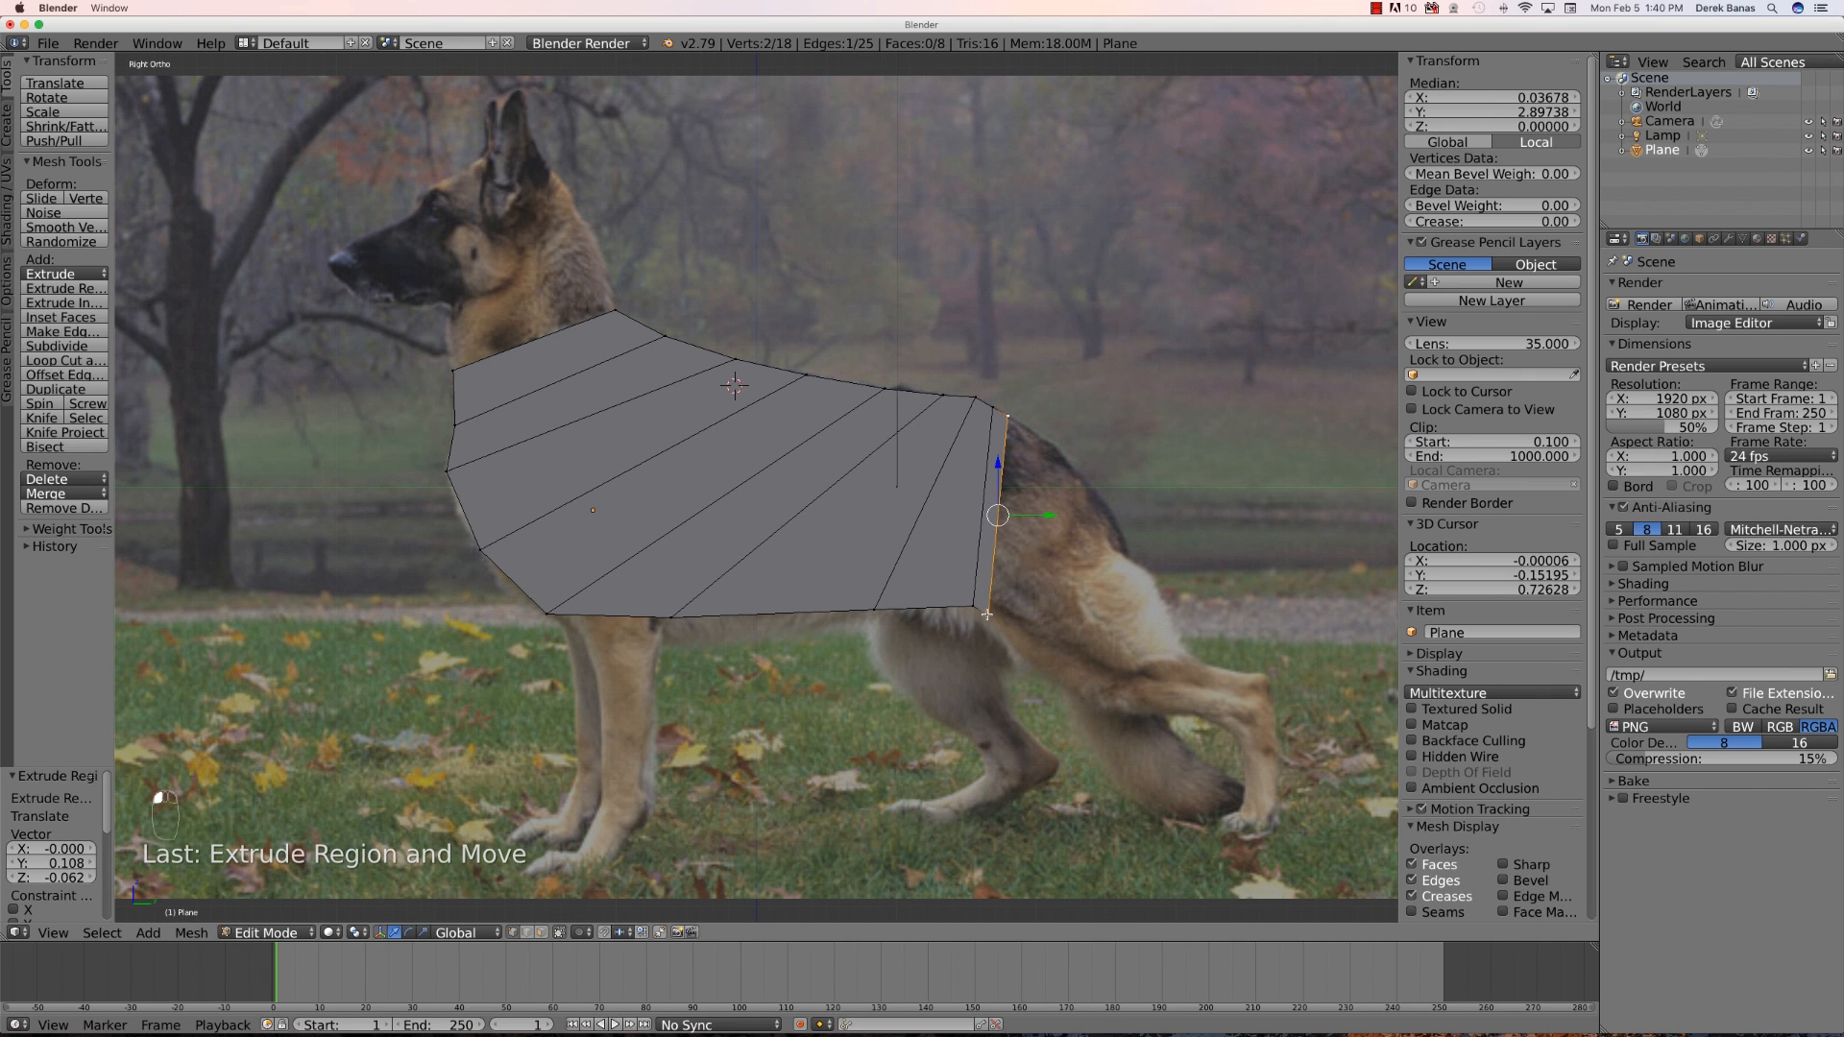
right_click(987, 615)
key(g)
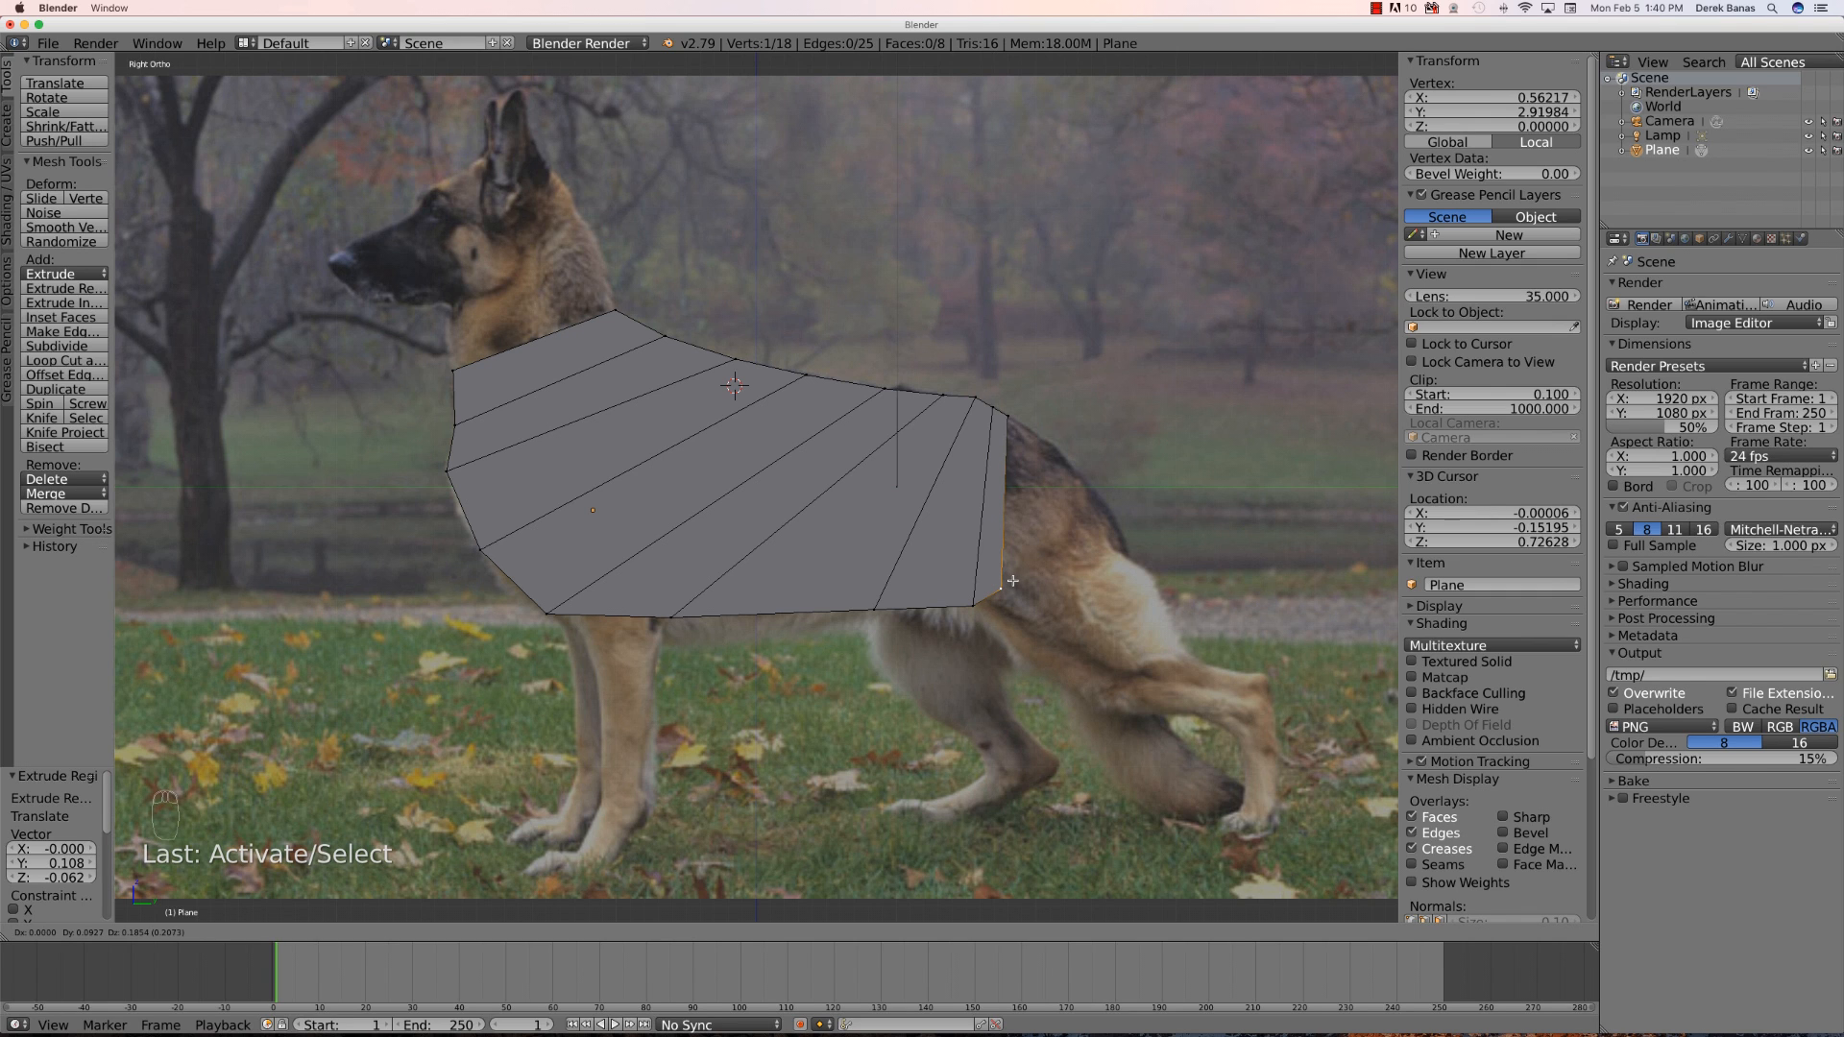
click(1012, 581)
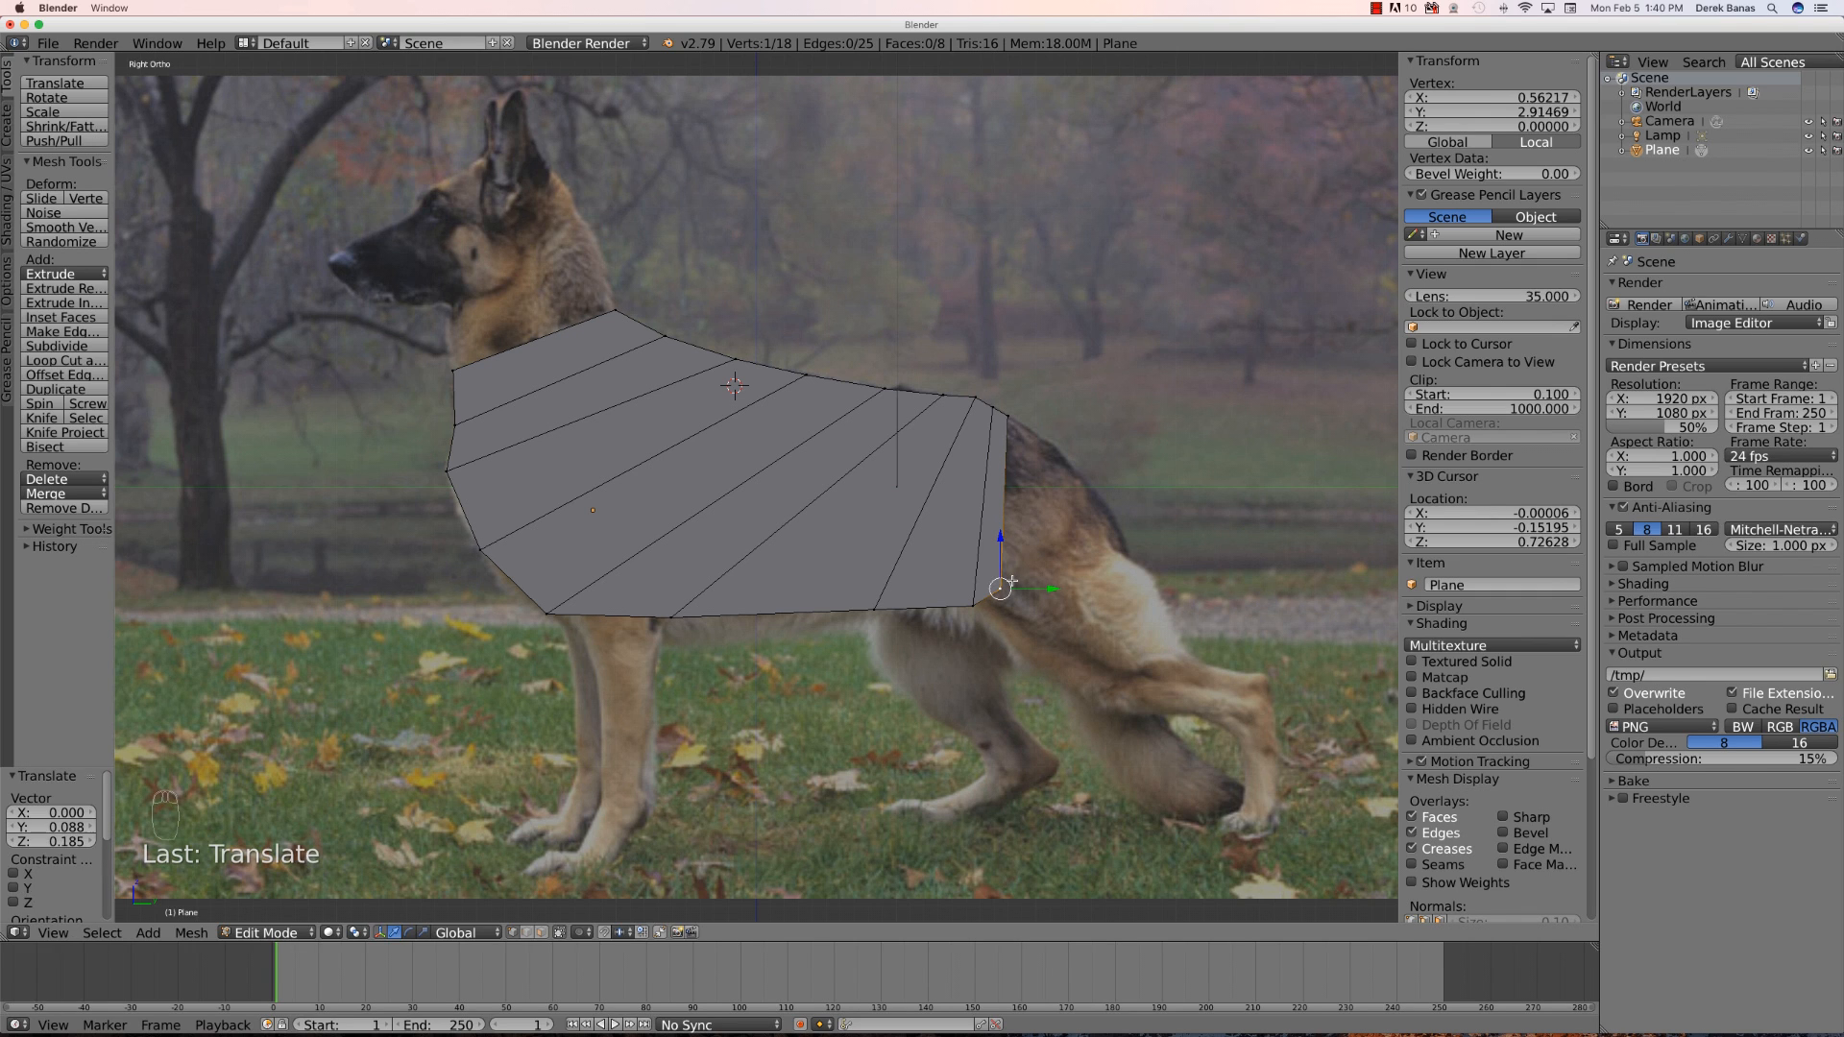
- Extrude the next row toward the rump and move its lower vertex up the back of the thigh
shift+right_click(1009, 416)
key(e)
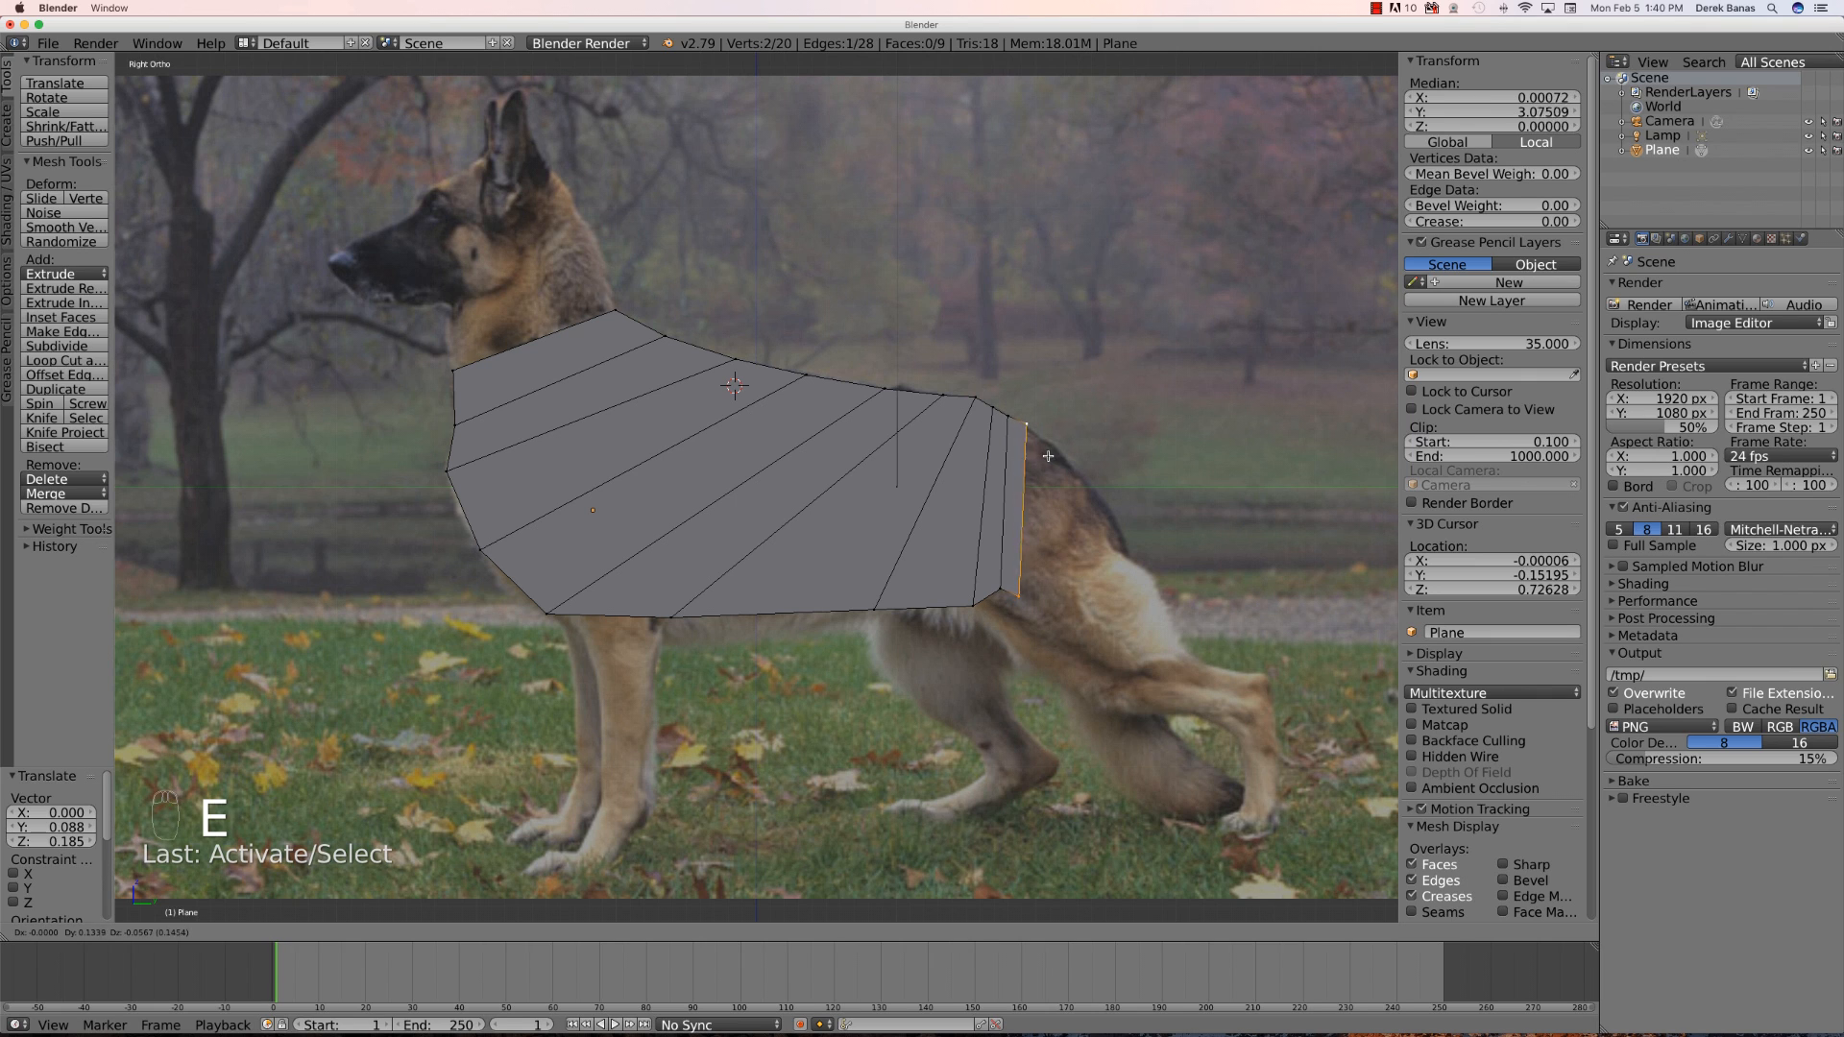
click(1045, 459)
right_click(1021, 592)
key(g)
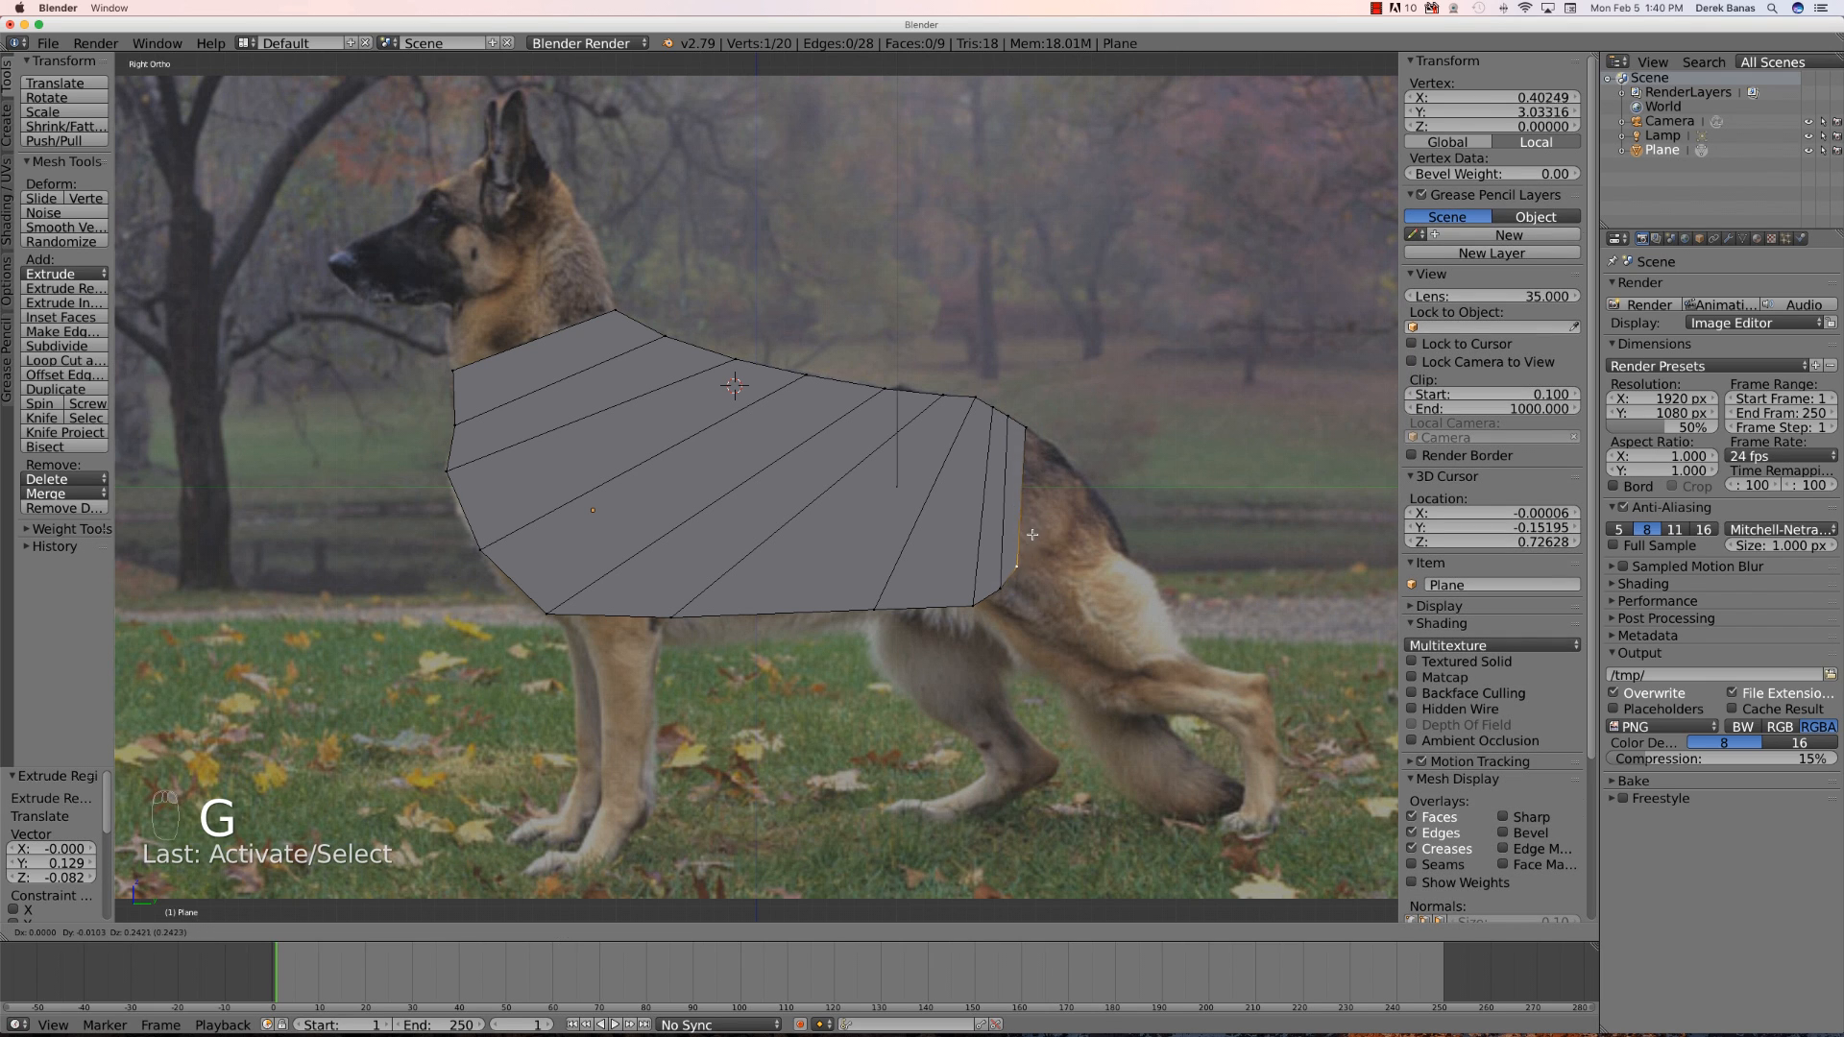
click(1034, 505)
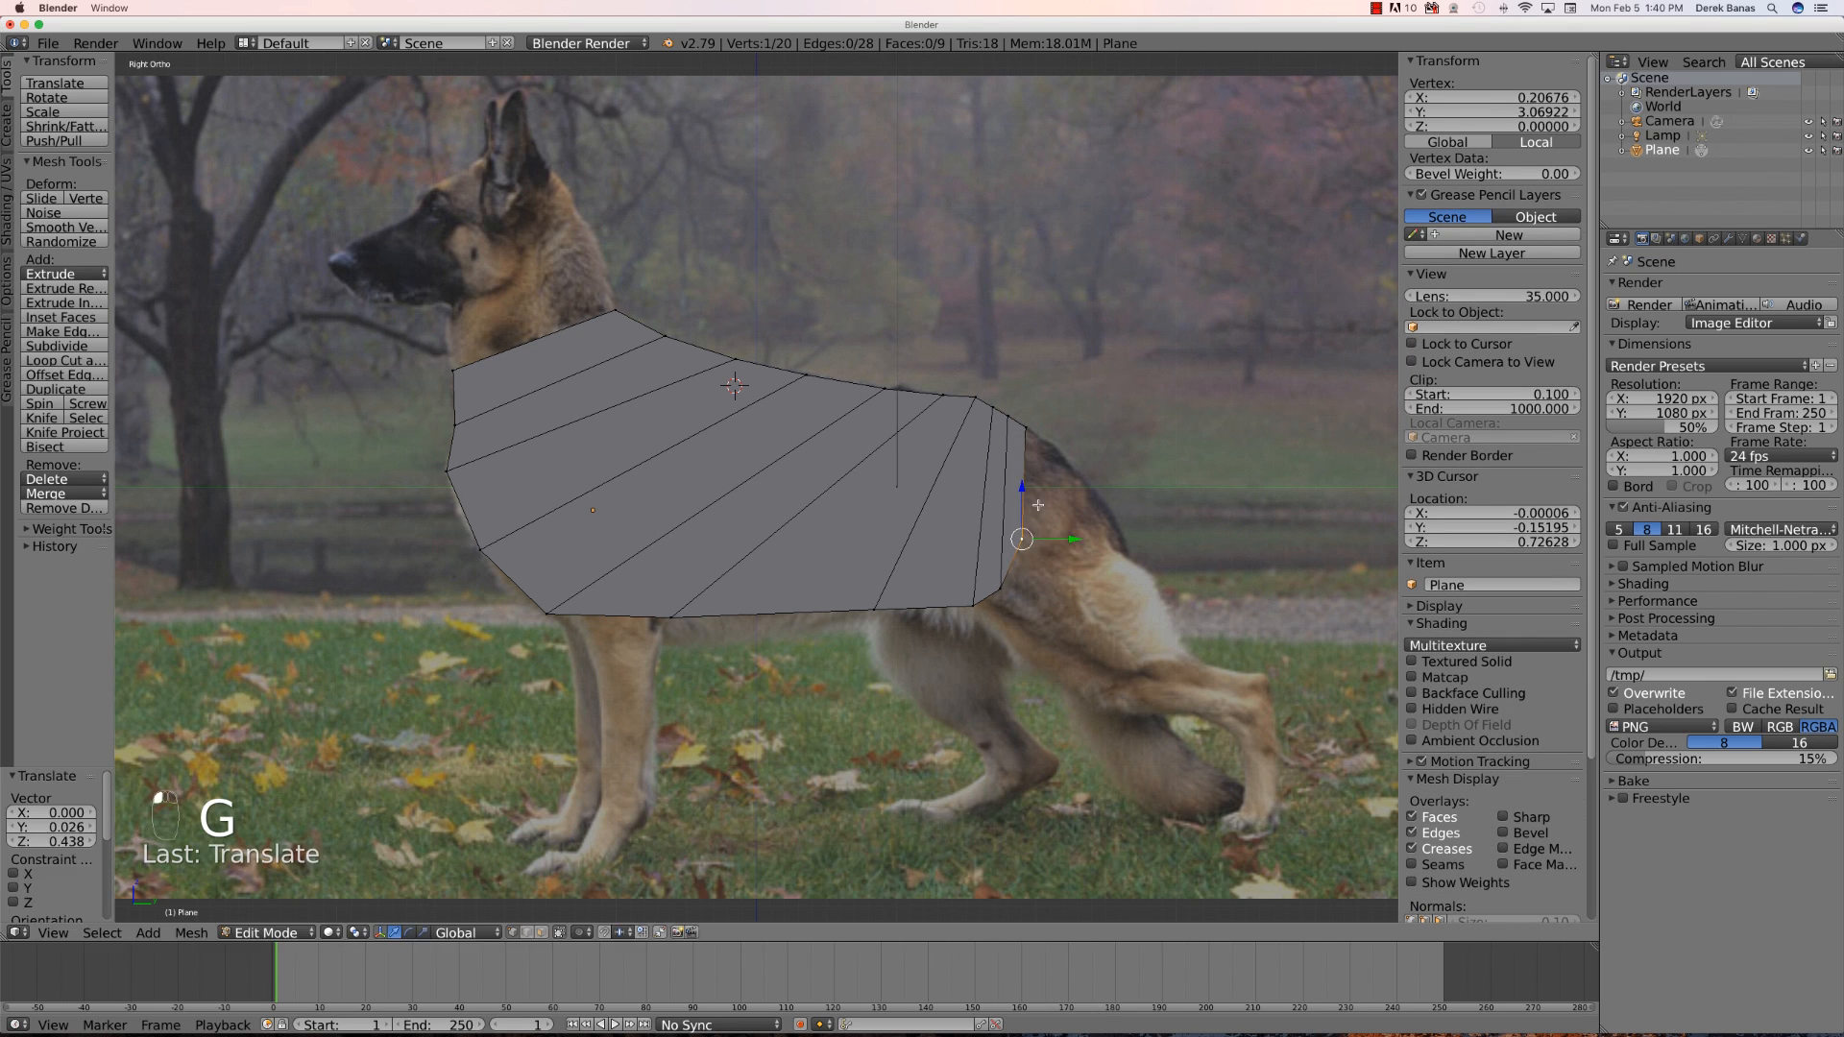
- Extrude a narrower row at the rump and pull its lower vertex up toward the tail base
shift+right_click(1025, 428)
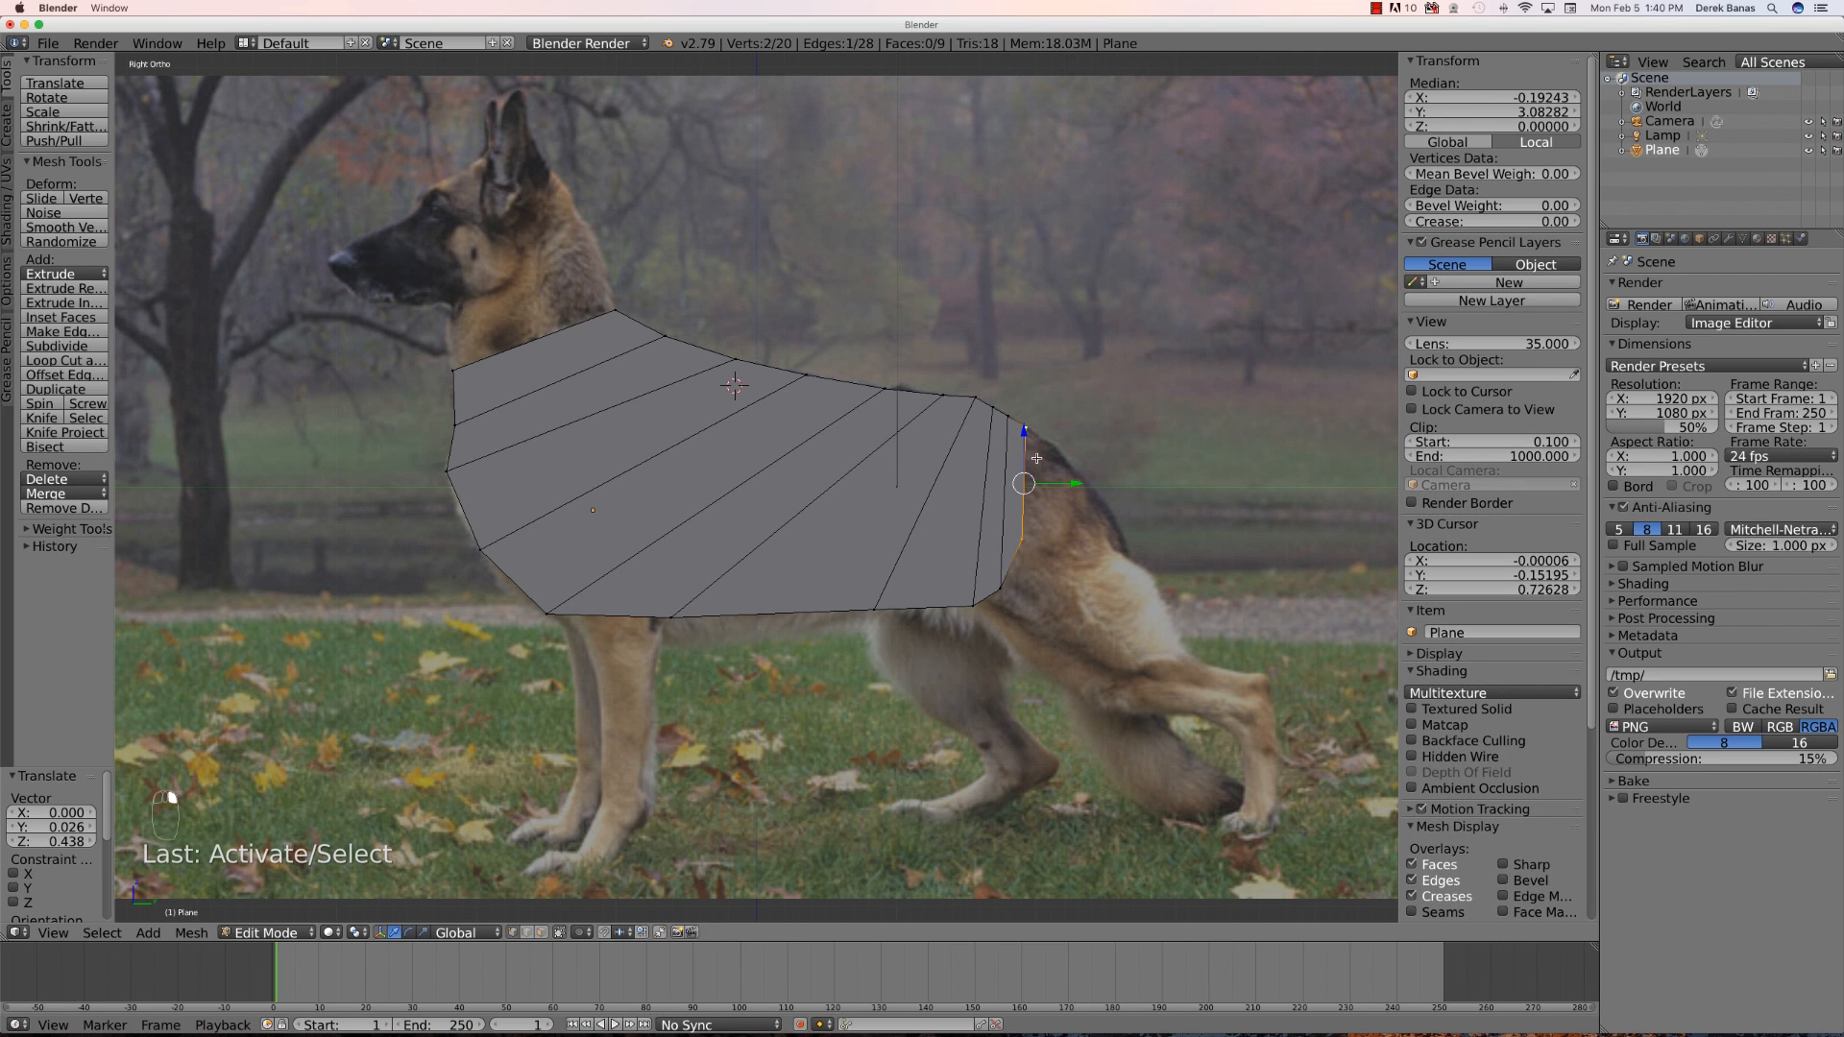
key(e)
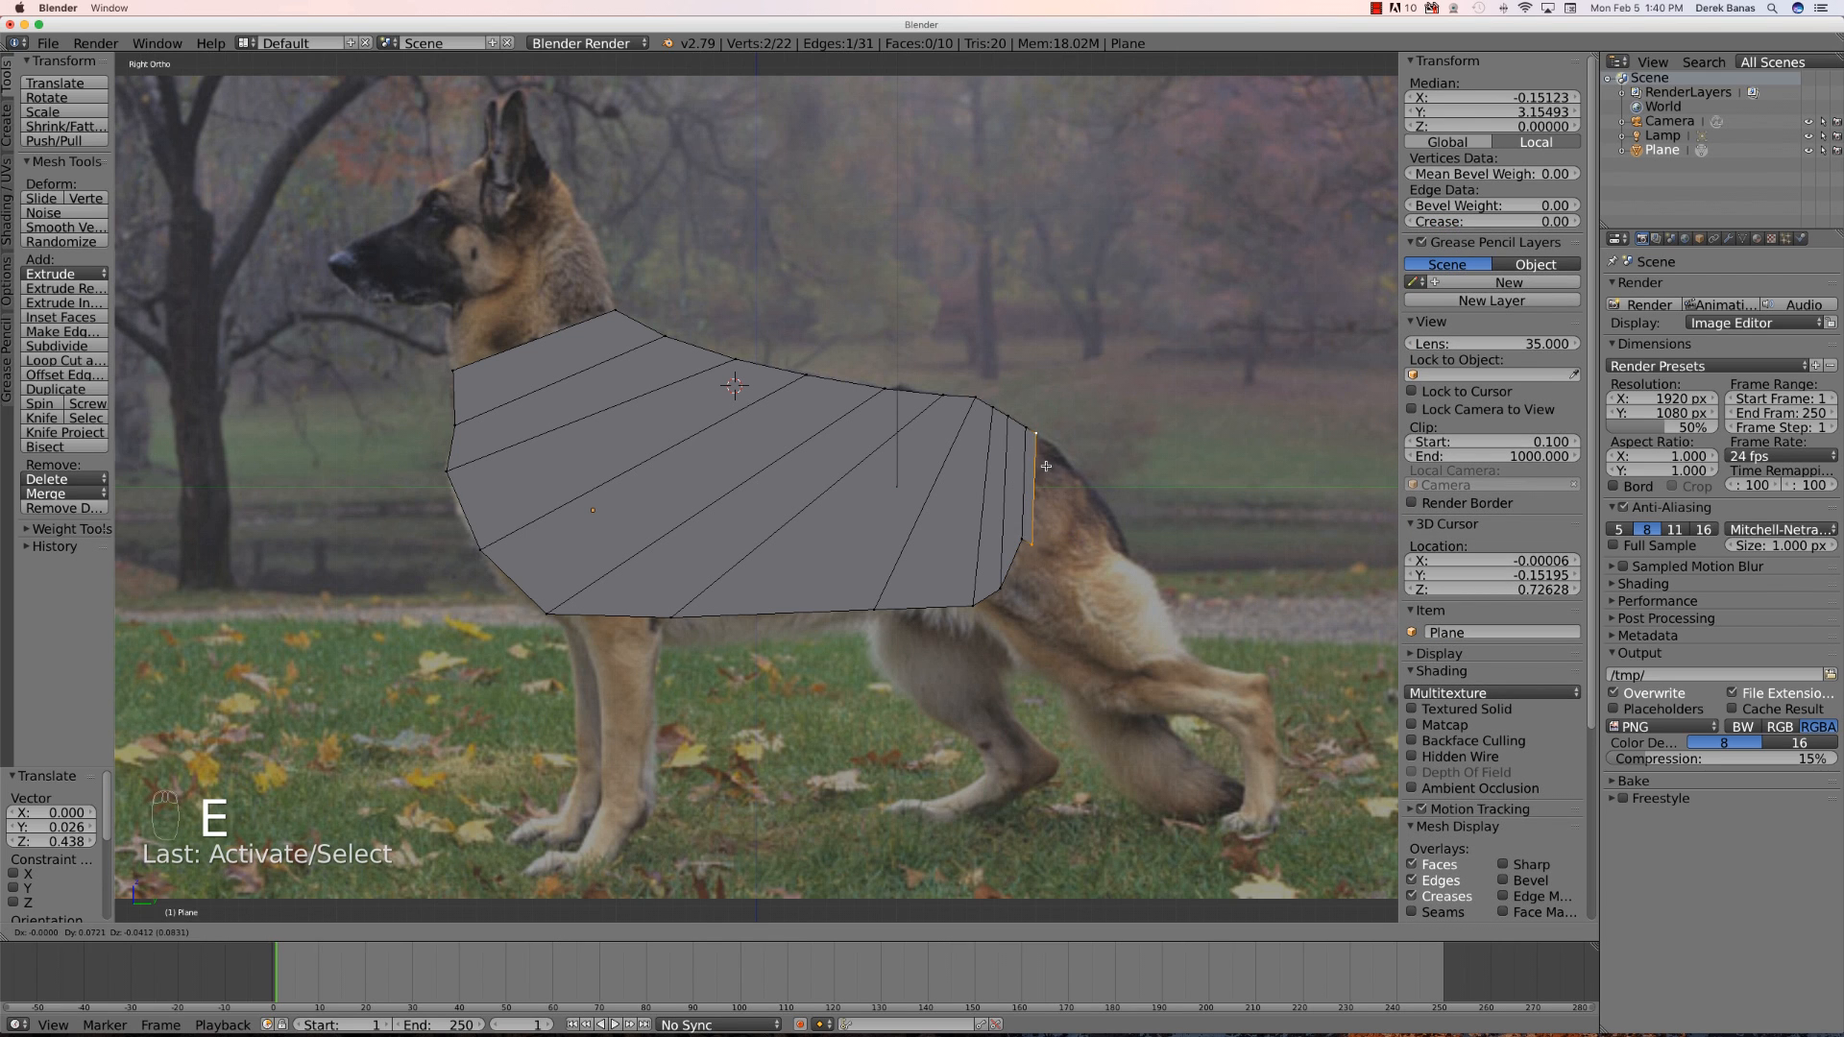
click(1047, 467)
right_click(1030, 543)
key(g)
click(1036, 496)
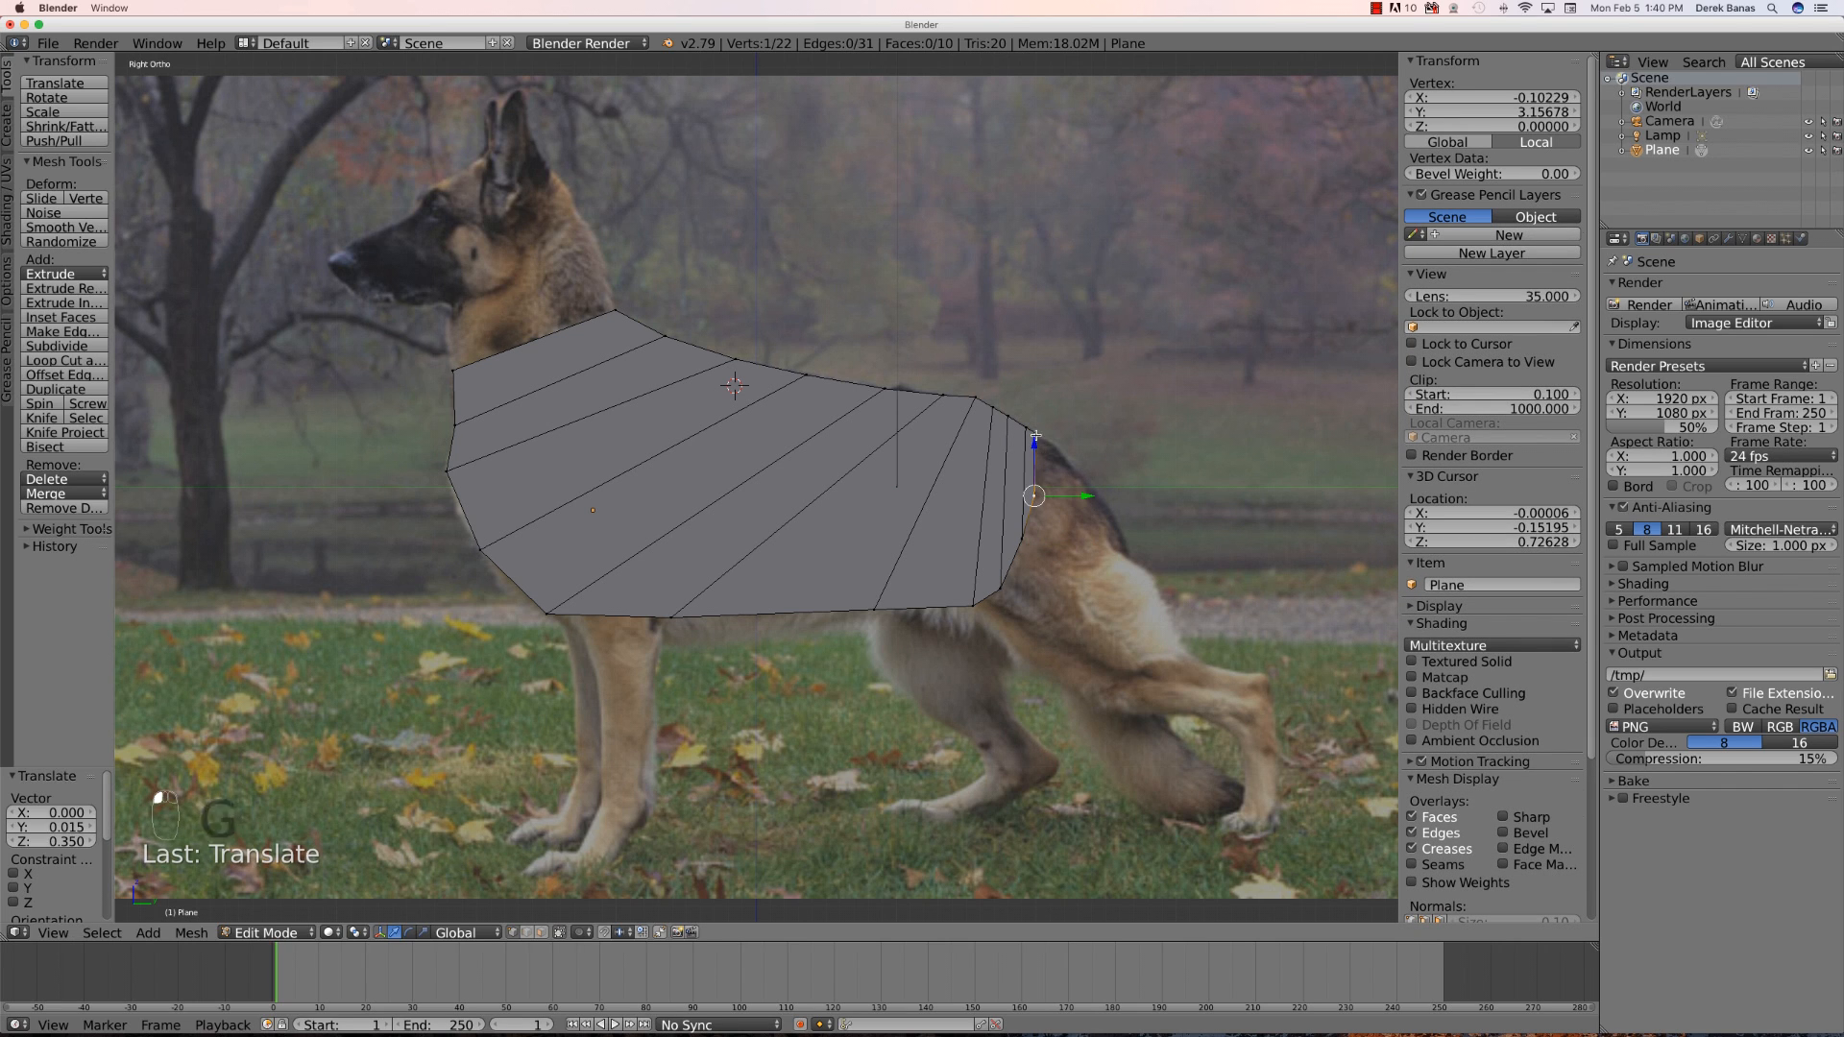
- Extrude a final short row at the rump and move its vertex onto the base of the tail
shift+right_click(1036, 464)
key(e)
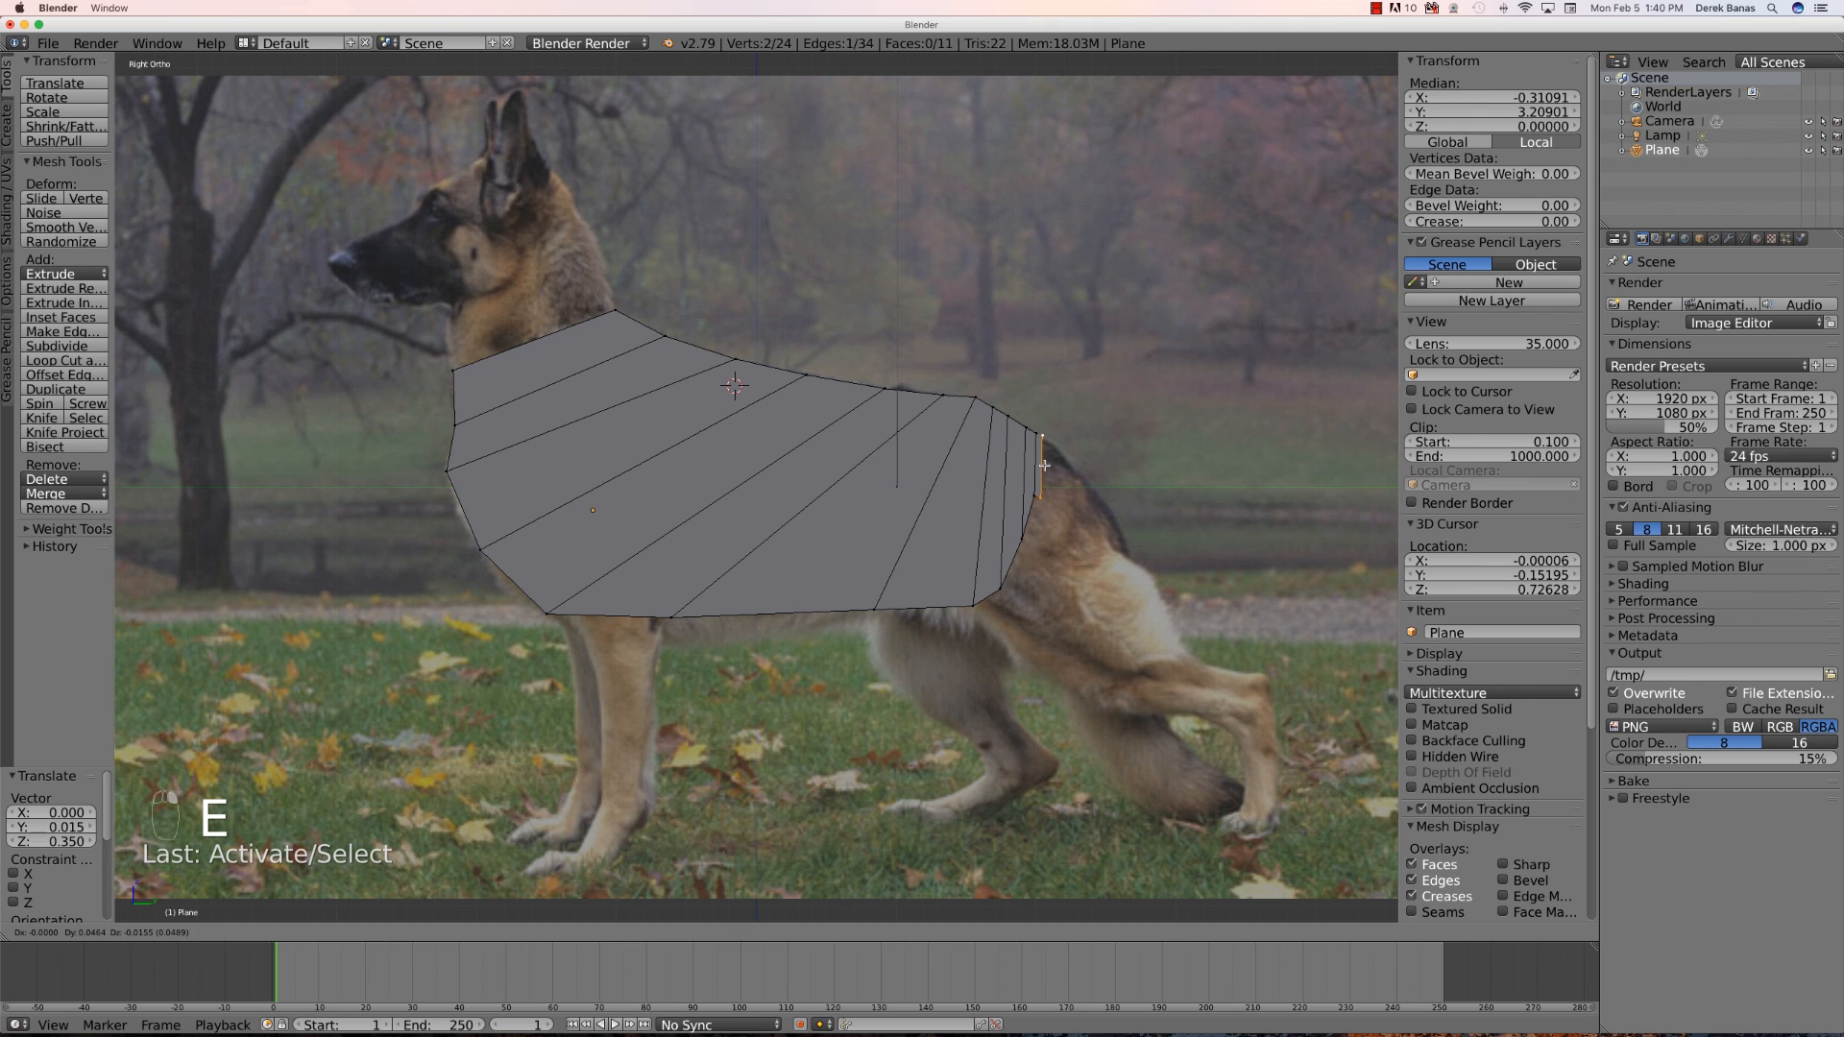
click(1044, 465)
right_click(1057, 496)
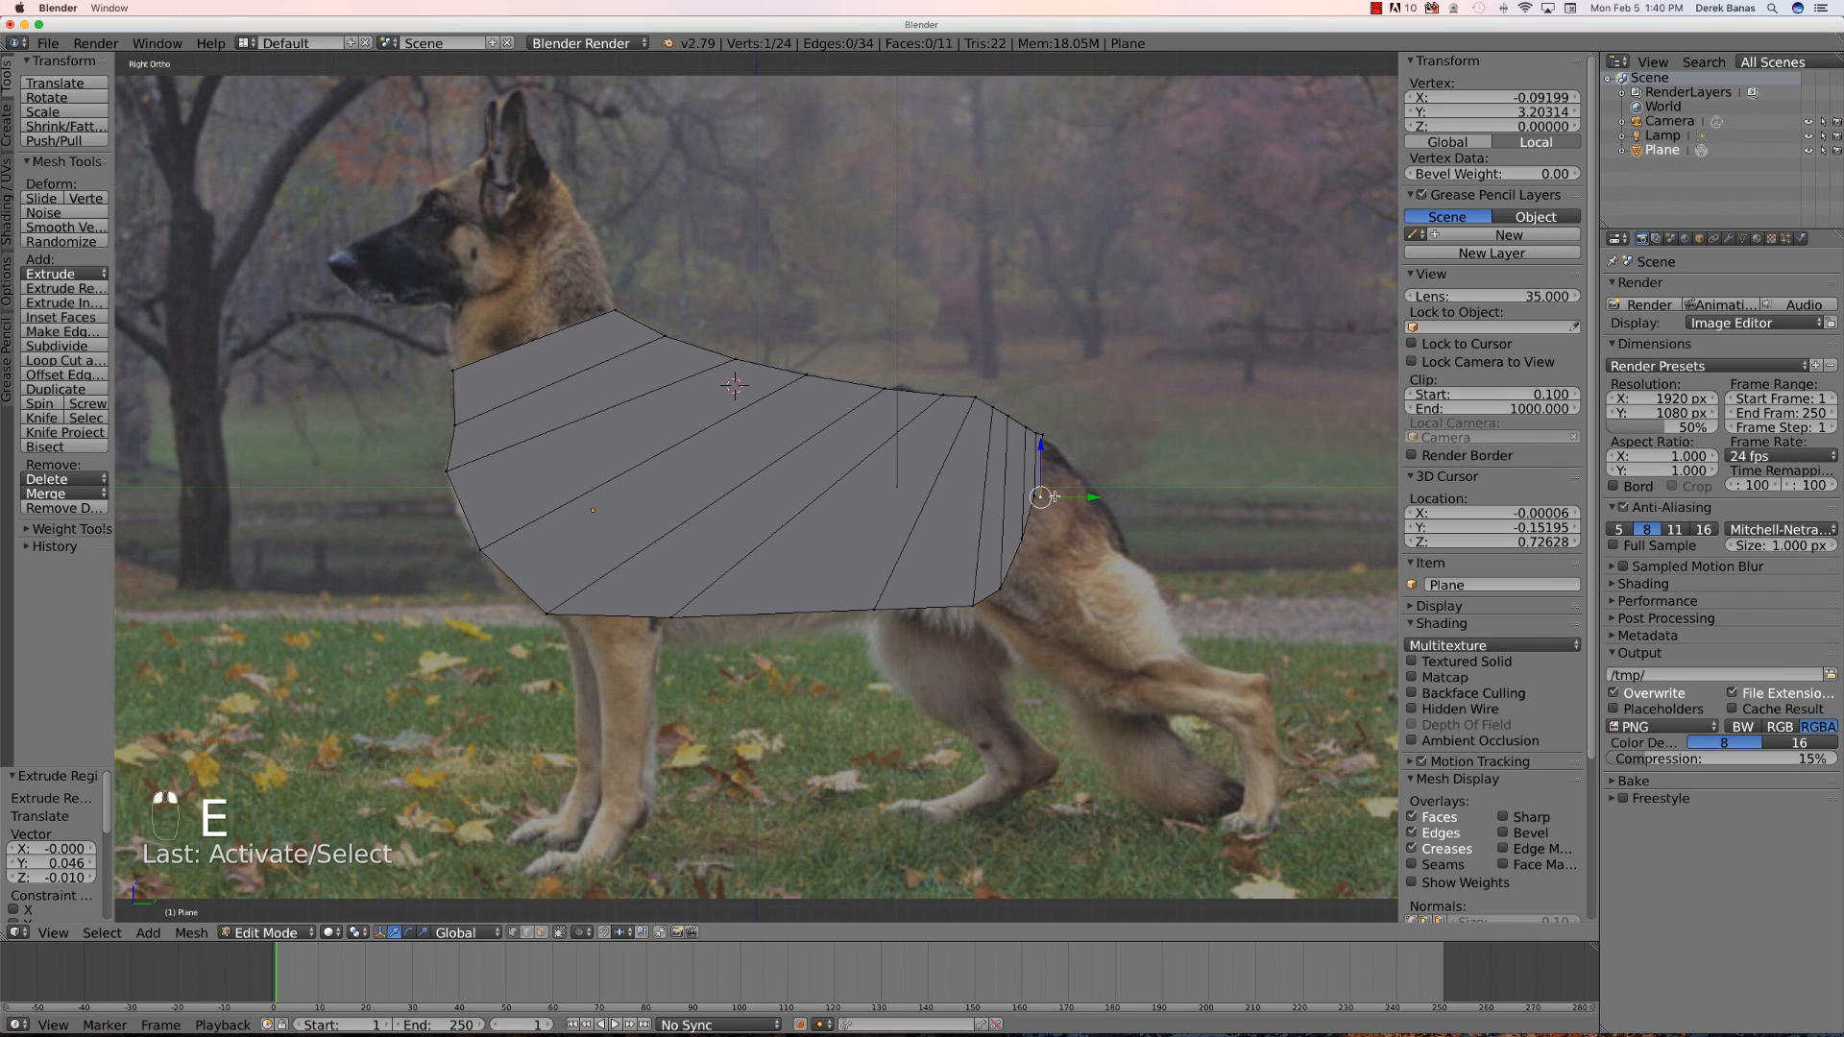
key(g)
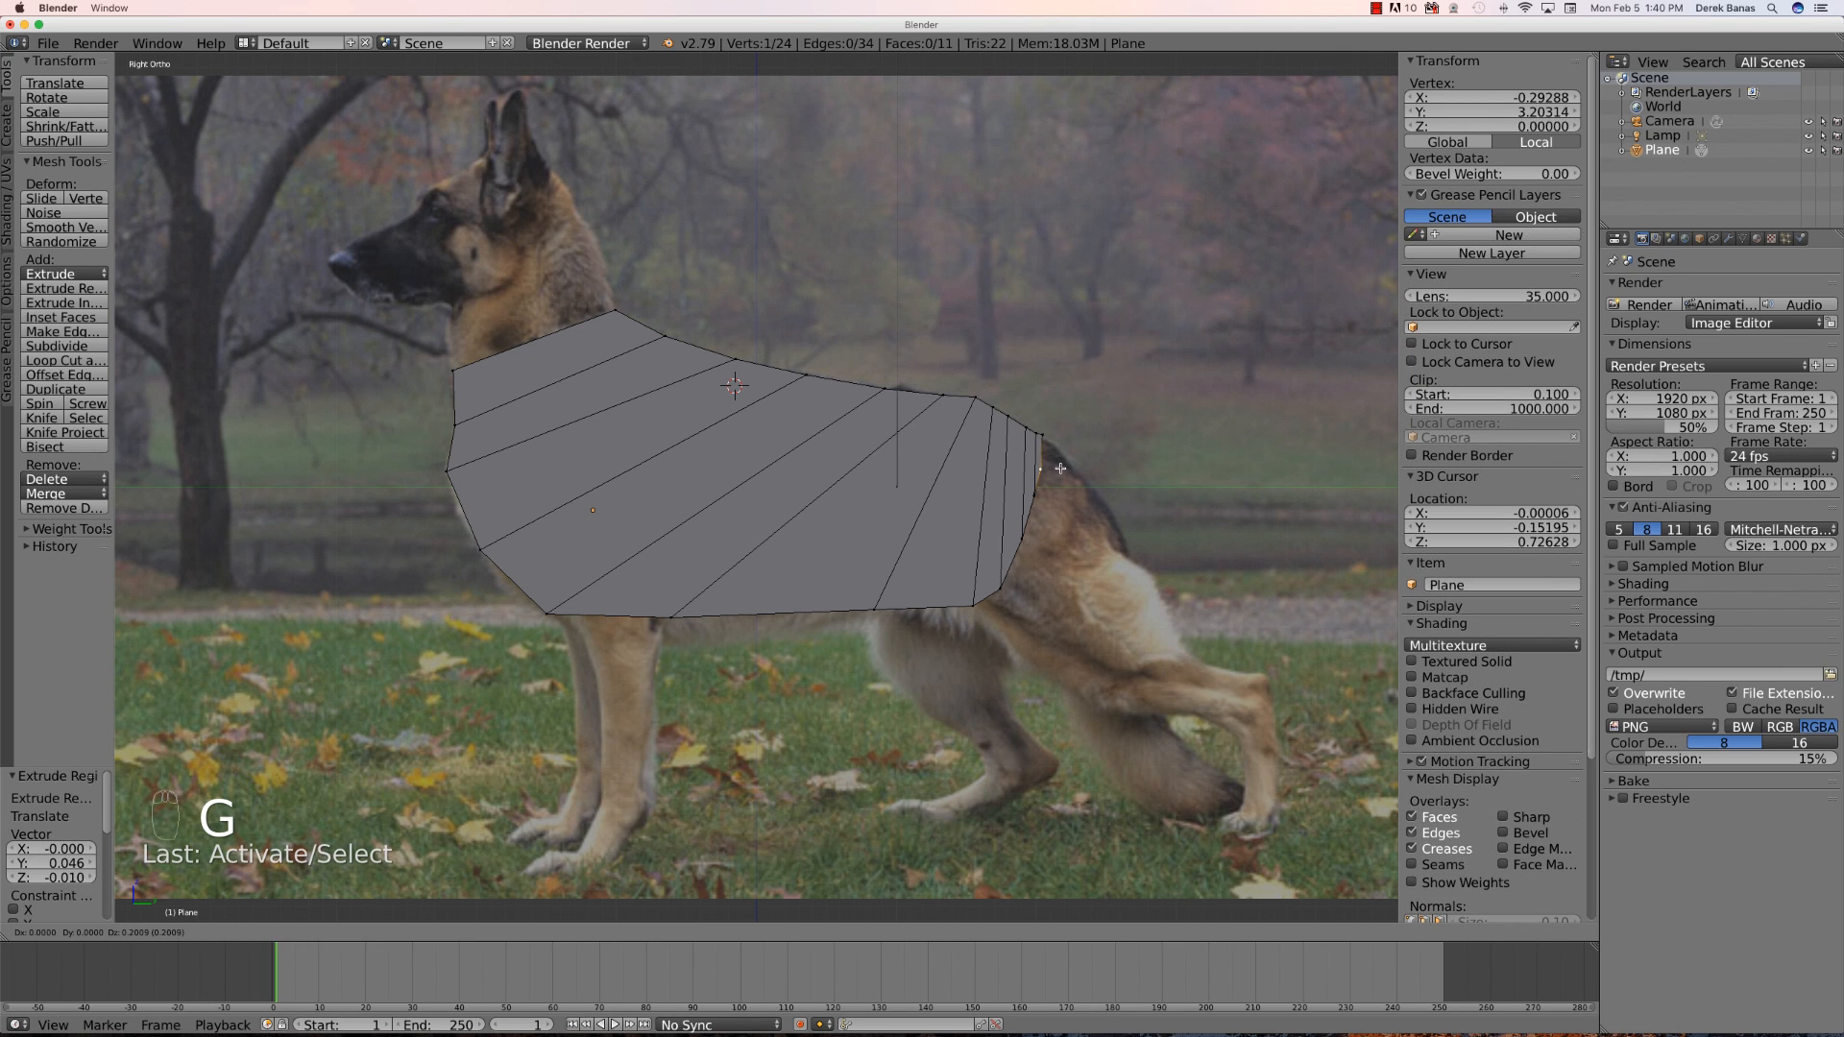
click(1060, 469)
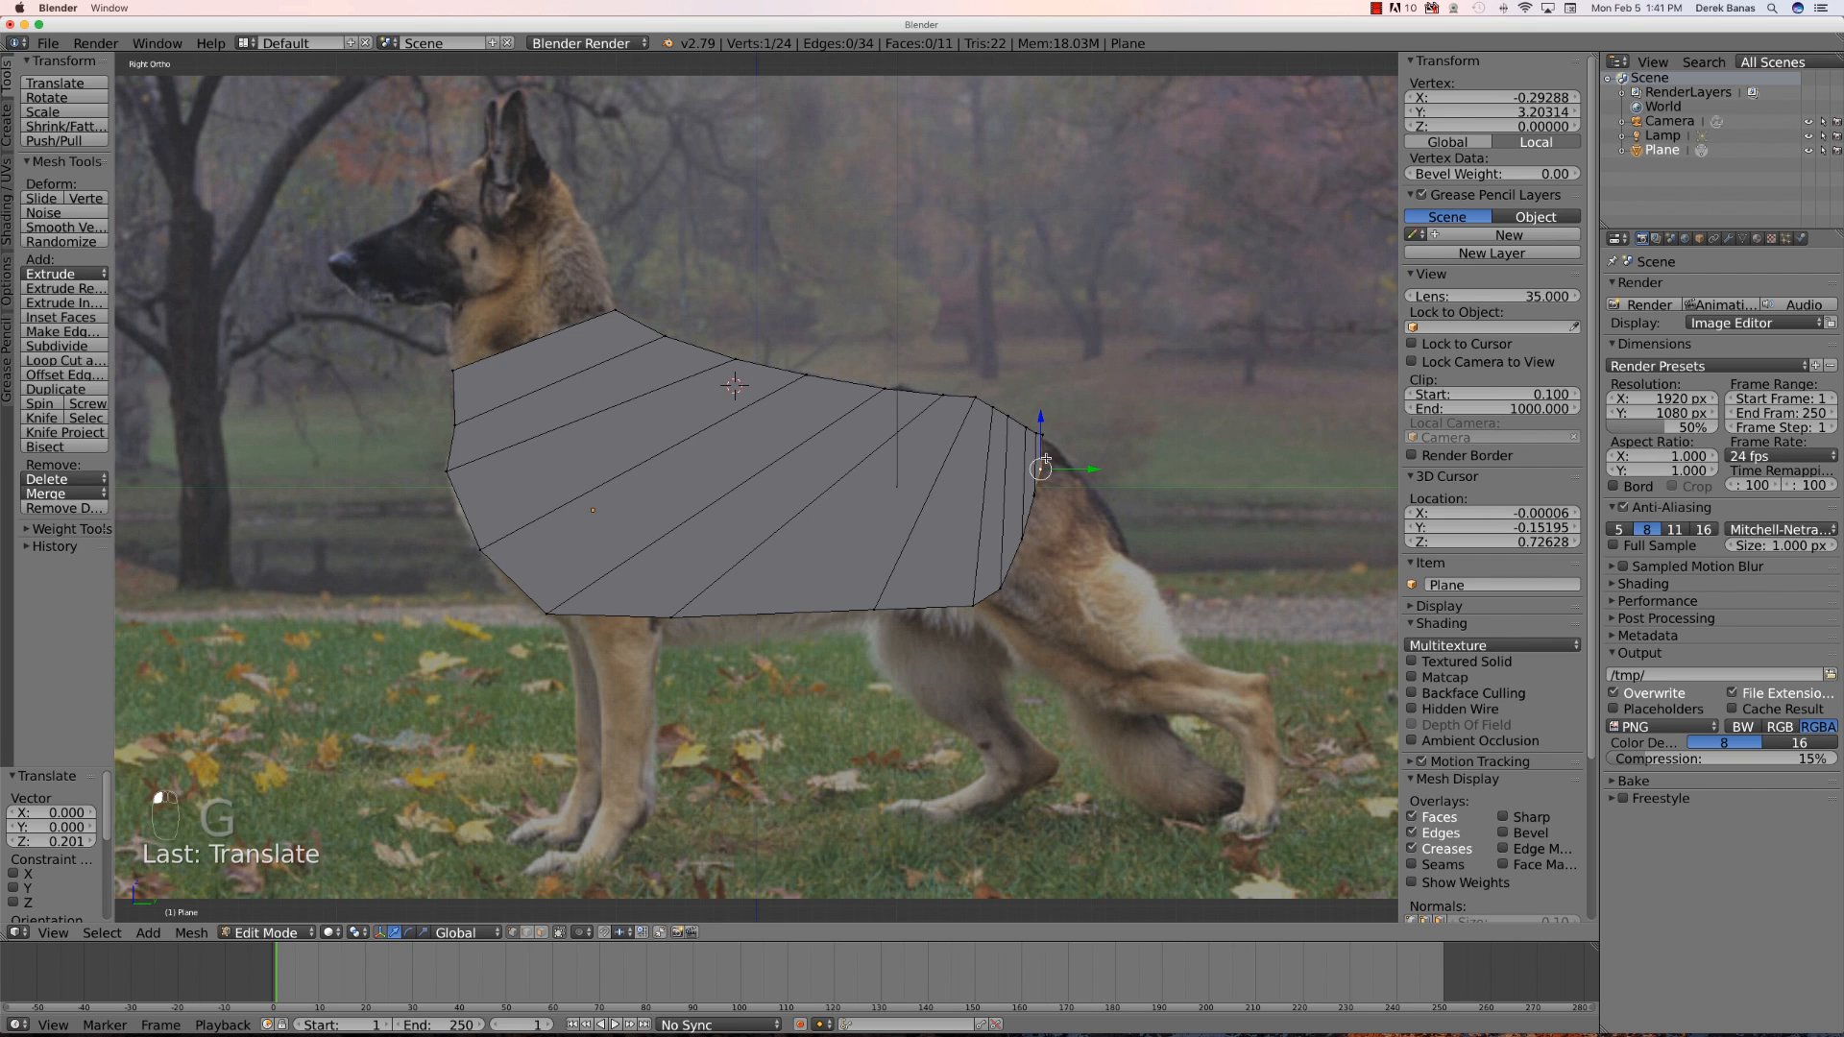
- Select the top neck edge, extrude it upward, and move its rear vertex to the back of the head below the ears
right_click(451, 370)
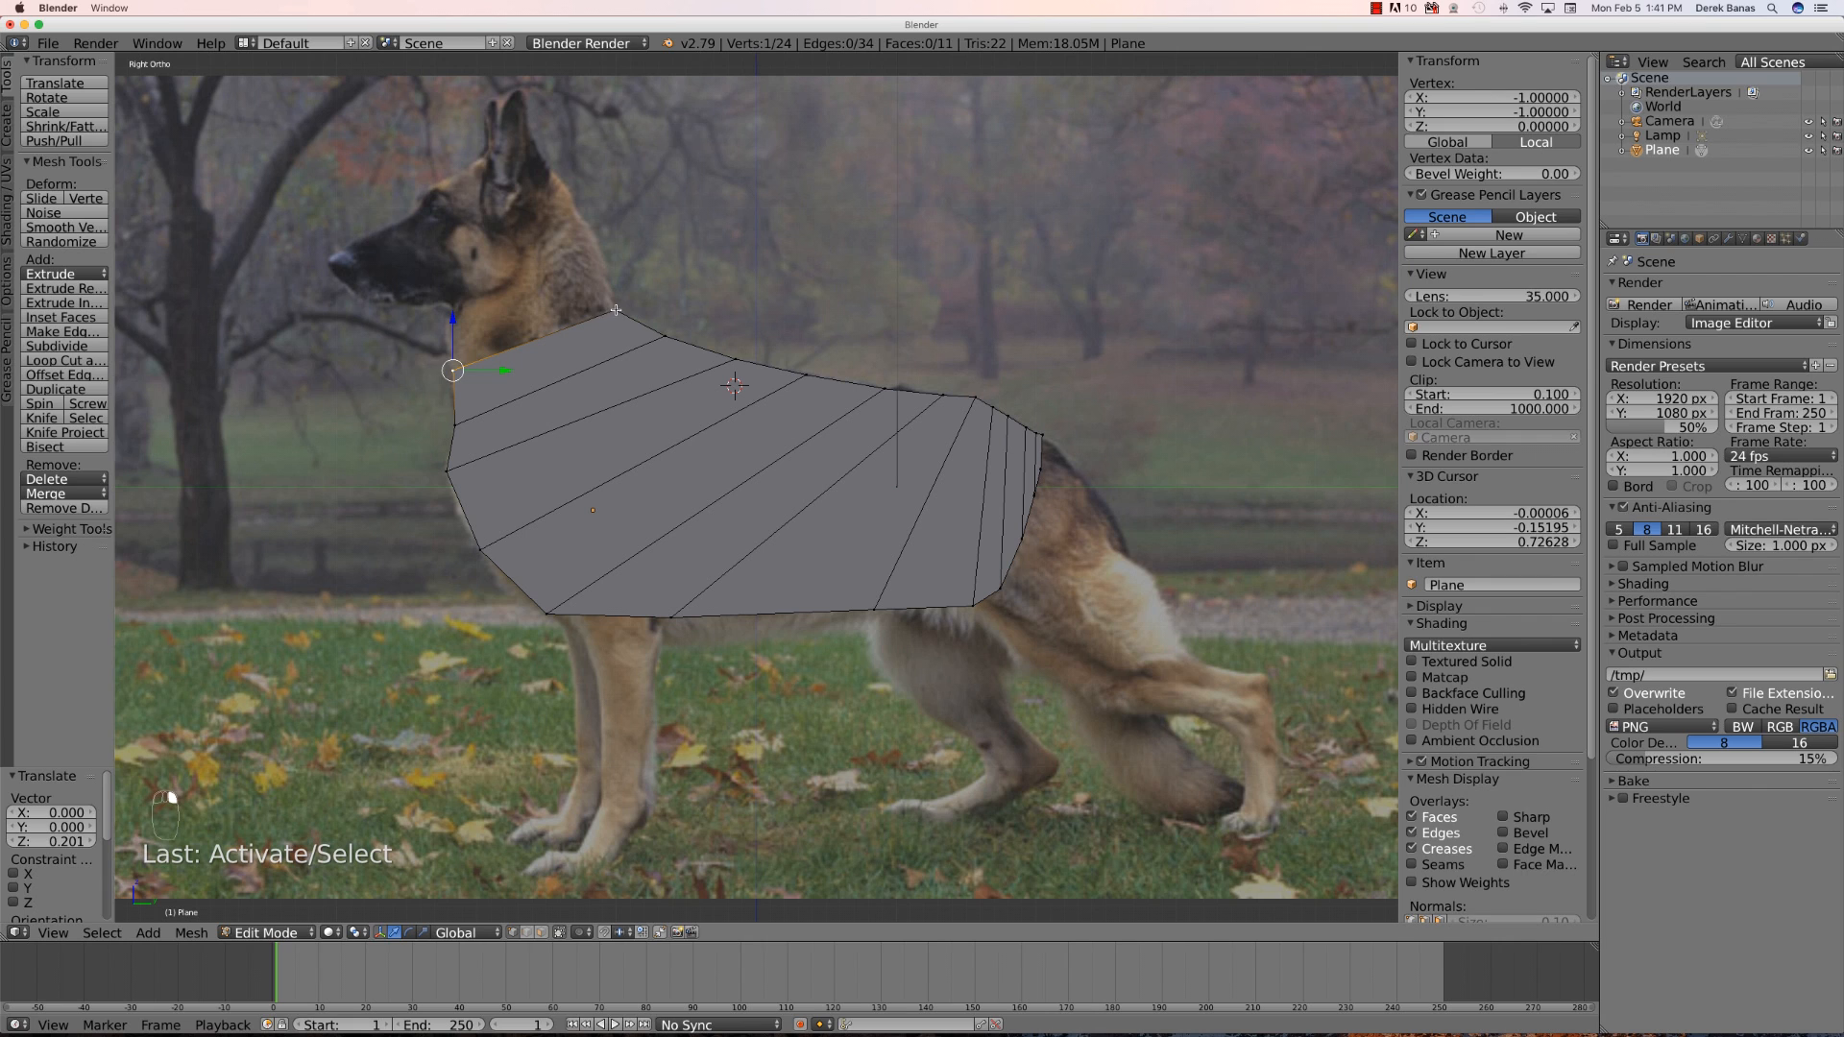
shift+right_click(616, 310)
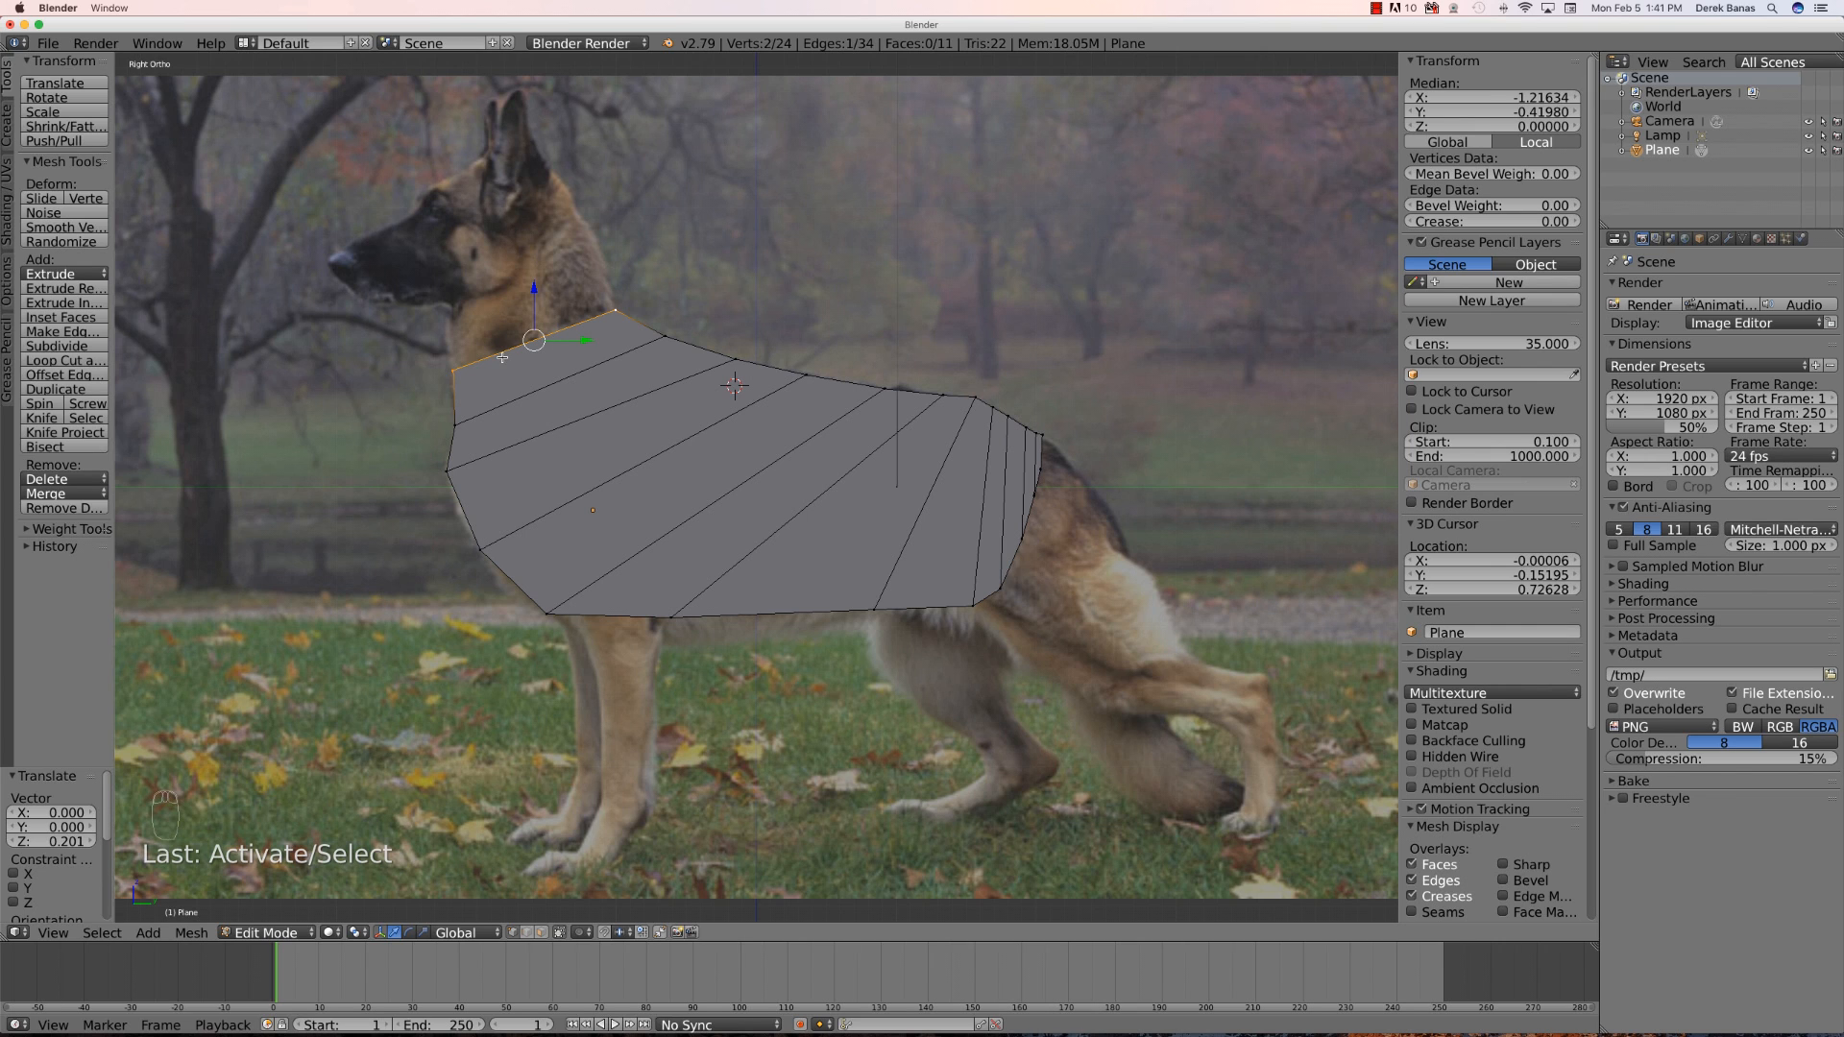
key(e)
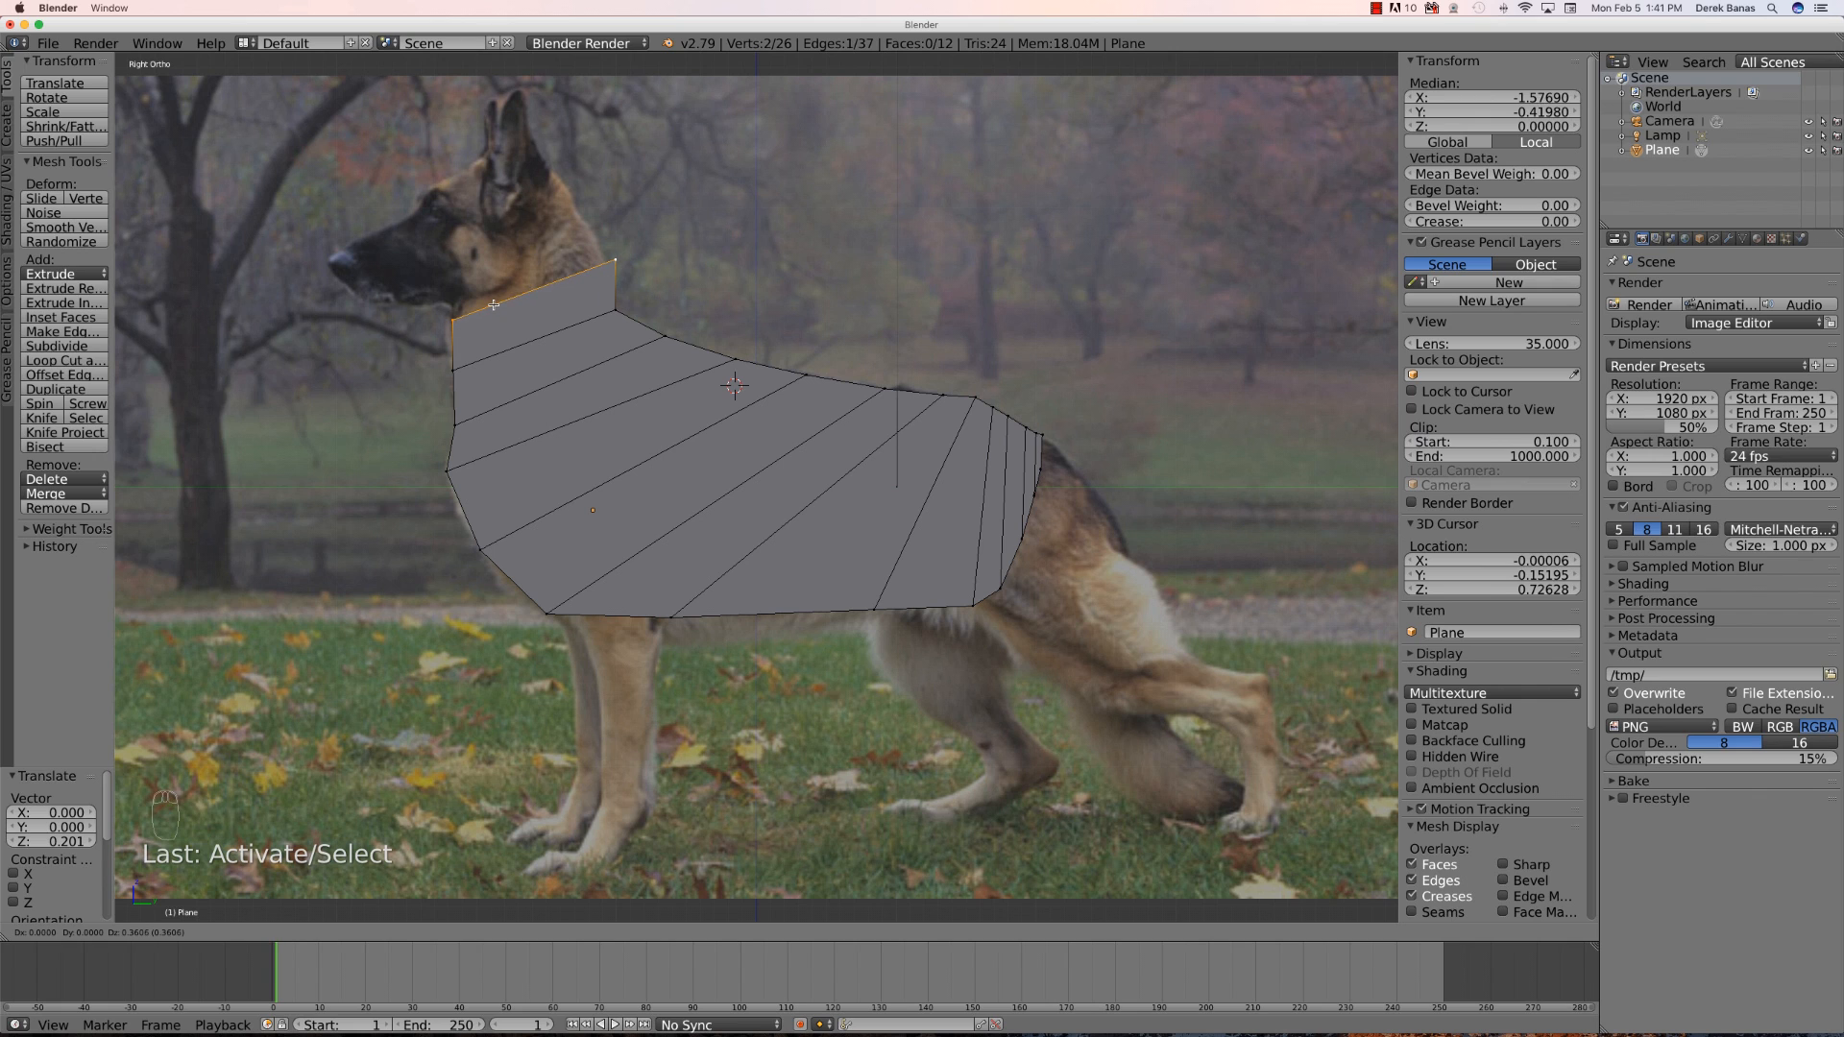
click(494, 313)
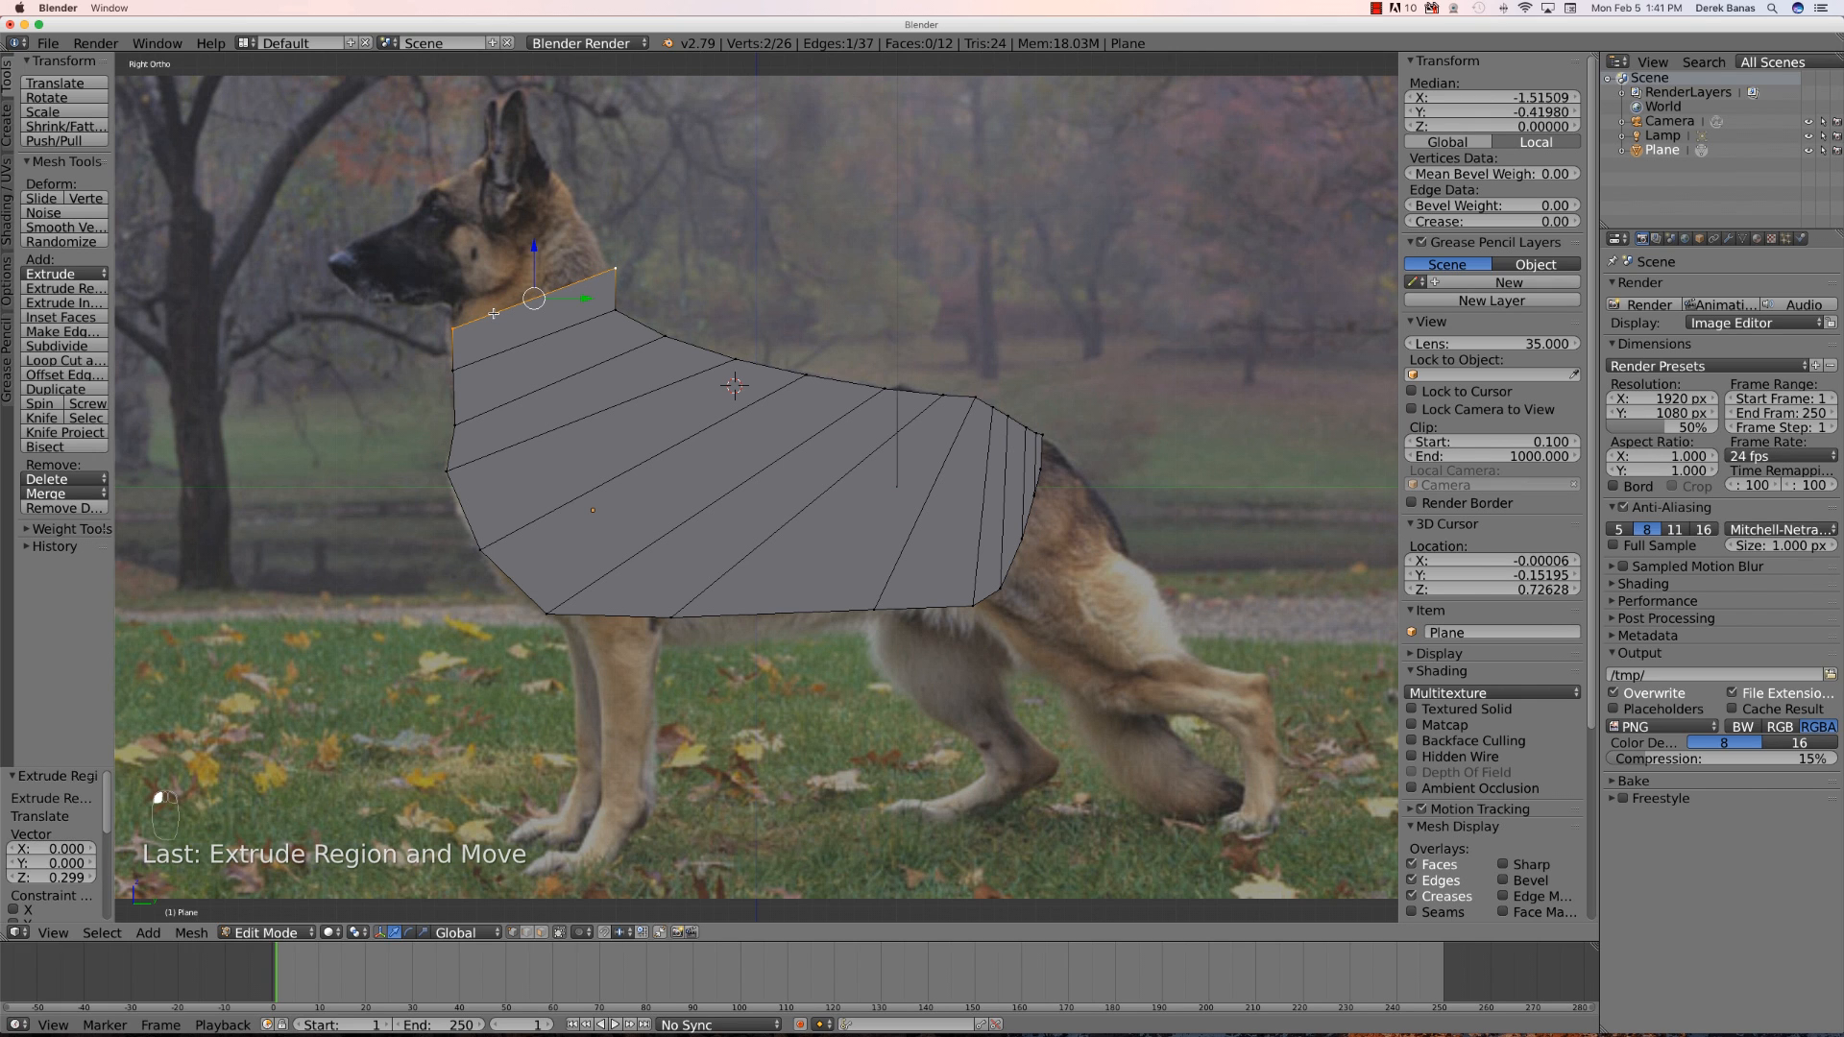
right_click(616, 268)
key(g)
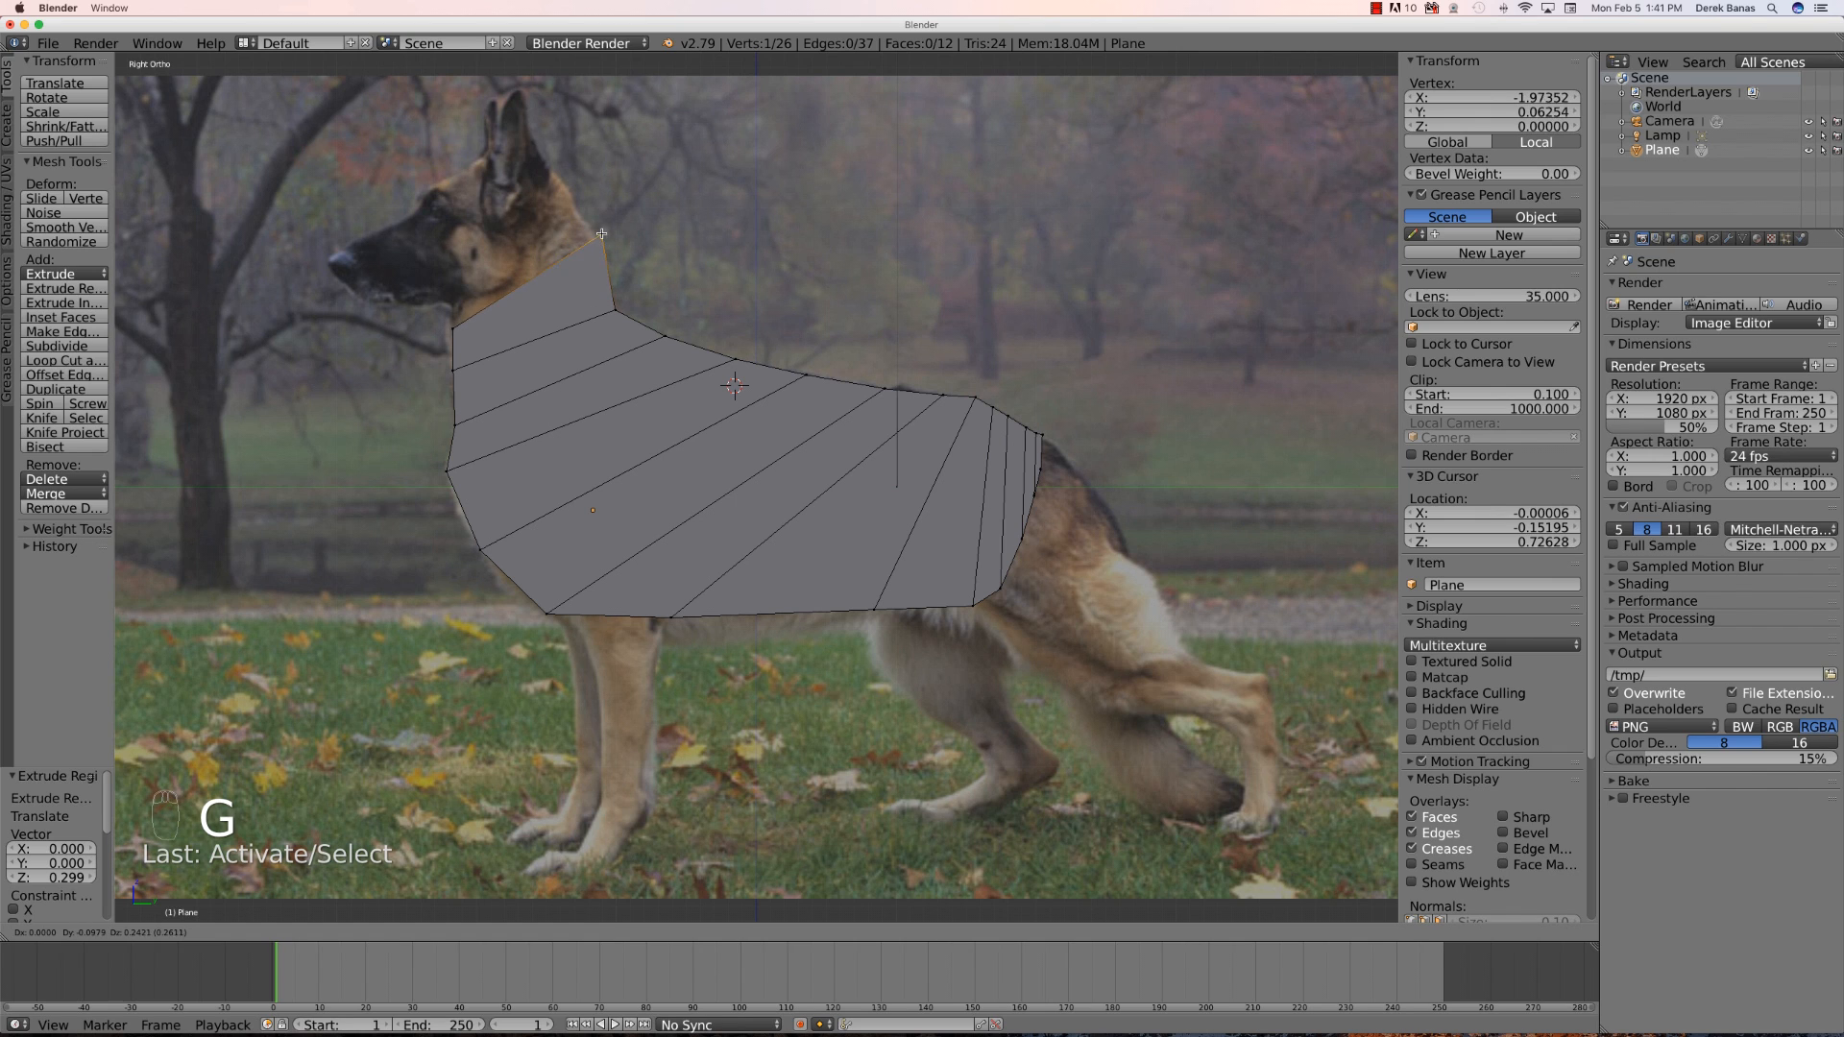
click(591, 227)
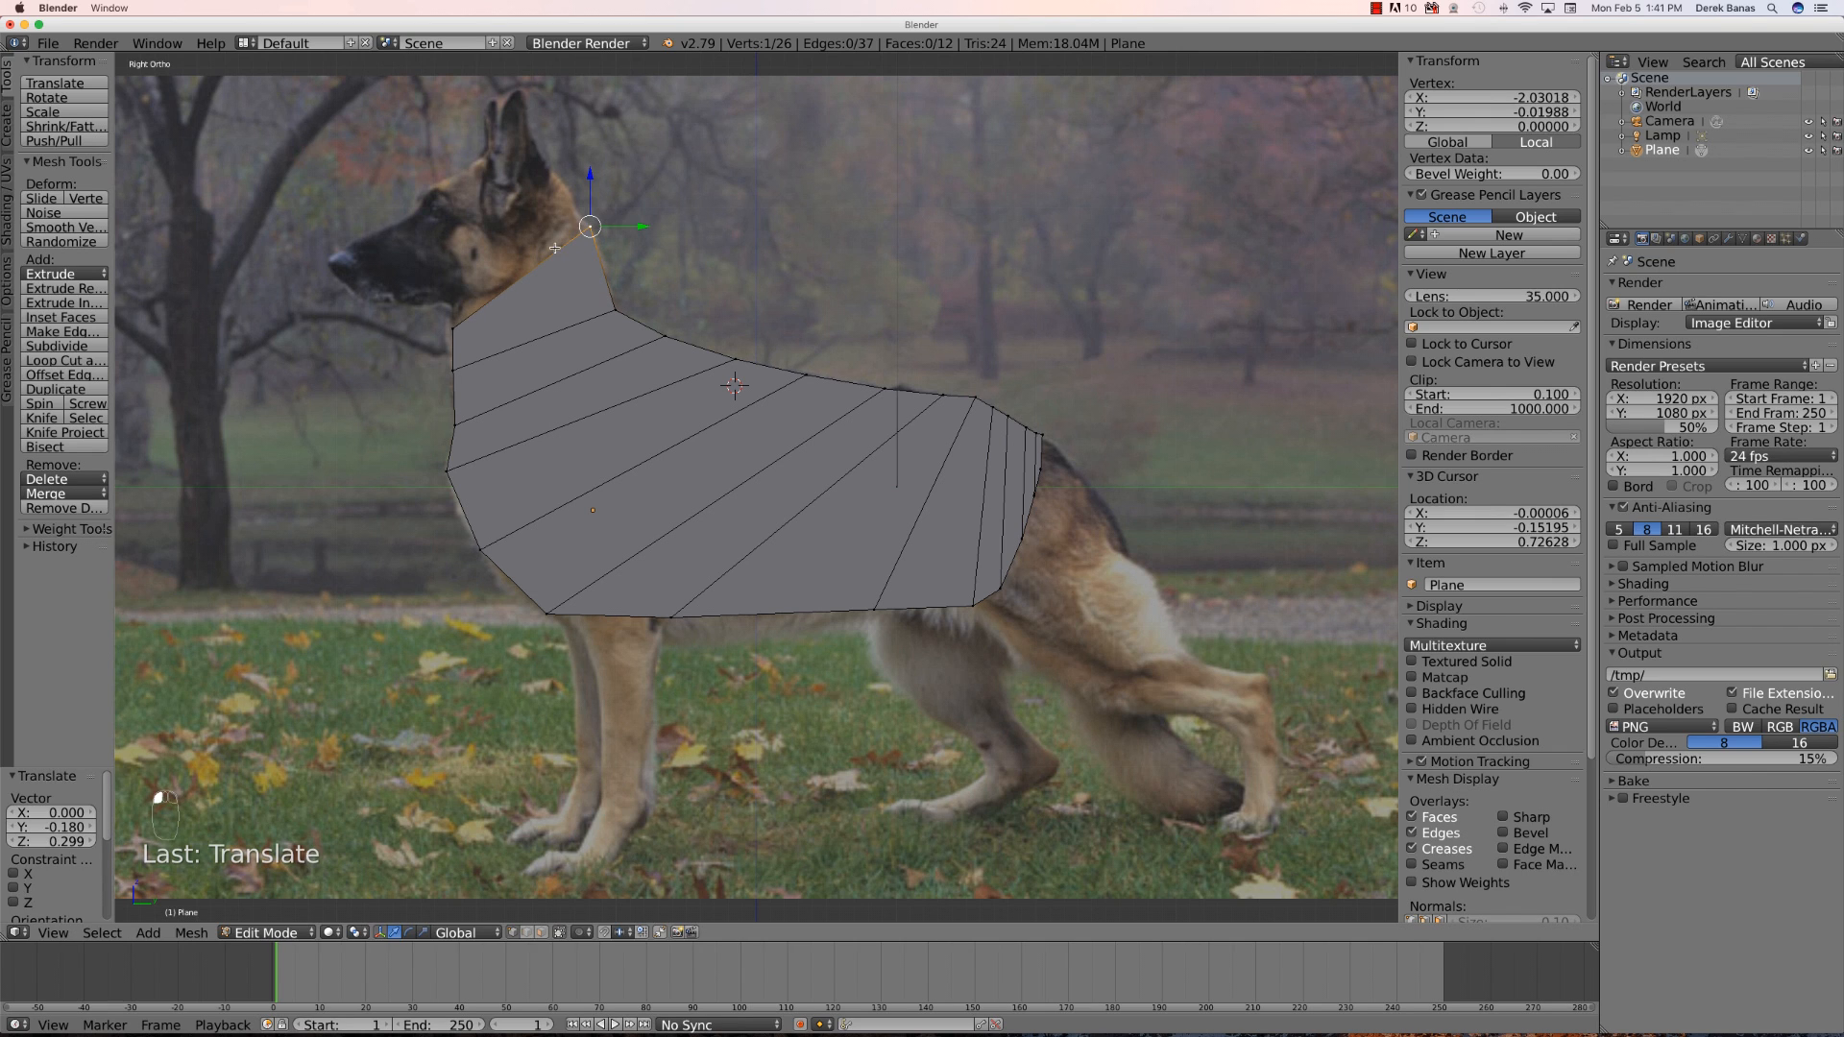
- Extrude the top neck edge upward along the neck and move its front vertex onto the throat line
right_click(454, 330)
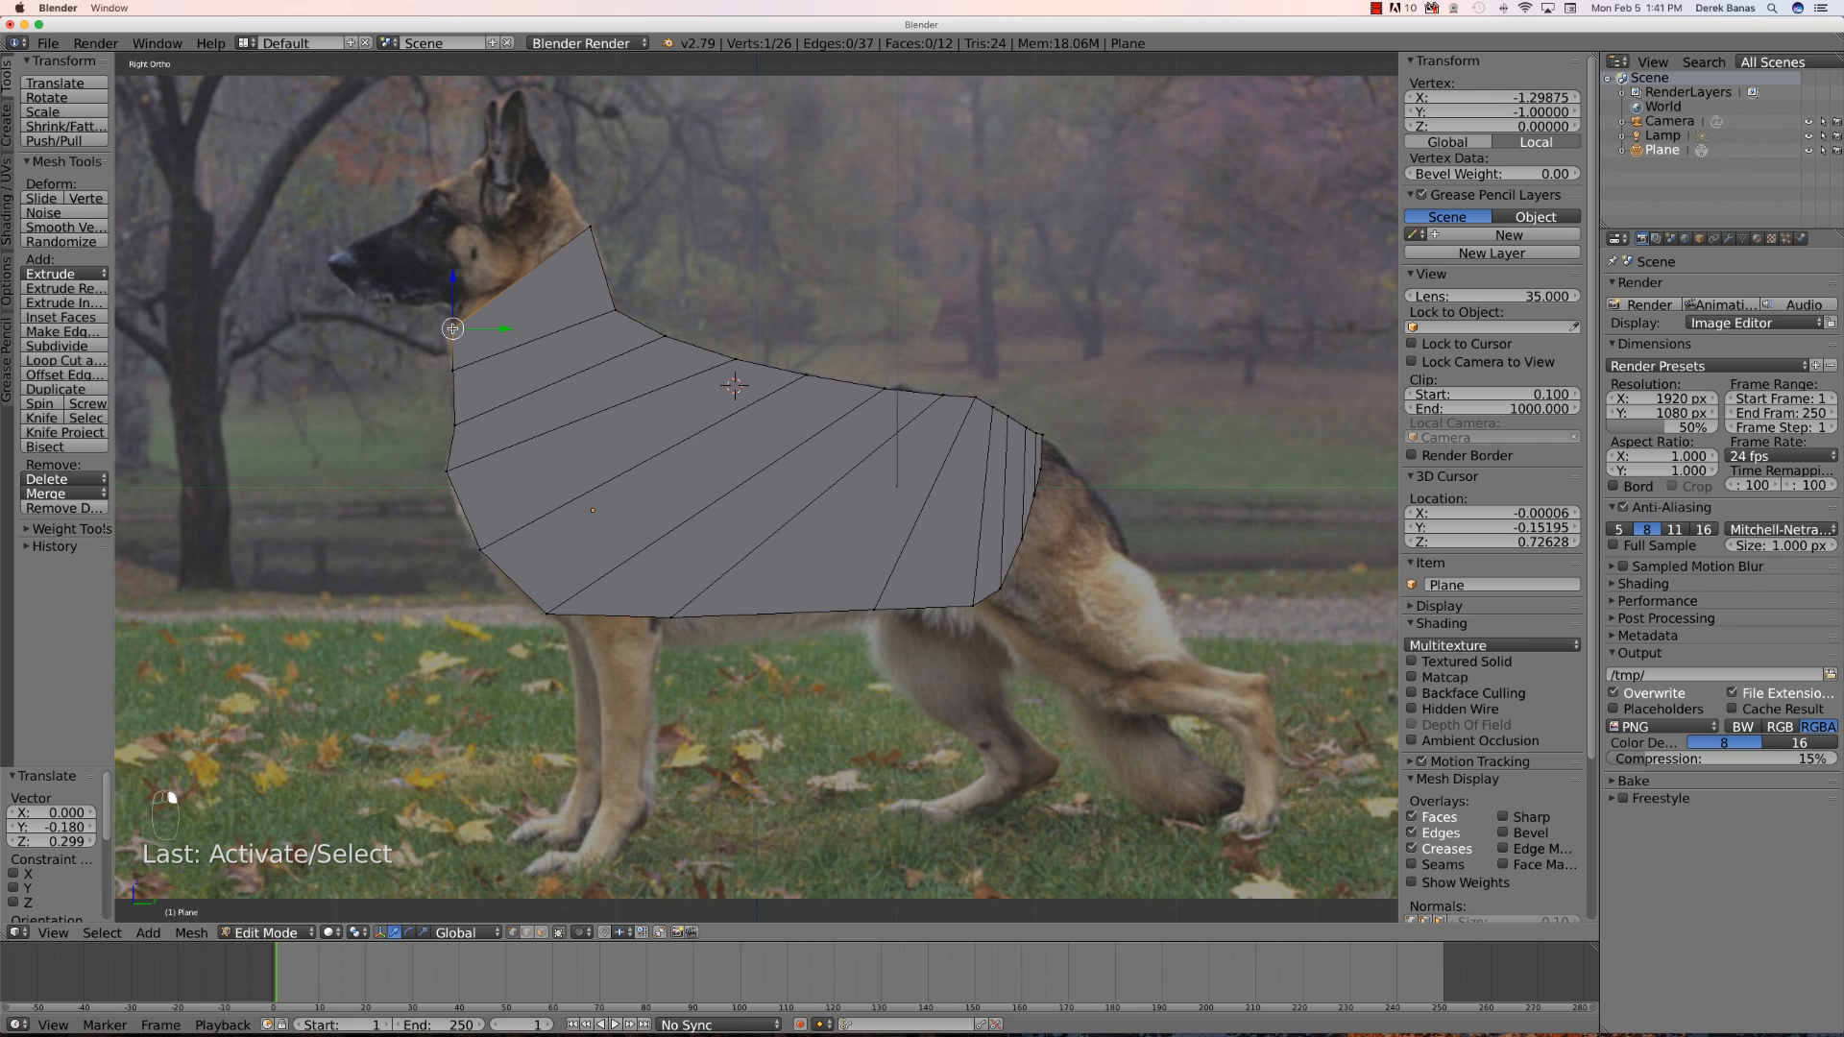
shift+right_click(591, 228)
key(e)
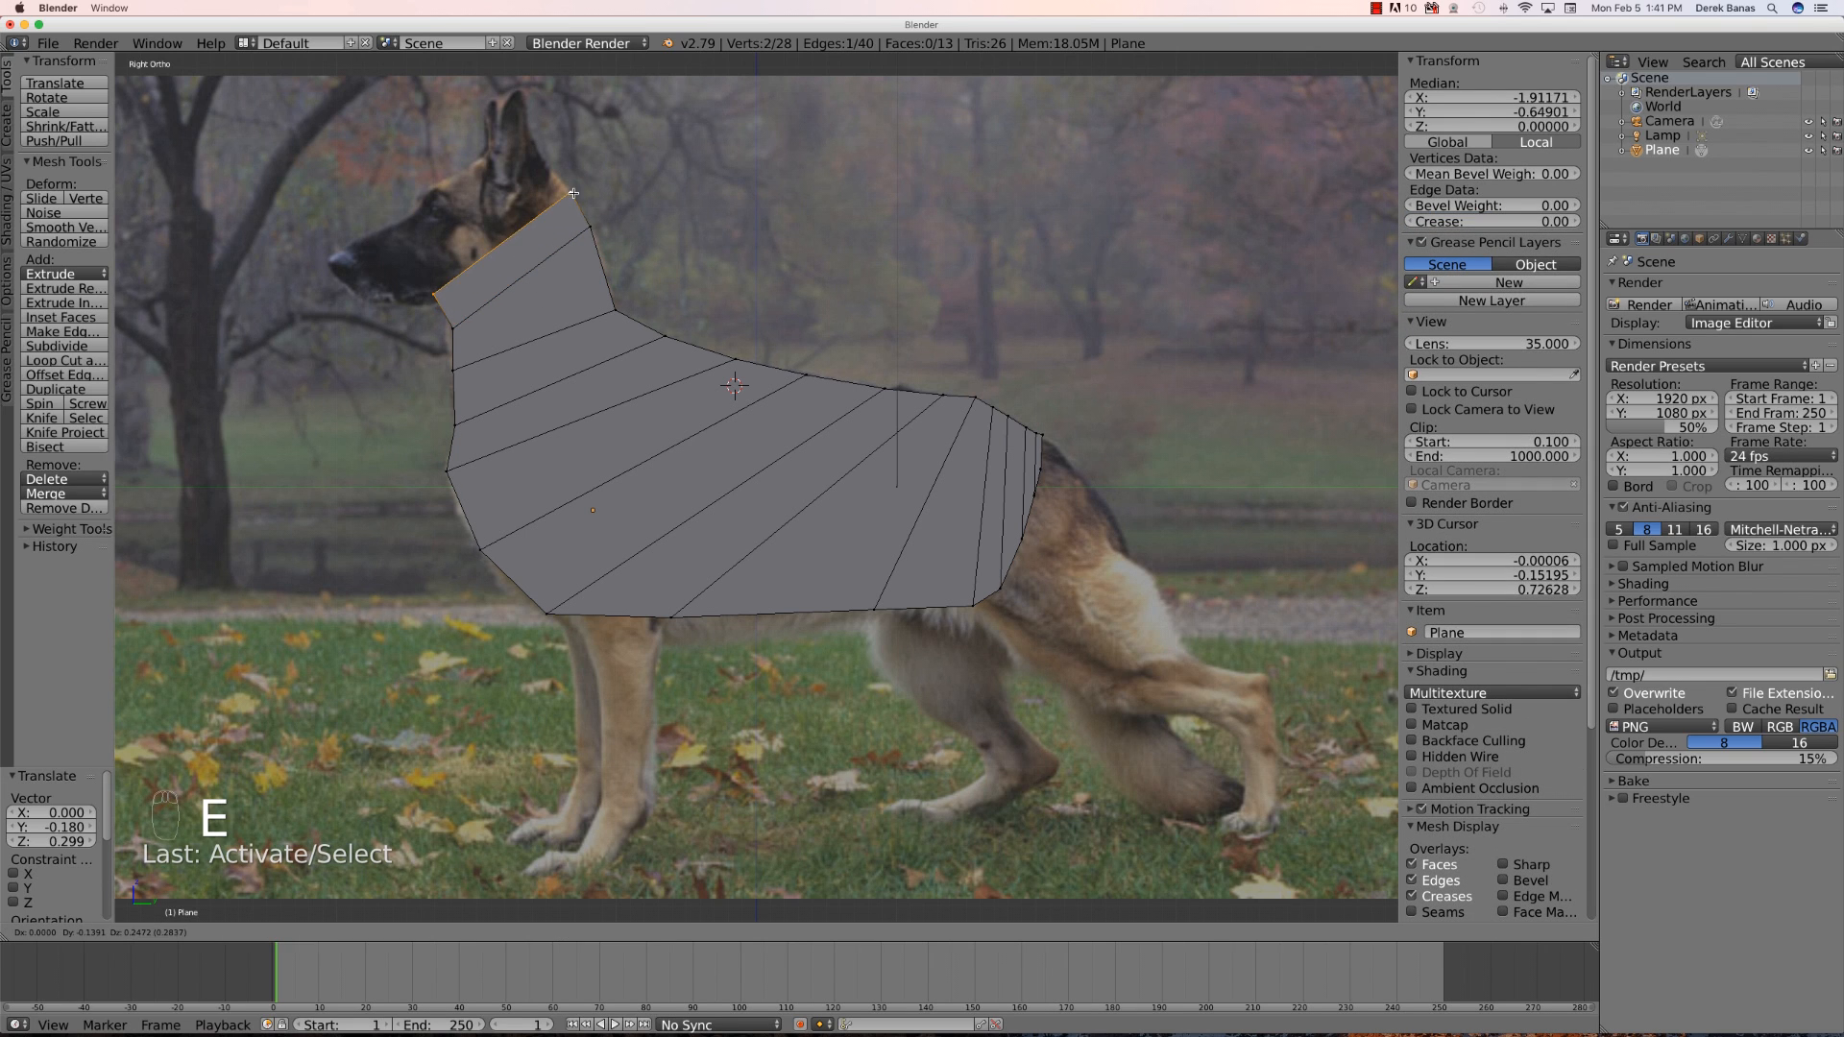
click(574, 193)
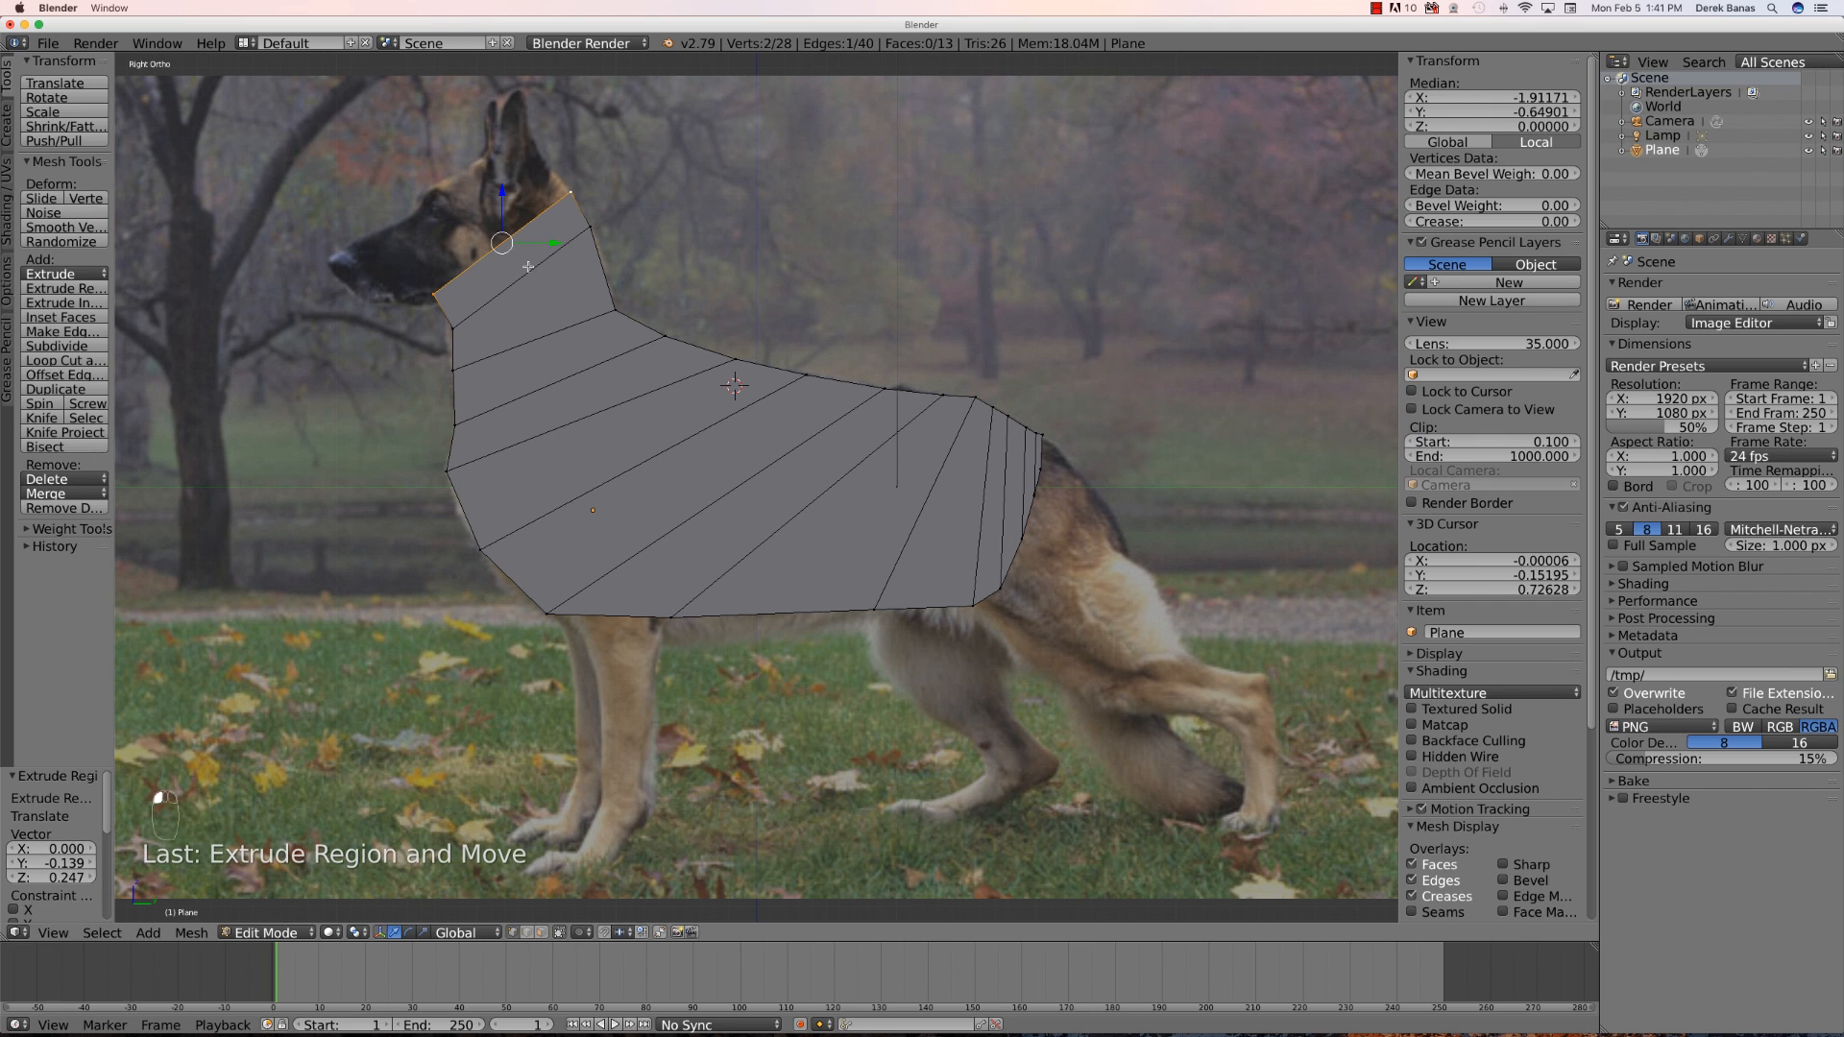
right_click(438, 294)
key(g)
click(455, 311)
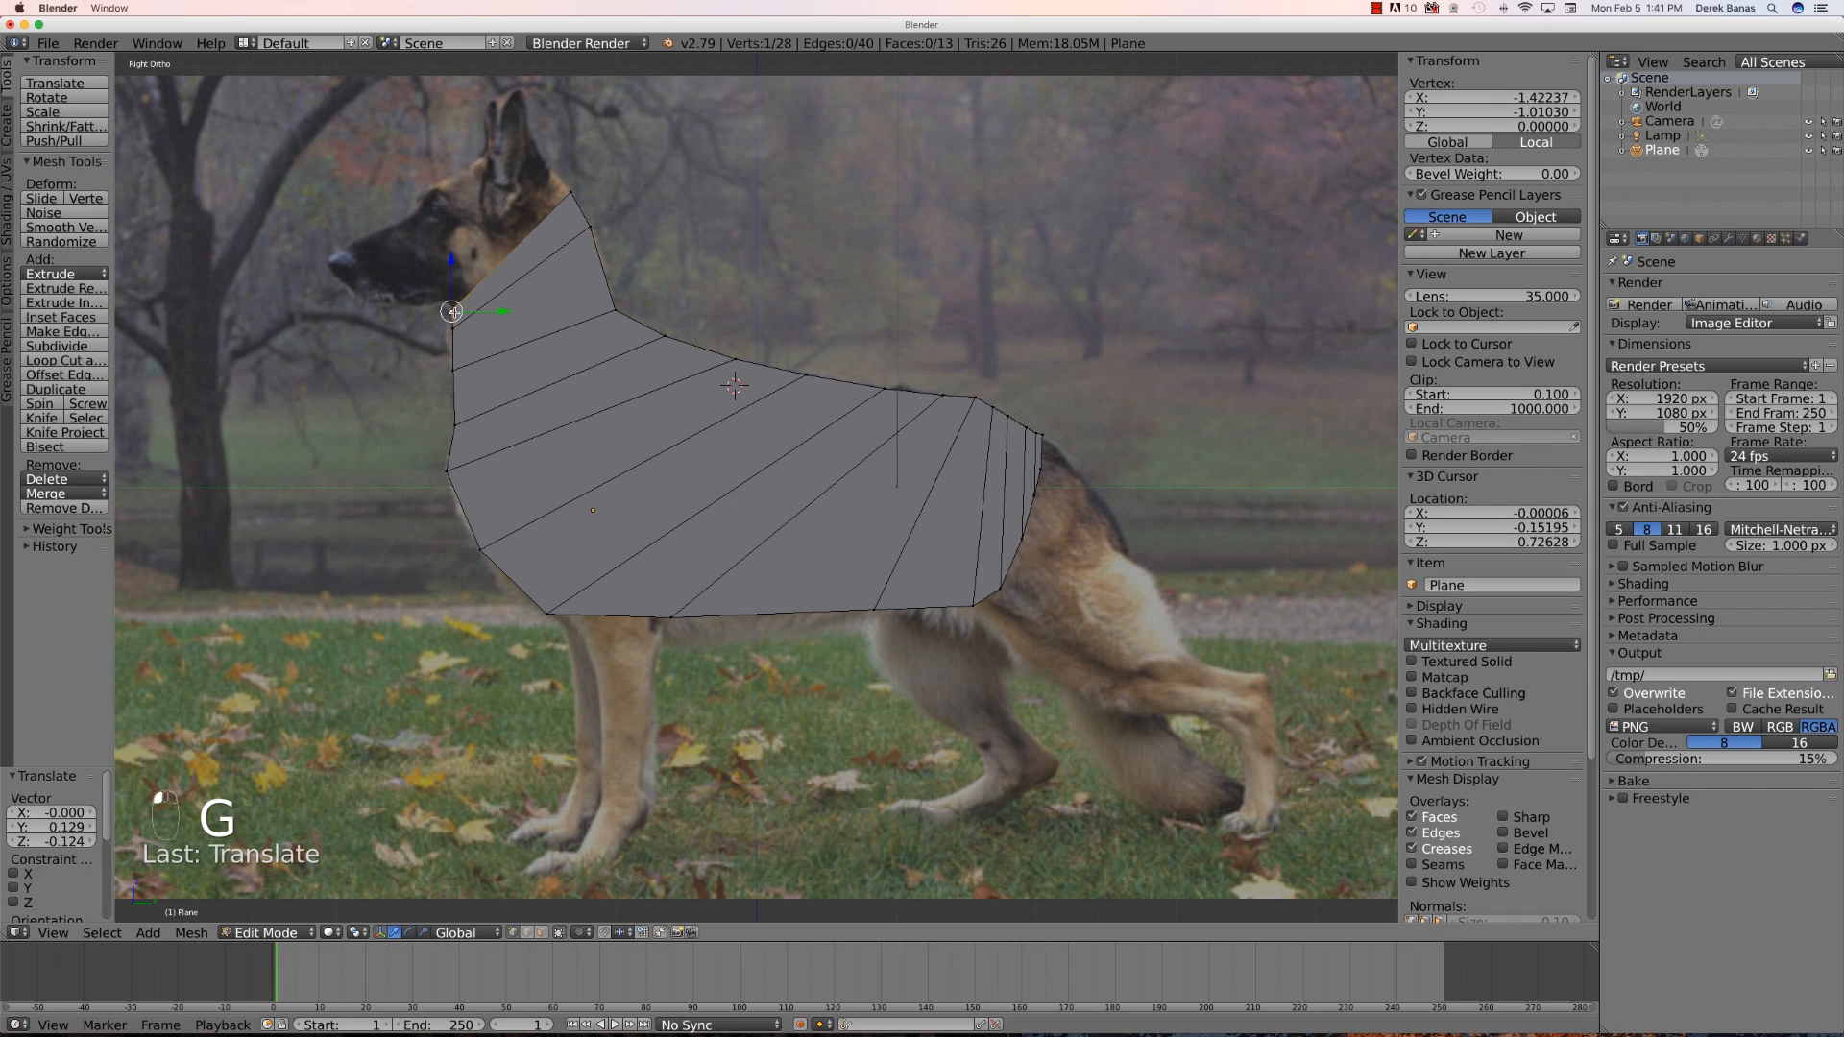
- Extrude another row up the neck toward the head and move its front vertex down to the throat
shift+right_click(573, 193)
key(e)
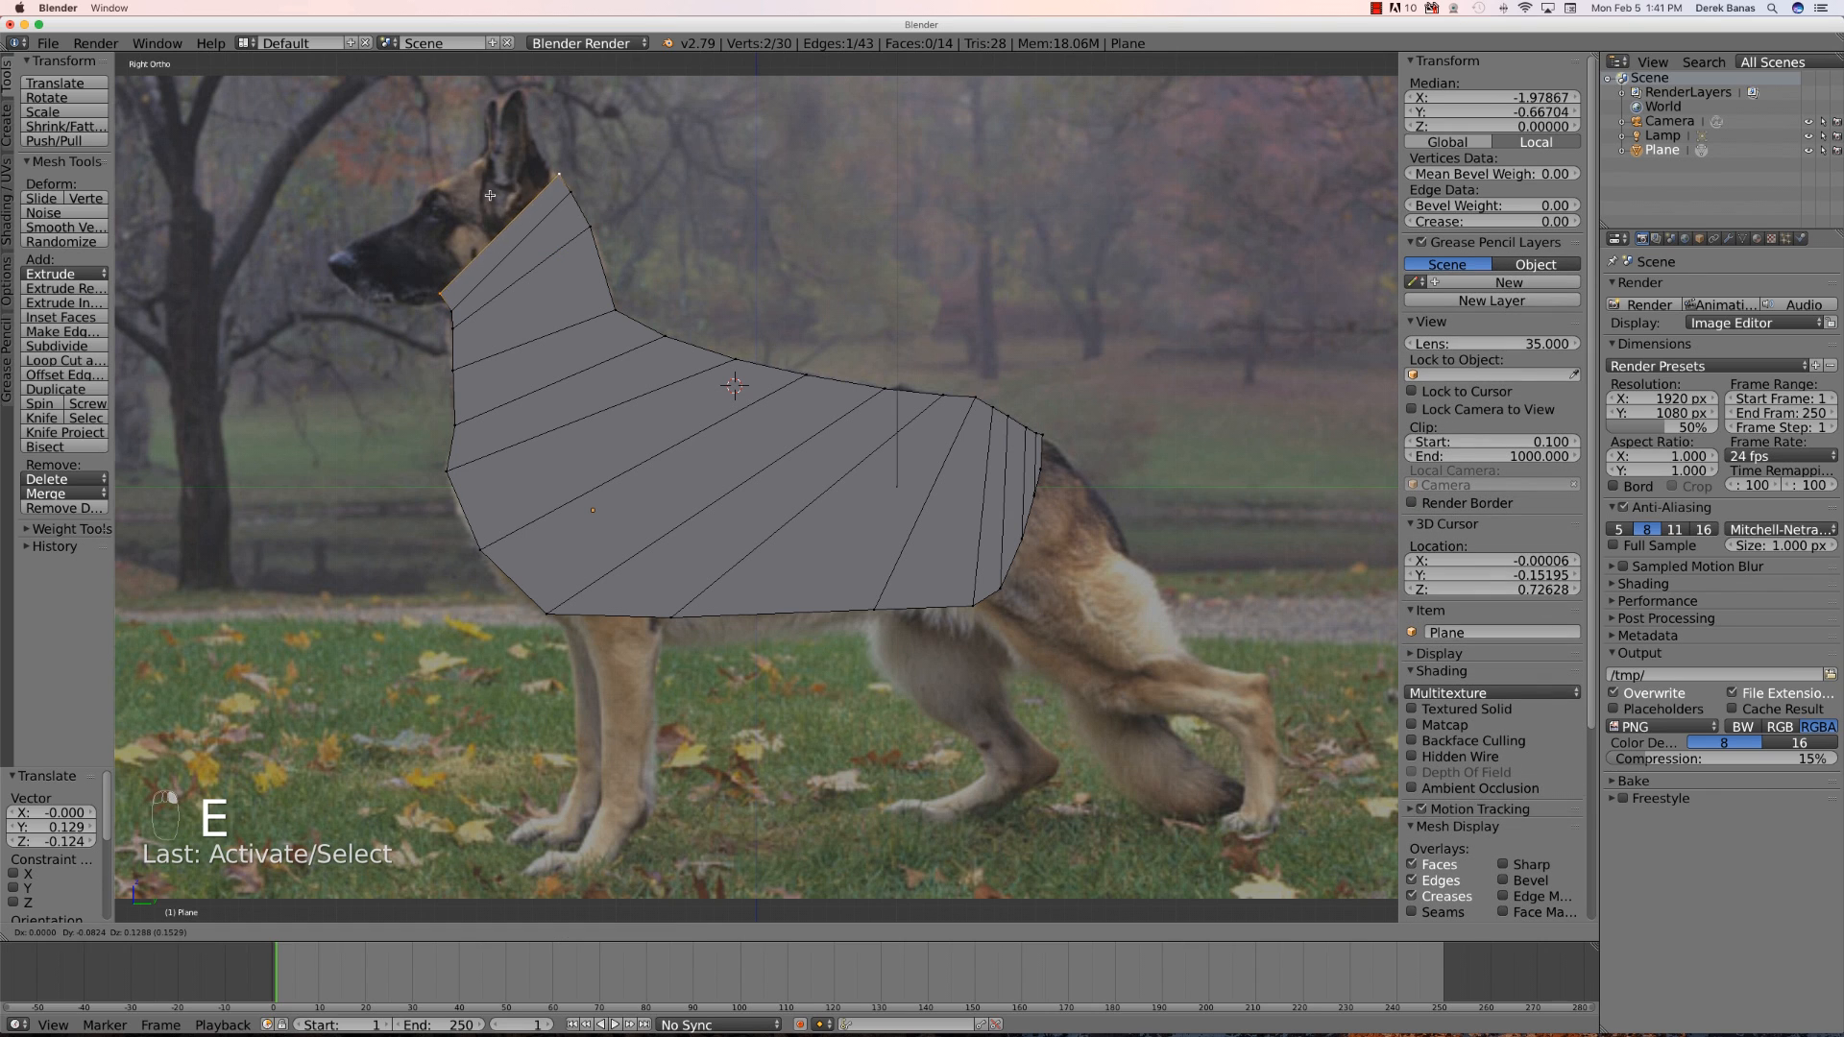
click(475, 183)
right_click(429, 281)
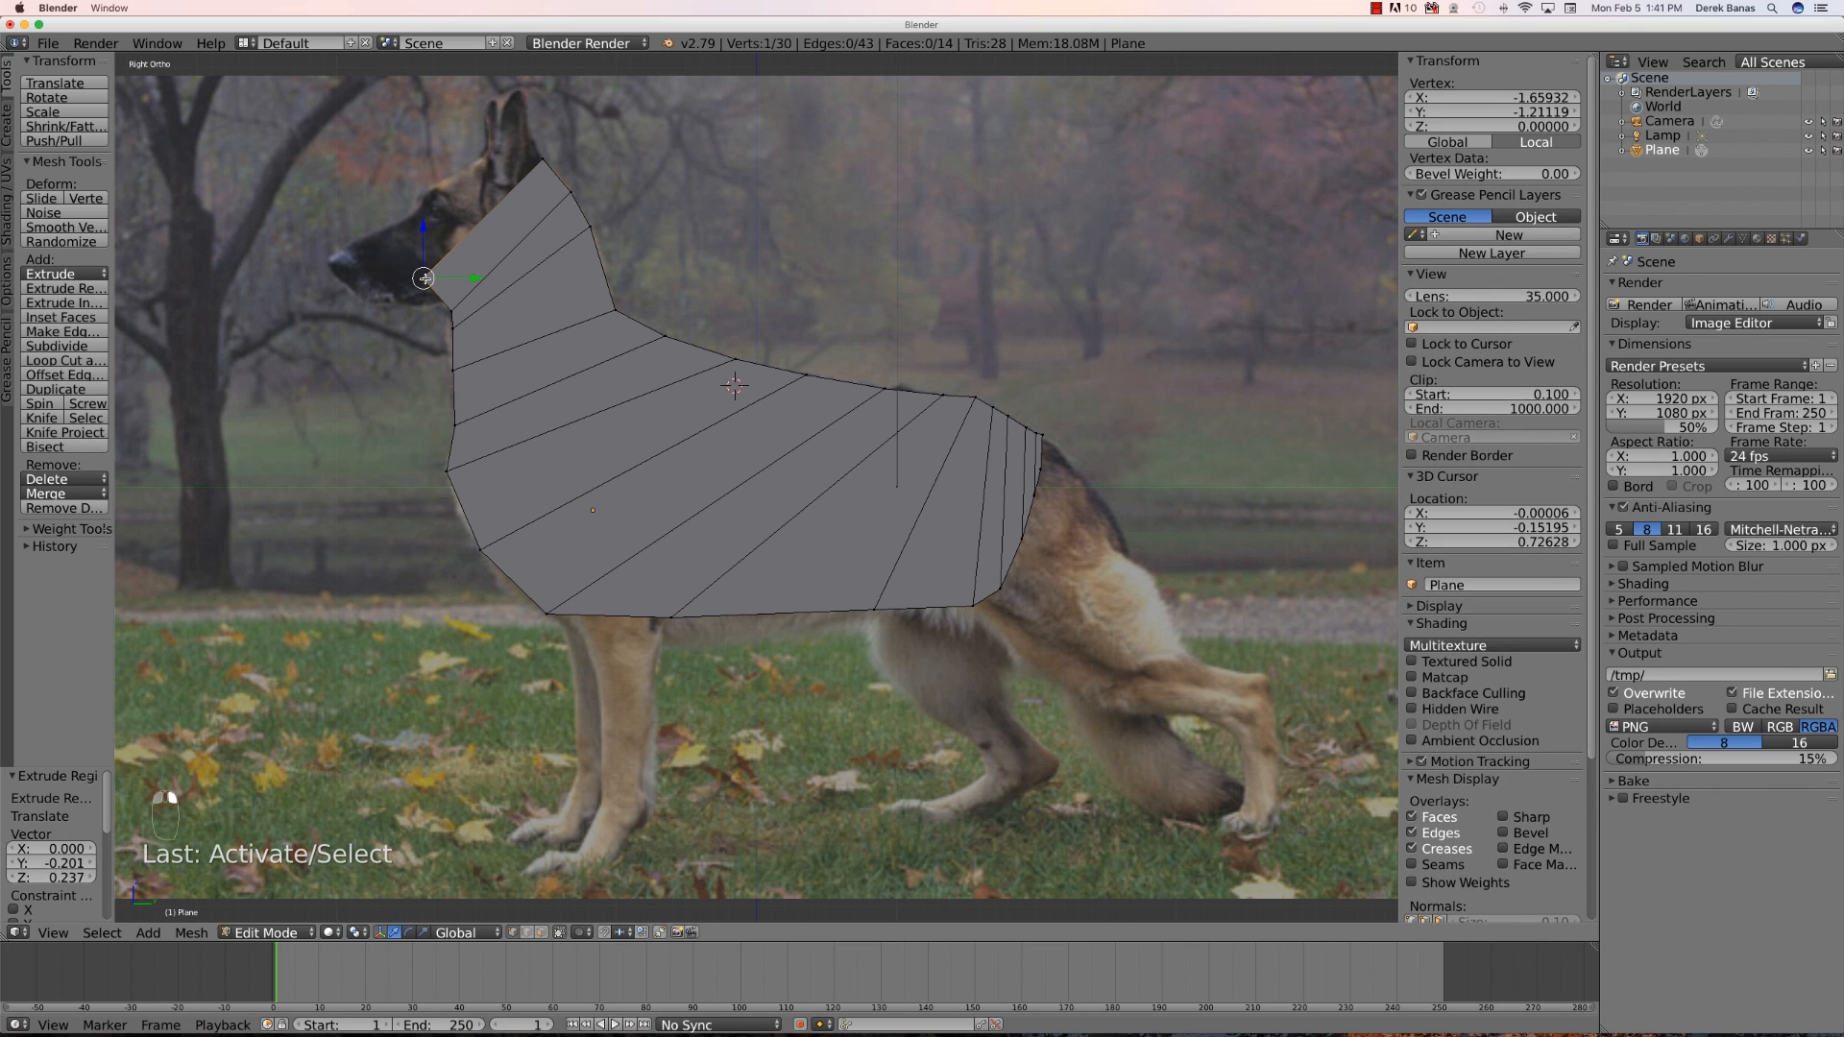
key(g)
click(432, 311)
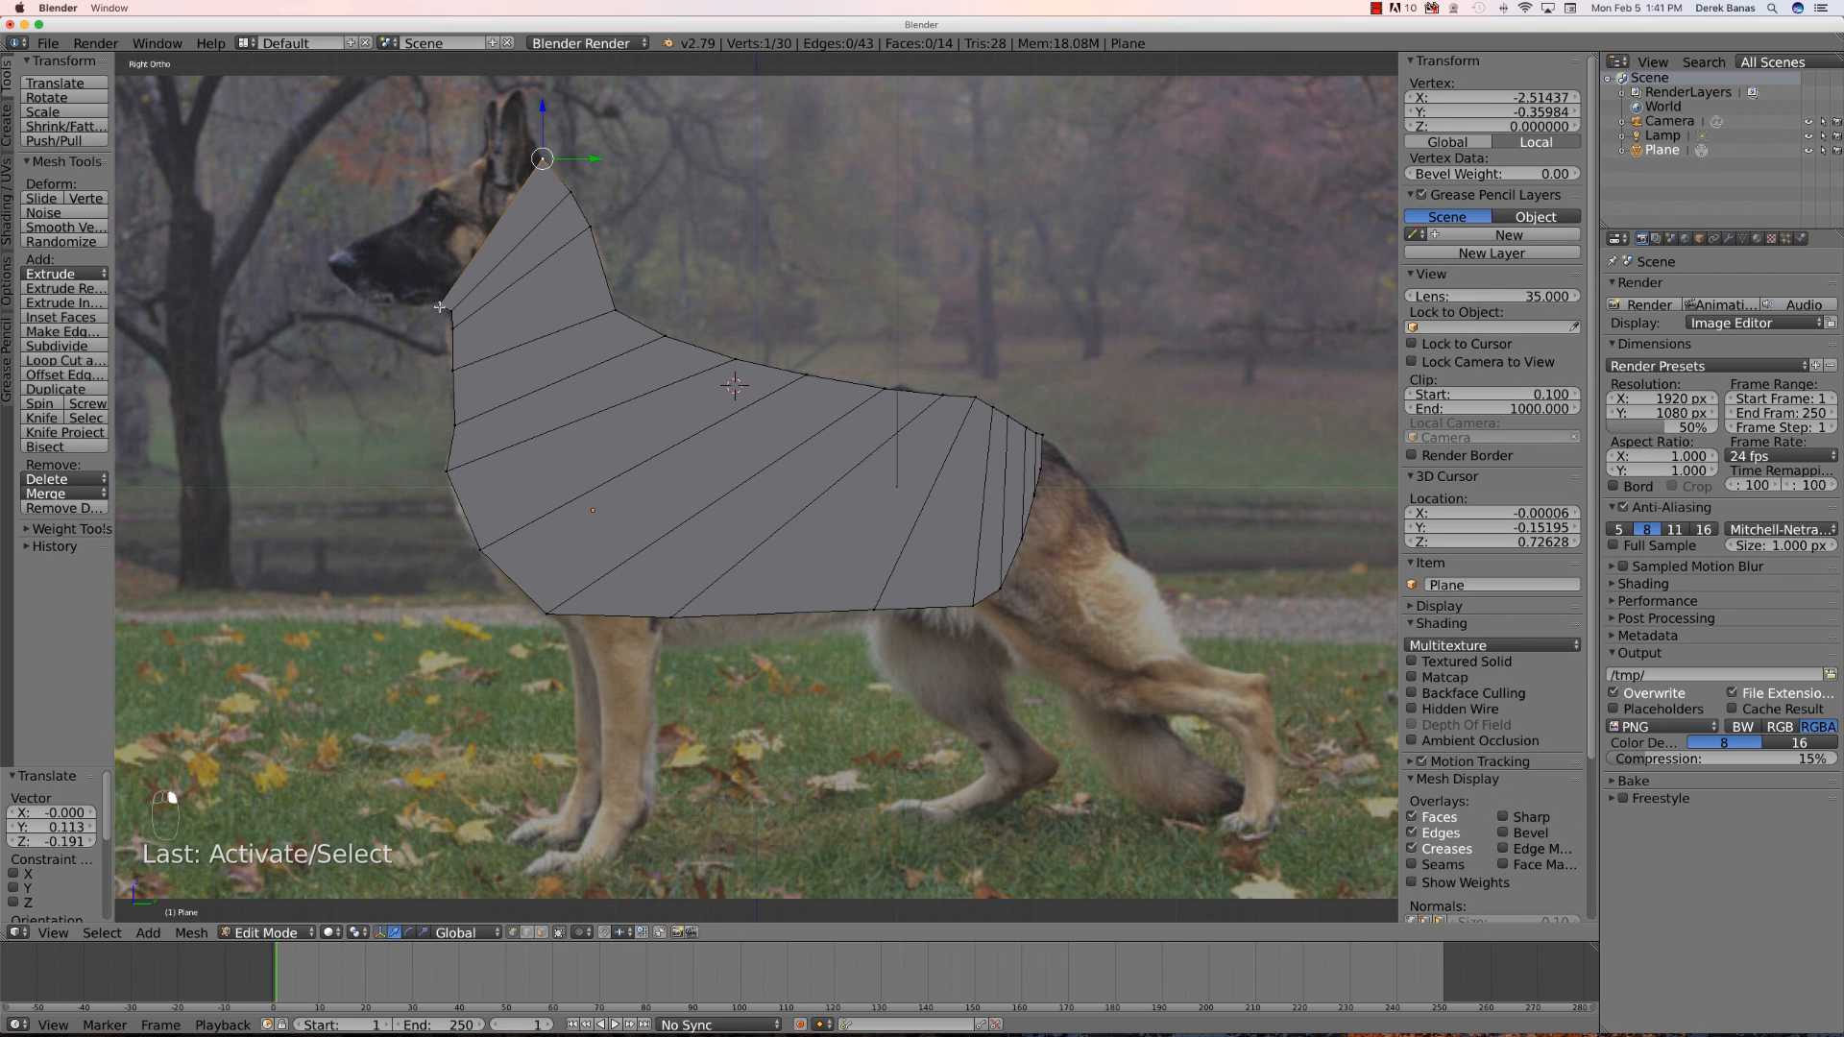
- Extrude a row over the back of the head and move its lower vertex back along the jaw line
shift+right_click(439, 306)
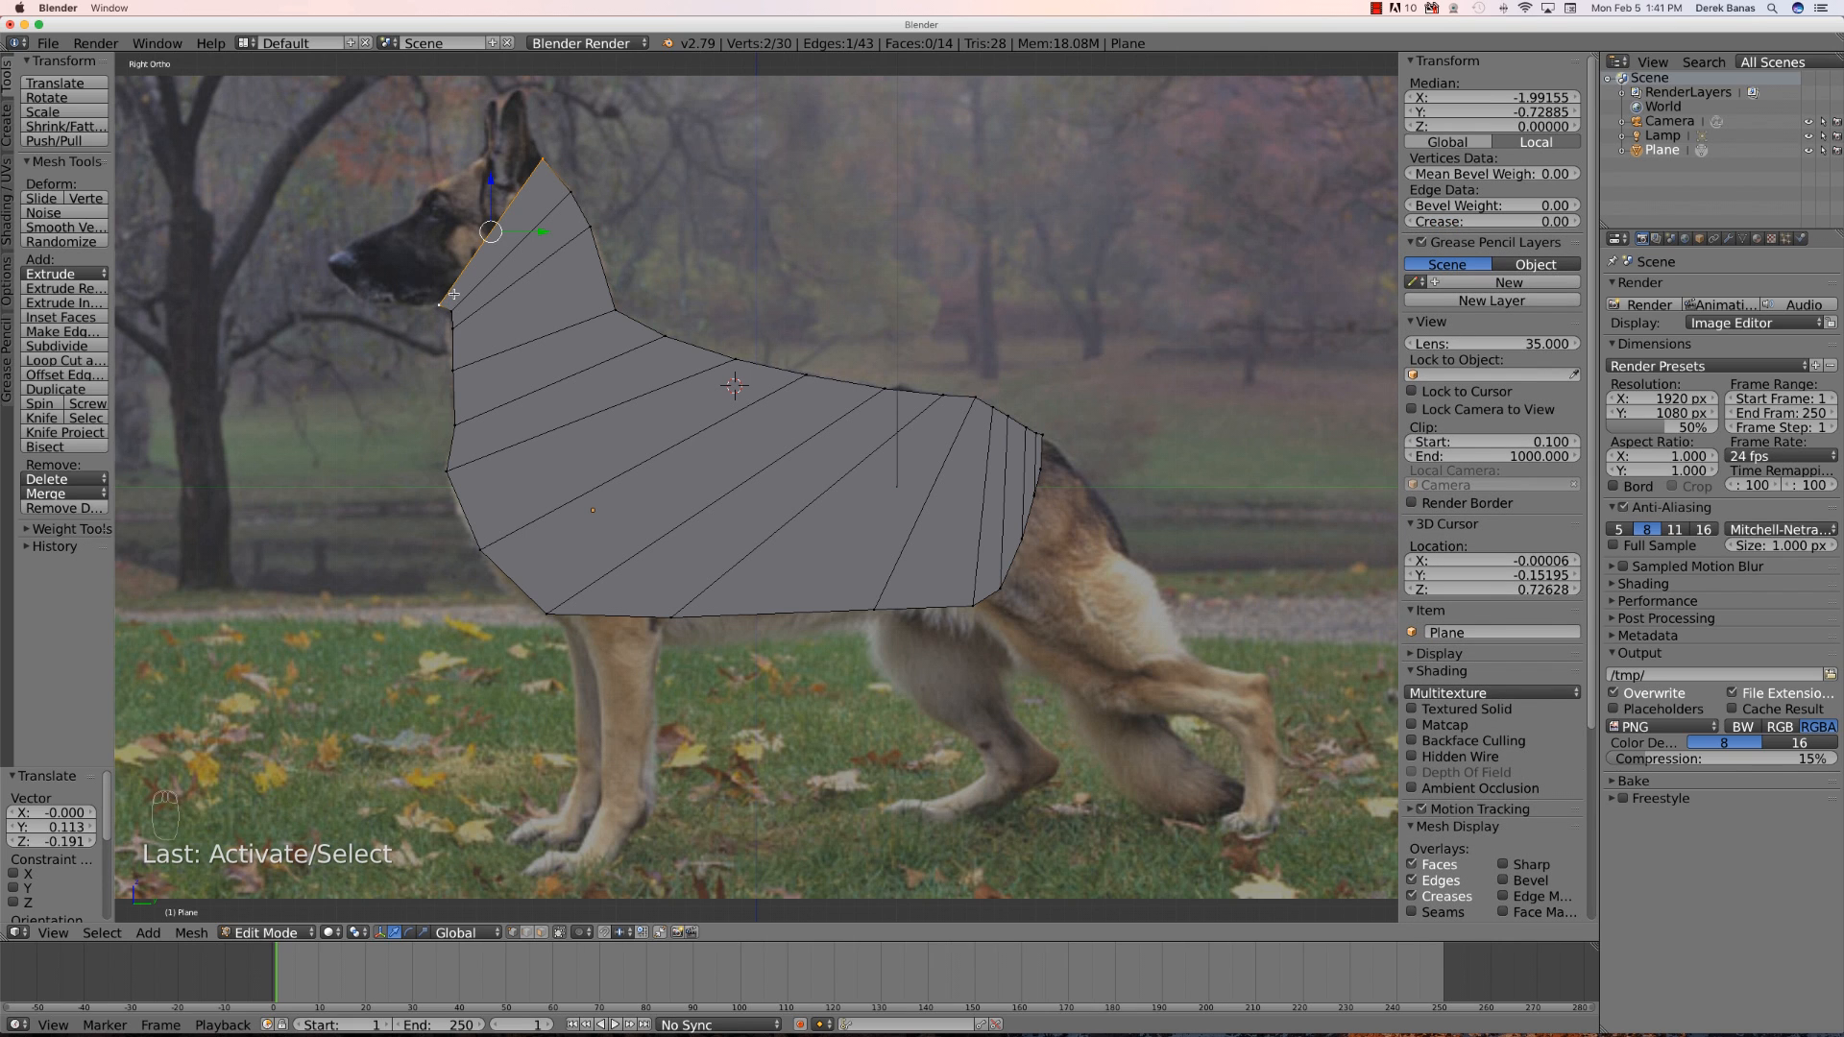
key(e)
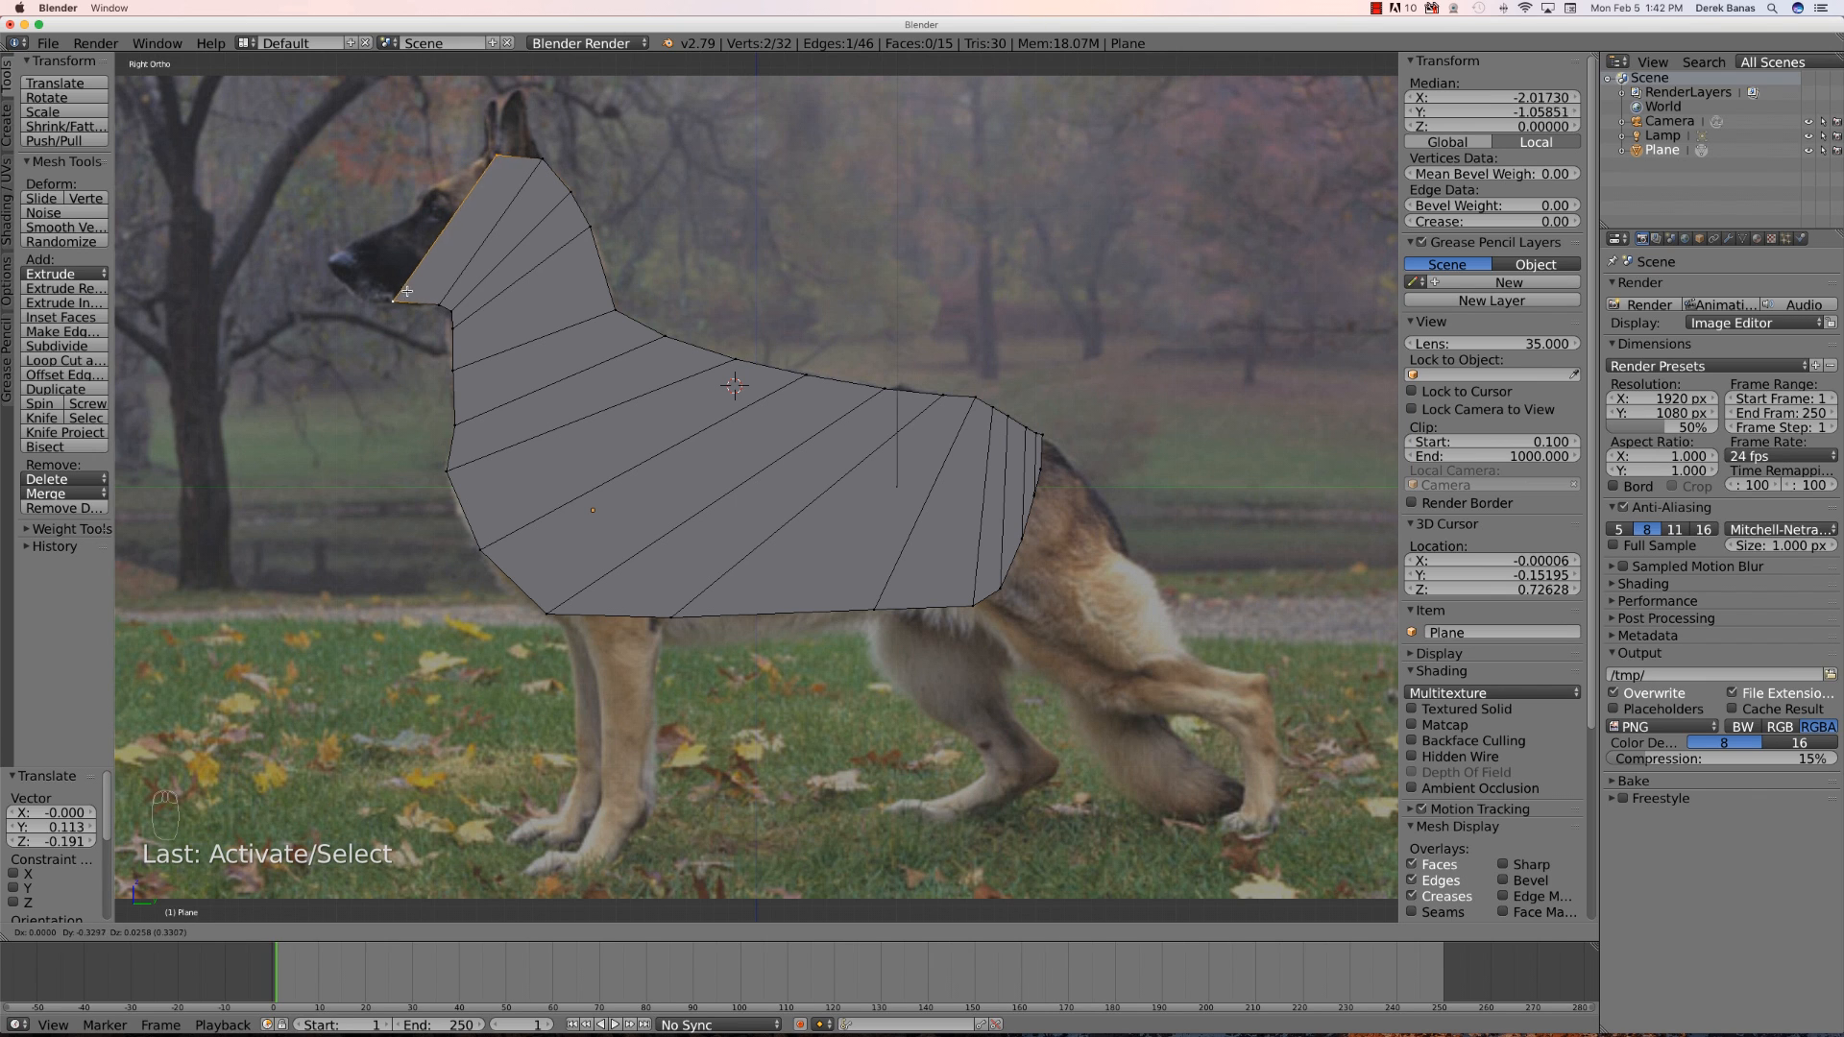
click(390, 295)
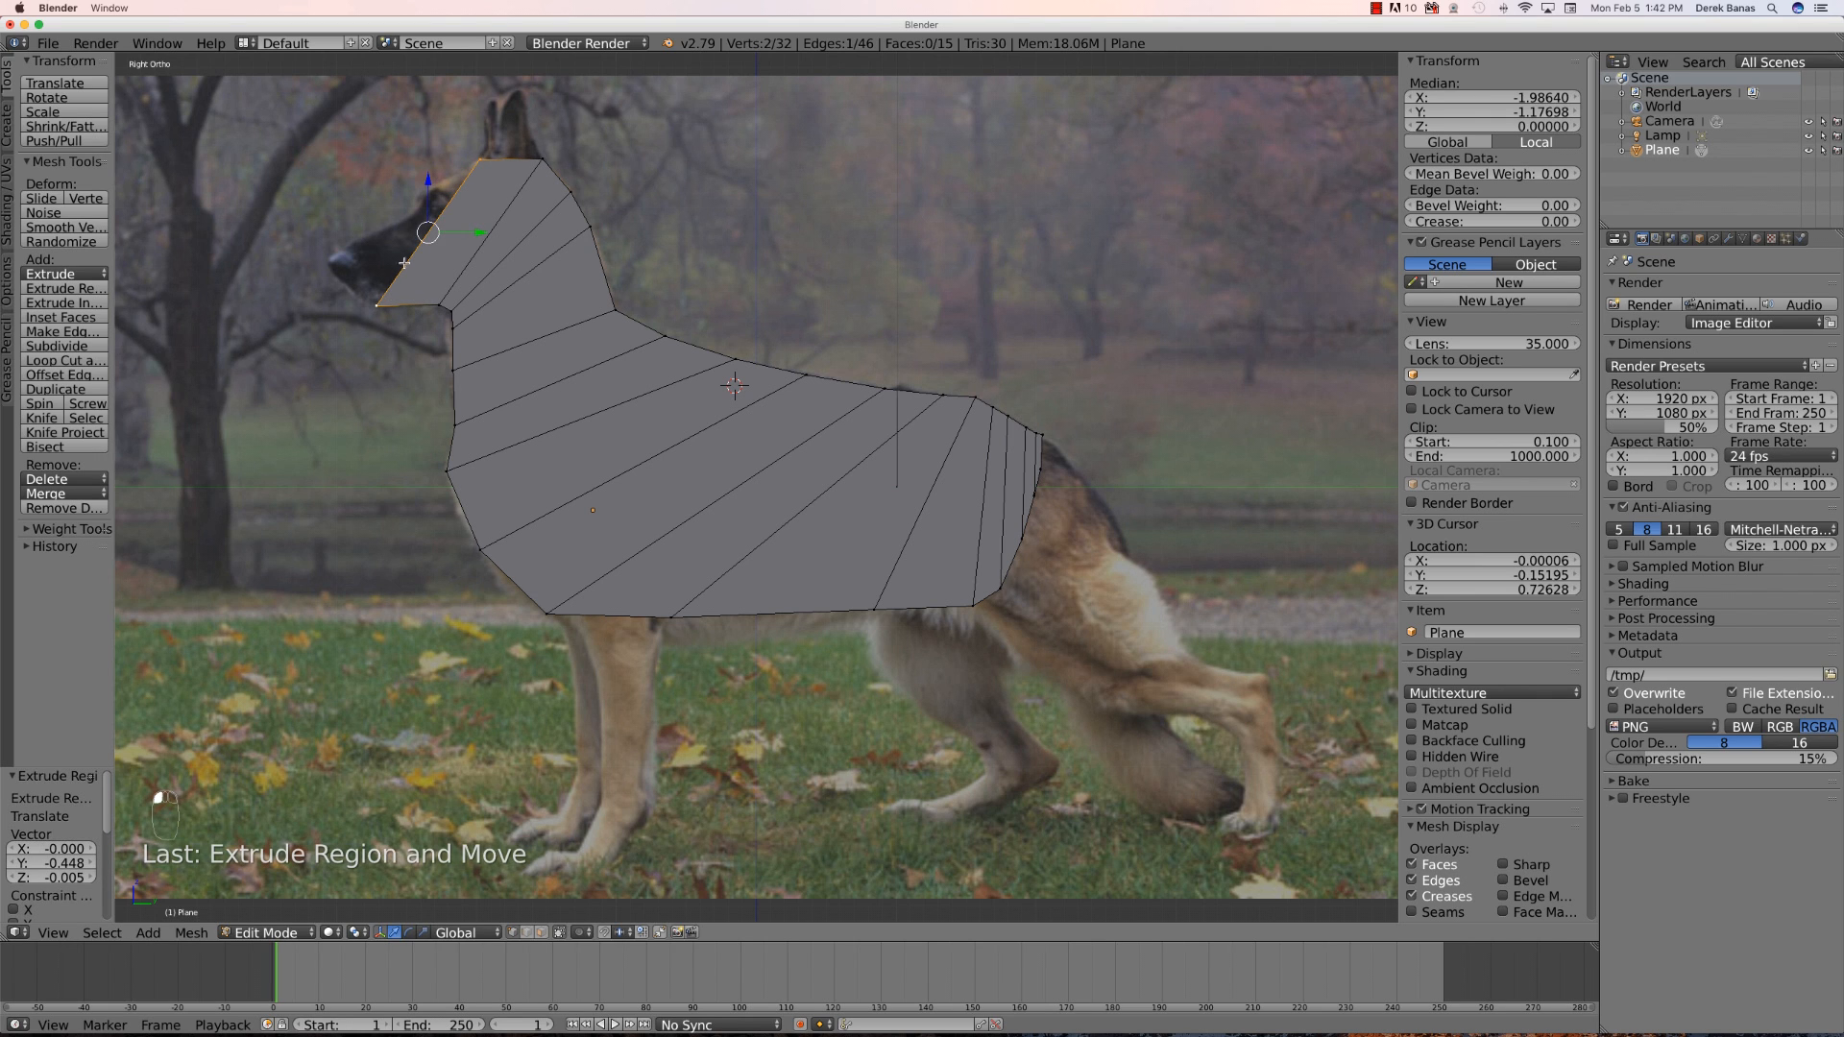
right_click(377, 305)
key(g)
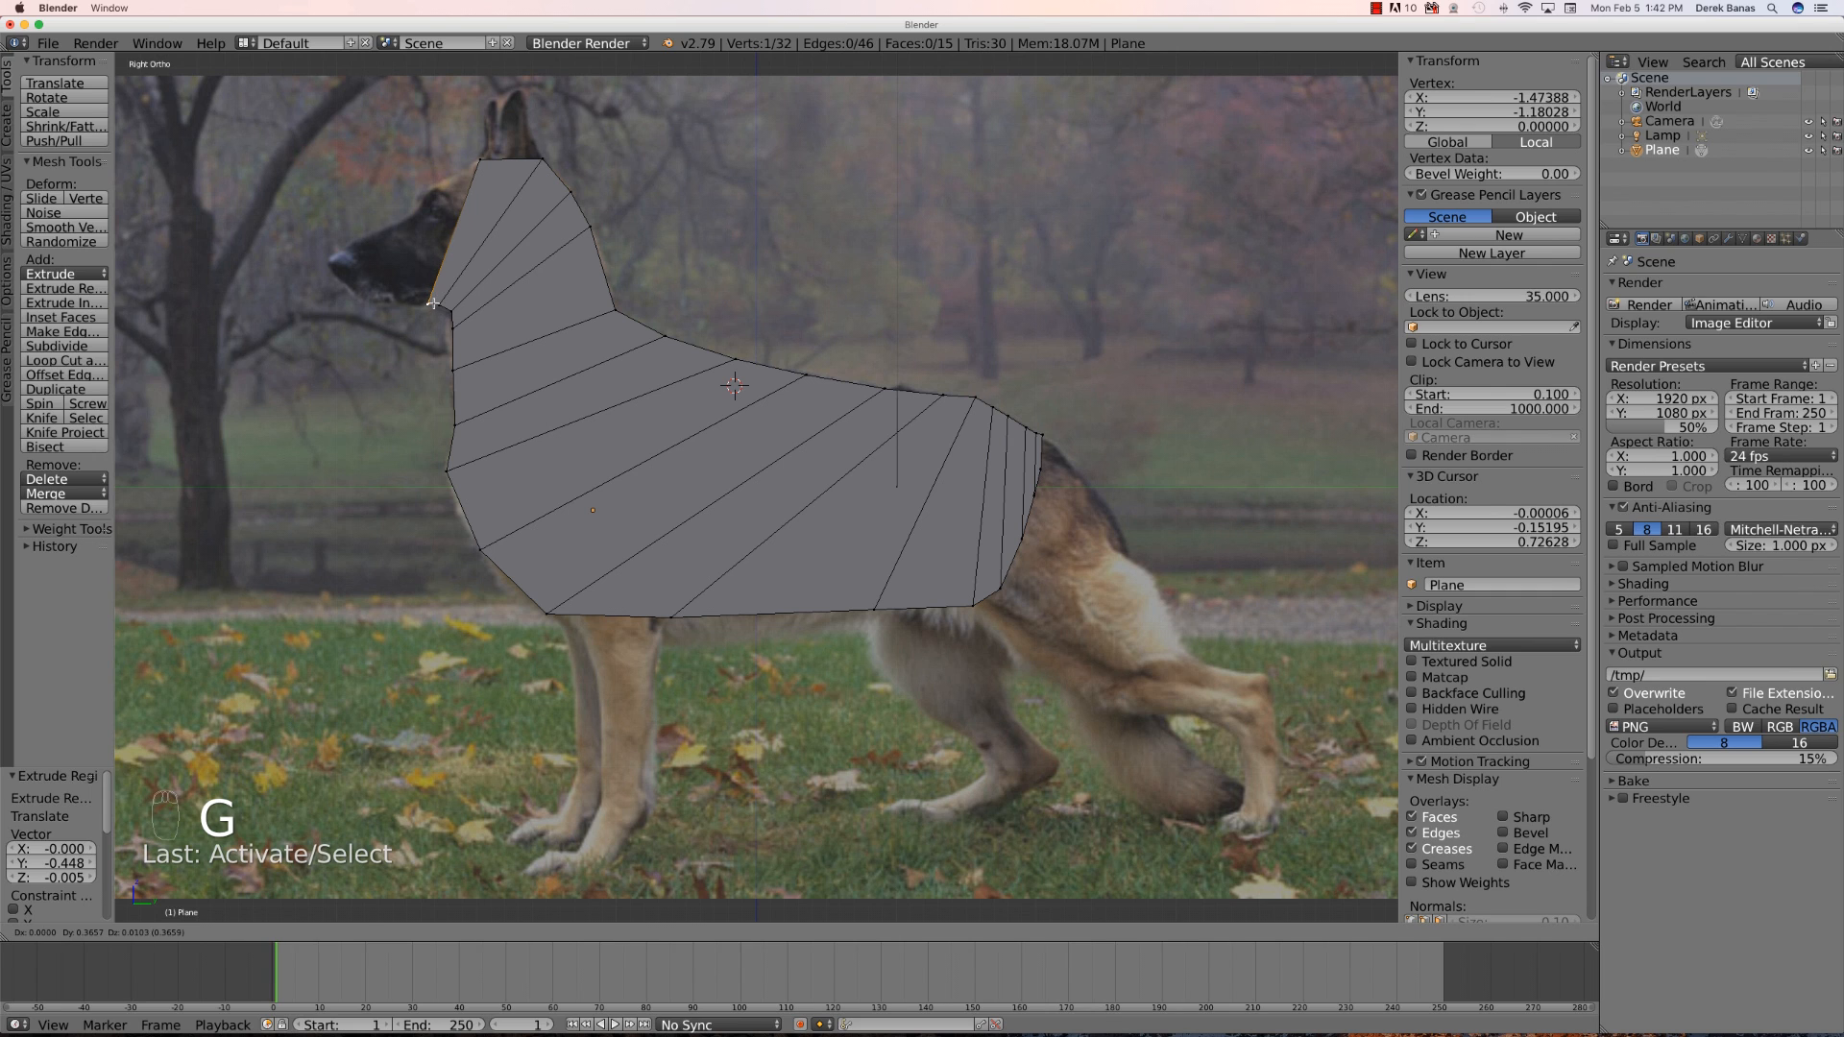
click(430, 304)
- Extrude a row across the forehead and move its lower vertex to the jaw under the eye
shift+right_click(477, 166)
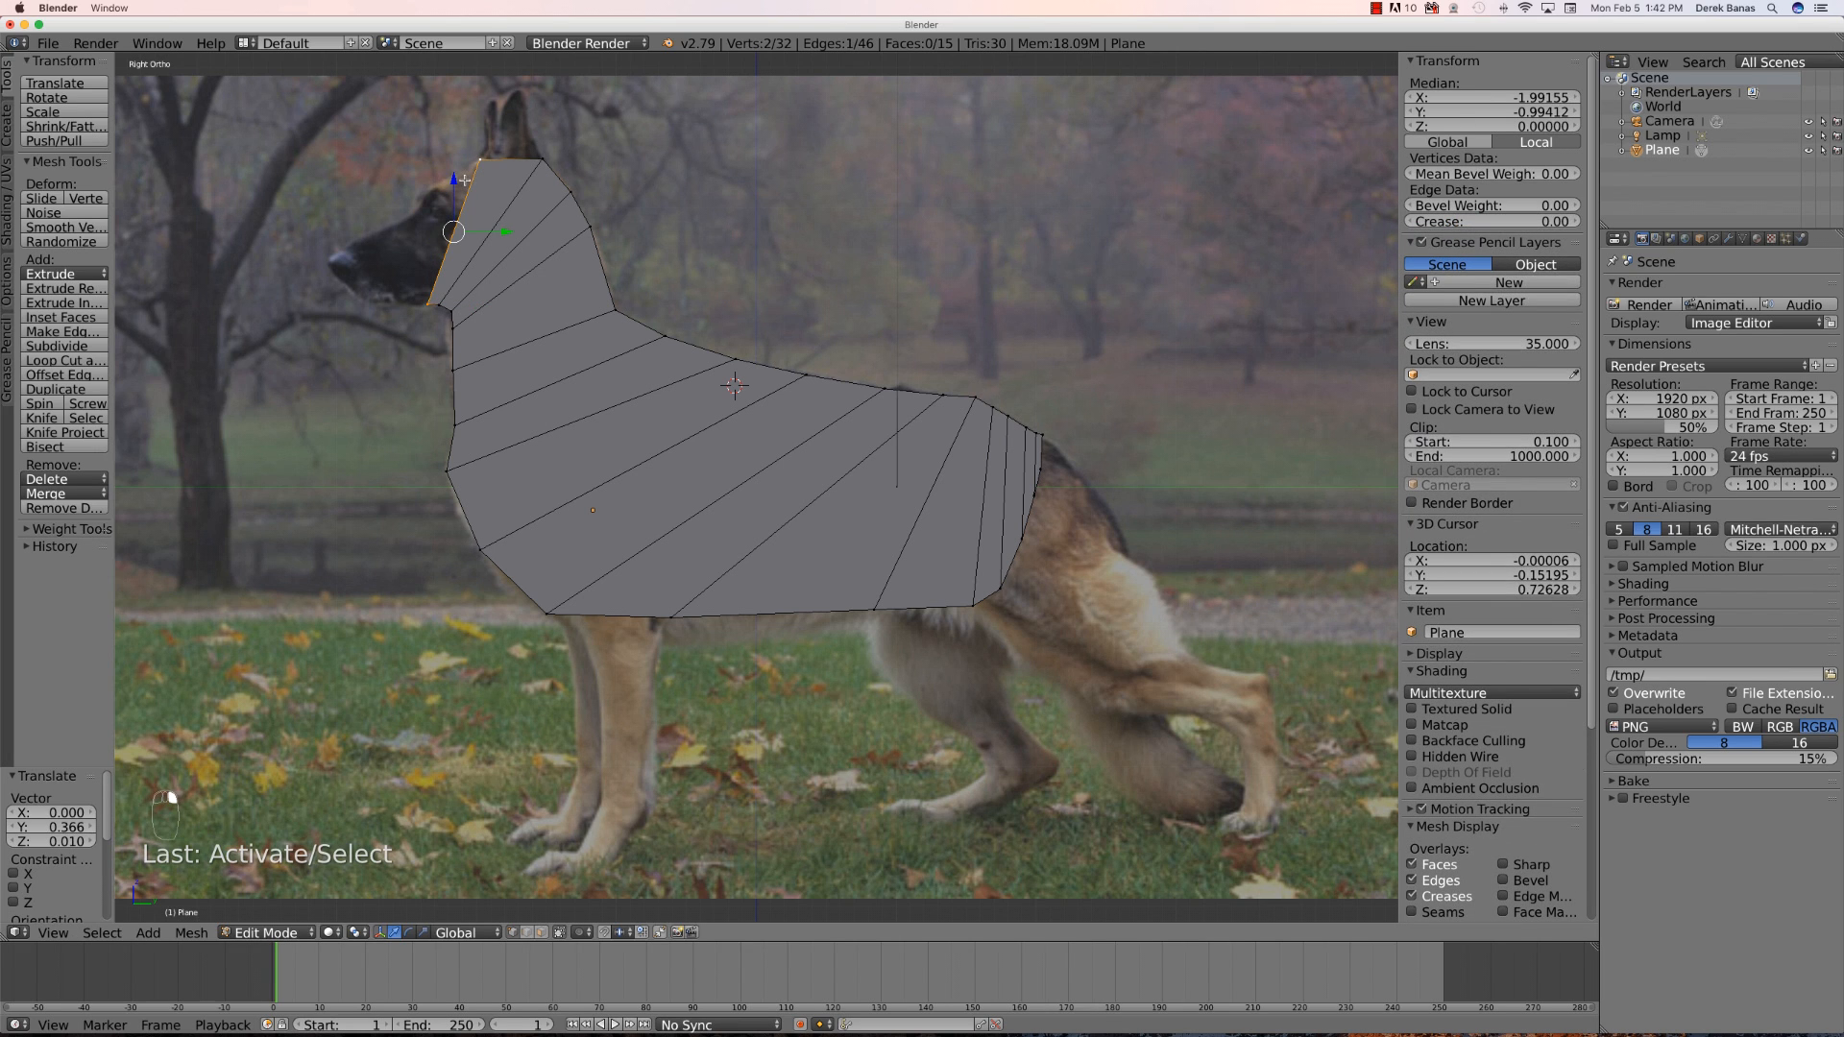
key(e)
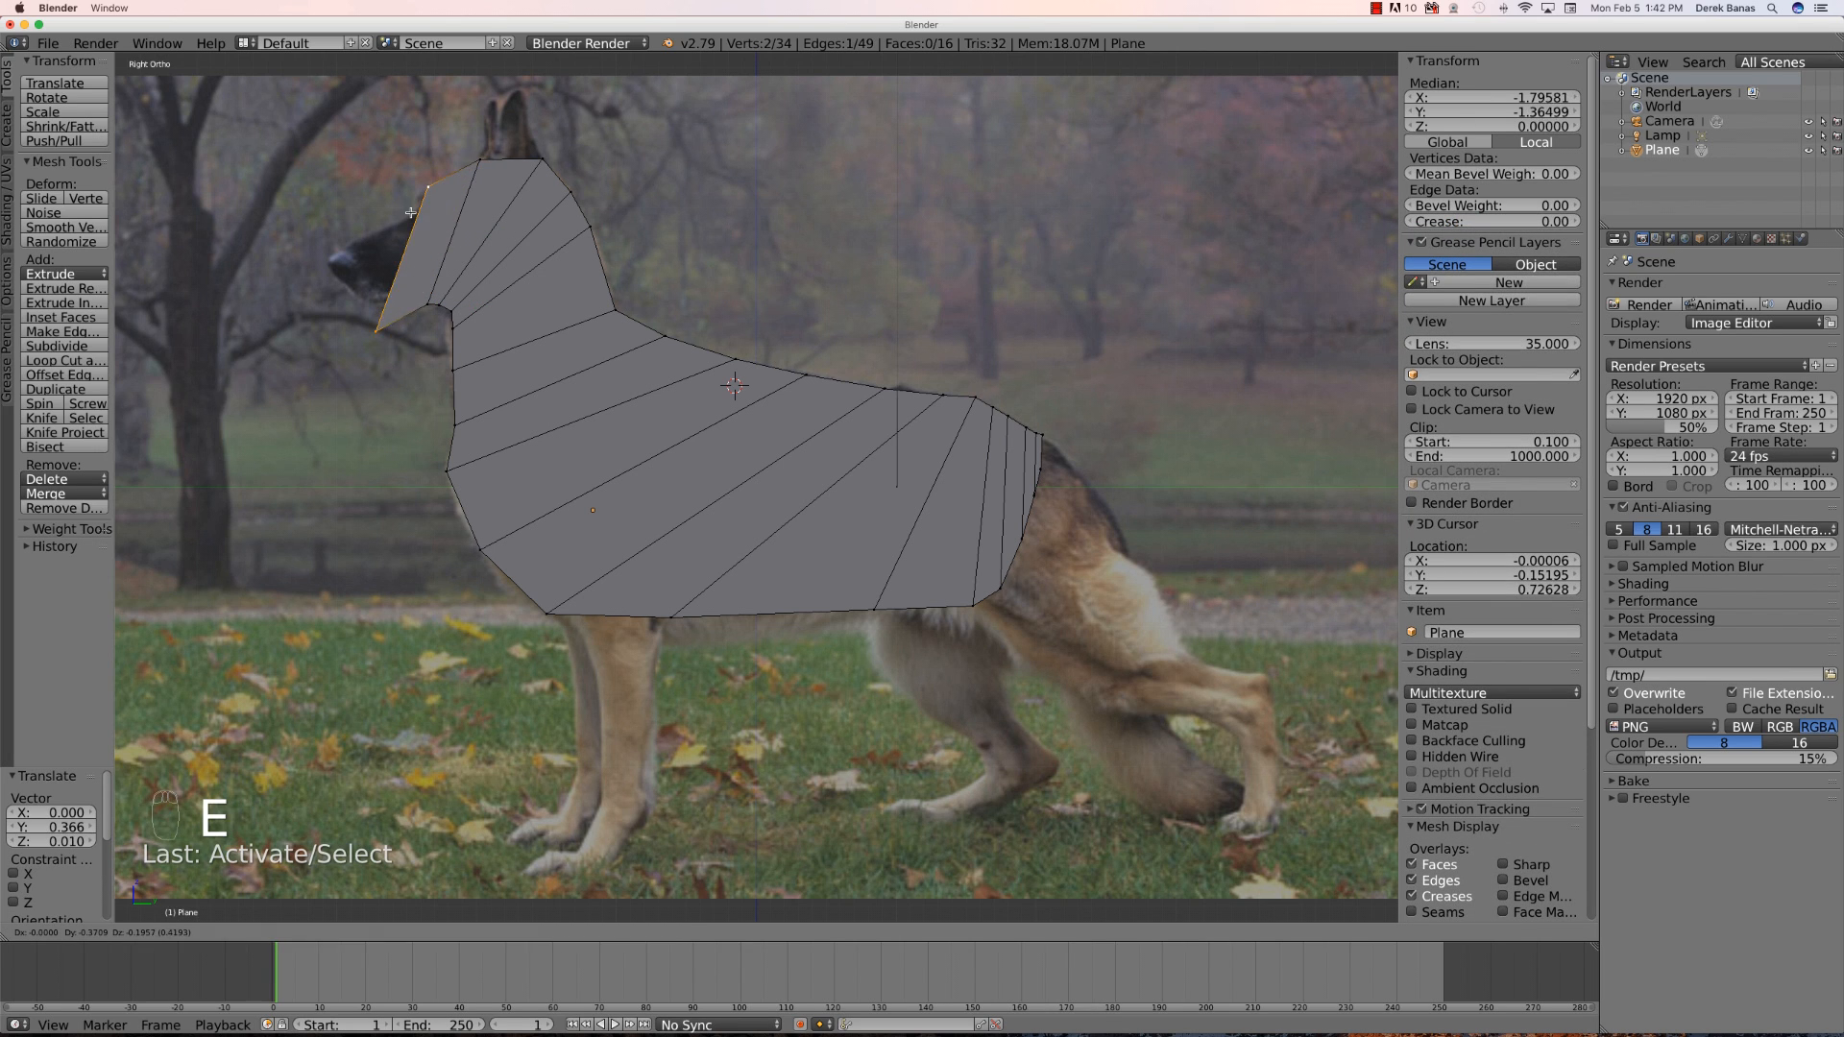
click(413, 224)
right_click(383, 328)
key(g)
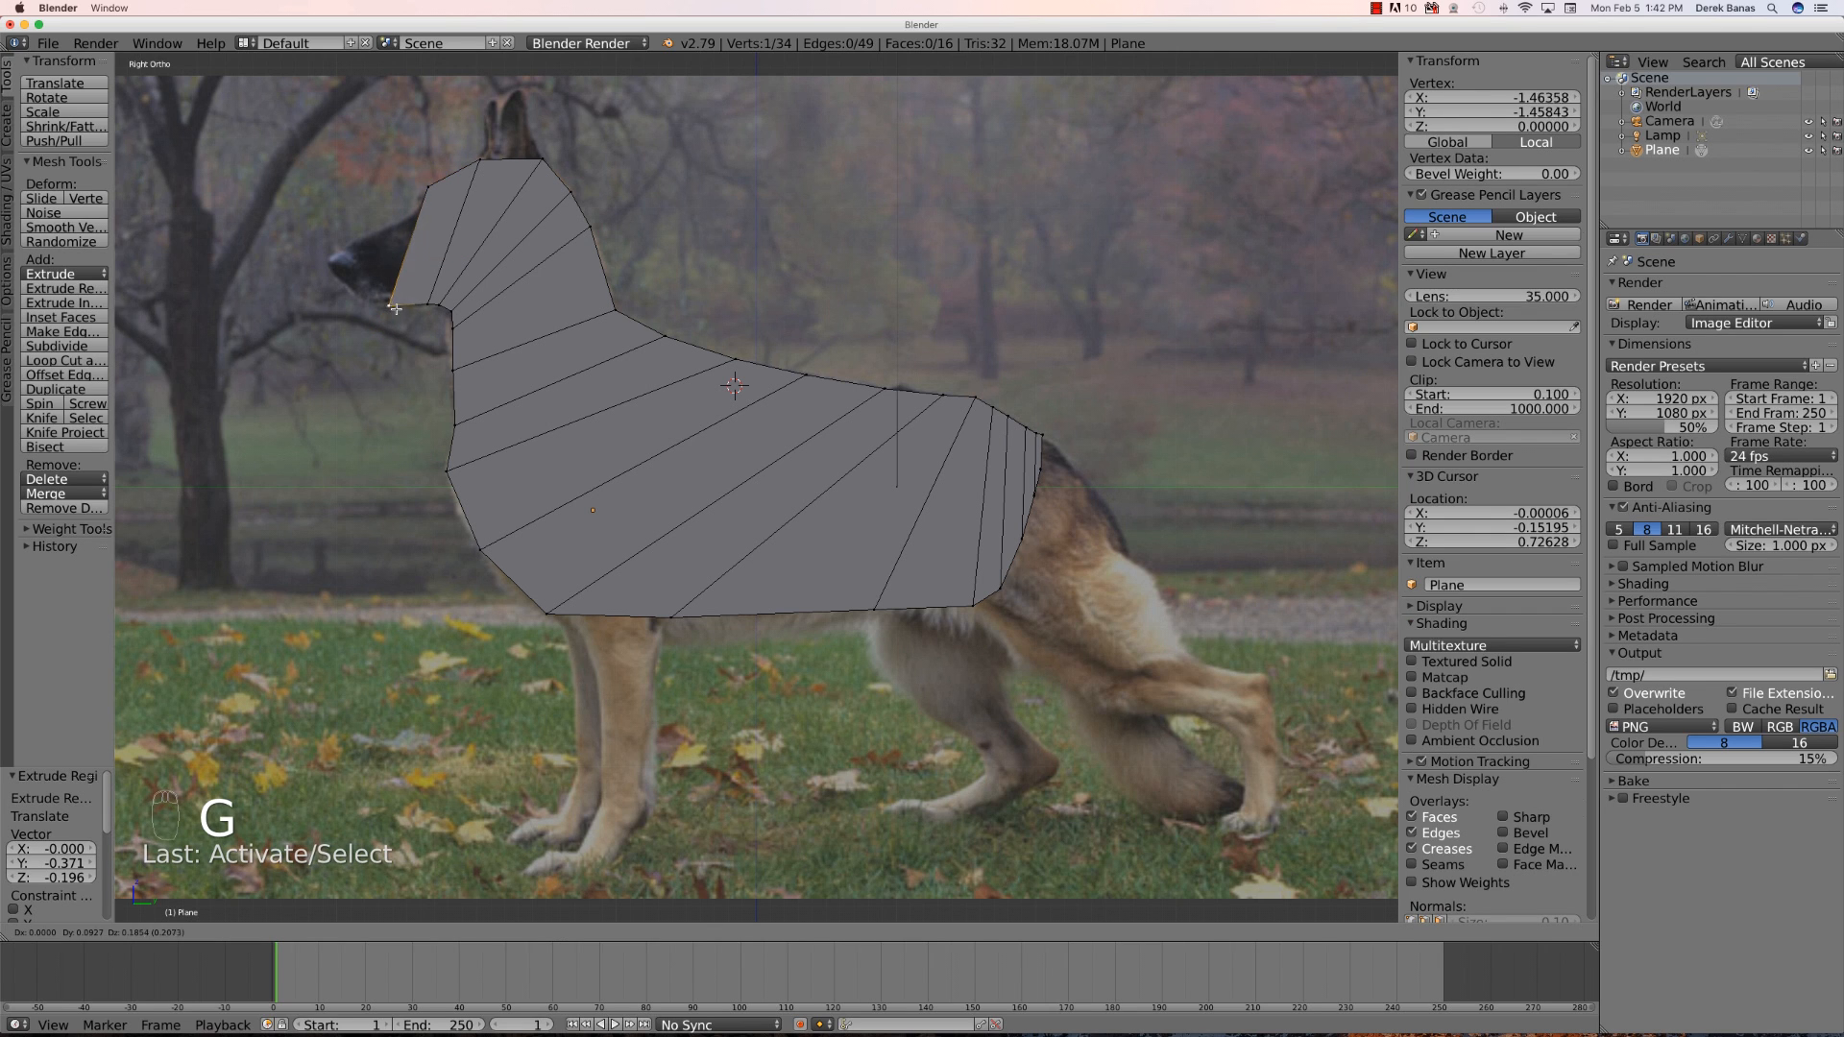
click(420, 307)
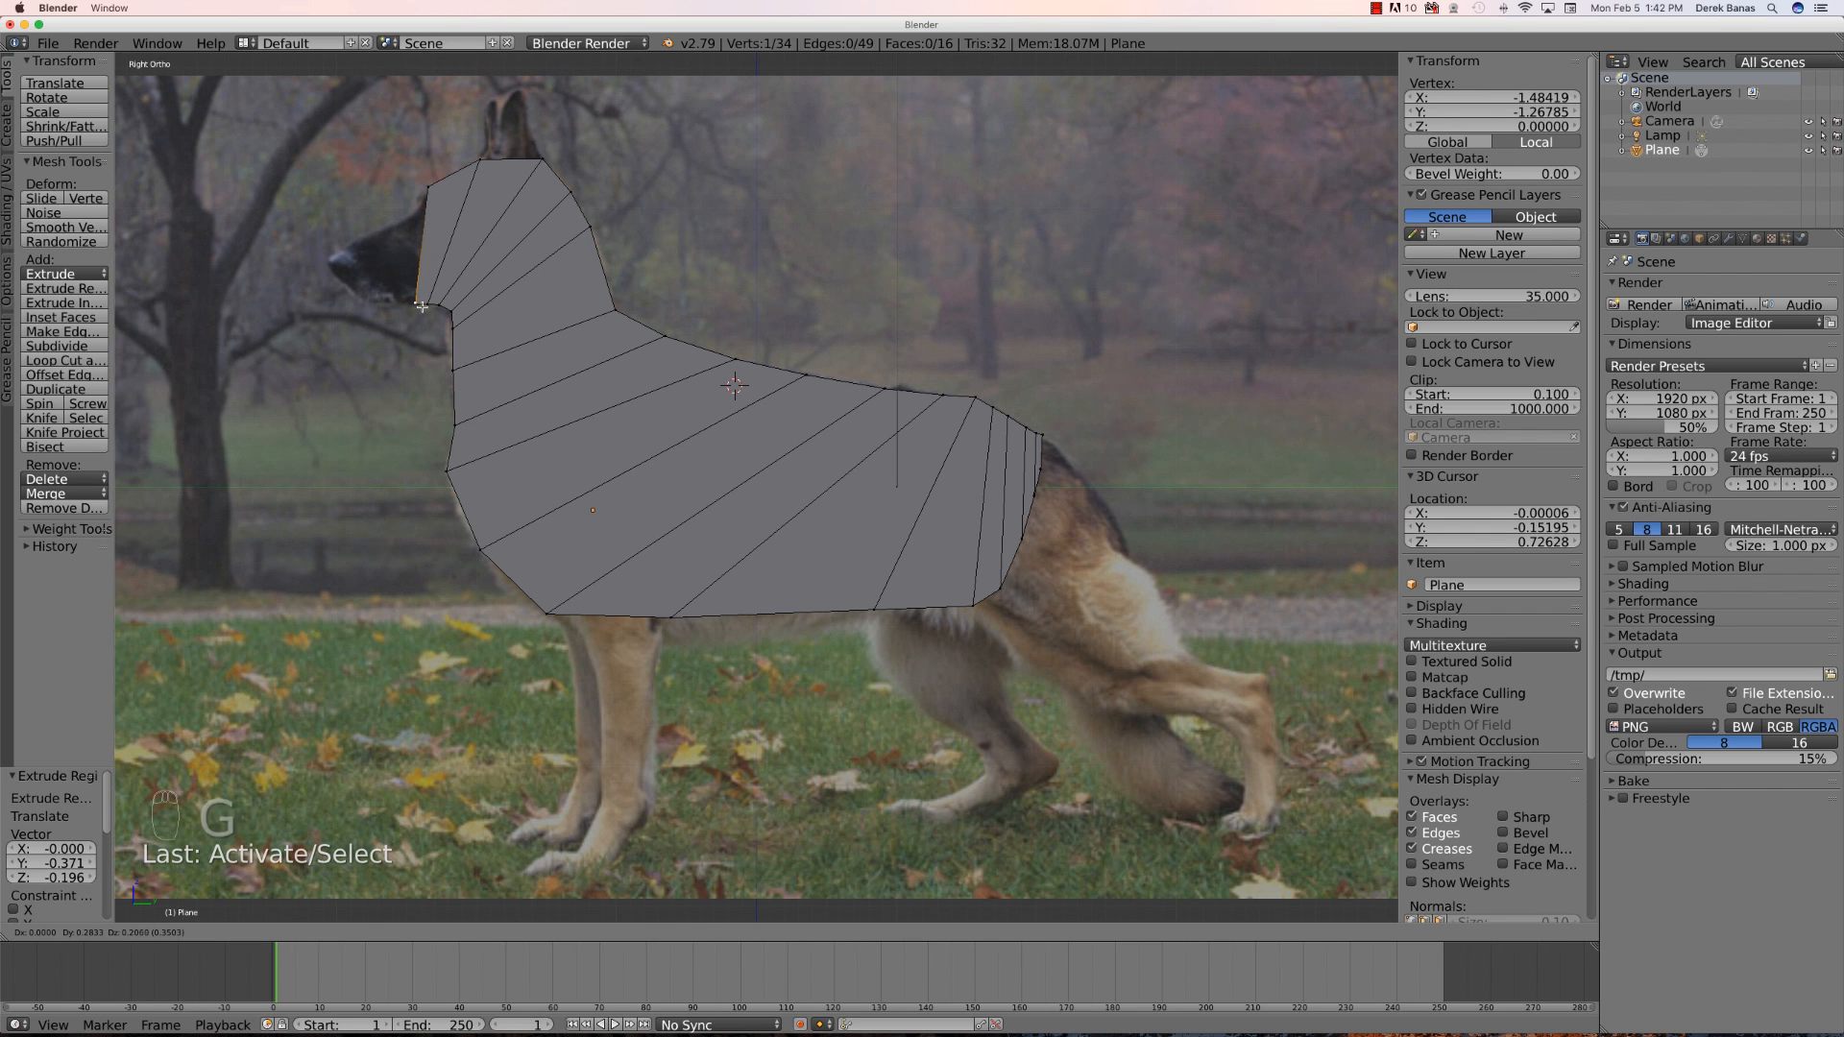
- Extrude a row toward the muzzle and move its lower vertex up along the jaw
shift+right_click(422, 200)
key(e)
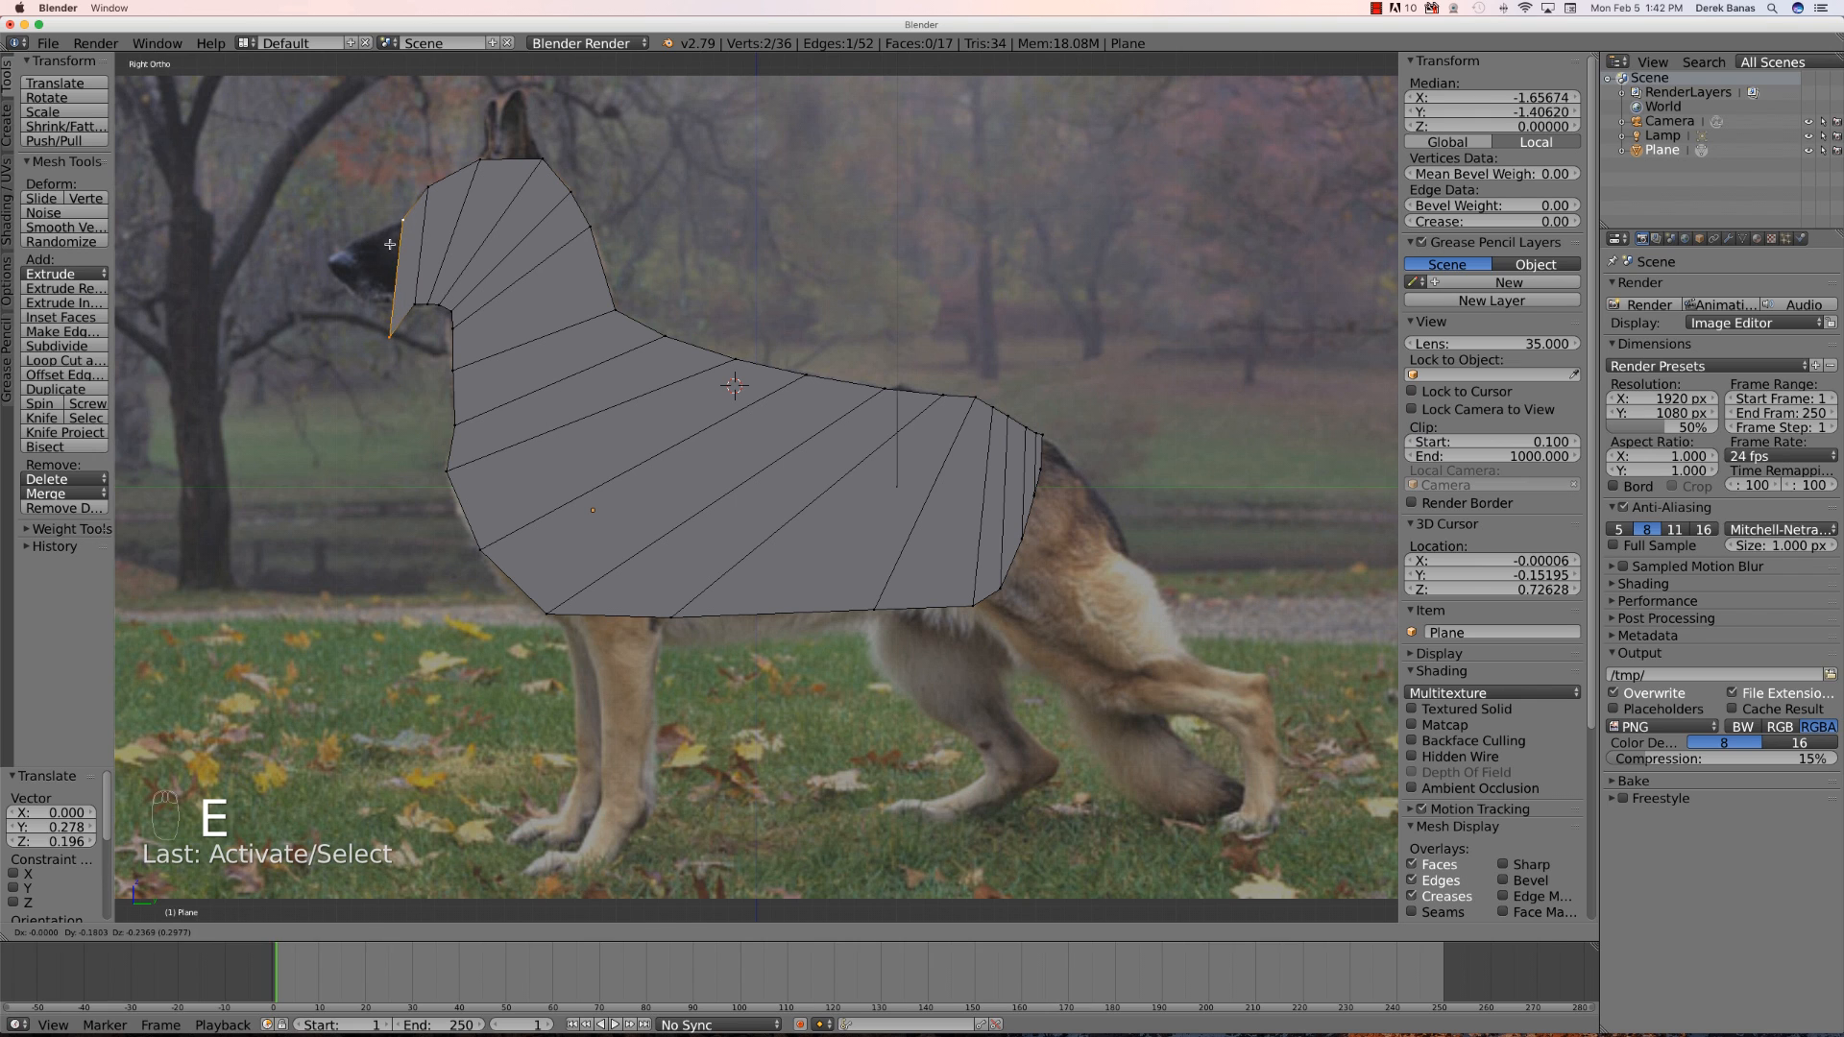
click(390, 246)
right_click(386, 339)
key(g)
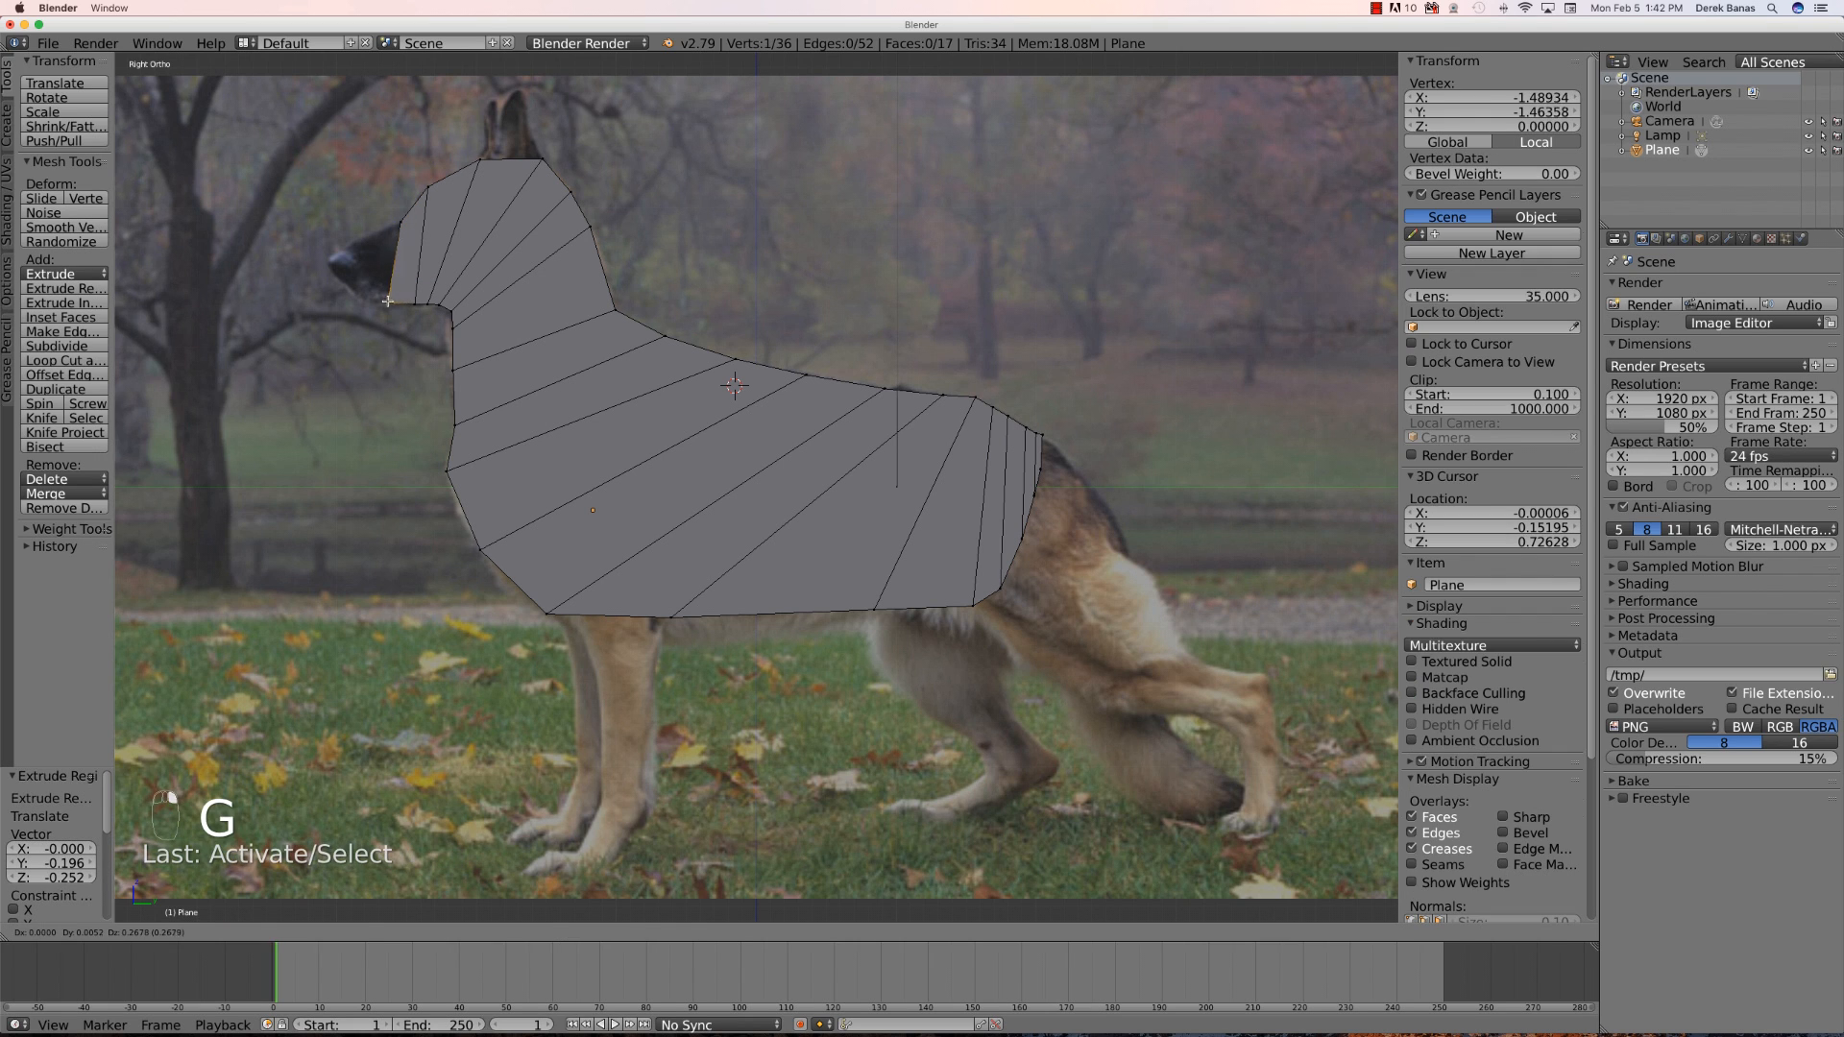
click(400, 304)
- Select the front head edge, extrude it onto the muzzle, and move its lower vertex up under the snout
right_click(401, 222)
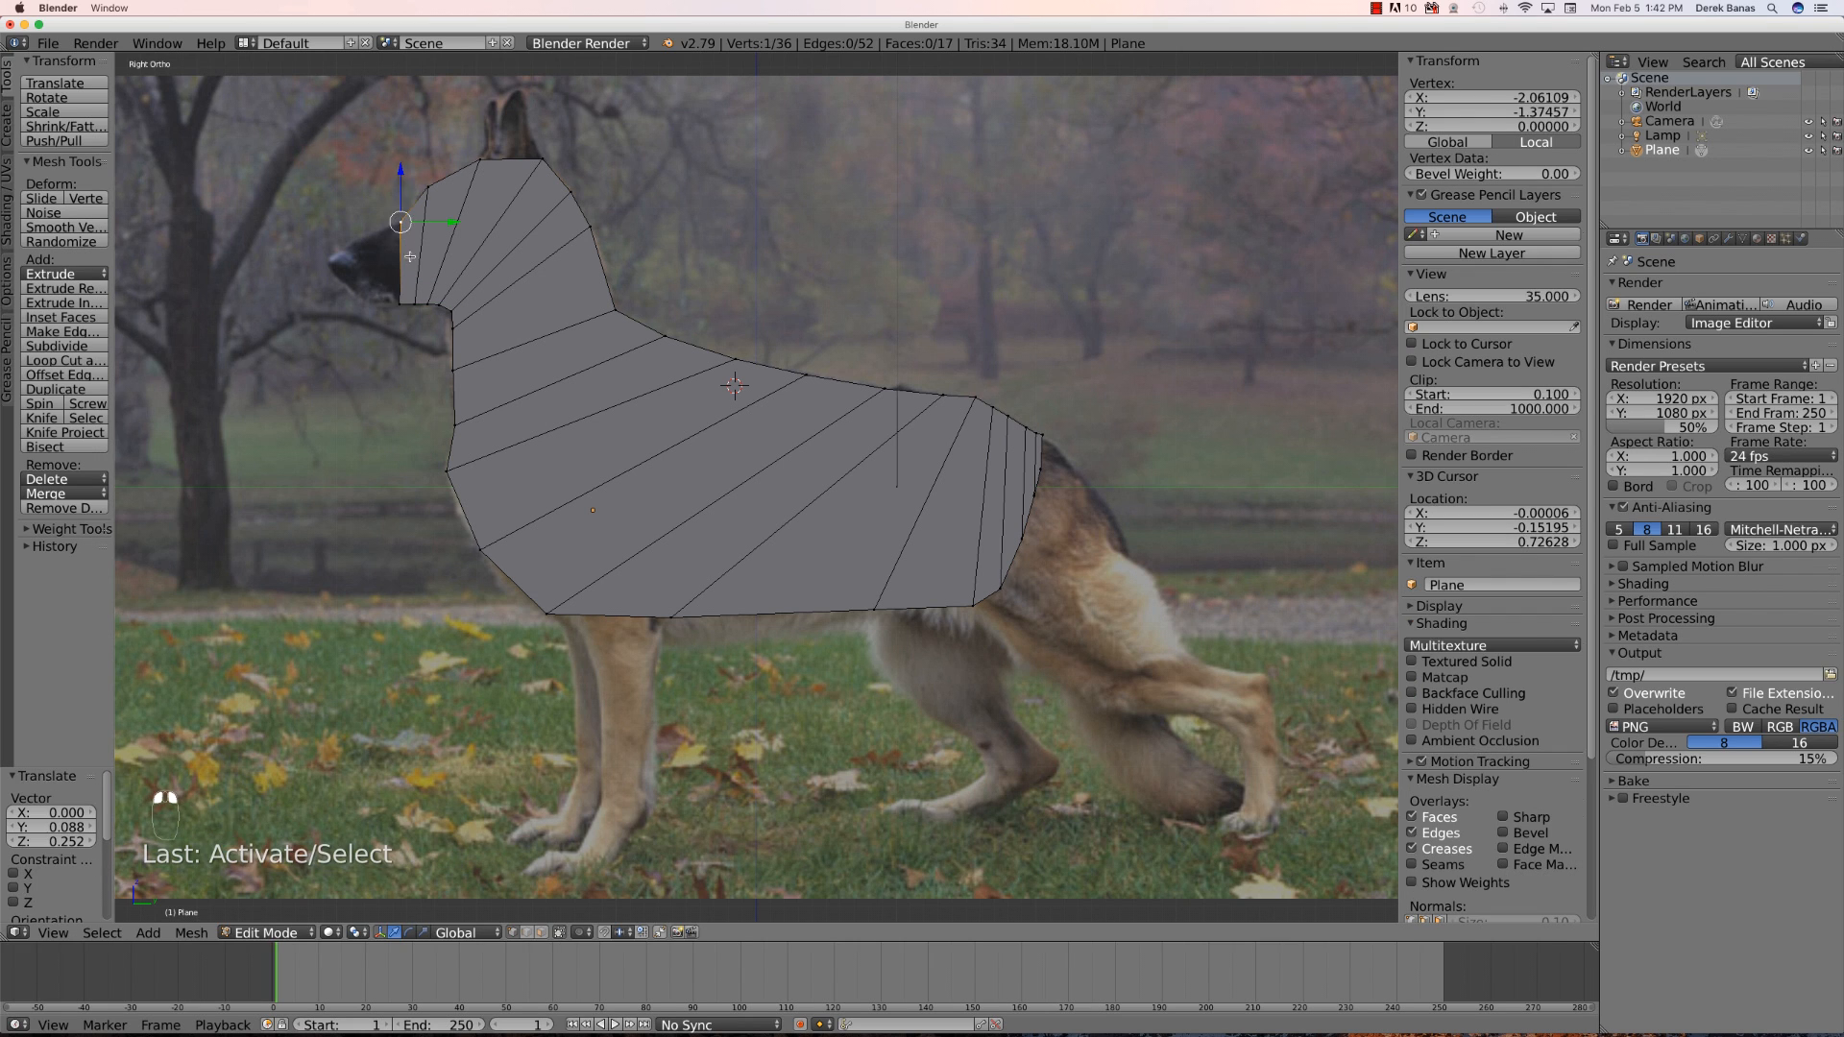
shift+right_click(399, 303)
key(e)
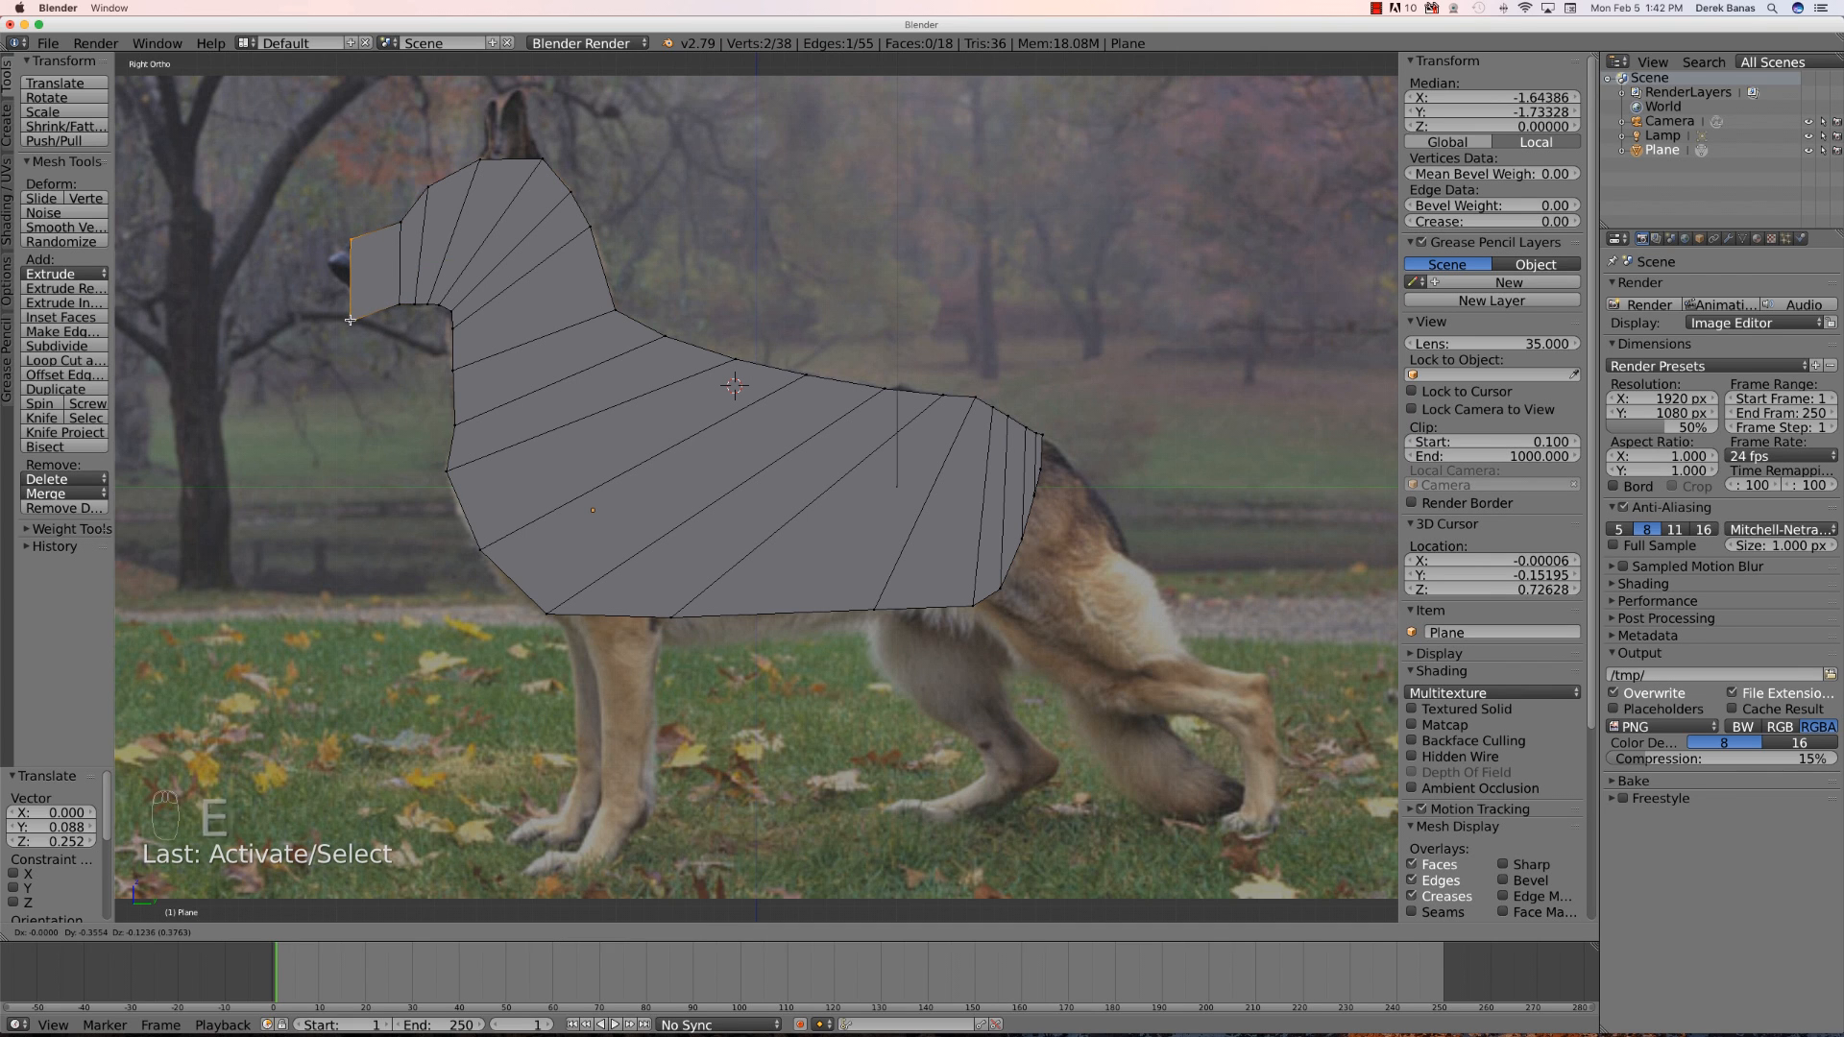
click(350, 321)
right_click(349, 321)
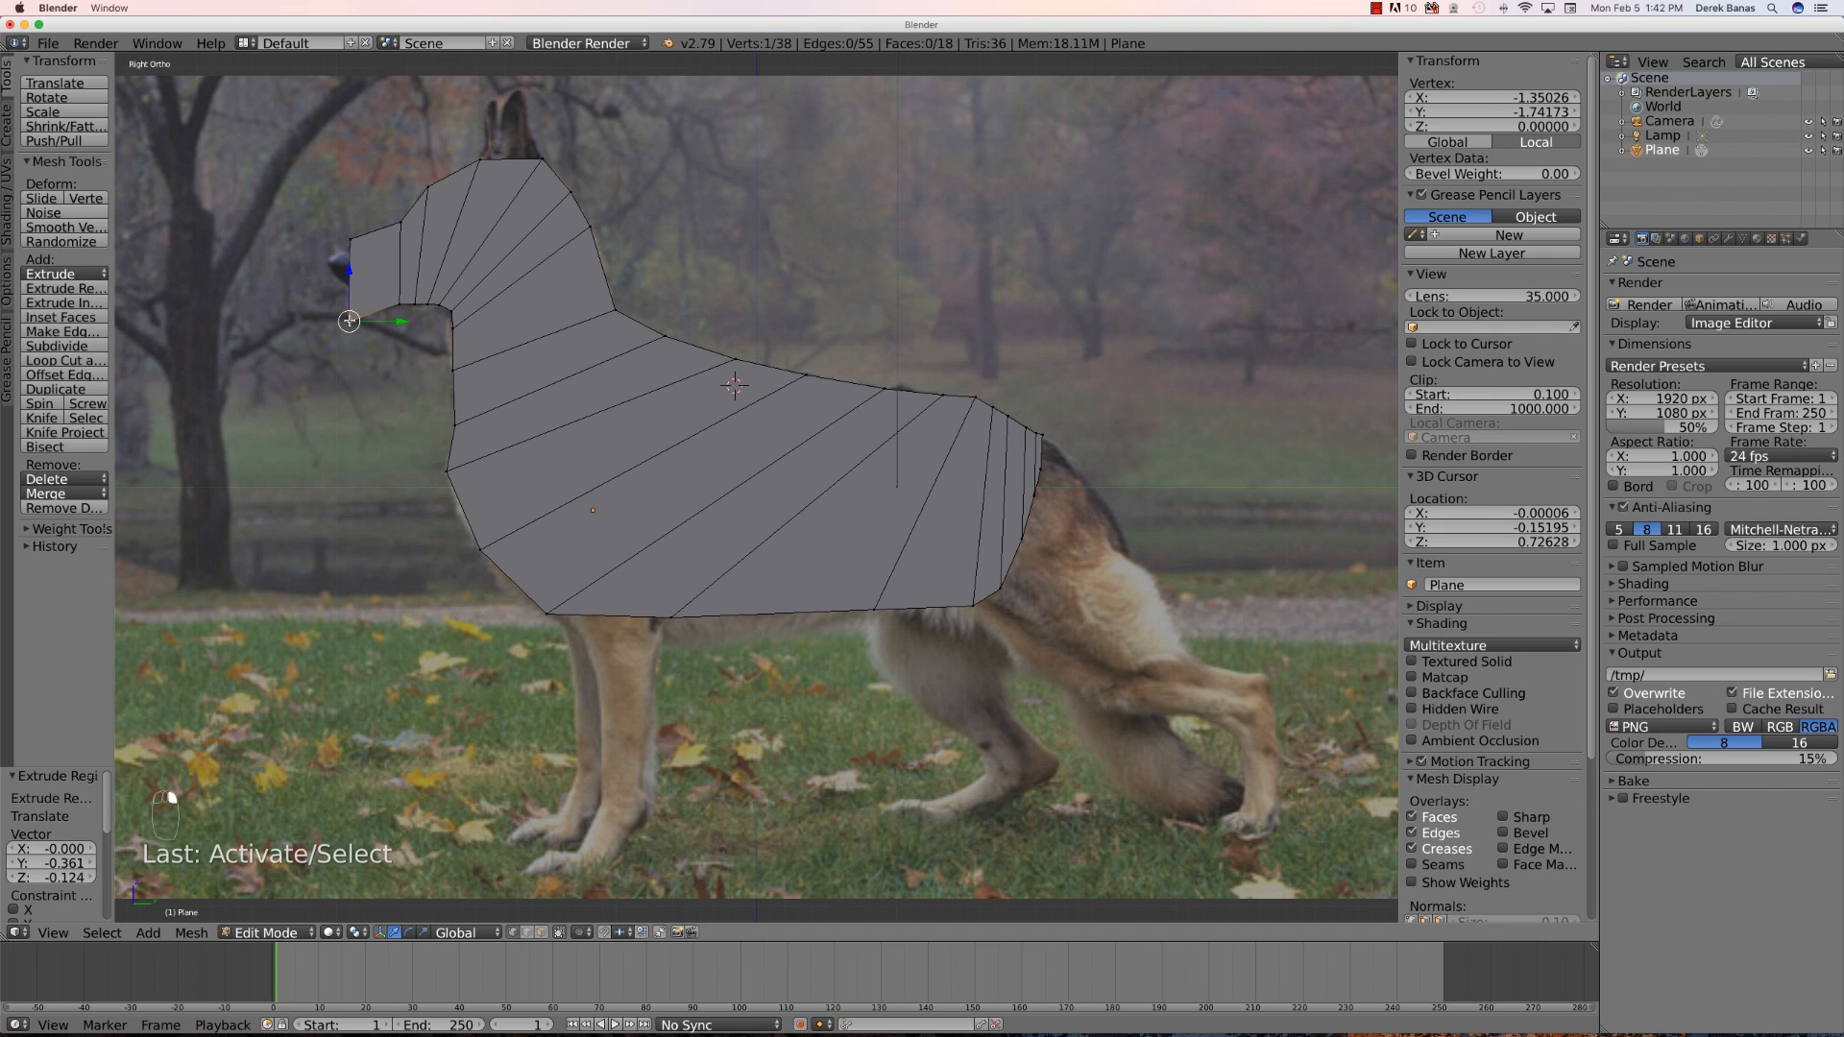
key(g)
click(362, 303)
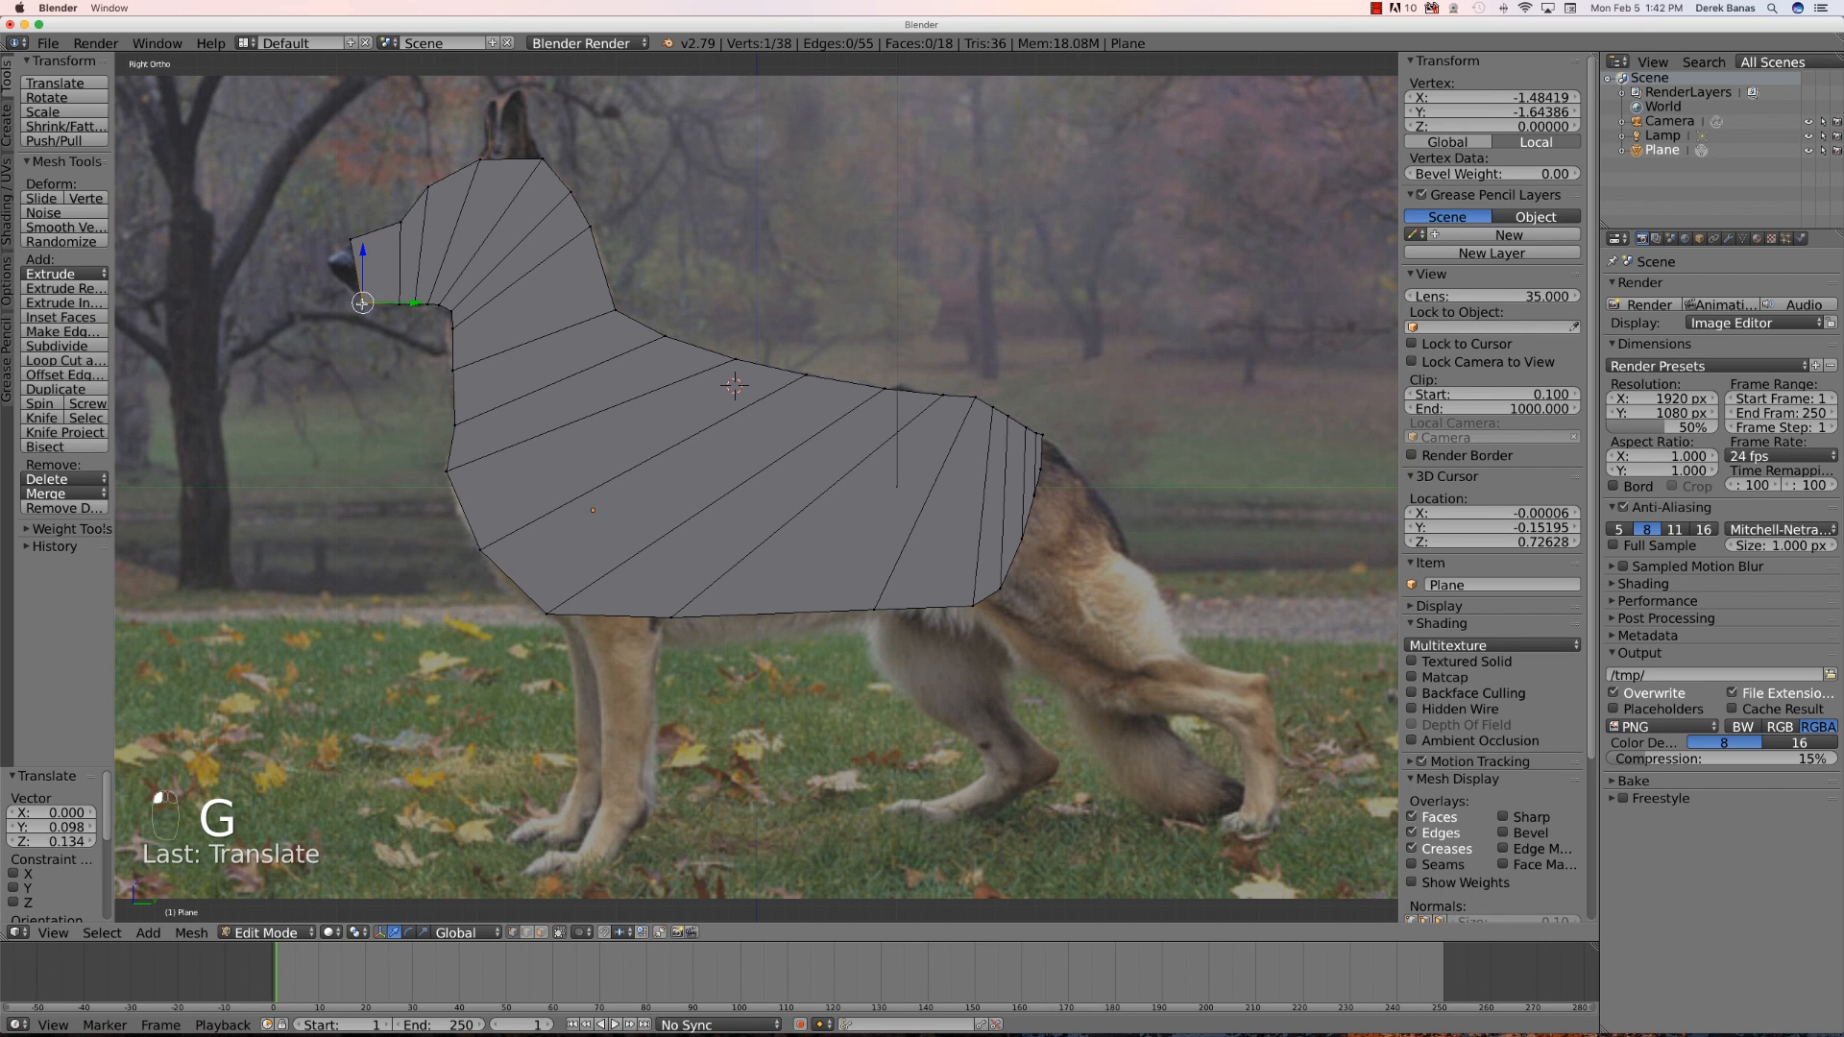
- Extrude a narrower row near the nose and move its lower vertex up along the snout
shift+right_click(351, 240)
key(e)
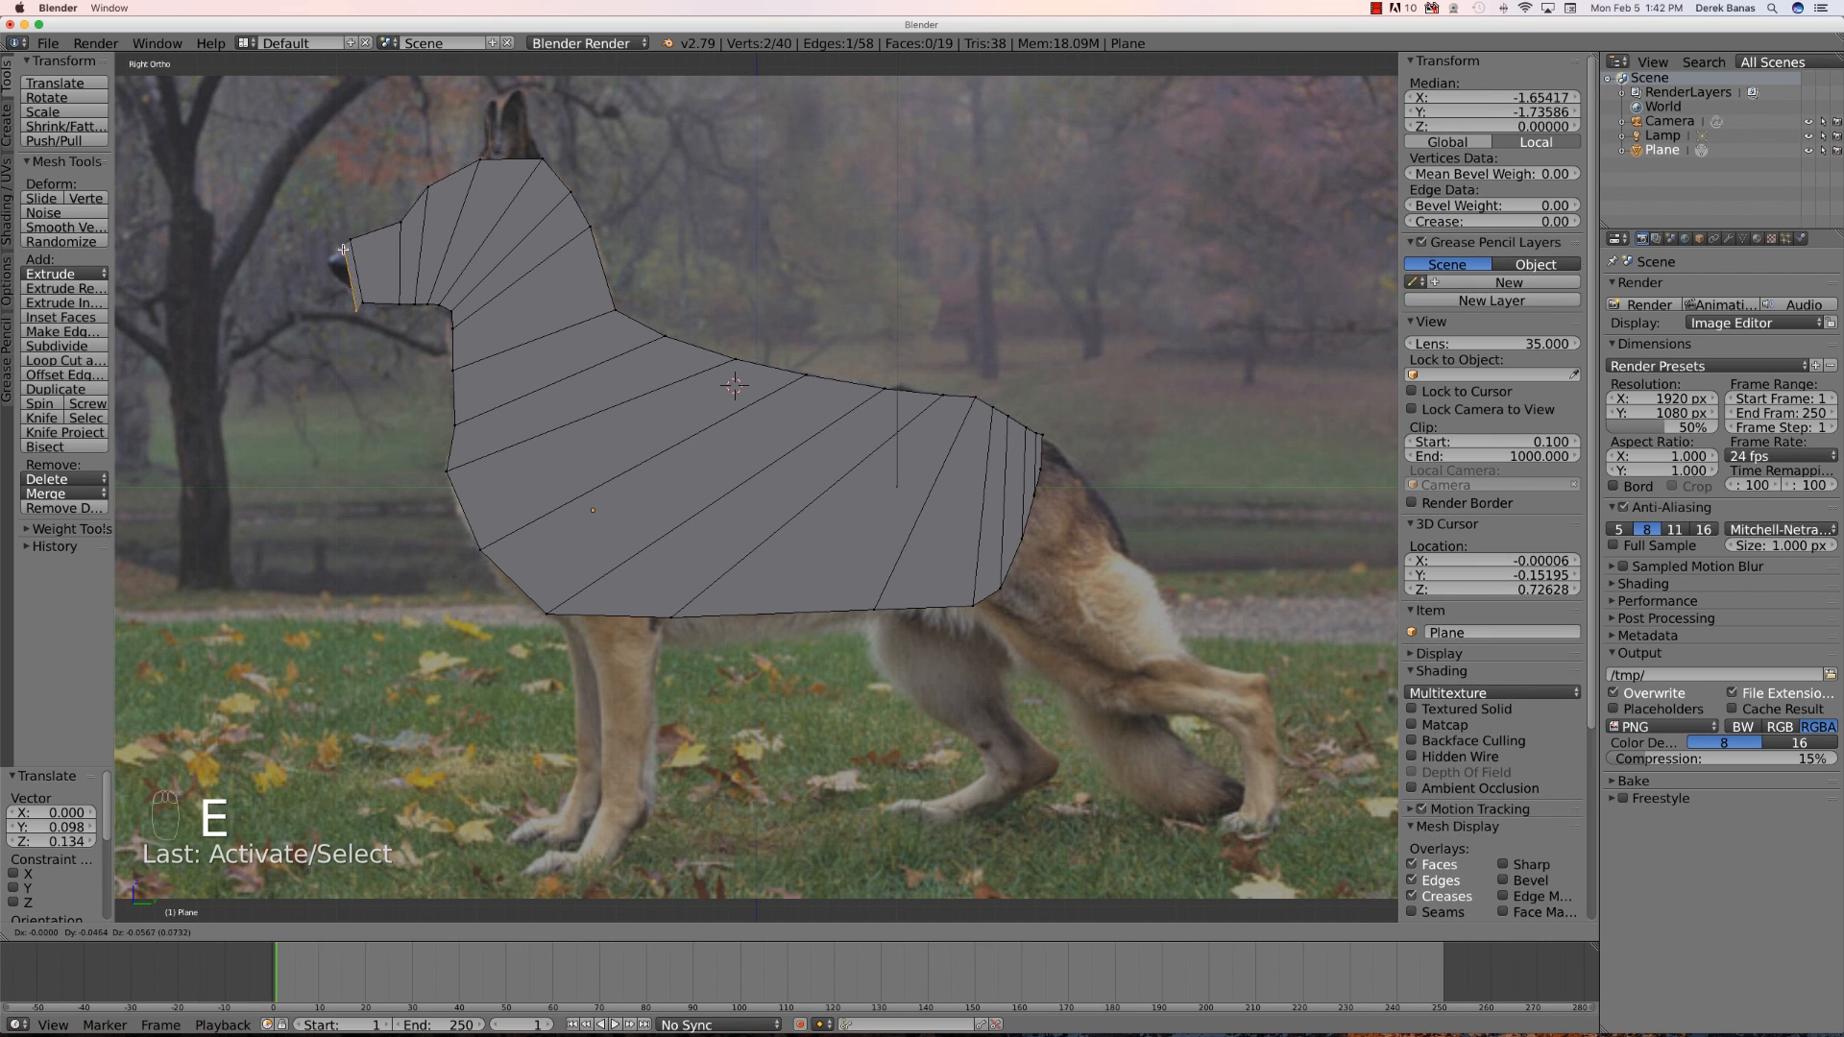
click(342, 250)
right_click(355, 310)
key(g)
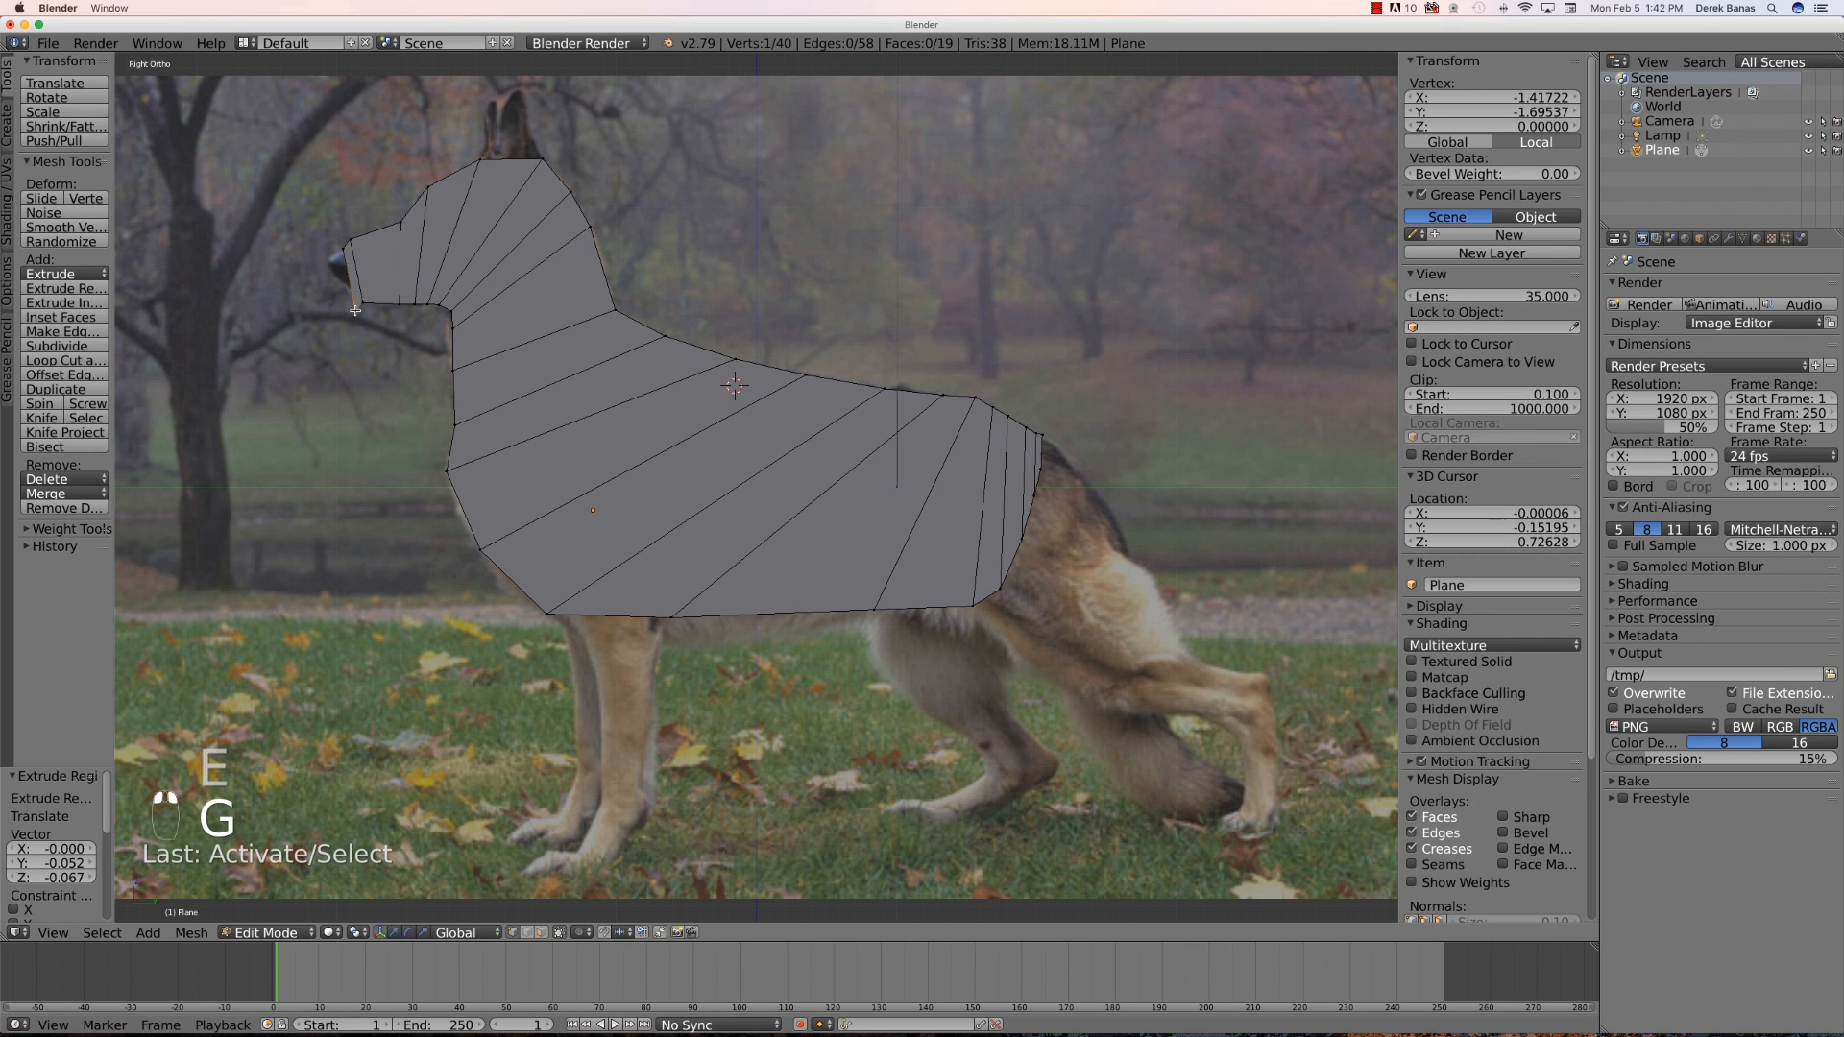
click(345, 280)
- Extrude a final row to the nose tip and move its lower vertex onto the nose
shift+right_click(343, 251)
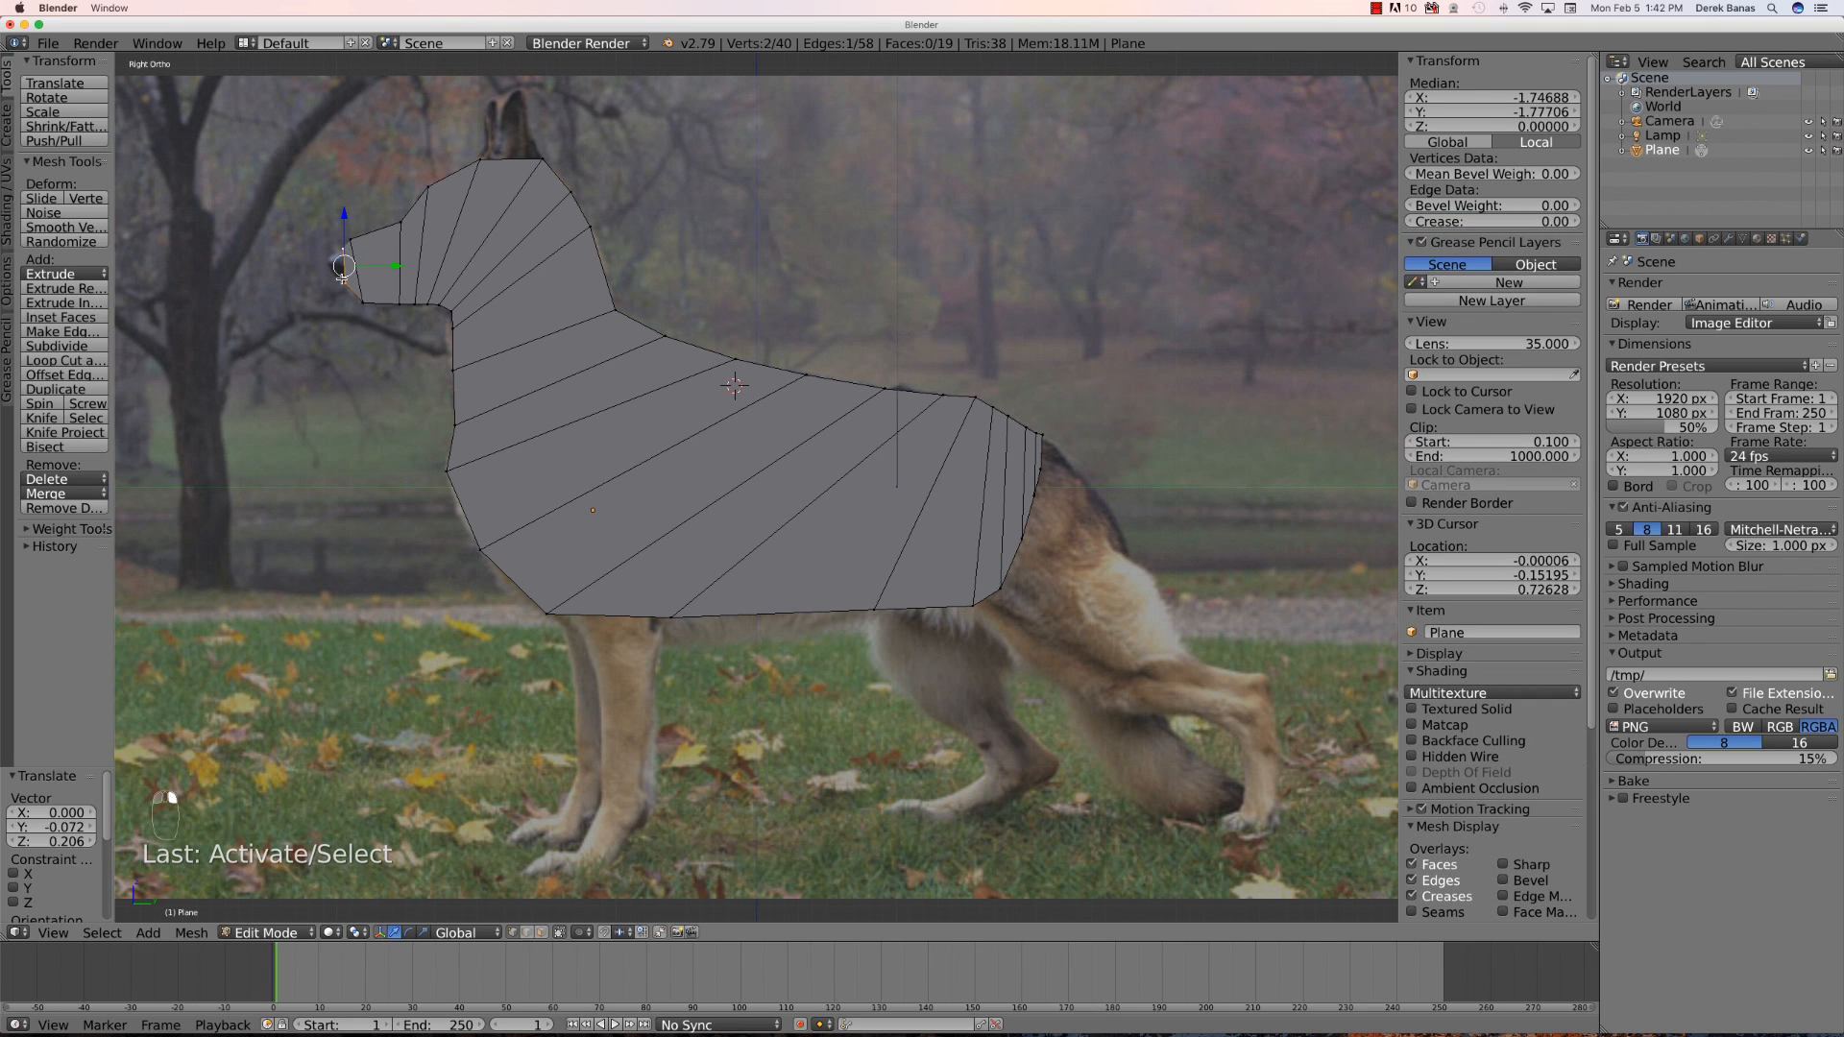
key(e)
click(328, 290)
right_click(327, 306)
key(g)
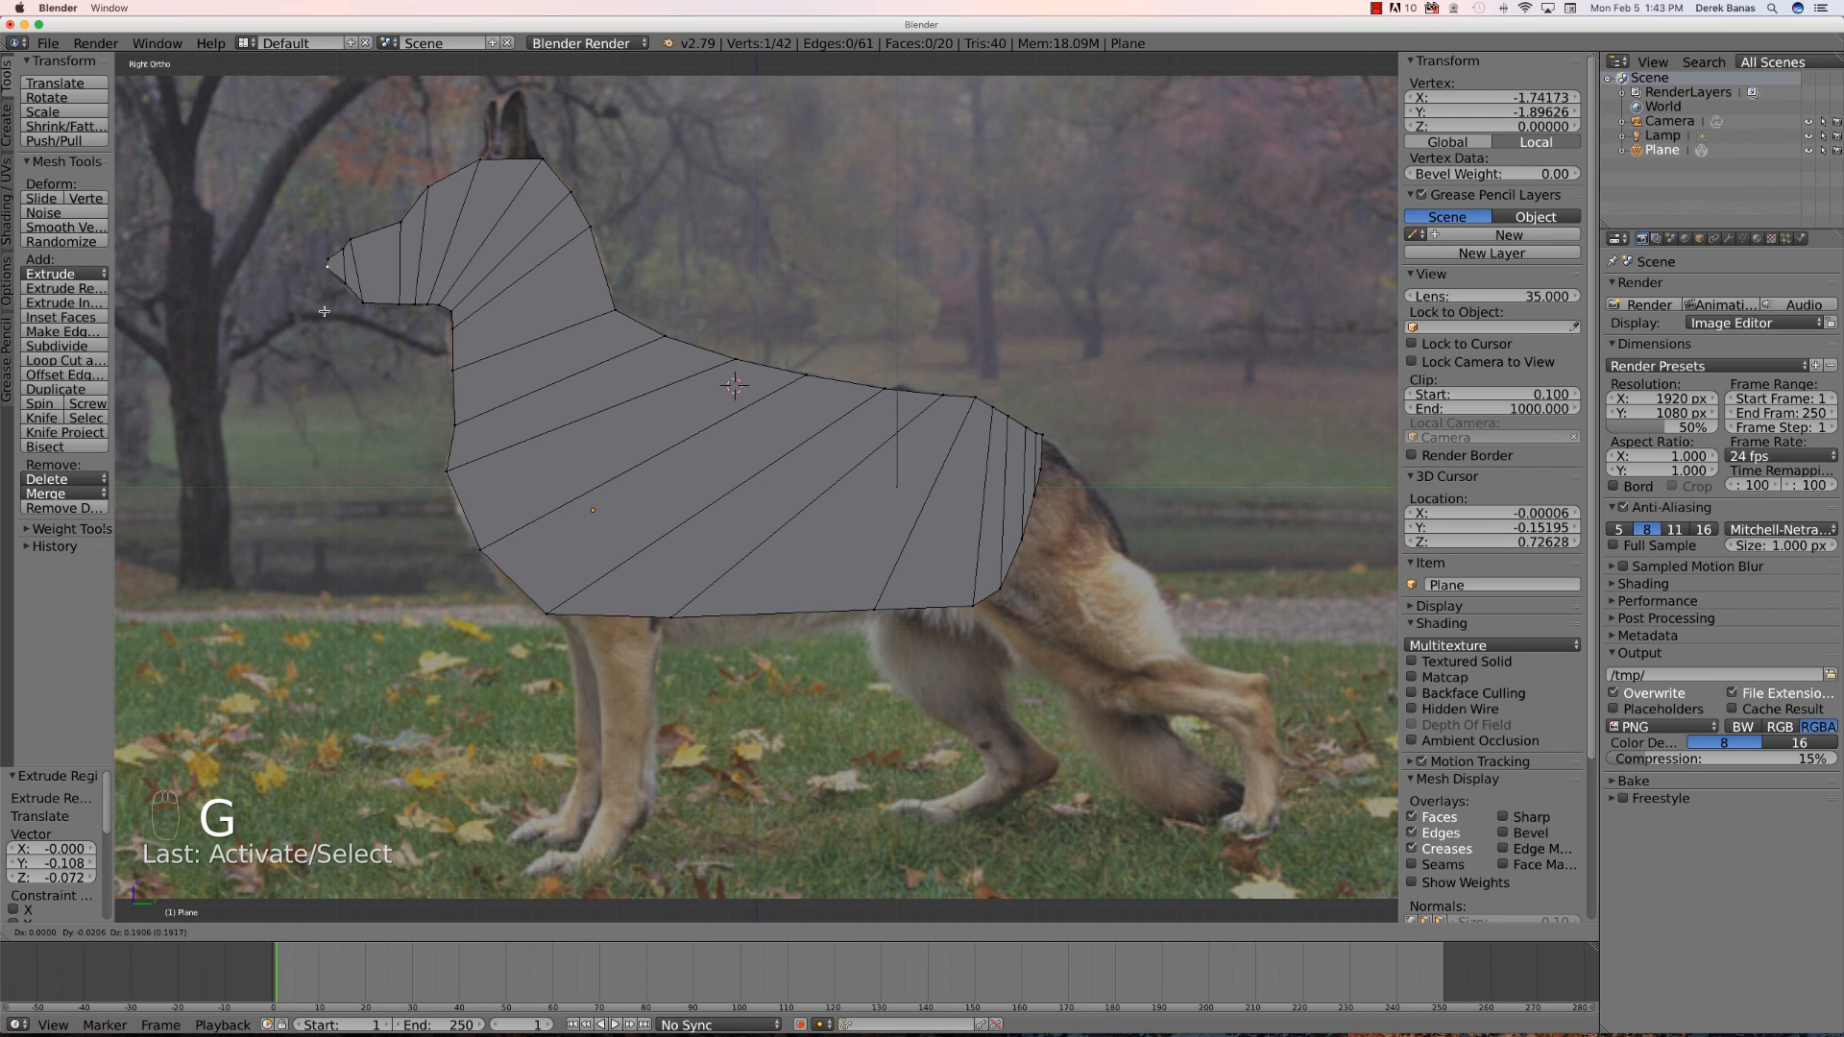
click(325, 310)
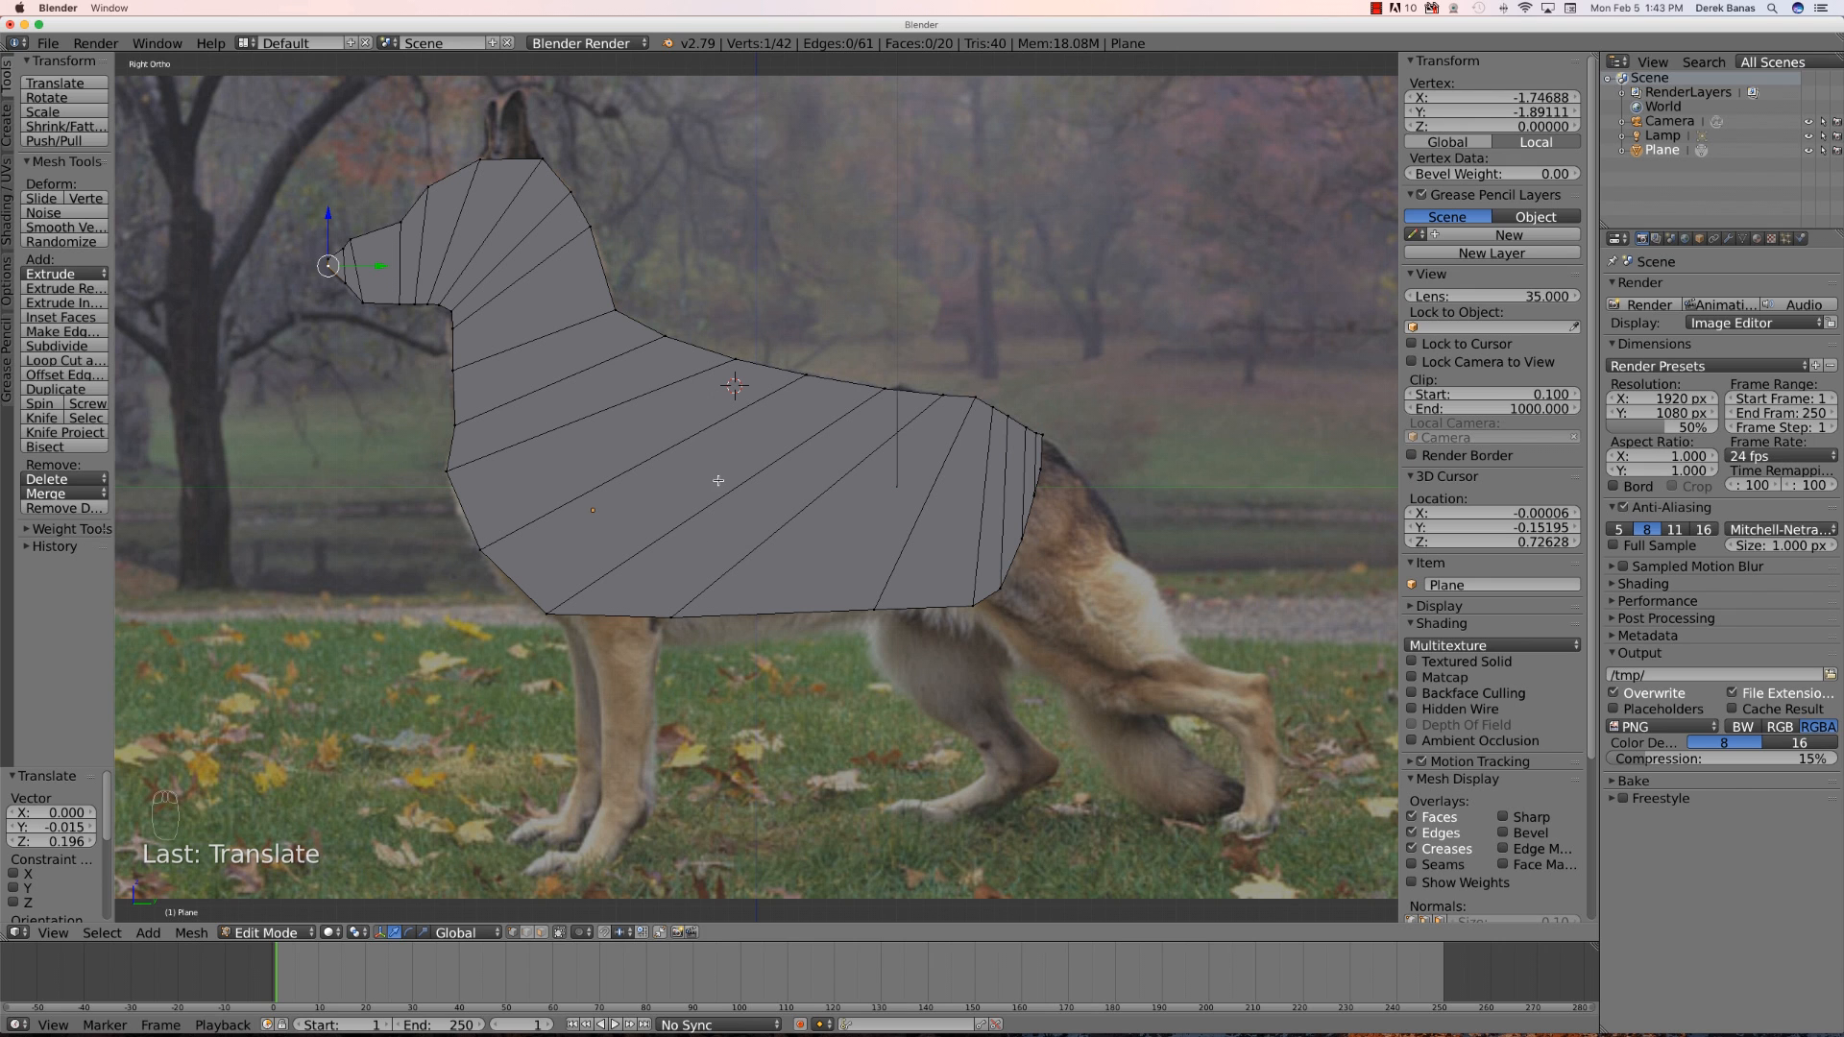
- Select the whole dog outline and extrude it sideways about 0.185 units to give the body thickness
middle_drag(410, 544, 564, 560)
key(a)
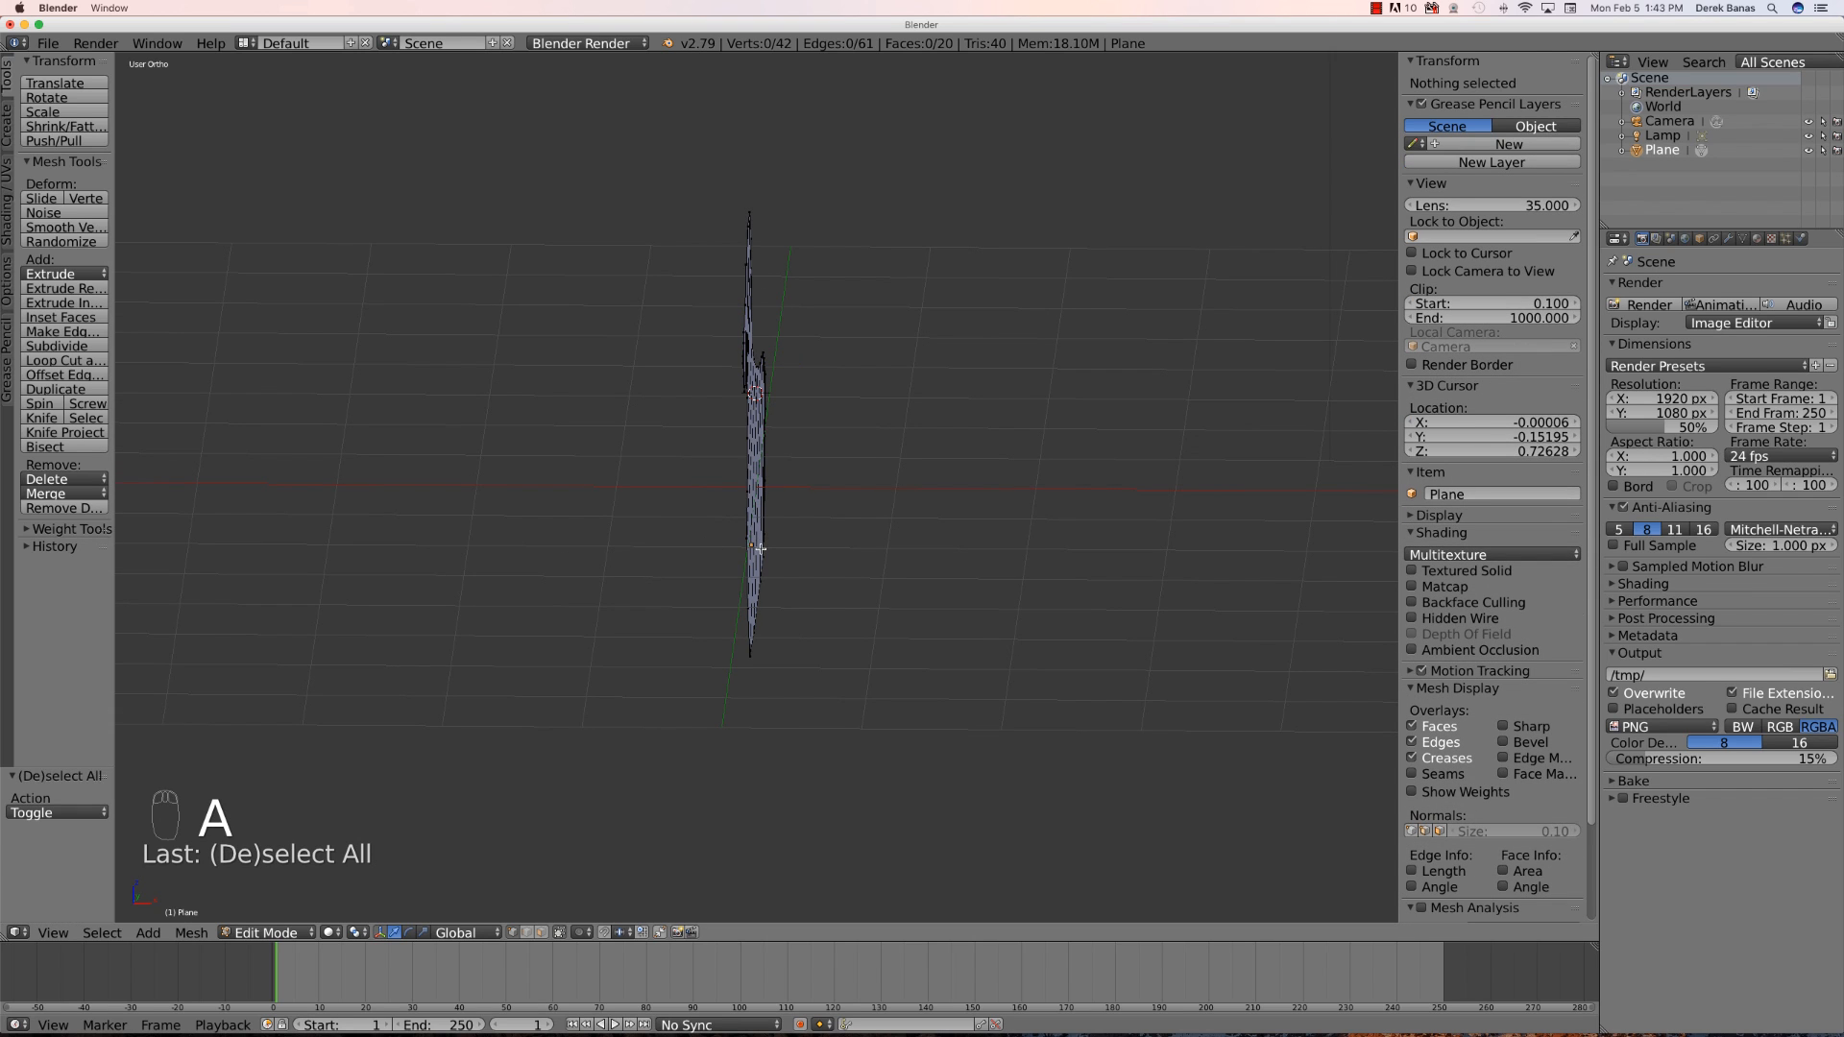
key(a)
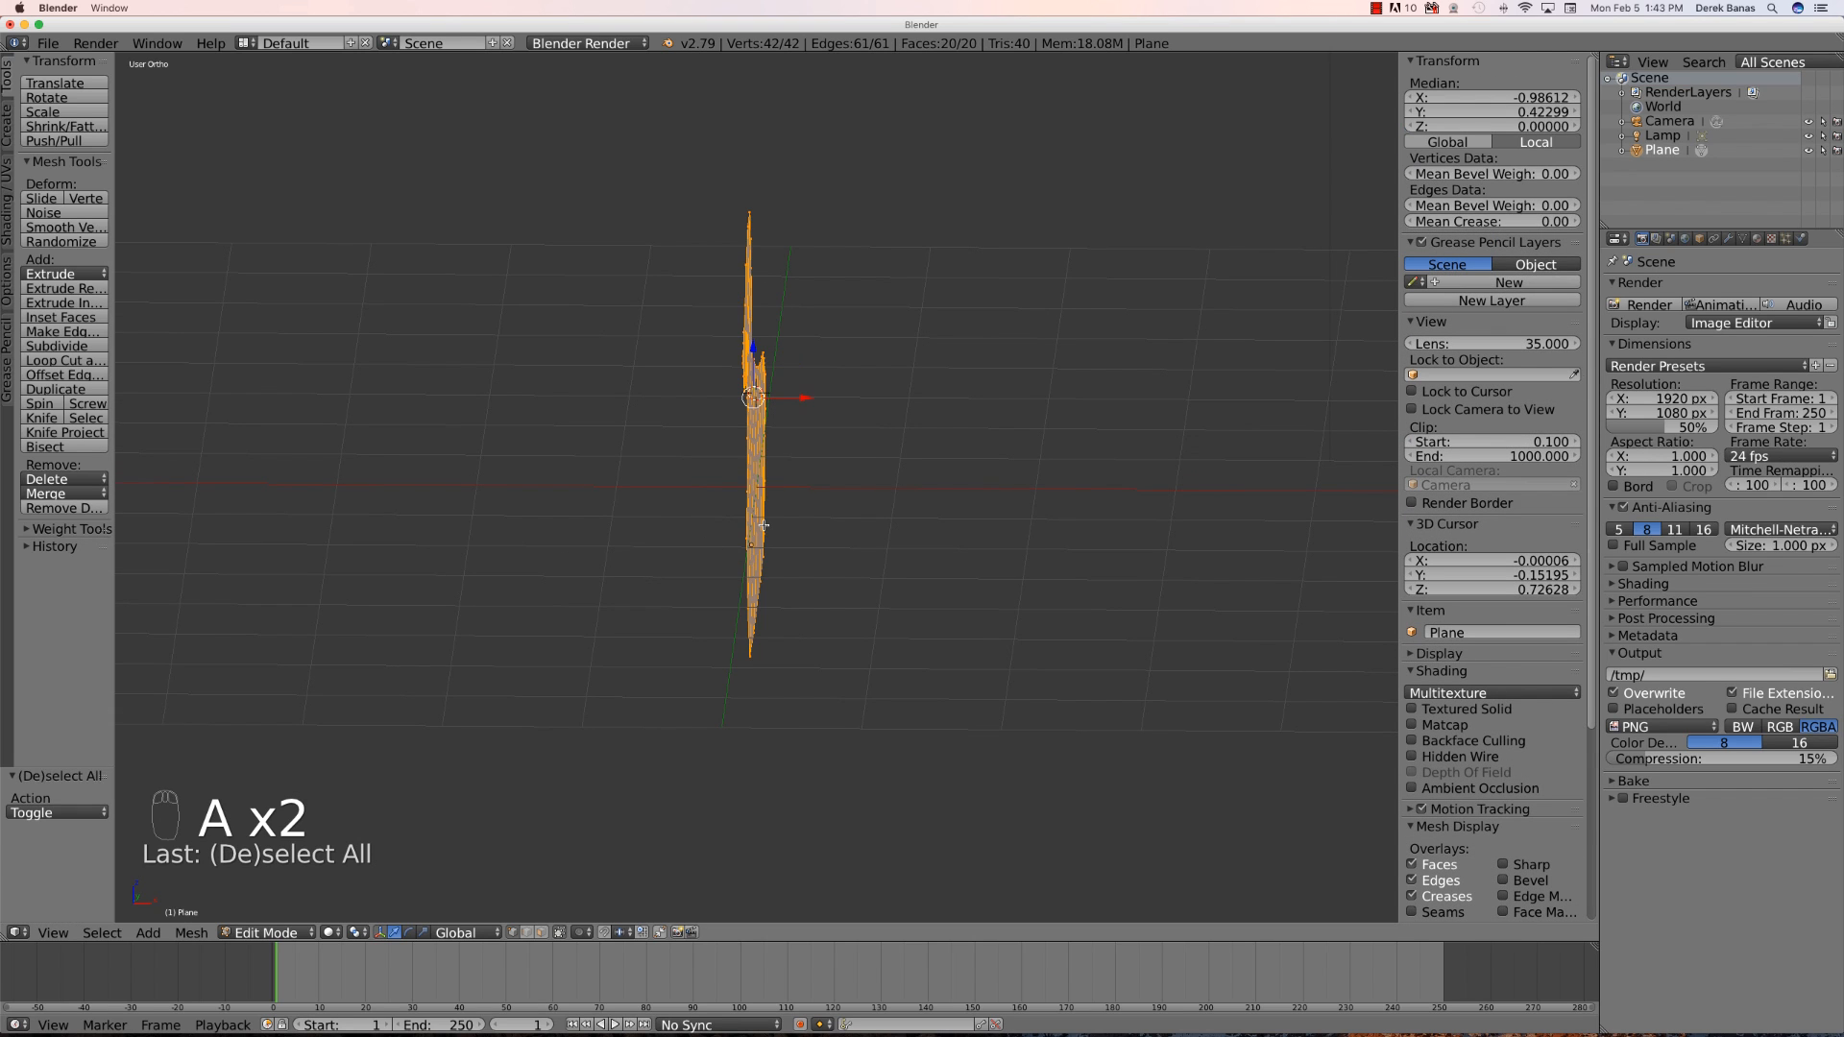
key(e)
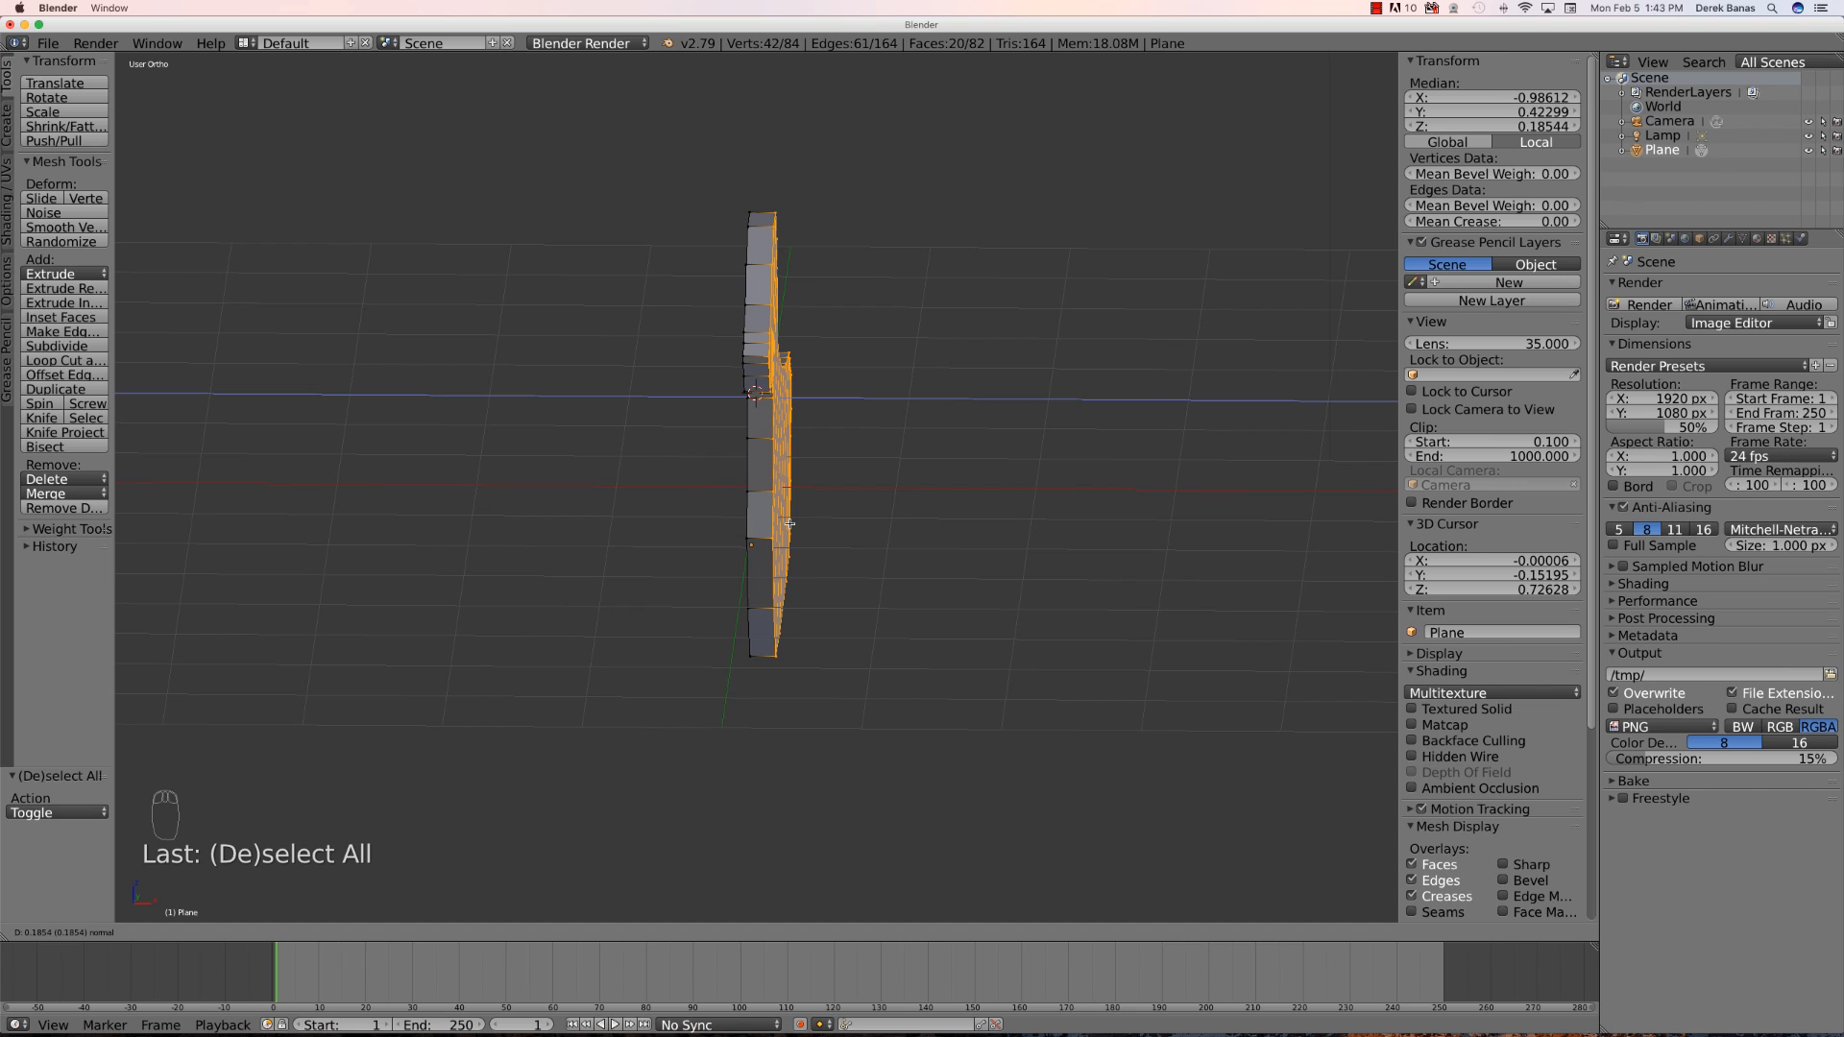
click(790, 523)
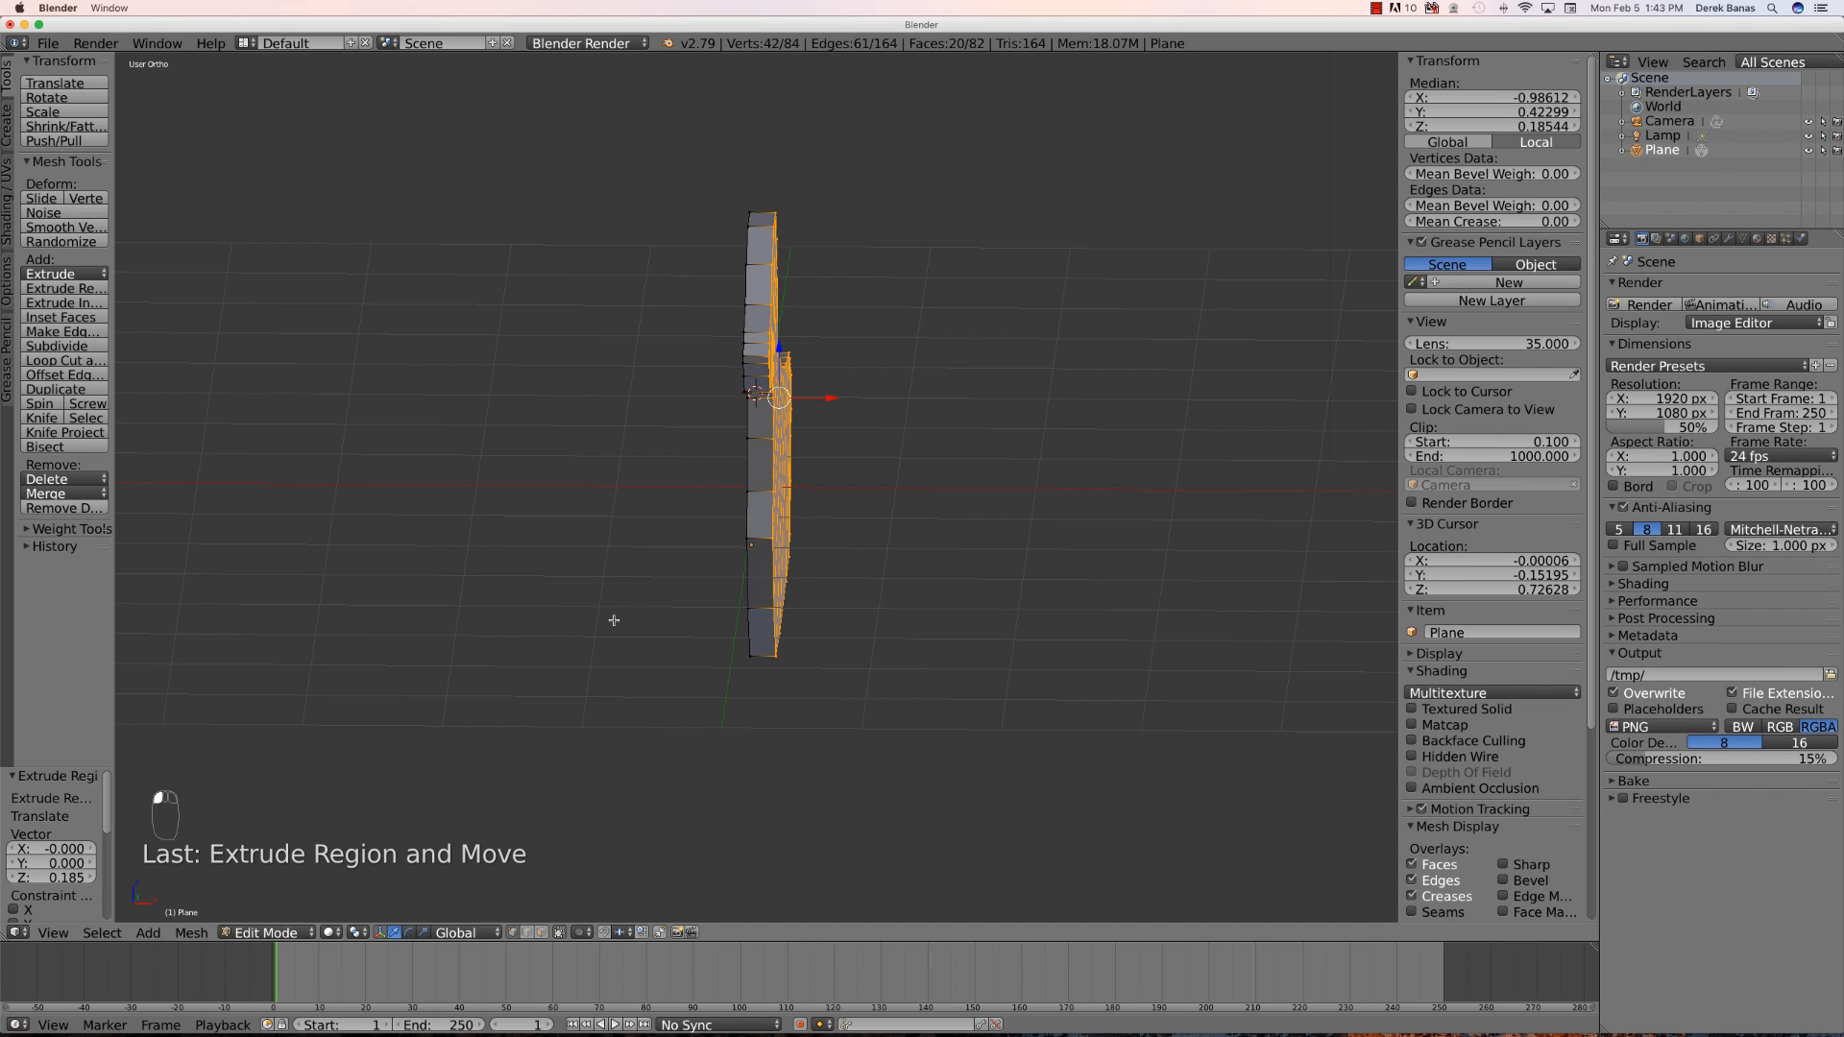
- Select every face on one side of the extruded dog outline and delete those faces
middle_drag(615, 620, 617, 618)
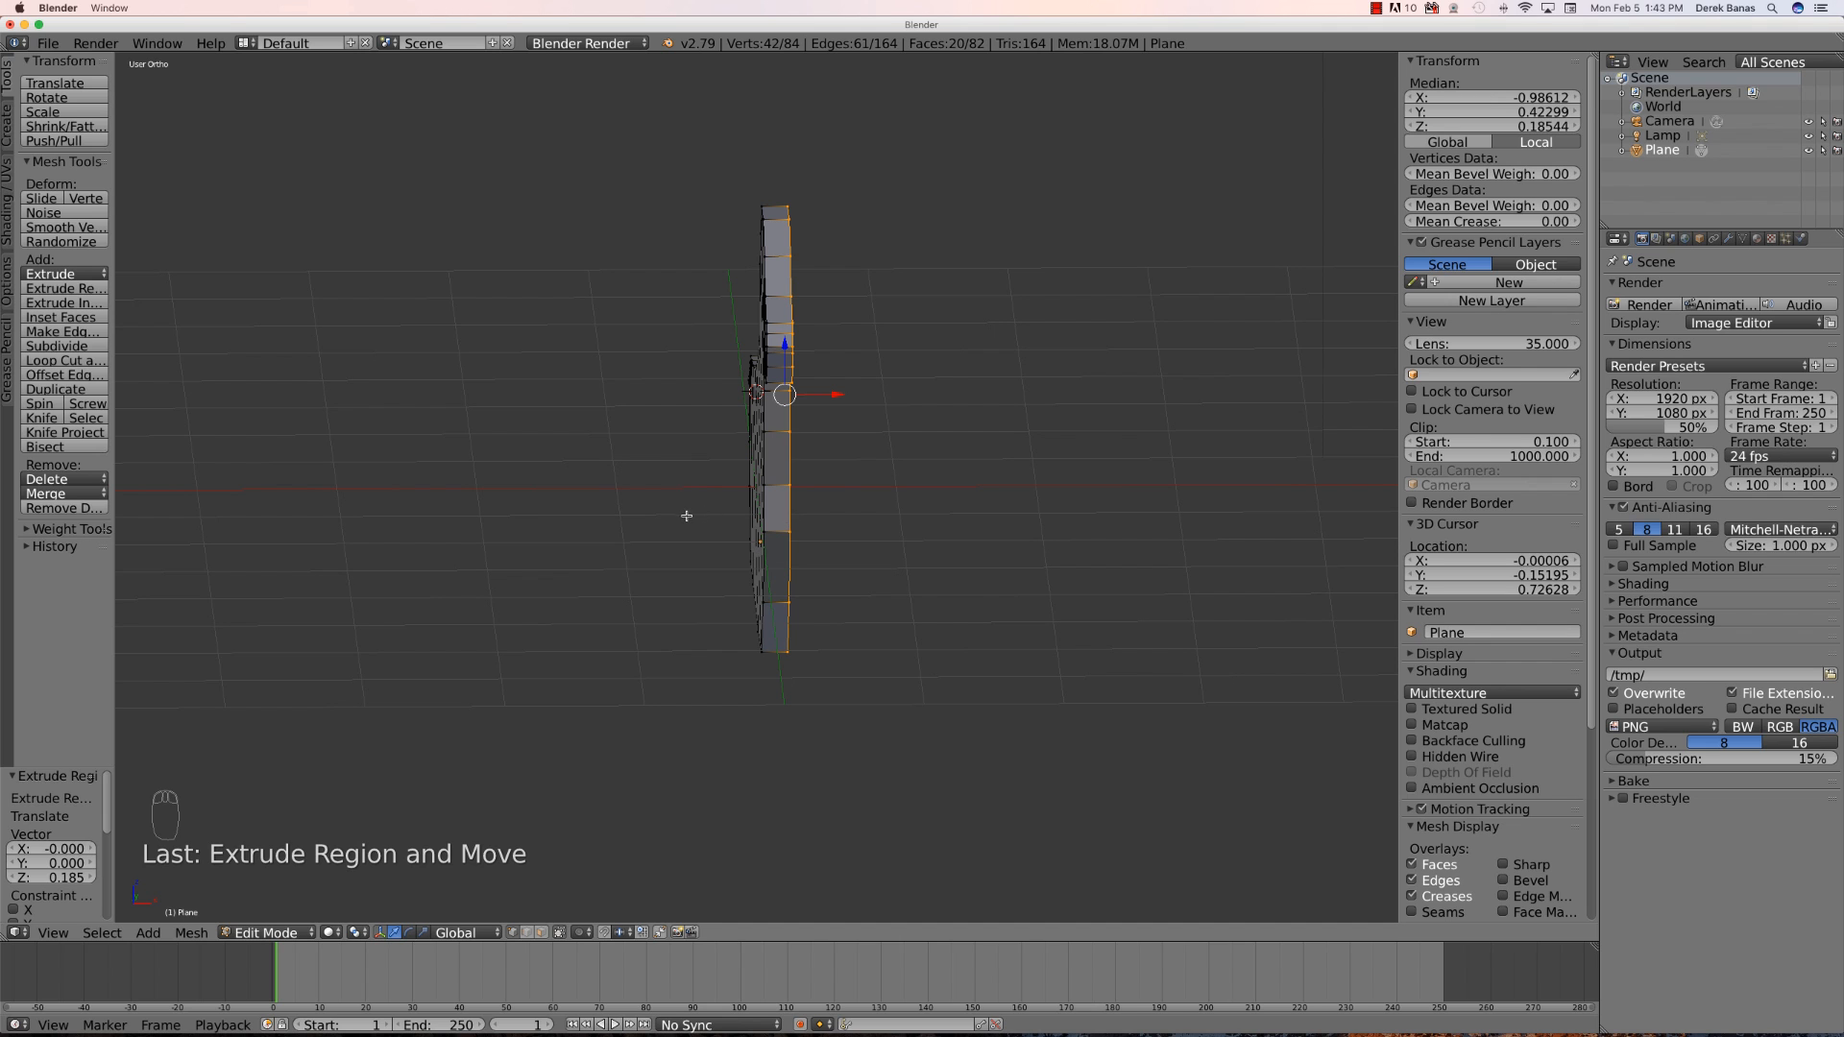
middle_drag(705, 508, 784, 509)
click(542, 932)
click(555, 422)
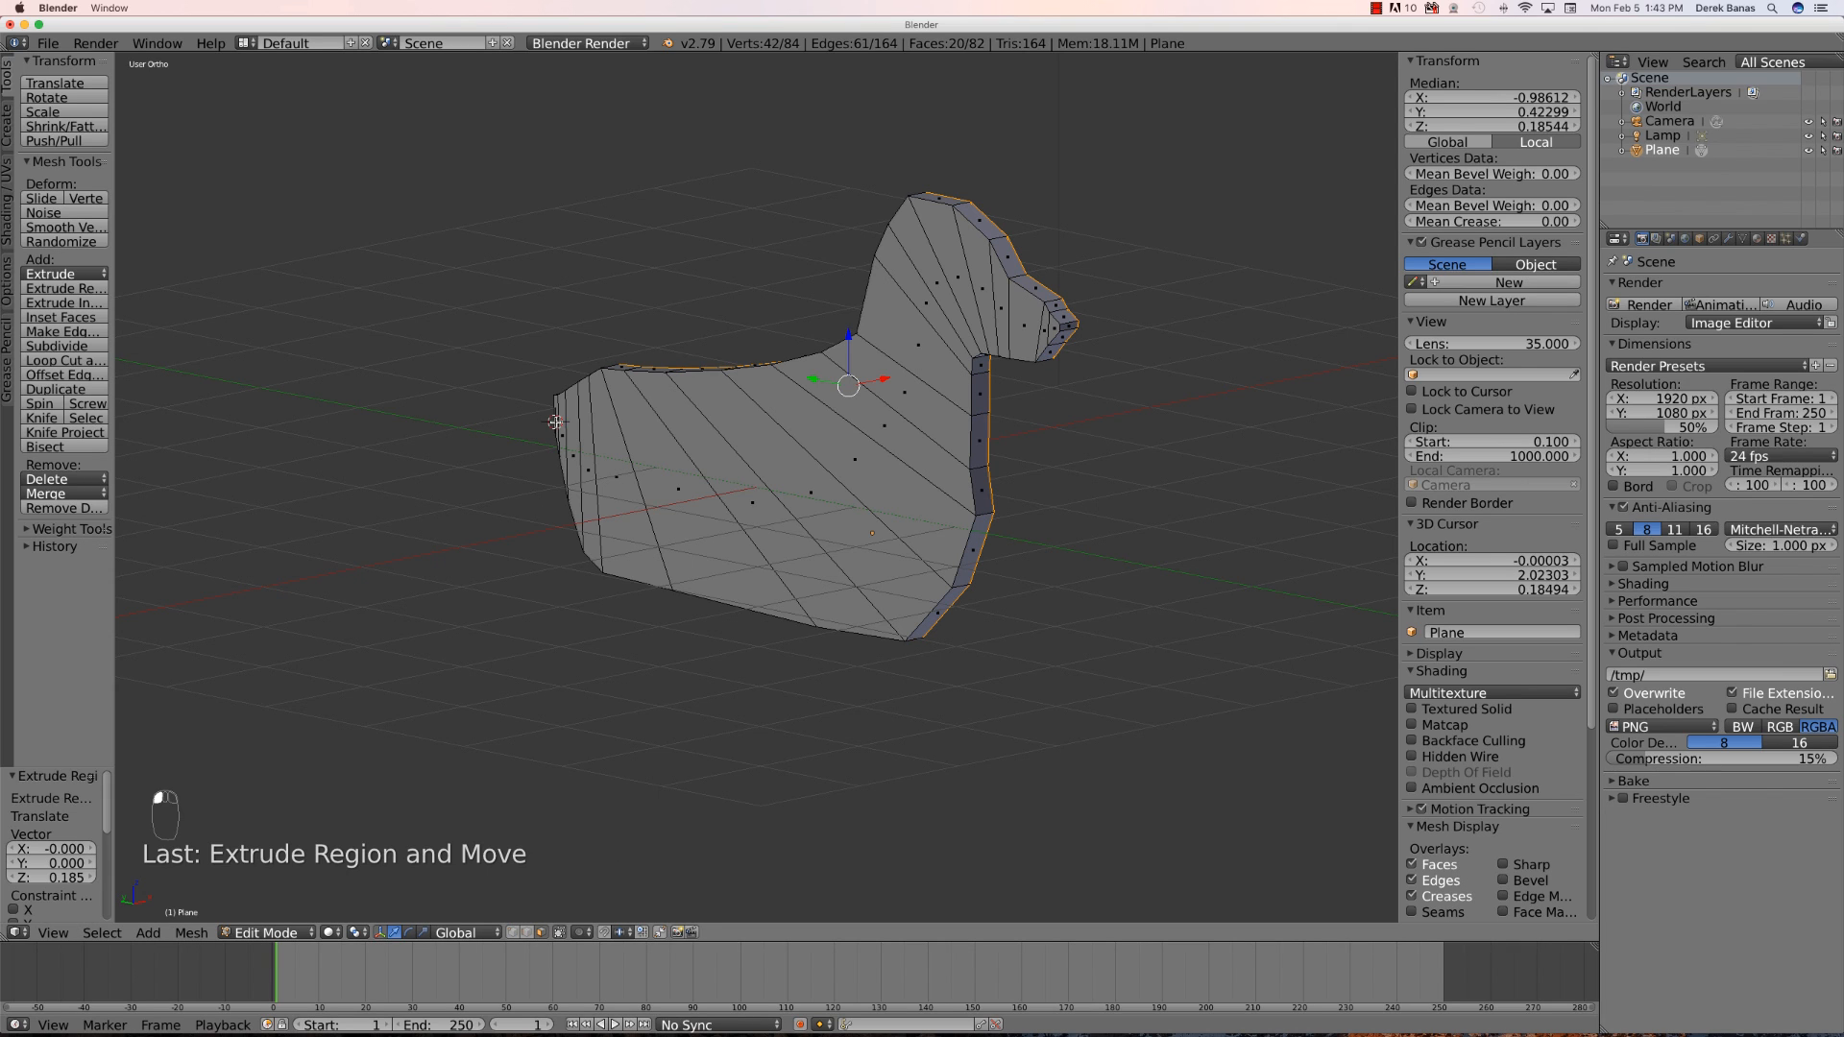
right_click(556, 416)
shift+right_click(562, 429)
shift+right_click(572, 432)
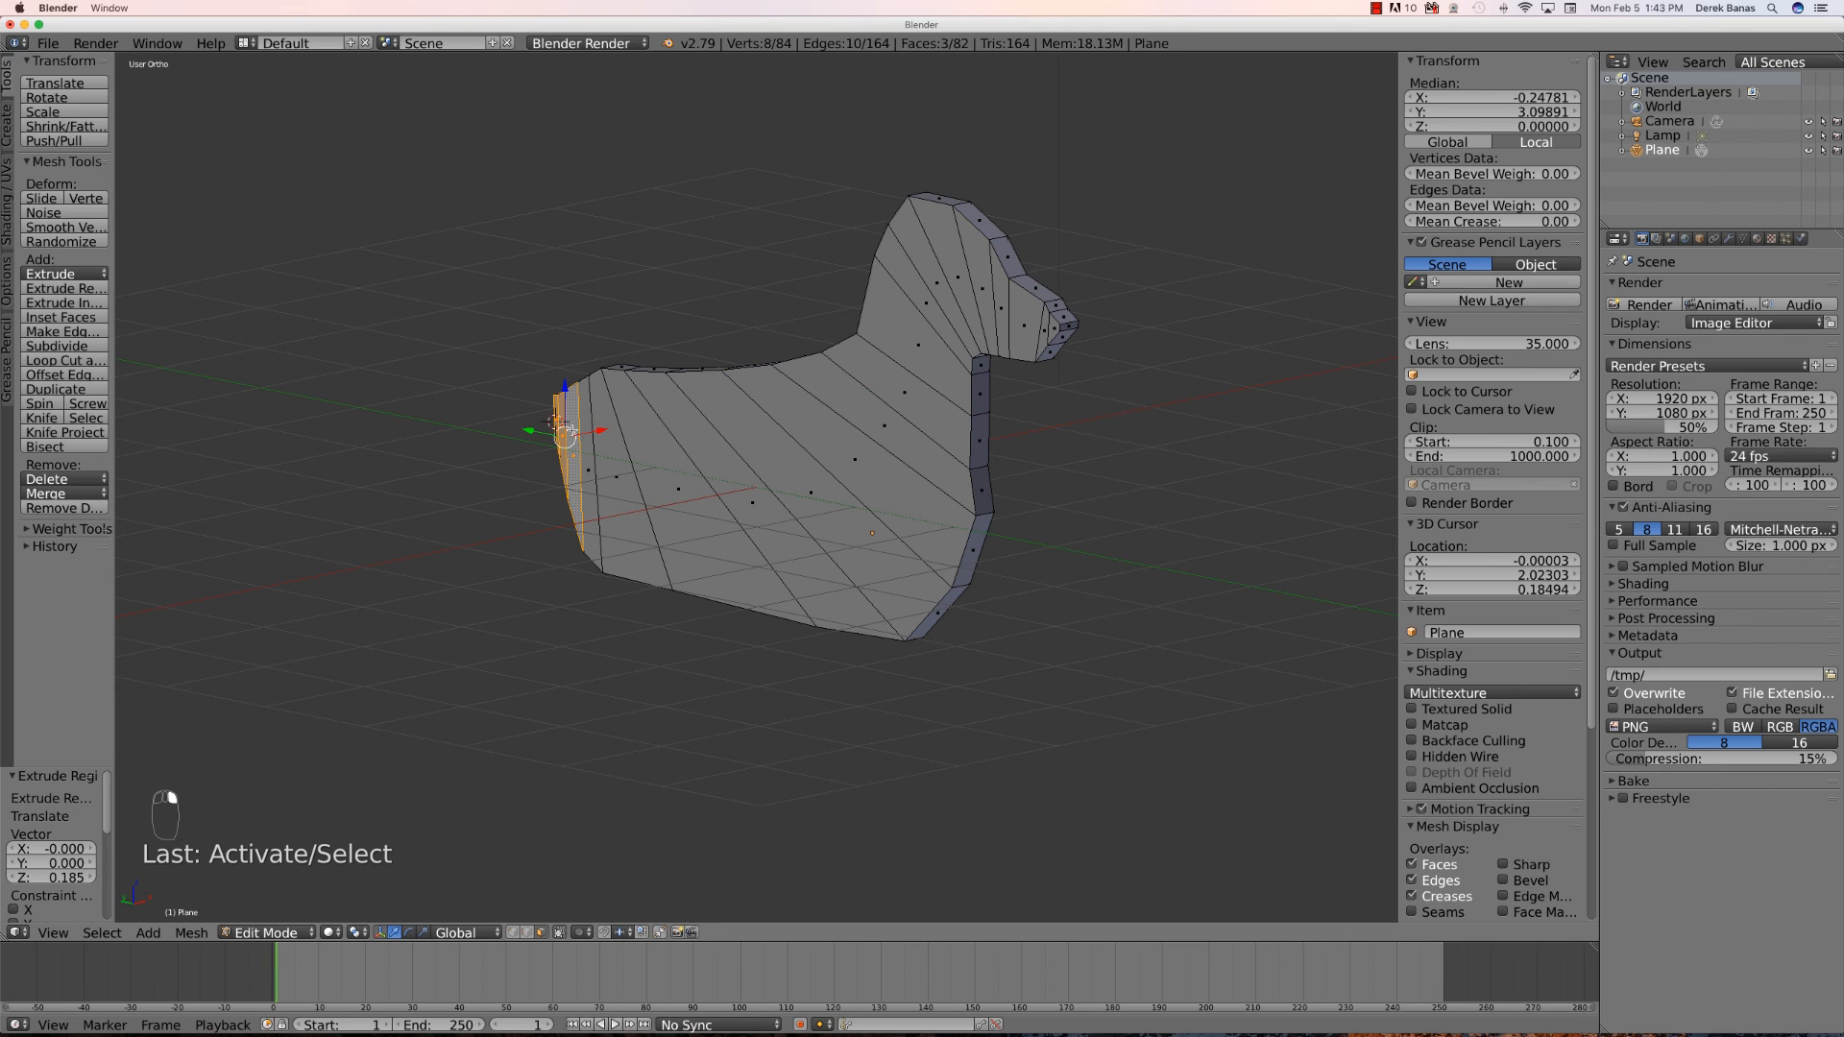
shift+right_click(591, 432)
shift+right_click(613, 437)
shift+right_click(638, 444)
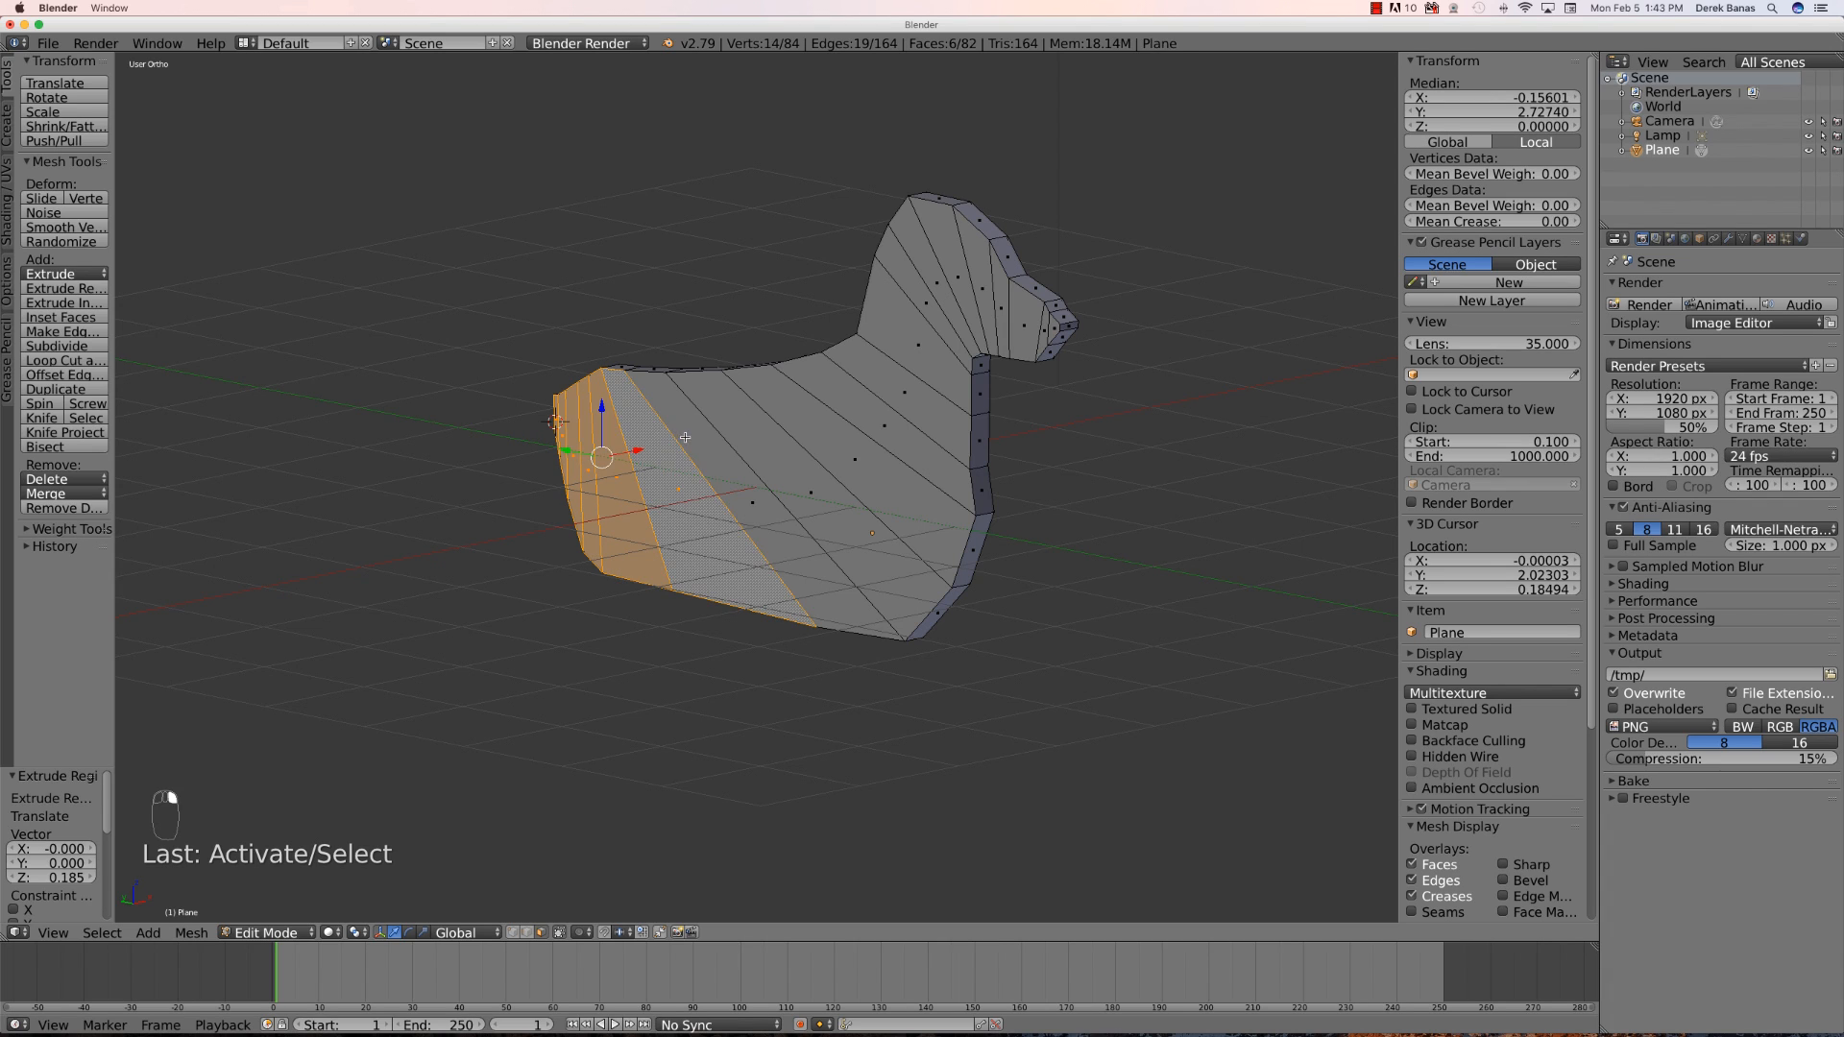
shift+right_click(706, 428)
shift+right_click(733, 423)
shift+right_click(783, 399)
shift+right_click(824, 378)
shift+right_click(862, 356)
shift+right_click(885, 317)
shift+right_click(905, 269)
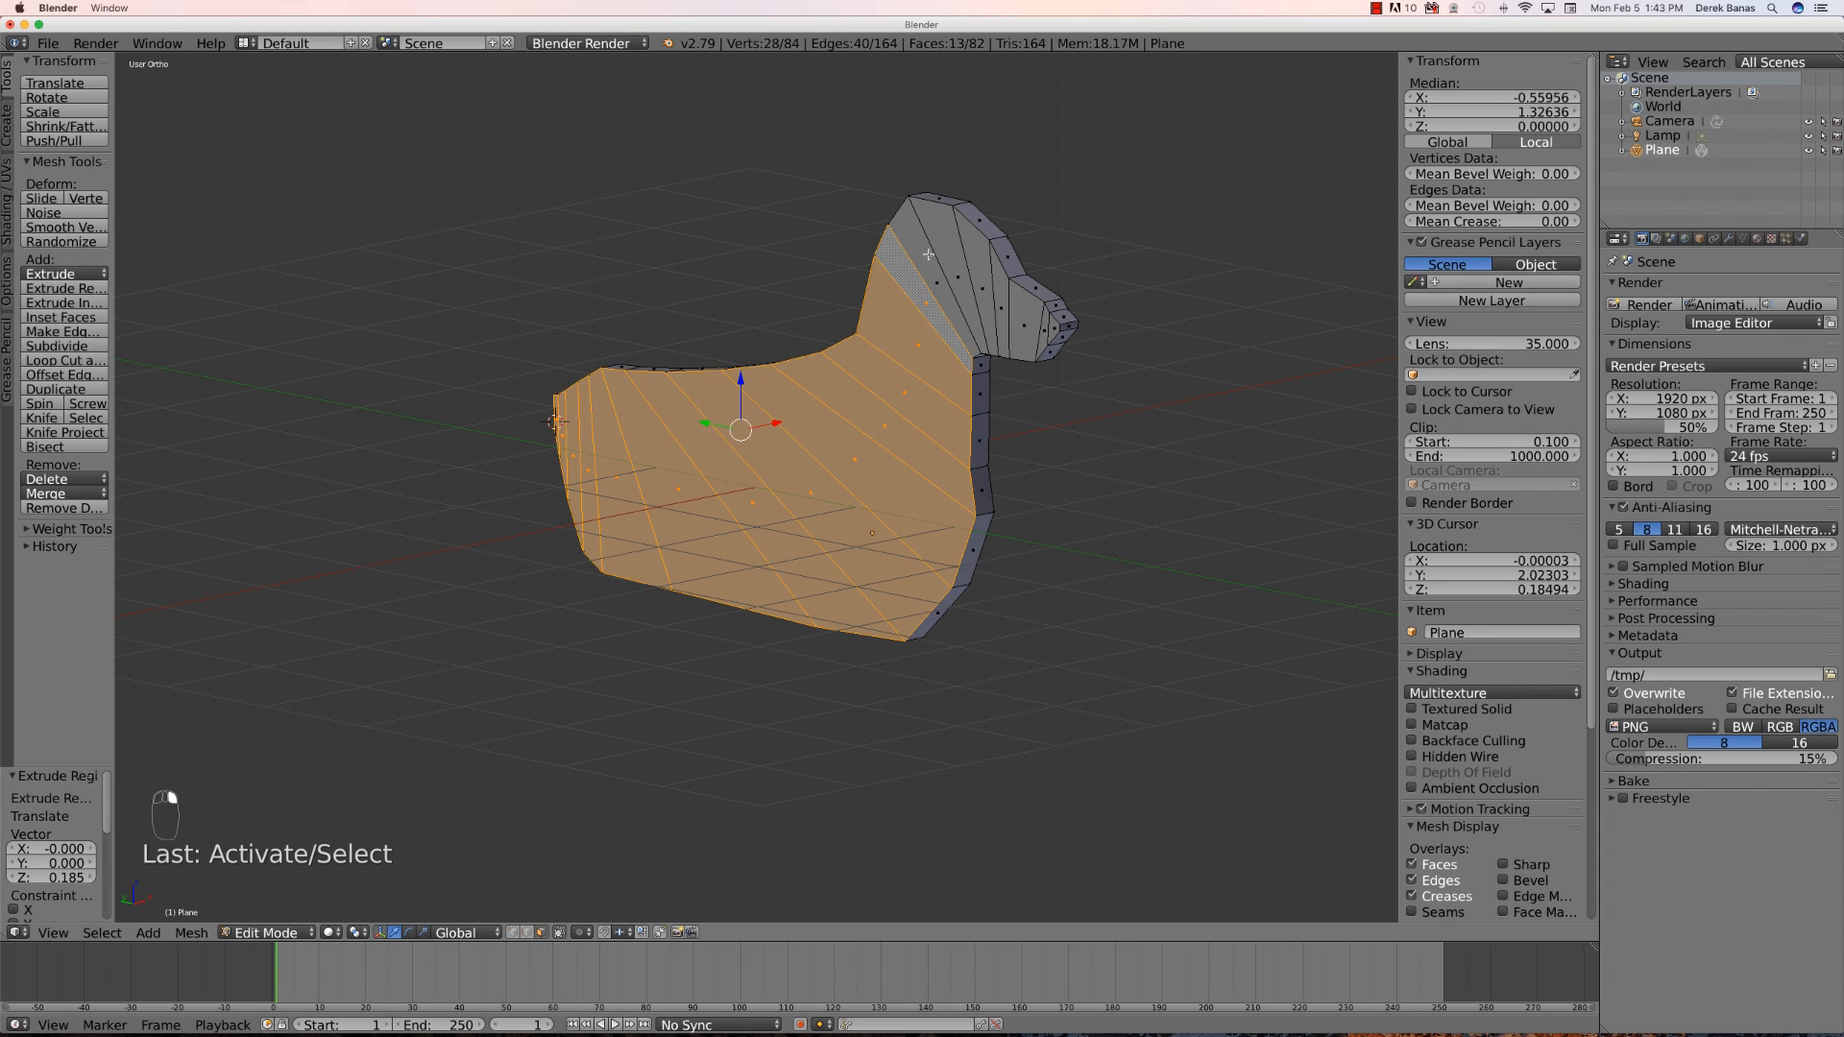
shift+right_click(929, 252)
shift+right_click(956, 259)
shift+right_click(978, 269)
shift+right_click(999, 280)
shift+right_click(1018, 299)
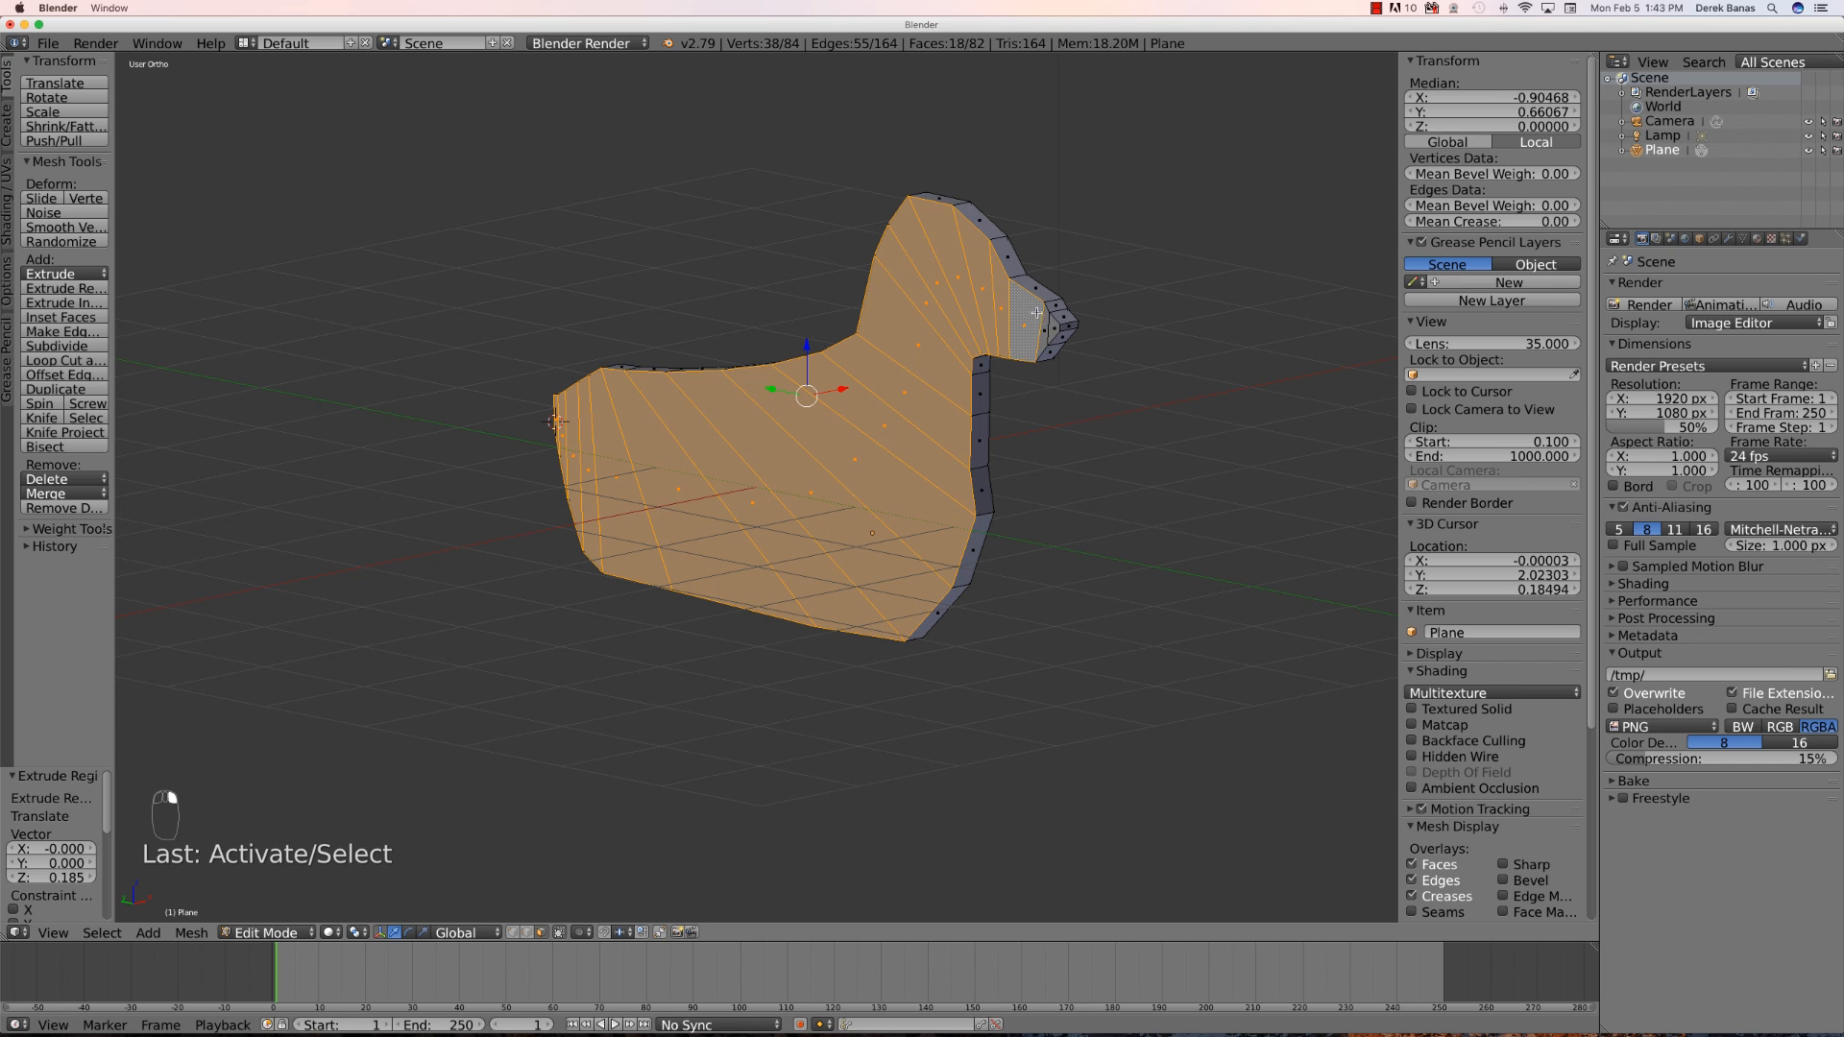
shift+right_click(1039, 322)
shift+right_click(1043, 341)
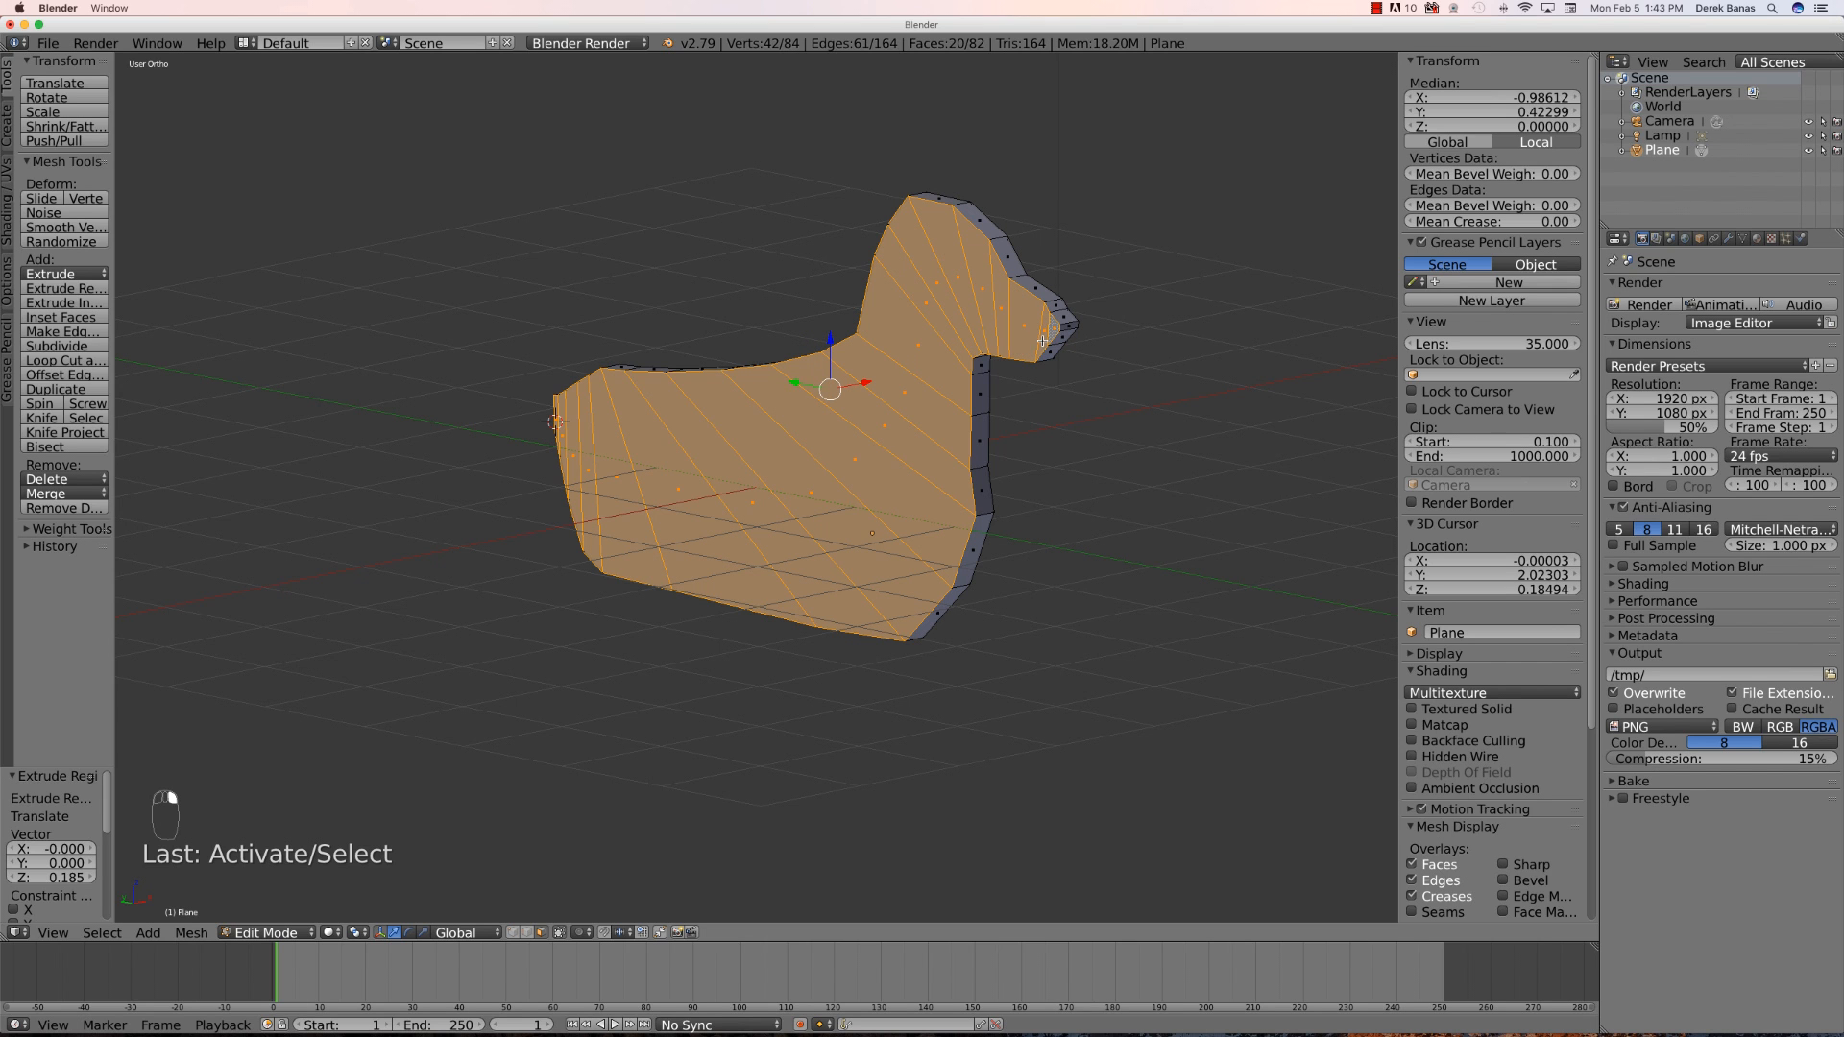
key(x)
click(828, 470)
- In Object Mode, apply the dog mesh's location, rotation and scale transforms
middle_drag(733, 663, 671, 670)
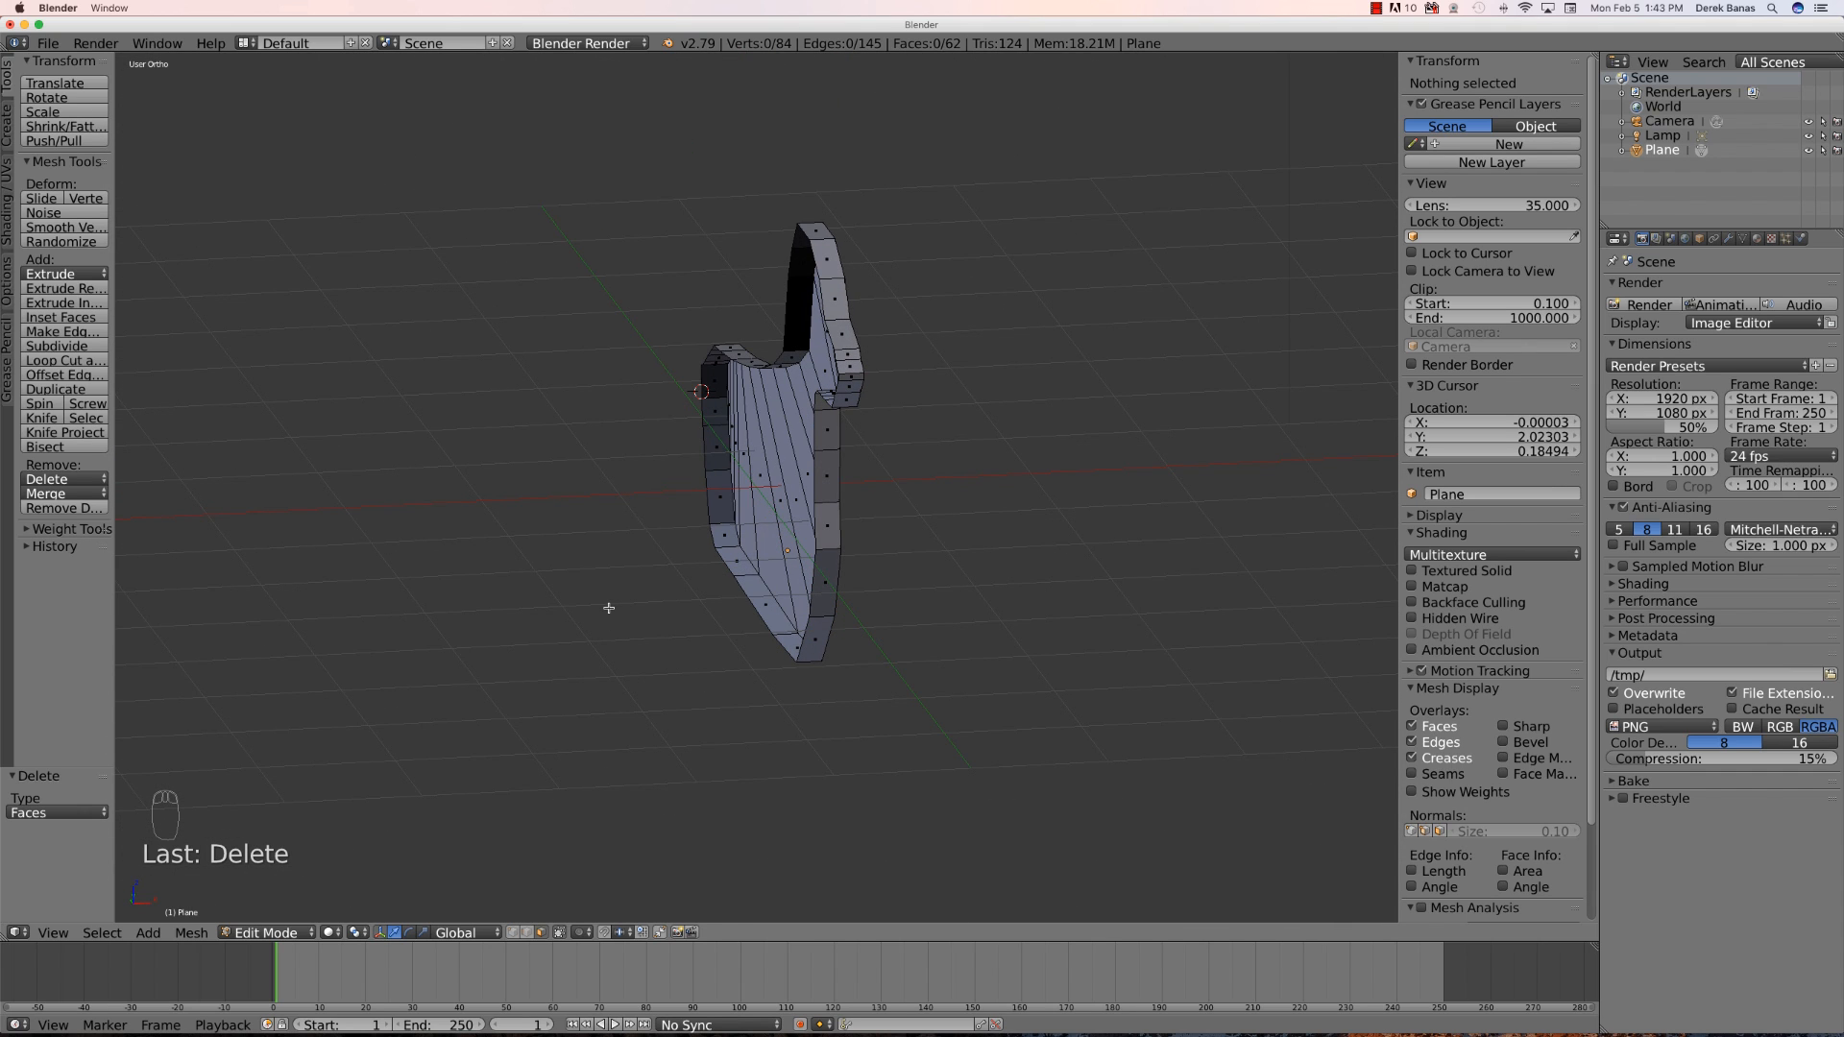
key(Tab)
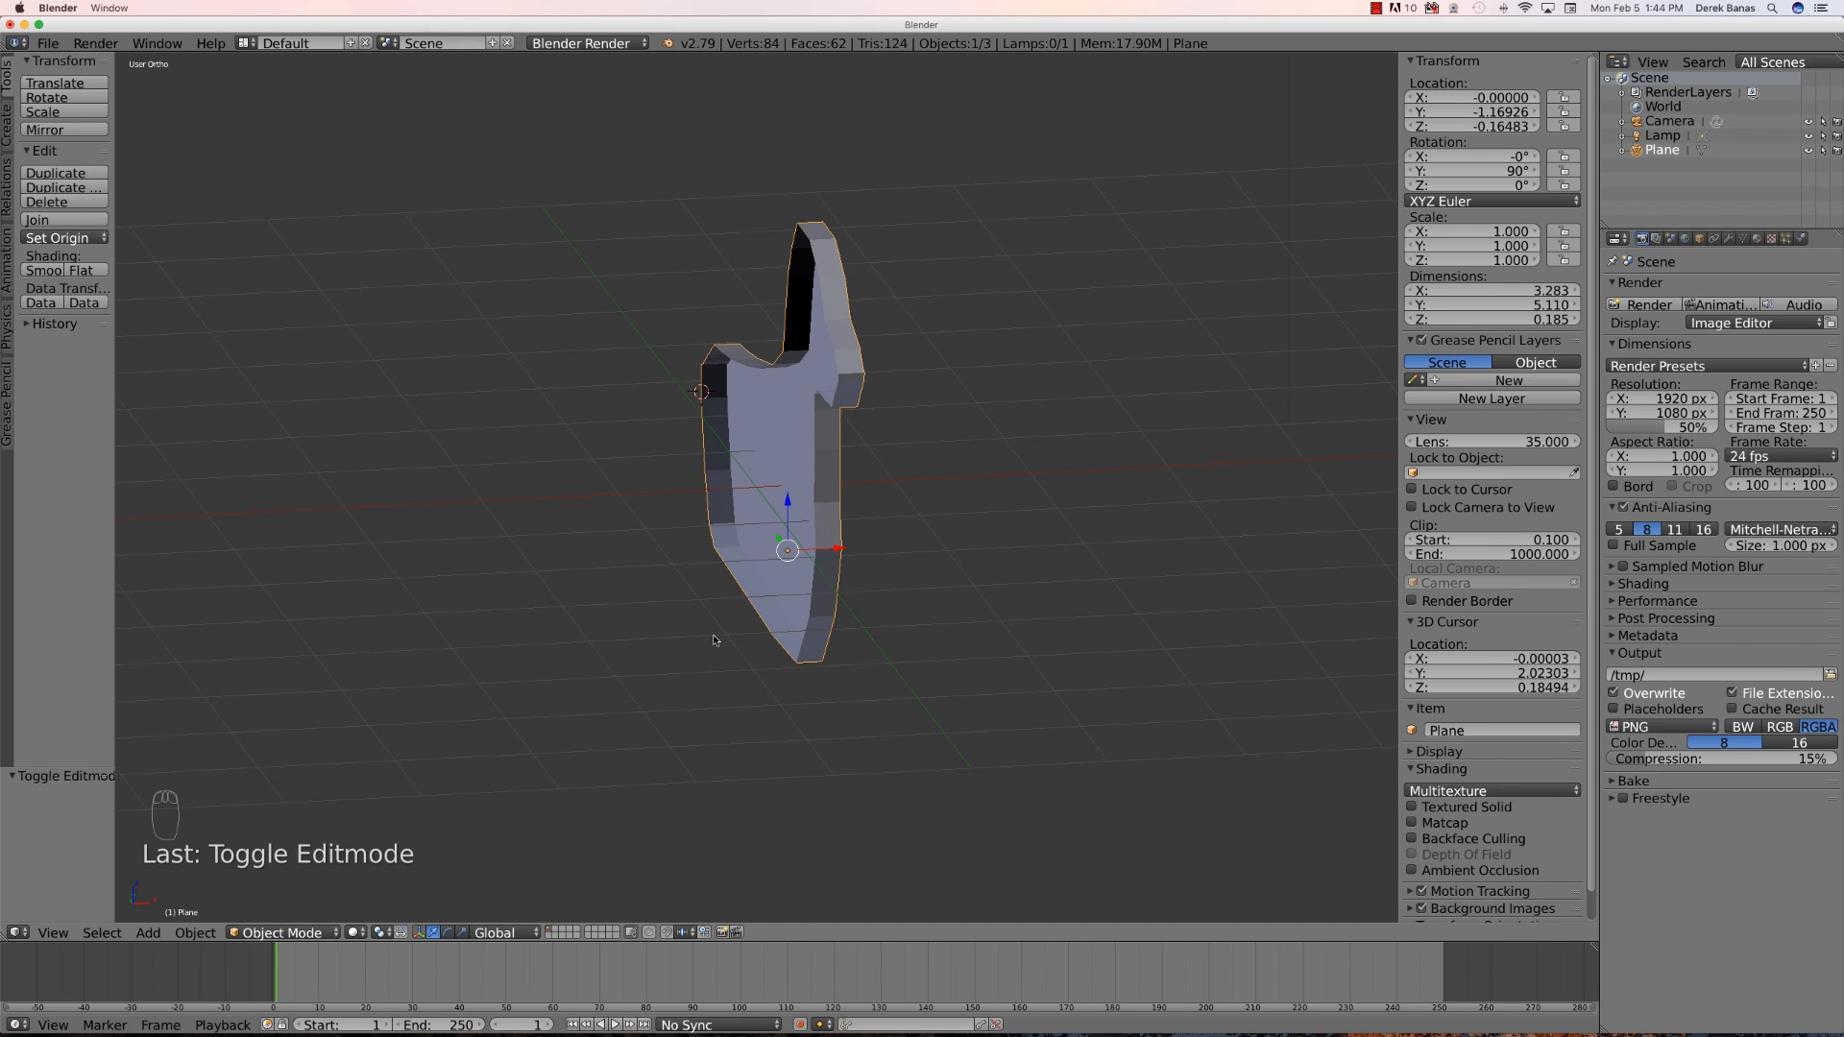
middle_drag(700, 610, 683, 629)
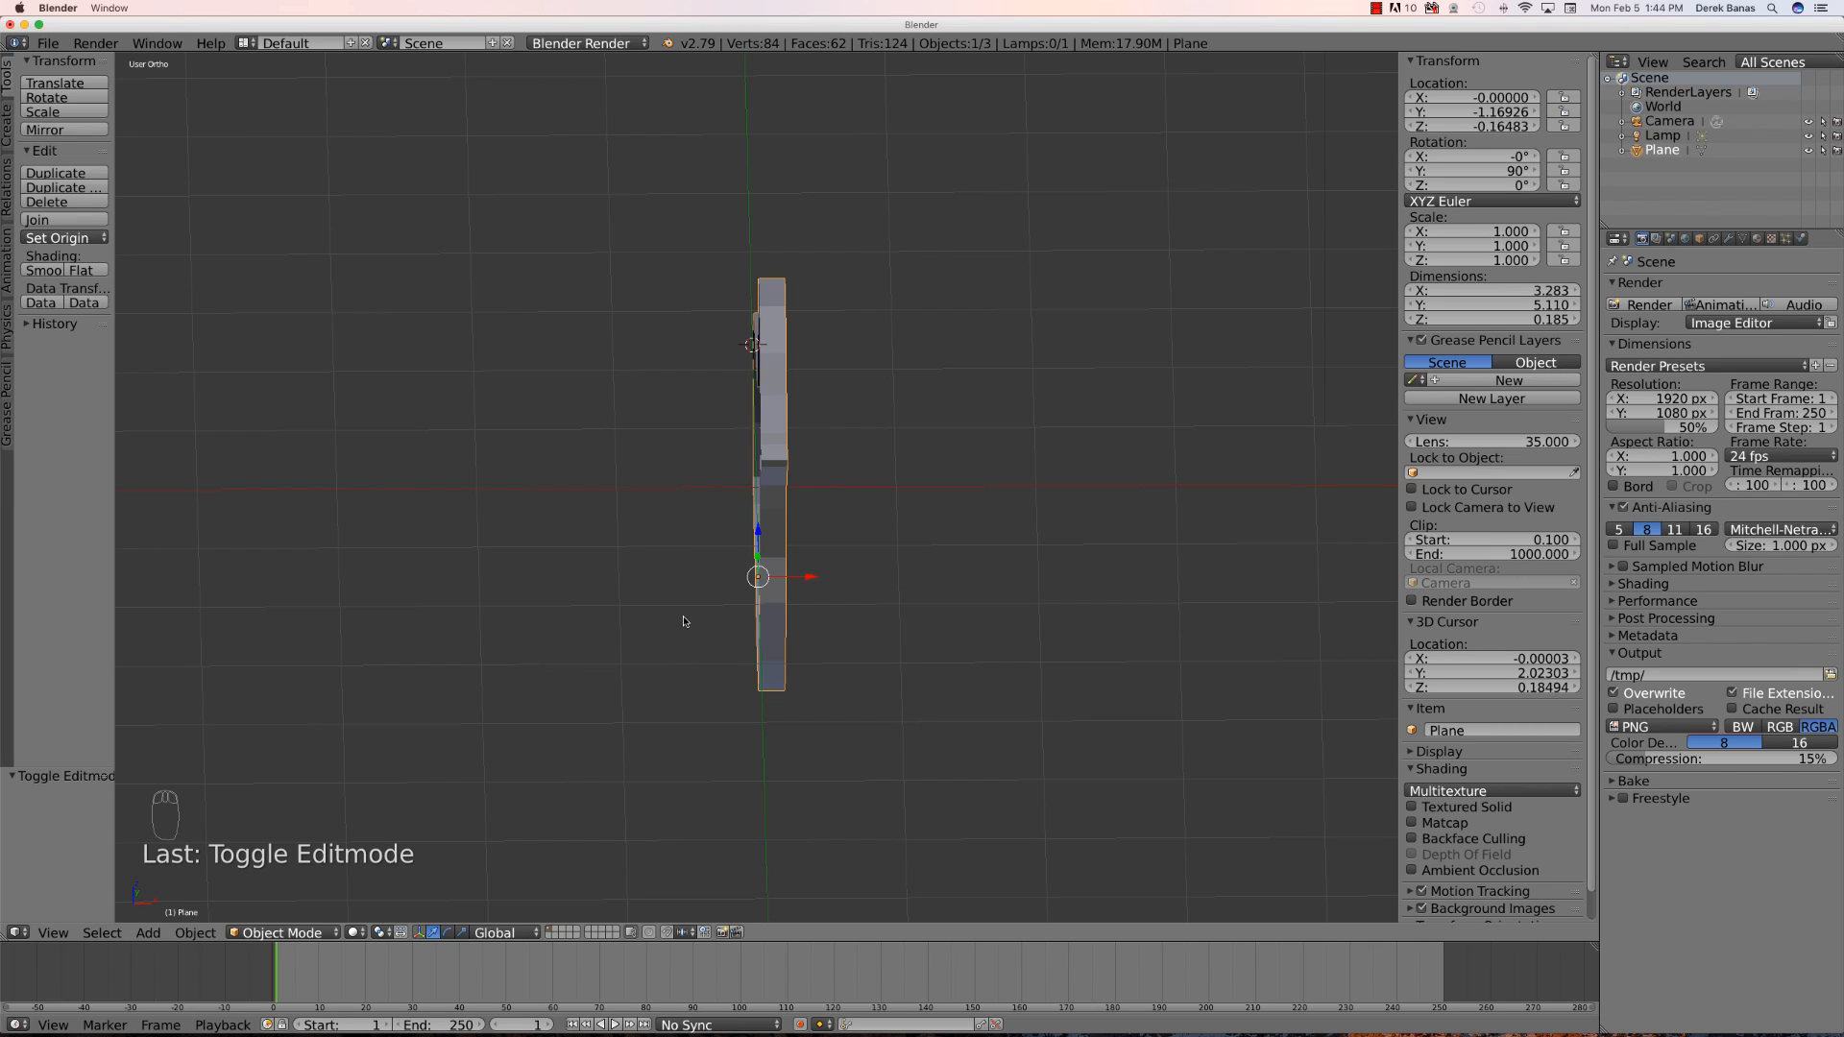
key(ctrl+a)
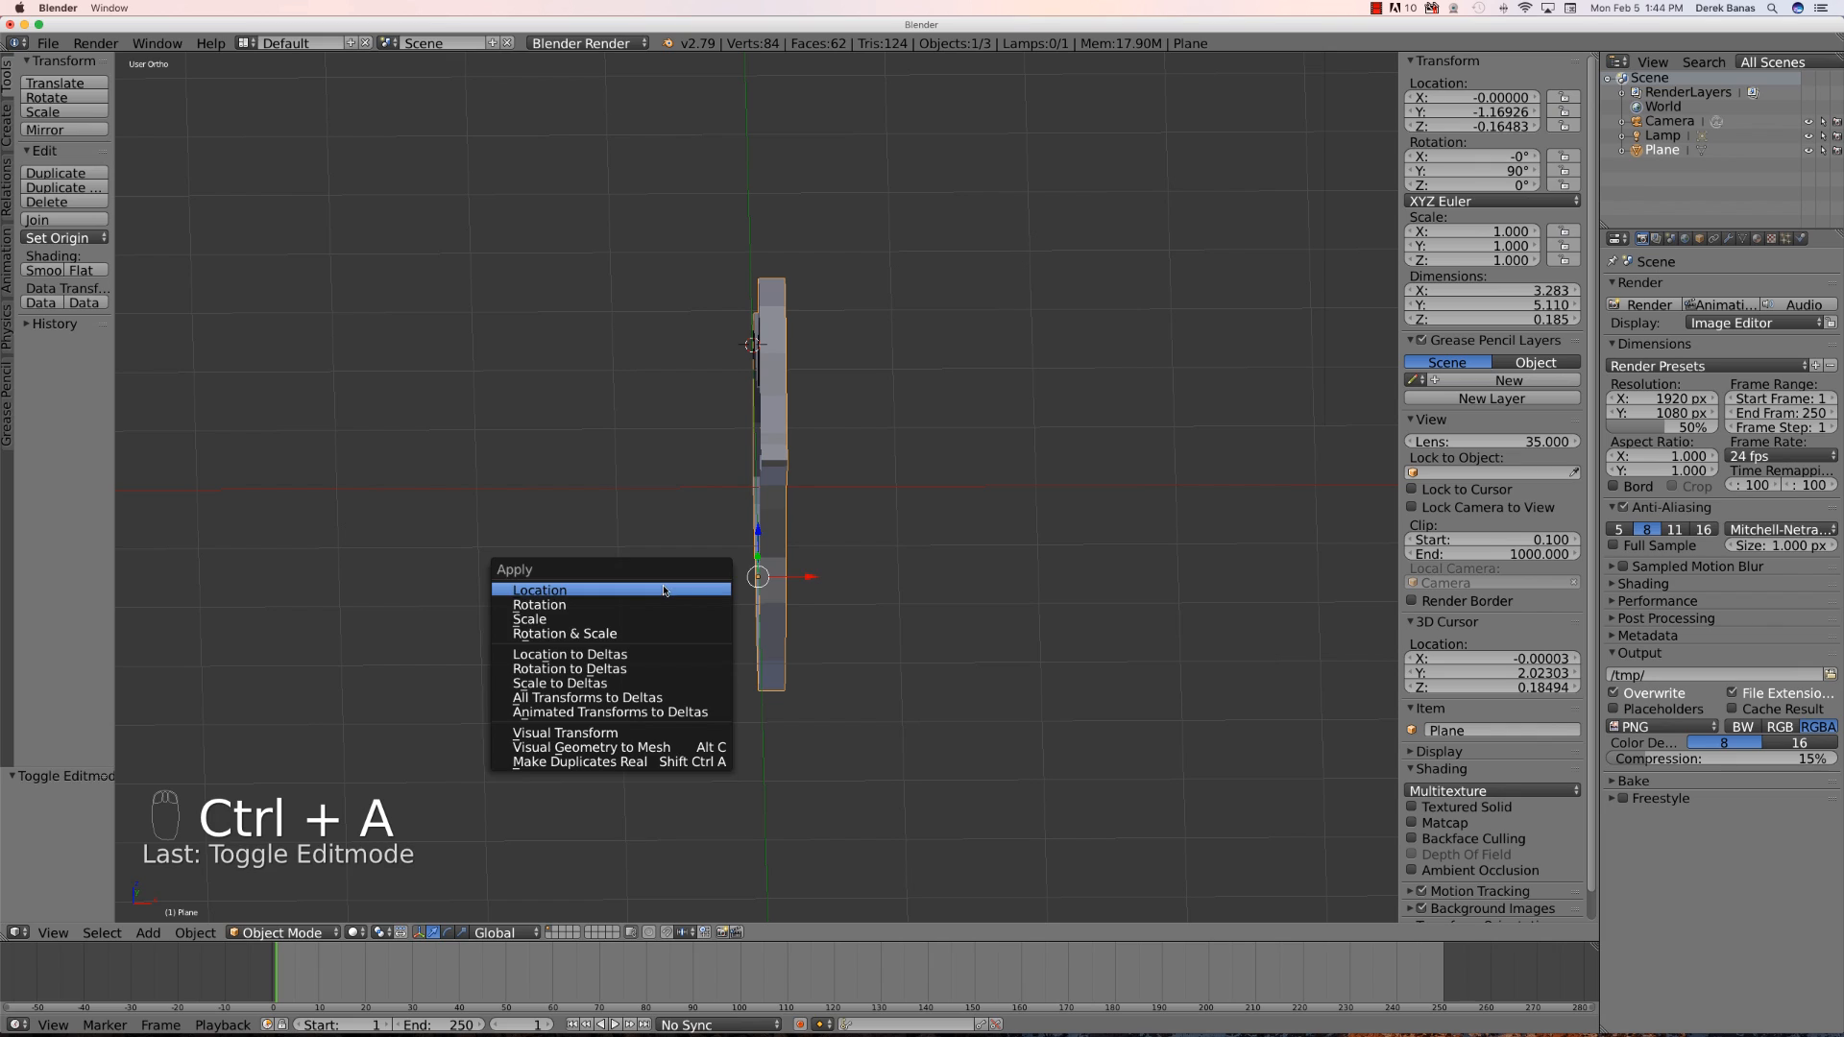
click(621, 590)
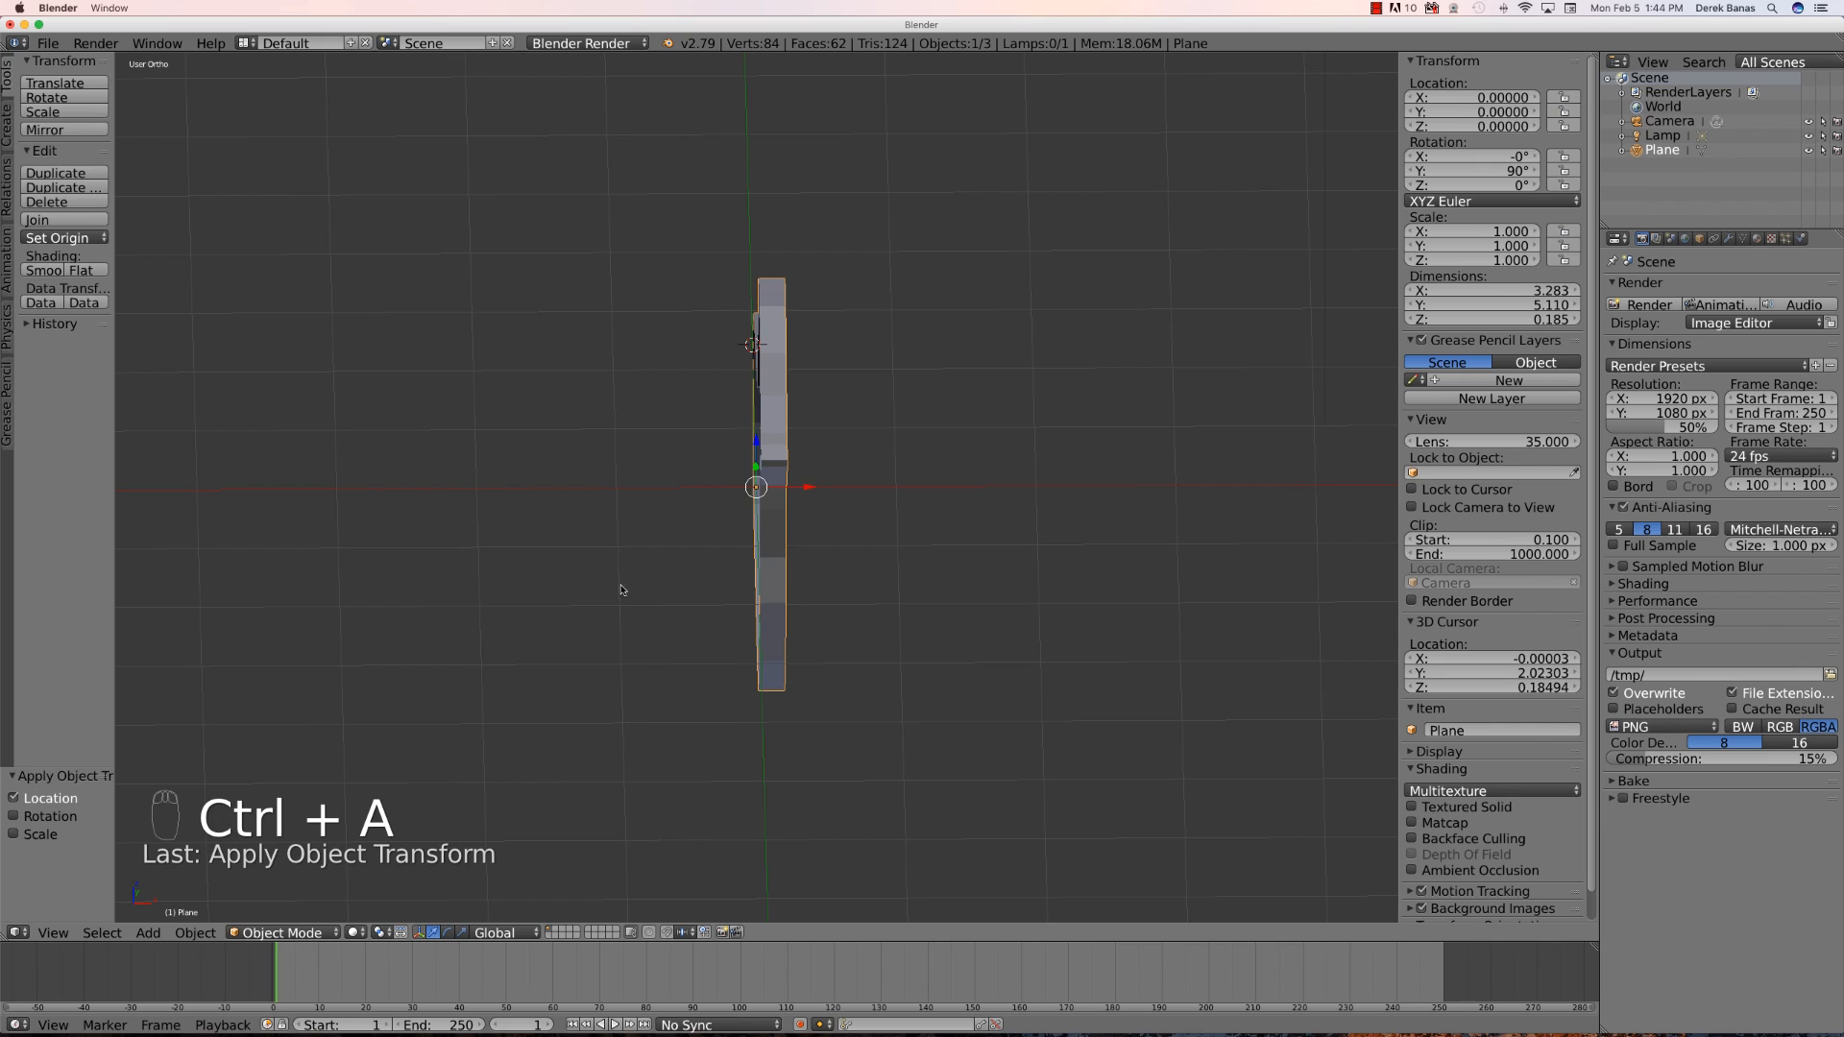
key(ctrl+a)
click(680, 639)
key(ctrl+a)
click(672, 651)
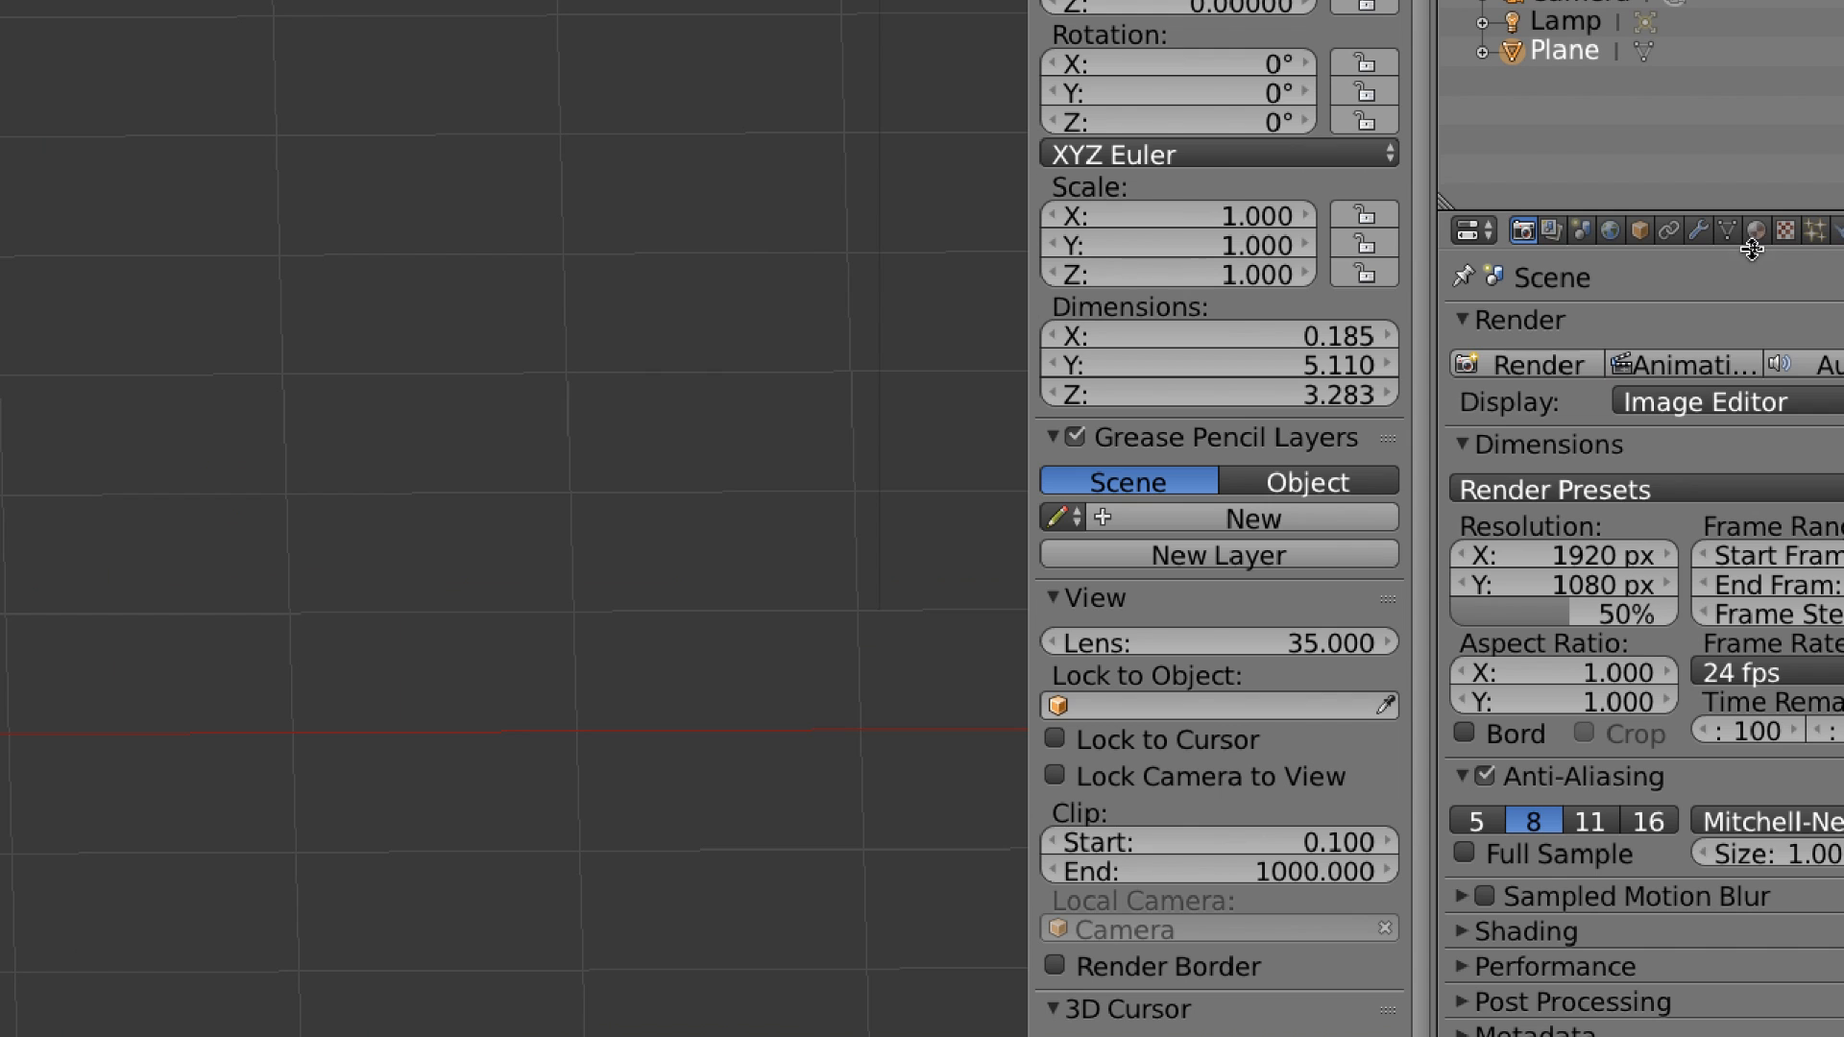
- Add a Mirror modifier to the dog mesh
click(1716, 235)
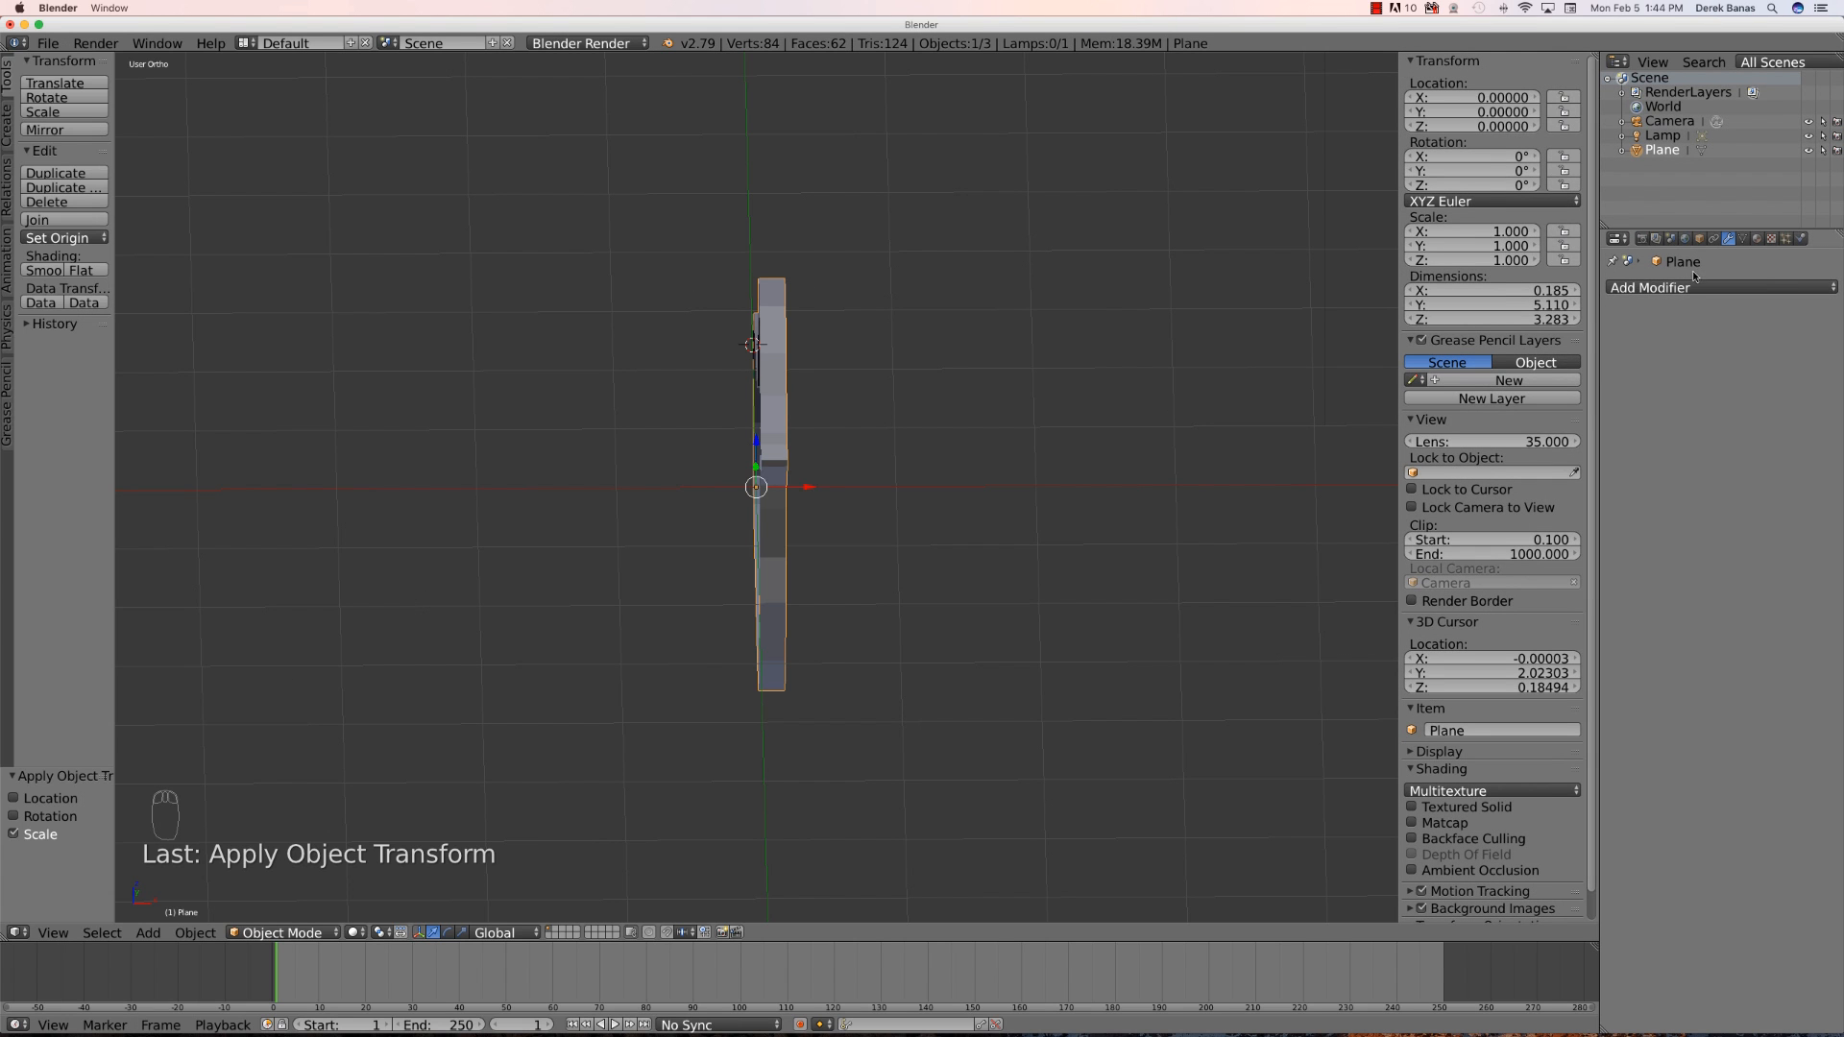
click(1697, 286)
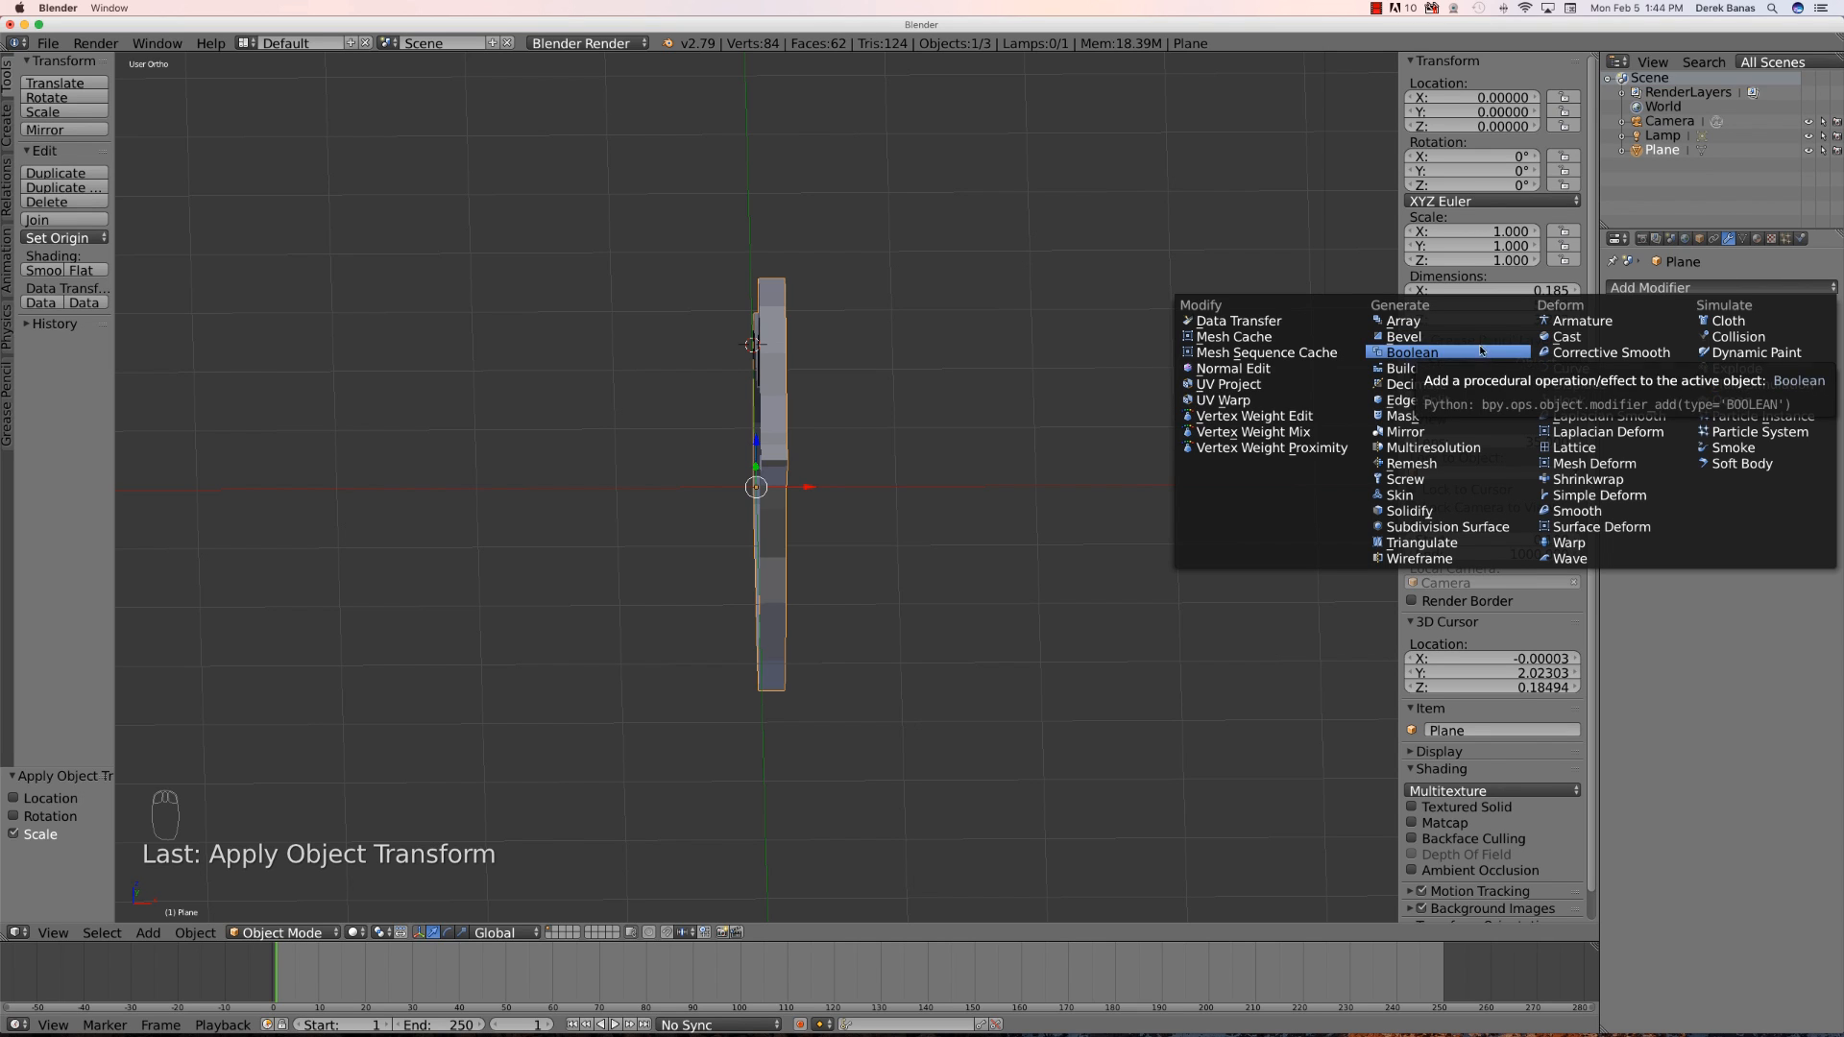
click(1443, 433)
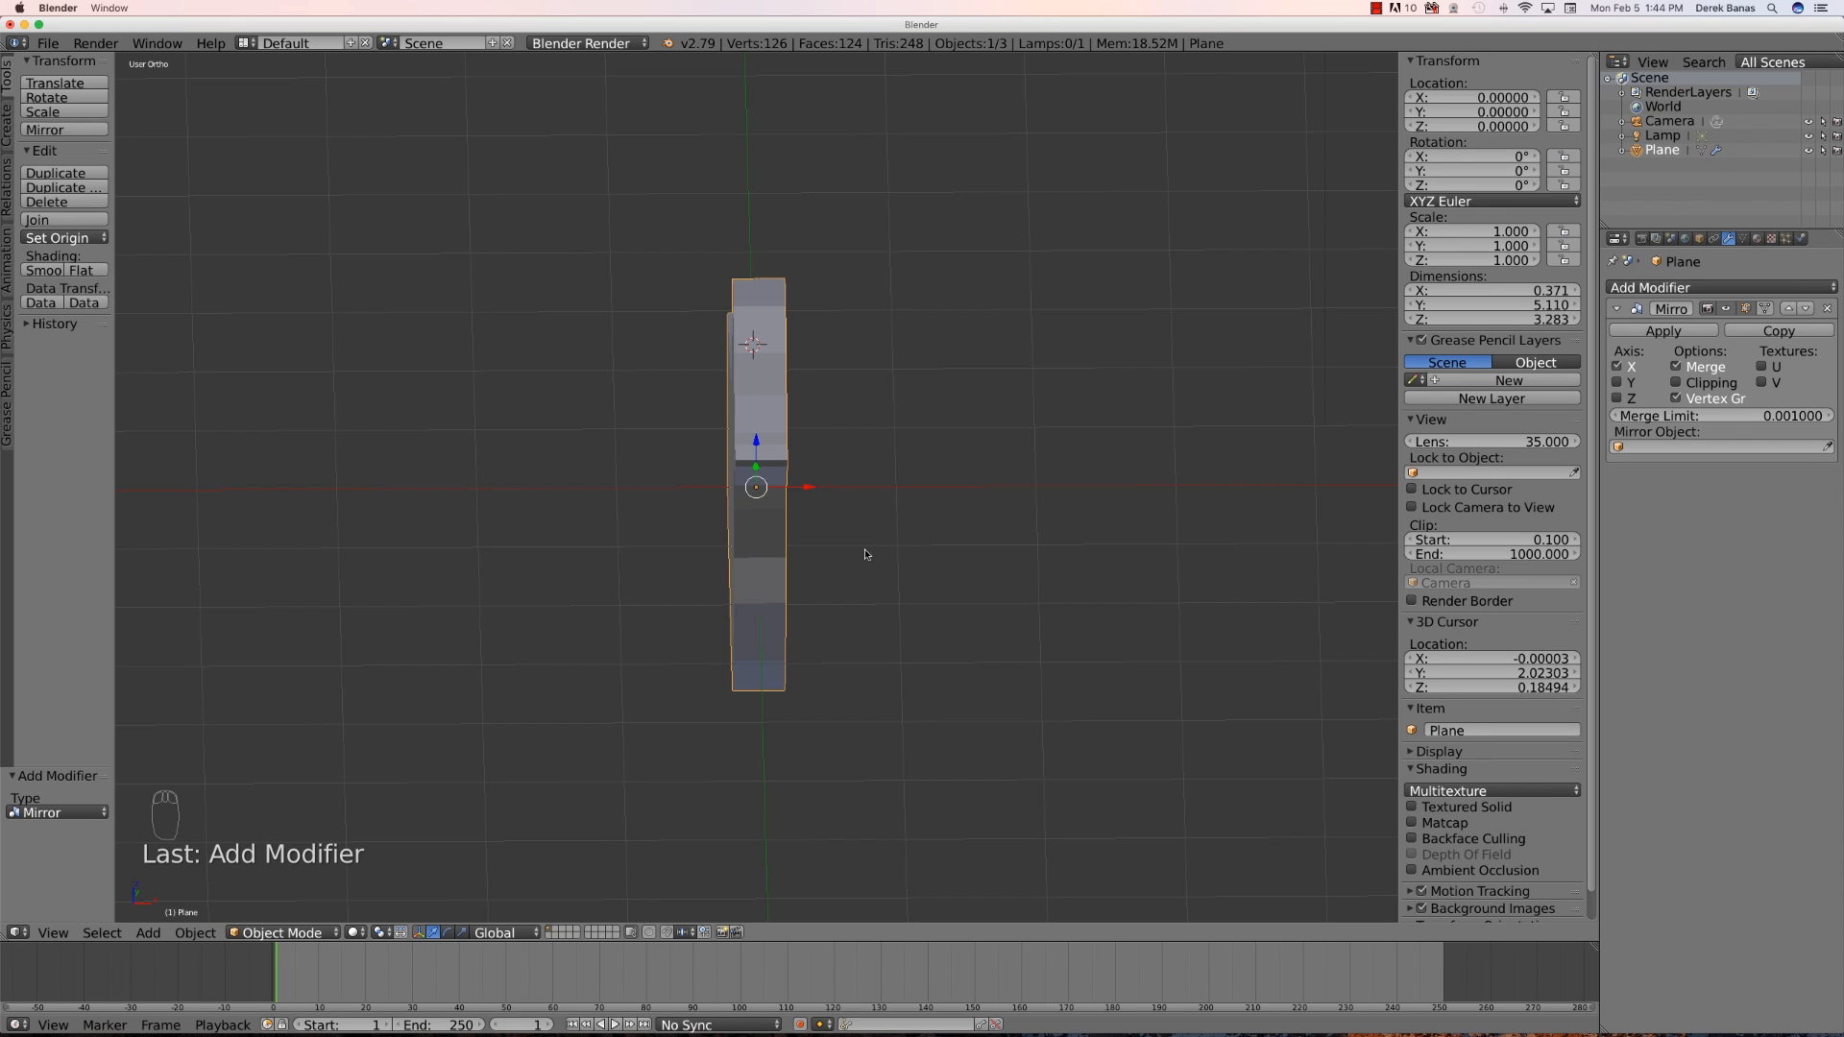
- In Edit Mode, add a loop cut lengthwise through the middle of the body's side thickness
key(Tab)
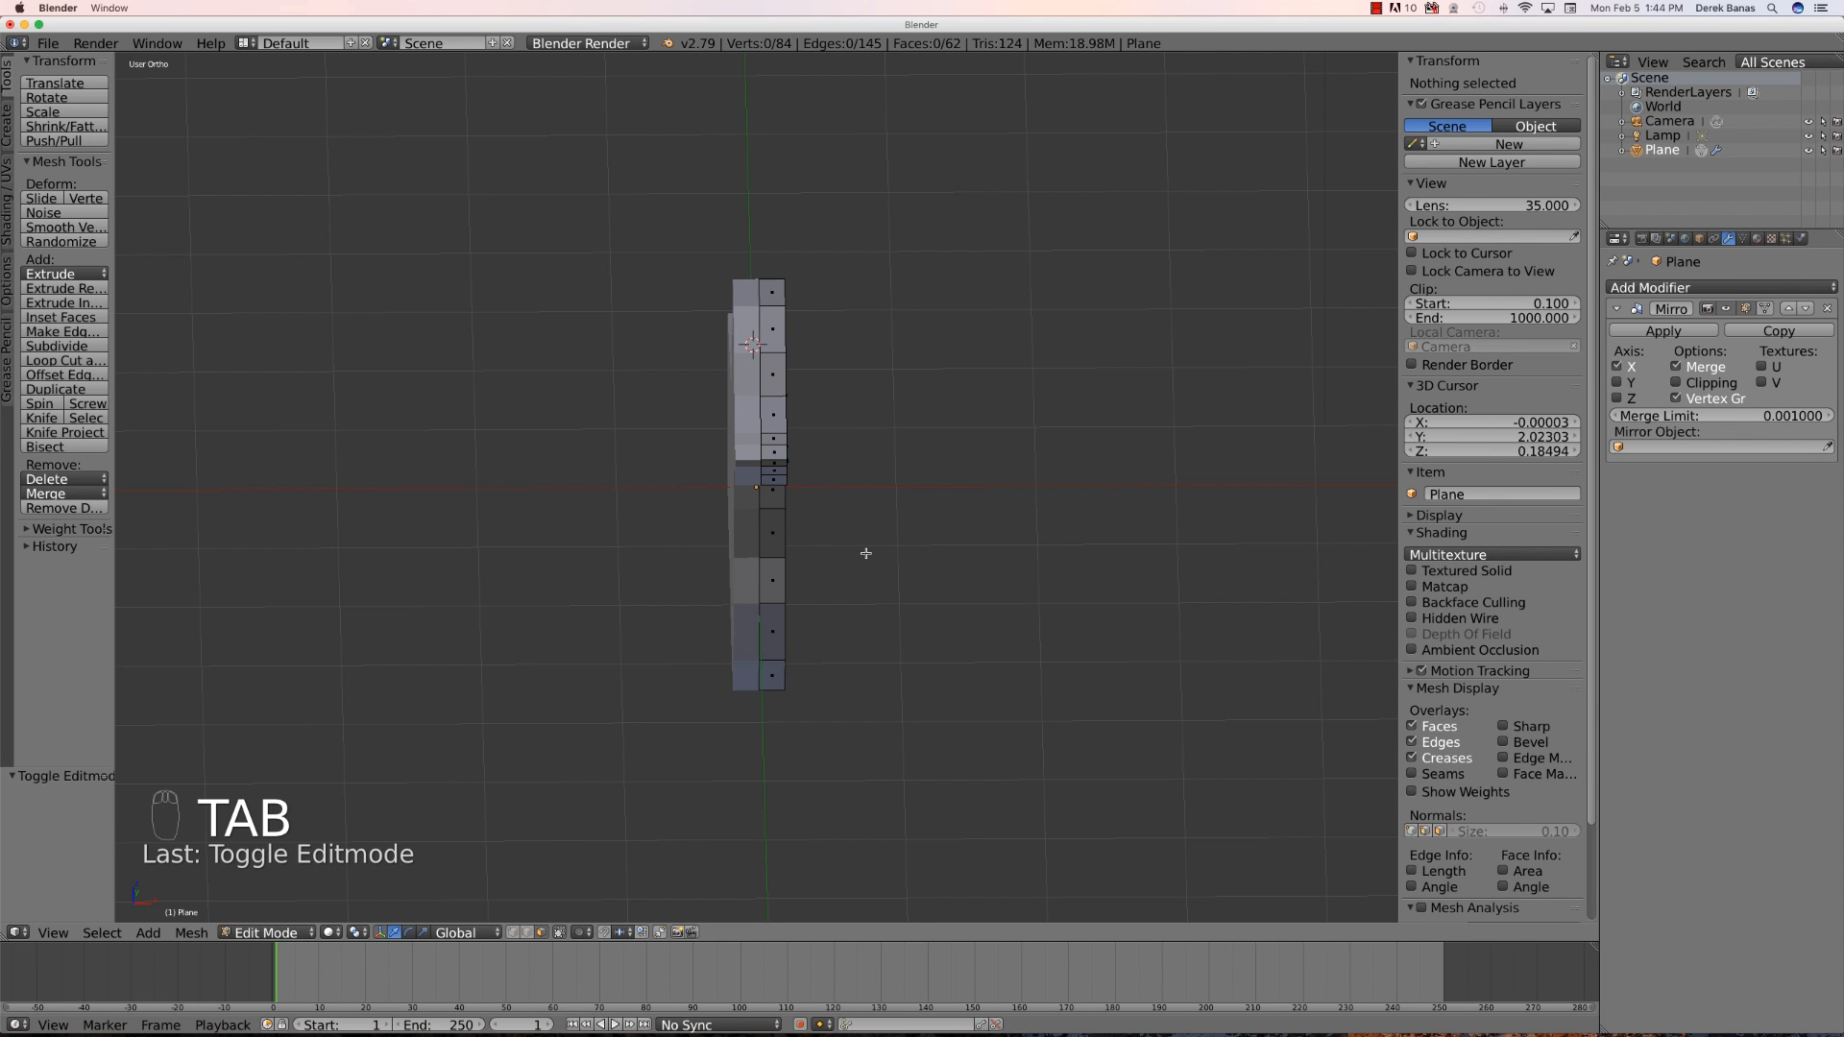
middle_drag(874, 603, 772, 583)
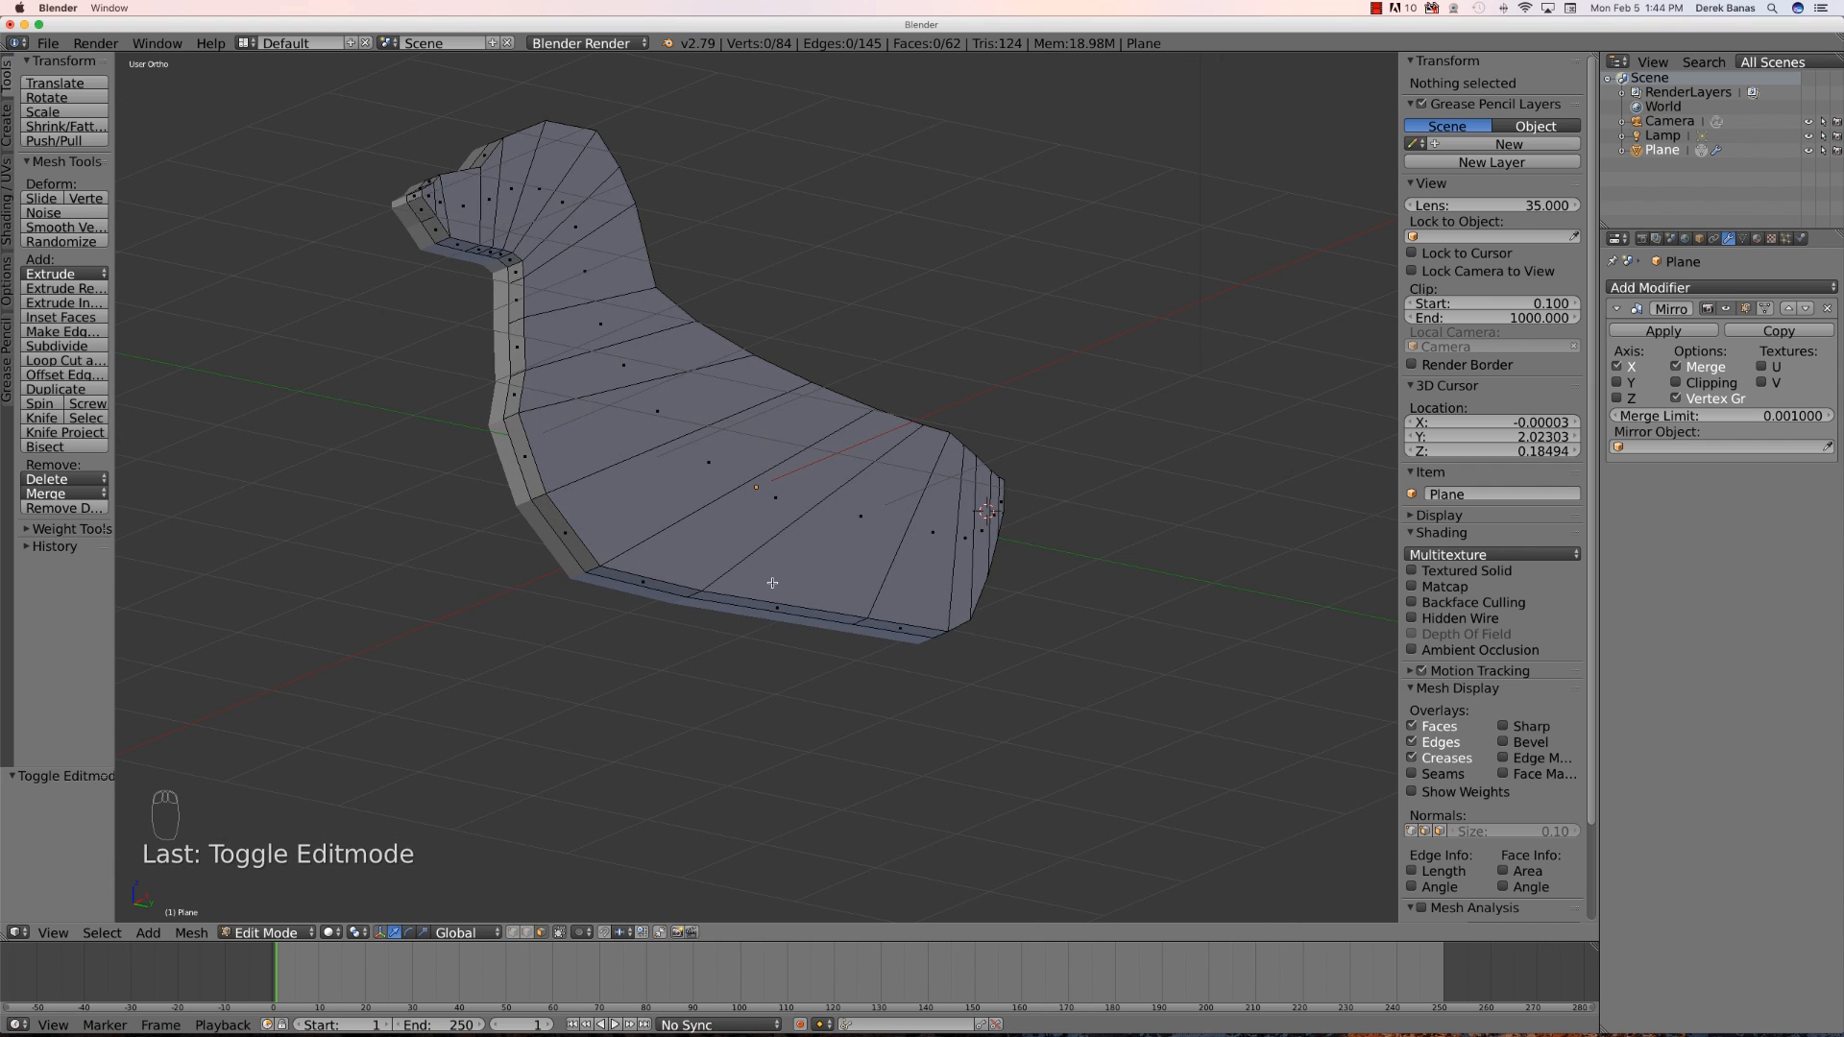
key(KP_3)
middle_drag(680, 660, 589, 541)
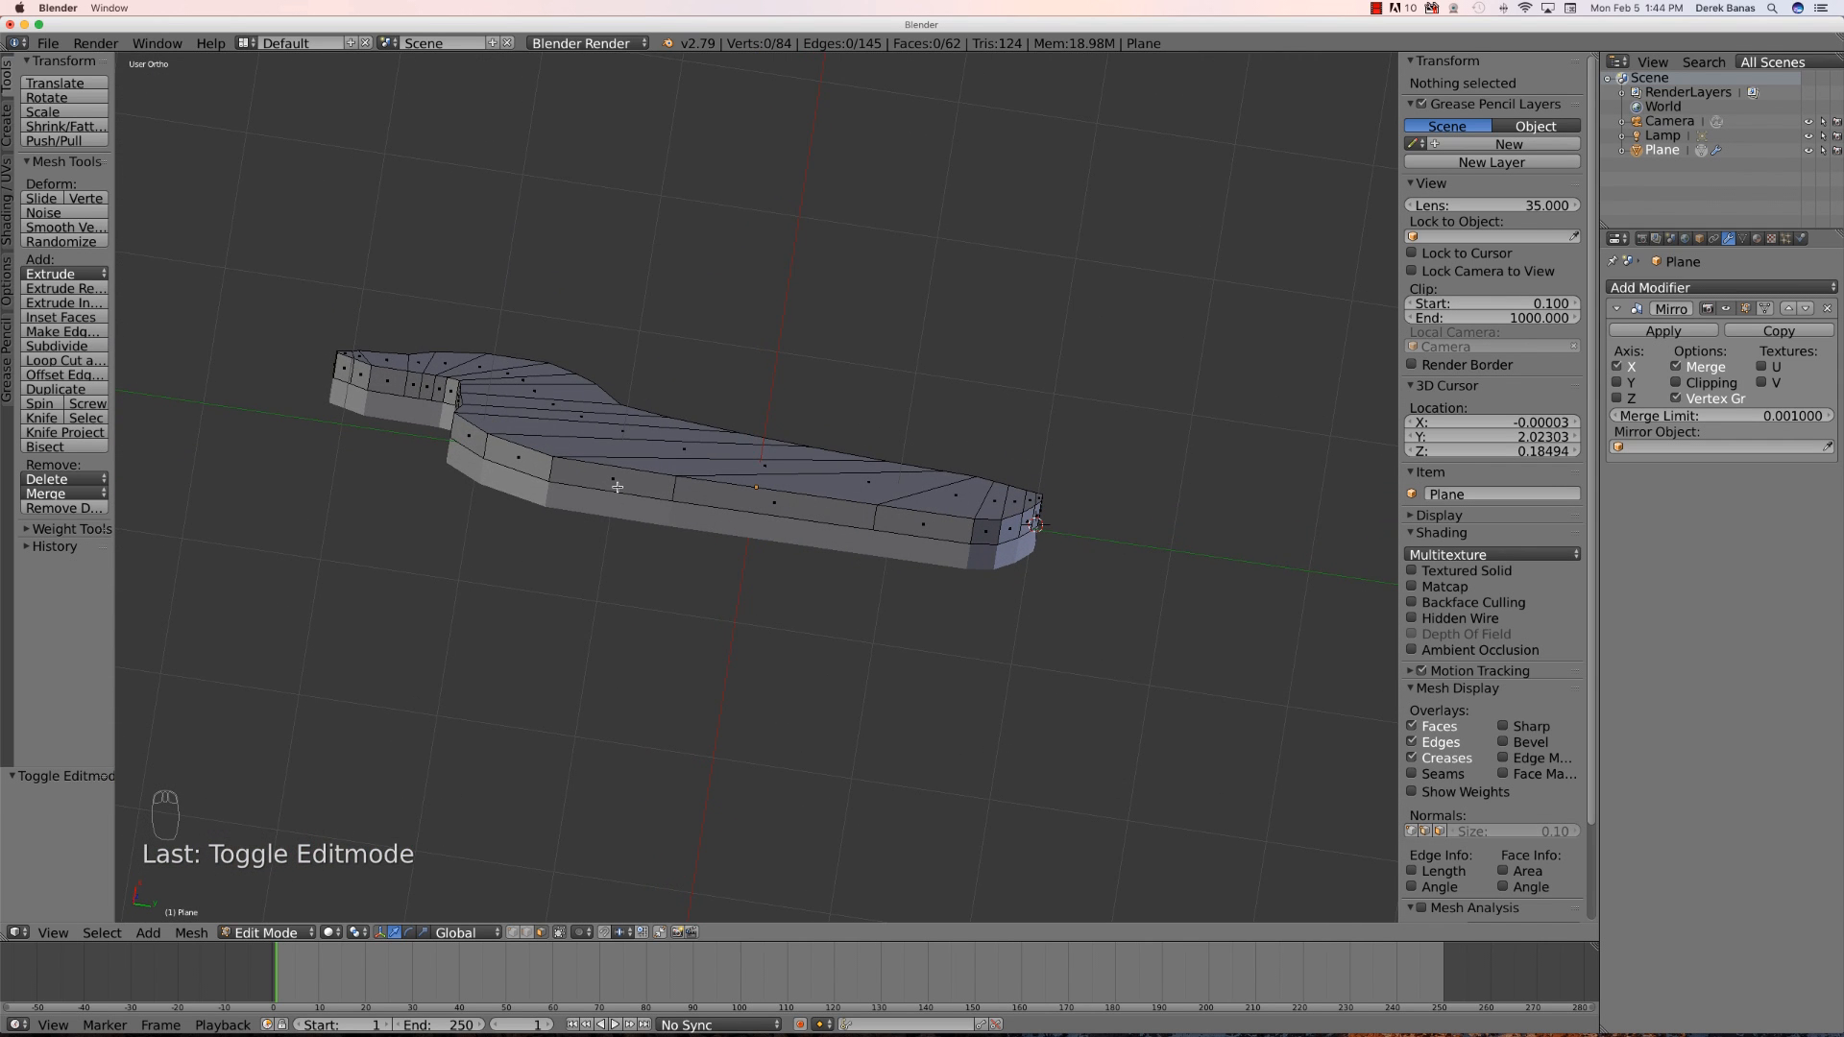
scroll(634, 566, up, 1)
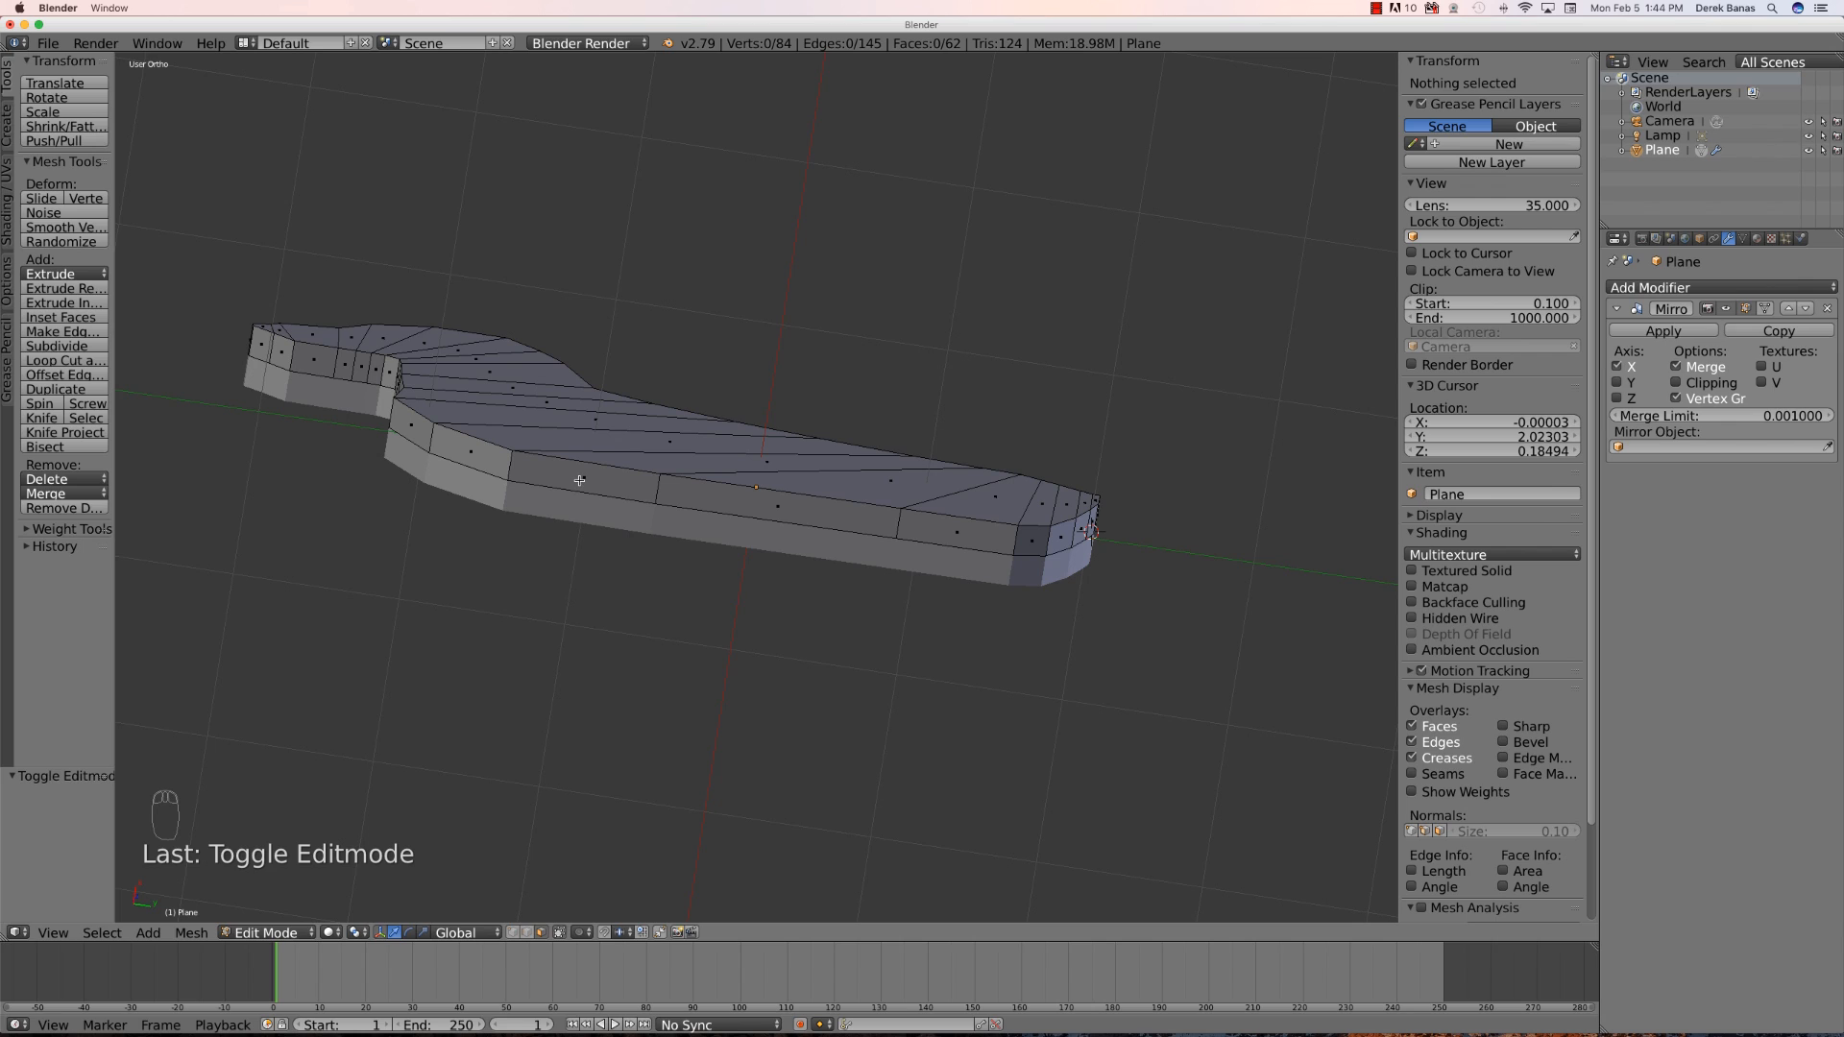
key(ctrl+r)
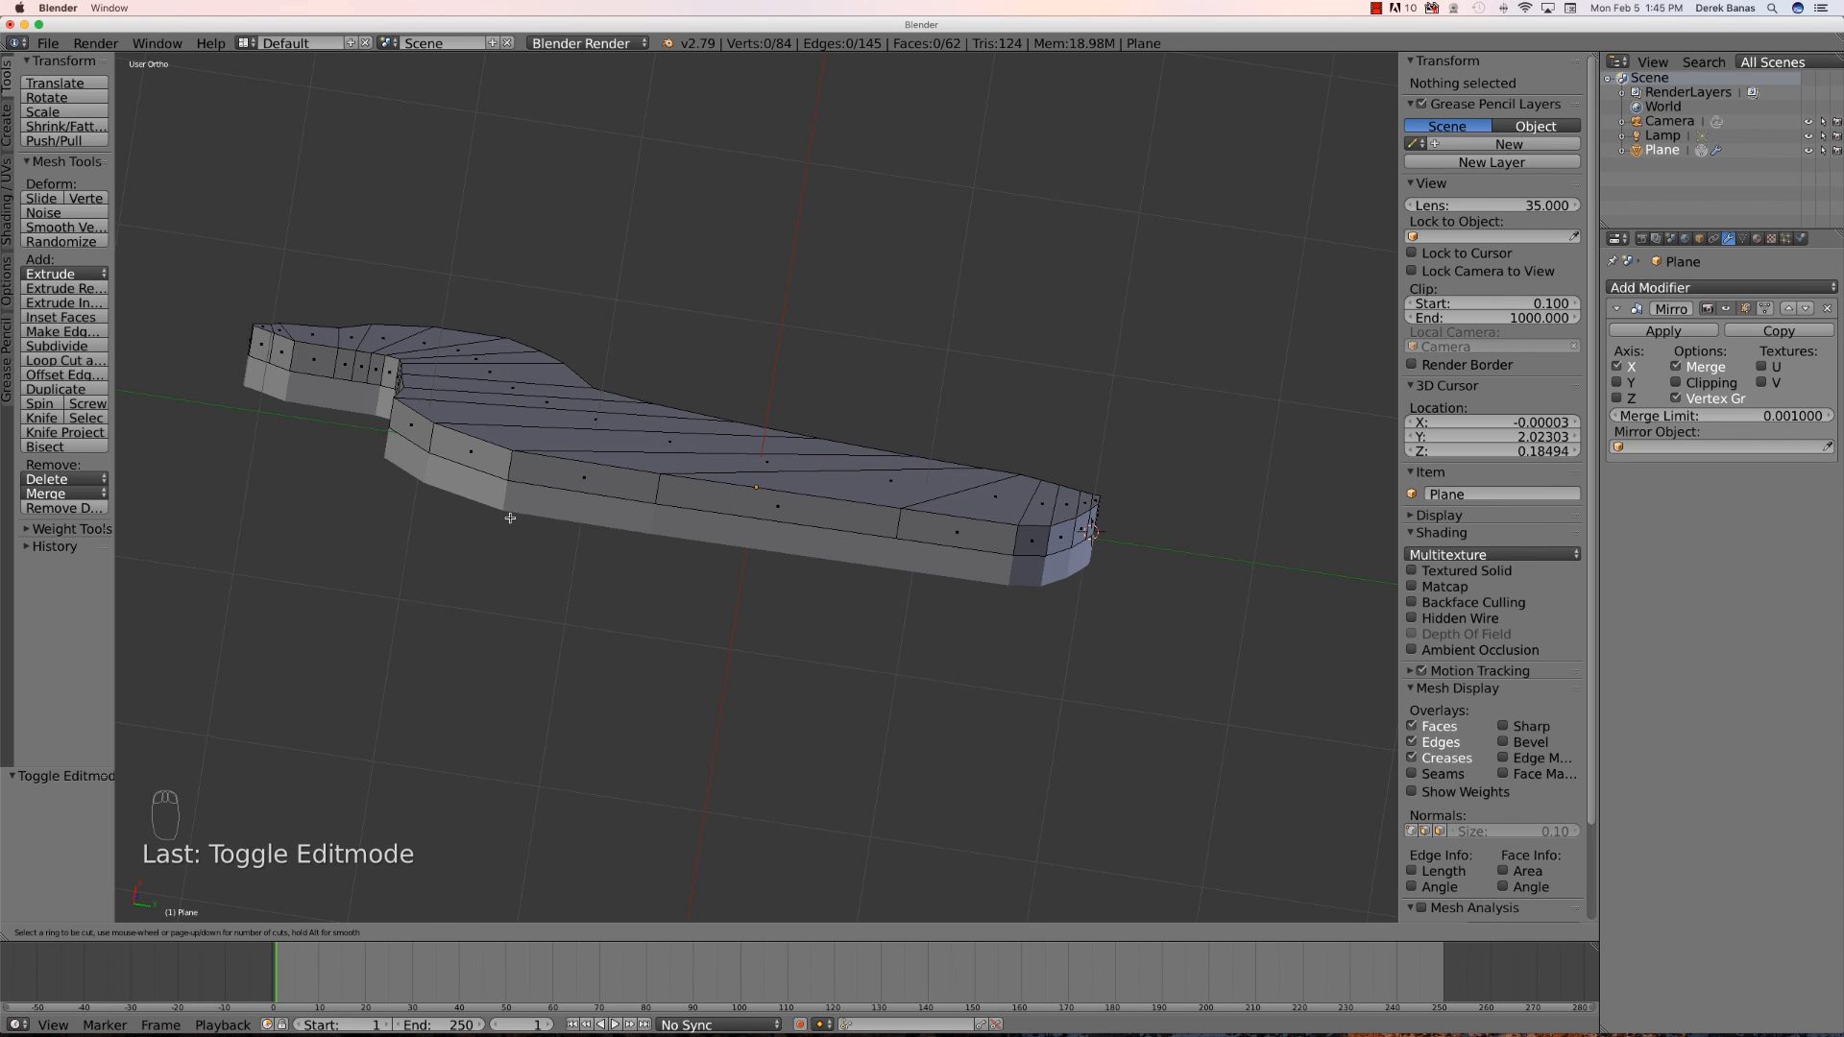
key(Escape)
middle_drag(444, 531, 580, 548)
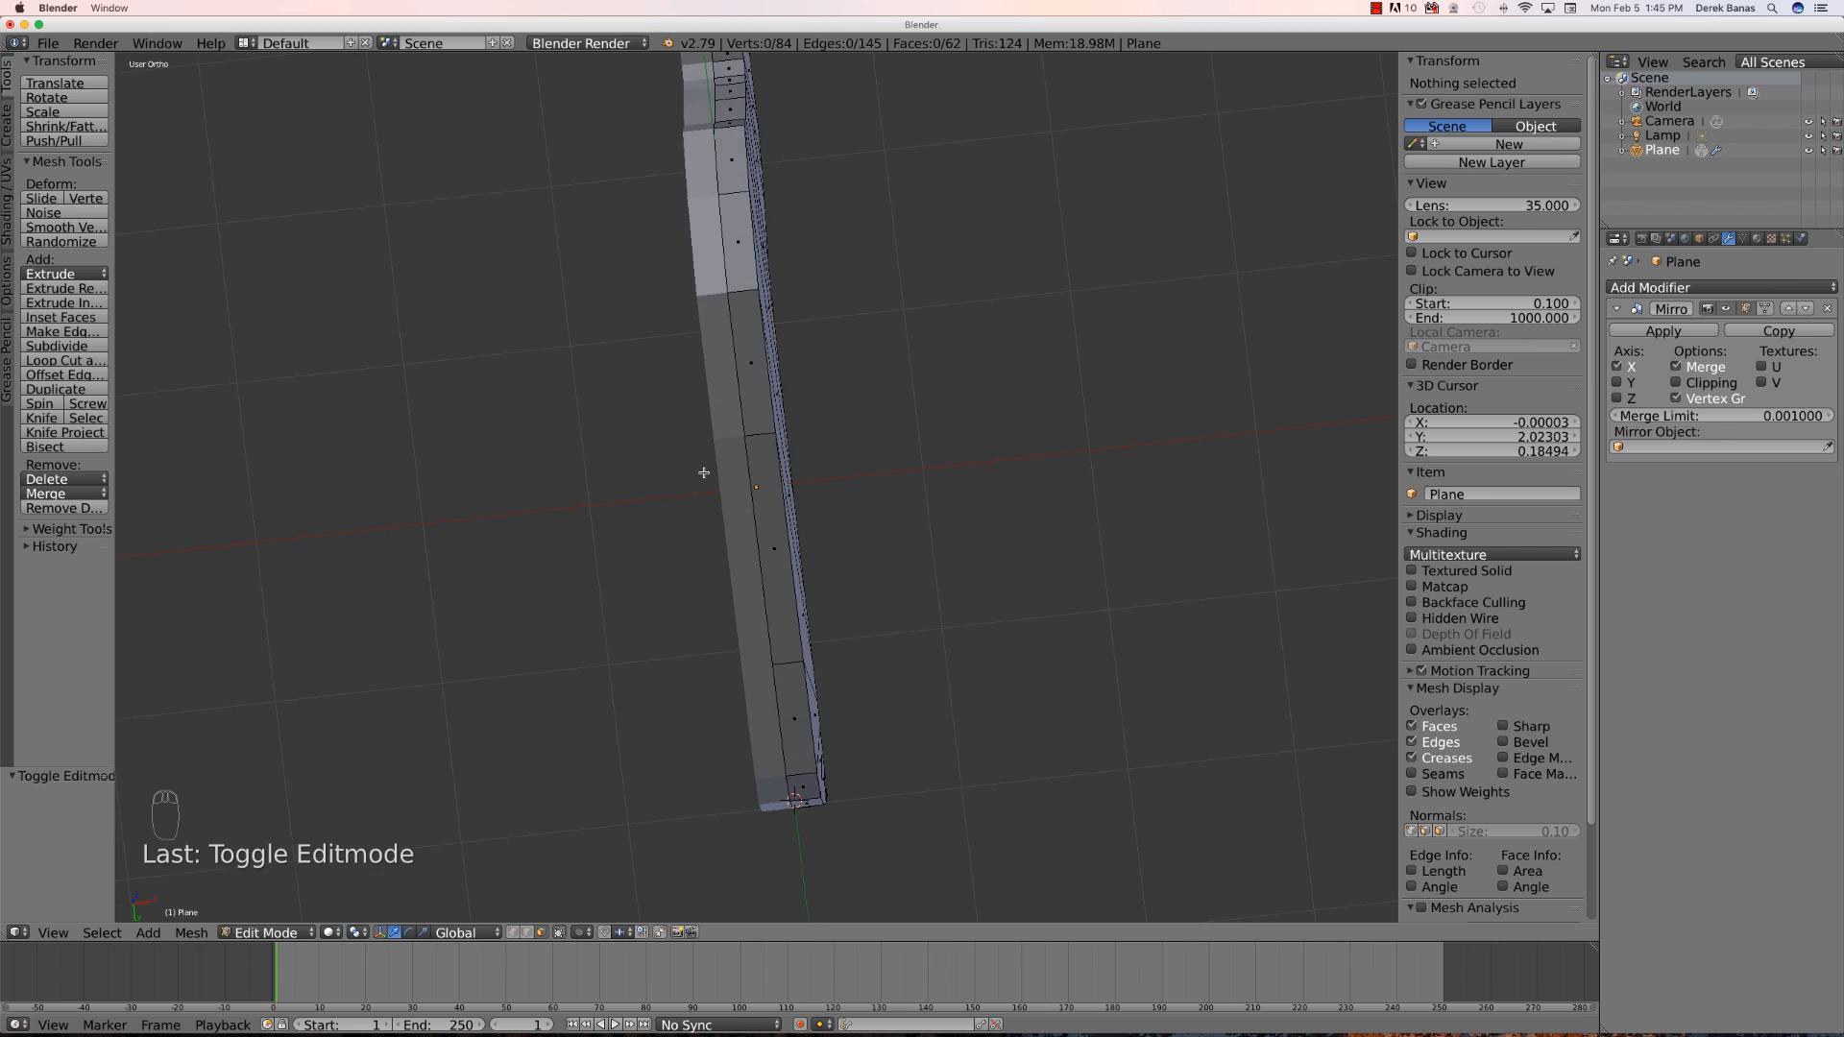
key(ctrl+r)
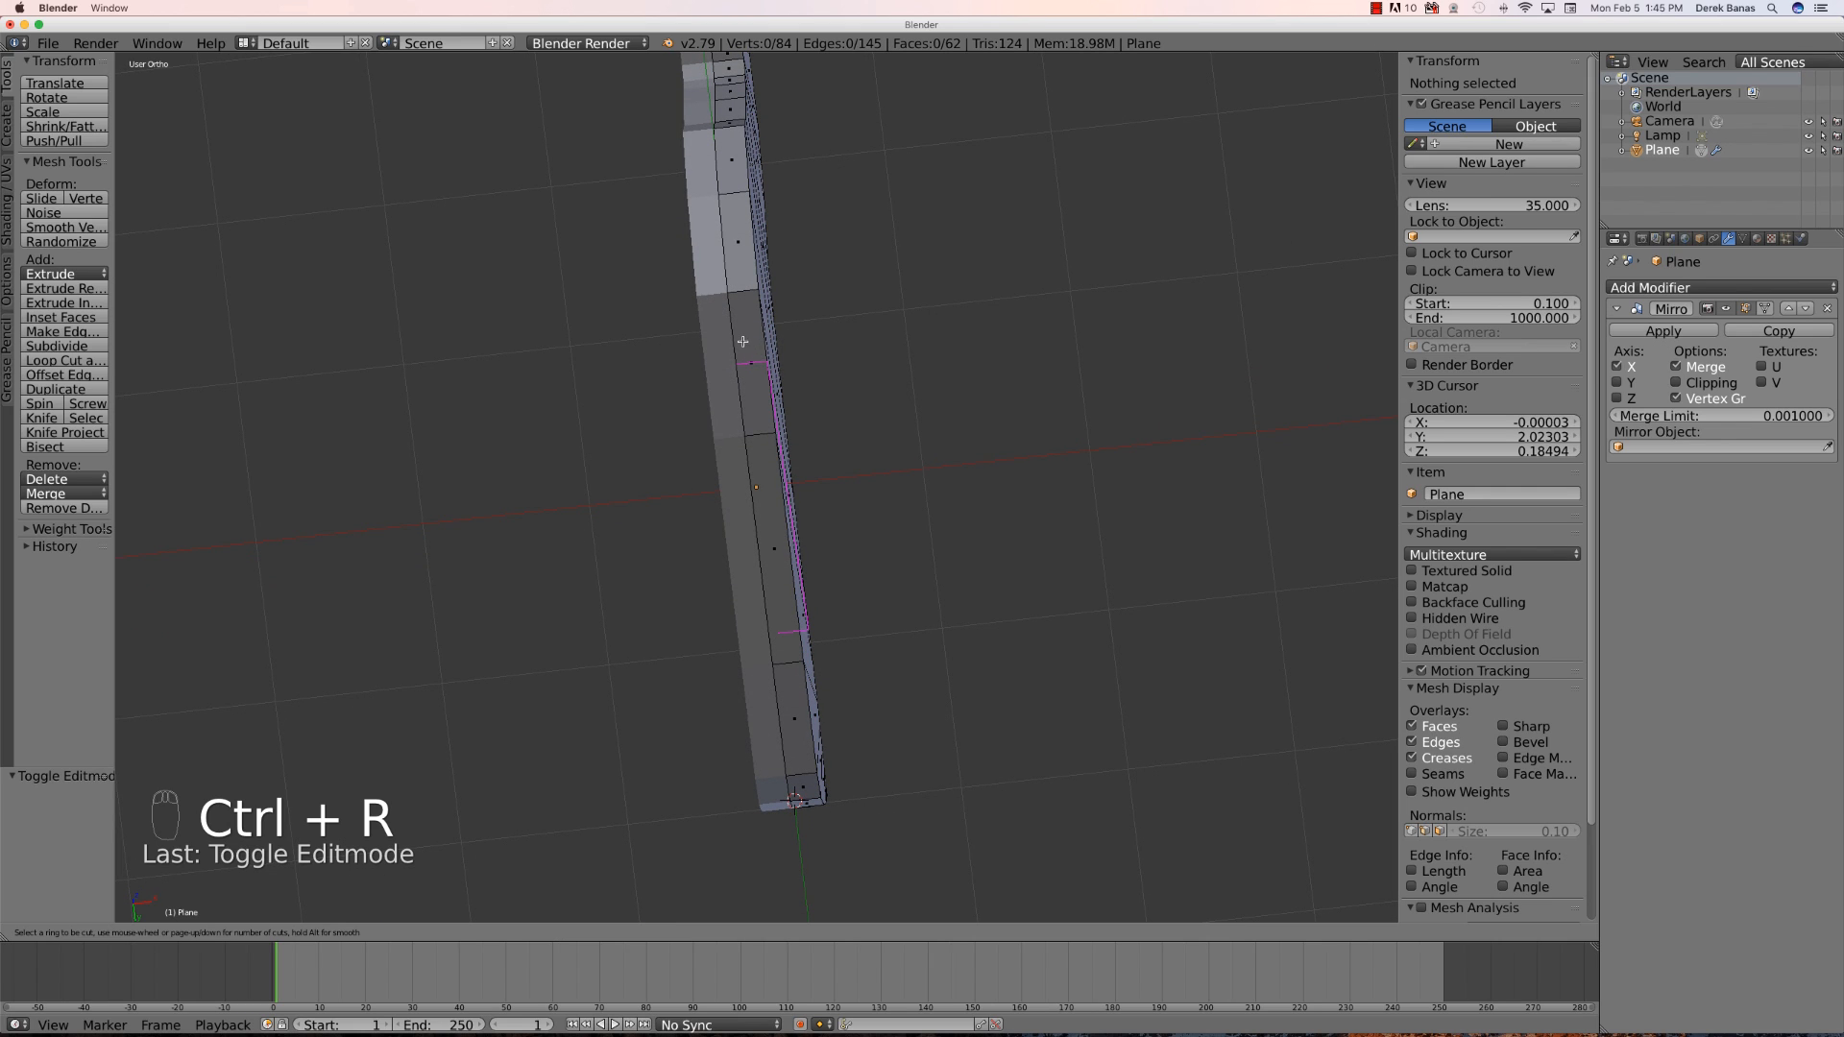
click(730, 292)
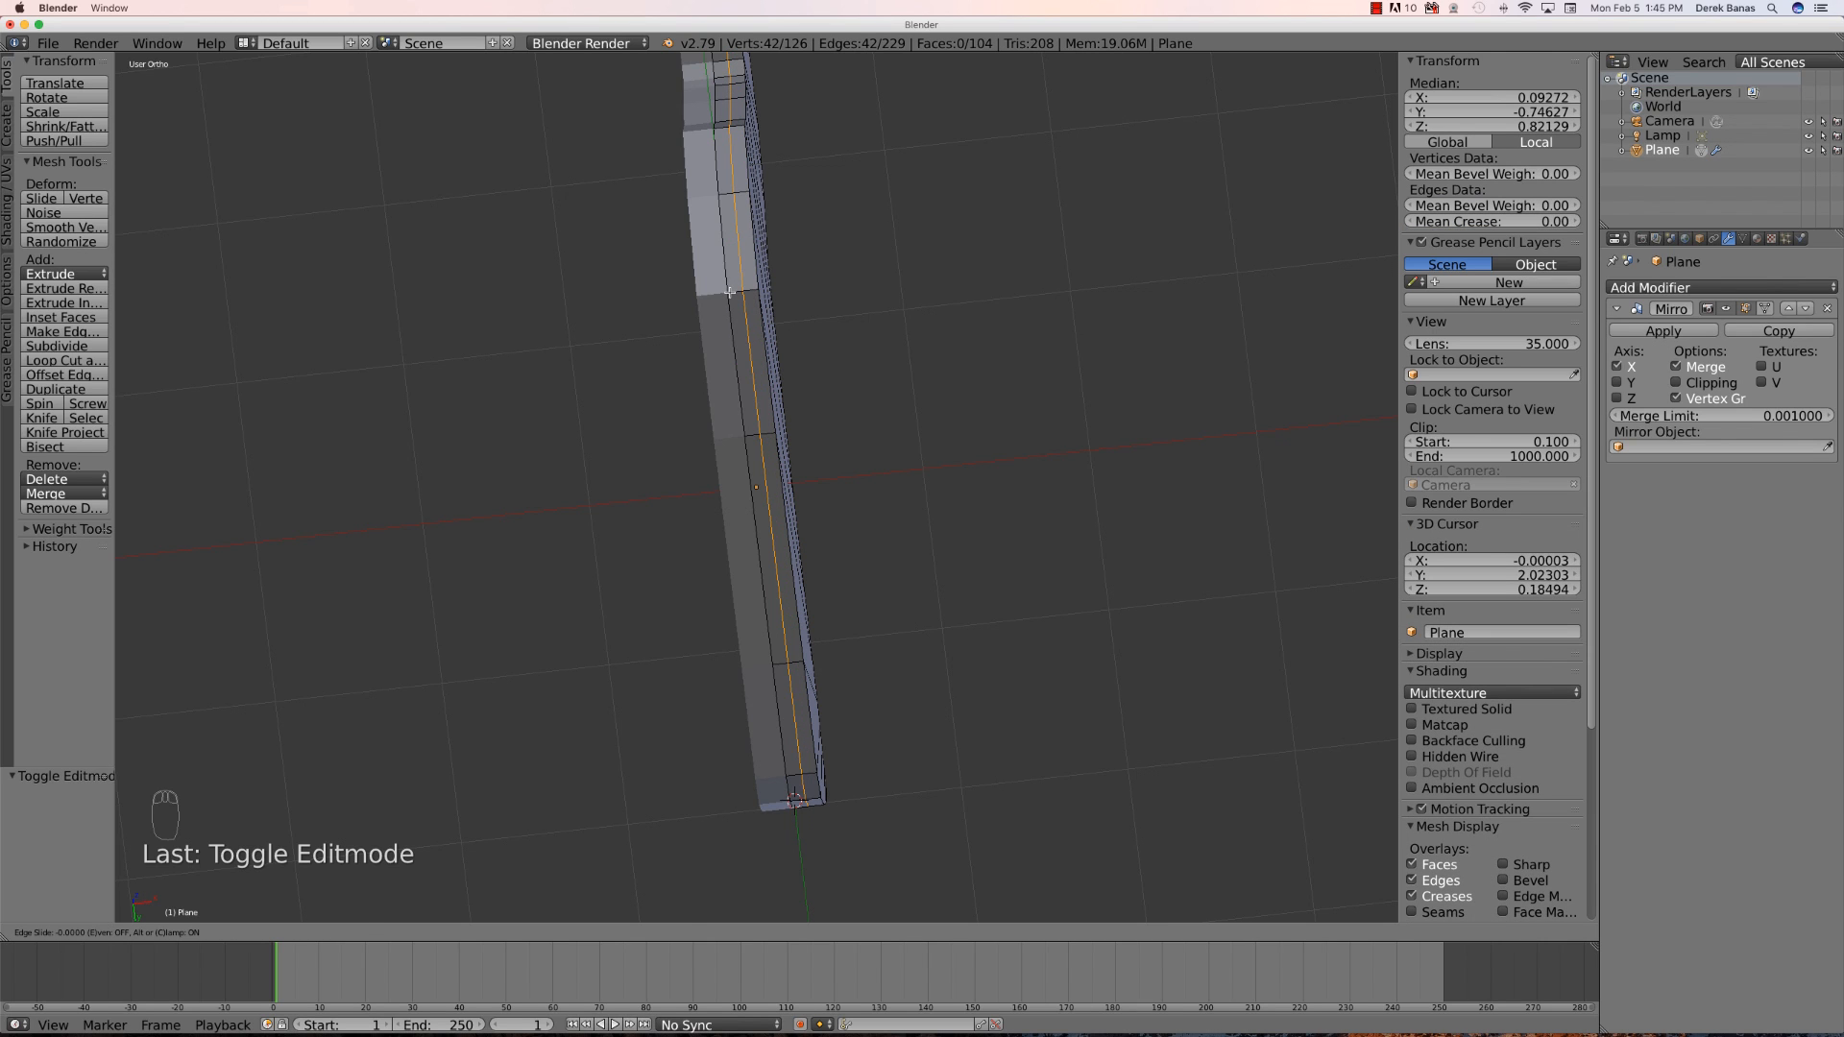
click(737, 371)
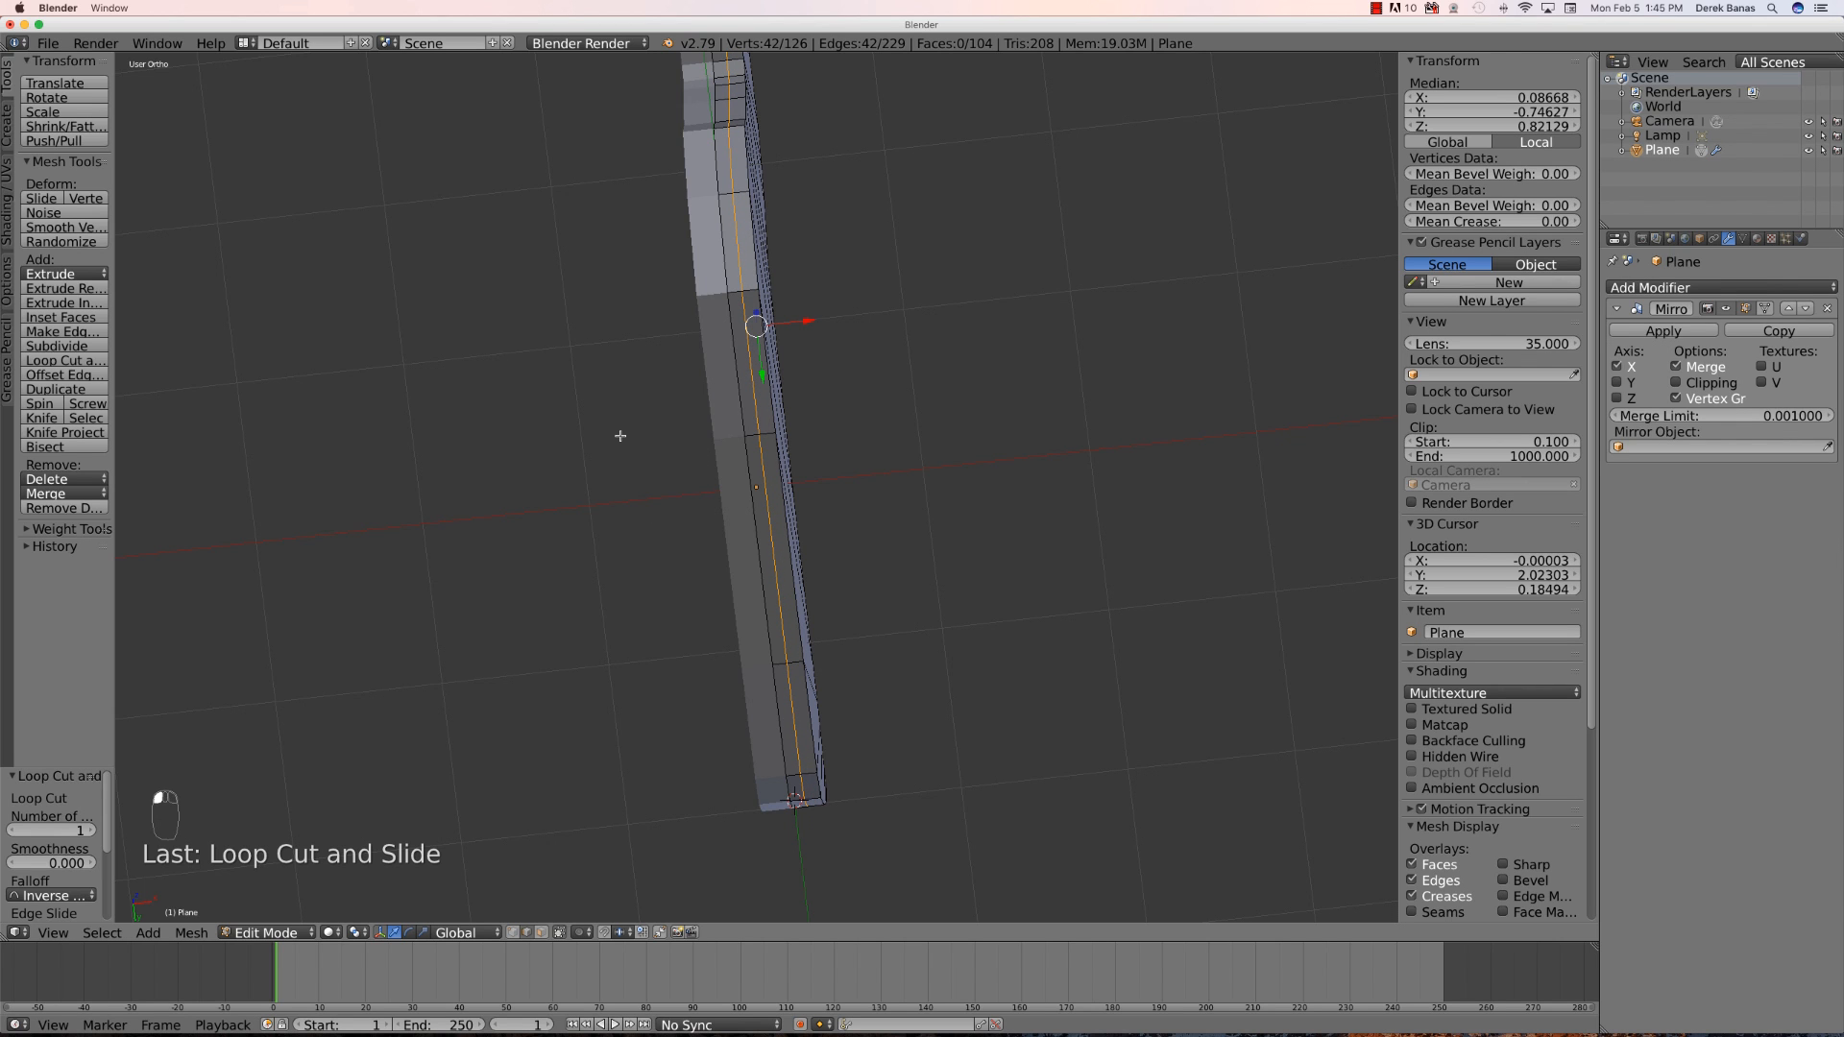
- Select the bottom chest edge and extrude it downward about 0.19 units to start the front leg
key(KP_3)
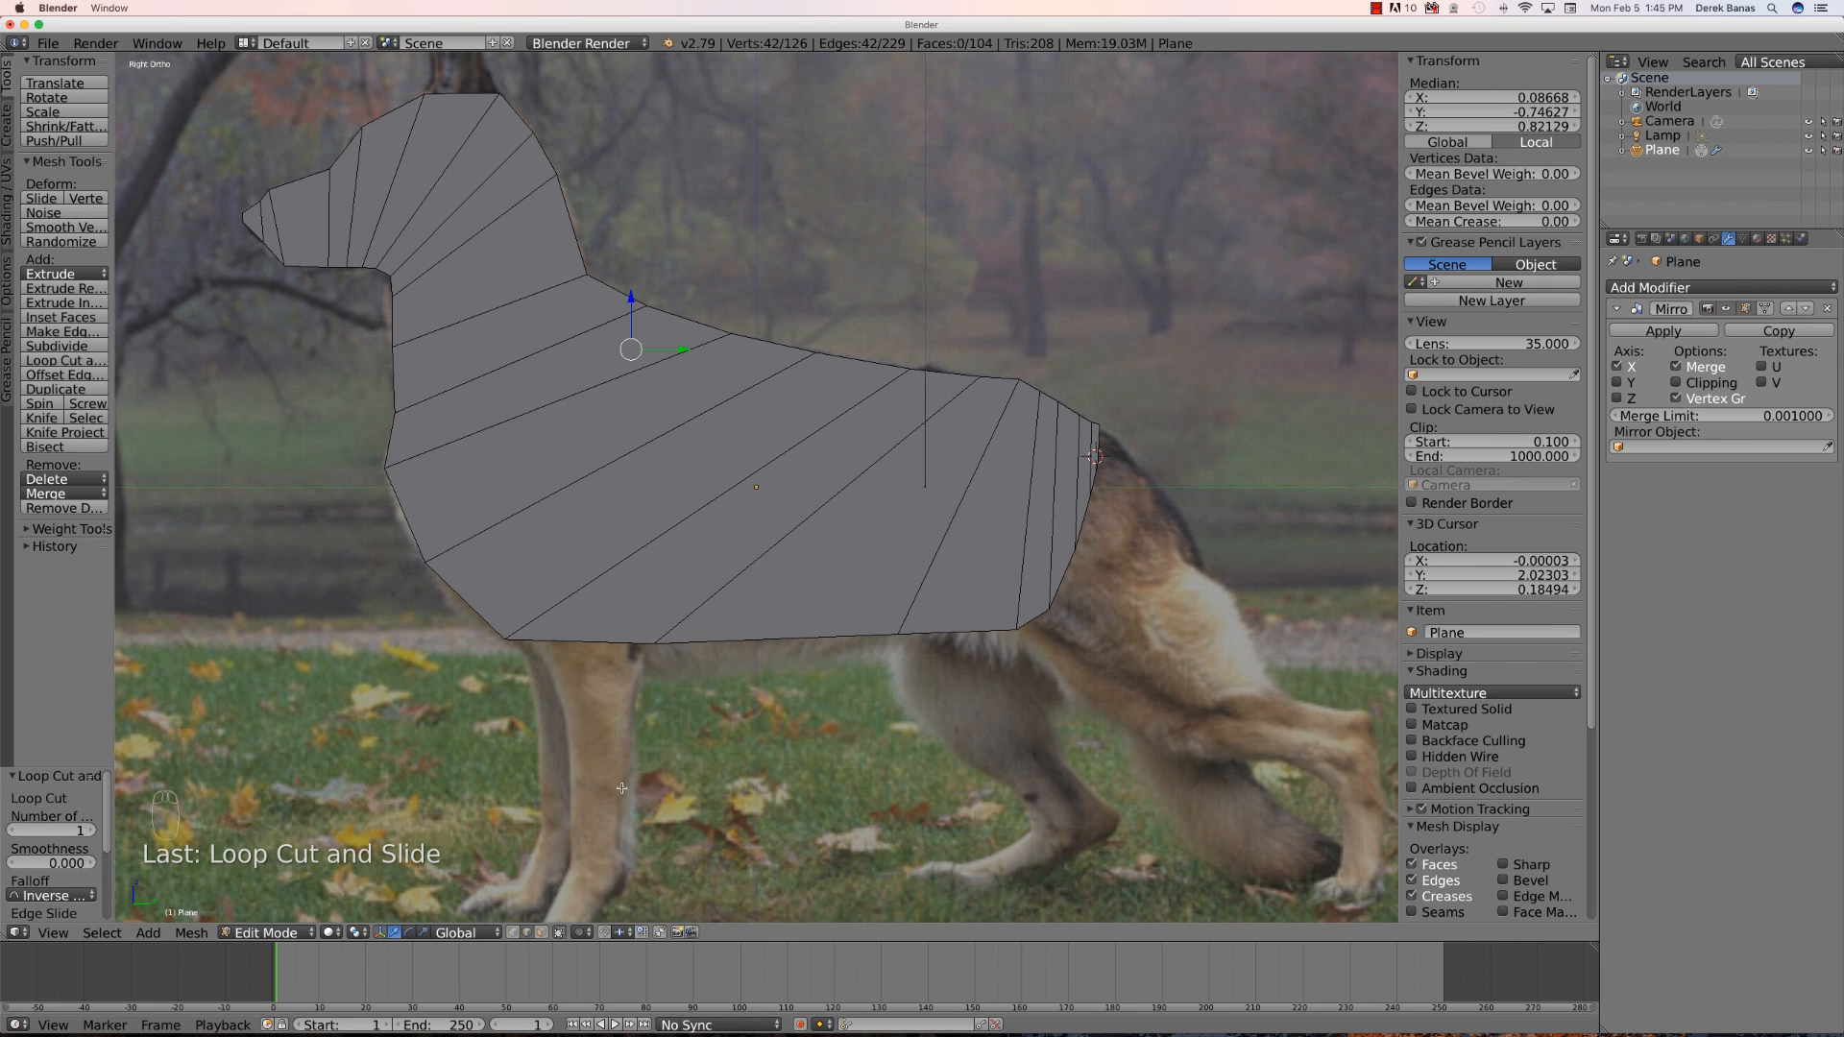
middle_drag(654, 763, 575, 843)
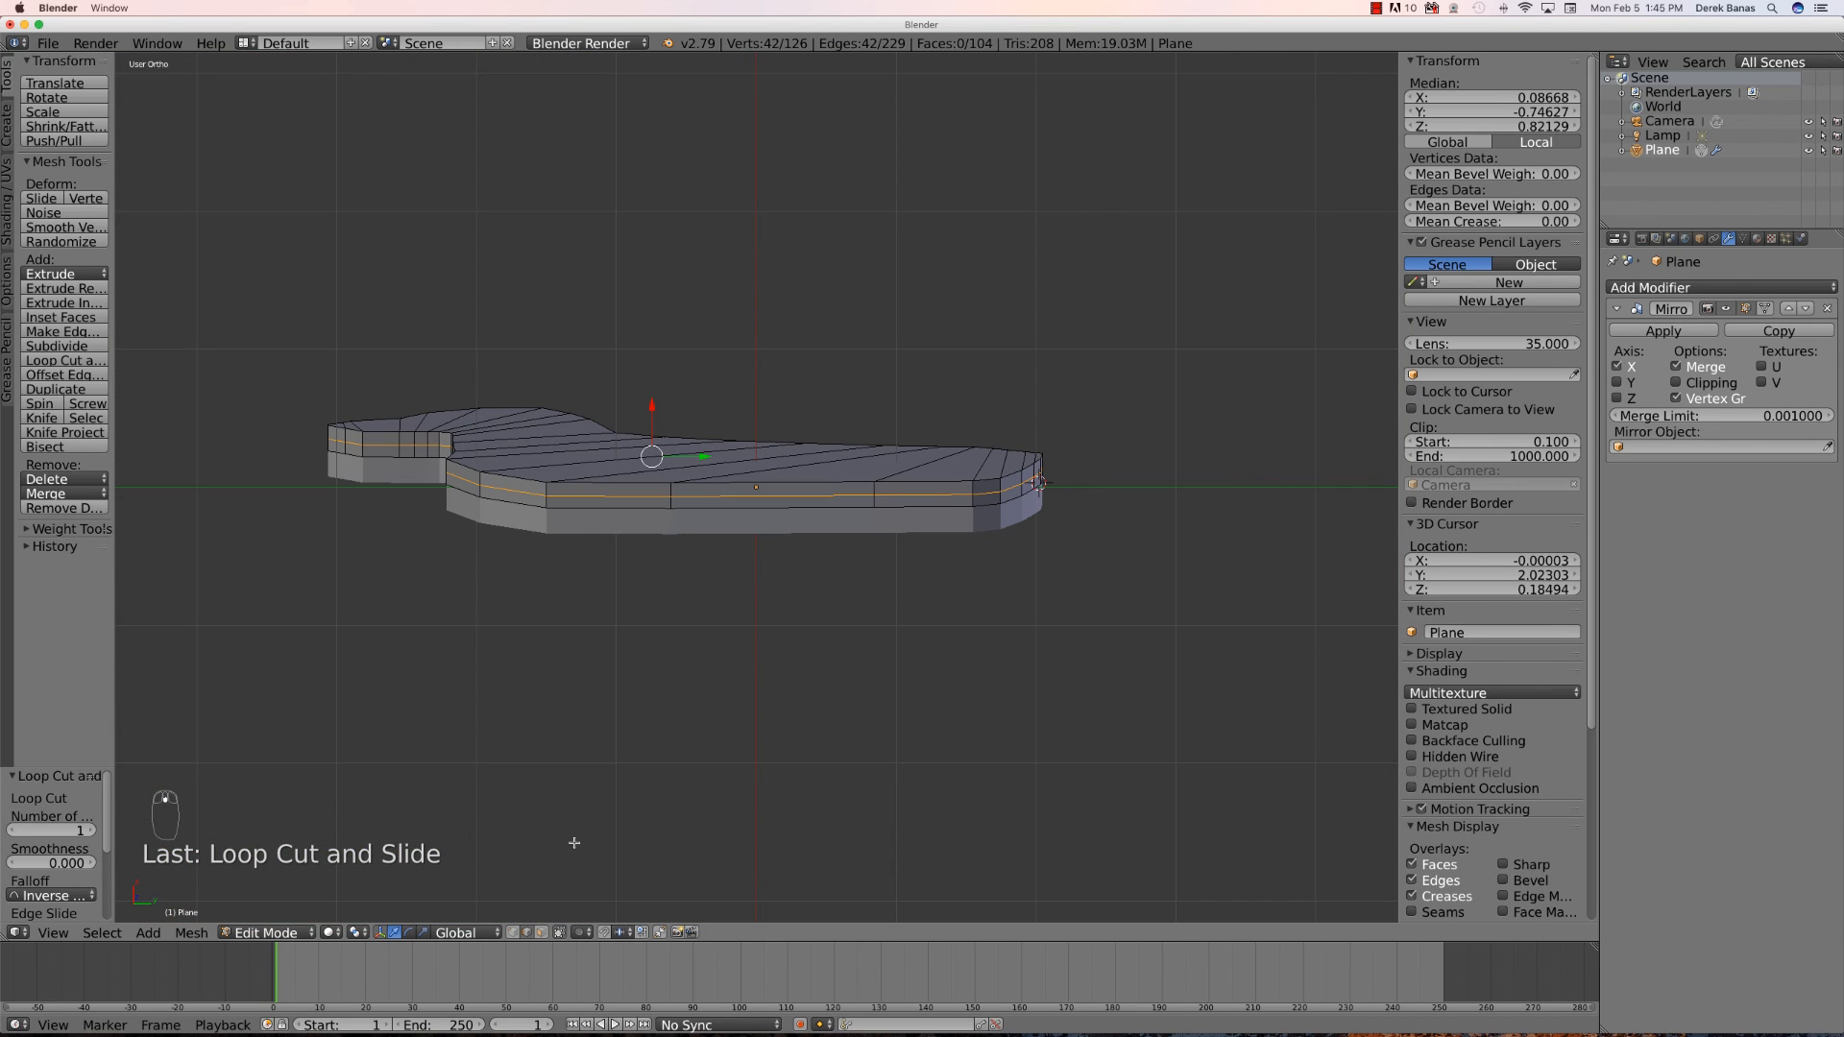
click(542, 933)
right_click(585, 491)
middle_drag(609, 637, 609, 679)
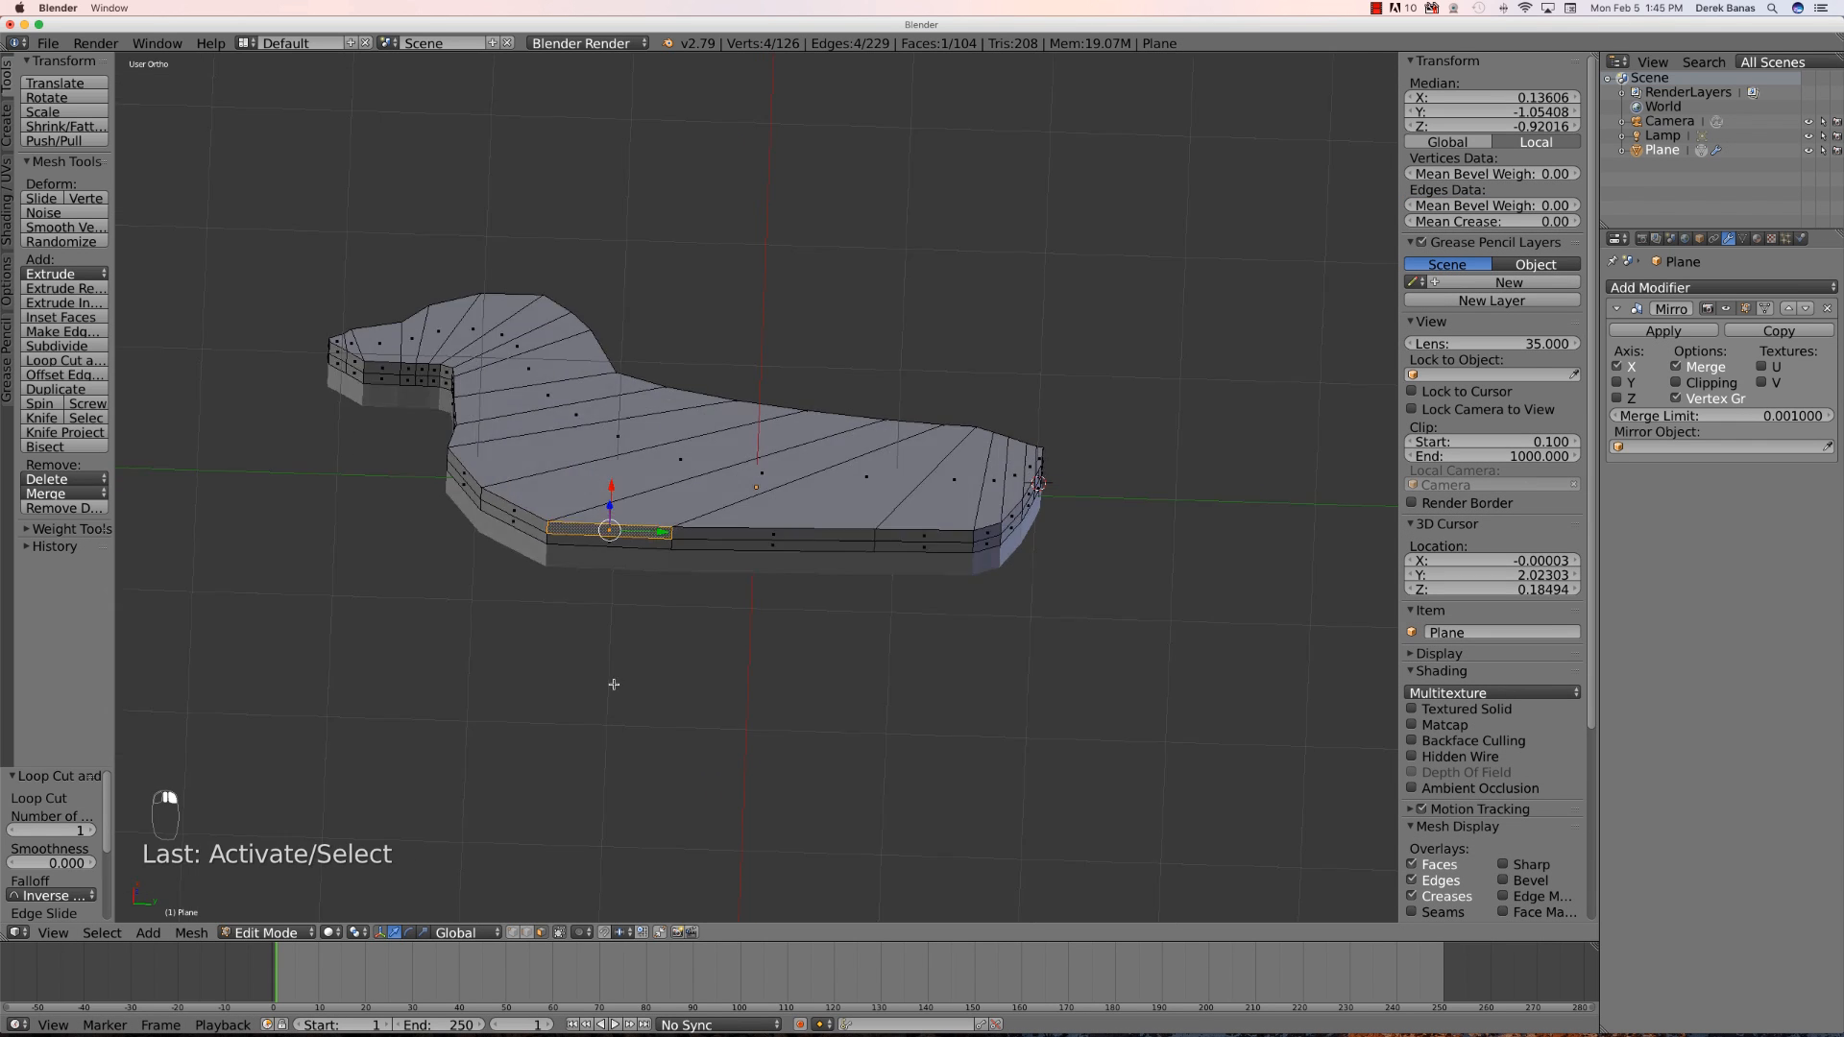
key(KP_3)
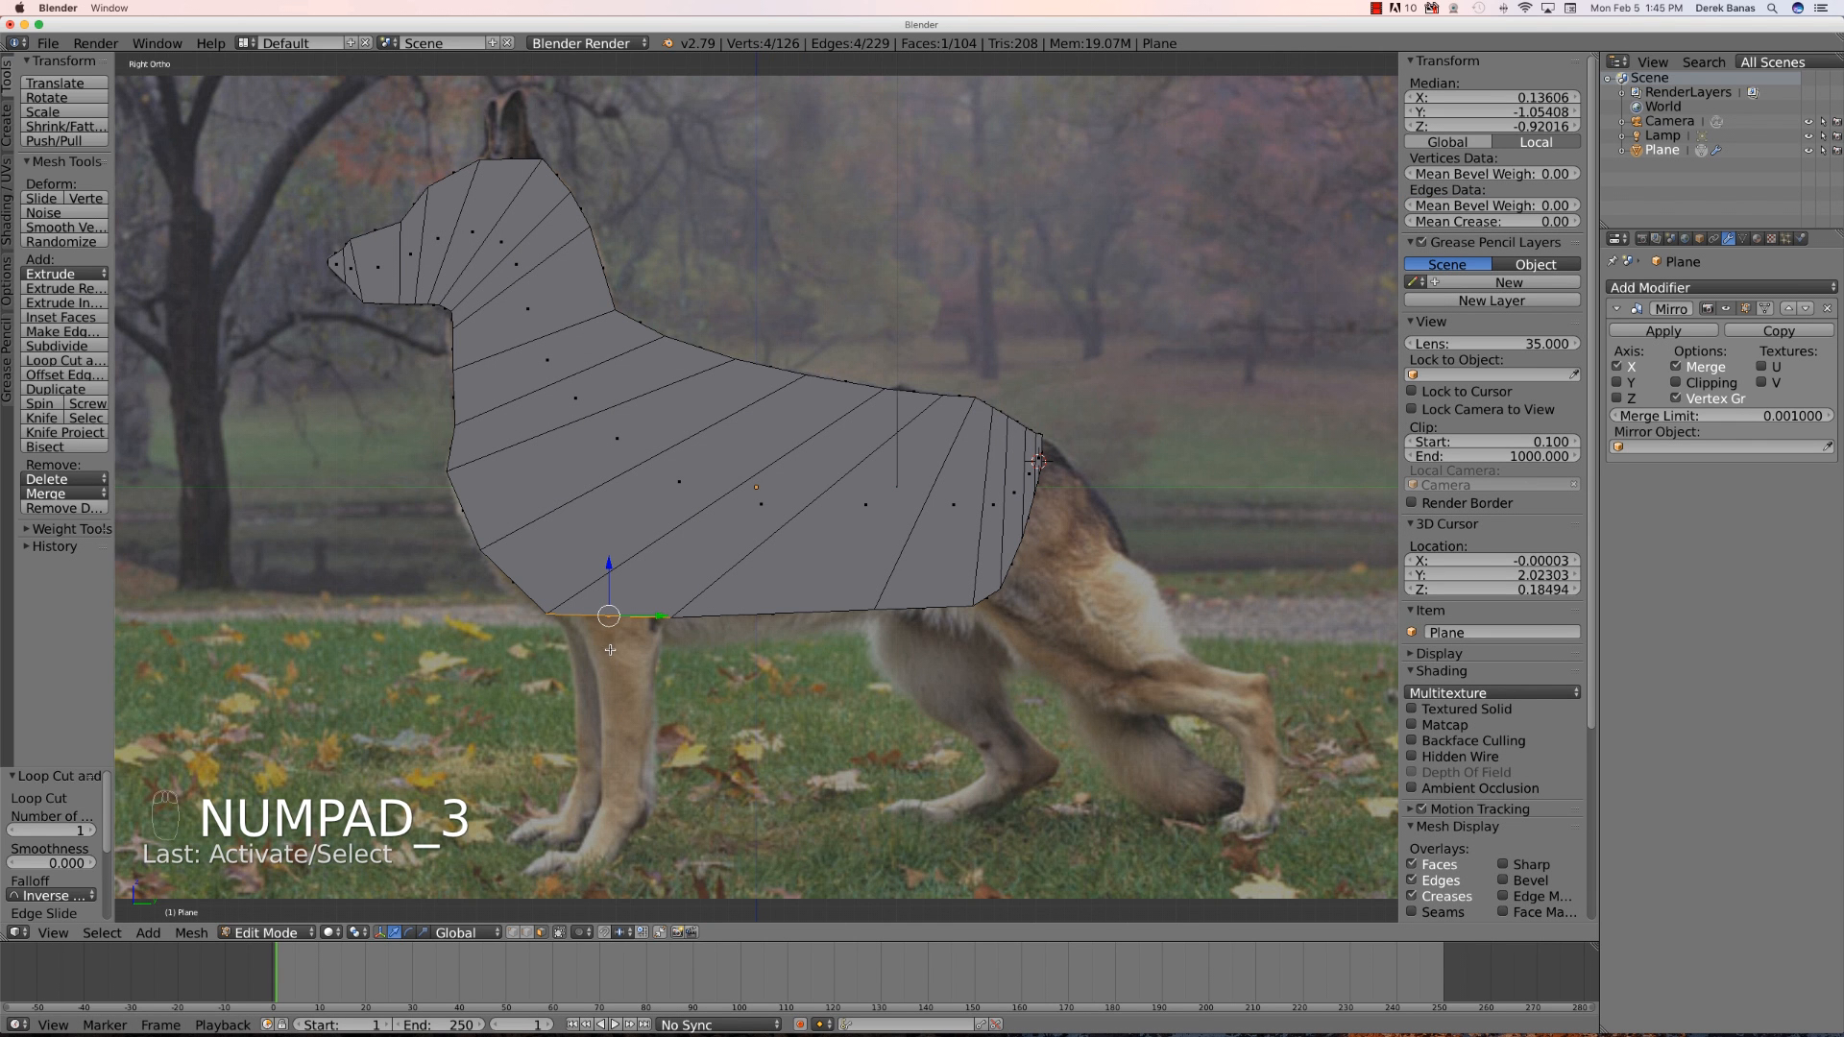
key(e)
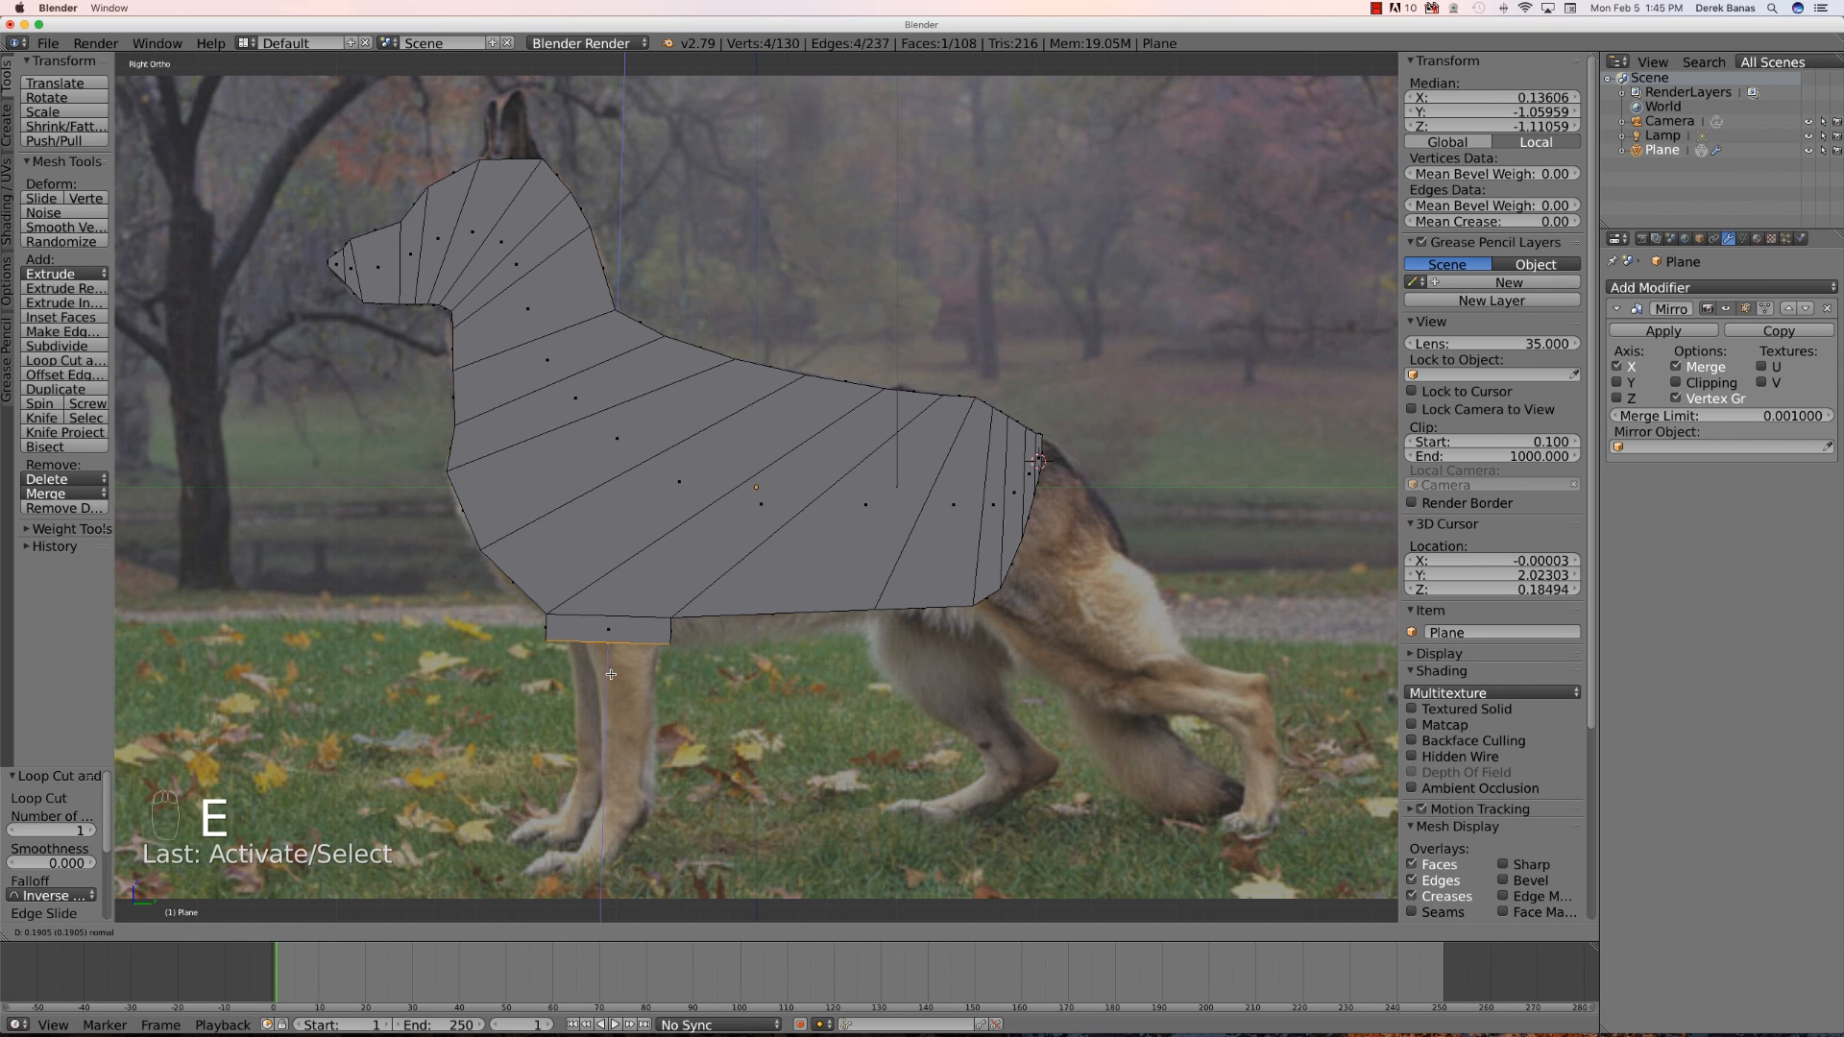
click(611, 674)
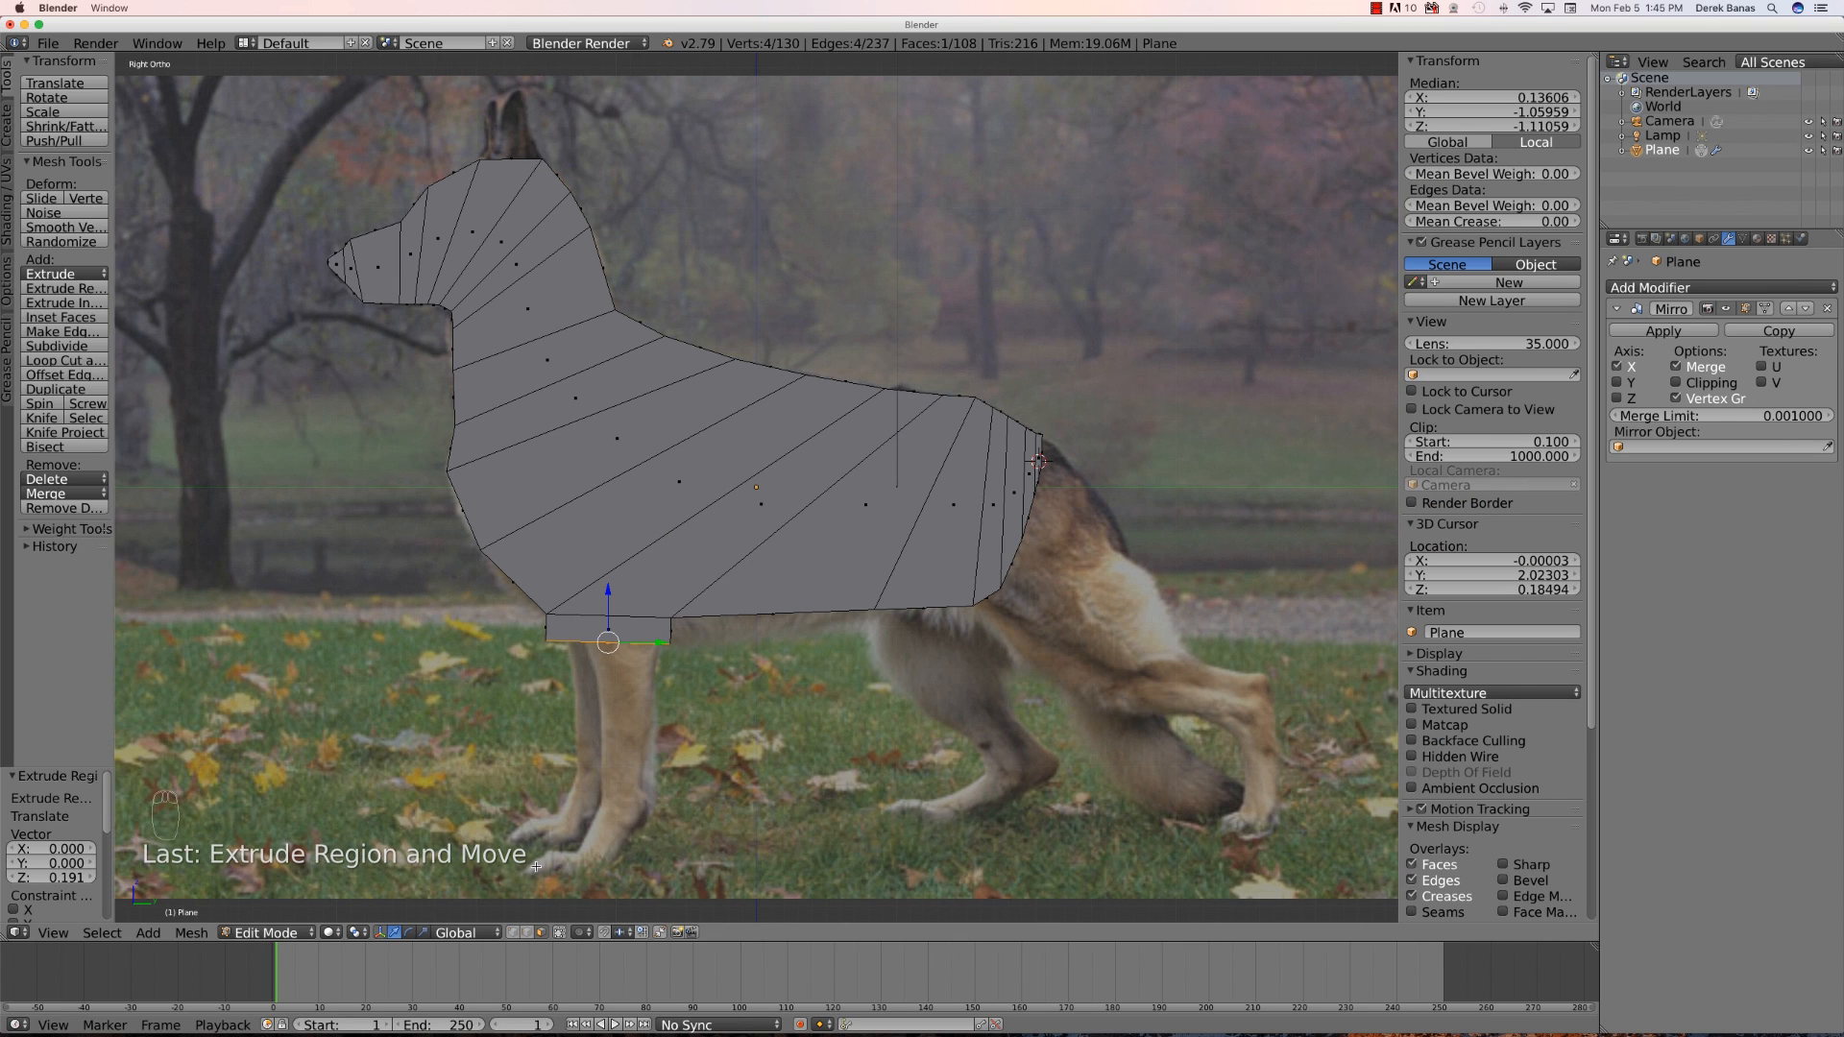
- Box-select the new leg's lower front vertex and move it inward along the leg outline
click(516, 933)
key(a)
key(b)
drag(527, 631, 552, 651)
key(g)
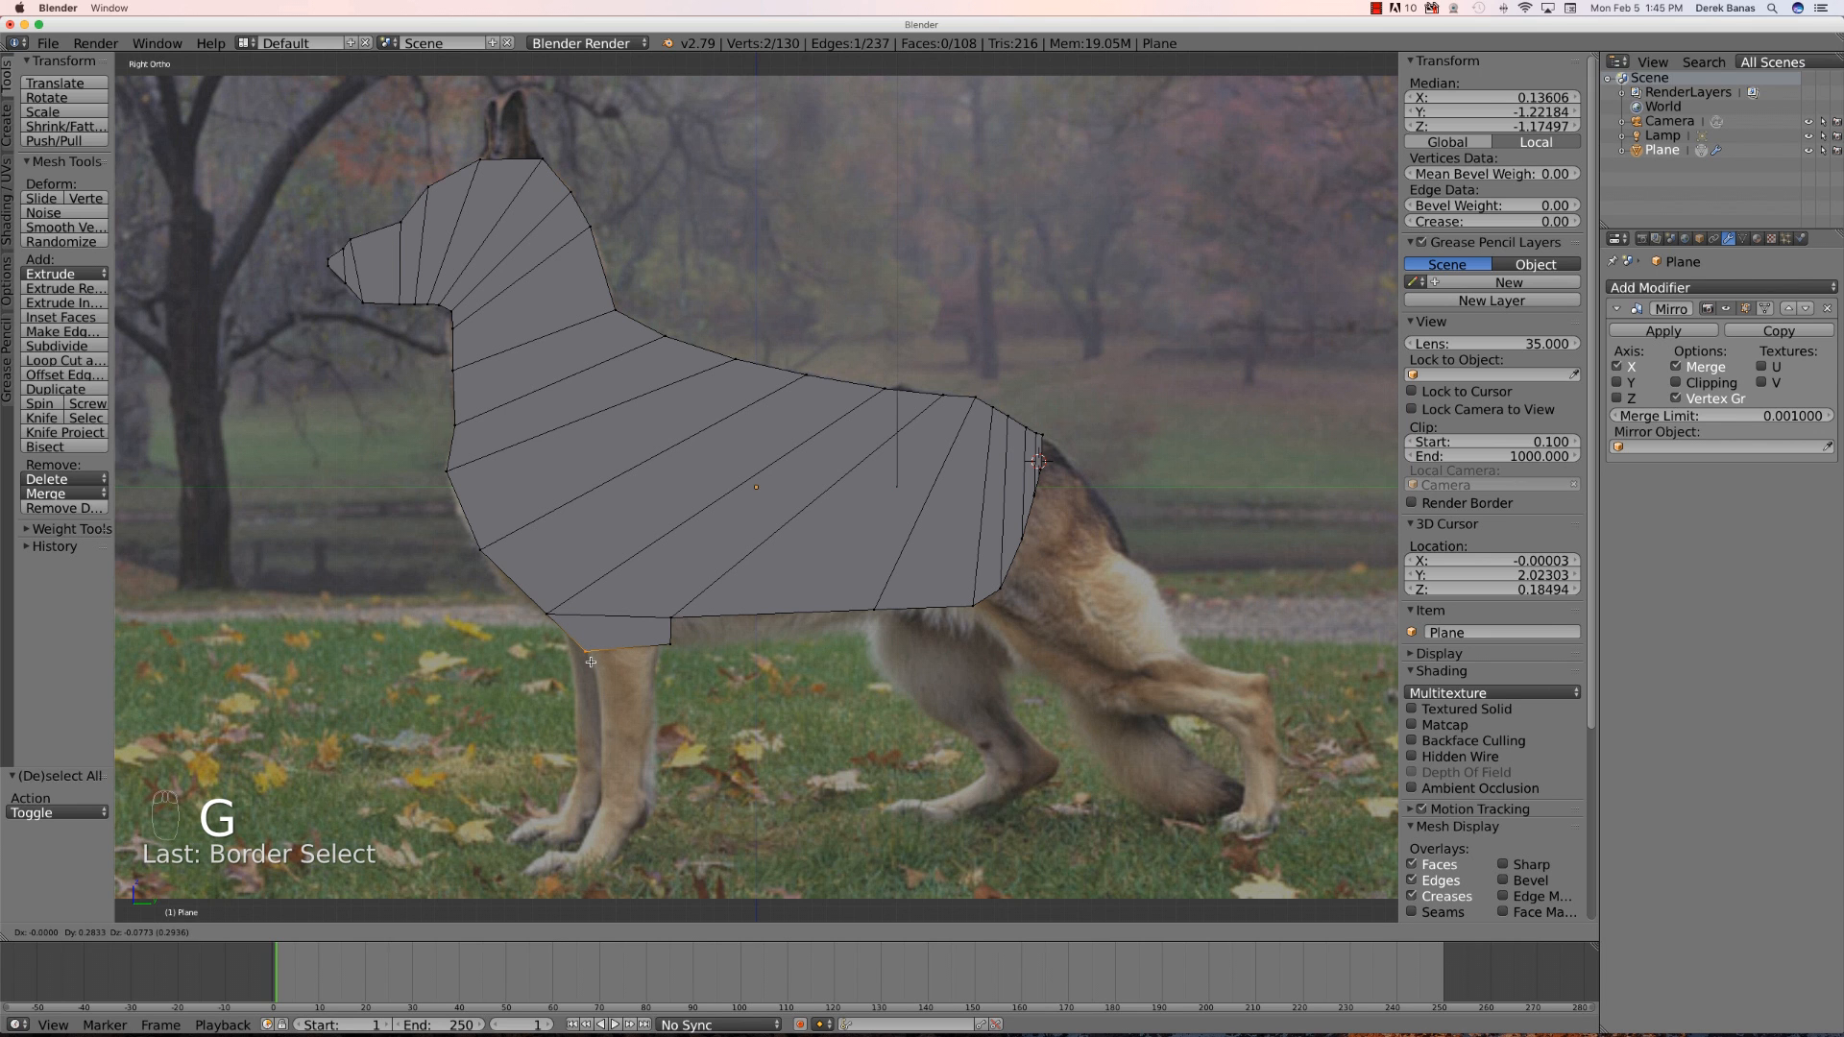
click(590, 662)
- Box-select the leg's lower rear vertex and move it inward to narrow the leg top
key(a)
key(b)
drag(684, 605, 653, 657)
key(g)
click(635, 653)
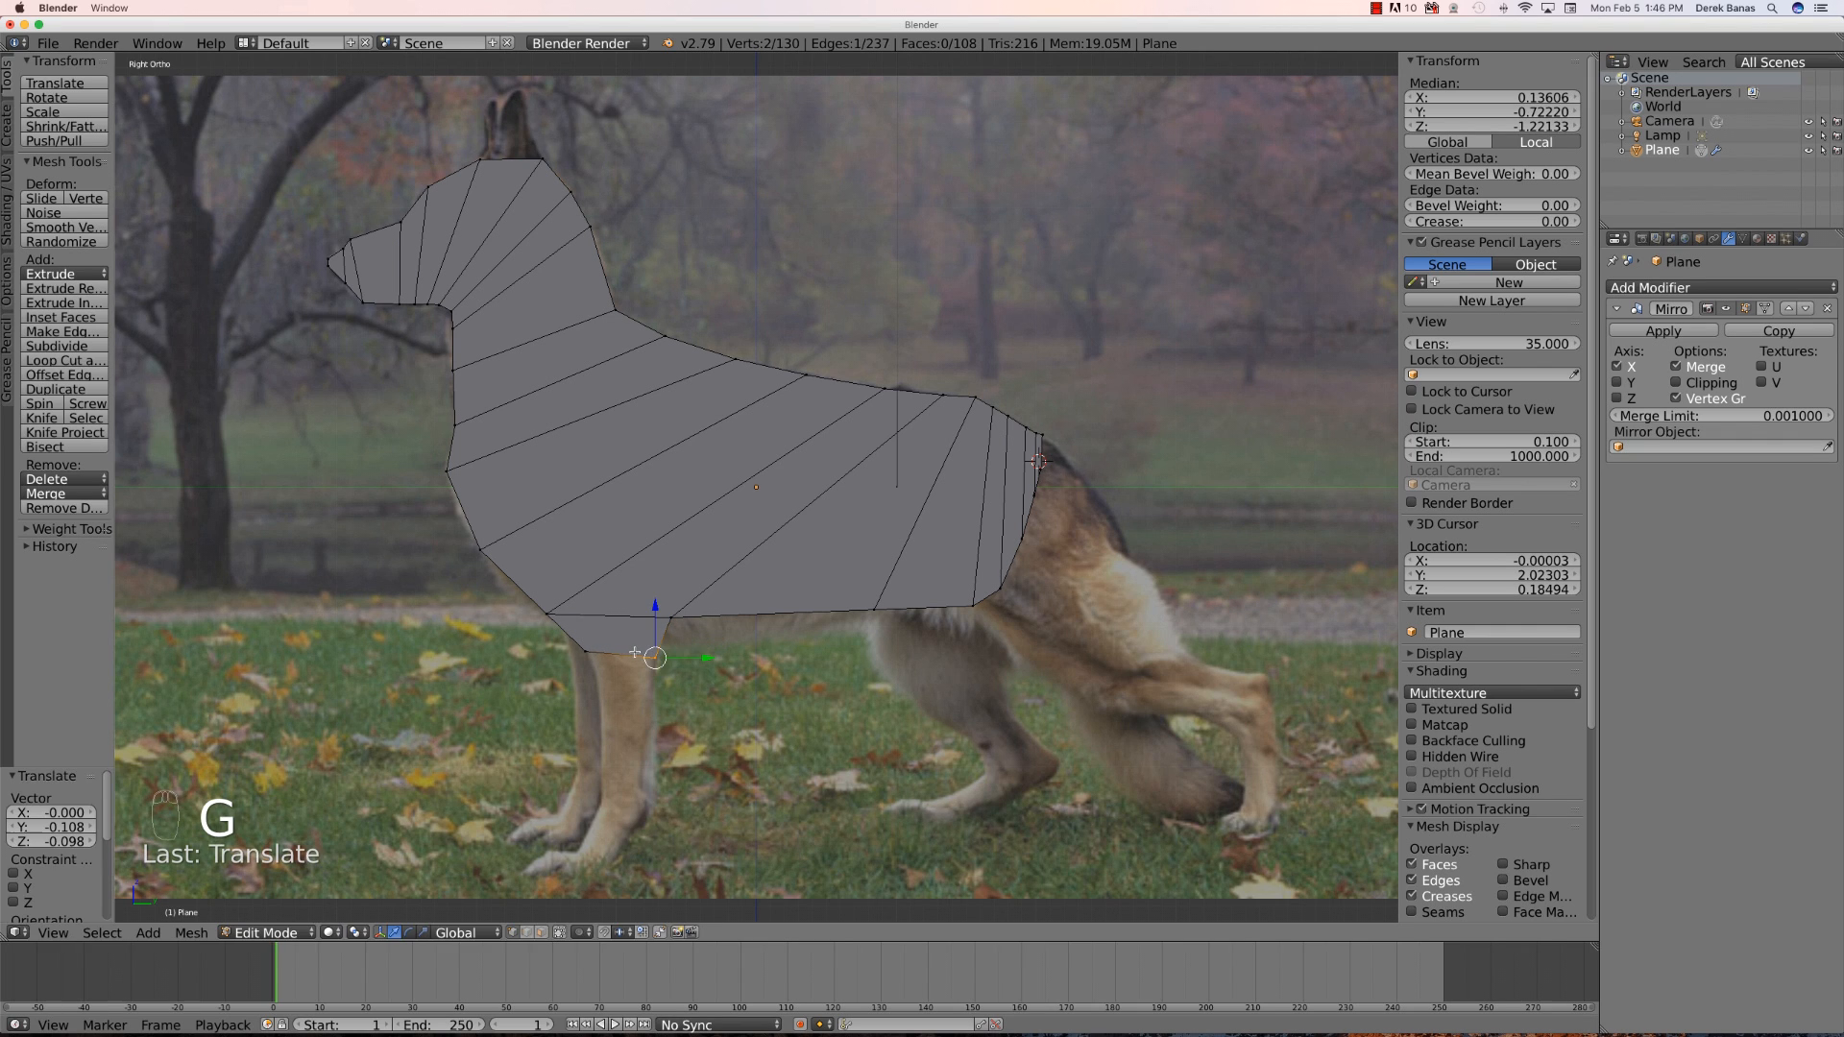
- Select the front leg's bottom edge and extrude it down about 0.52 units to lengthen the leg
middle_drag(606, 727, 625, 618)
key(KP_3)
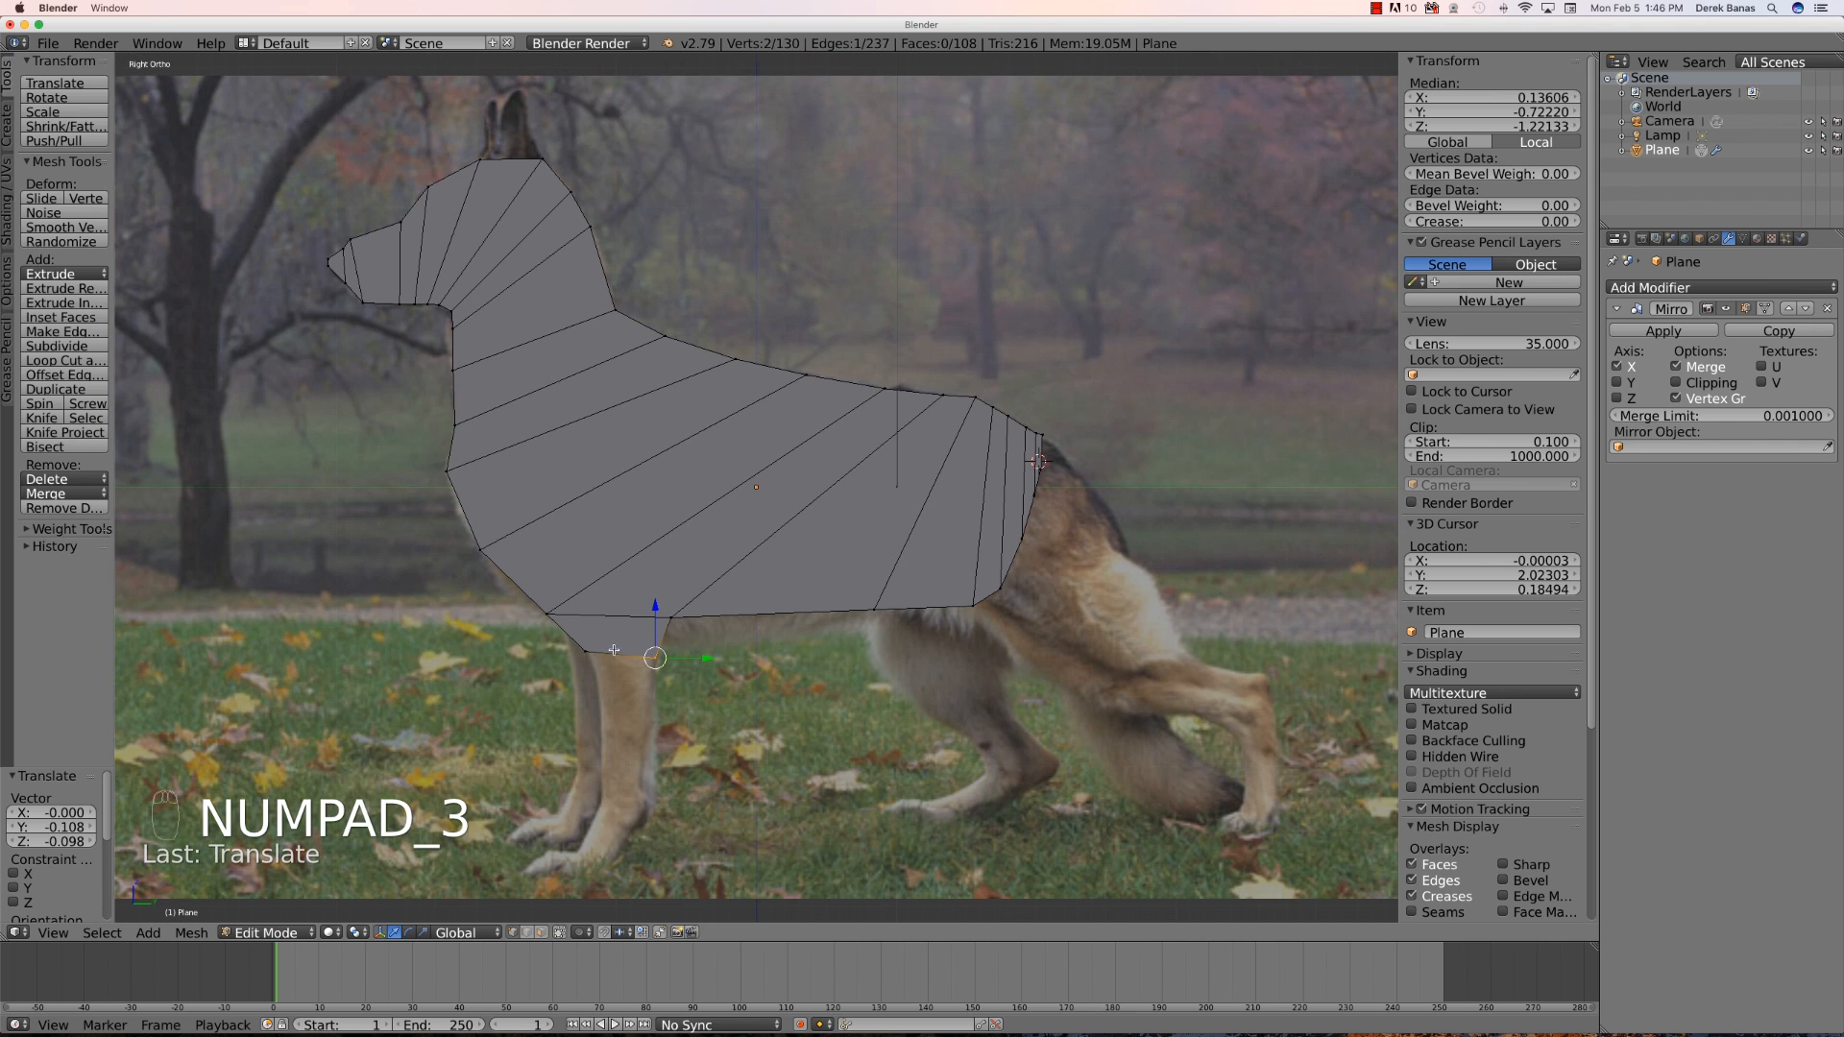
key(a)
key(a)
key(b)
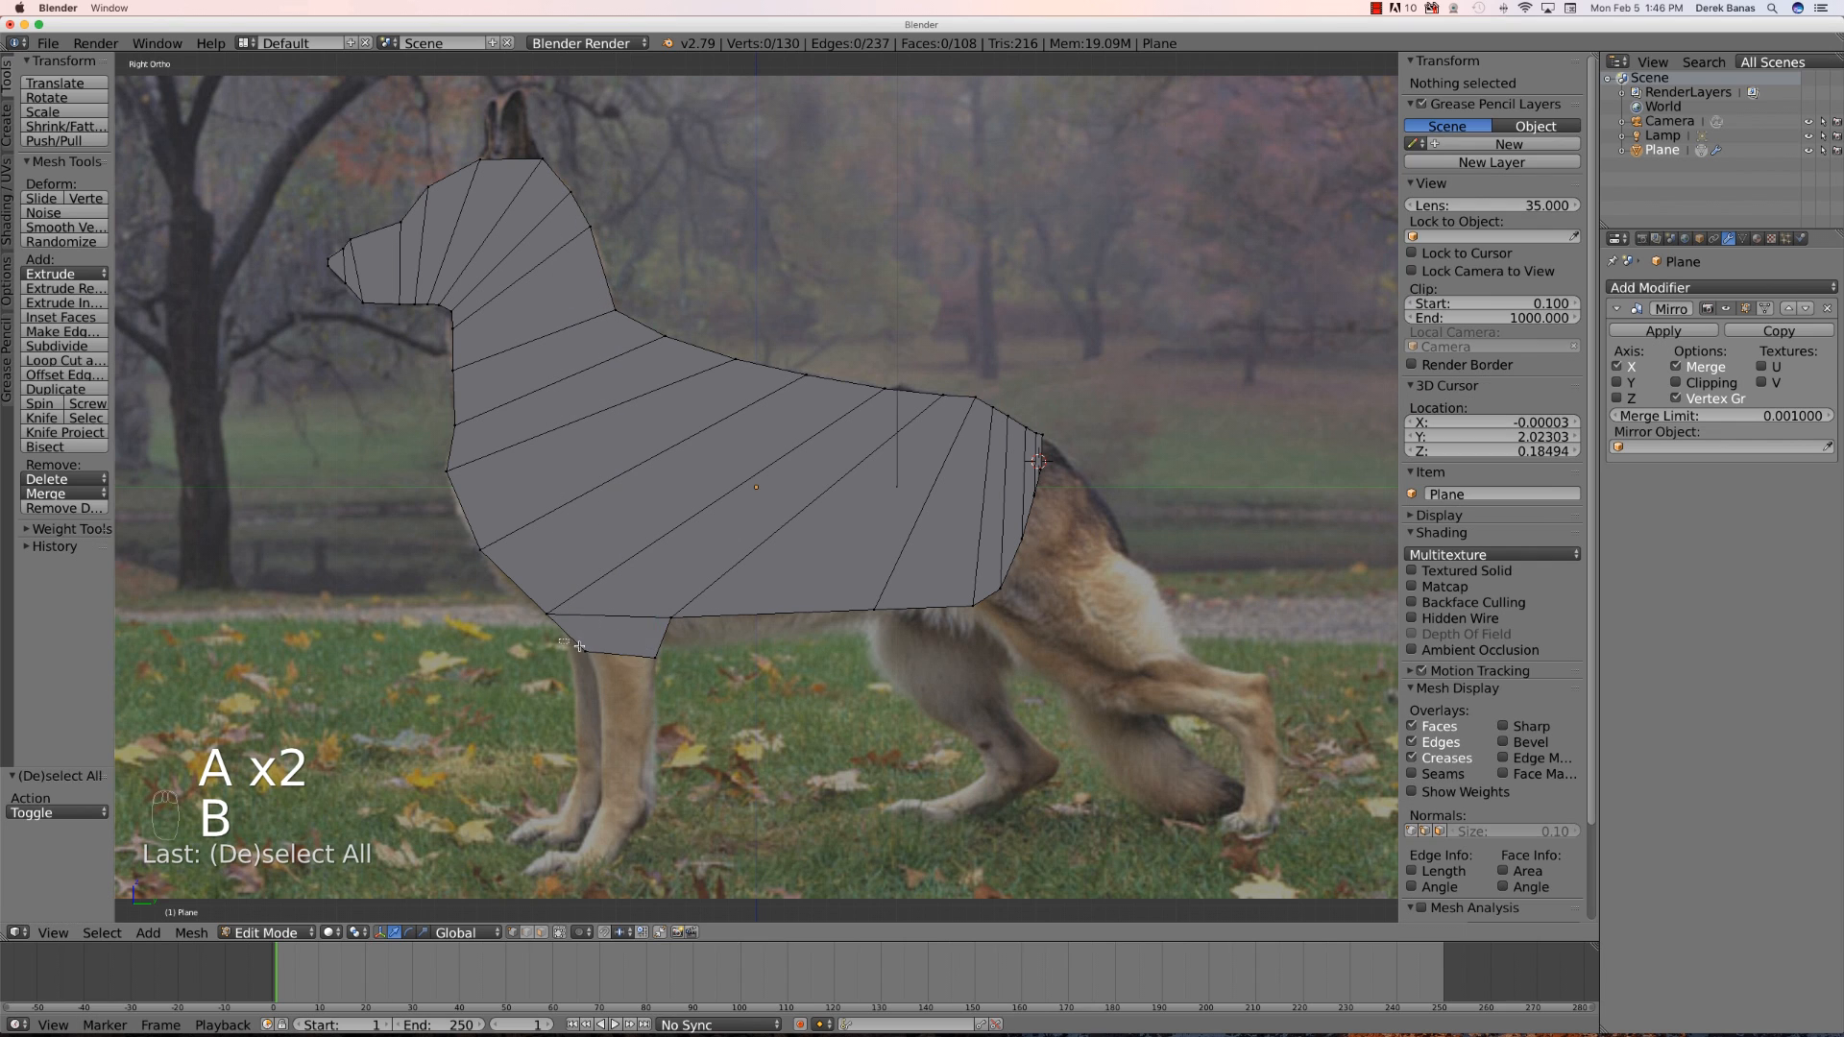
drag(533, 600, 687, 678)
key(e)
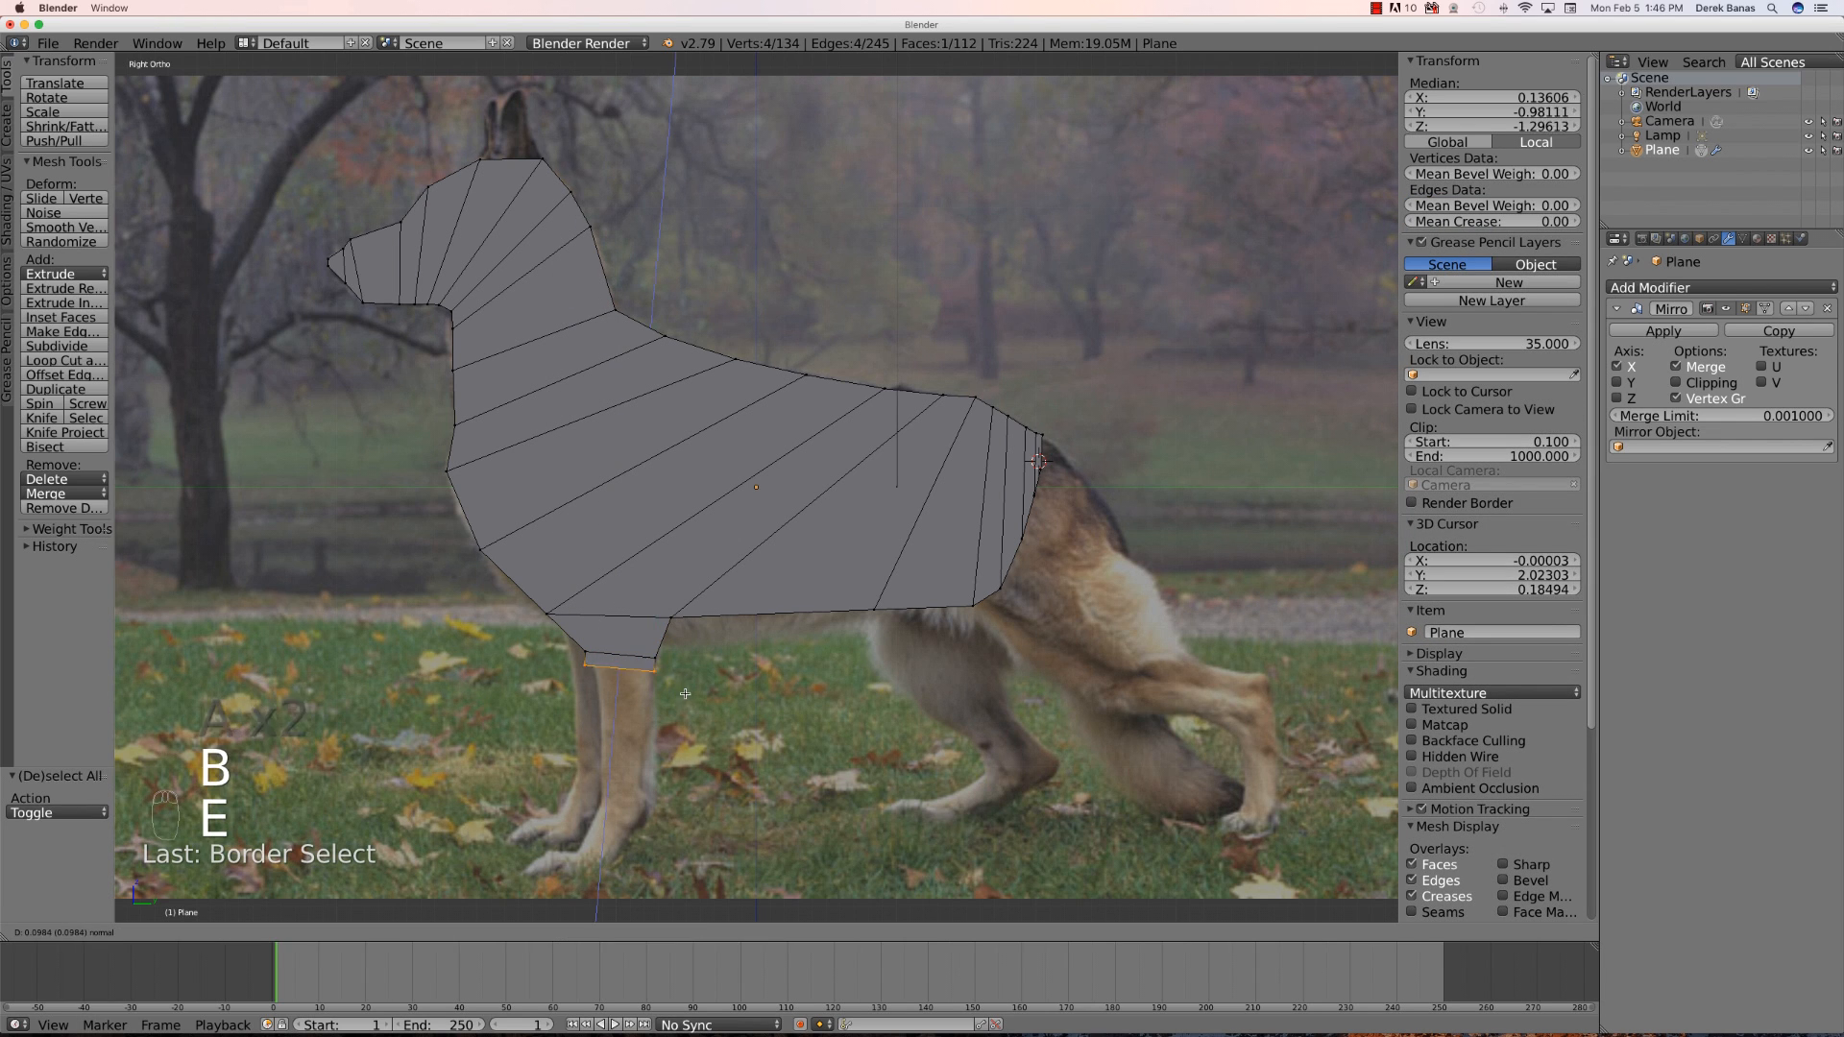
click(681, 752)
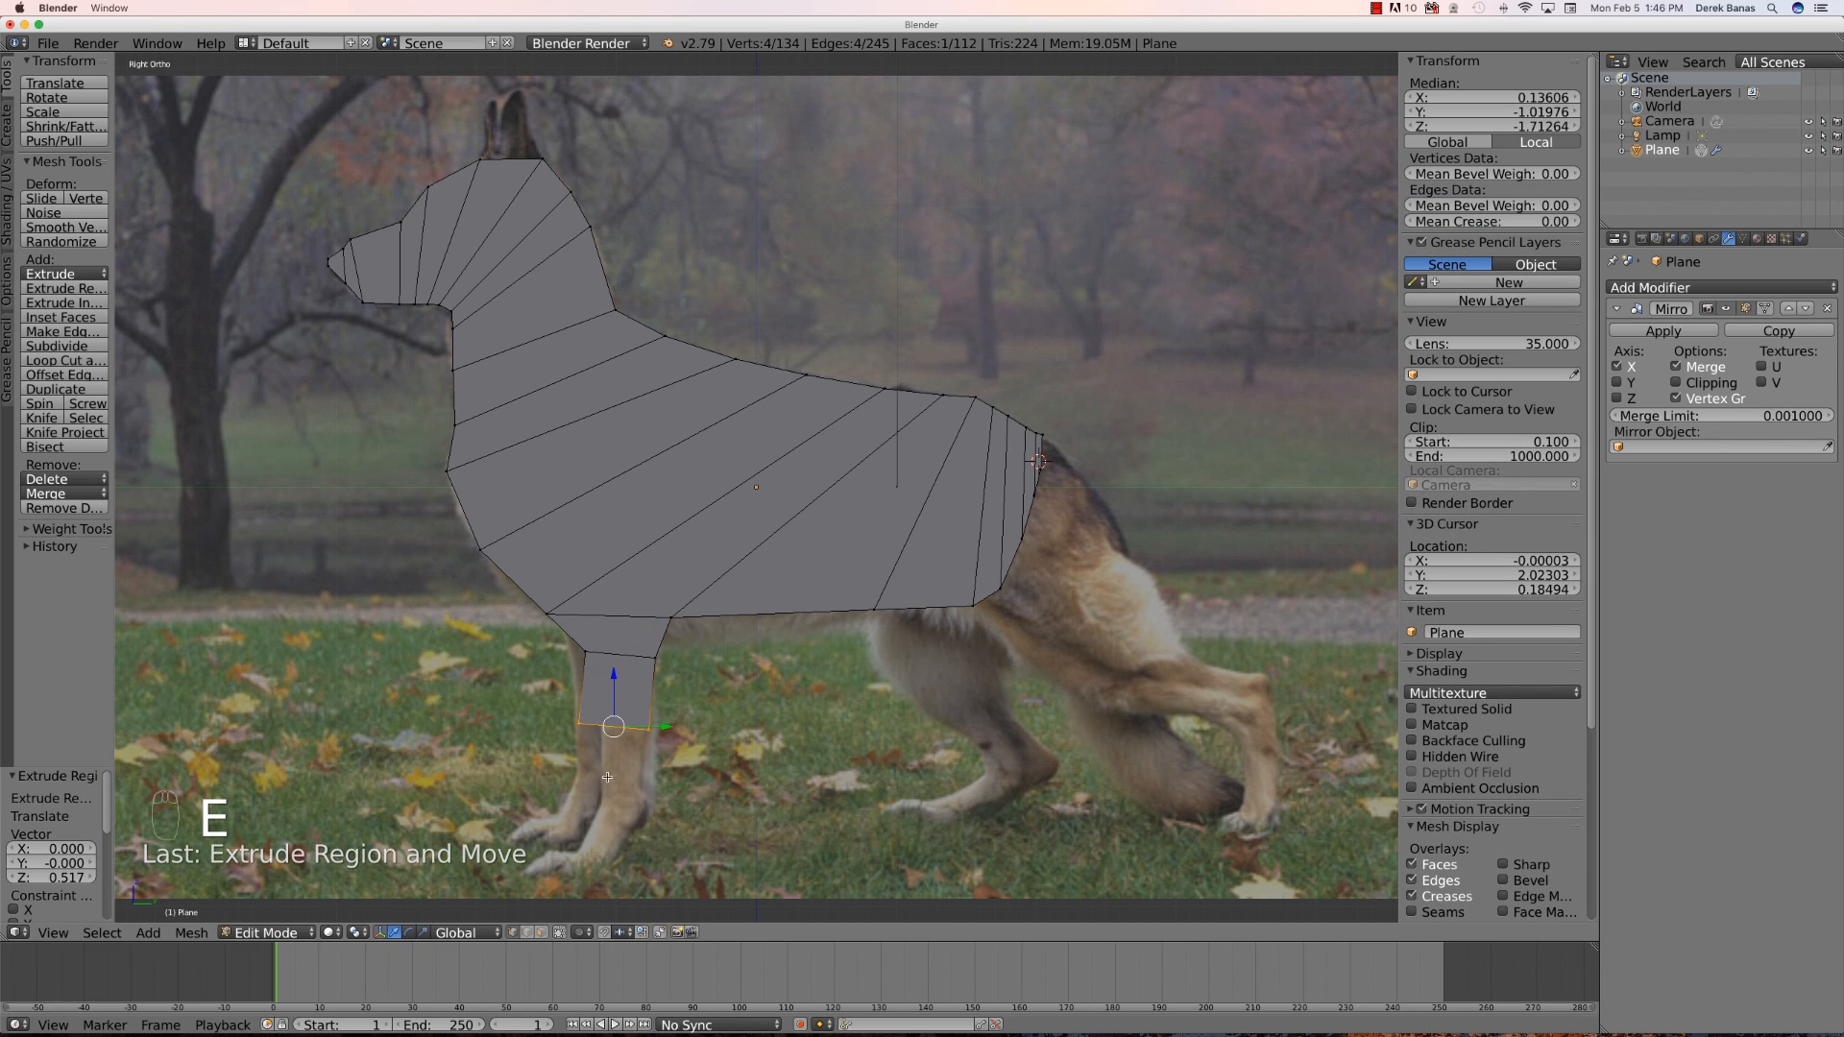
- Move the leg's new lower front vertex inward to follow the leg outline
key(a)
key(b)
drag(547, 706, 589, 739)
key(g)
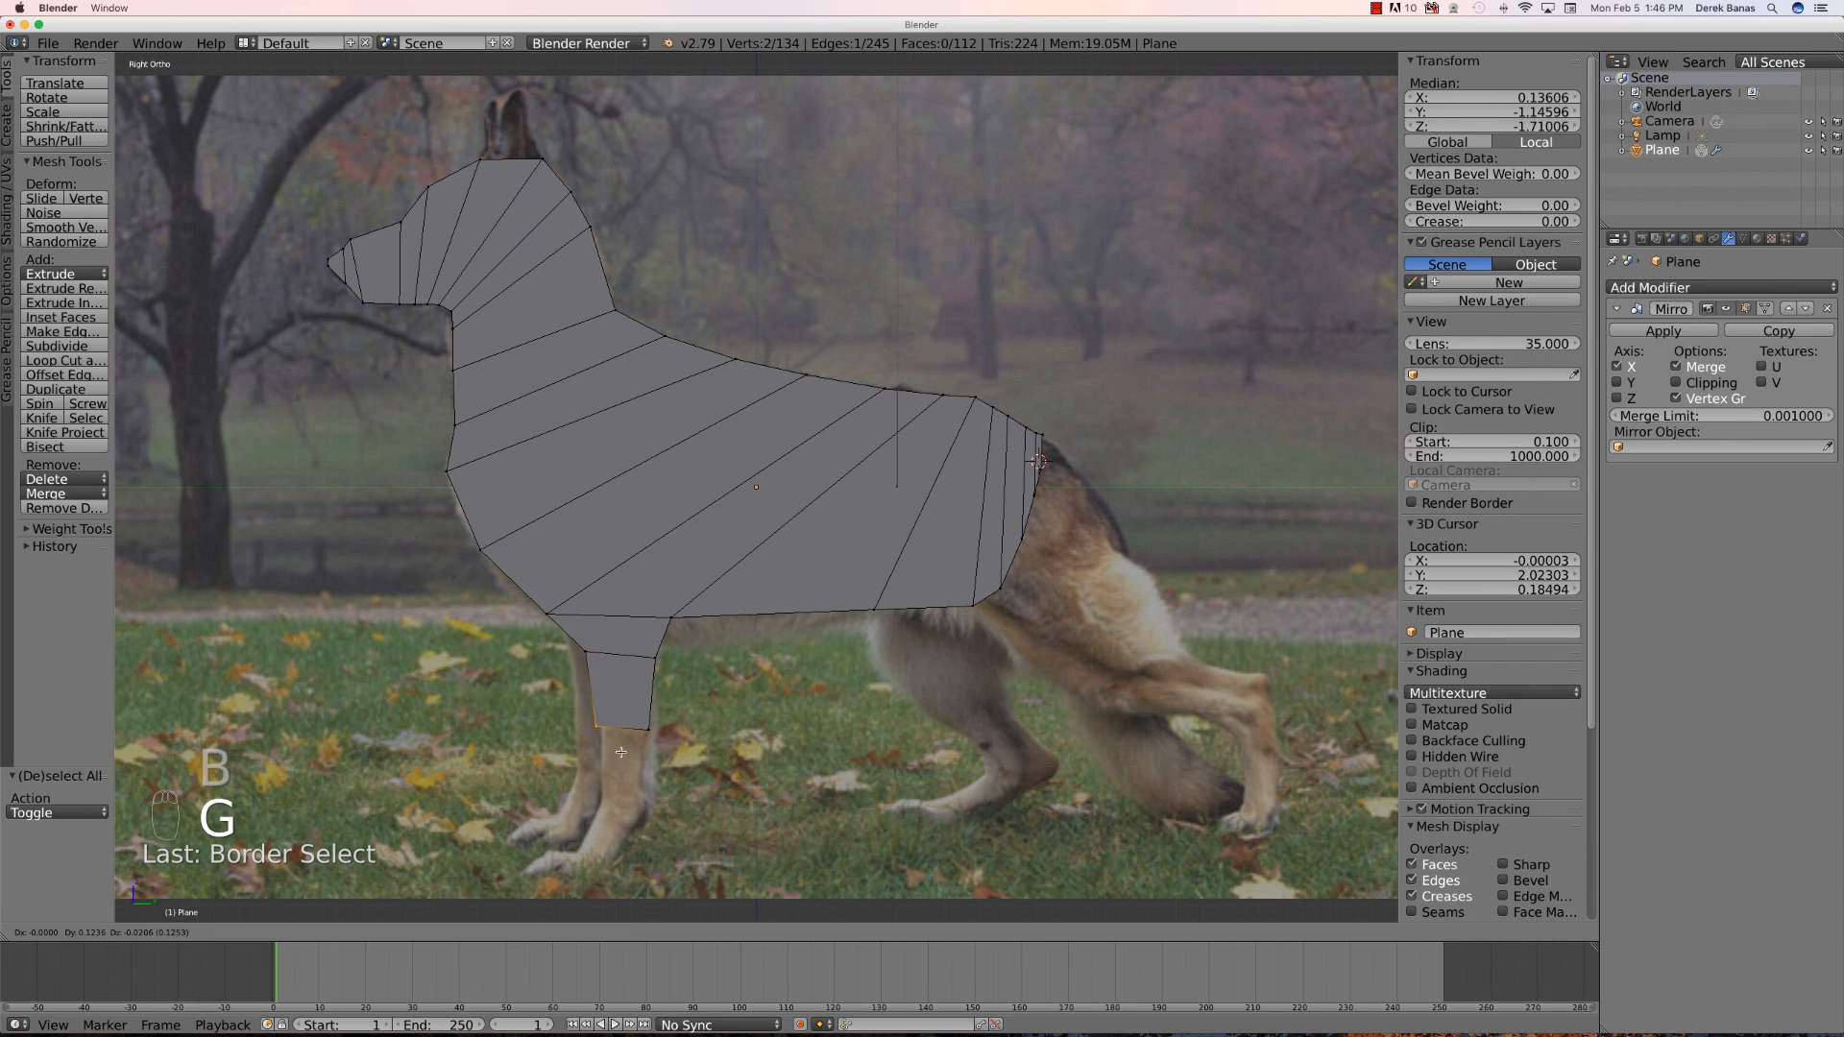
click(659, 749)
- Select the leg's bottom edge and extrude it further down toward the paw
key(b)
drag(678, 642, 570, 729)
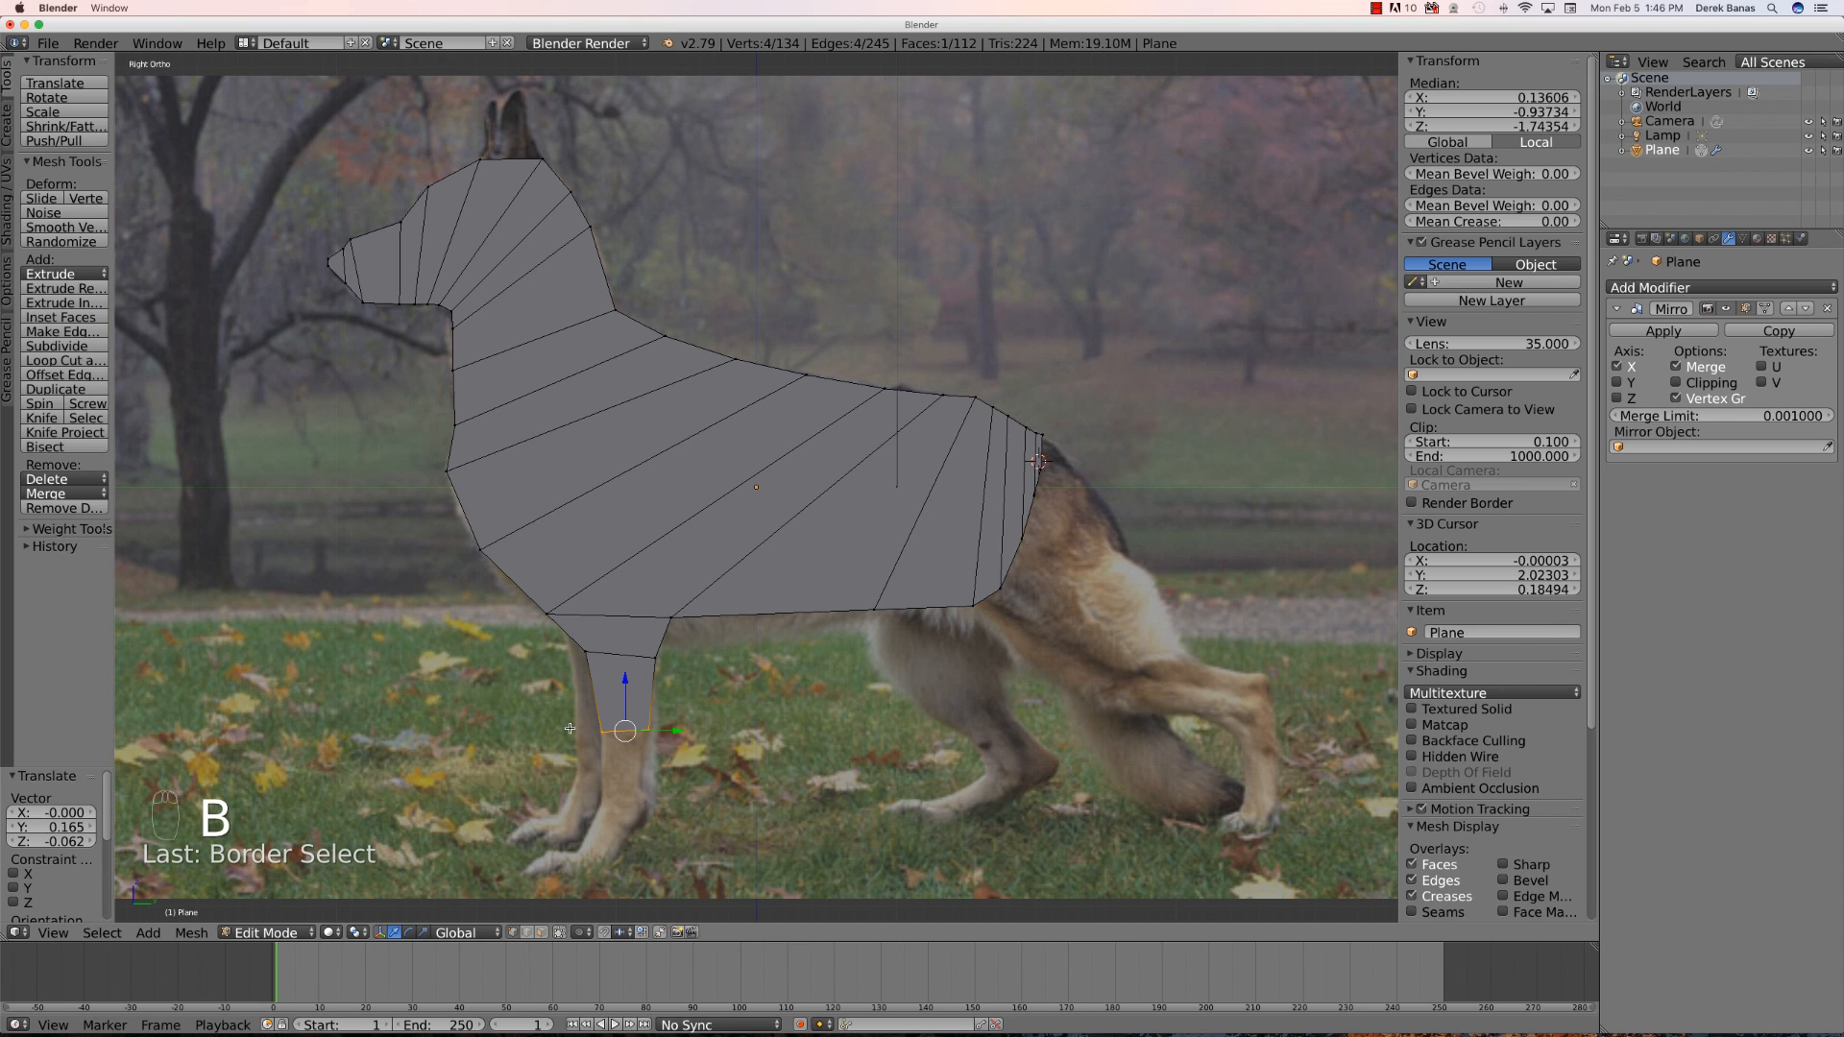
key(e)
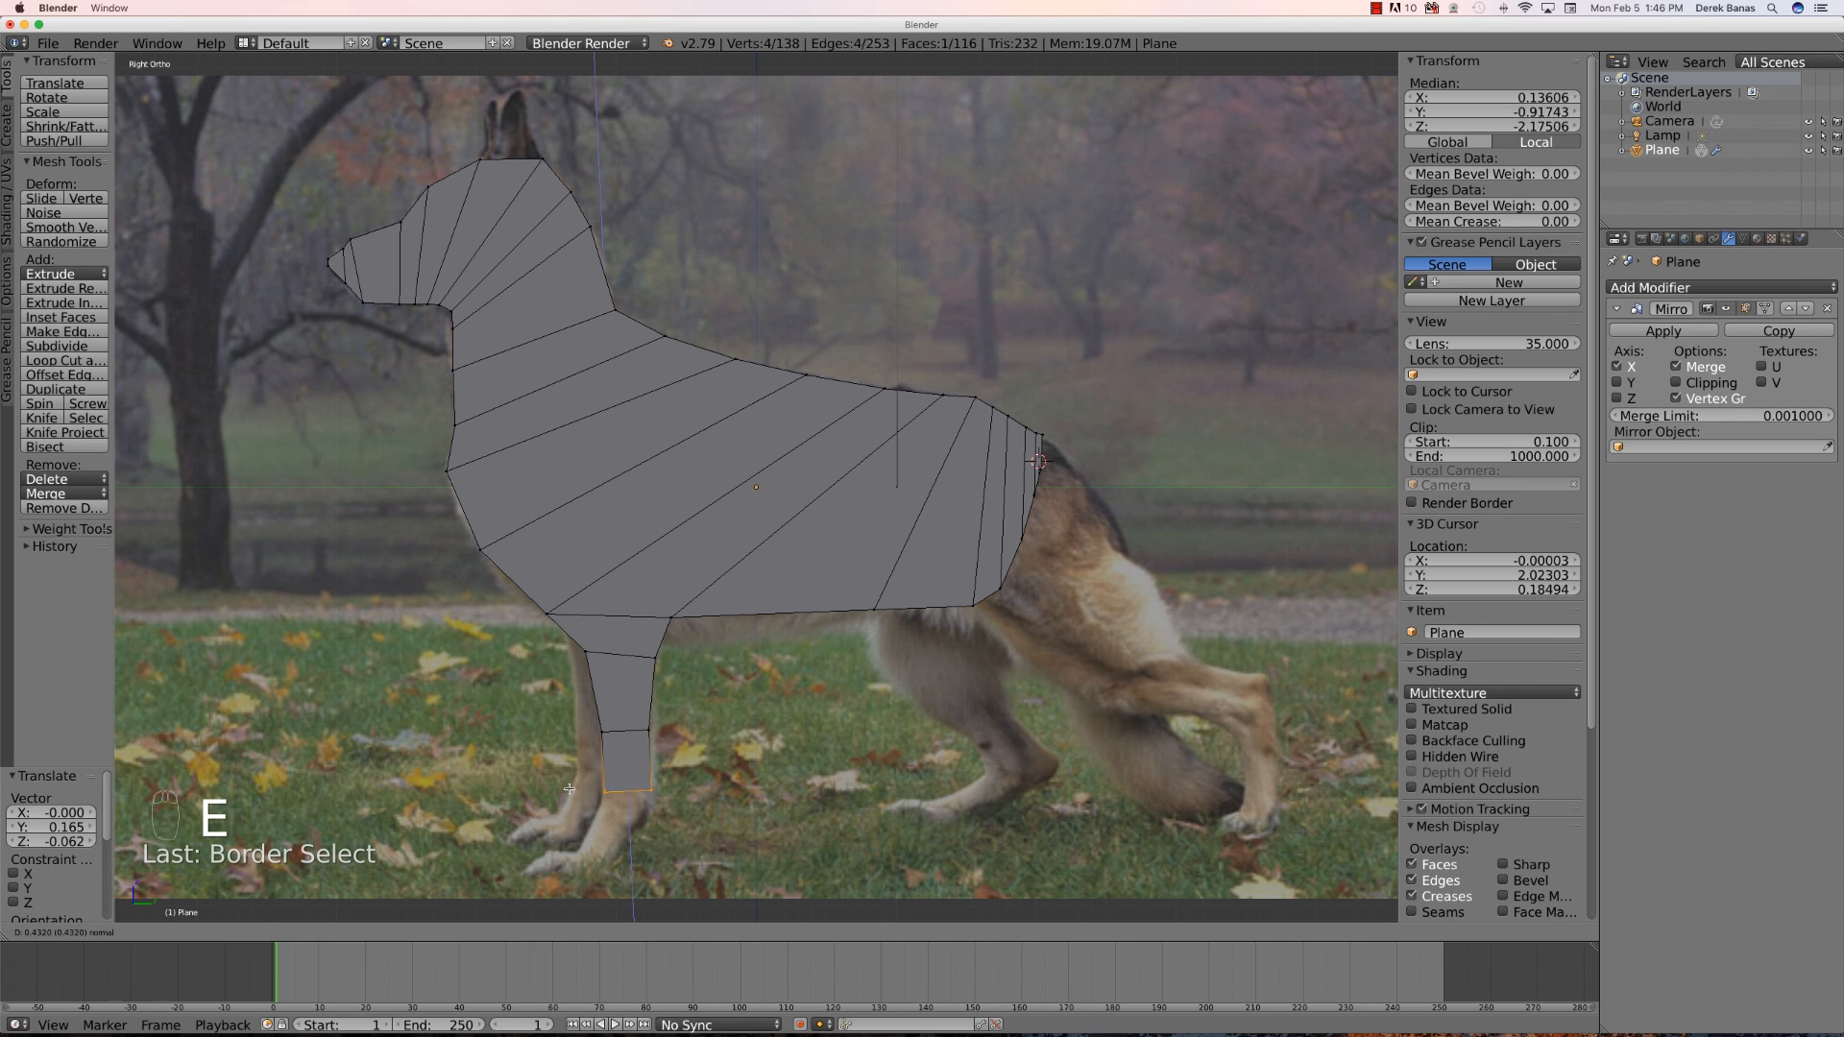
click(568, 790)
- Move the leg's lower rear vertex inward to taper the lower leg
key(a)
key(b)
drag(684, 780, 638, 809)
key(g)
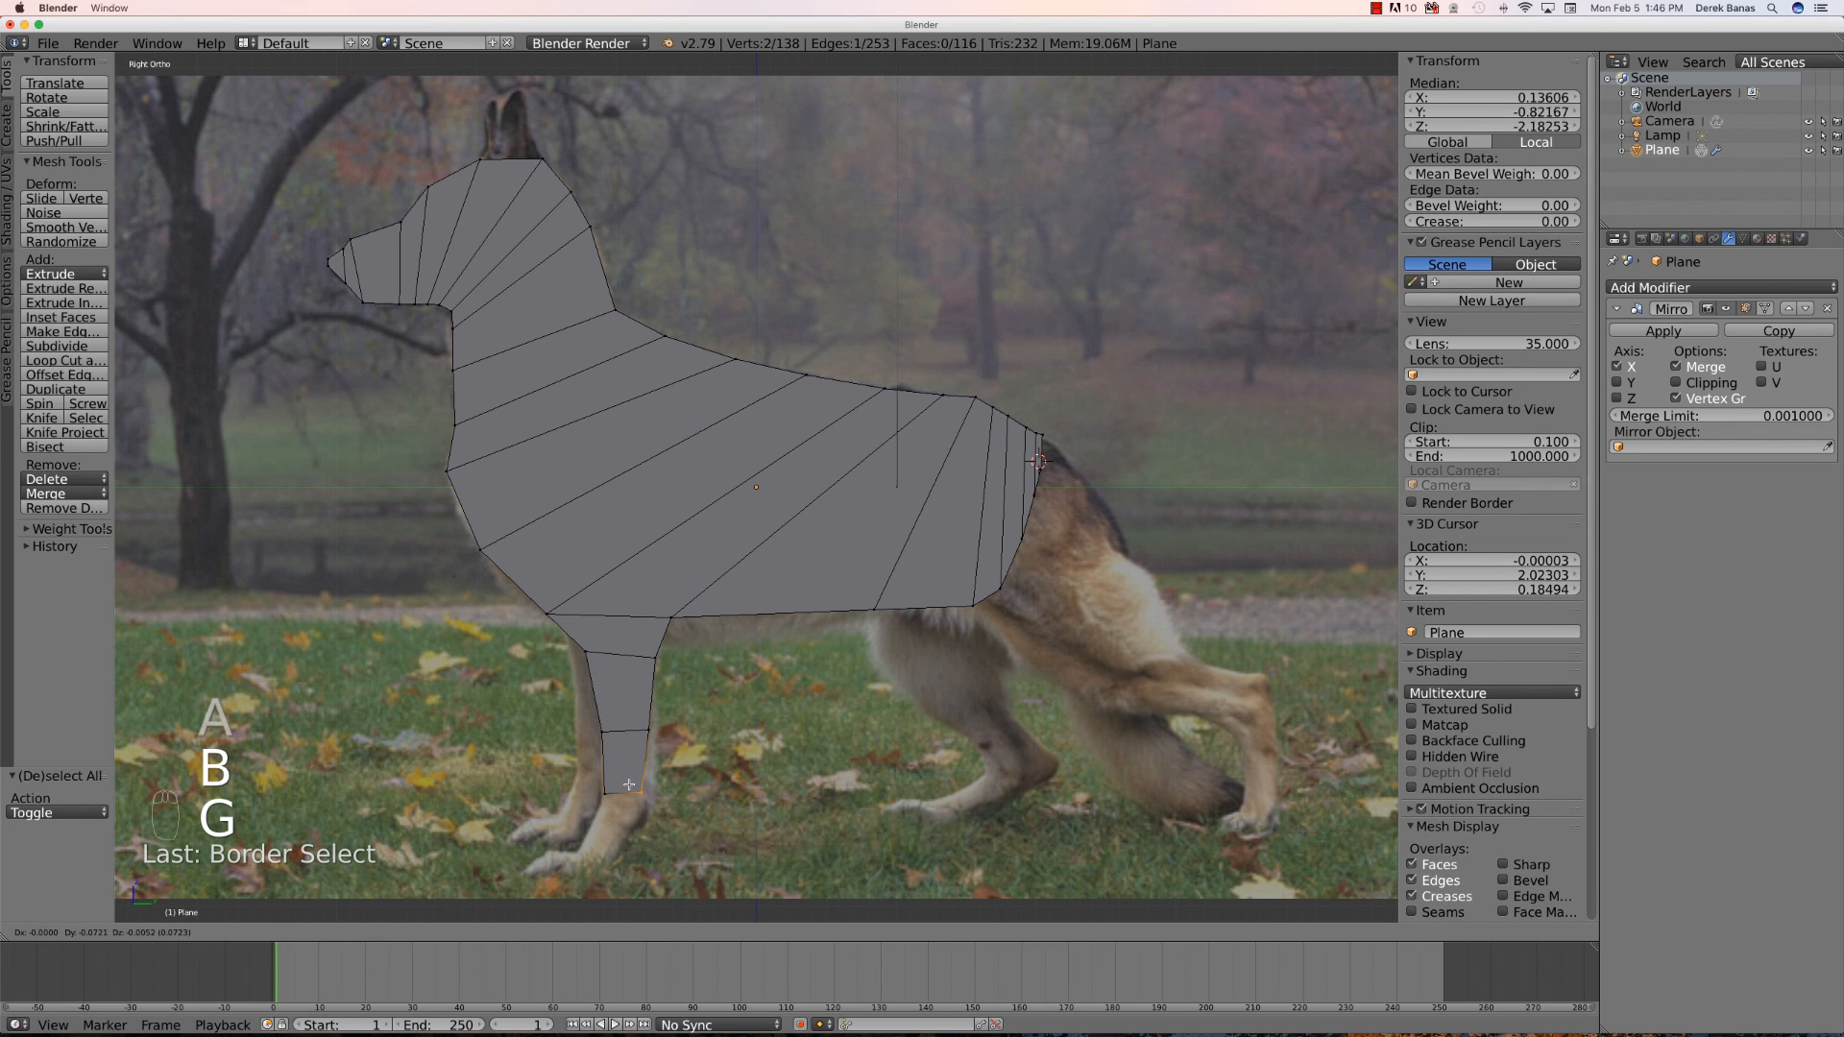
click(628, 812)
- Select the leg's bottom edge and extrude it down a little to form the ankle
key(e)
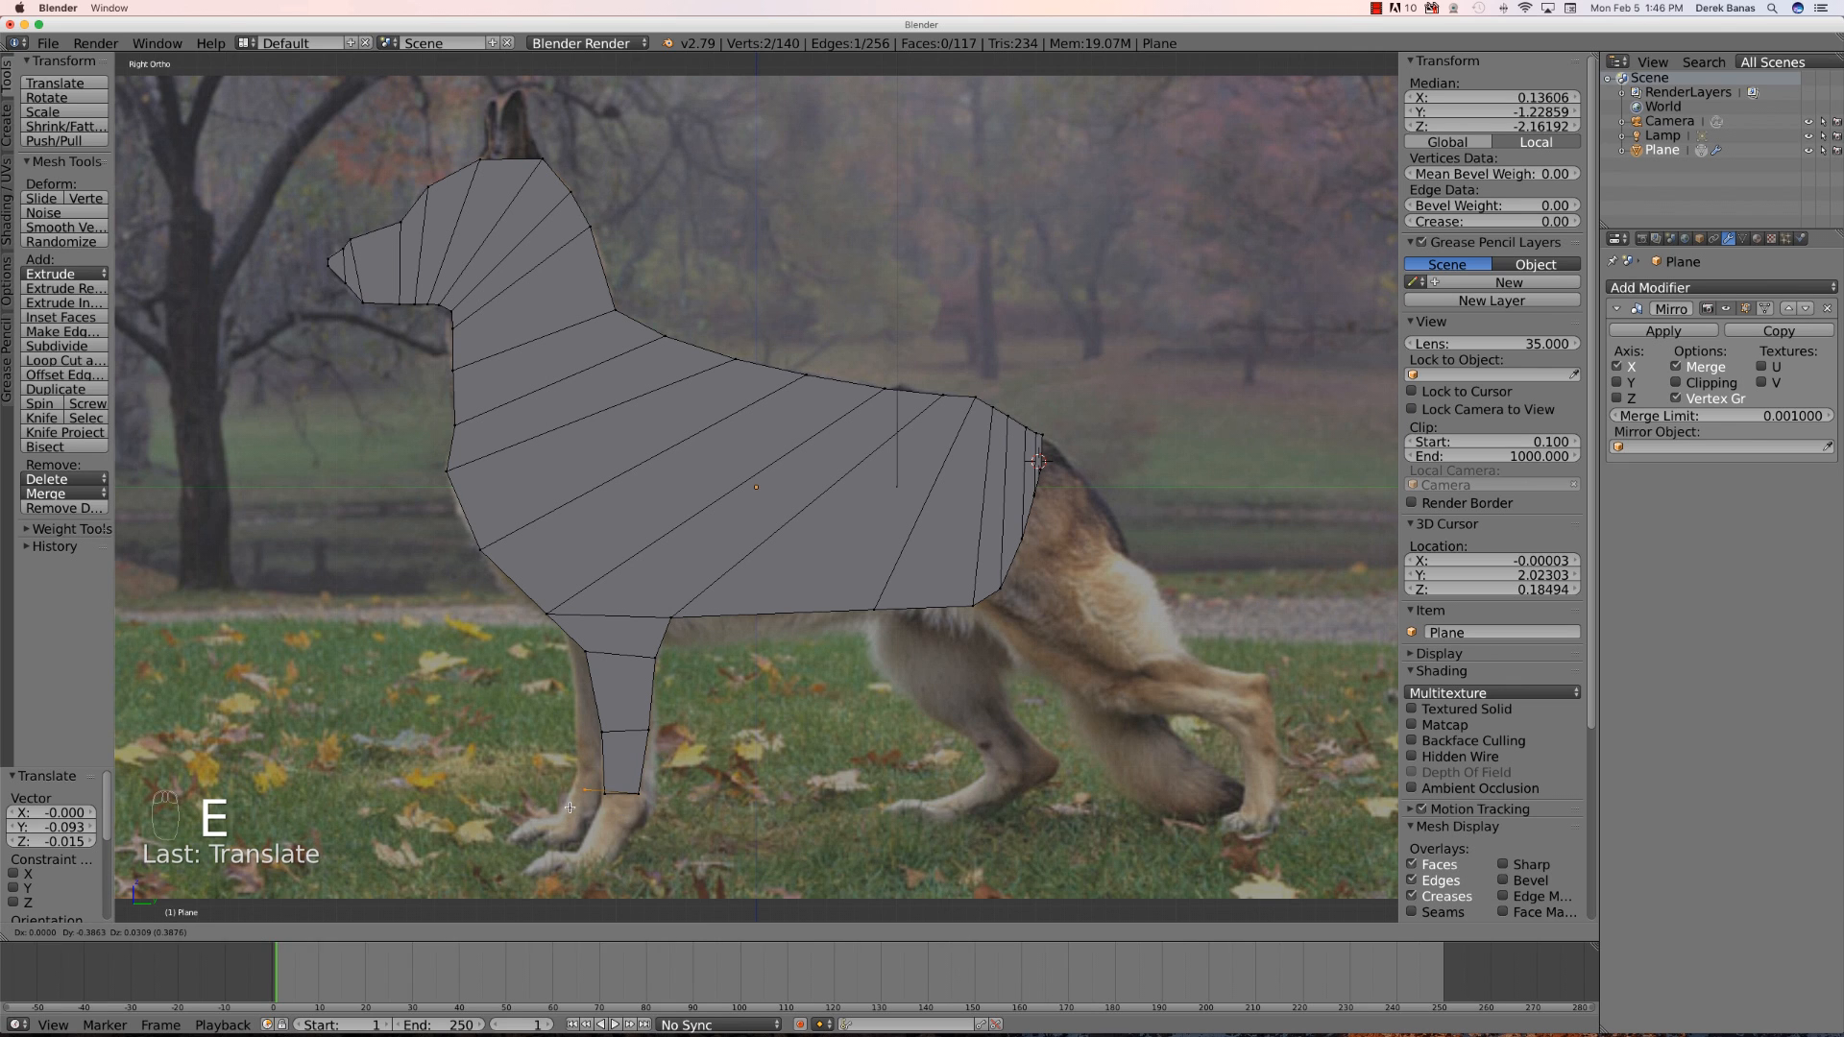
right_click(569, 808)
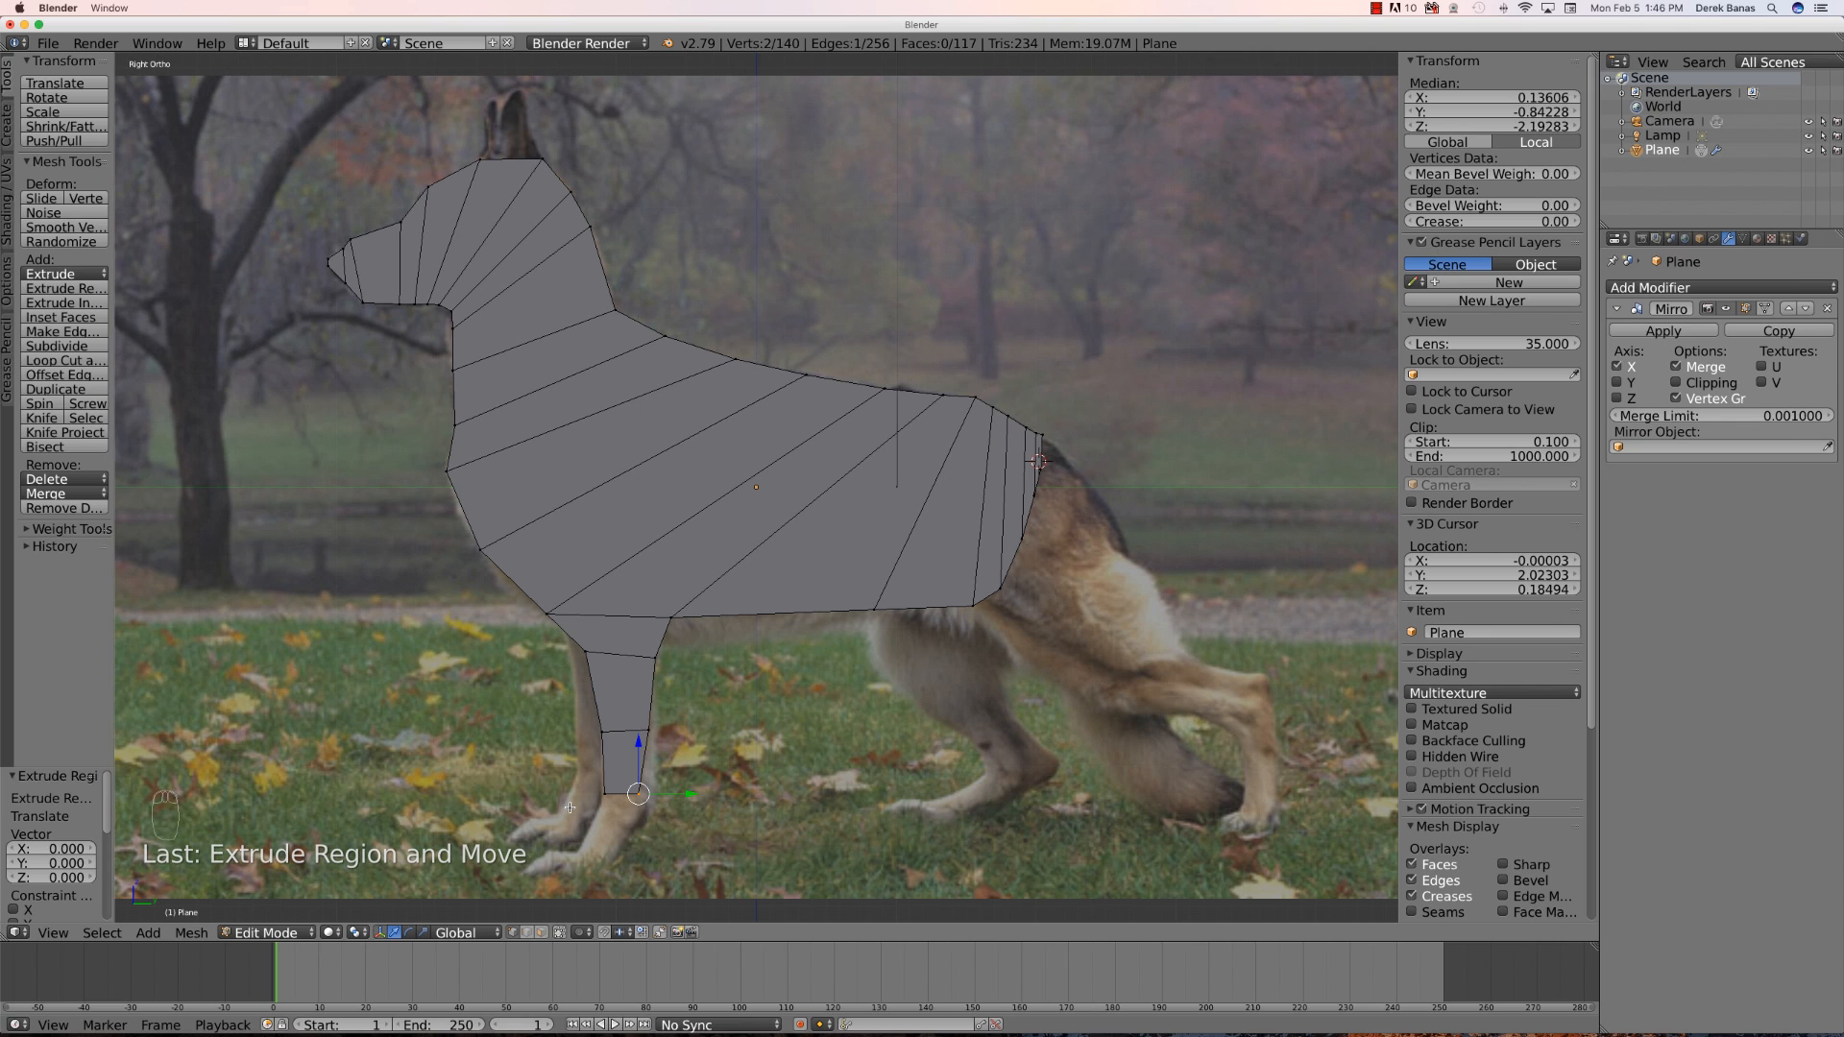
key(b)
drag(663, 816, 580, 784)
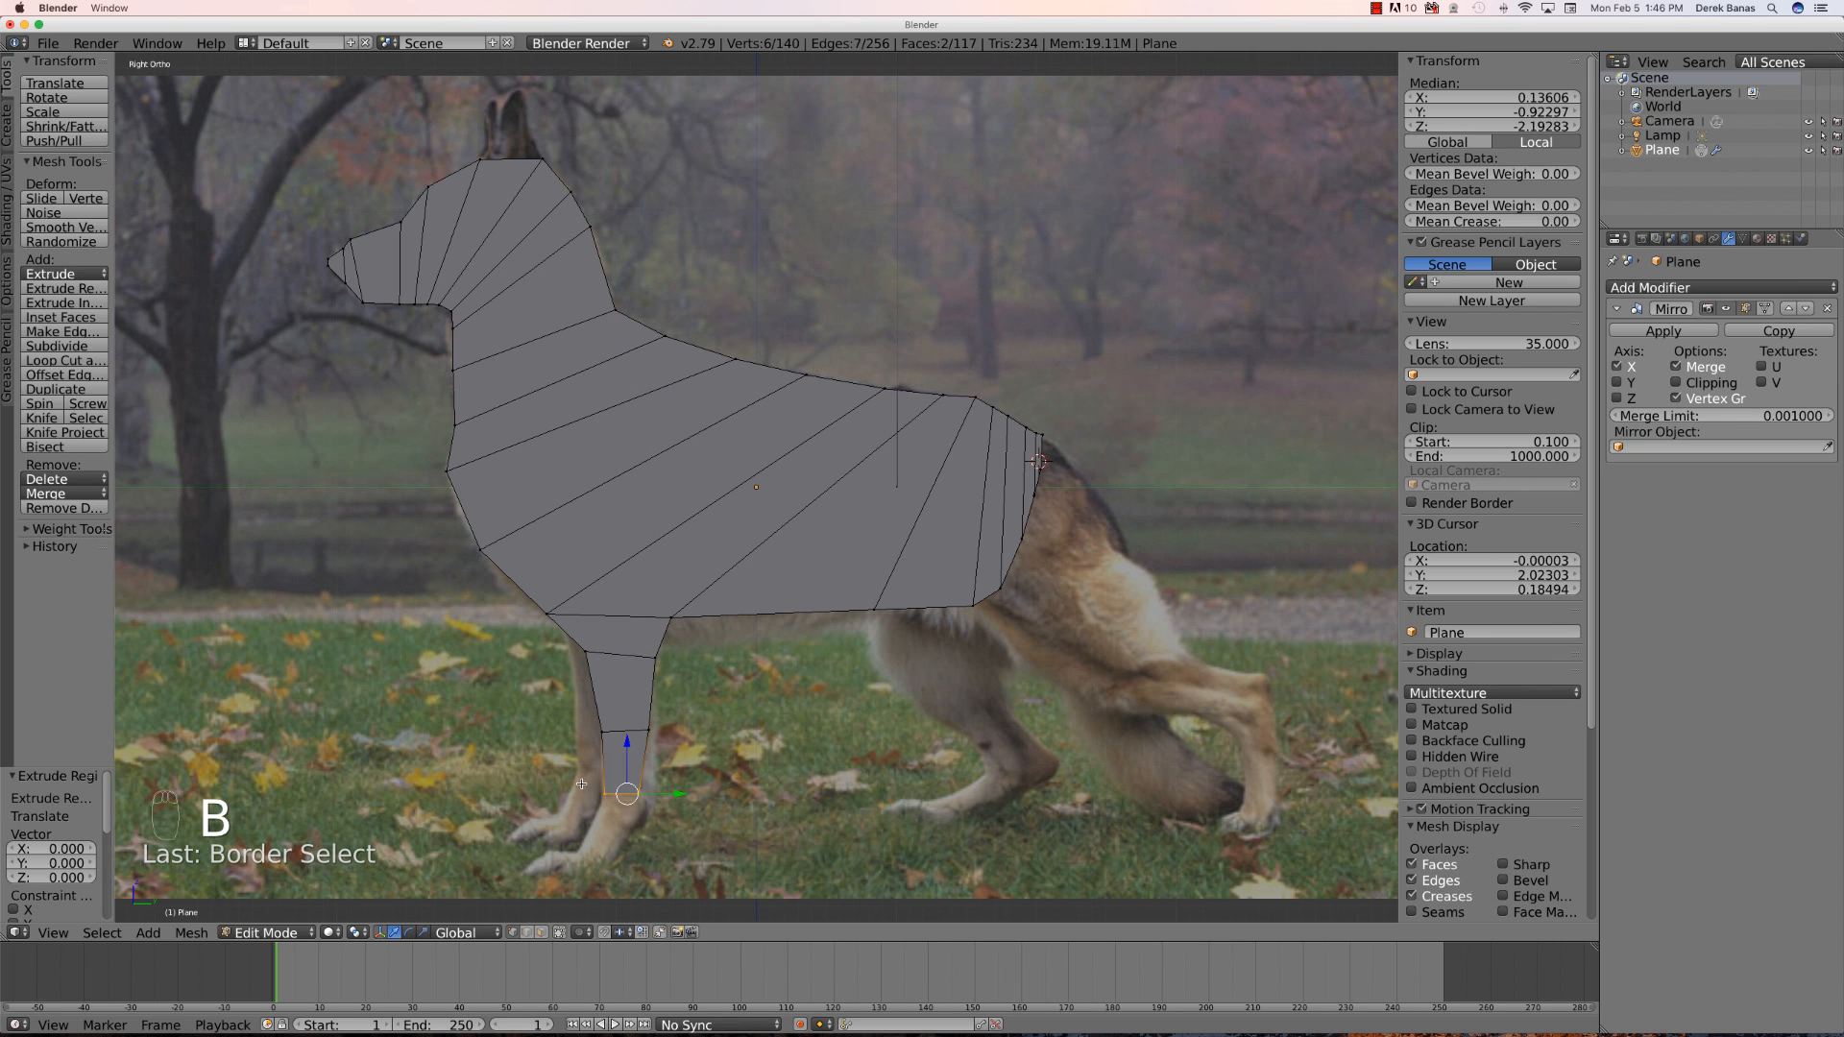
key(e)
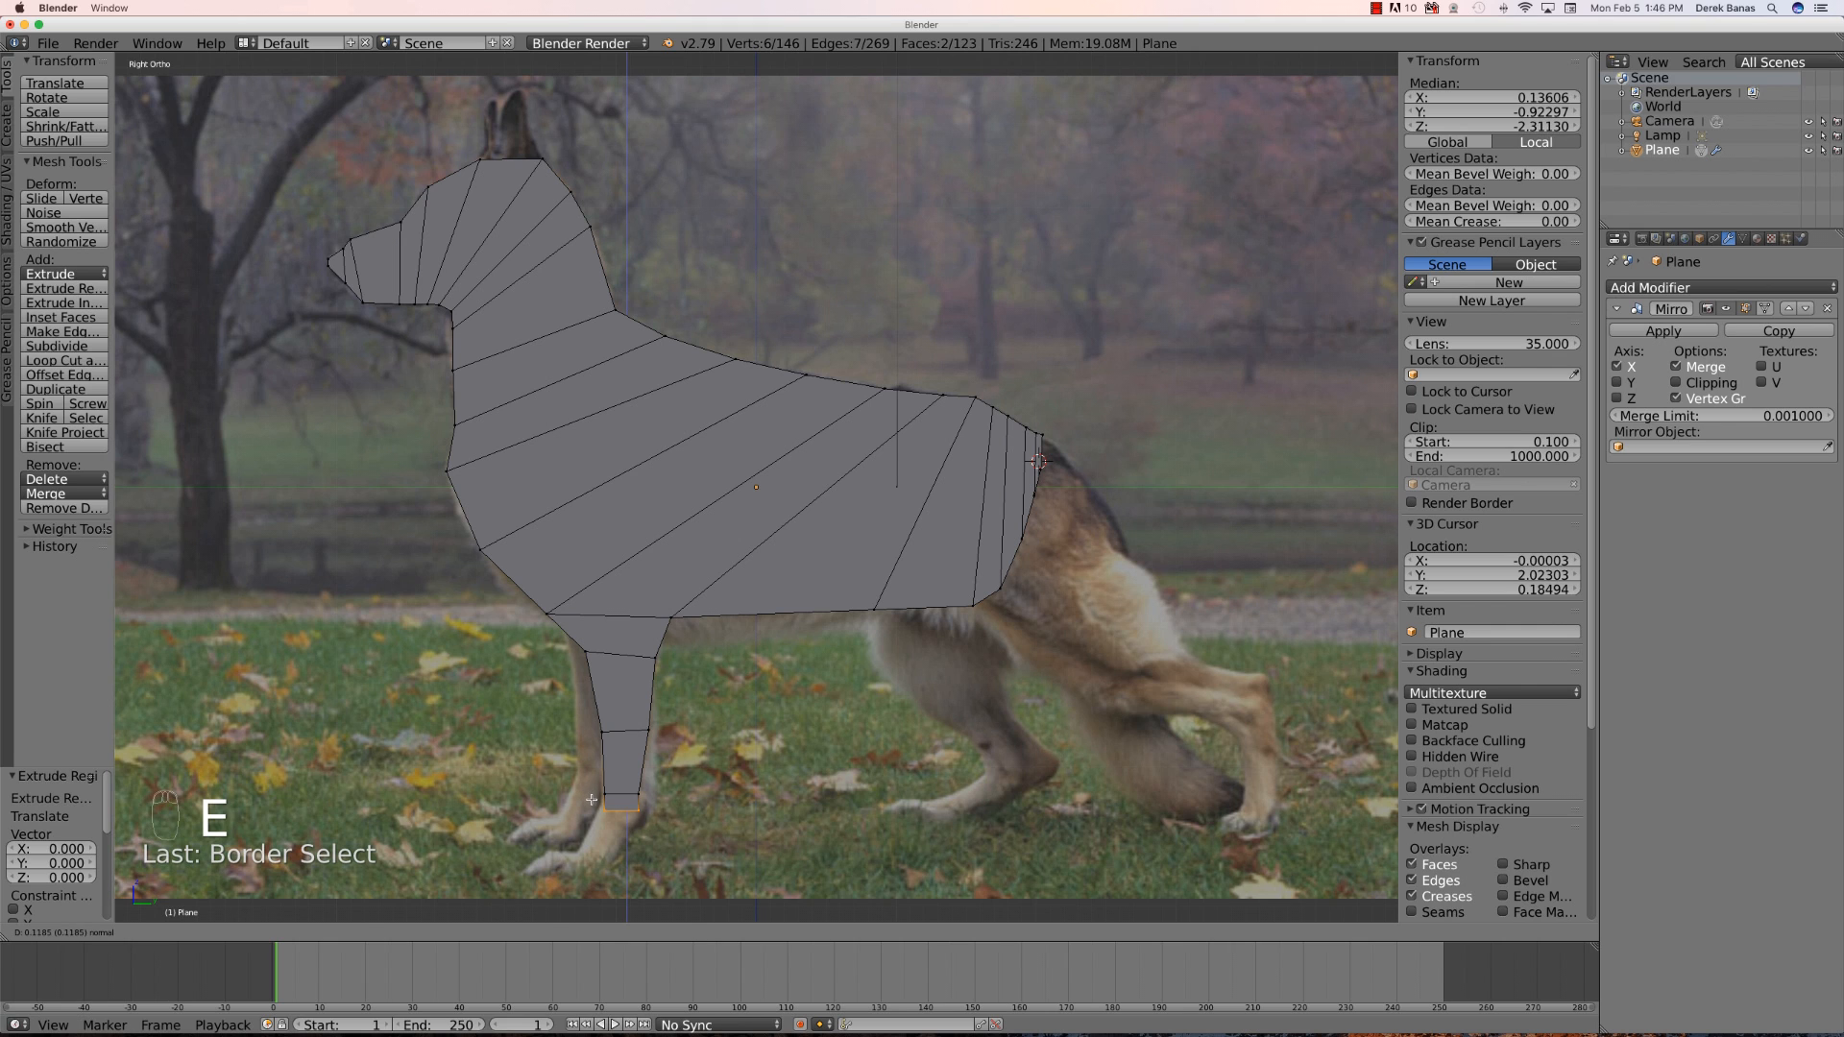
click(592, 800)
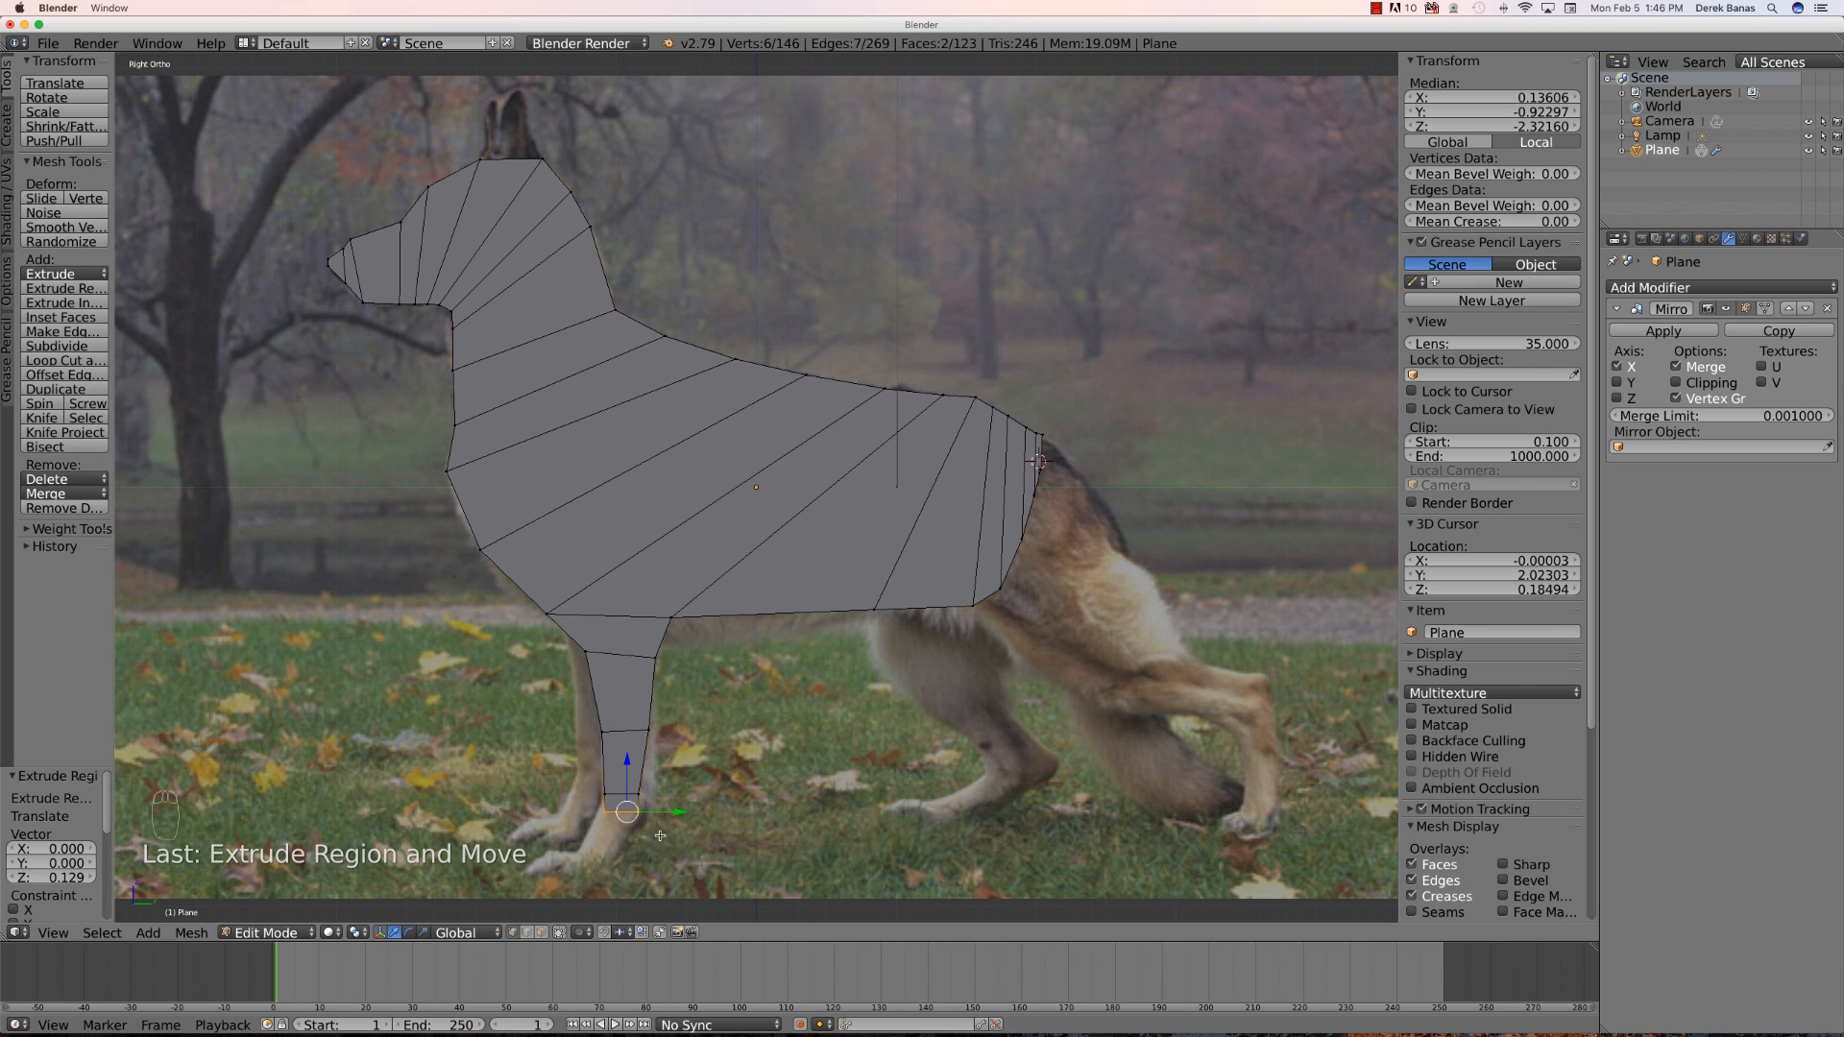
- Move the ankle's rear vertex and place the extruded toe forward to shape the front paw
key(a)
key(b)
drag(626, 810, 620, 802)
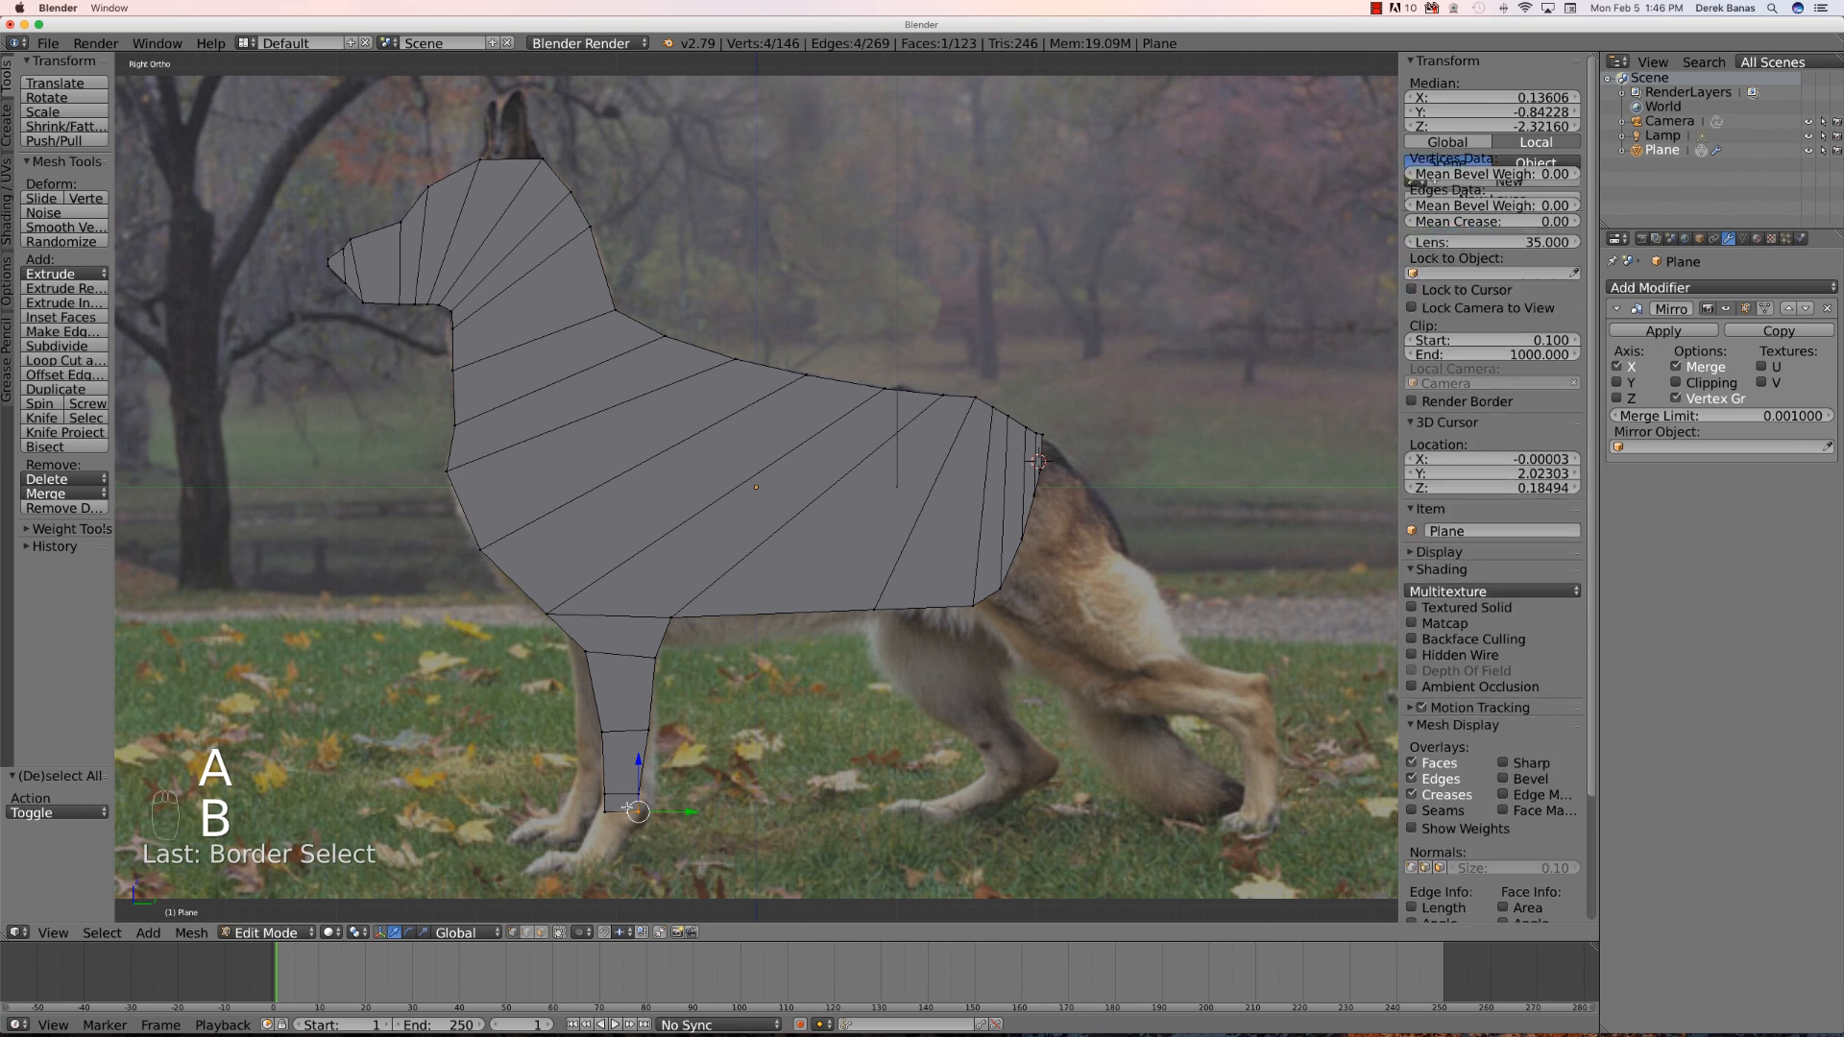
key(g)
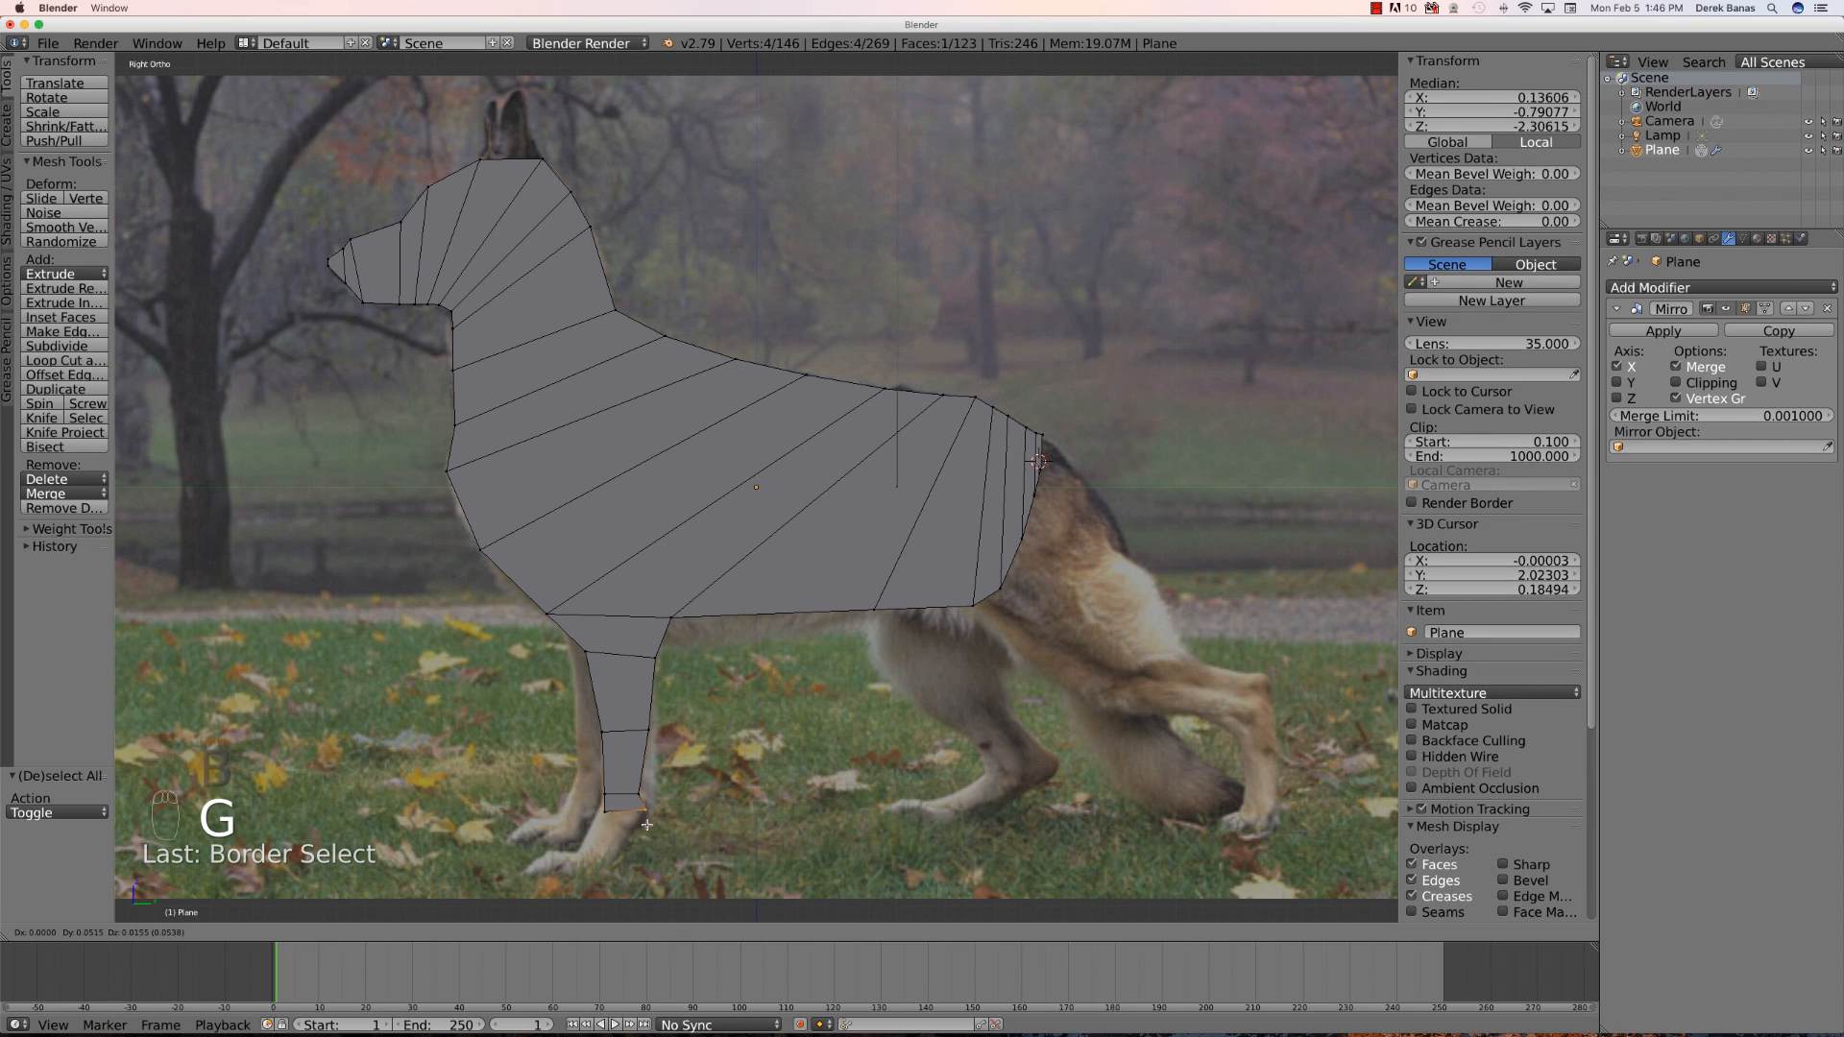
click(646, 811)
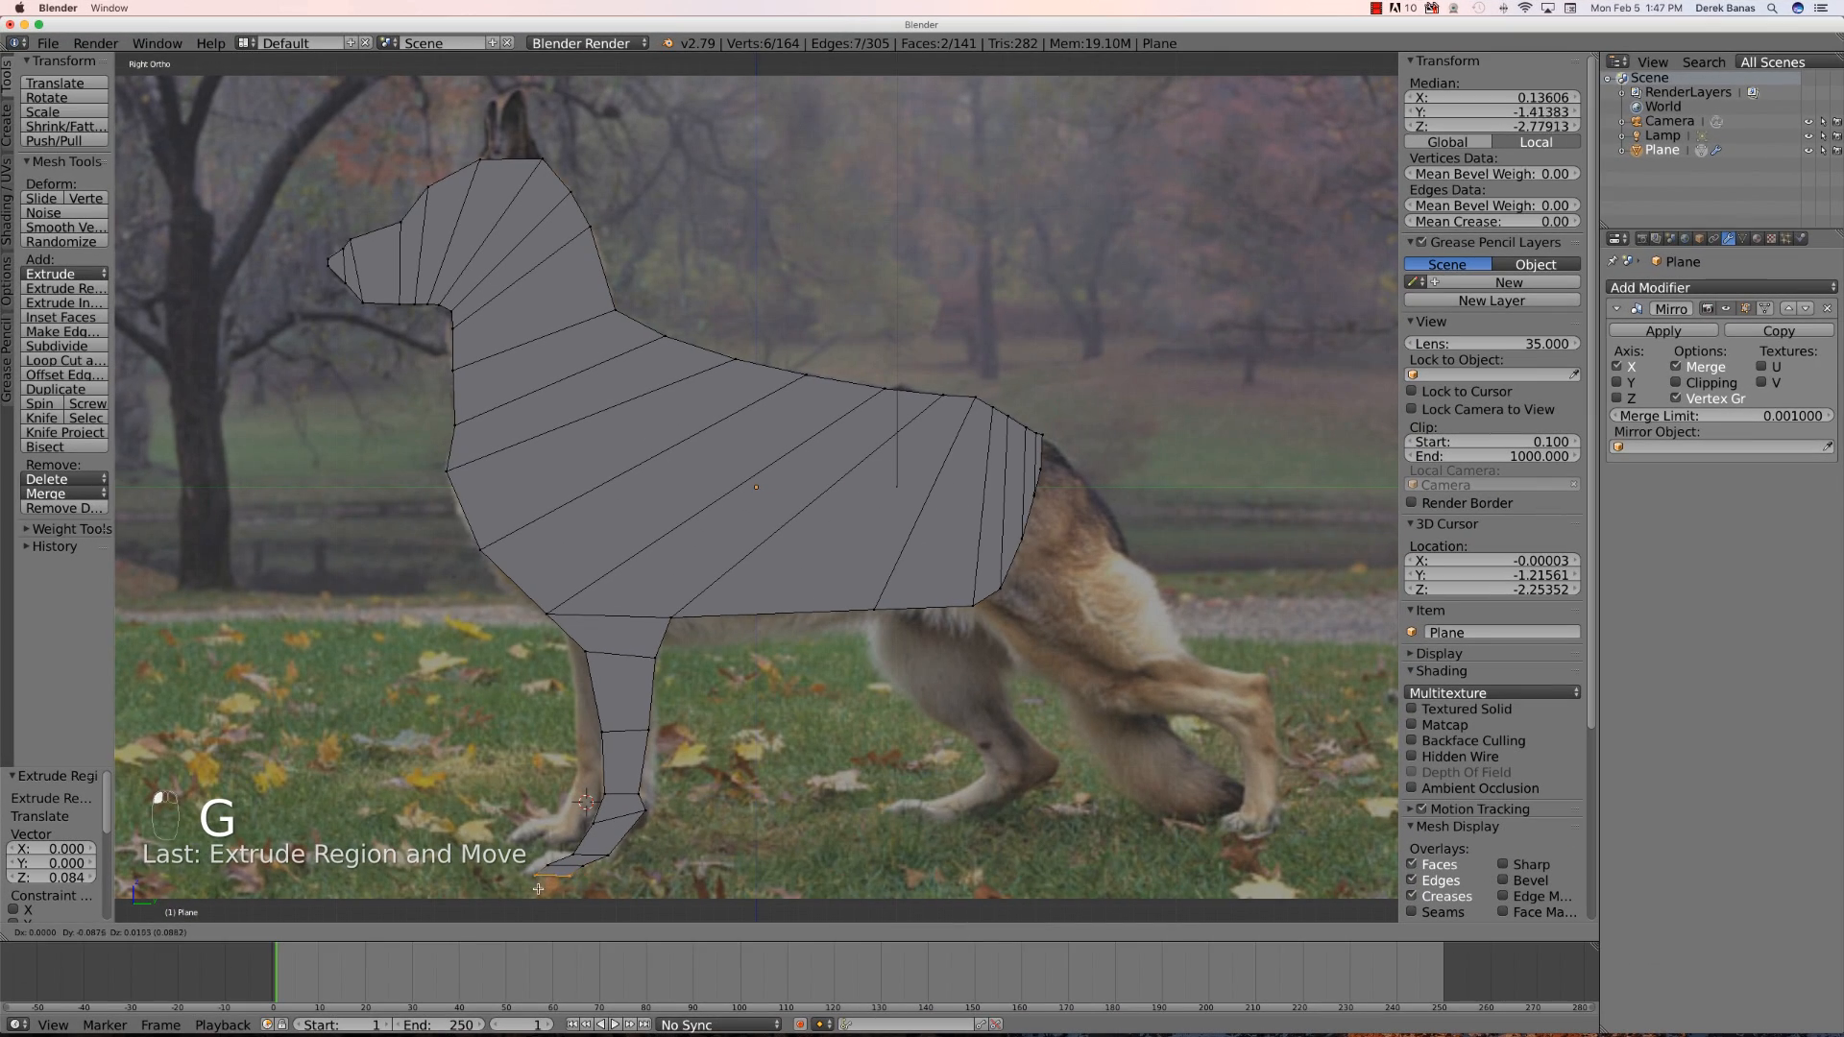
click(537, 888)
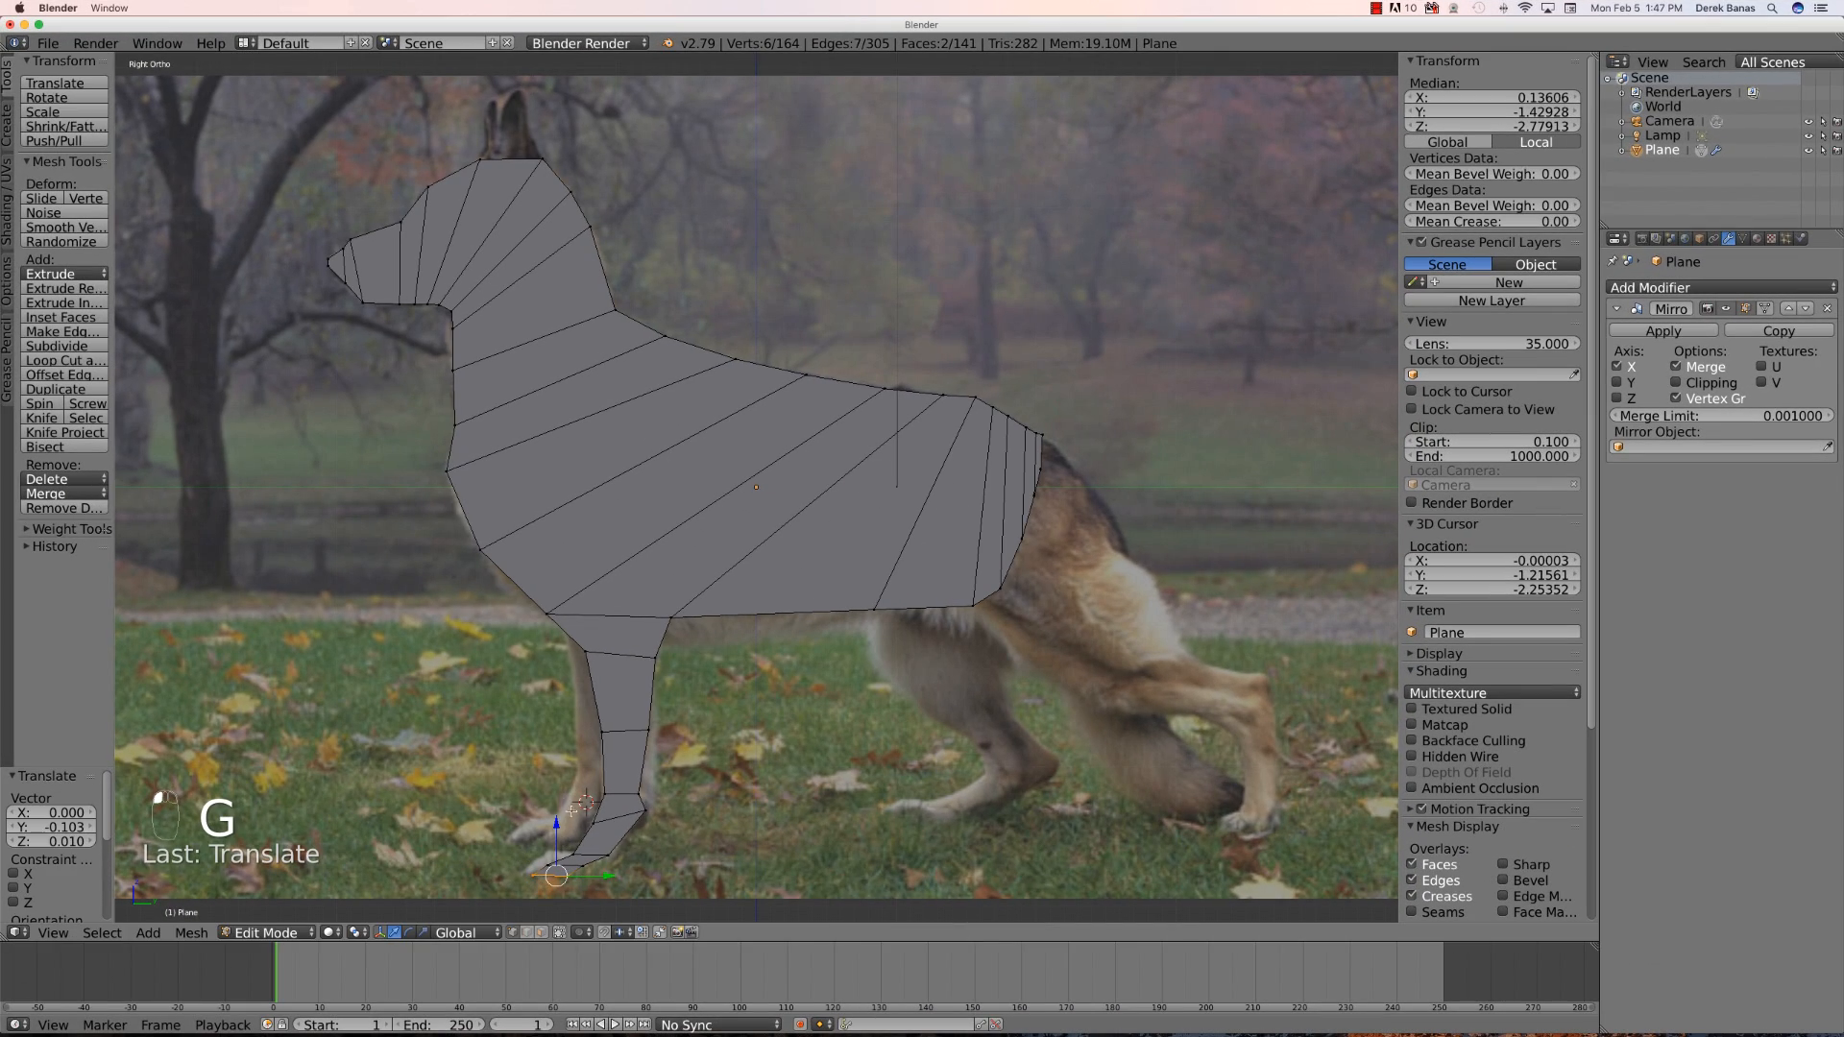
- Select the body's rear bottom edge and extrude it down about 0.39 units to start the hind leg
key(a)
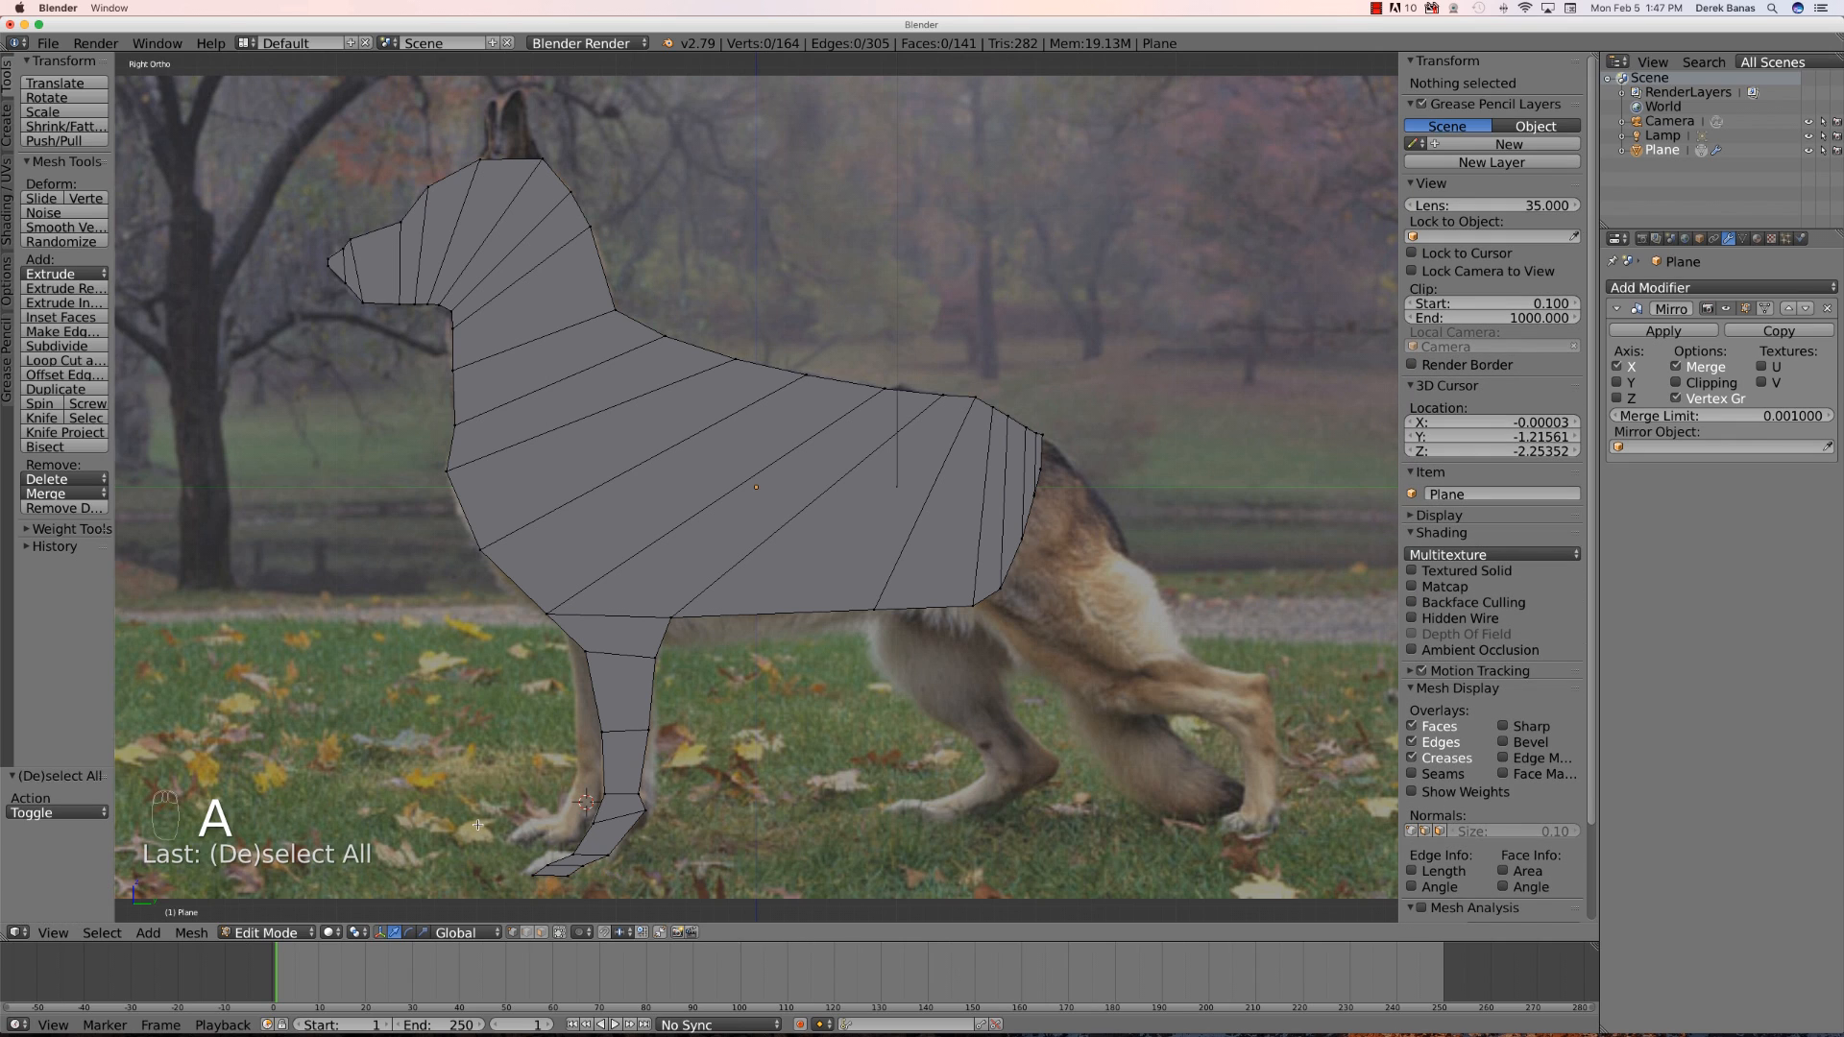
middle_drag(689, 831, 685, 789)
key(KP_3)
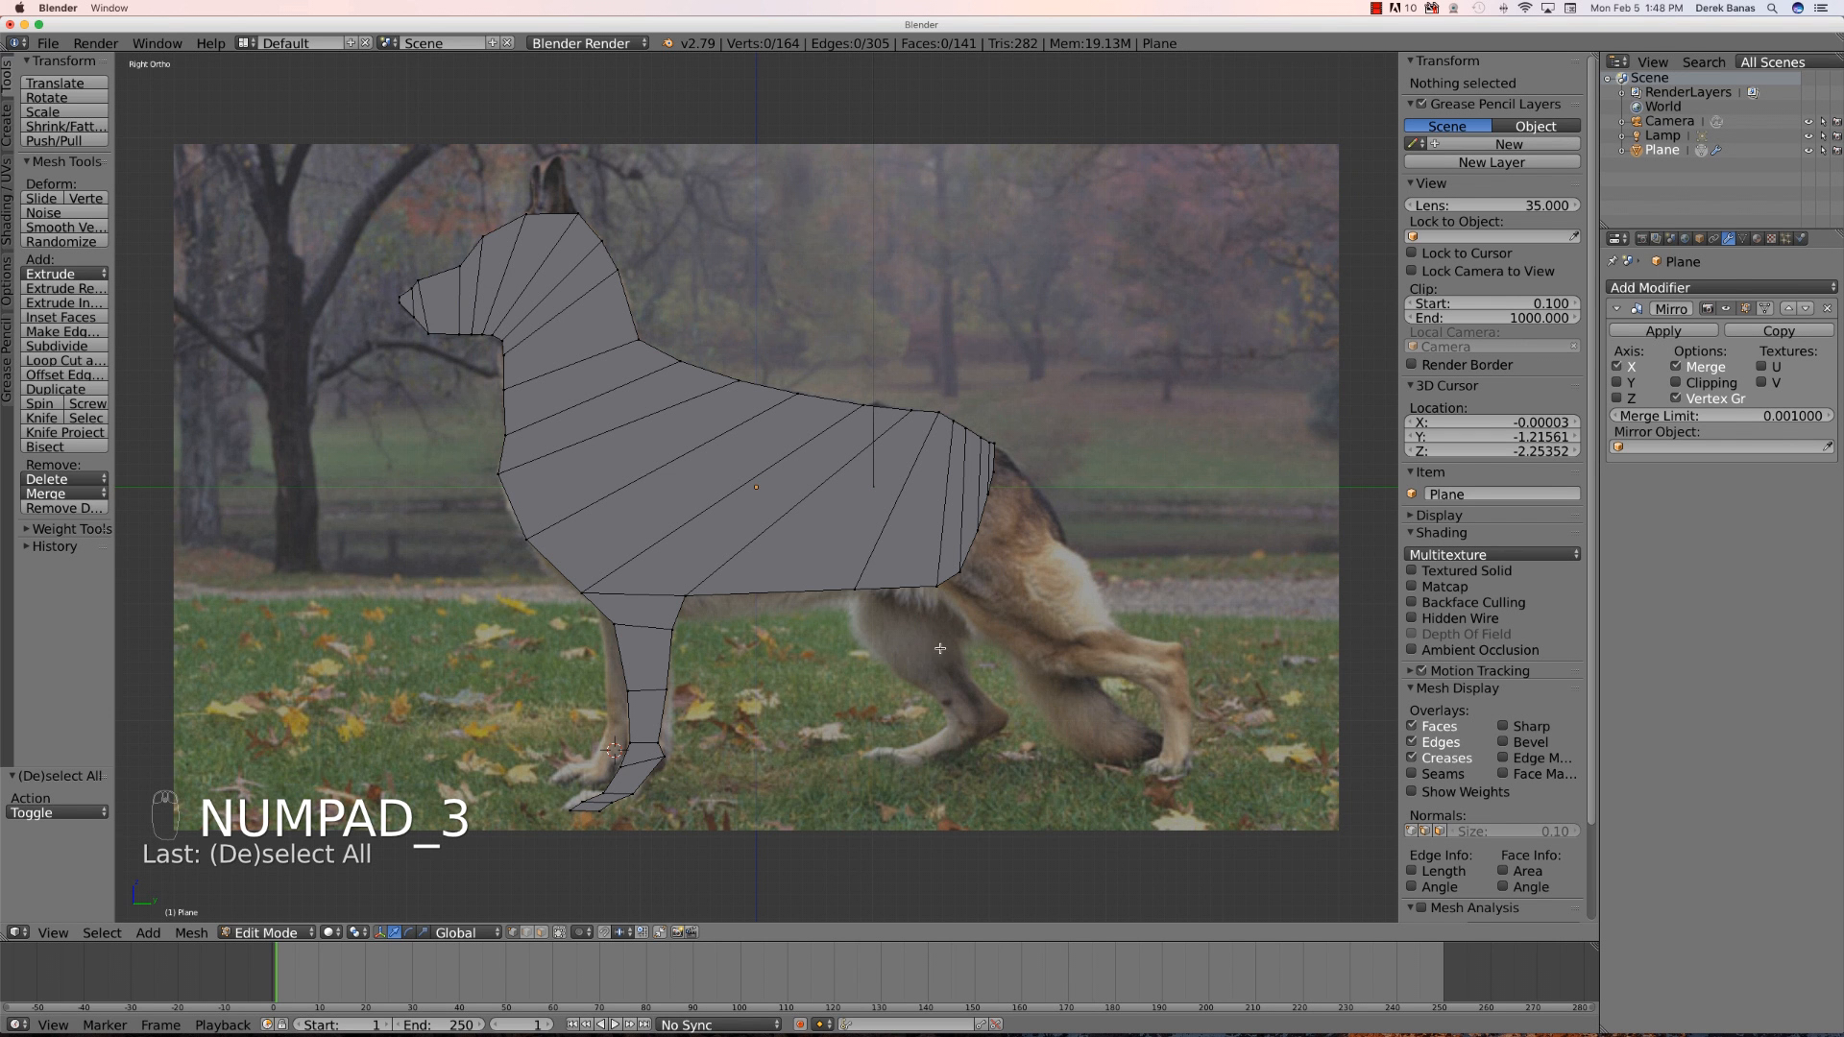
middle_drag(920, 645, 635, 902)
click(542, 933)
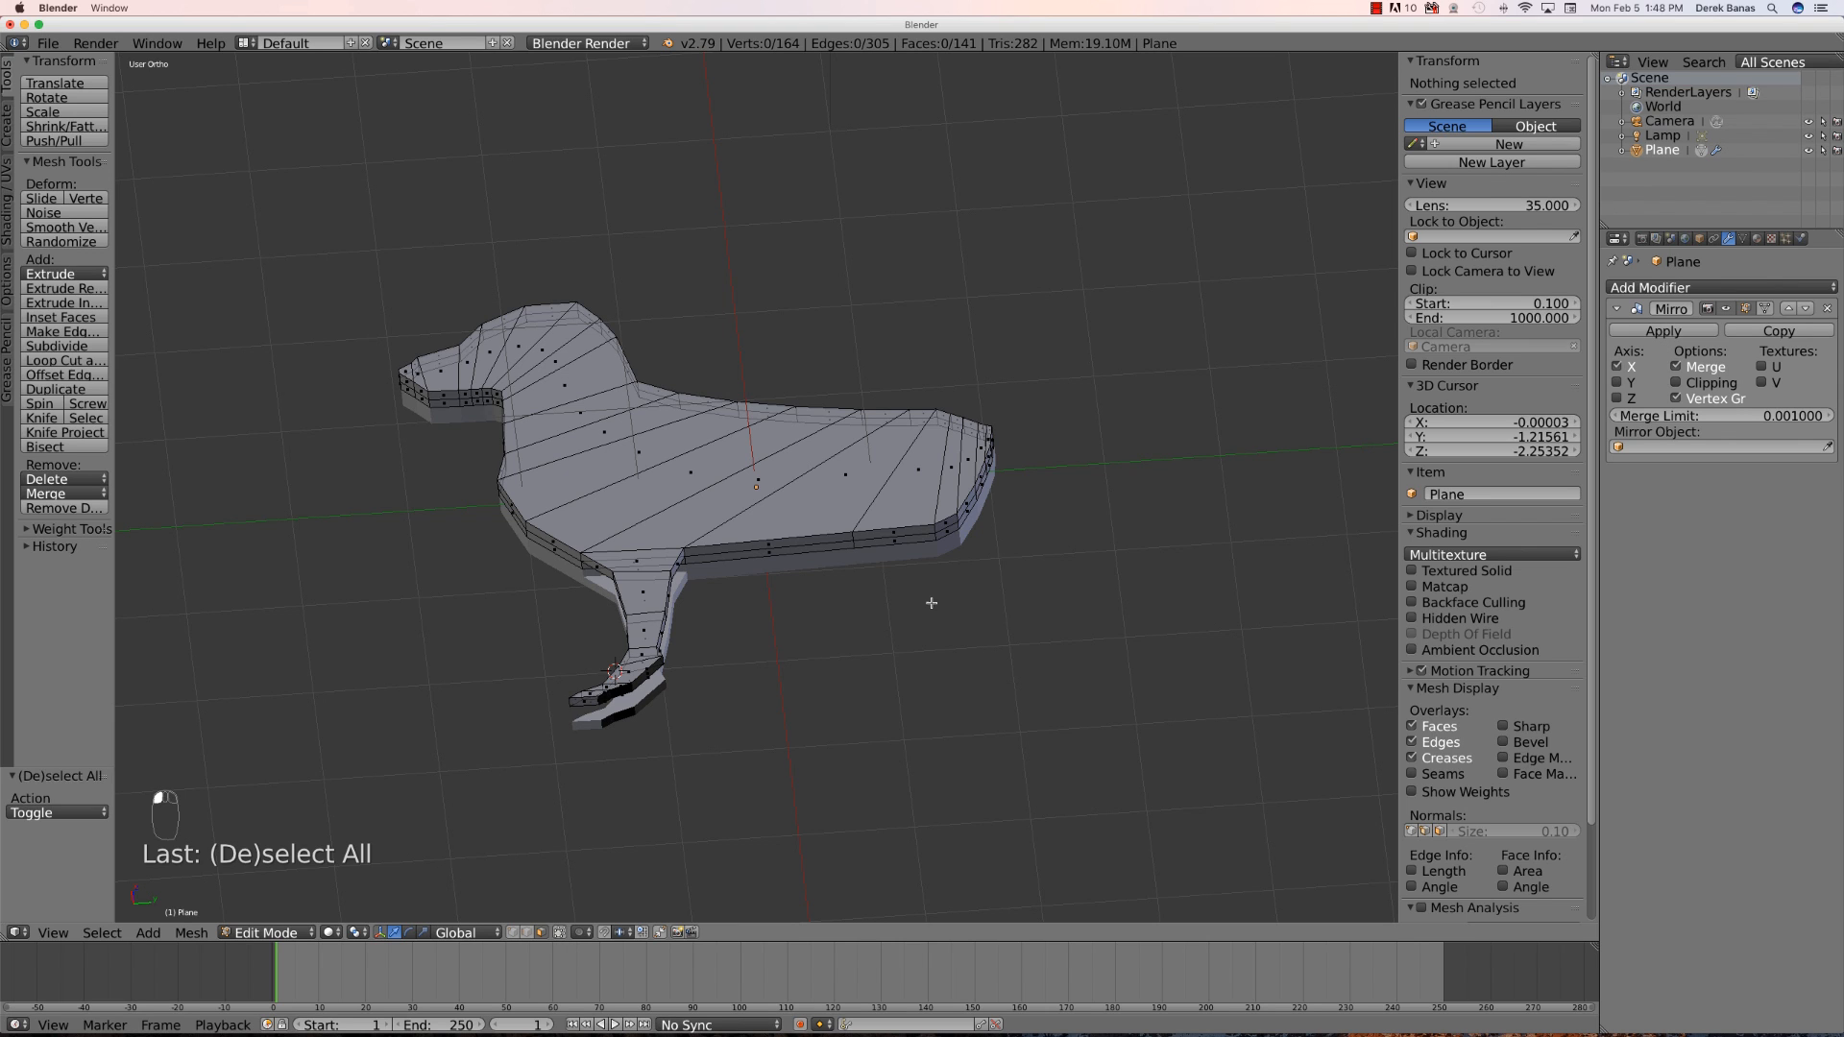
right_click(899, 532)
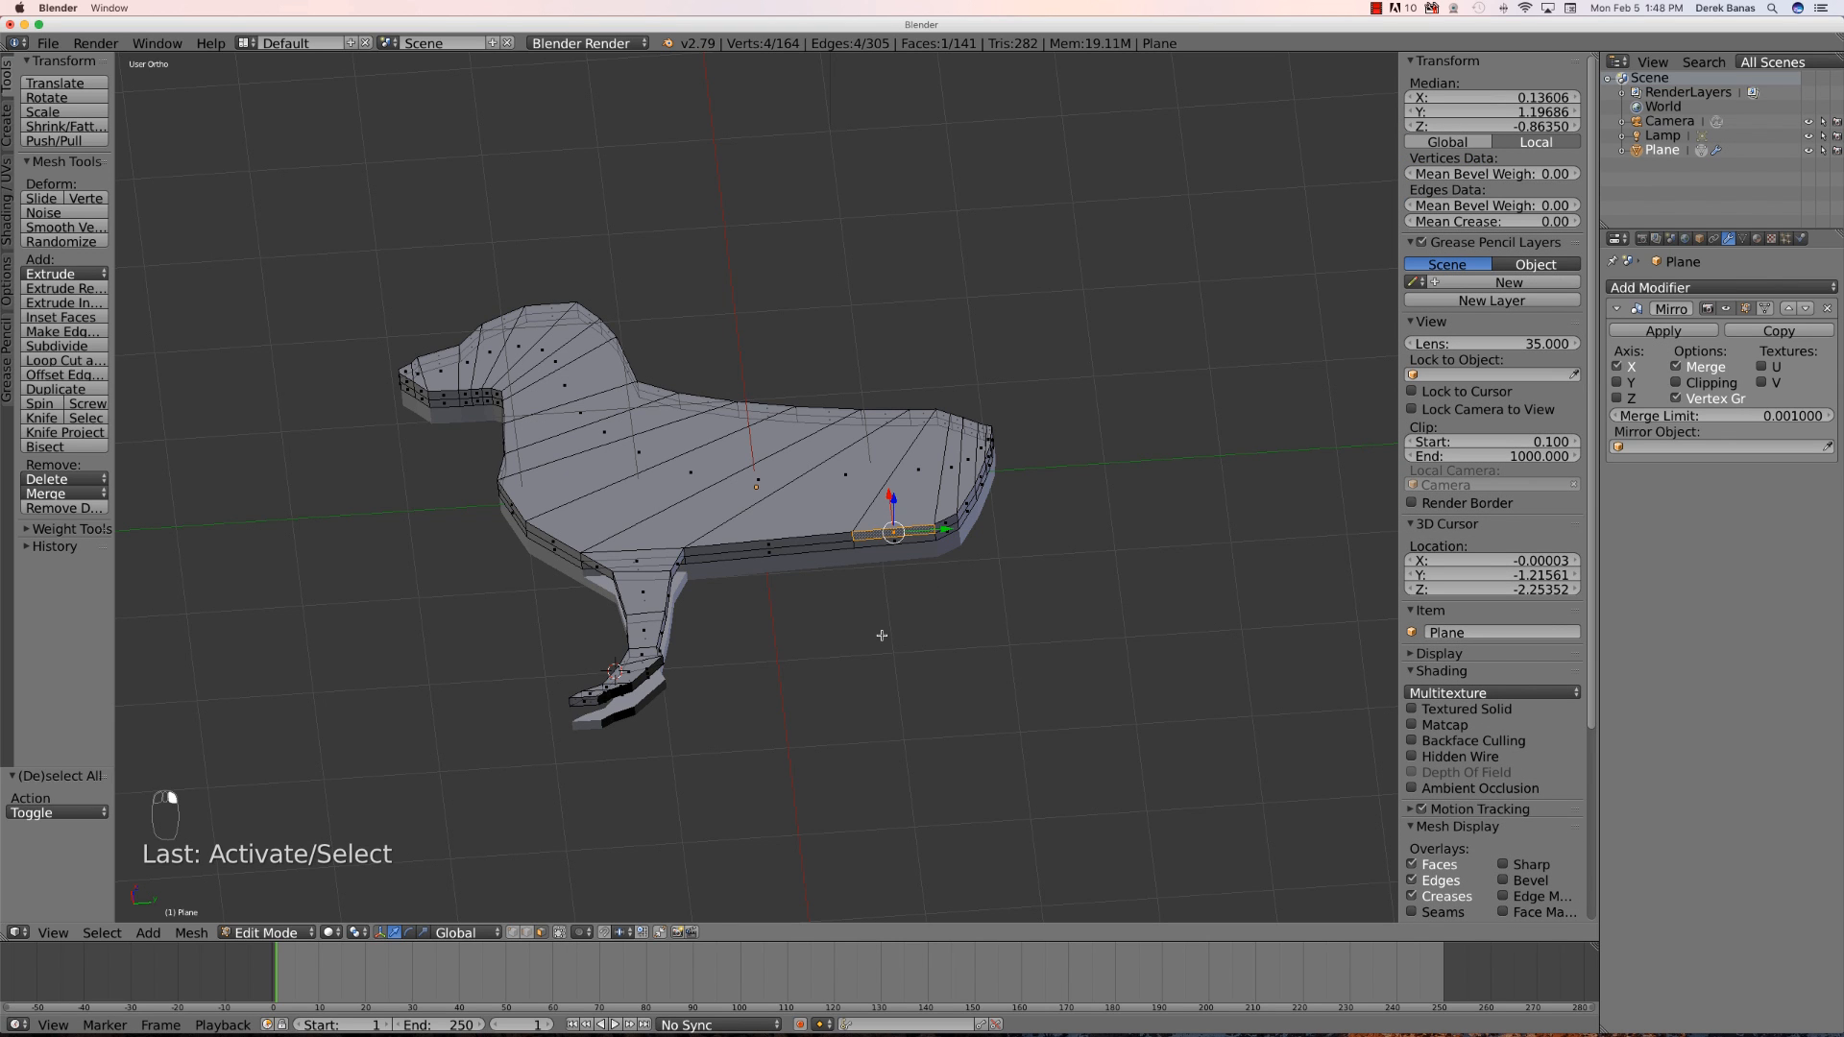
scroll(882, 636, up, 1)
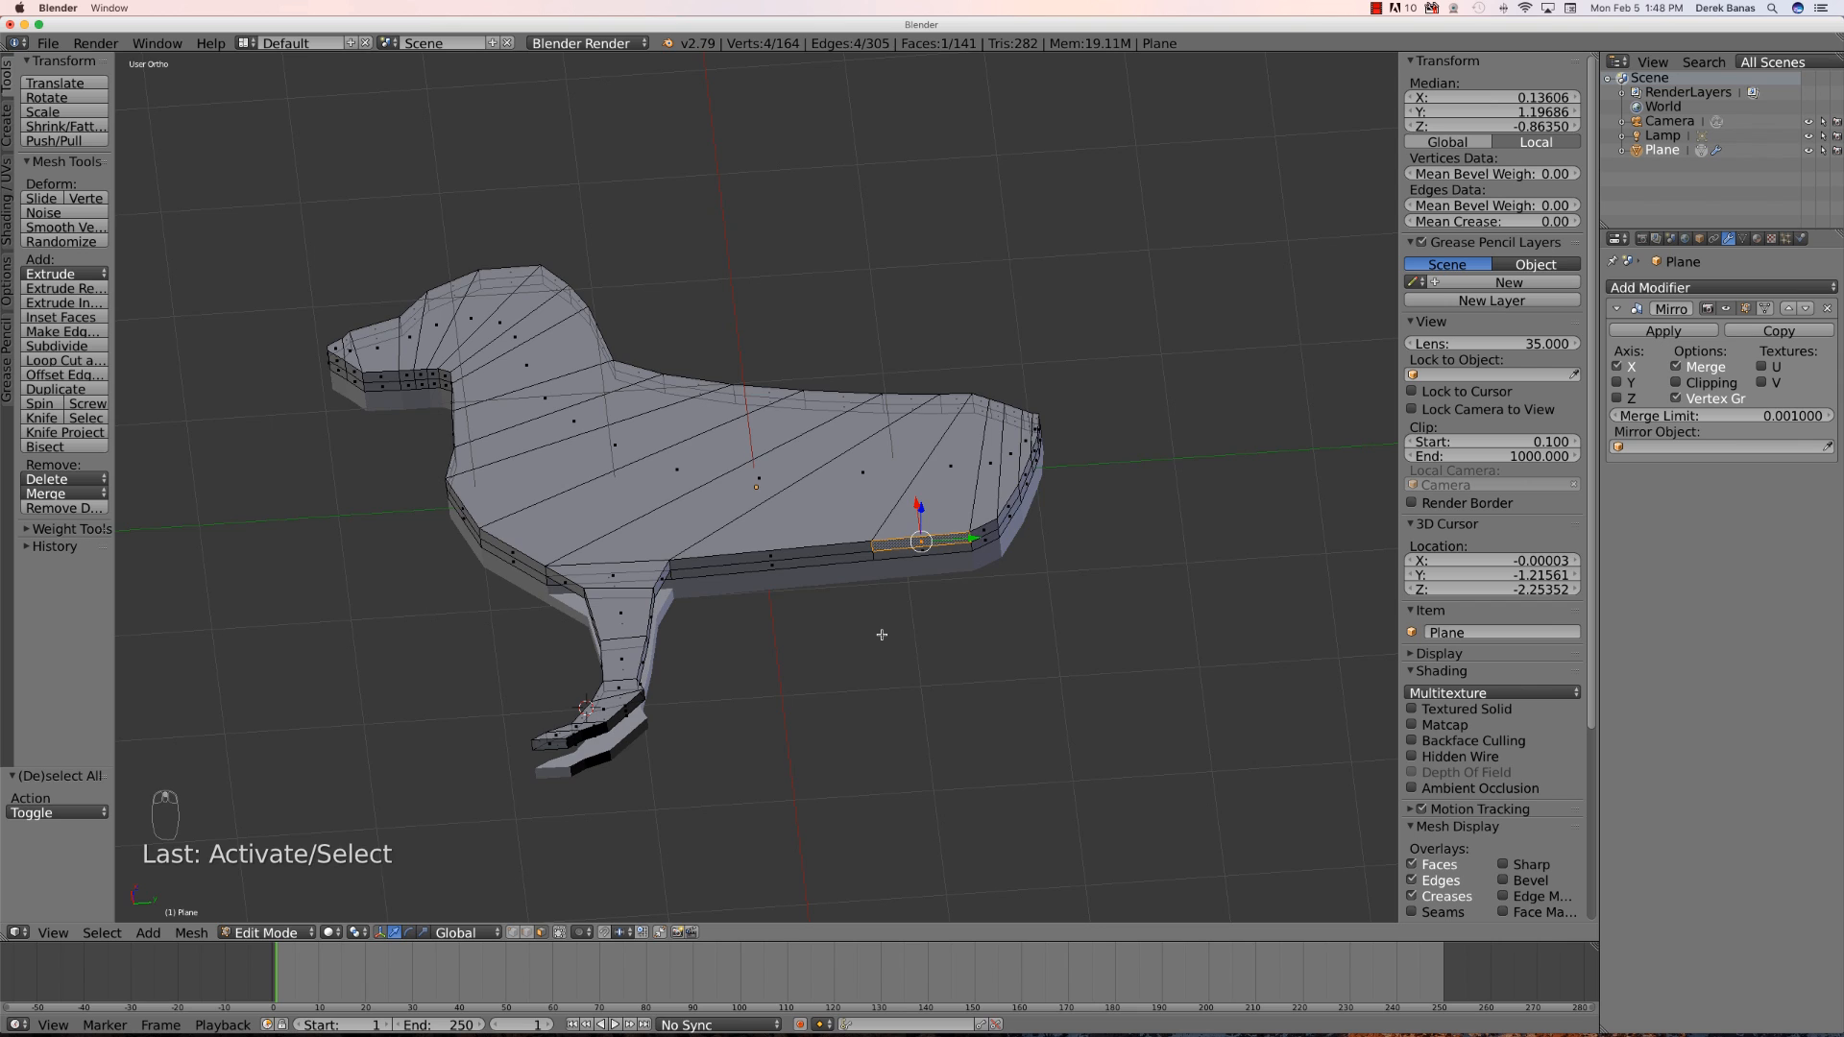
key(KP_3)
key(e)
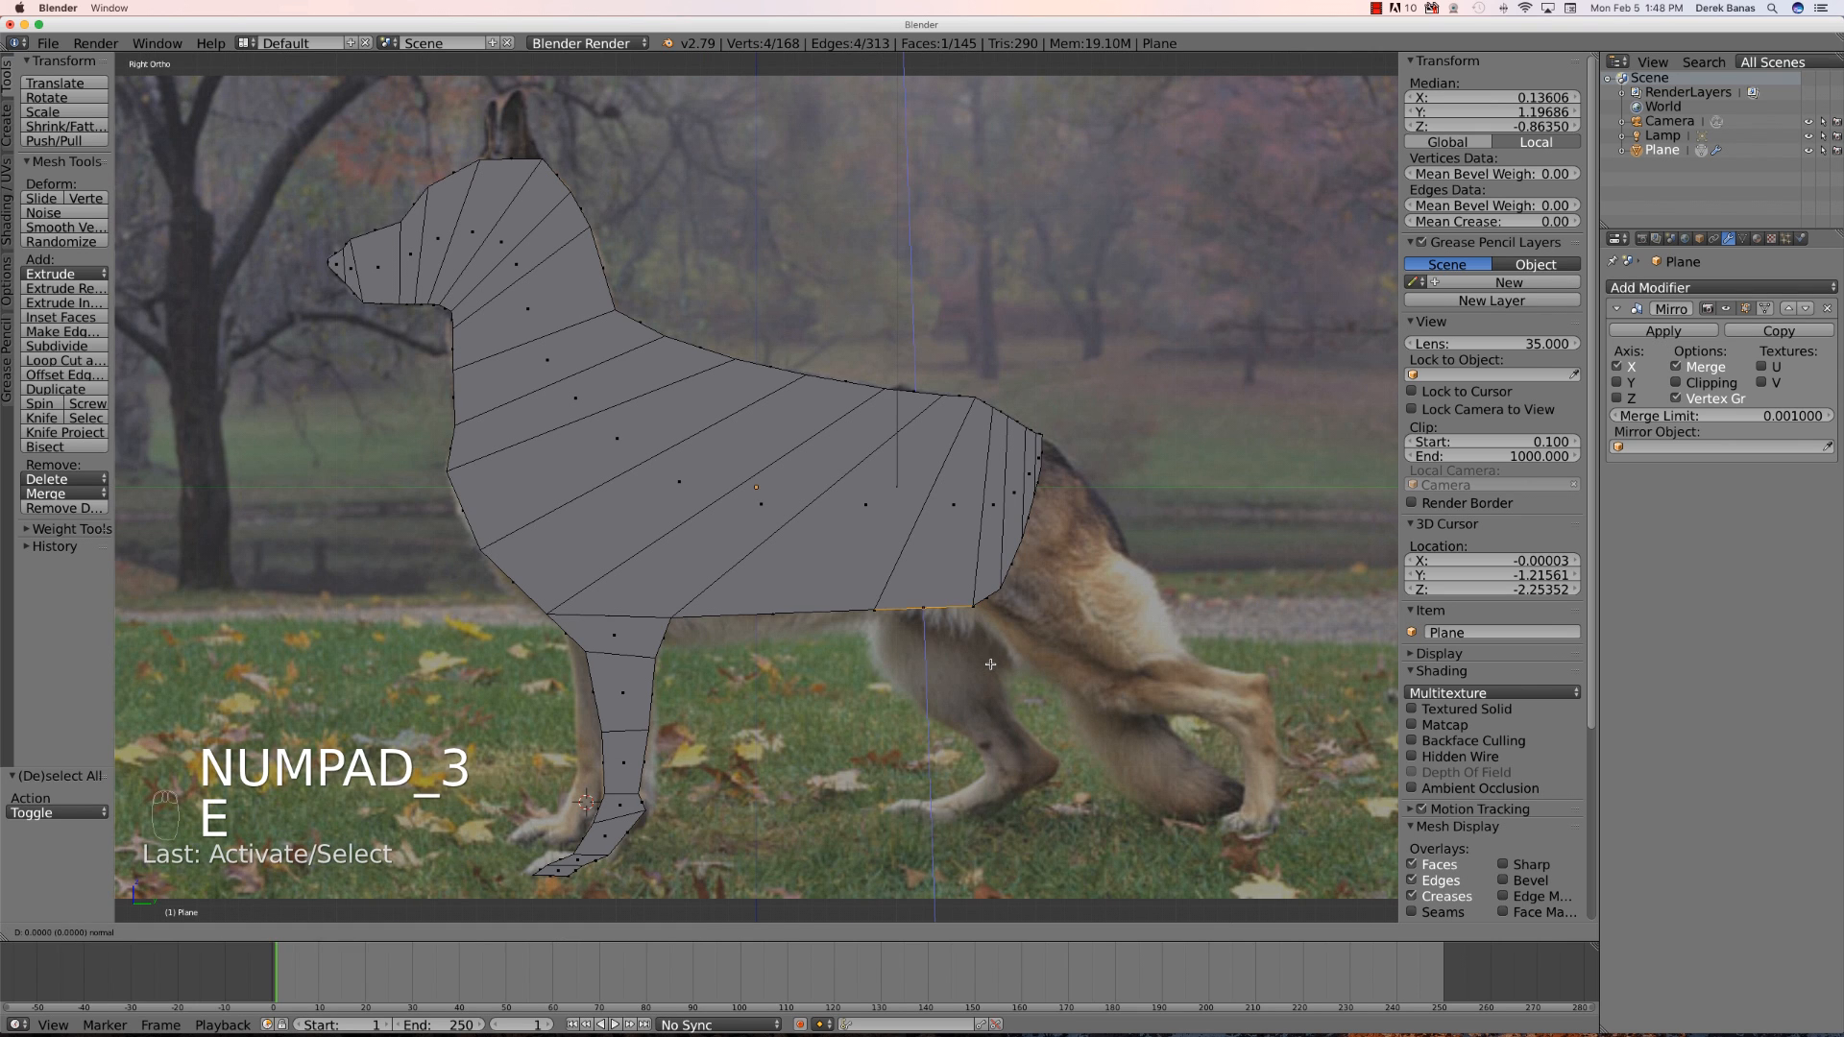
click(996, 719)
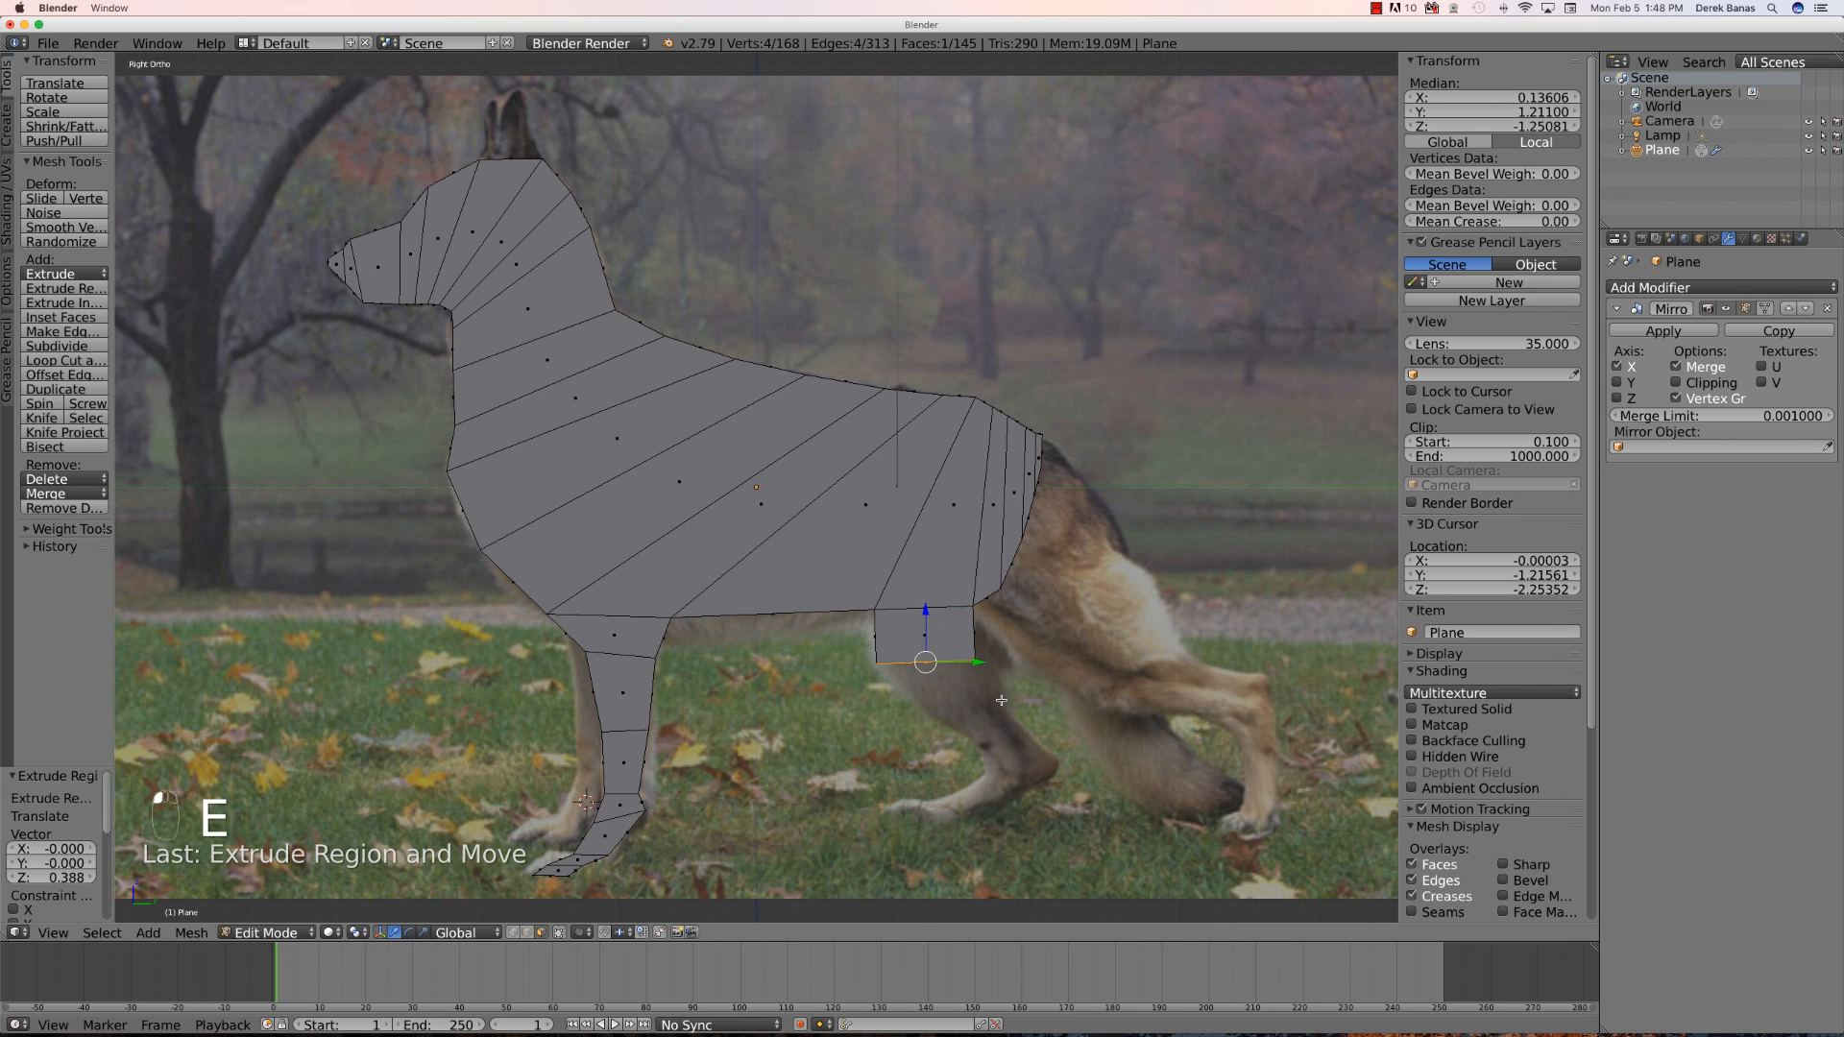
- Move the hind leg's lower rear vertex inward to follow the leg outline
click(512, 934)
key(a)
key(b)
drag(999, 675, 946, 653)
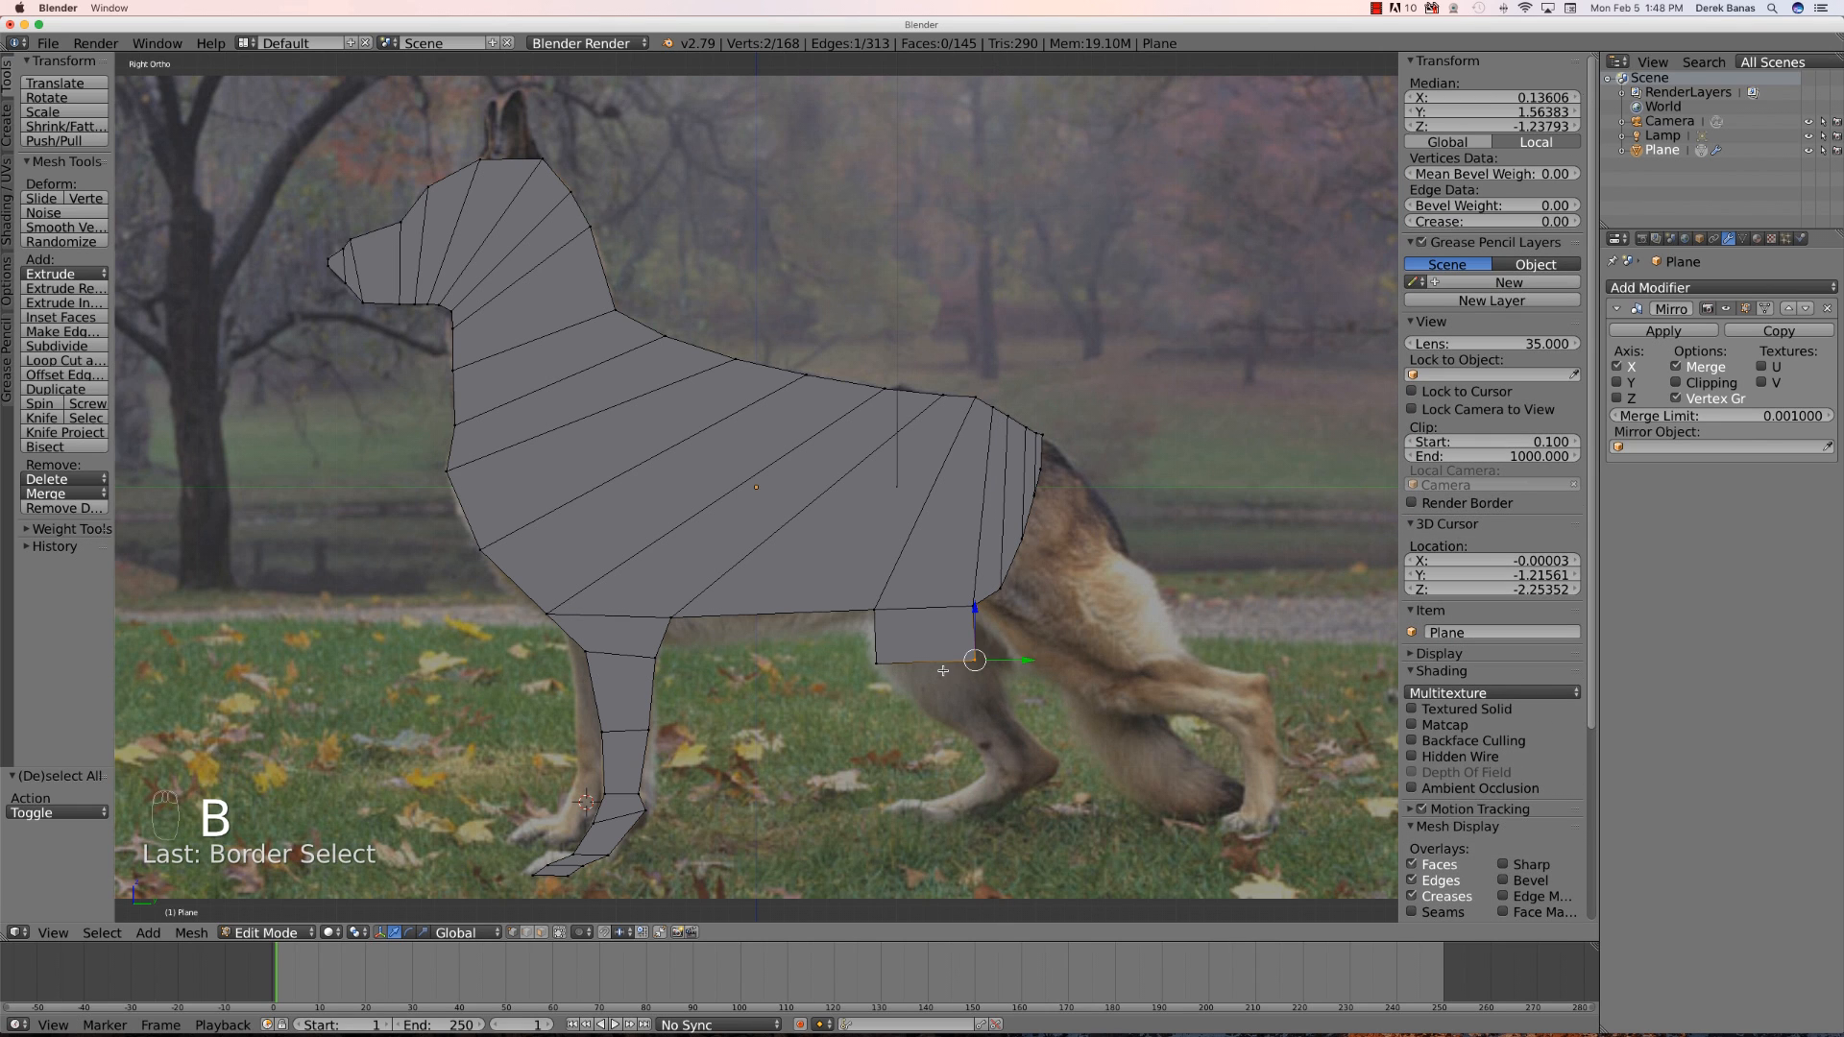
key(g)
click(968, 682)
- Extrude the hind leg's bottom edge down in segments along the angled lower leg
key(b)
drag(1008, 597, 806, 649)
key(e)
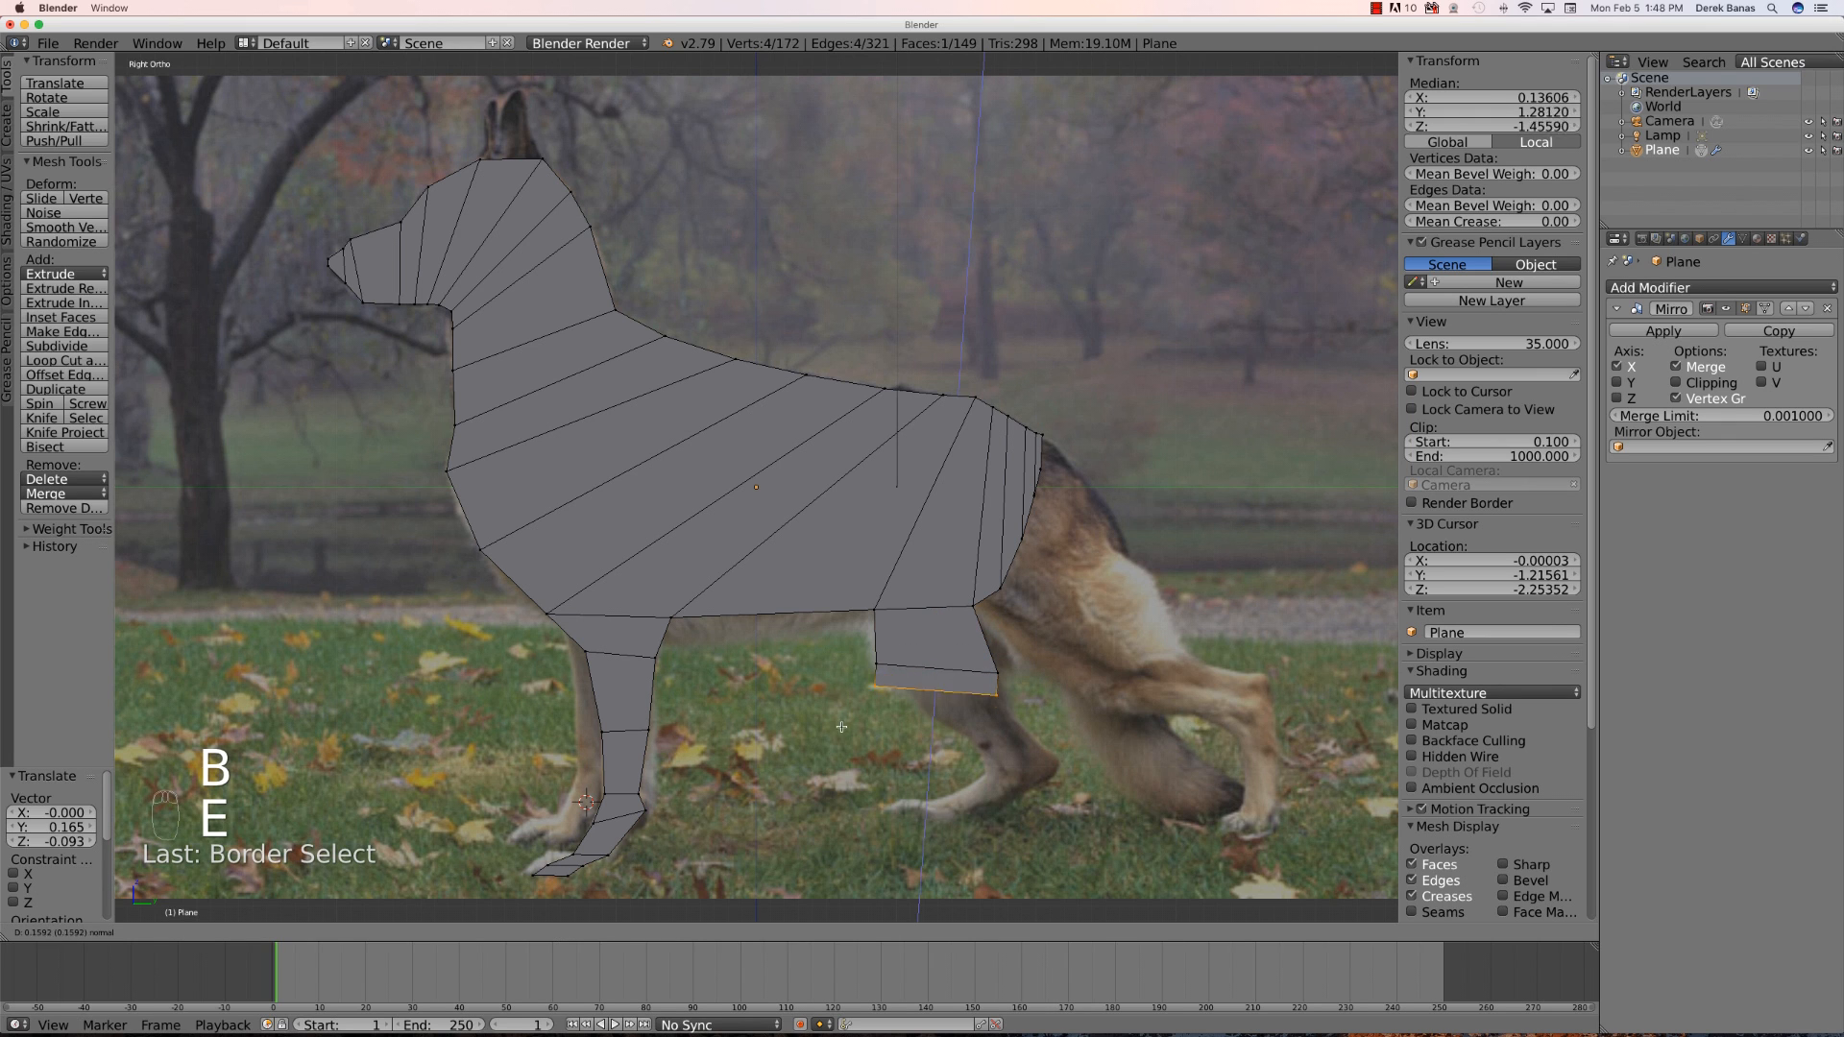
click(856, 754)
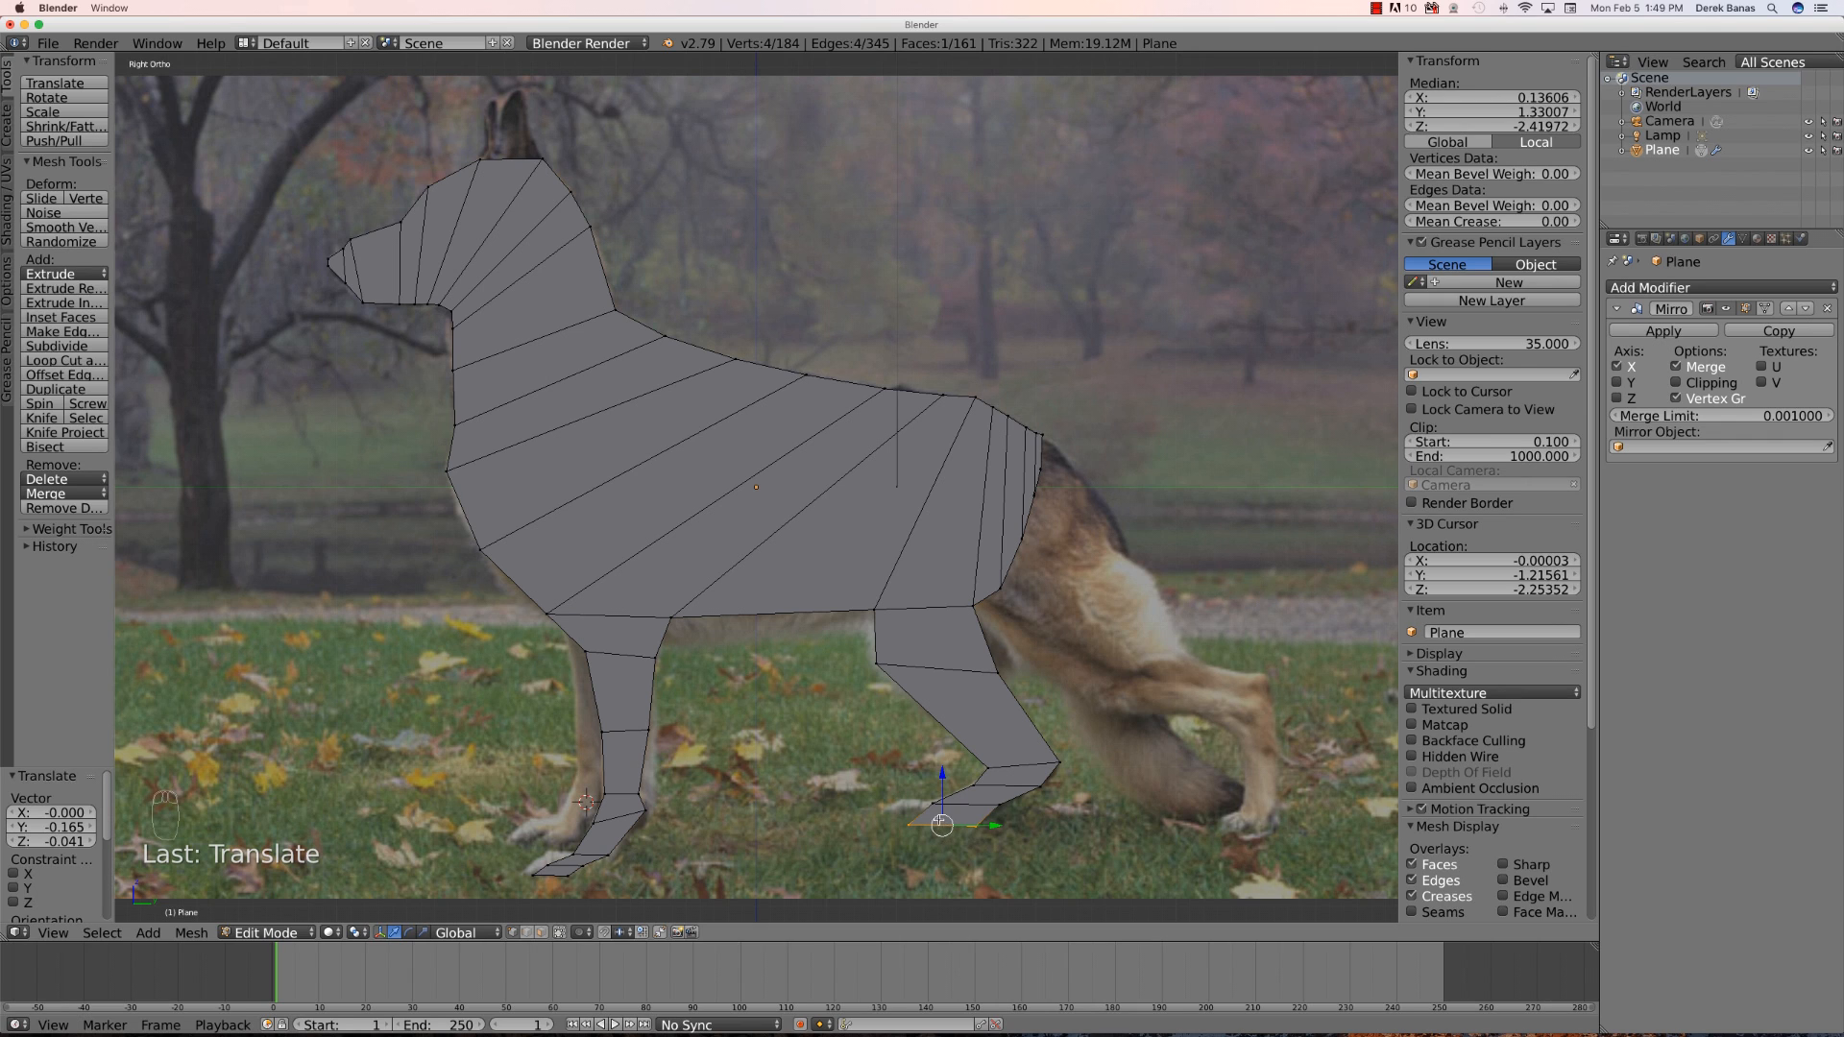
- Extrude the hind leg's bottom edge down to form the paw and adjust its position
key(e)
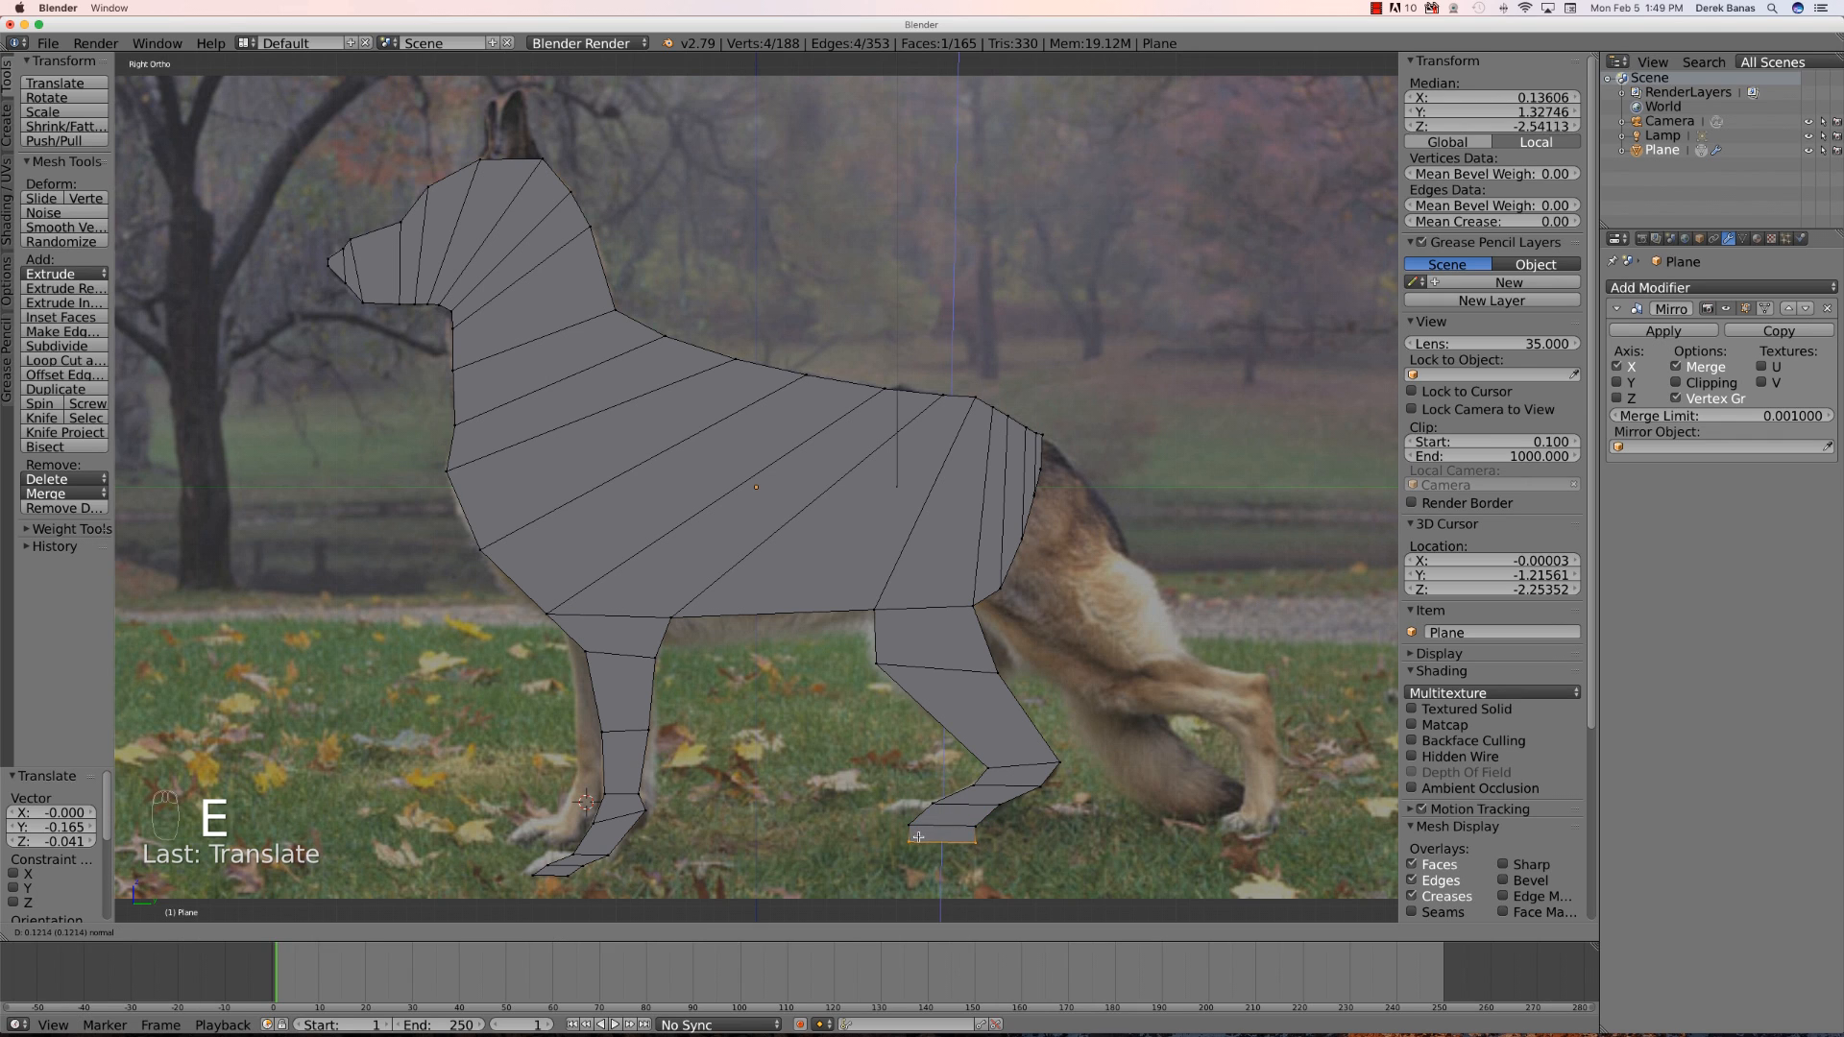
click(923, 845)
key(g)
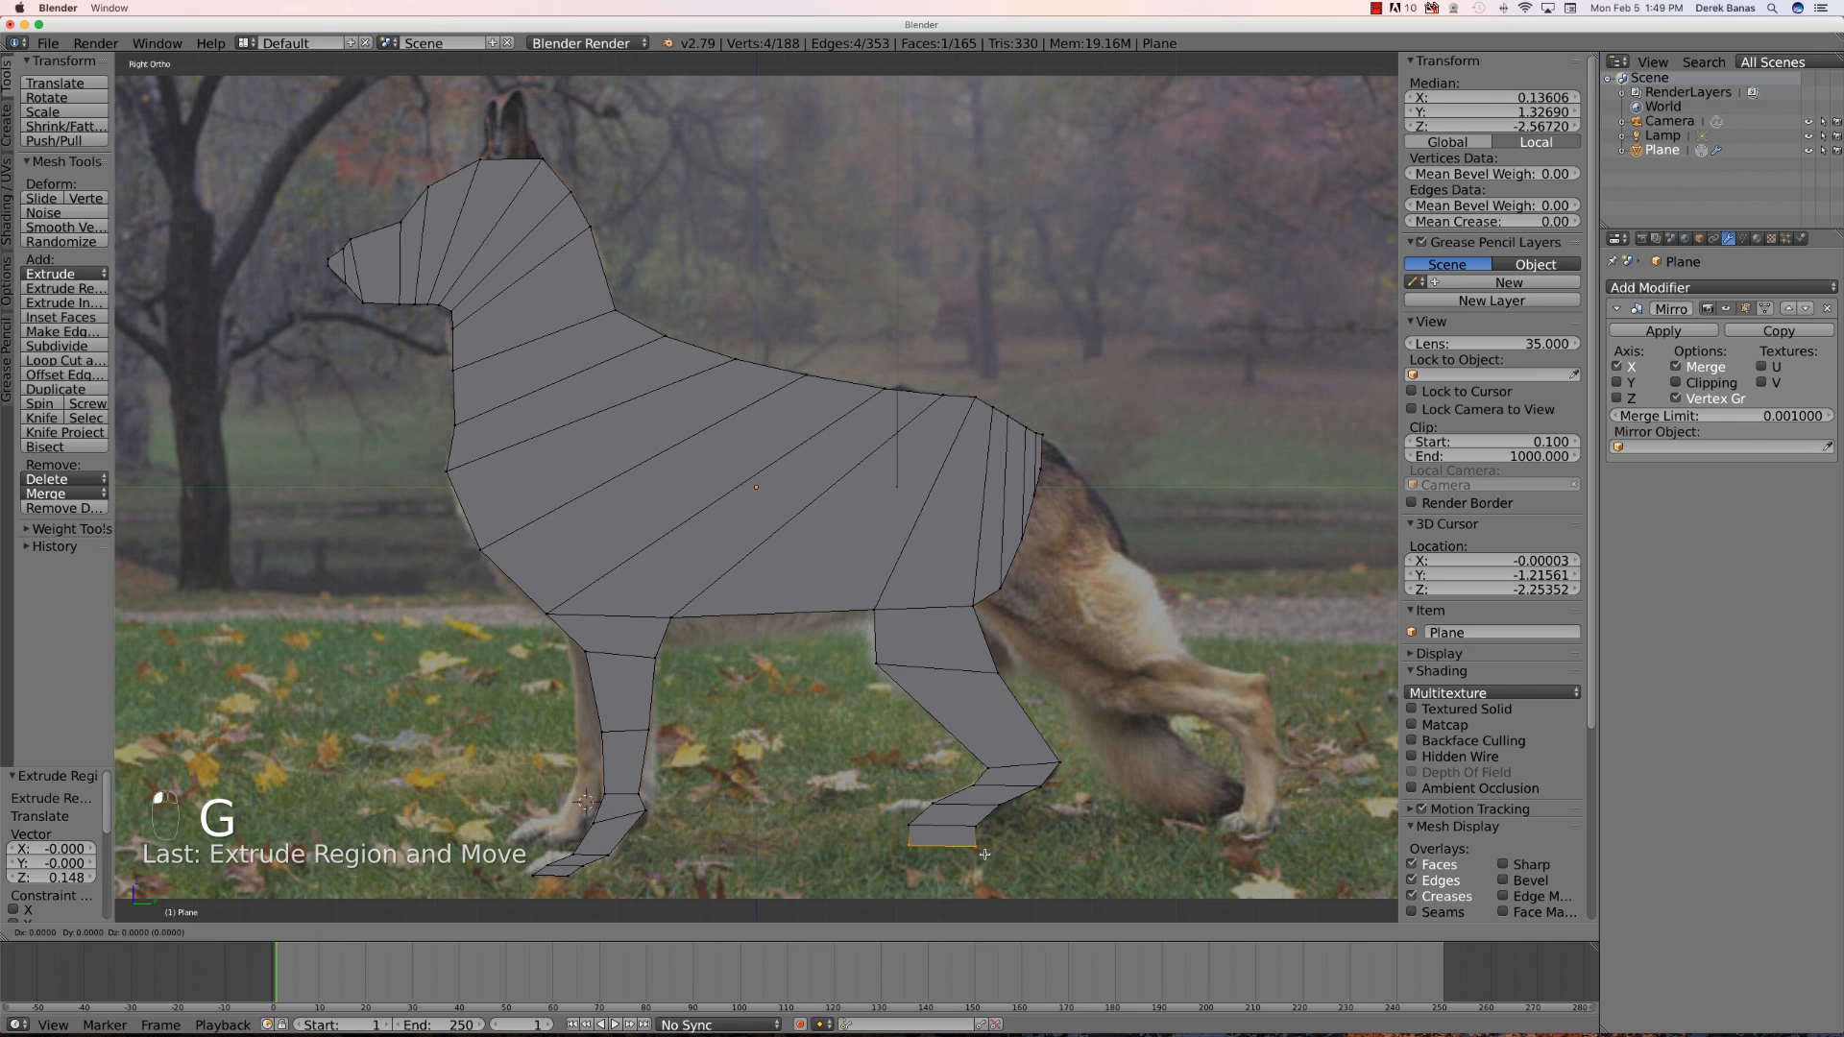
click(962, 856)
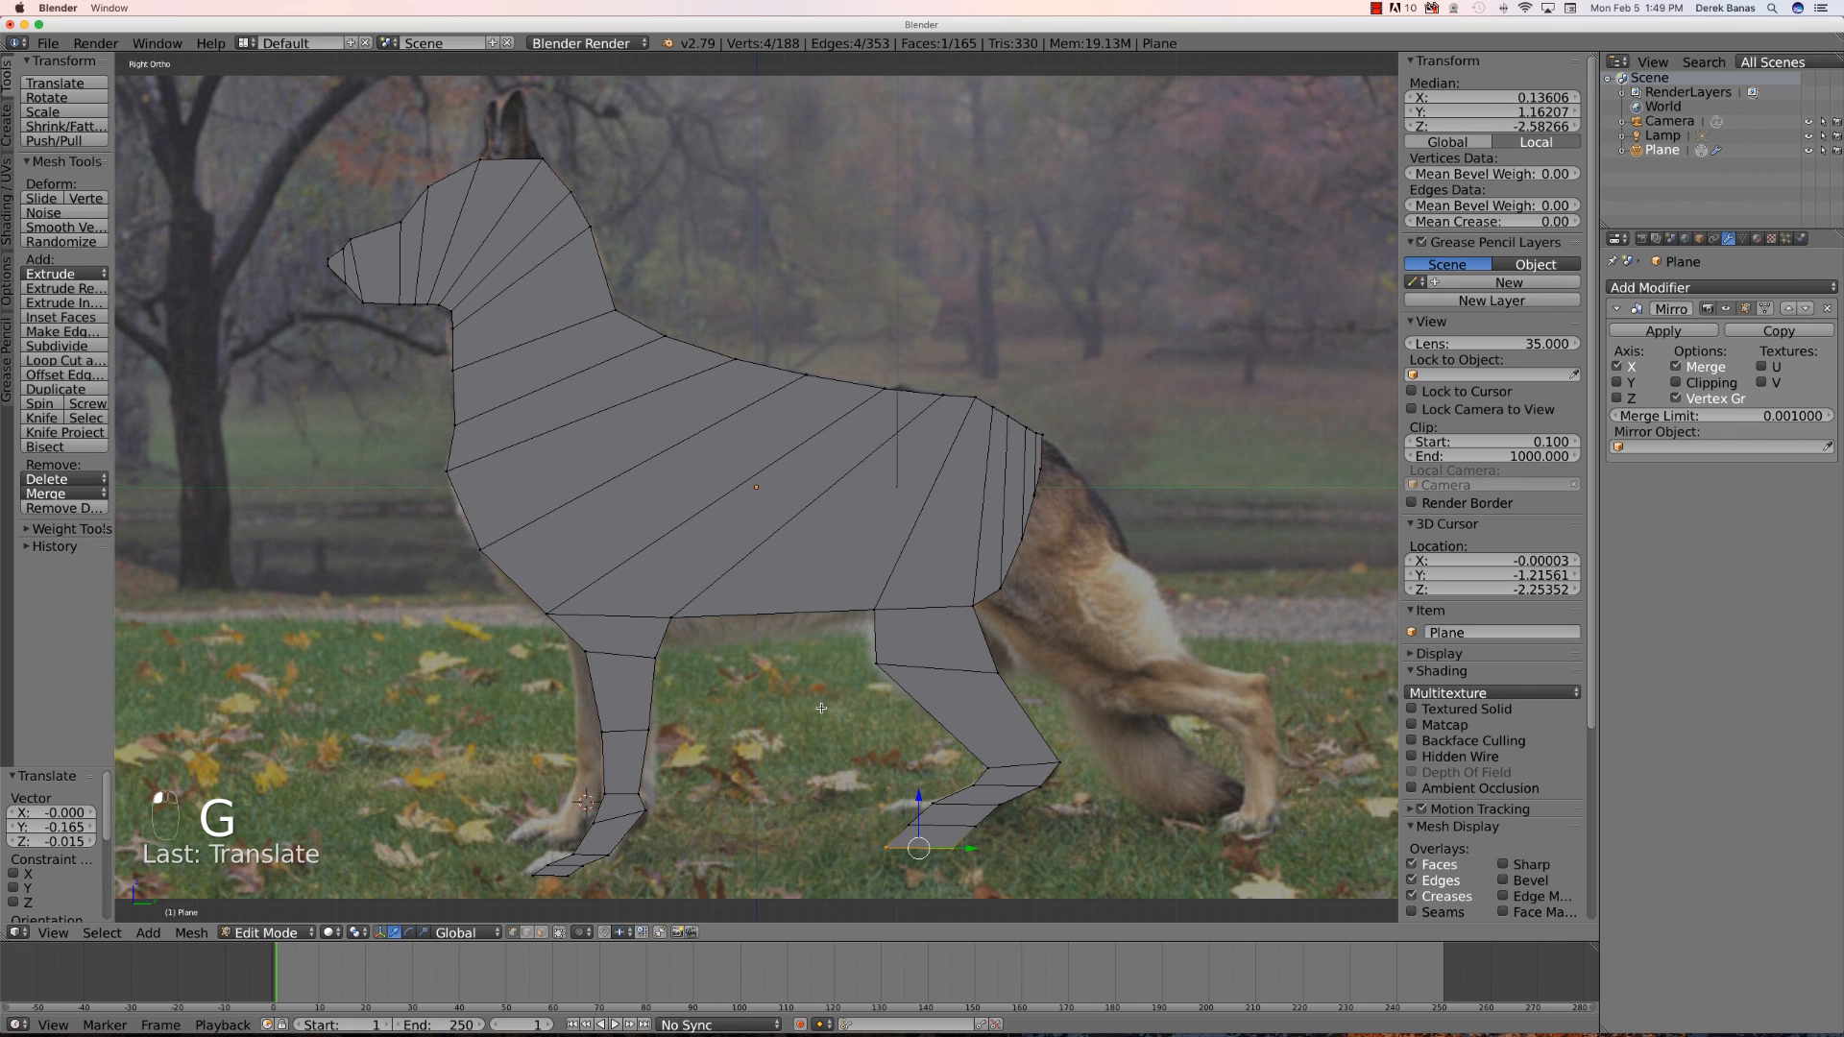
mouse_move(823, 708)
middle_down()
mouse_move(841, 585)
mouse_move(821, 687)
middle_up()
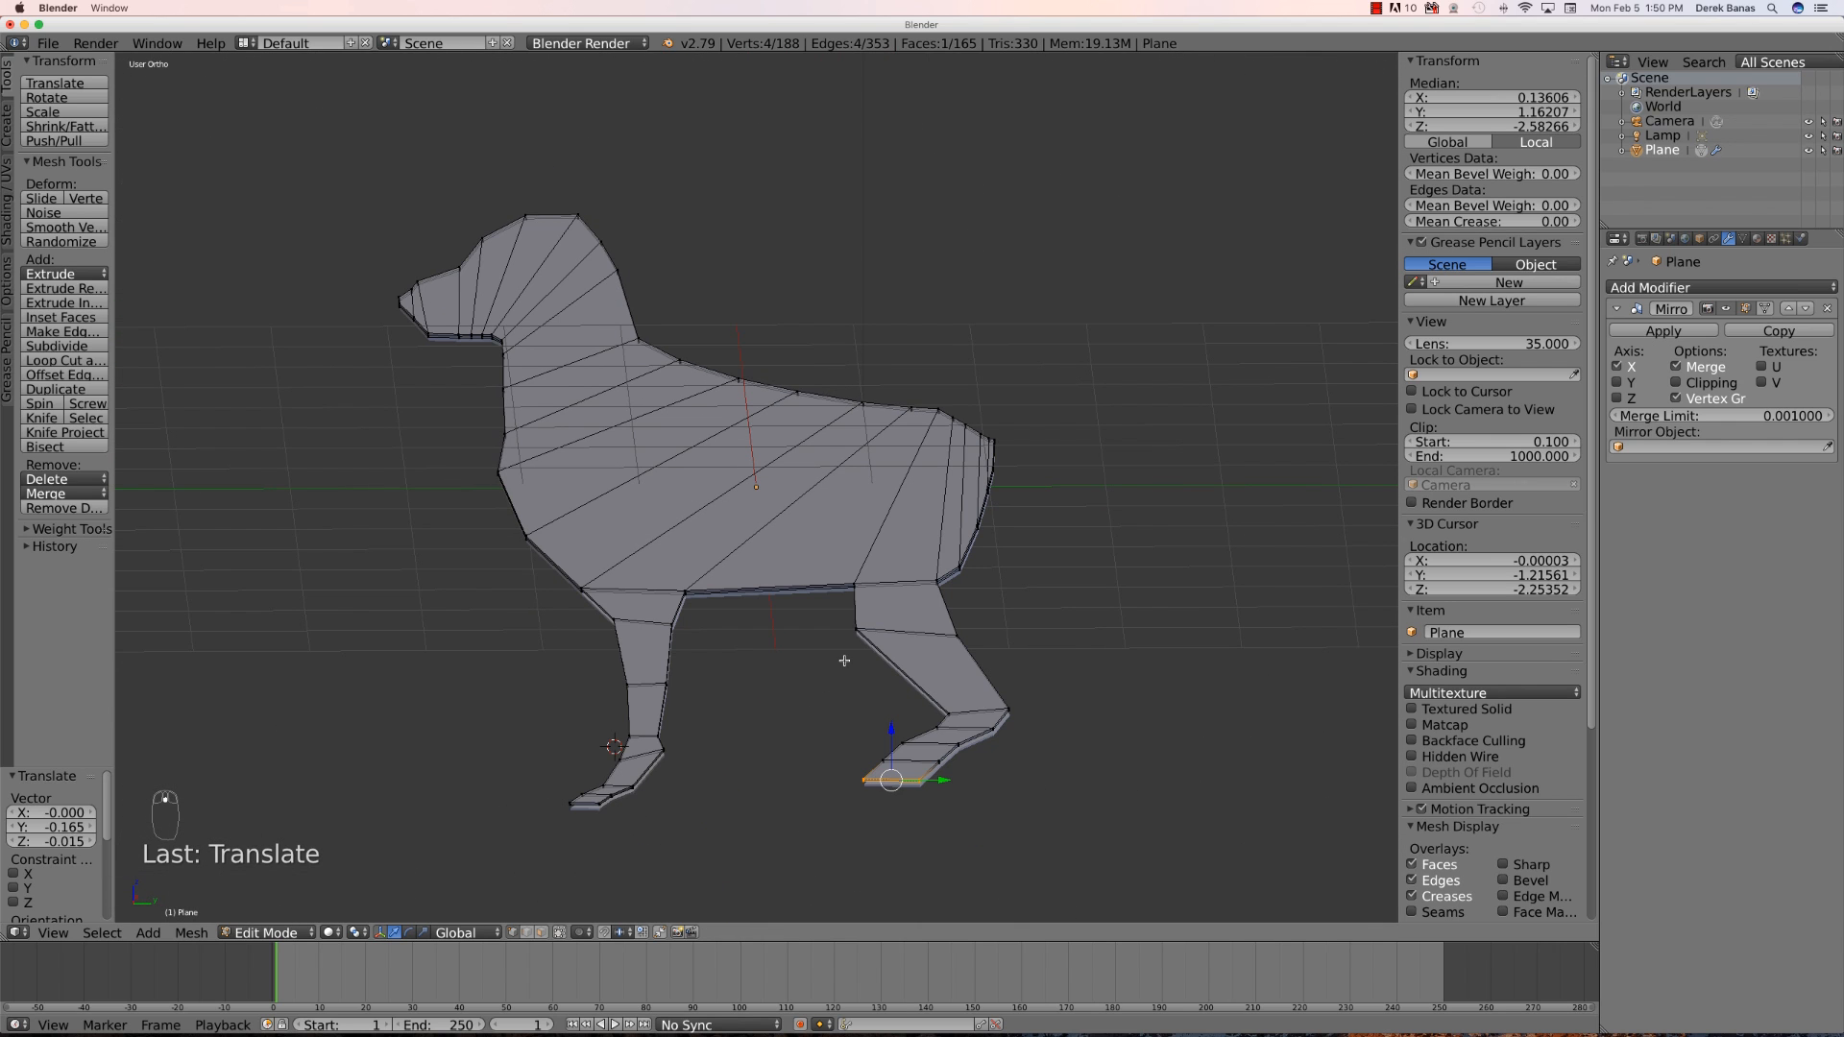
key(KP_3)
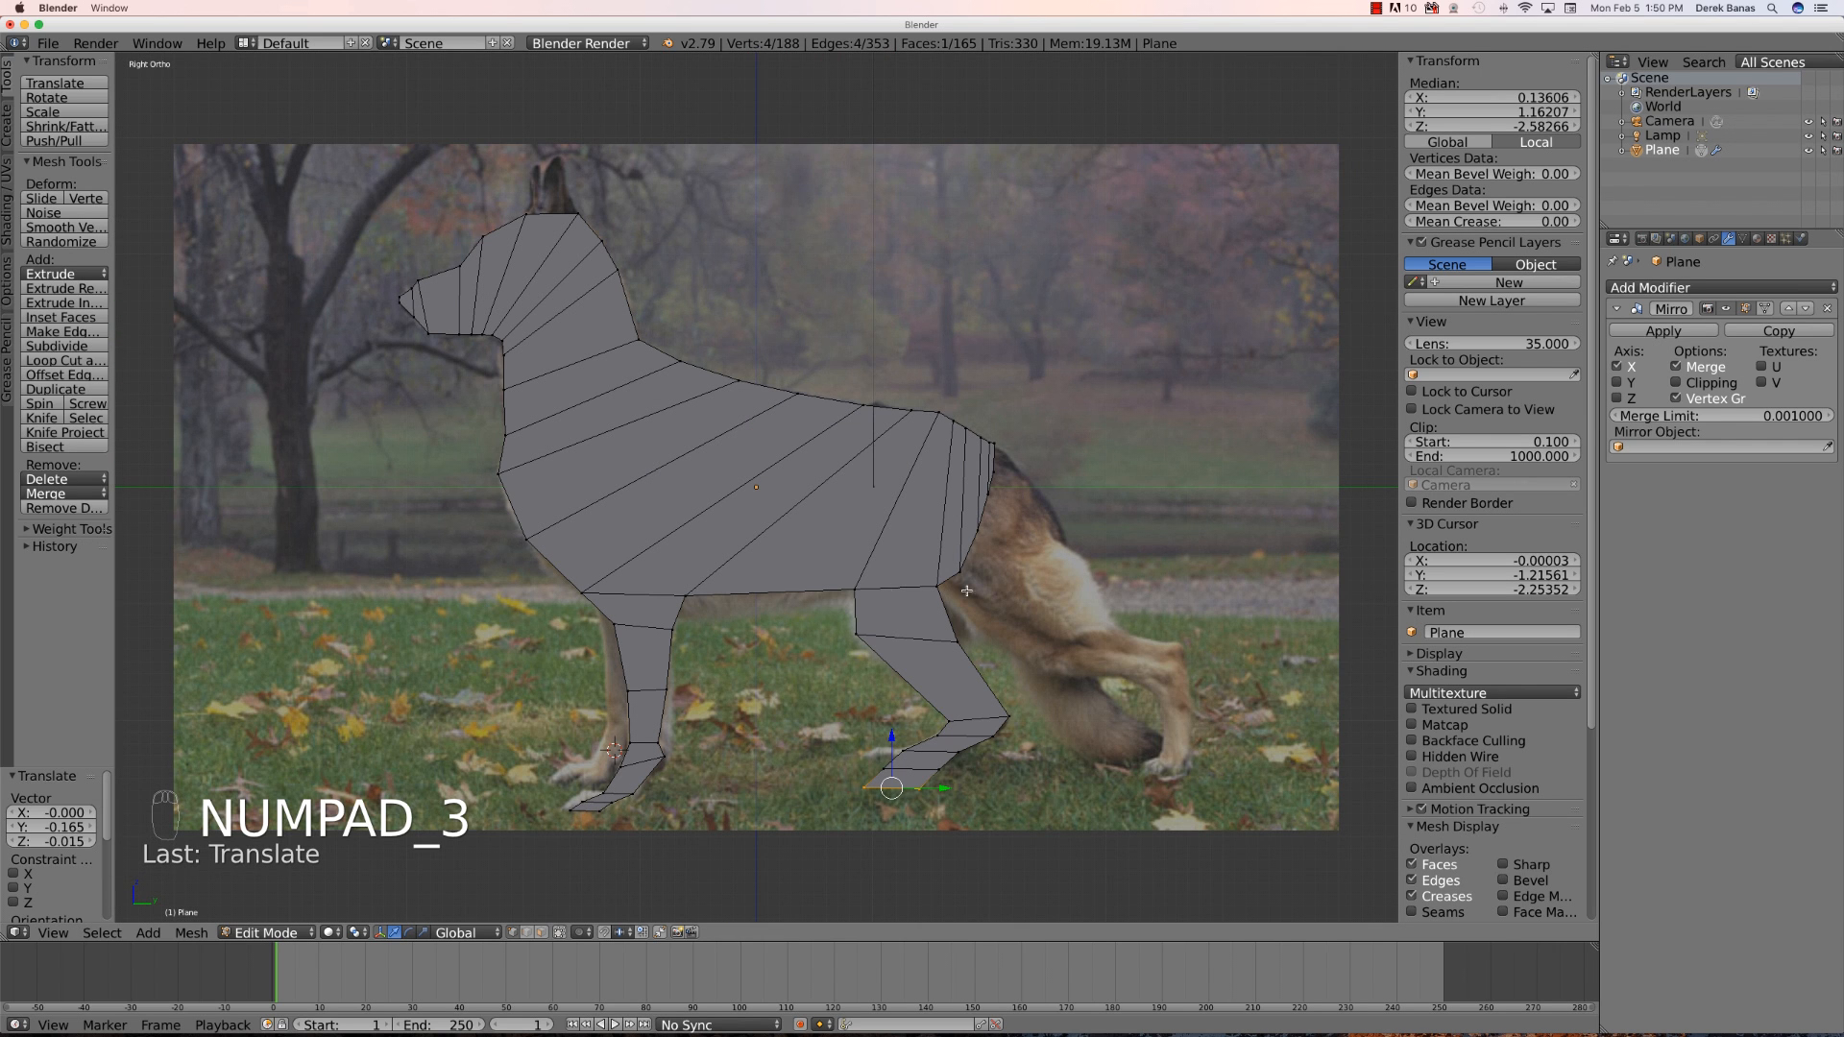
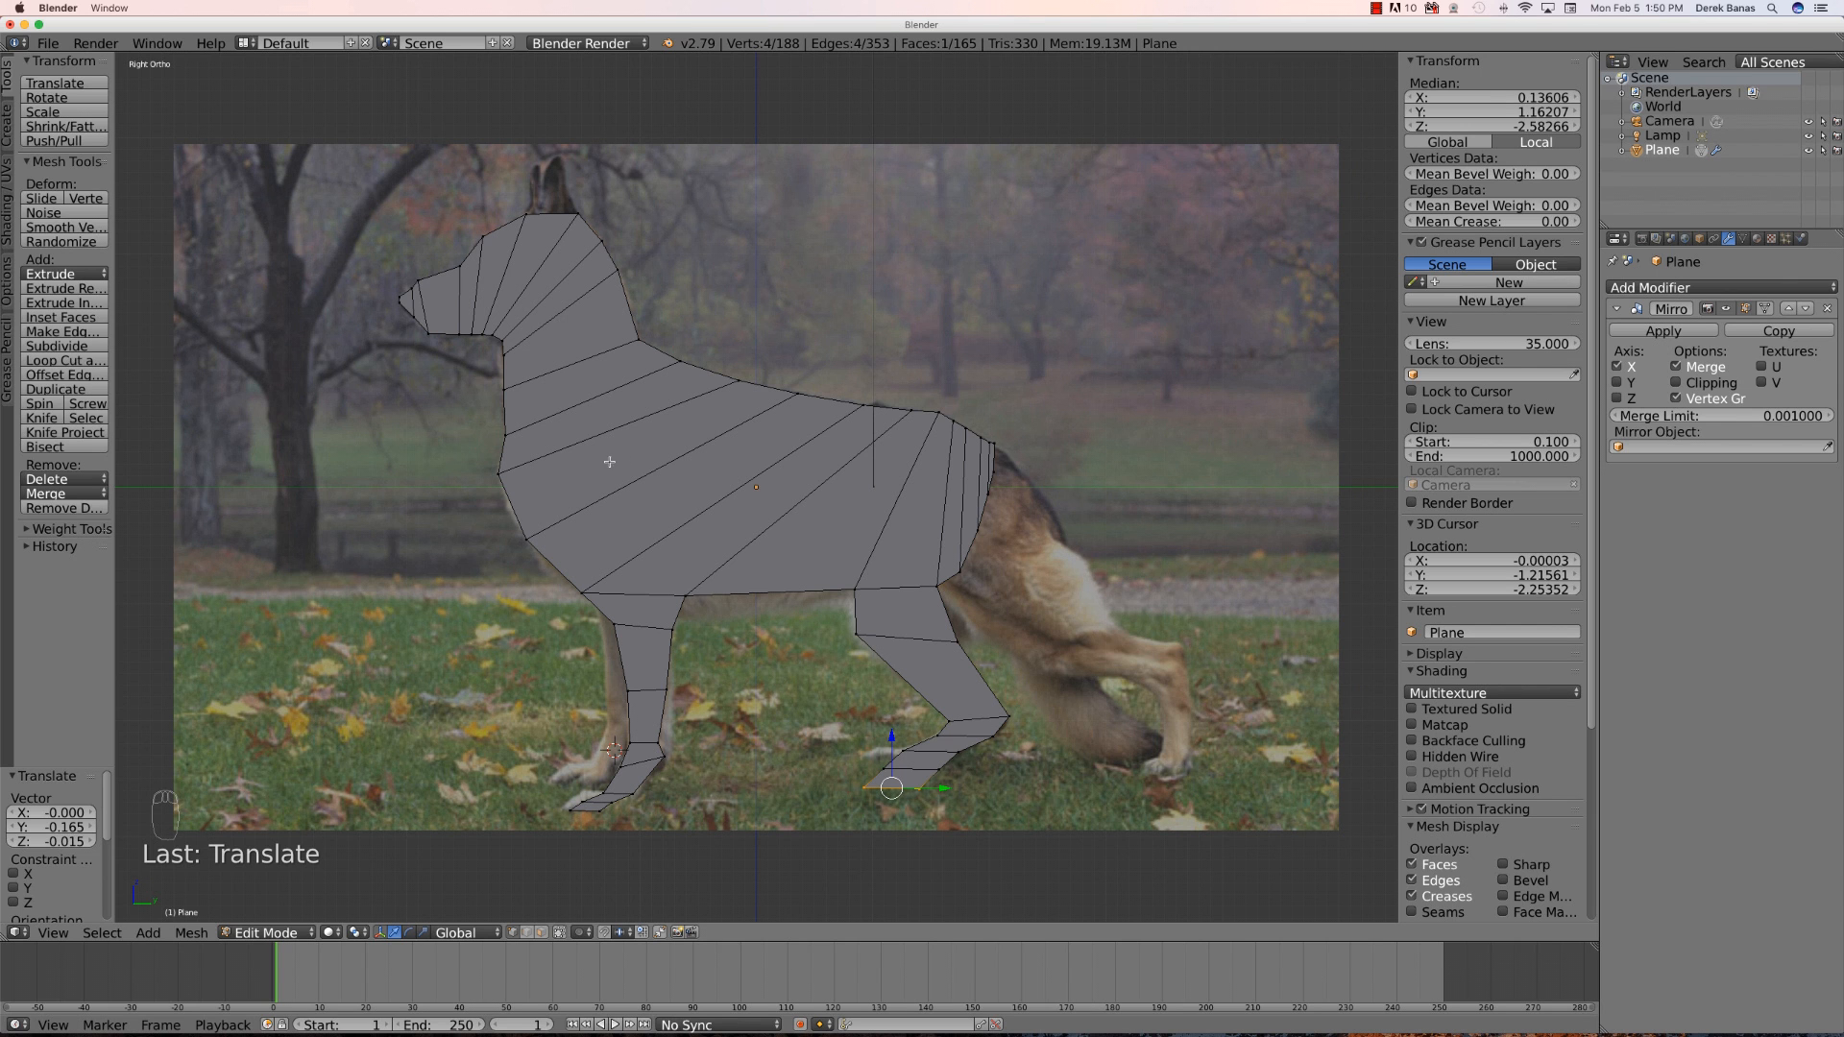
- Select the body's rear top edge at the tail base and extrude it a short distance to start the tail
middle_drag(512, 458, 293, 444)
scroll(894, 611, up, 3)
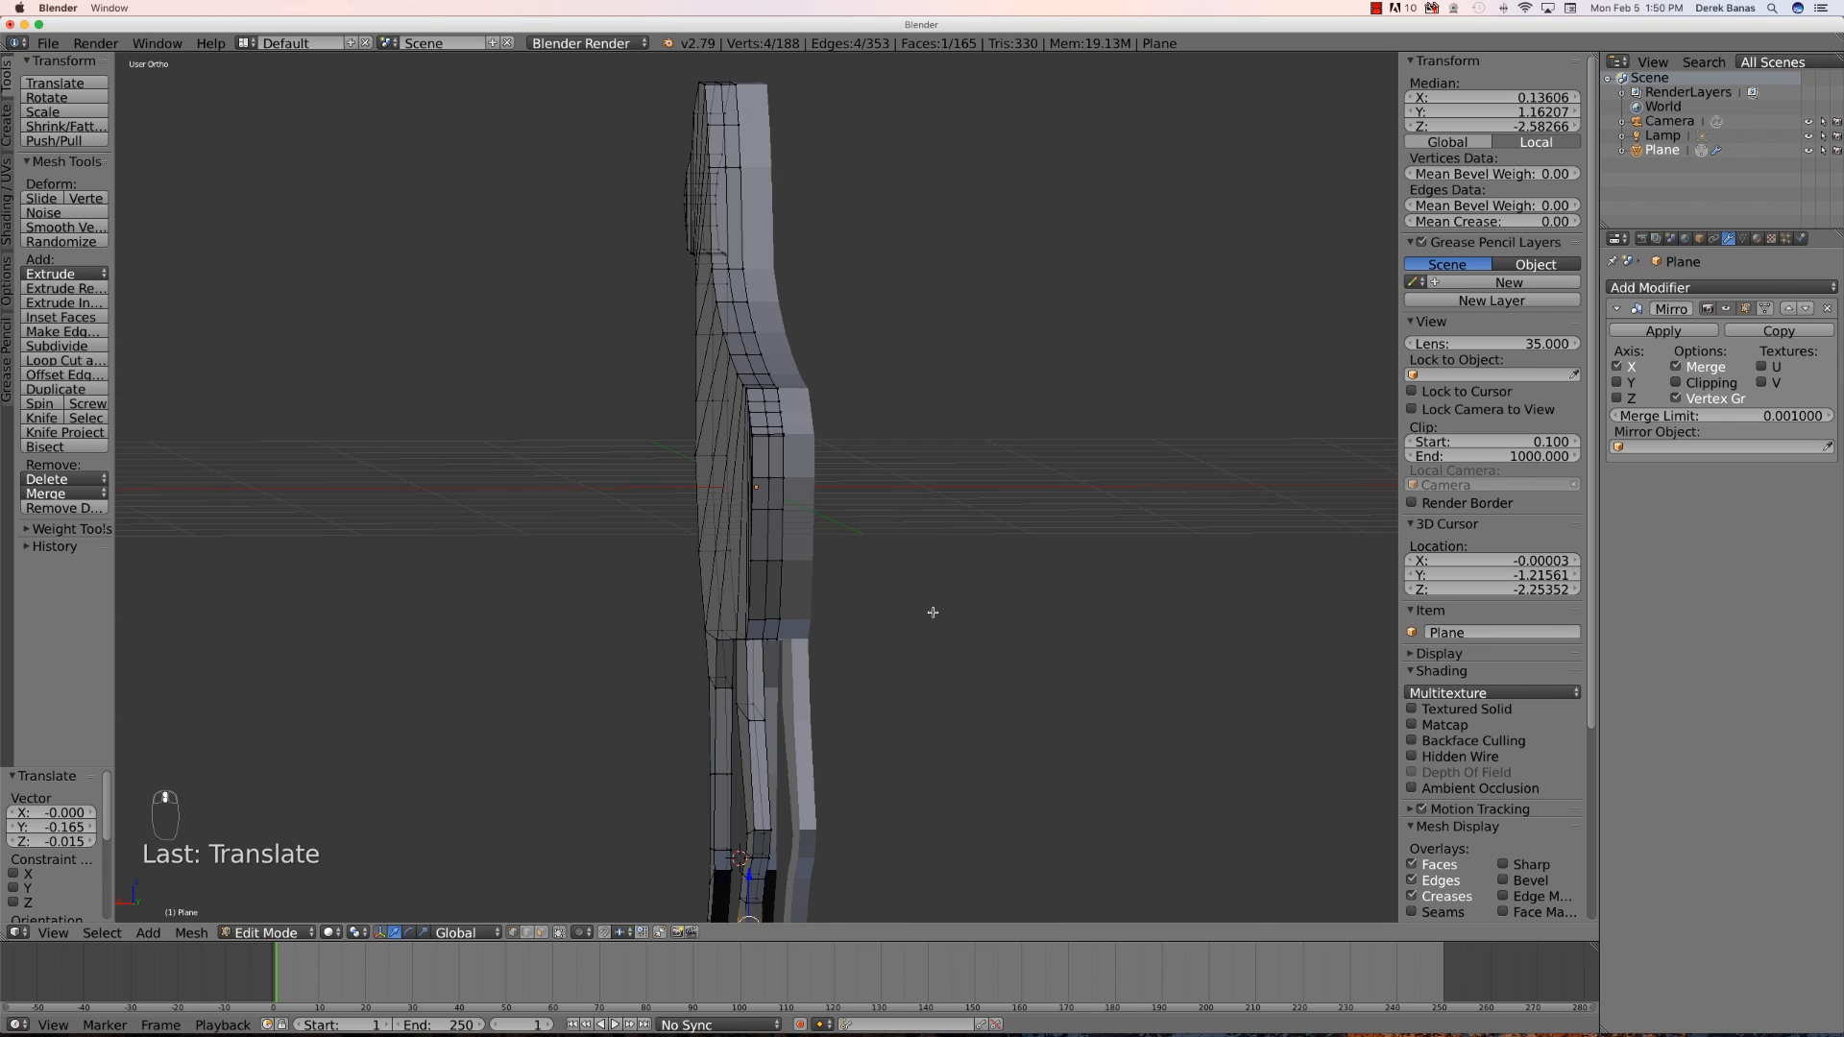
scroll(881, 573, up, 1)
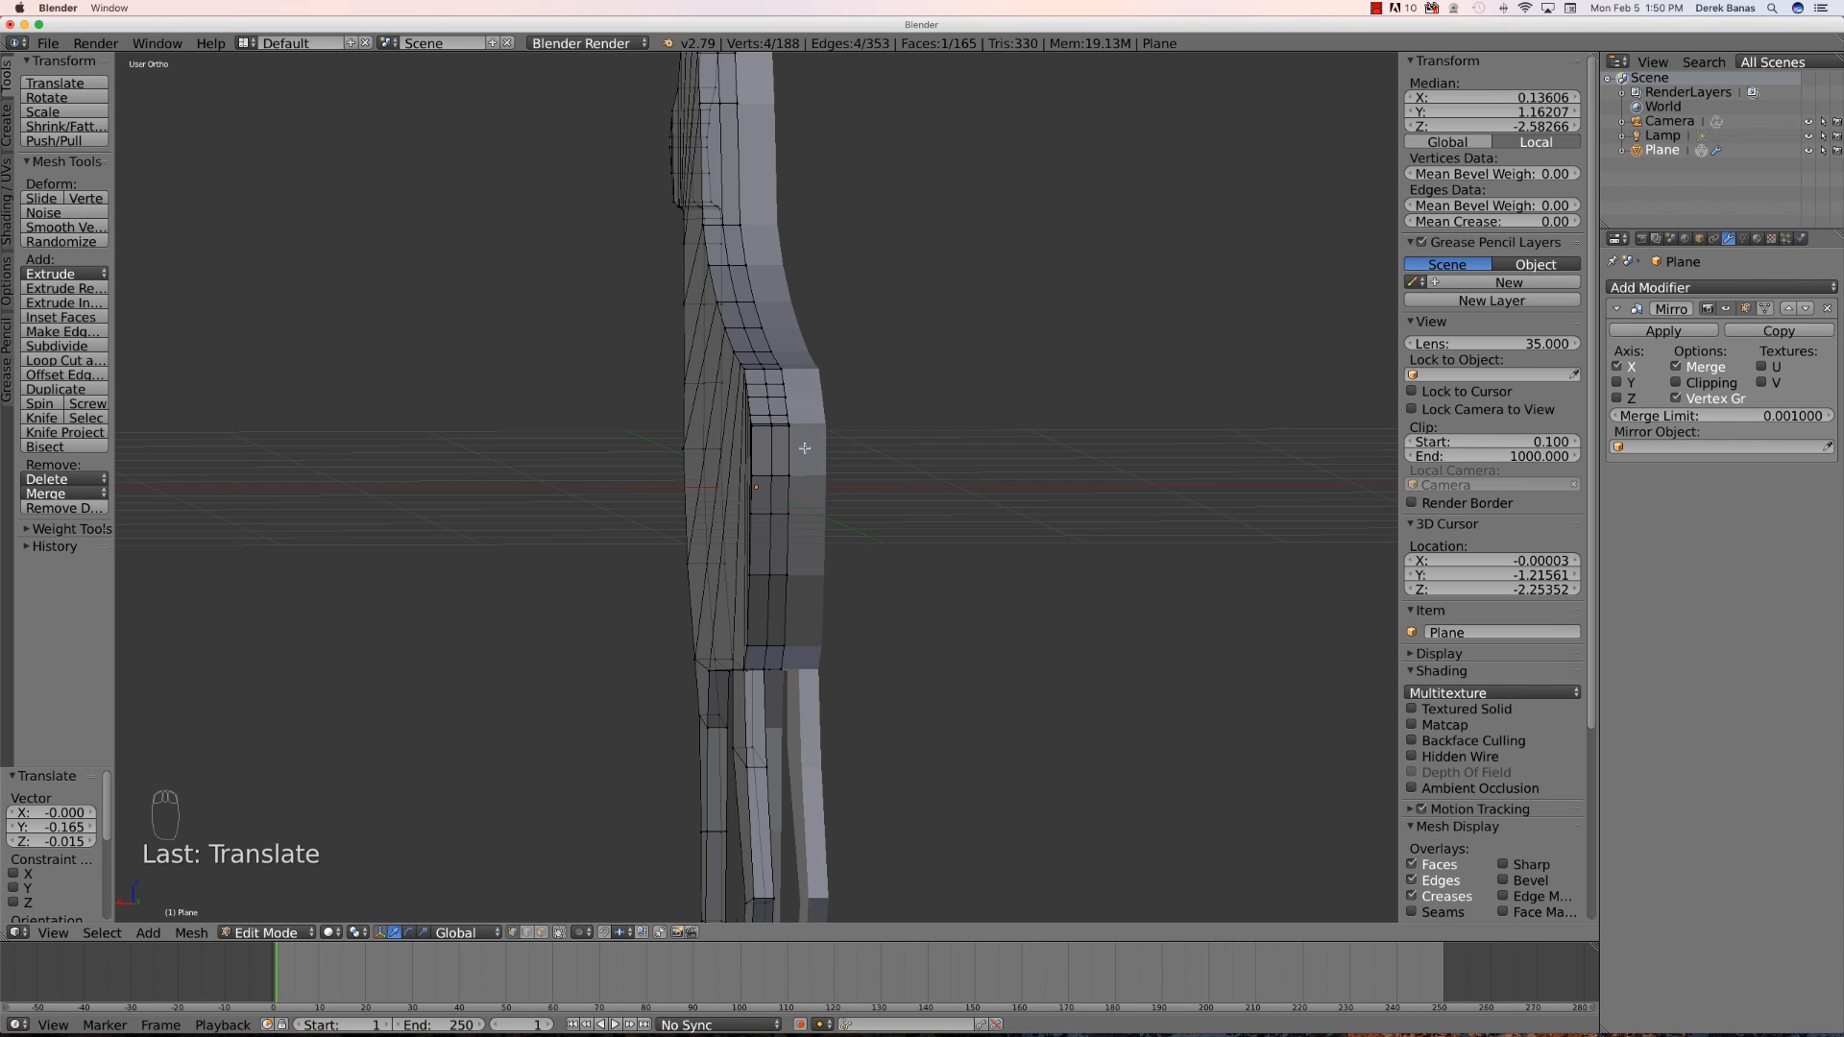
mouse_move(829, 525)
middle_down()
mouse_move(998, 520)
mouse_move(881, 531)
mouse_move(812, 500)
middle_up()
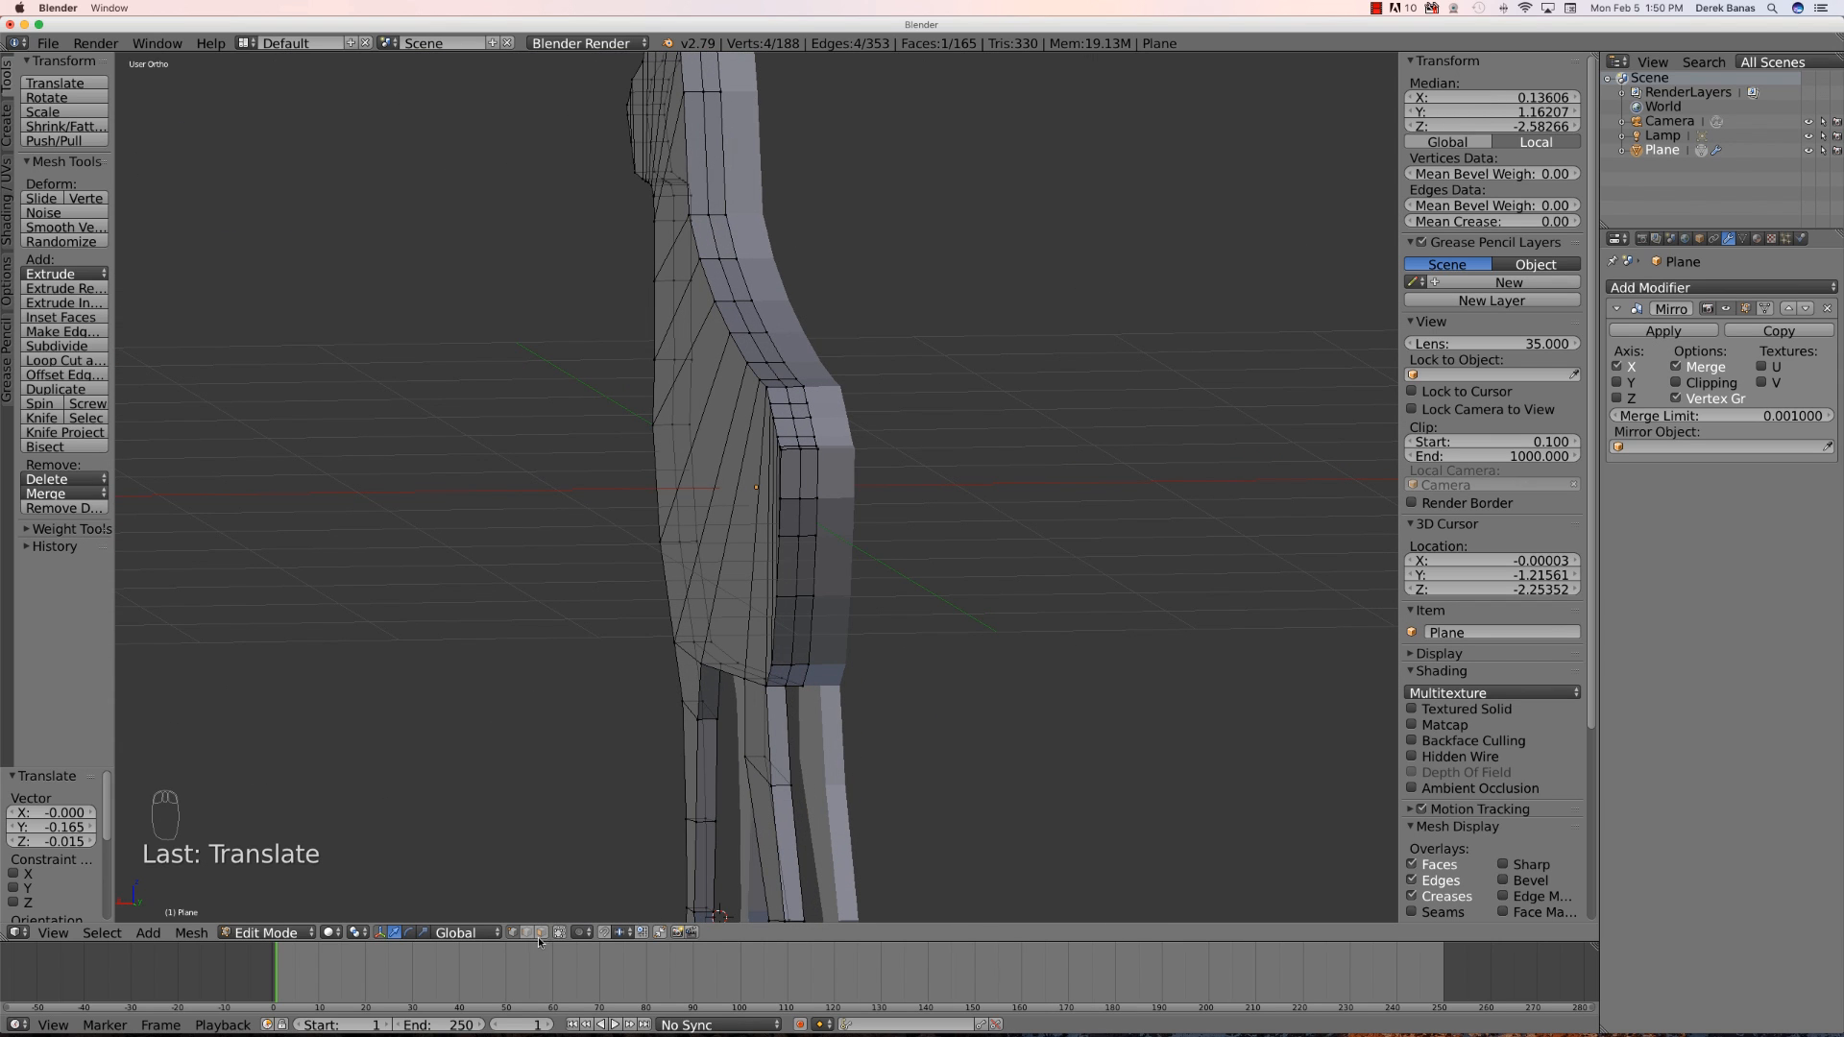
right_click(801, 478)
key(KP_3)
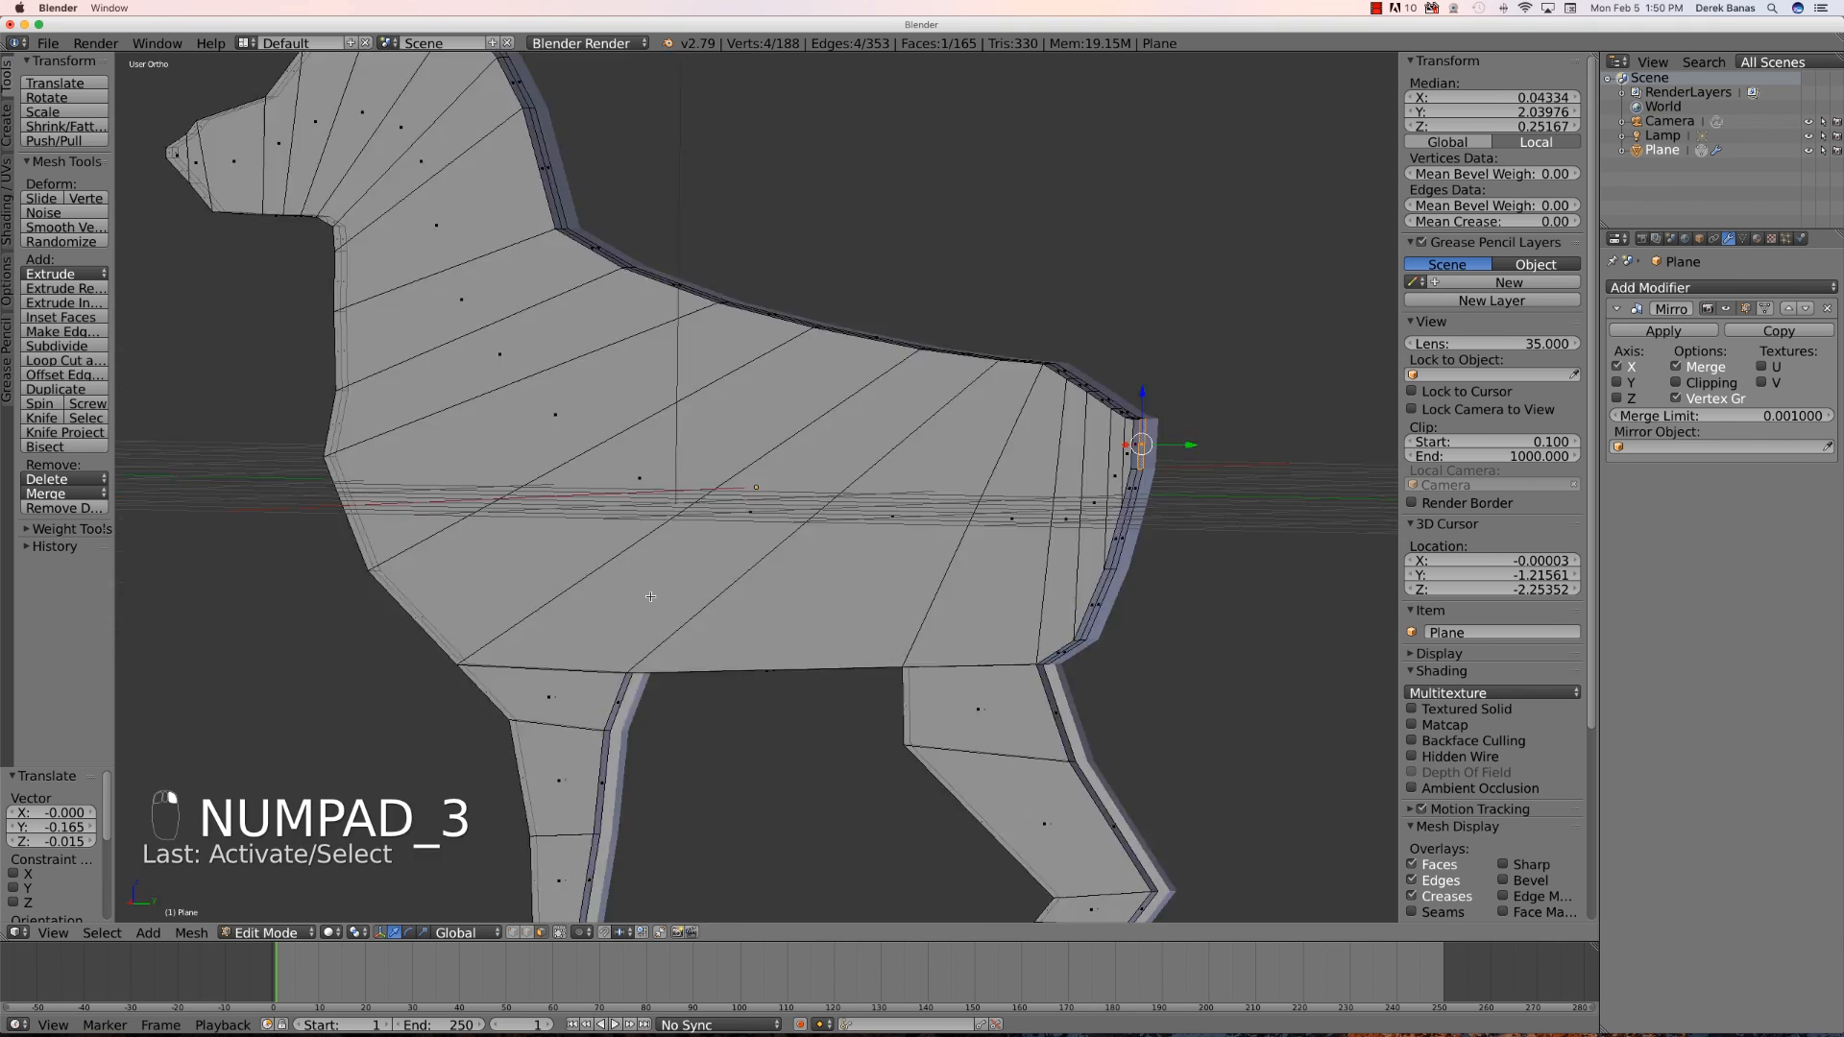
scroll(722, 644, down, 4)
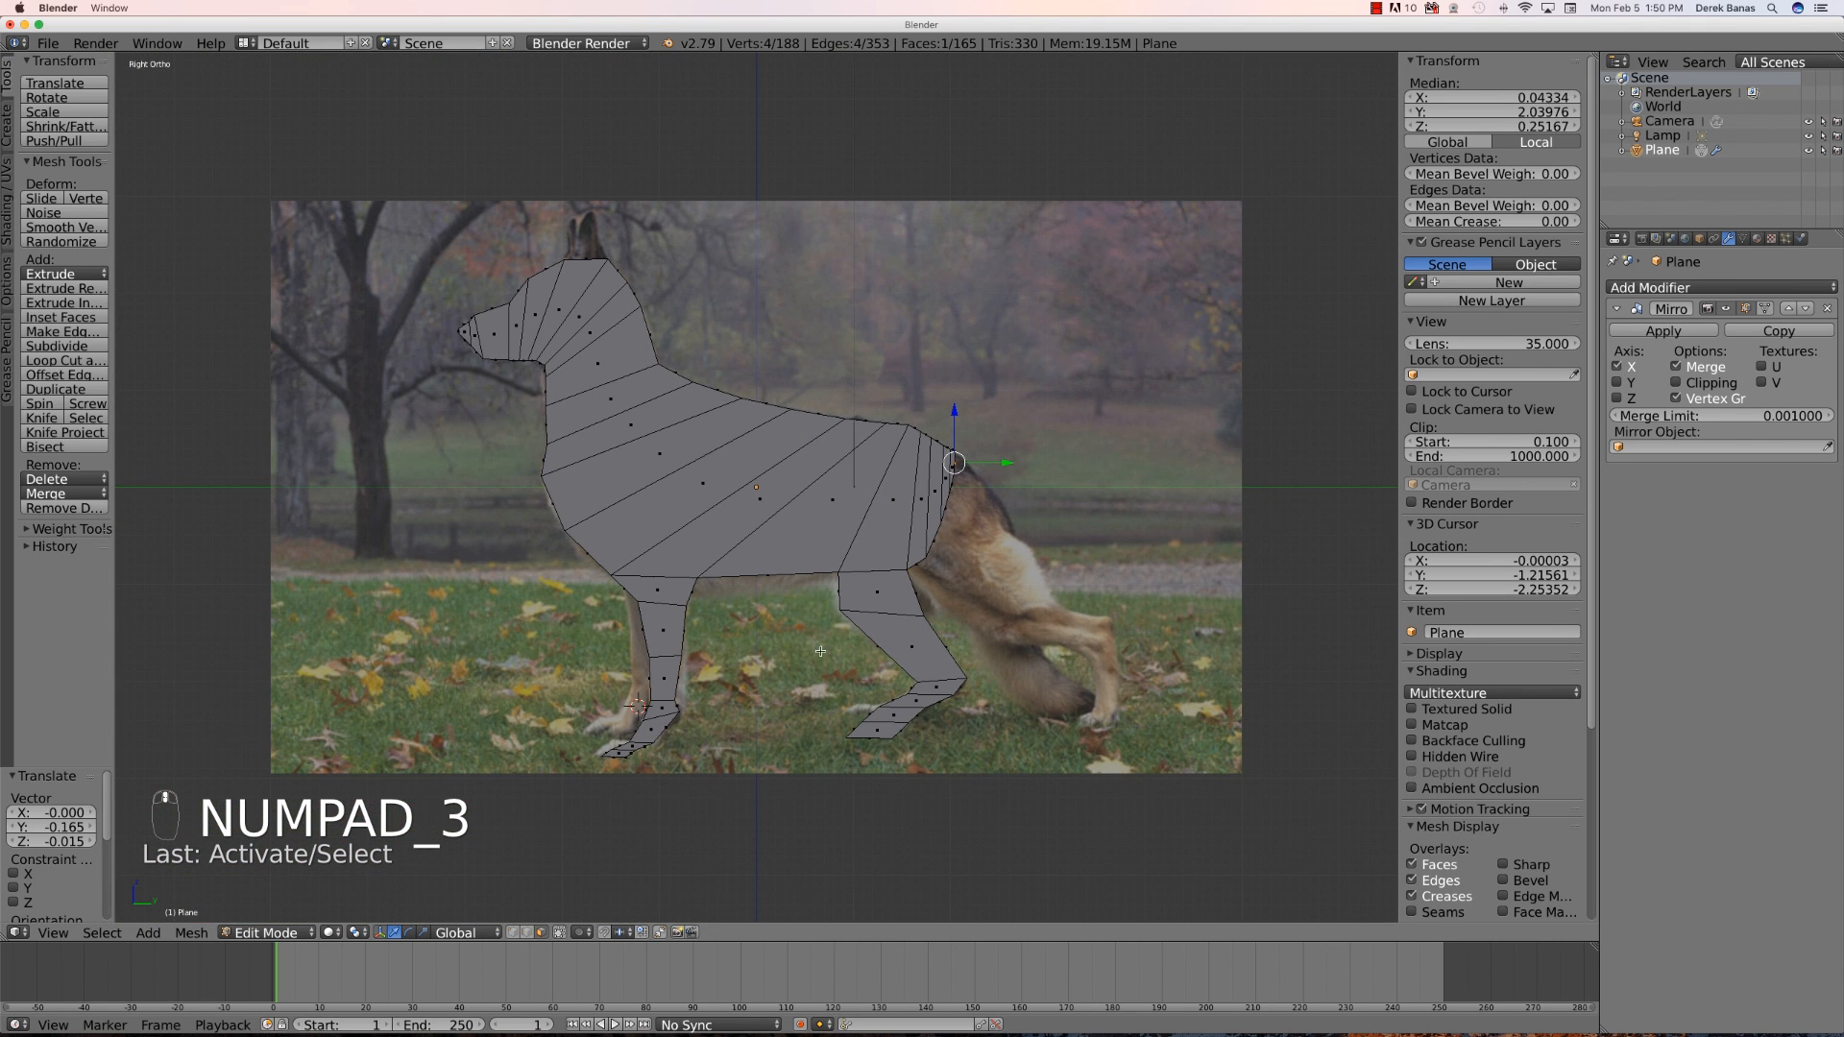
key(e)
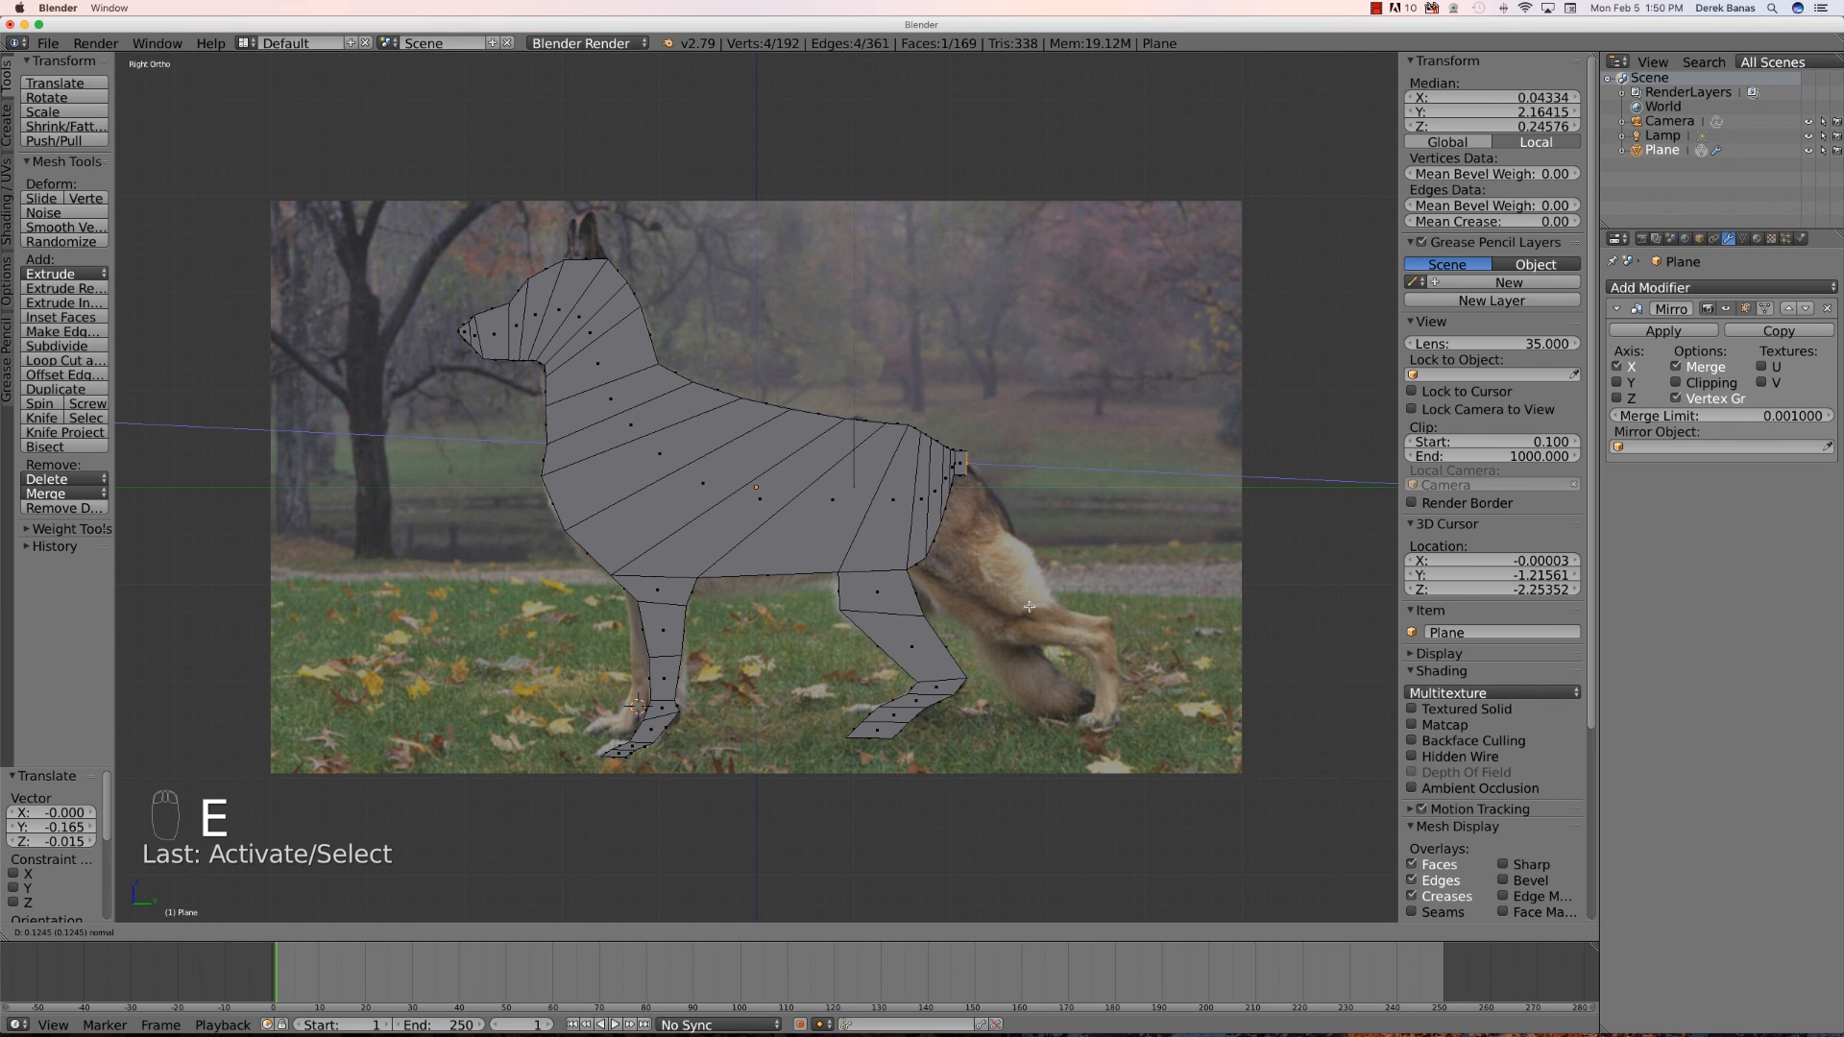
click(1024, 609)
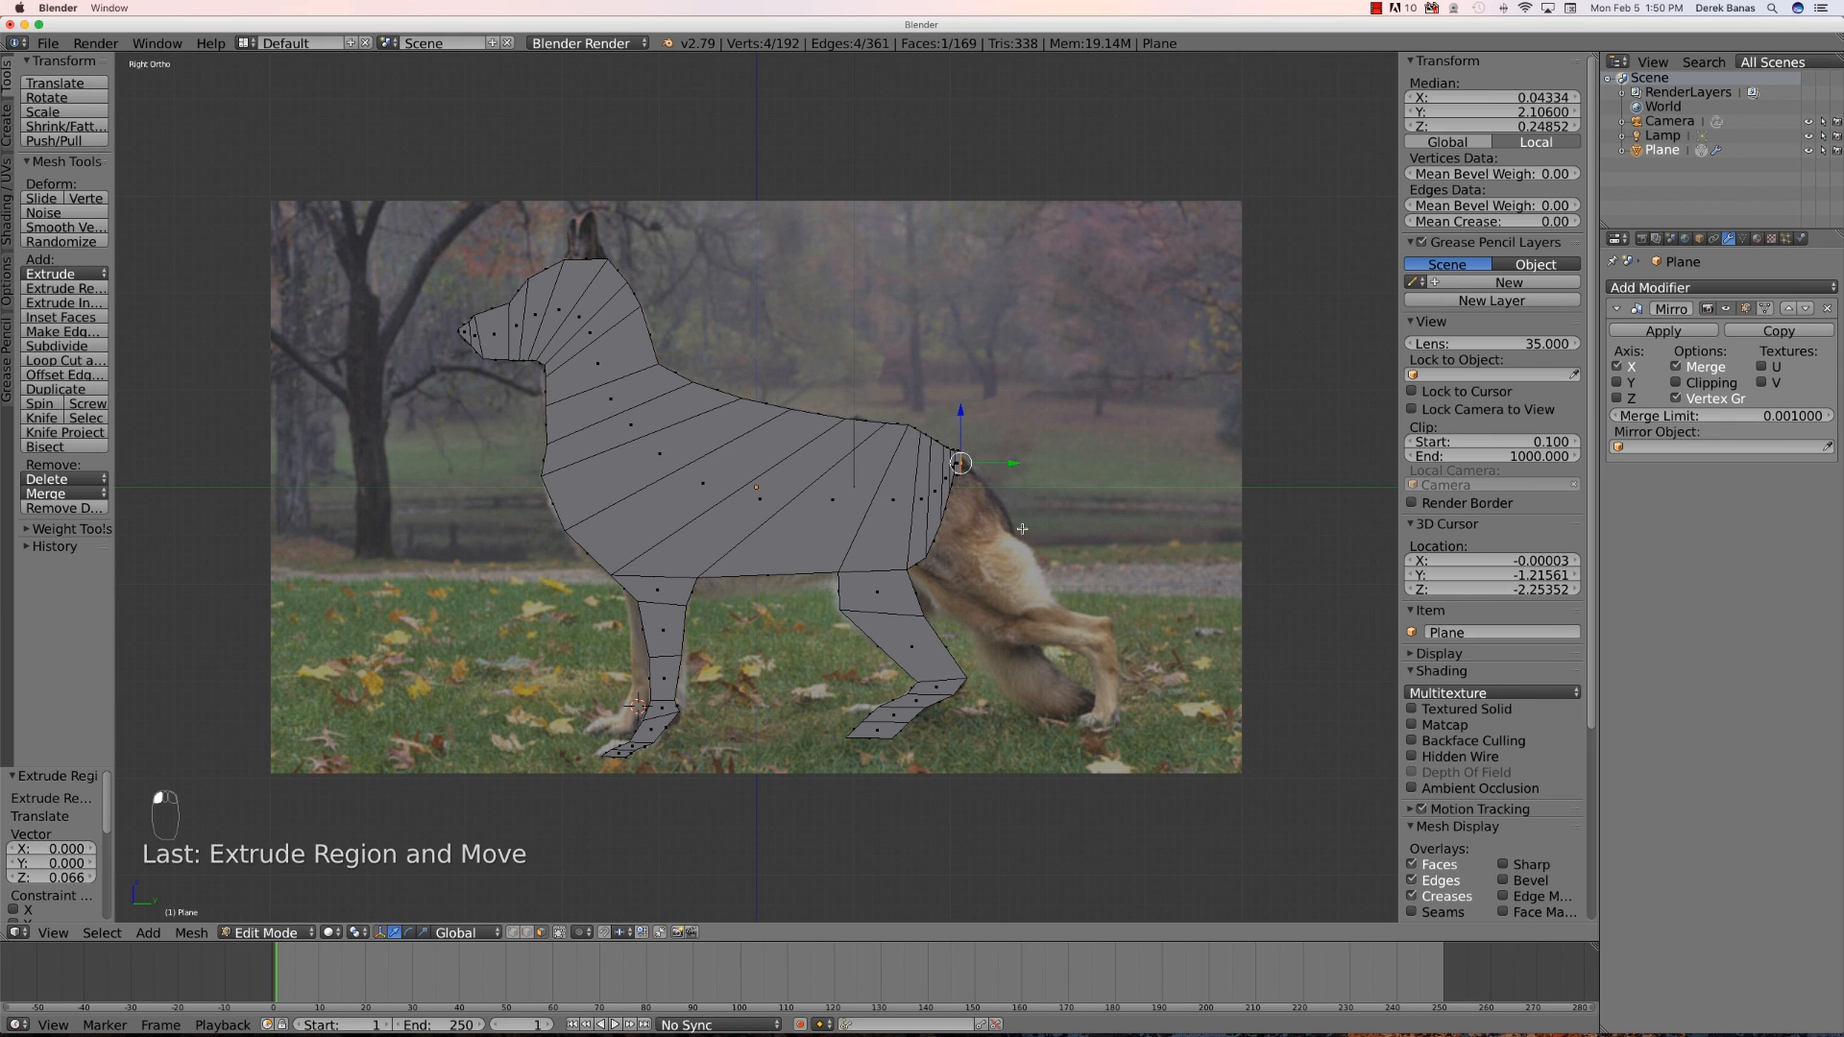
- Reposition the two vertices of the new tail edge so they sit on the tail base outline
scroll(1023, 529, up, 4)
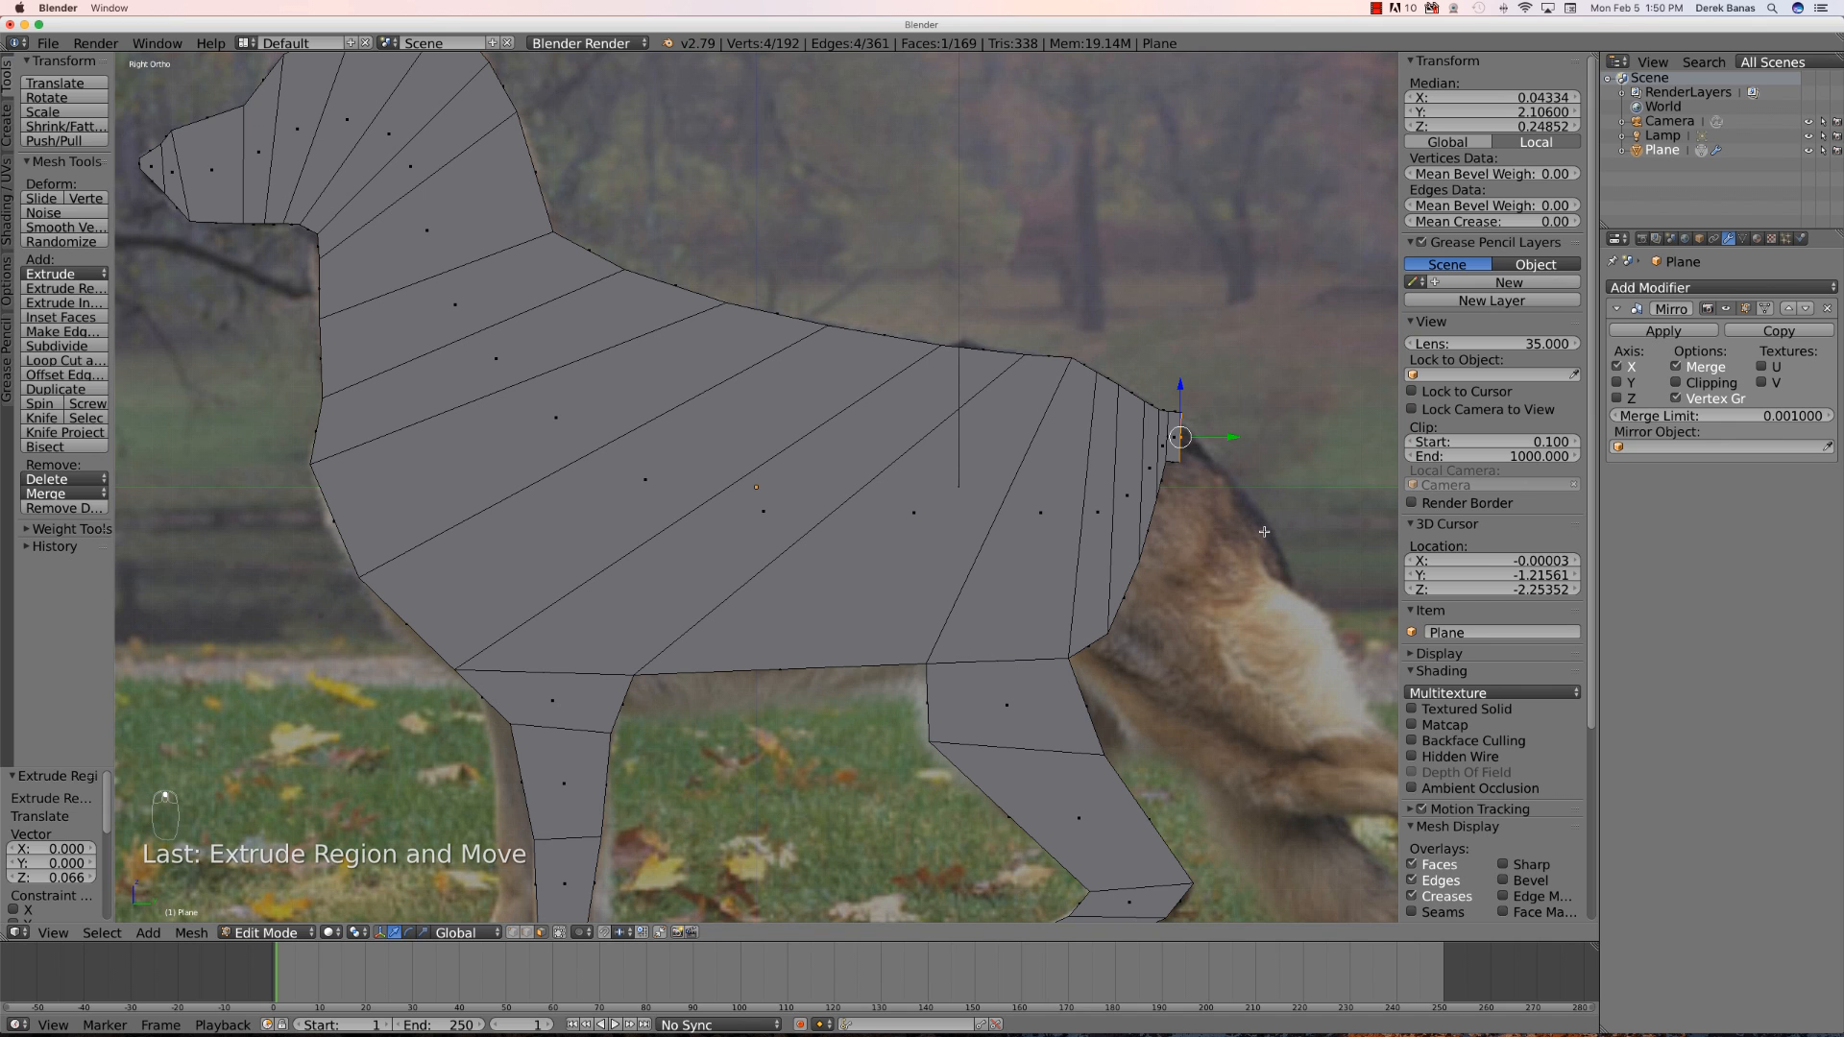
shift+middle_drag(1264, 532, 805, 523)
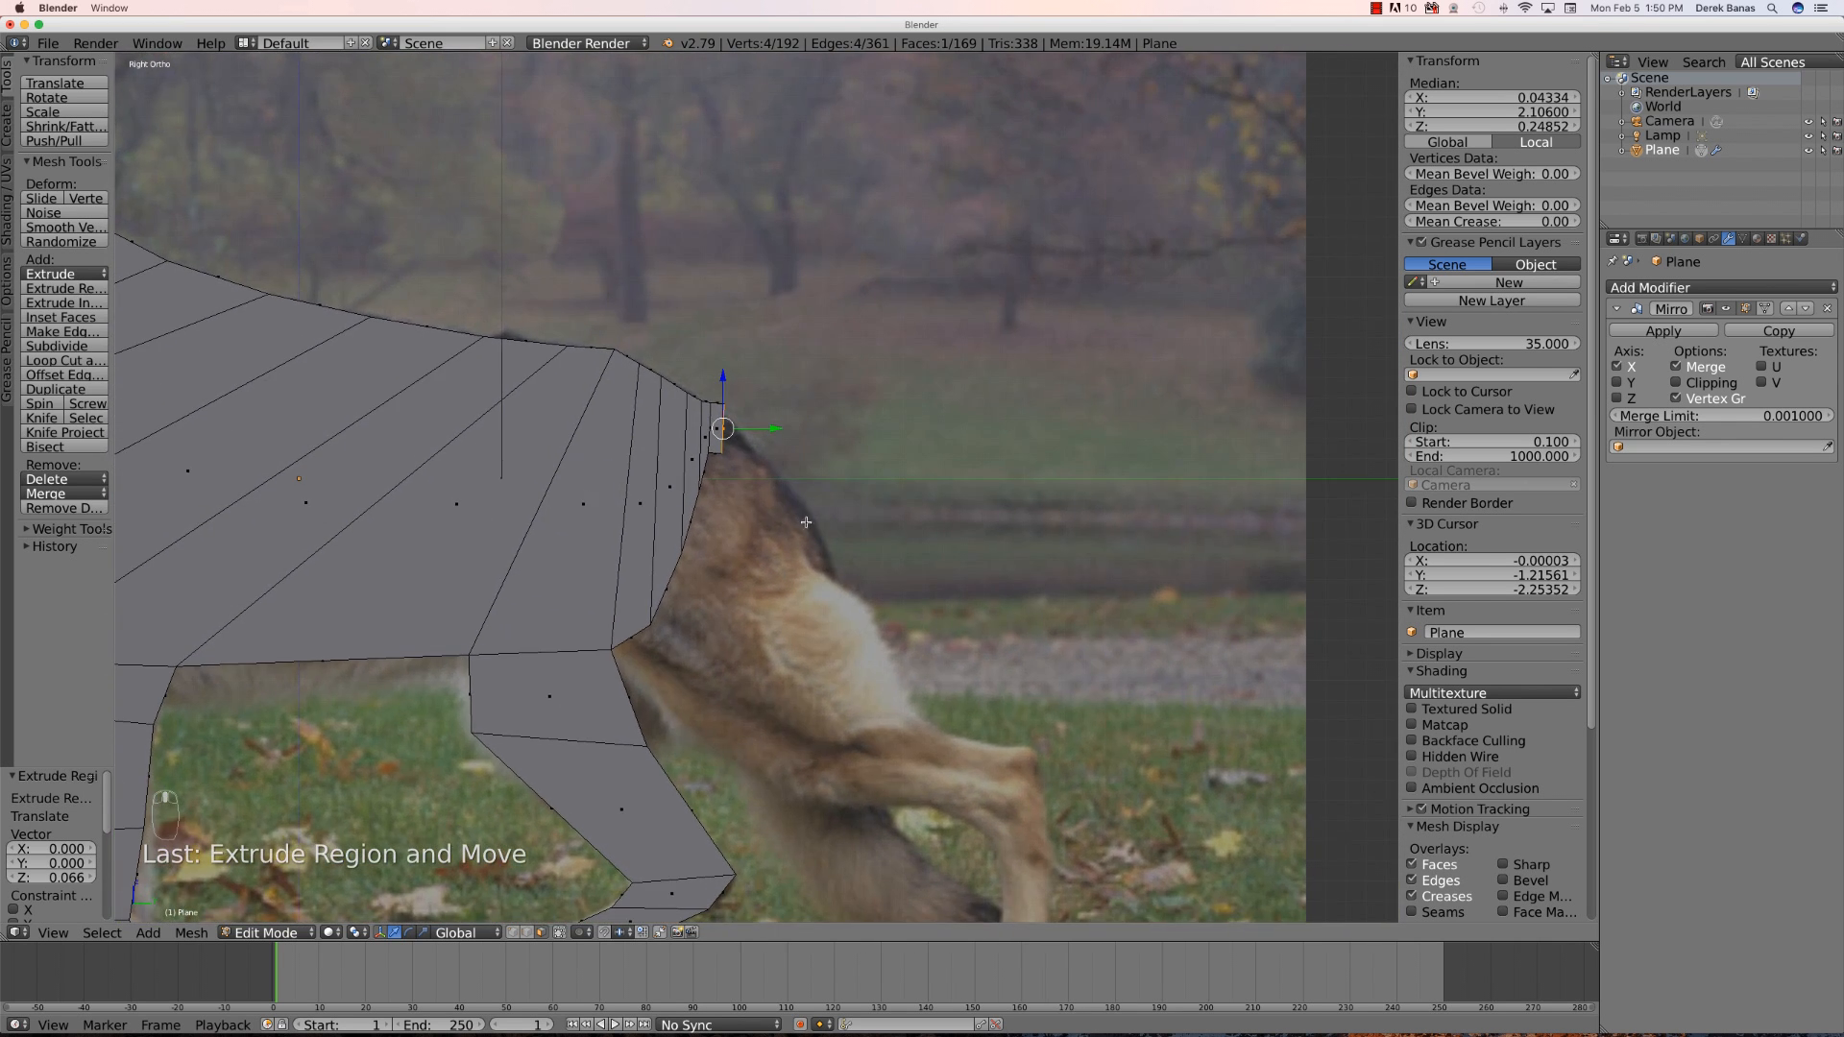
click(513, 934)
key(a)
key(b)
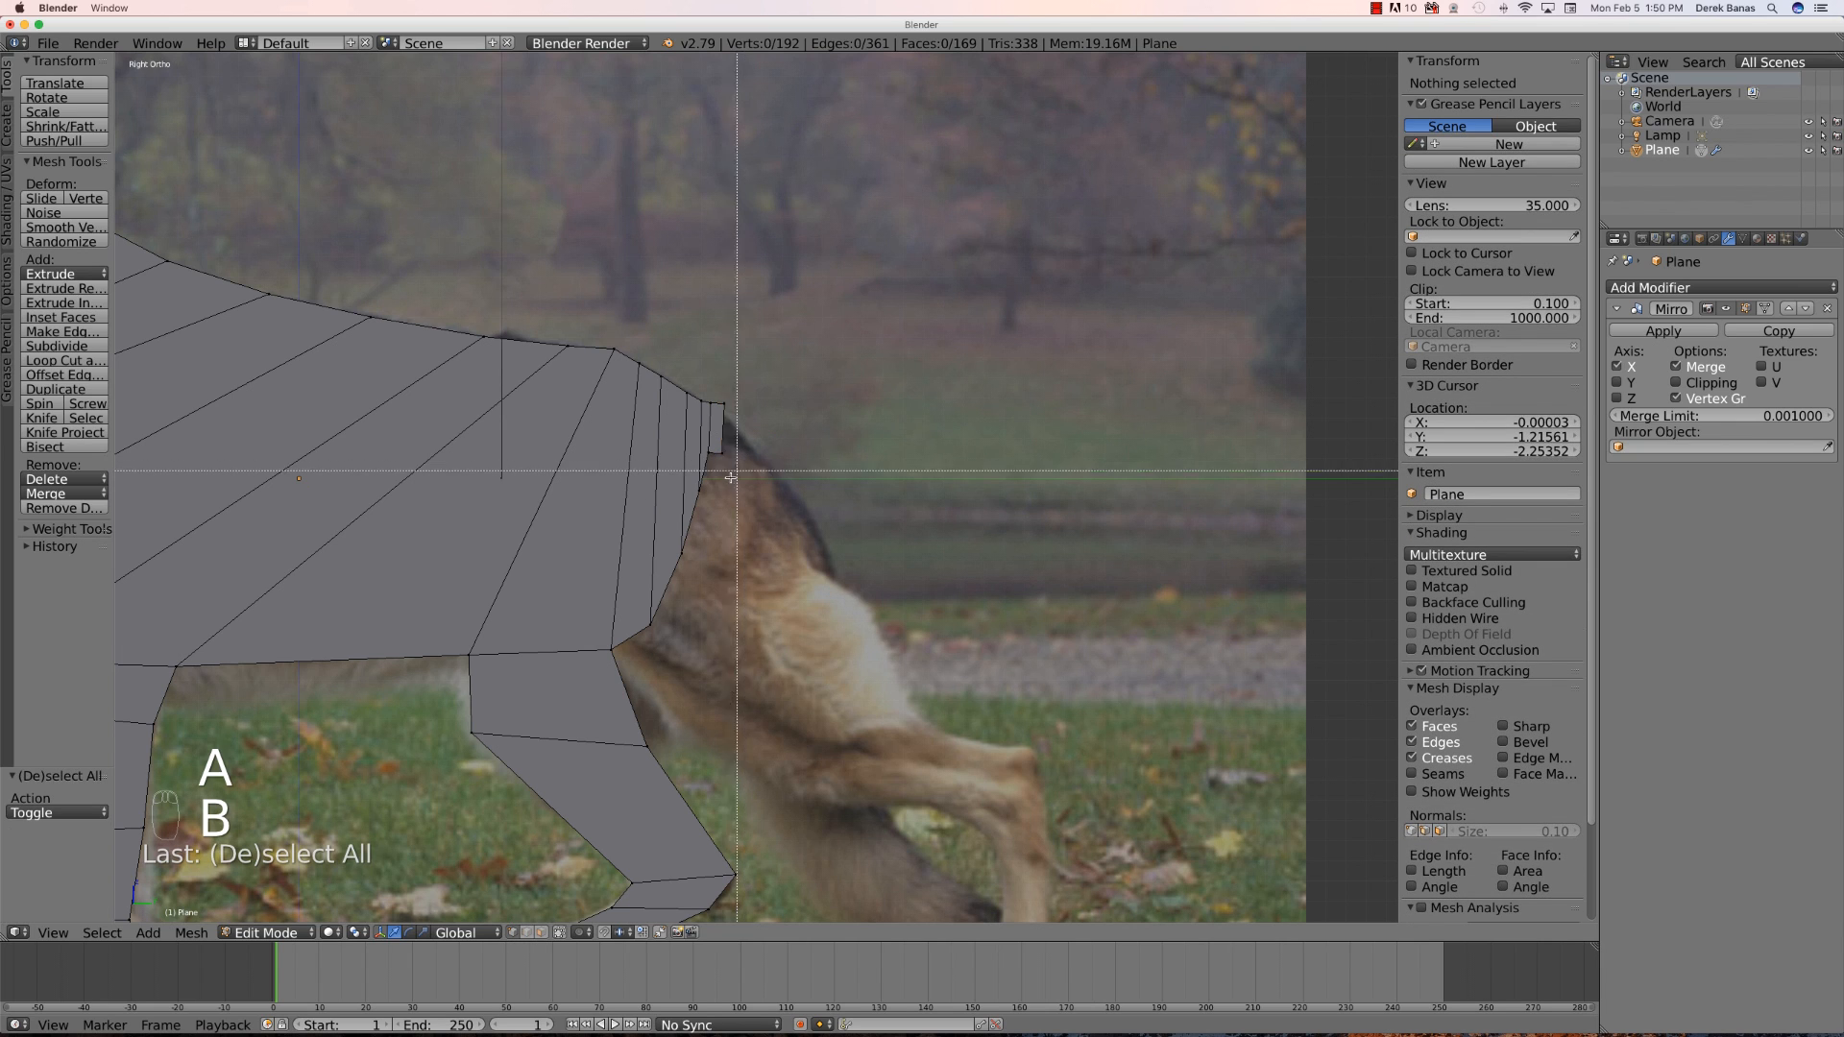
drag(740, 470, 719, 451)
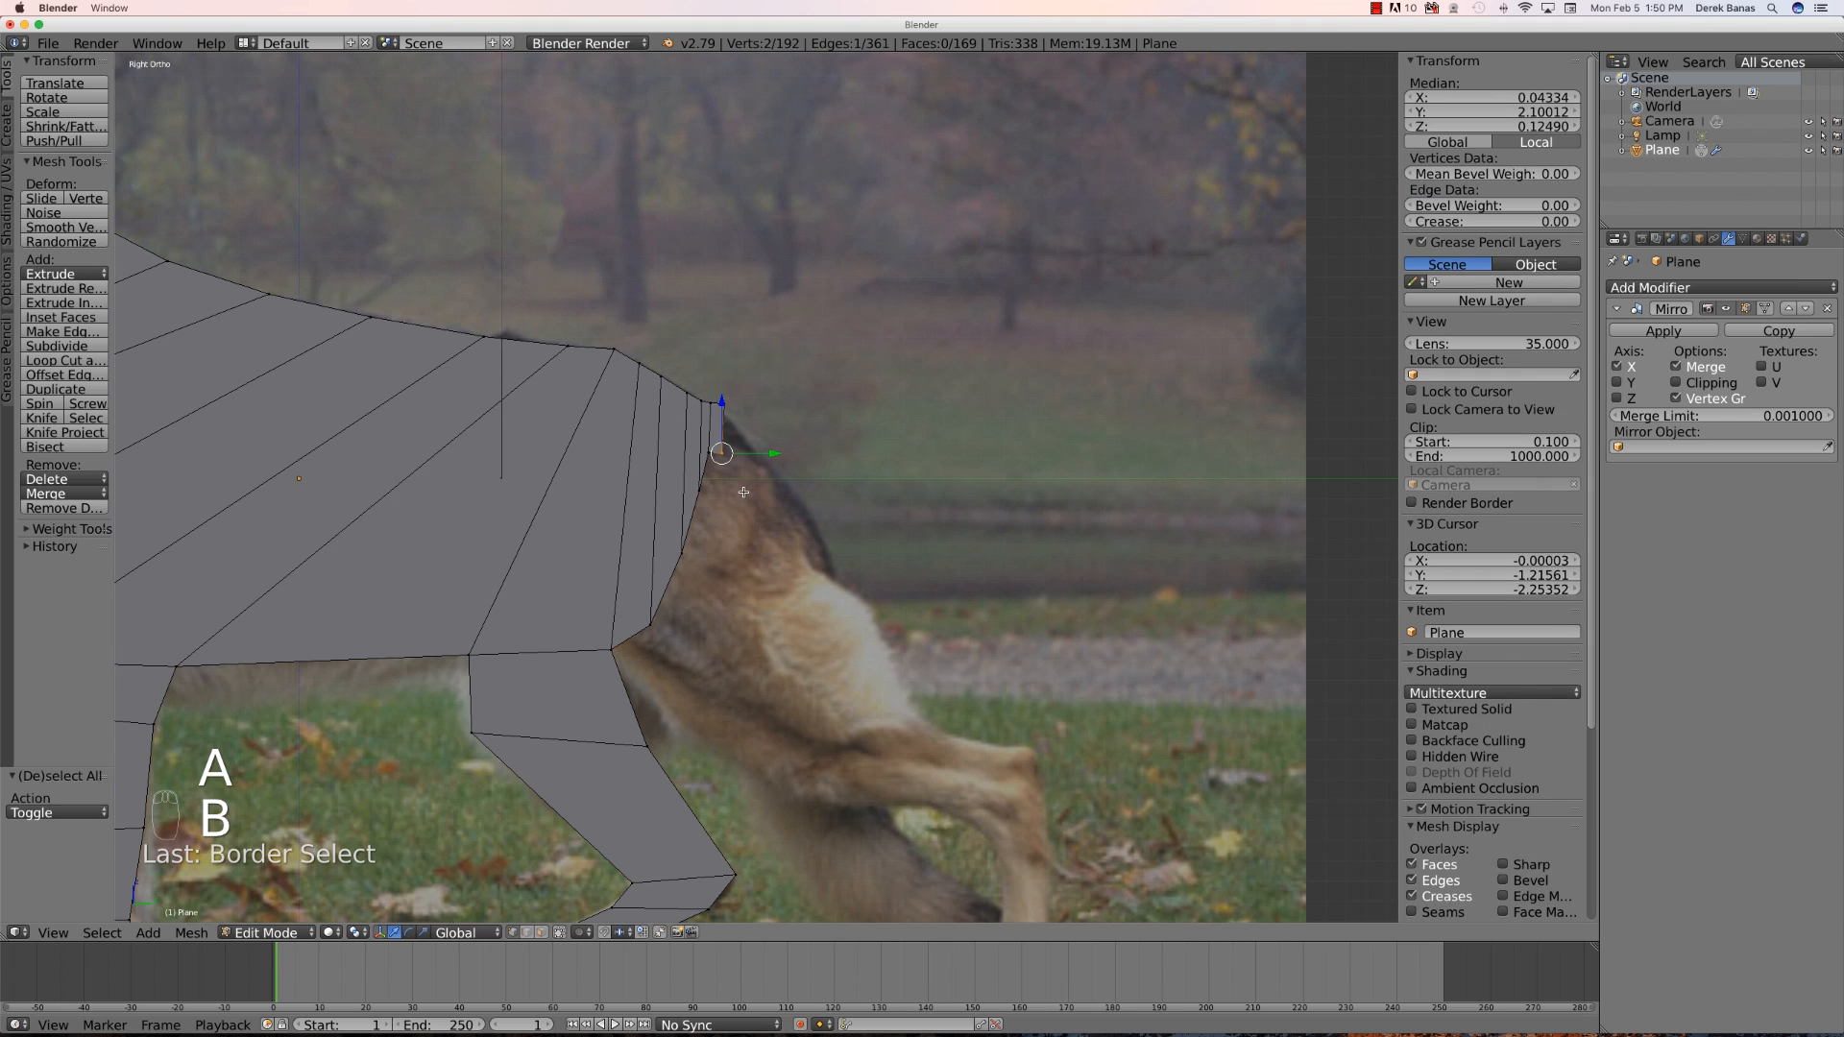
key(g)
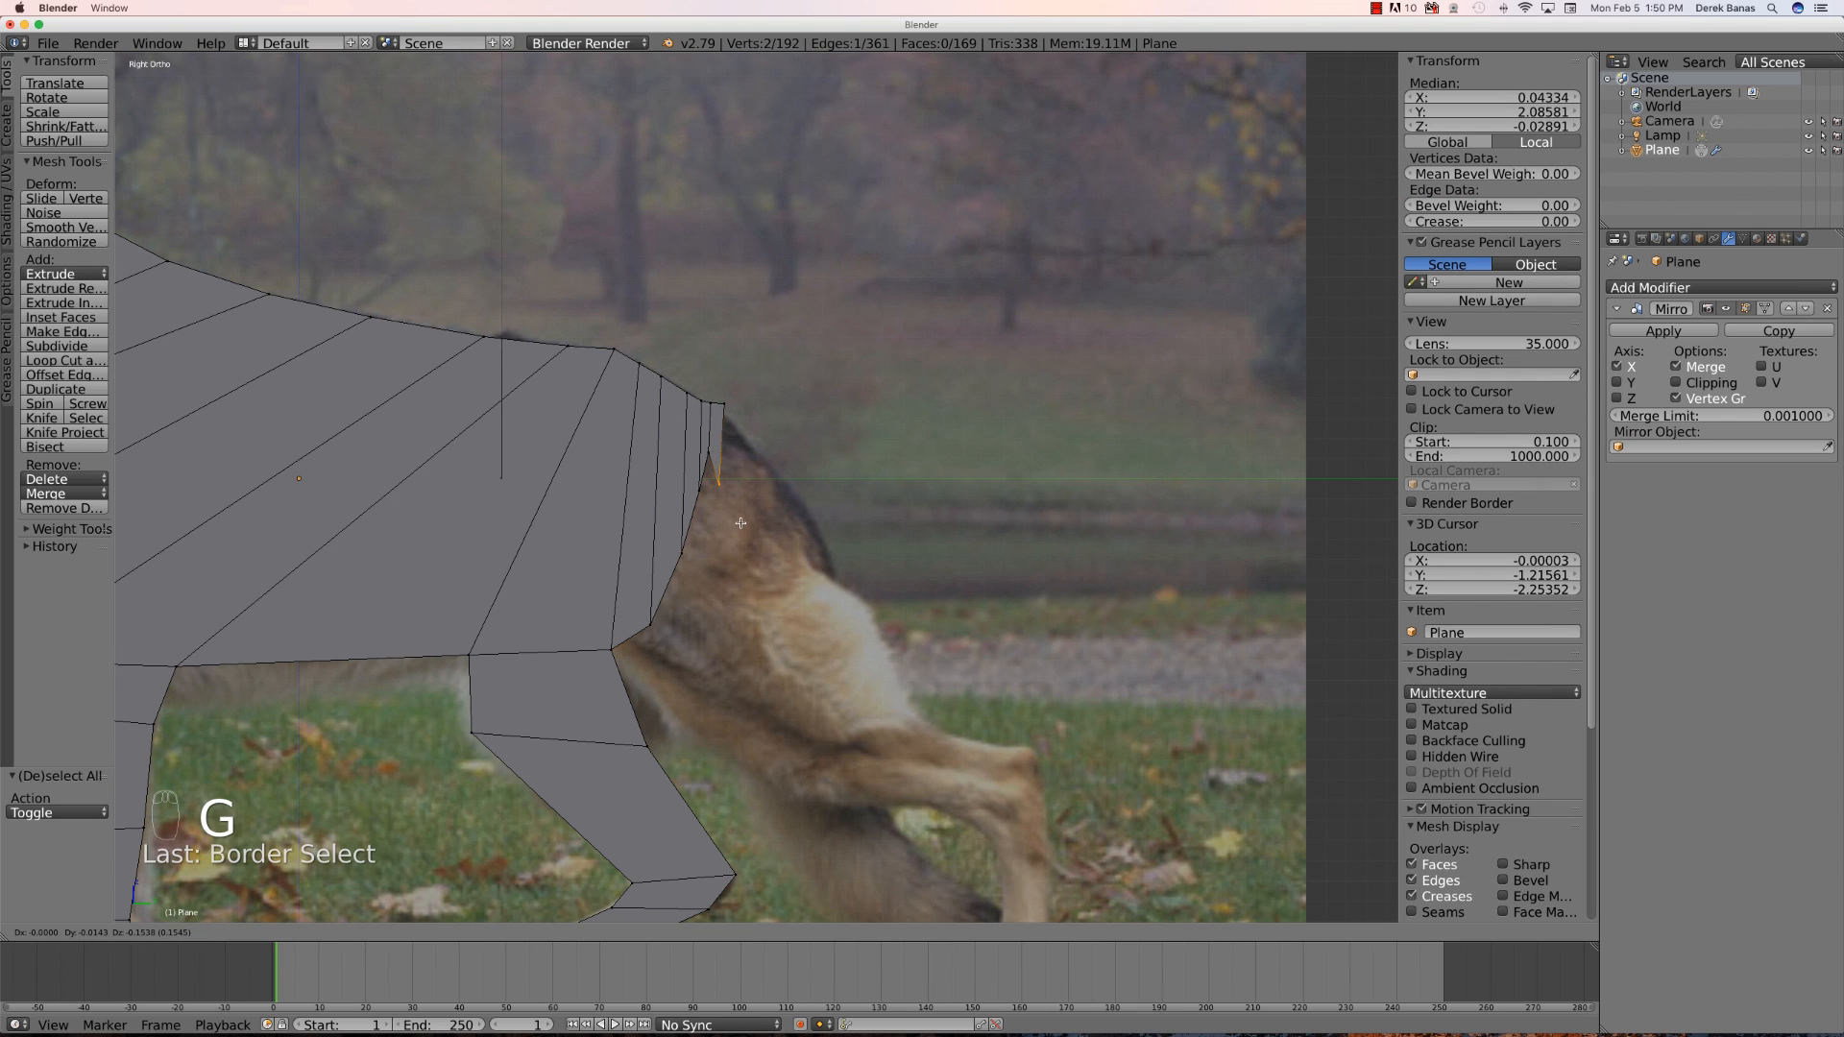
click(741, 523)
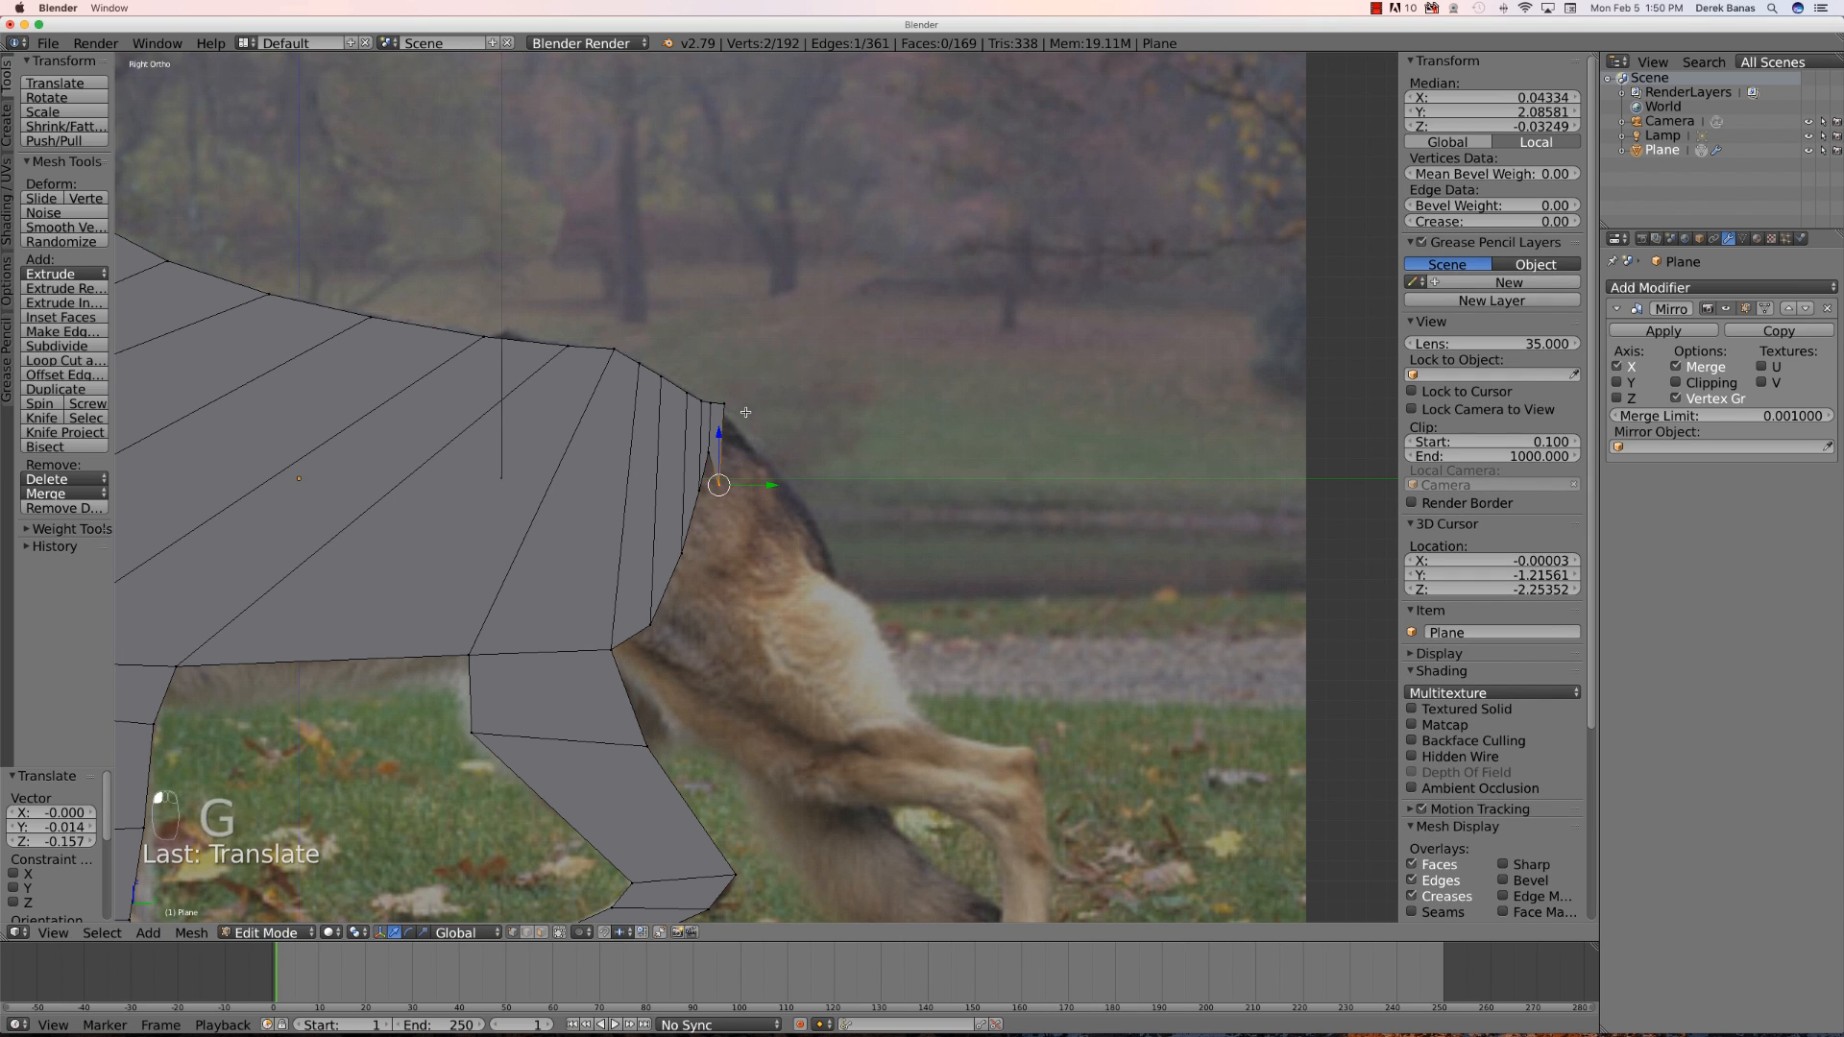
key(a)
key(b)
drag(749, 414, 722, 400)
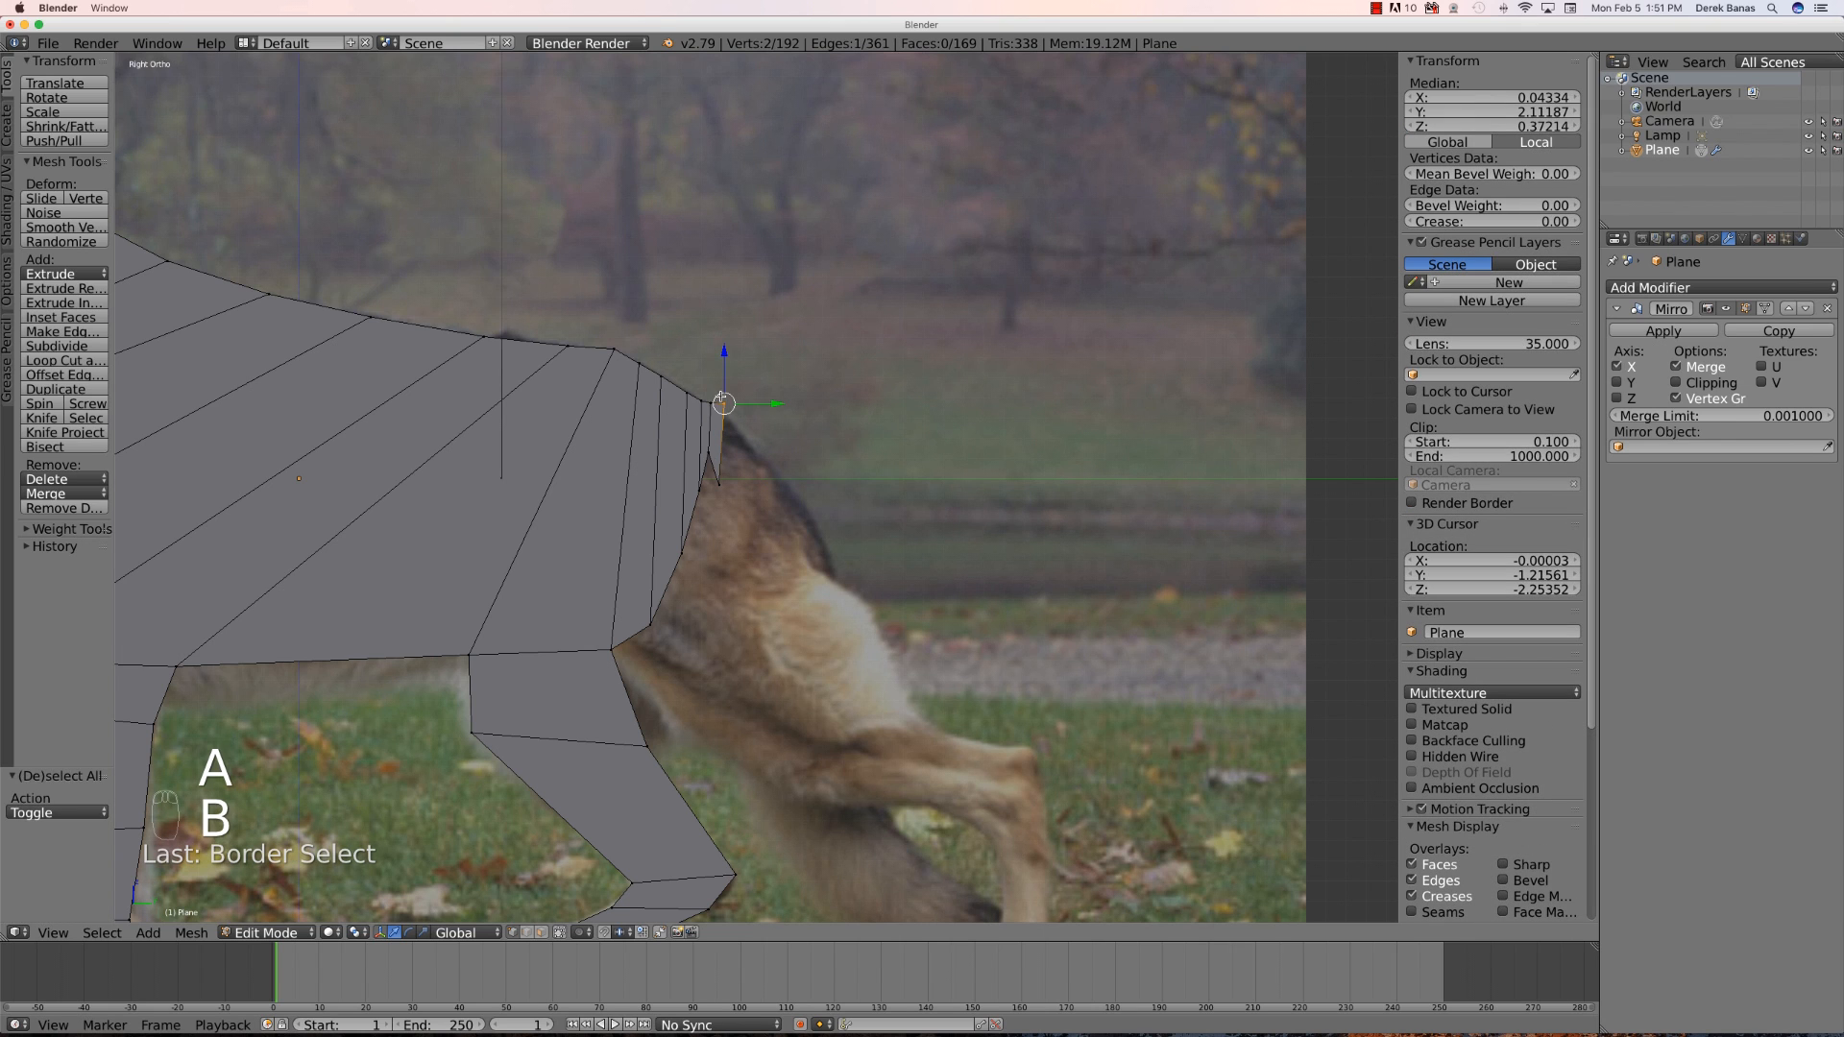
key(g)
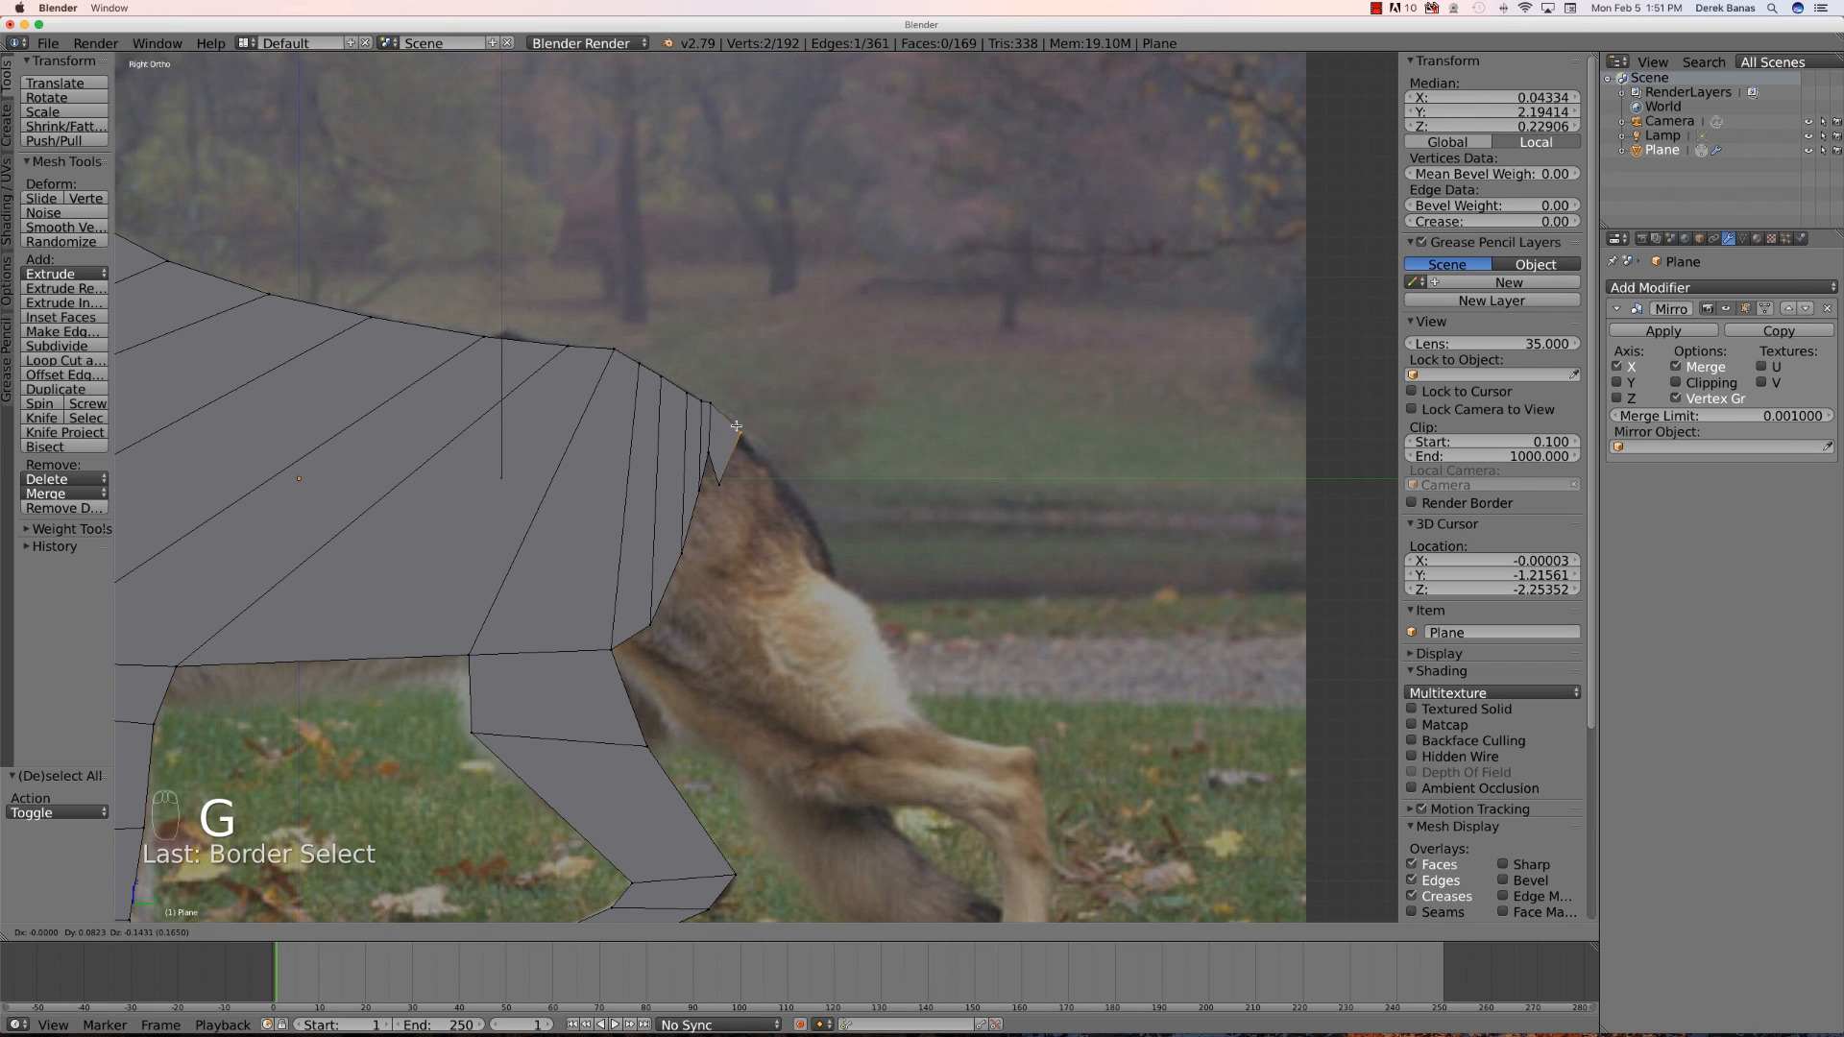
click(739, 430)
- Extrude the tail edge down about 0.27 units along the tail and adjust its position
key(b)
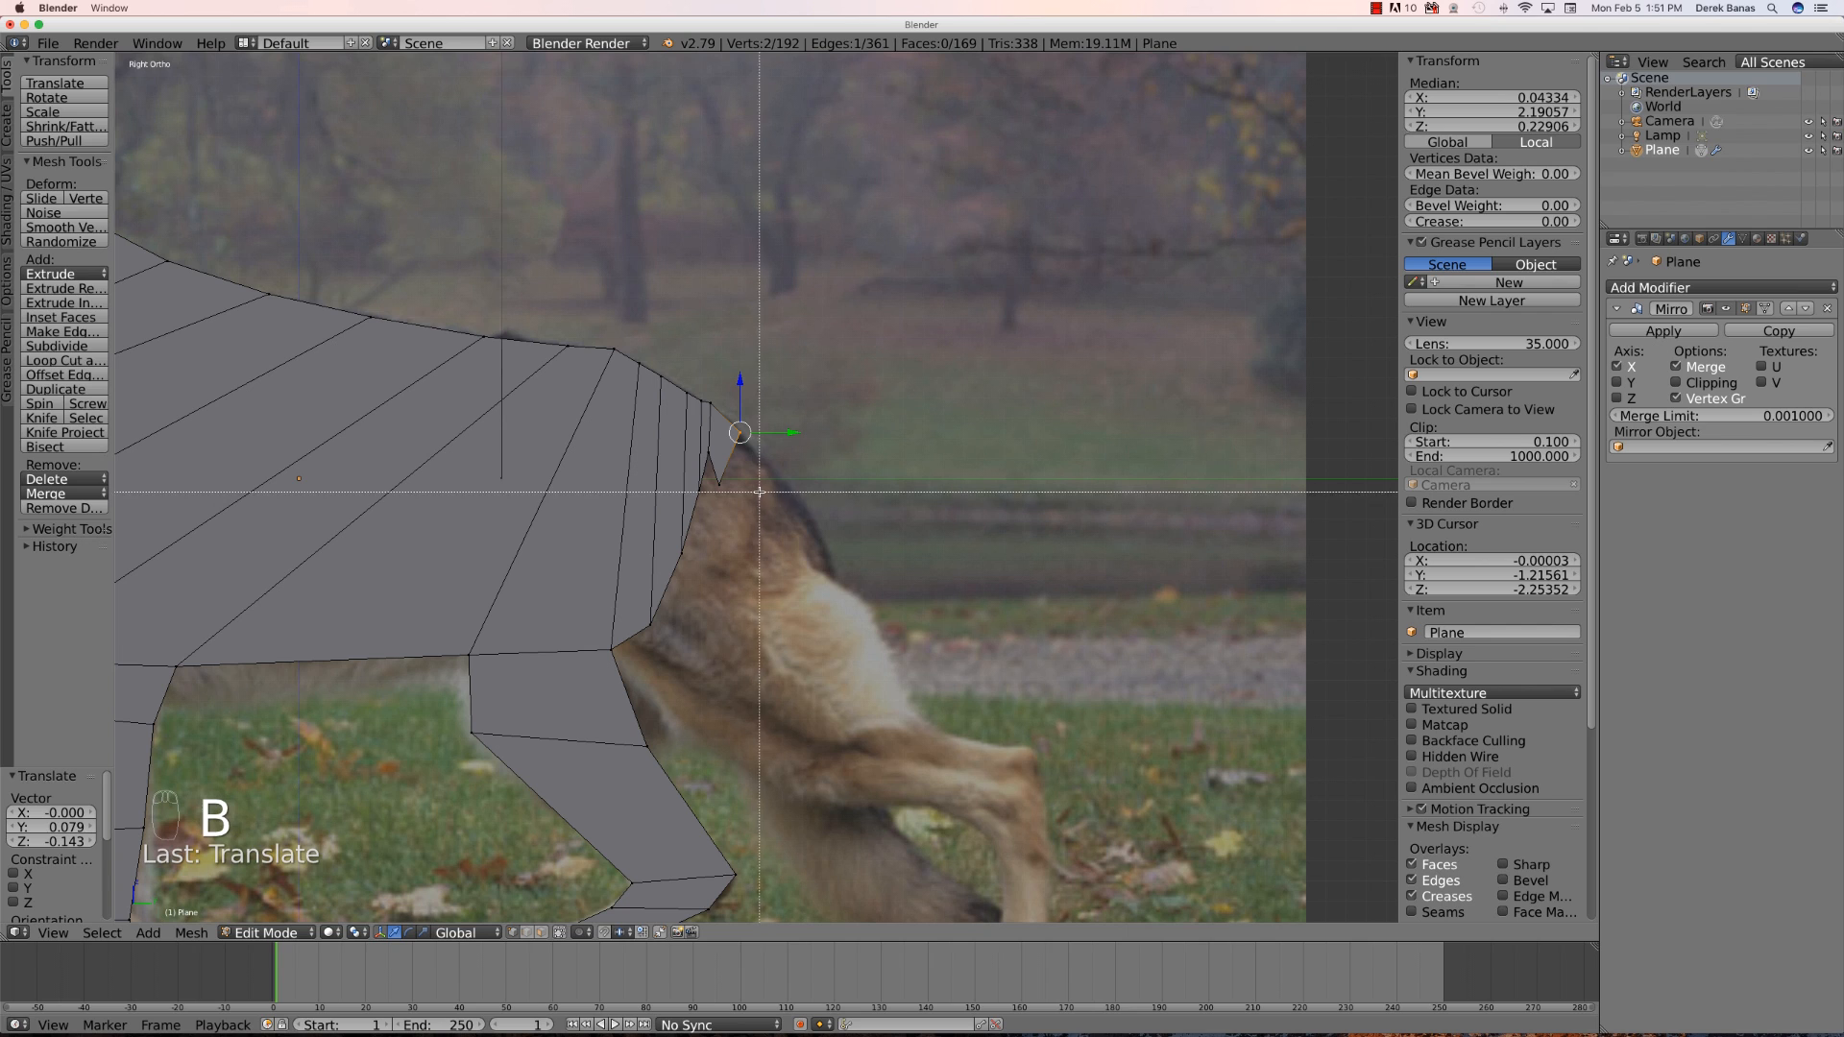
drag(766, 504, 710, 401)
key(e)
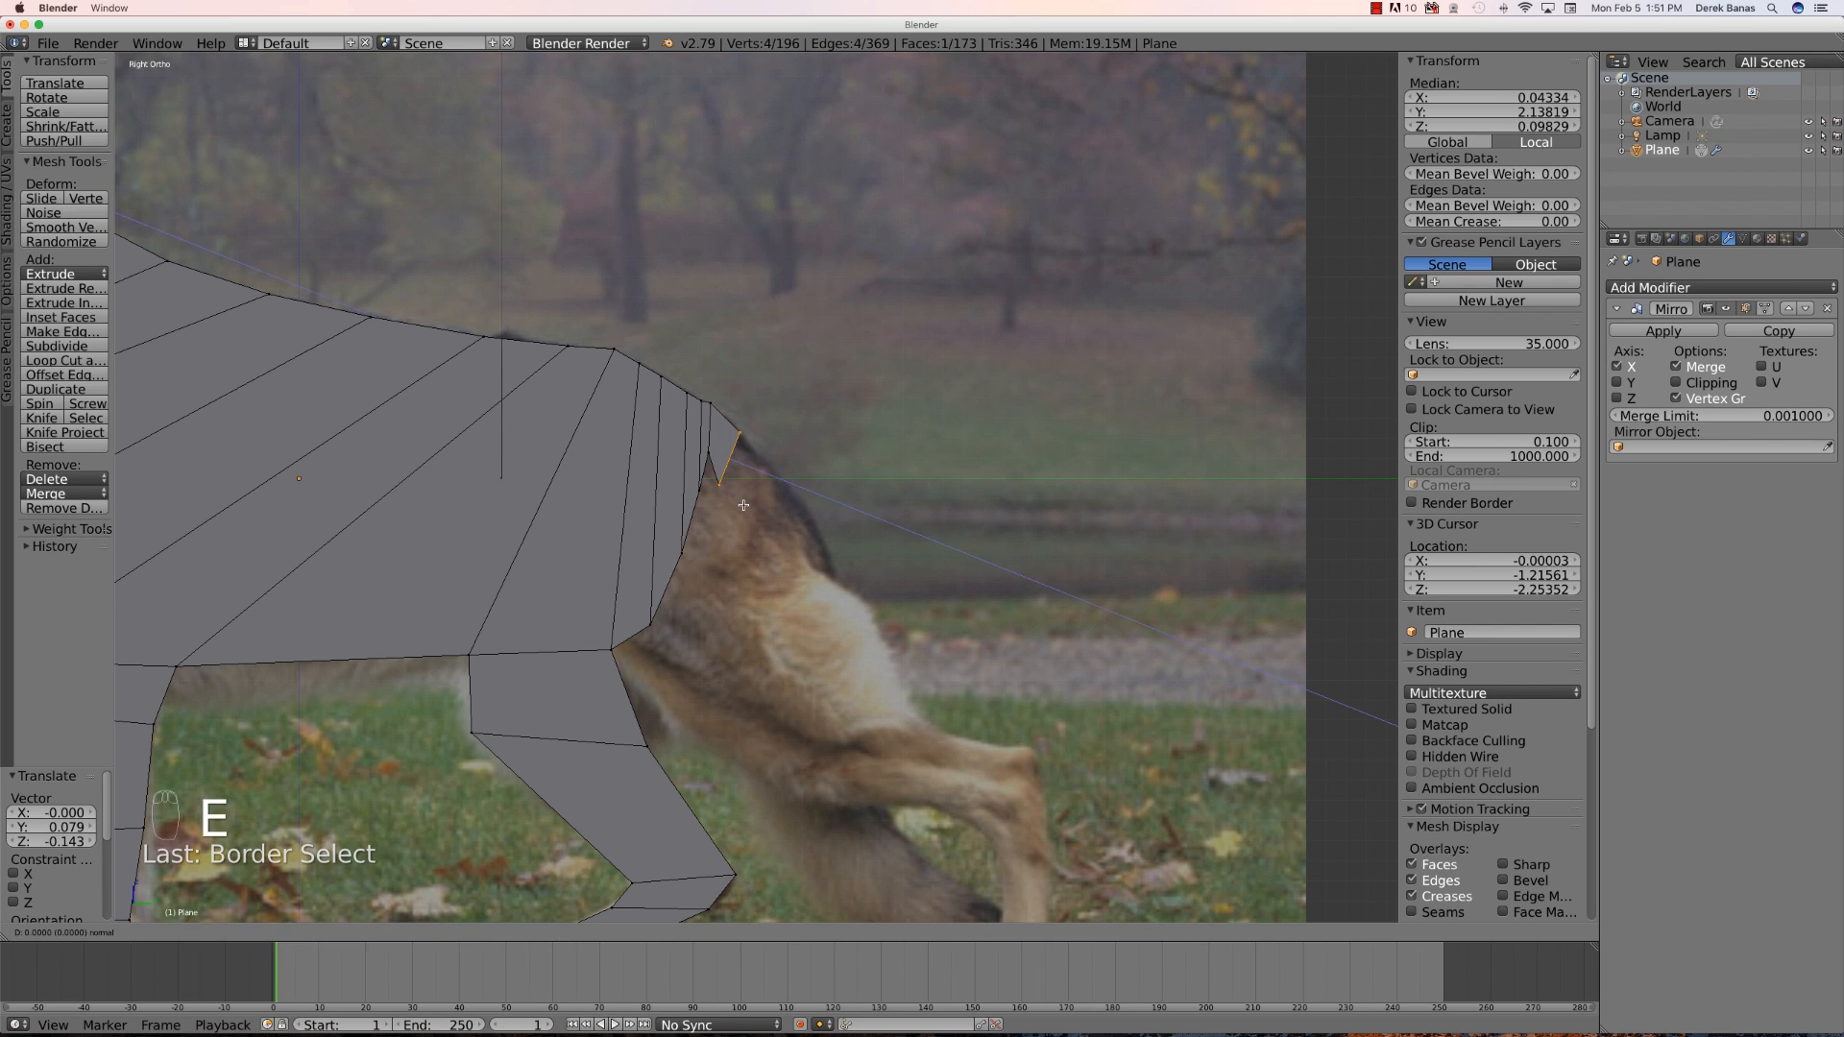
click(775, 571)
key(g)
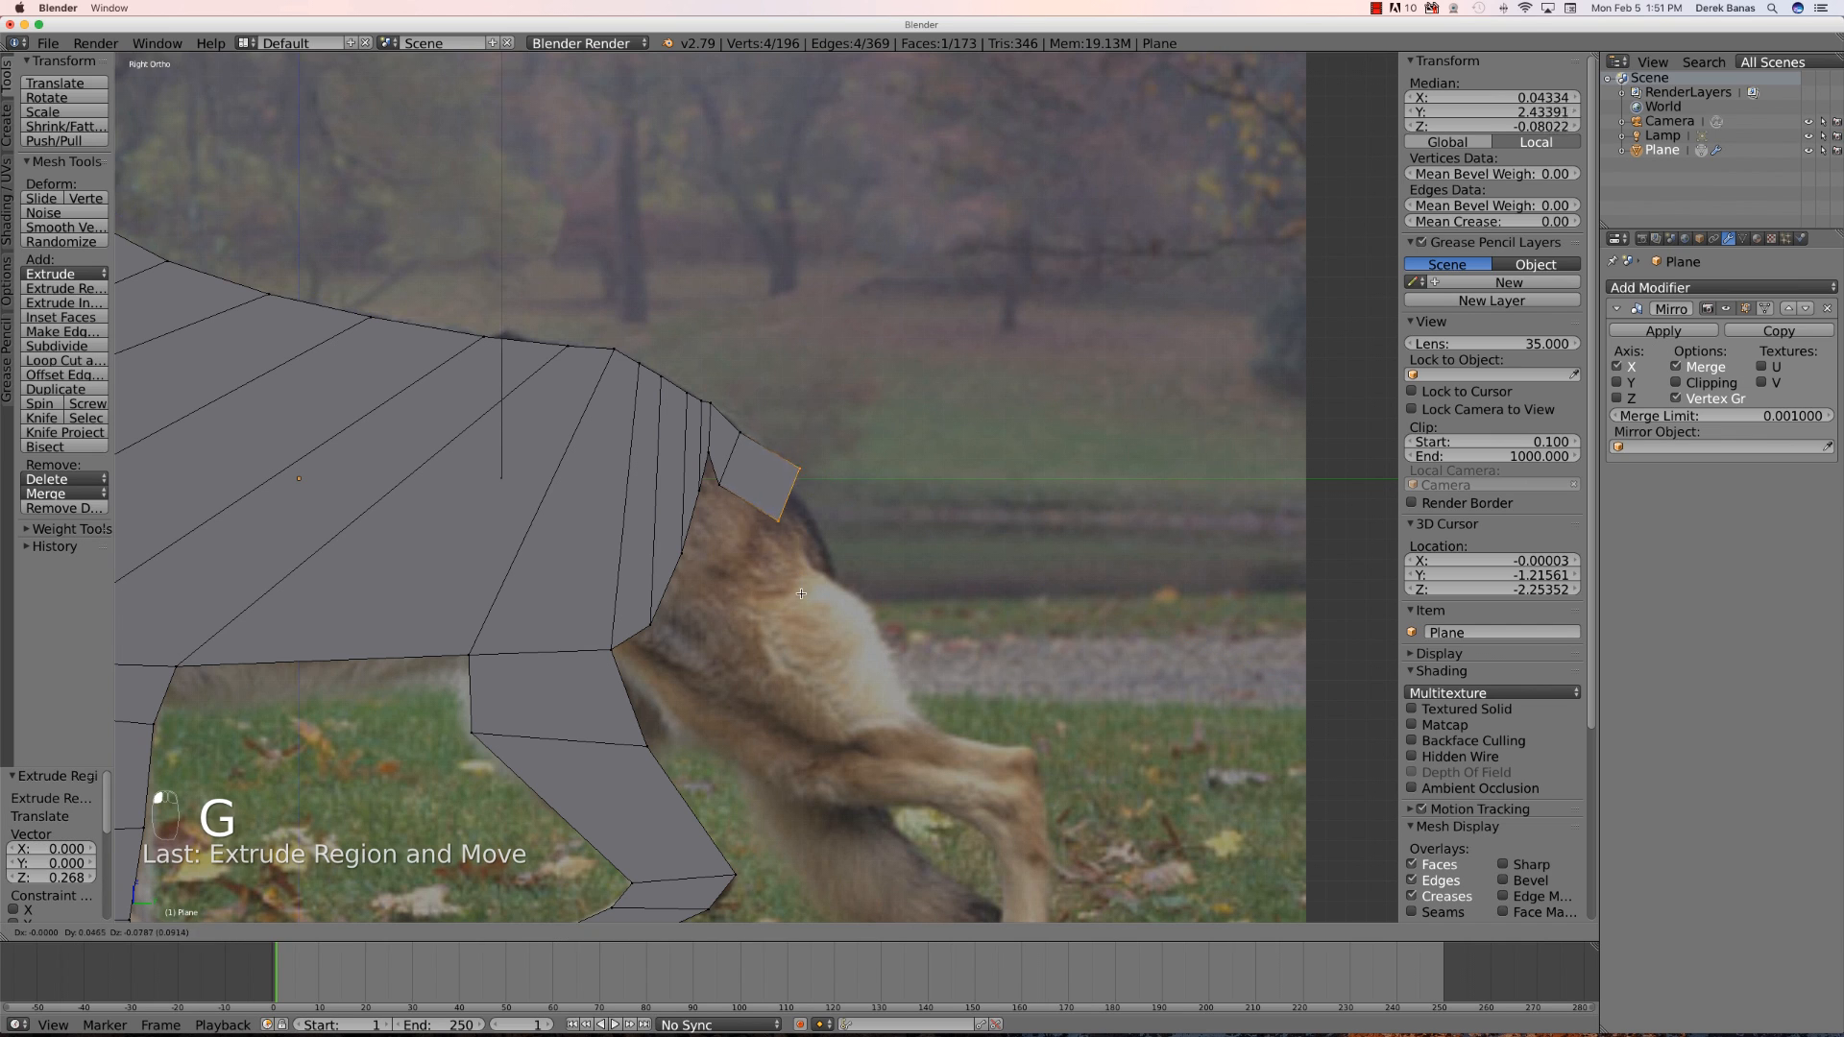
click(787, 605)
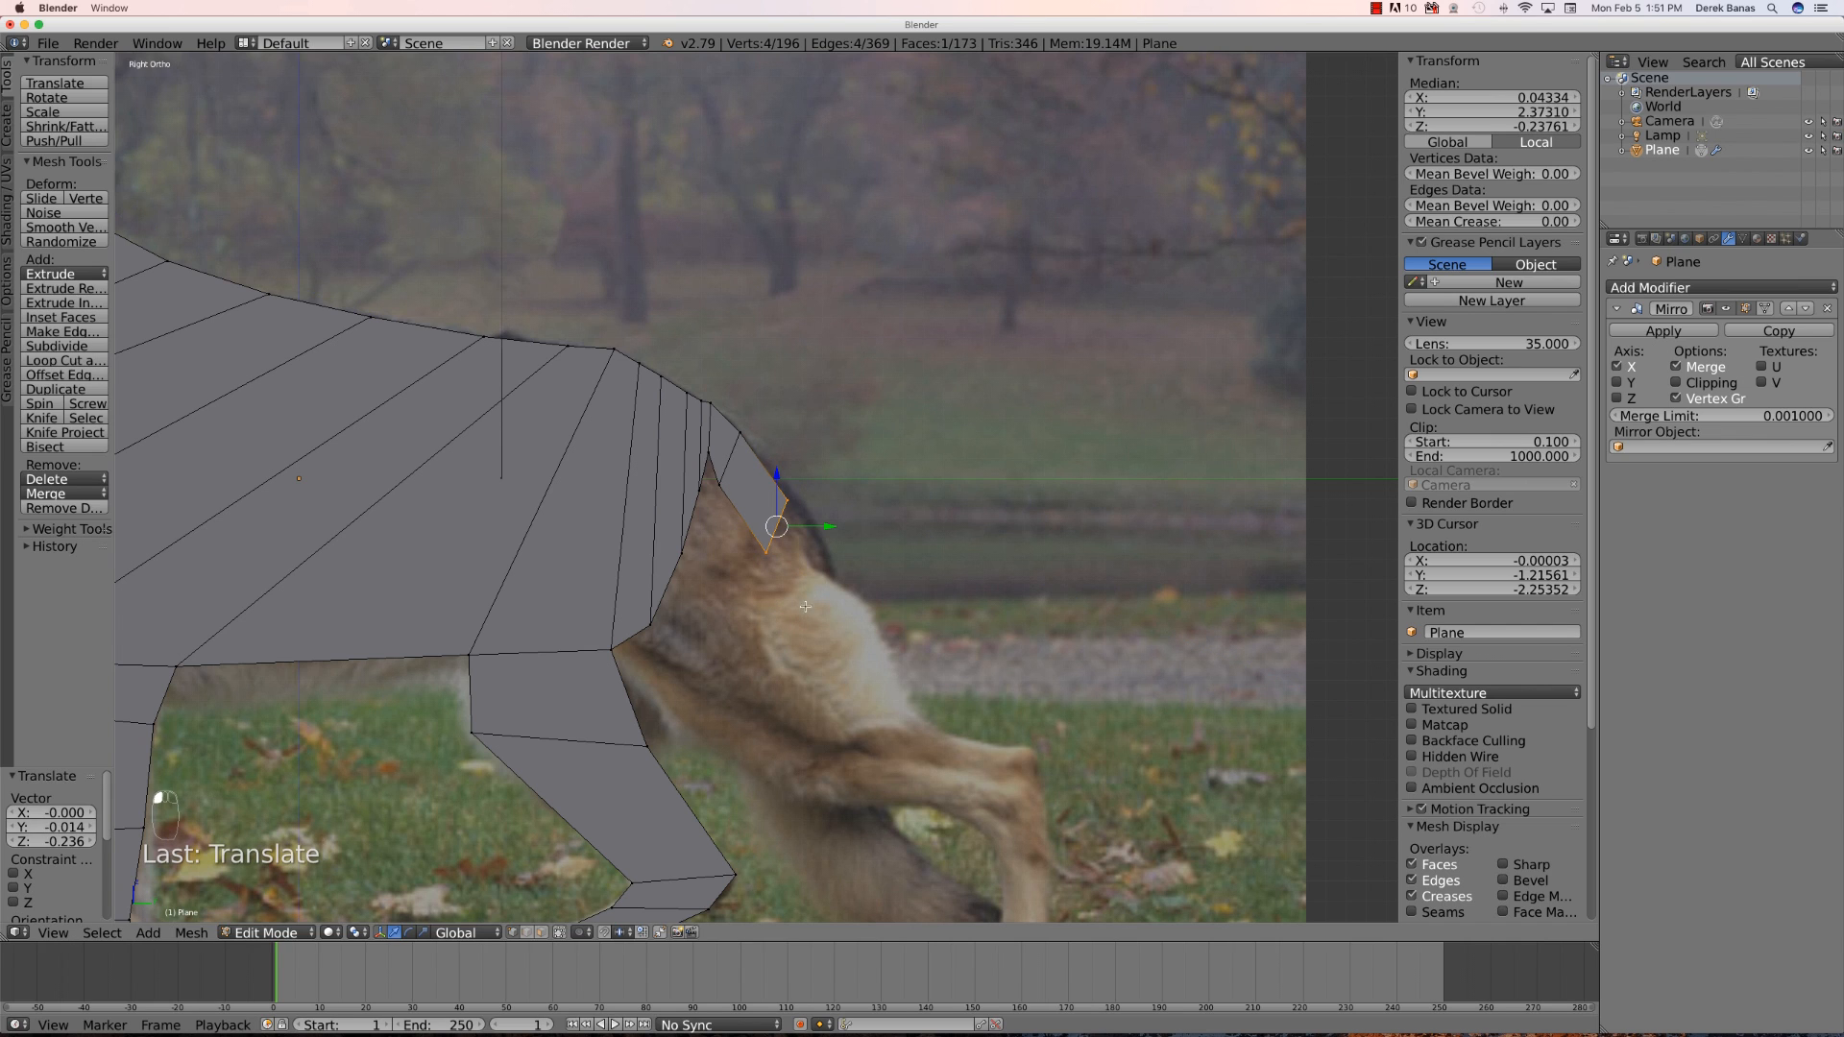
- Extrude the tail's lower edge further down along the bushy tail
key(a)
key(b)
drag(749, 534, 783, 576)
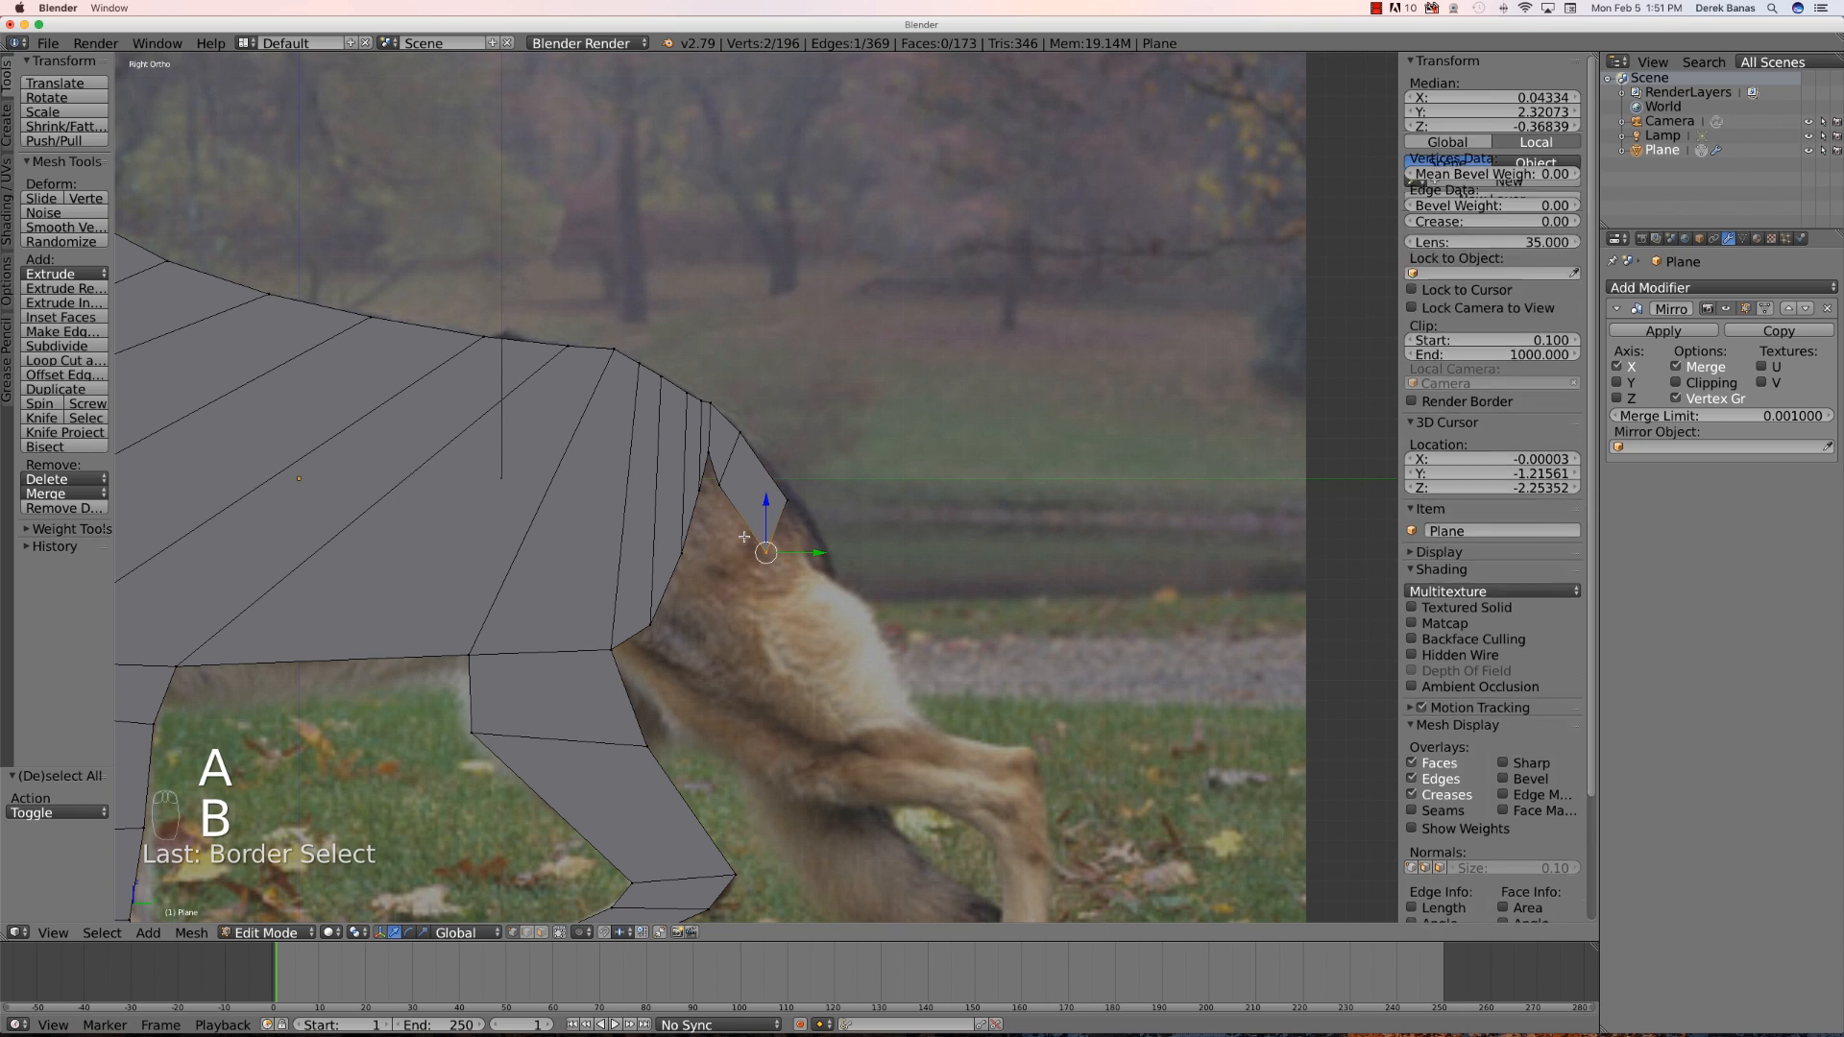
key(g)
click(708, 605)
- Move the new tail segment's lower outer vertex to follow the tail outline
key(b)
drag(862, 662, 718, 500)
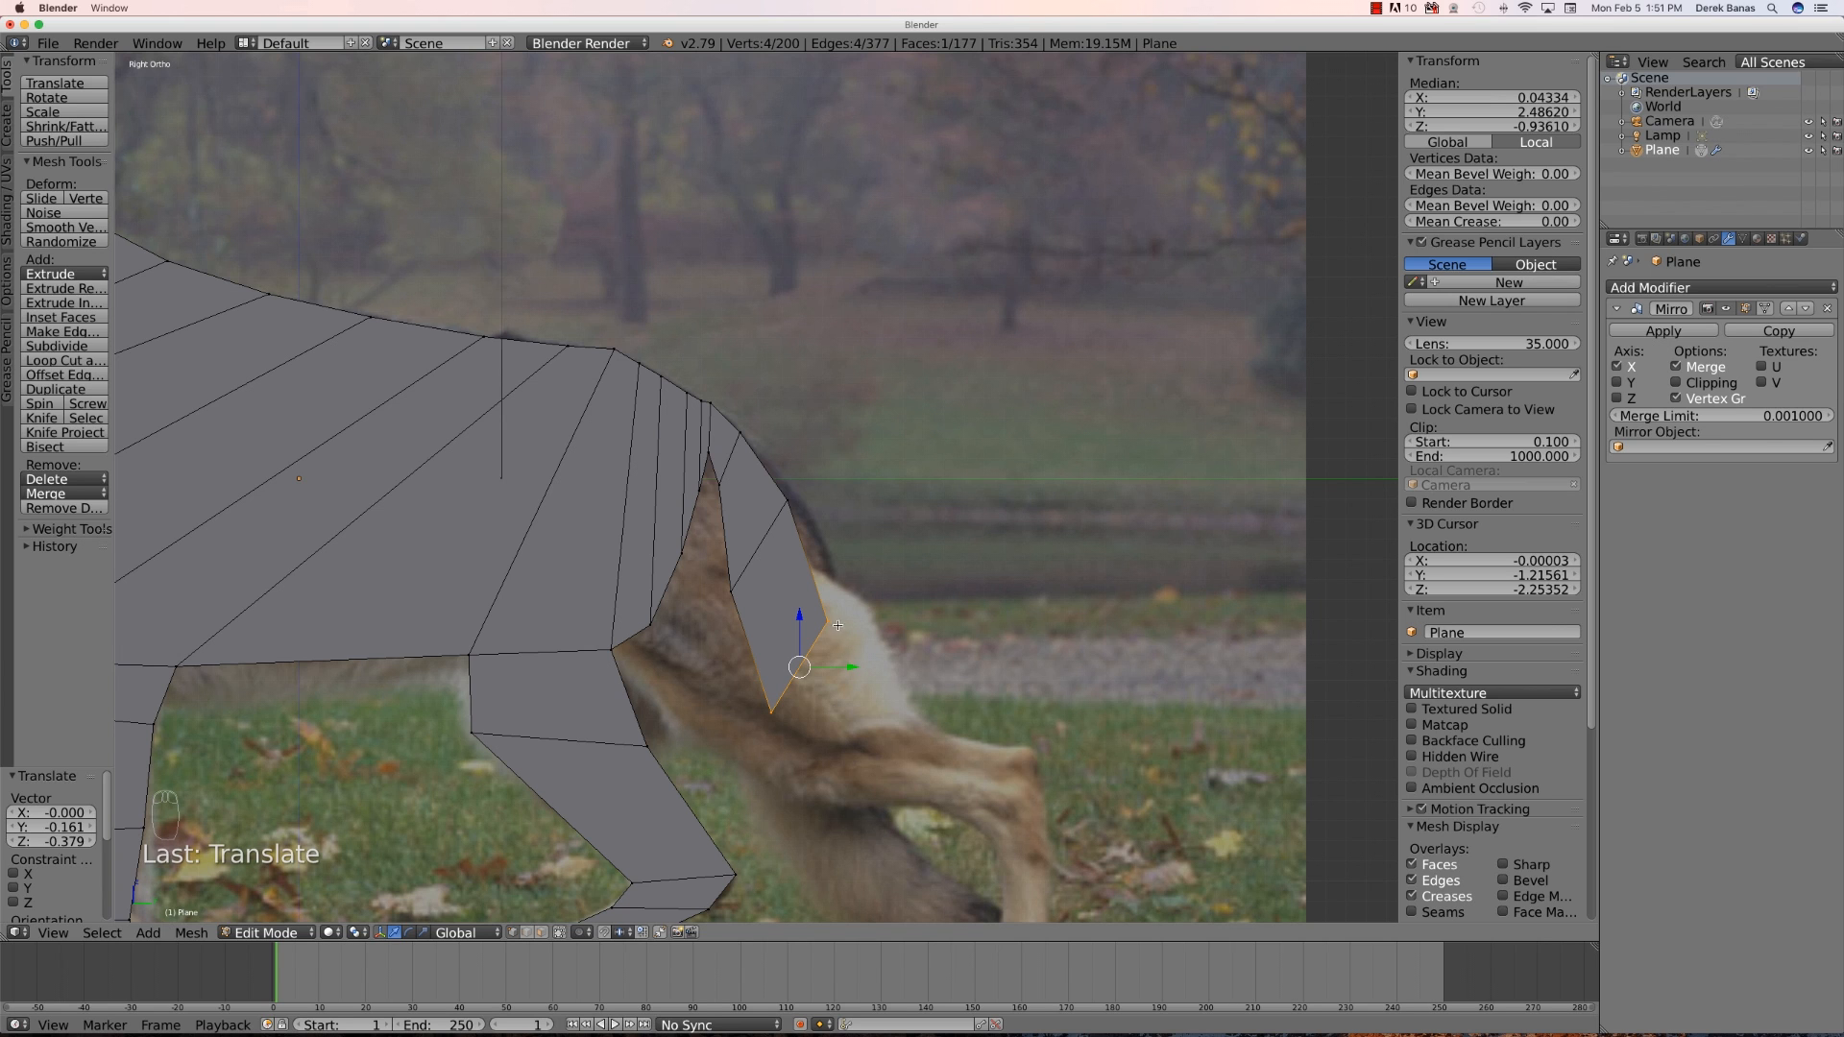
key(a)
key(b)
drag(840, 640, 816, 607)
key(g)
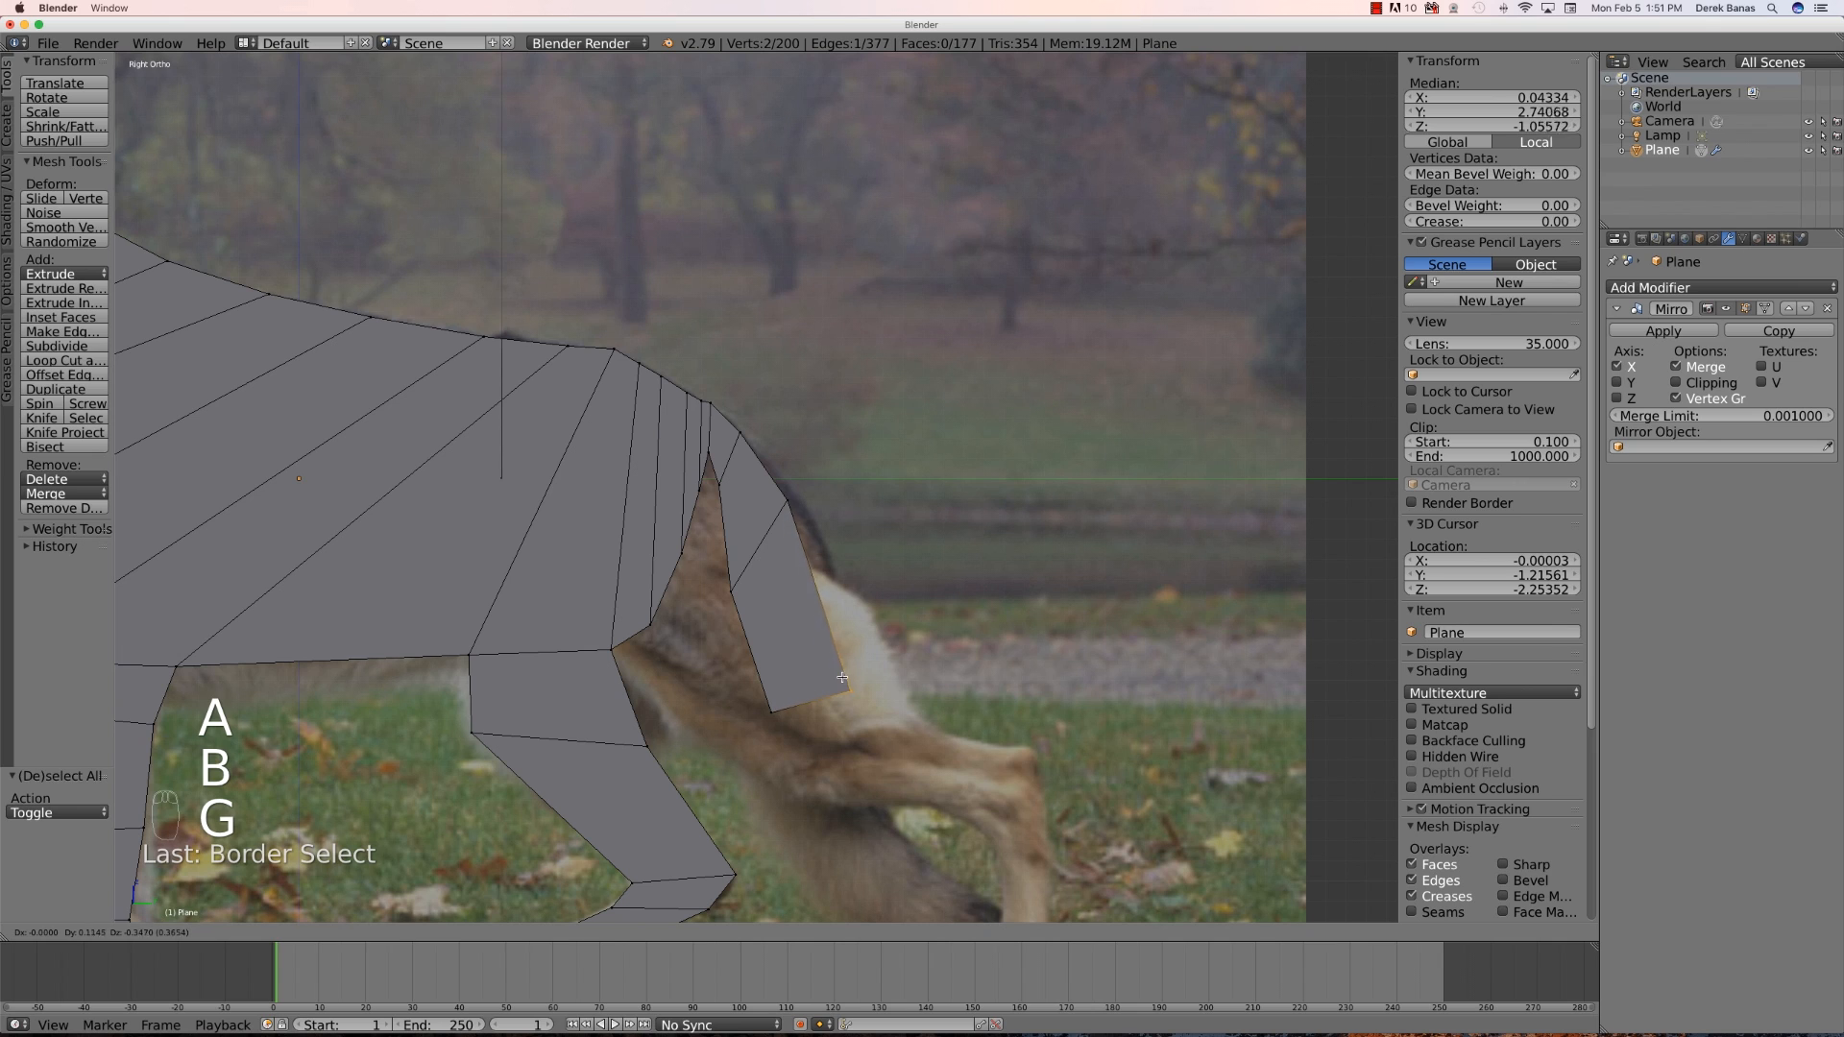
click(845, 684)
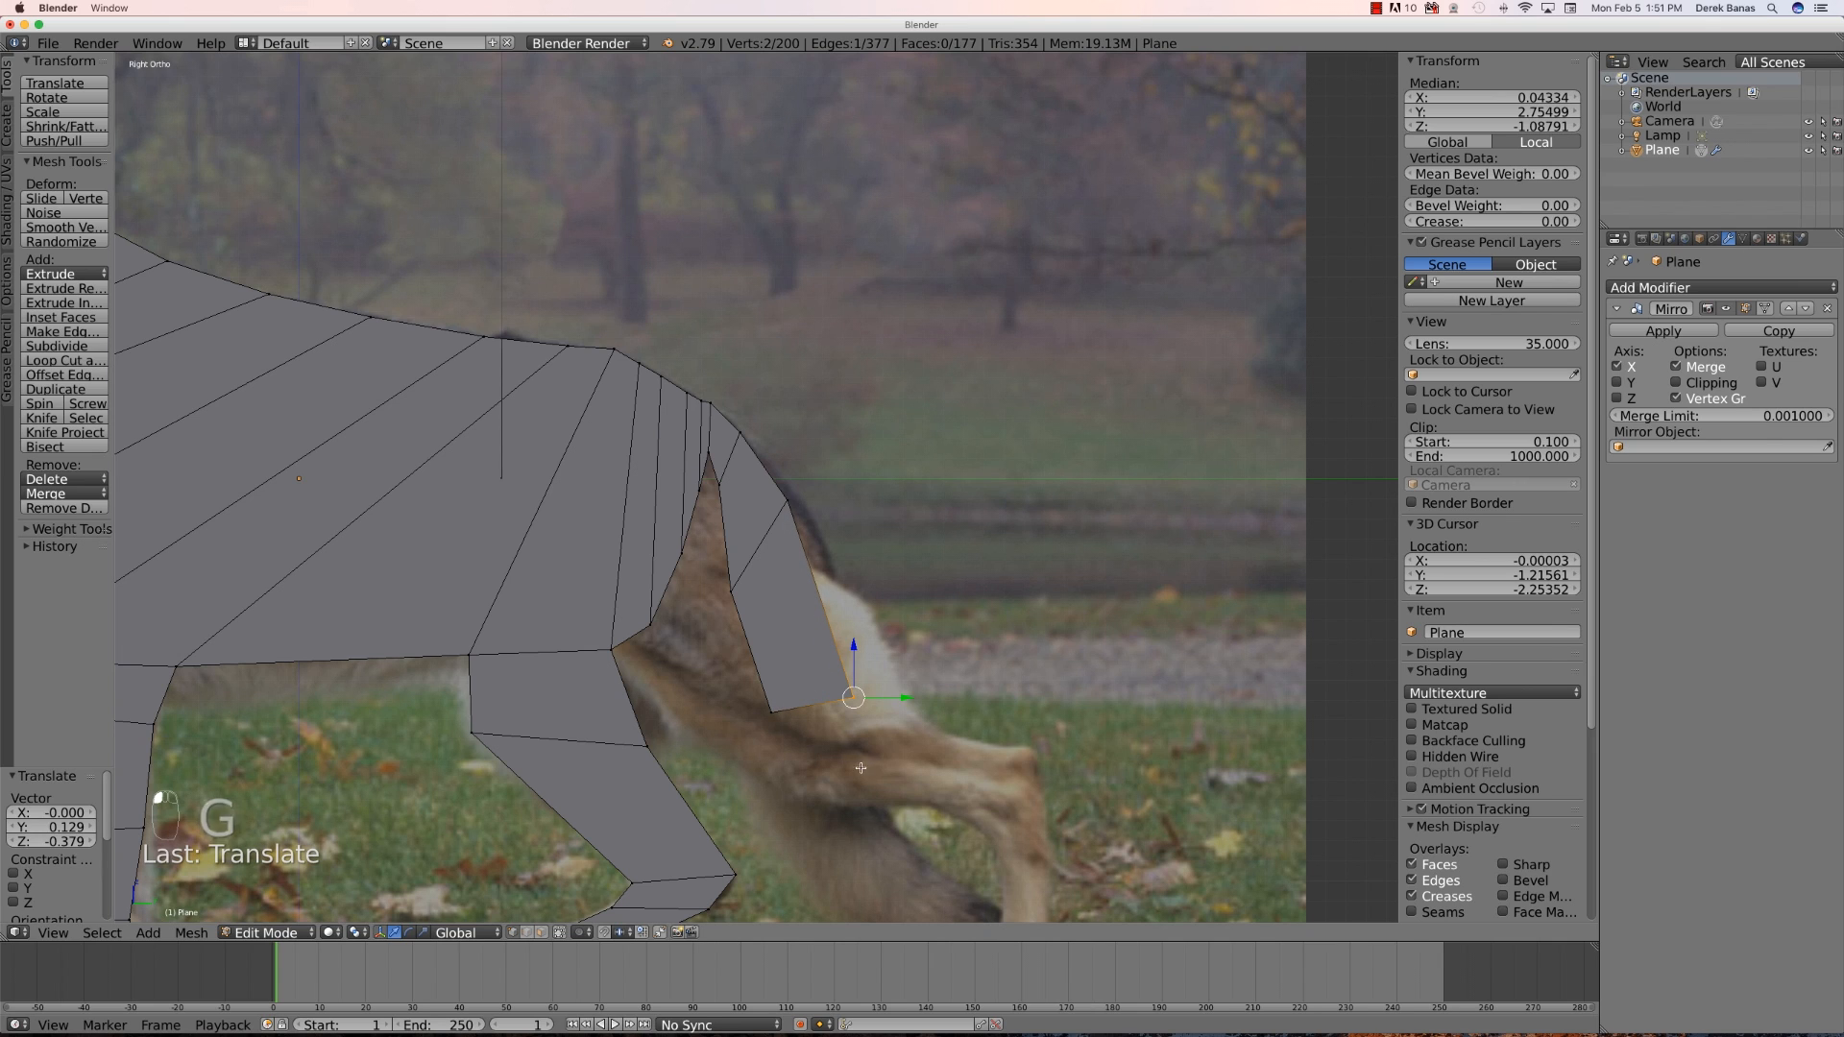
- Extrude the tail's bottom edge down about 0.46 units and reposition it along the tail
key(b)
drag(862, 747, 754, 684)
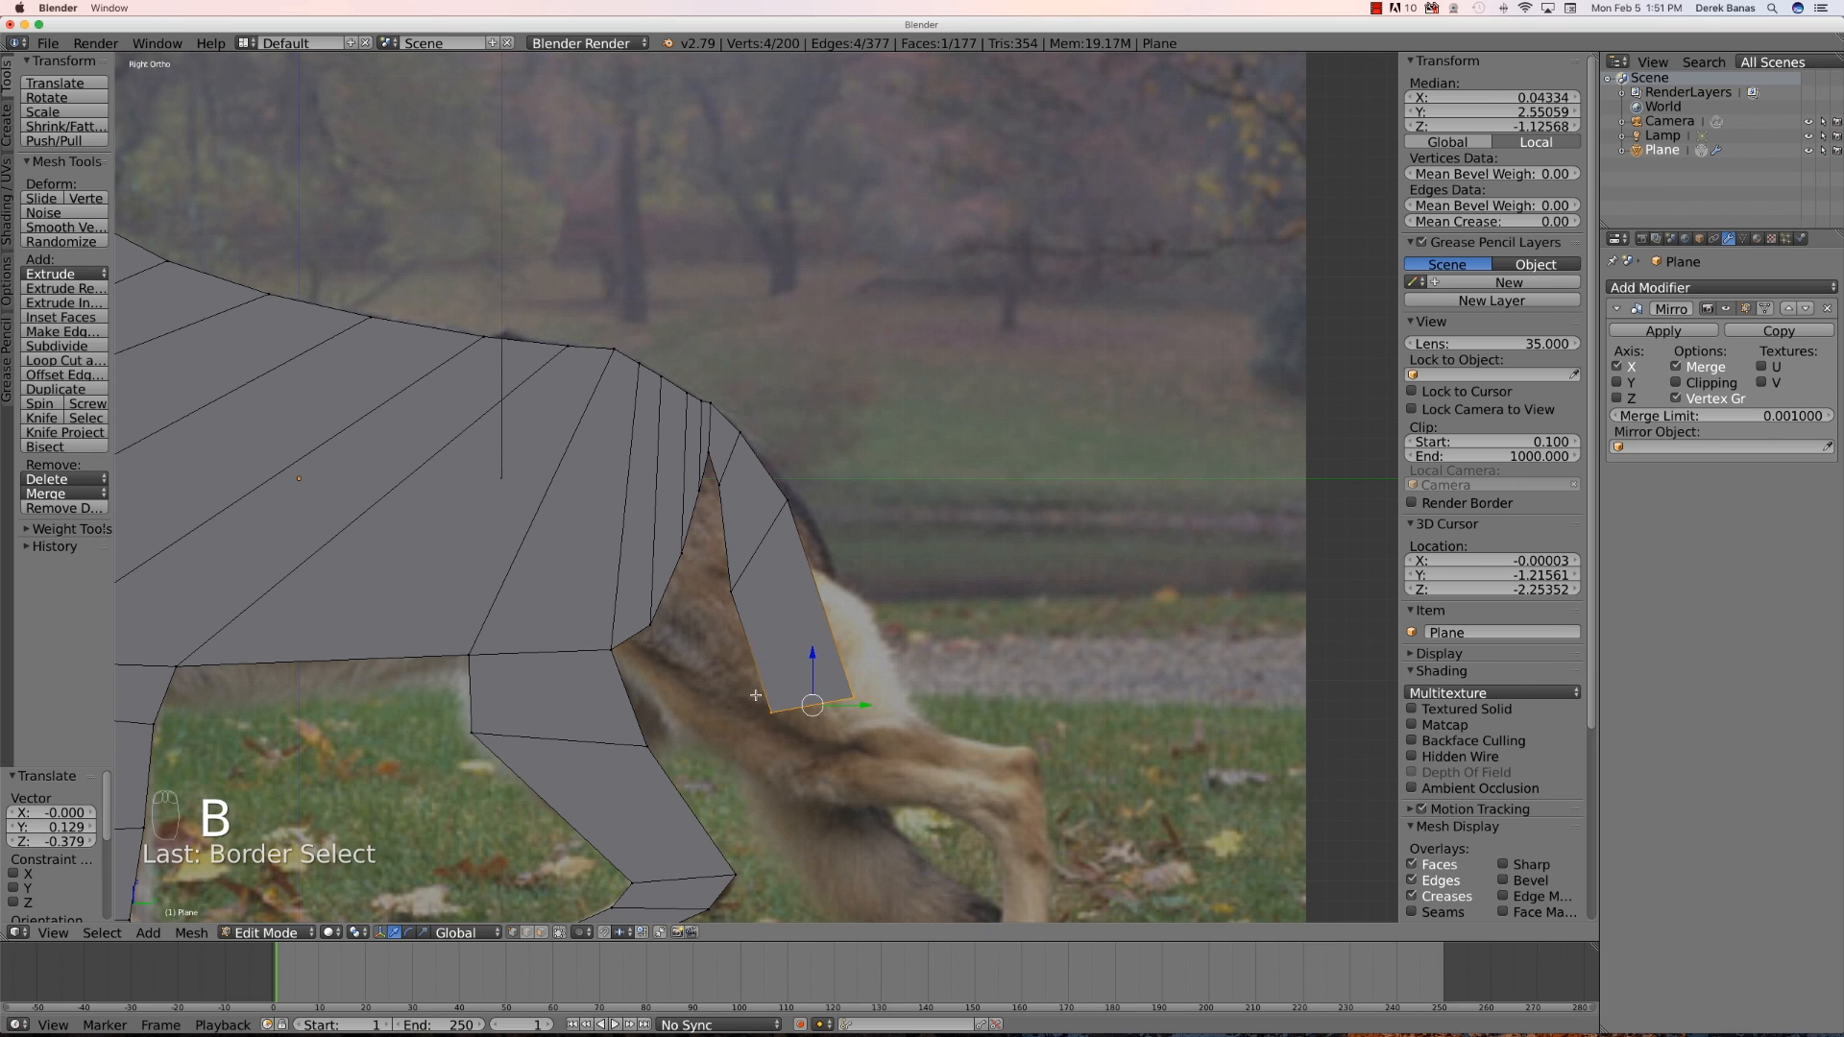
key(e)
click(799, 795)
key(g)
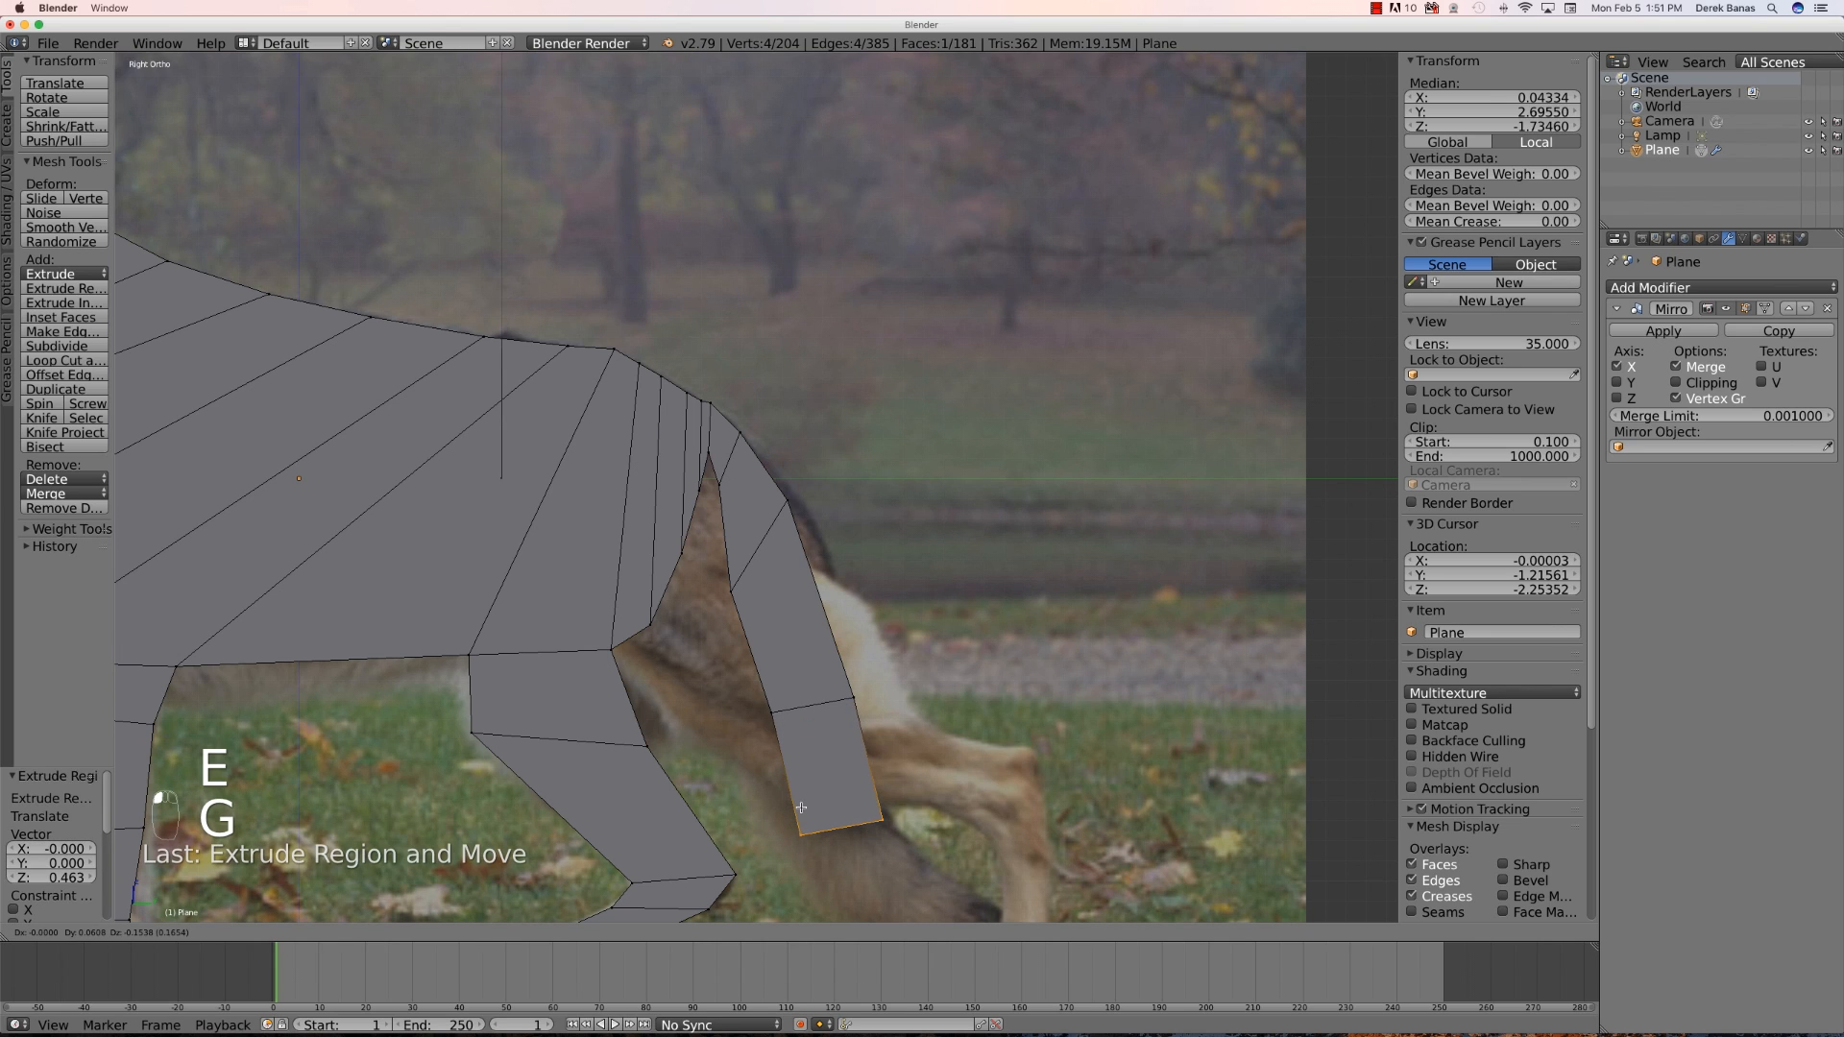
click(815, 809)
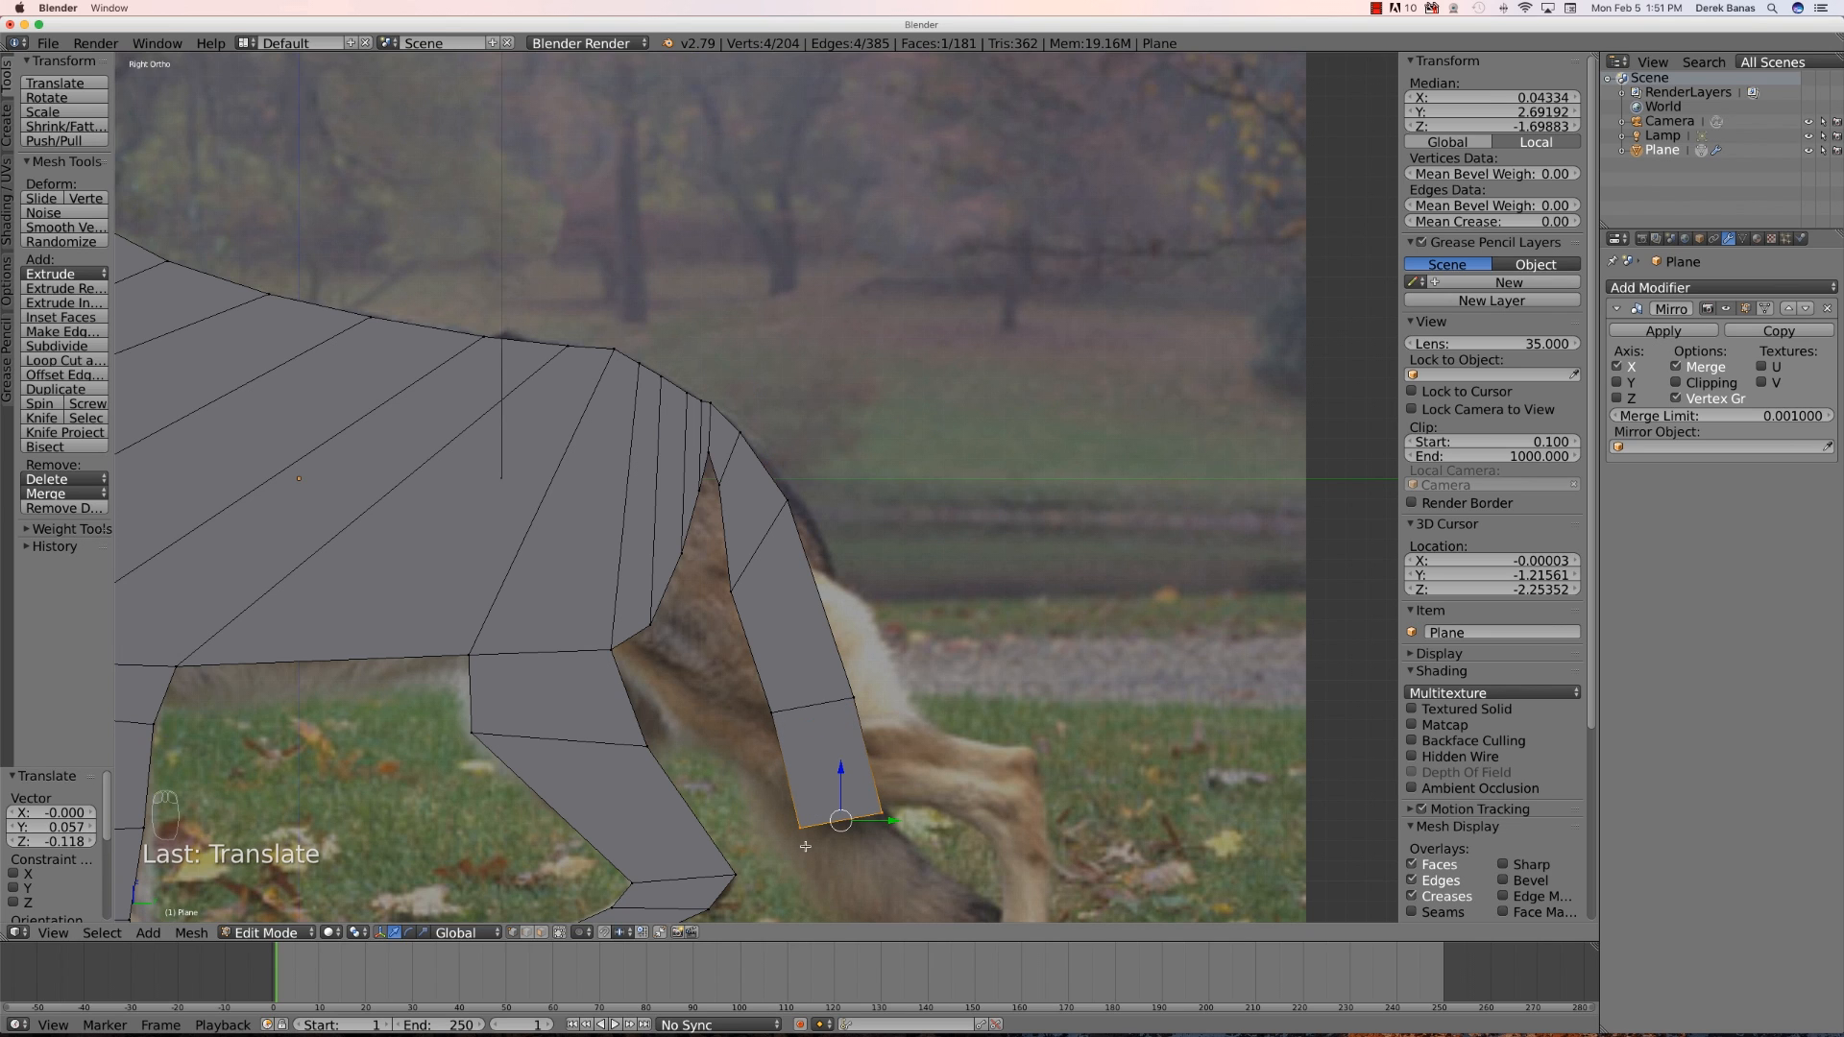
- Move the inner bottom vertex of the tail segment to match the tail's edge
key(a)
key(b)
drag(816, 858, 781, 817)
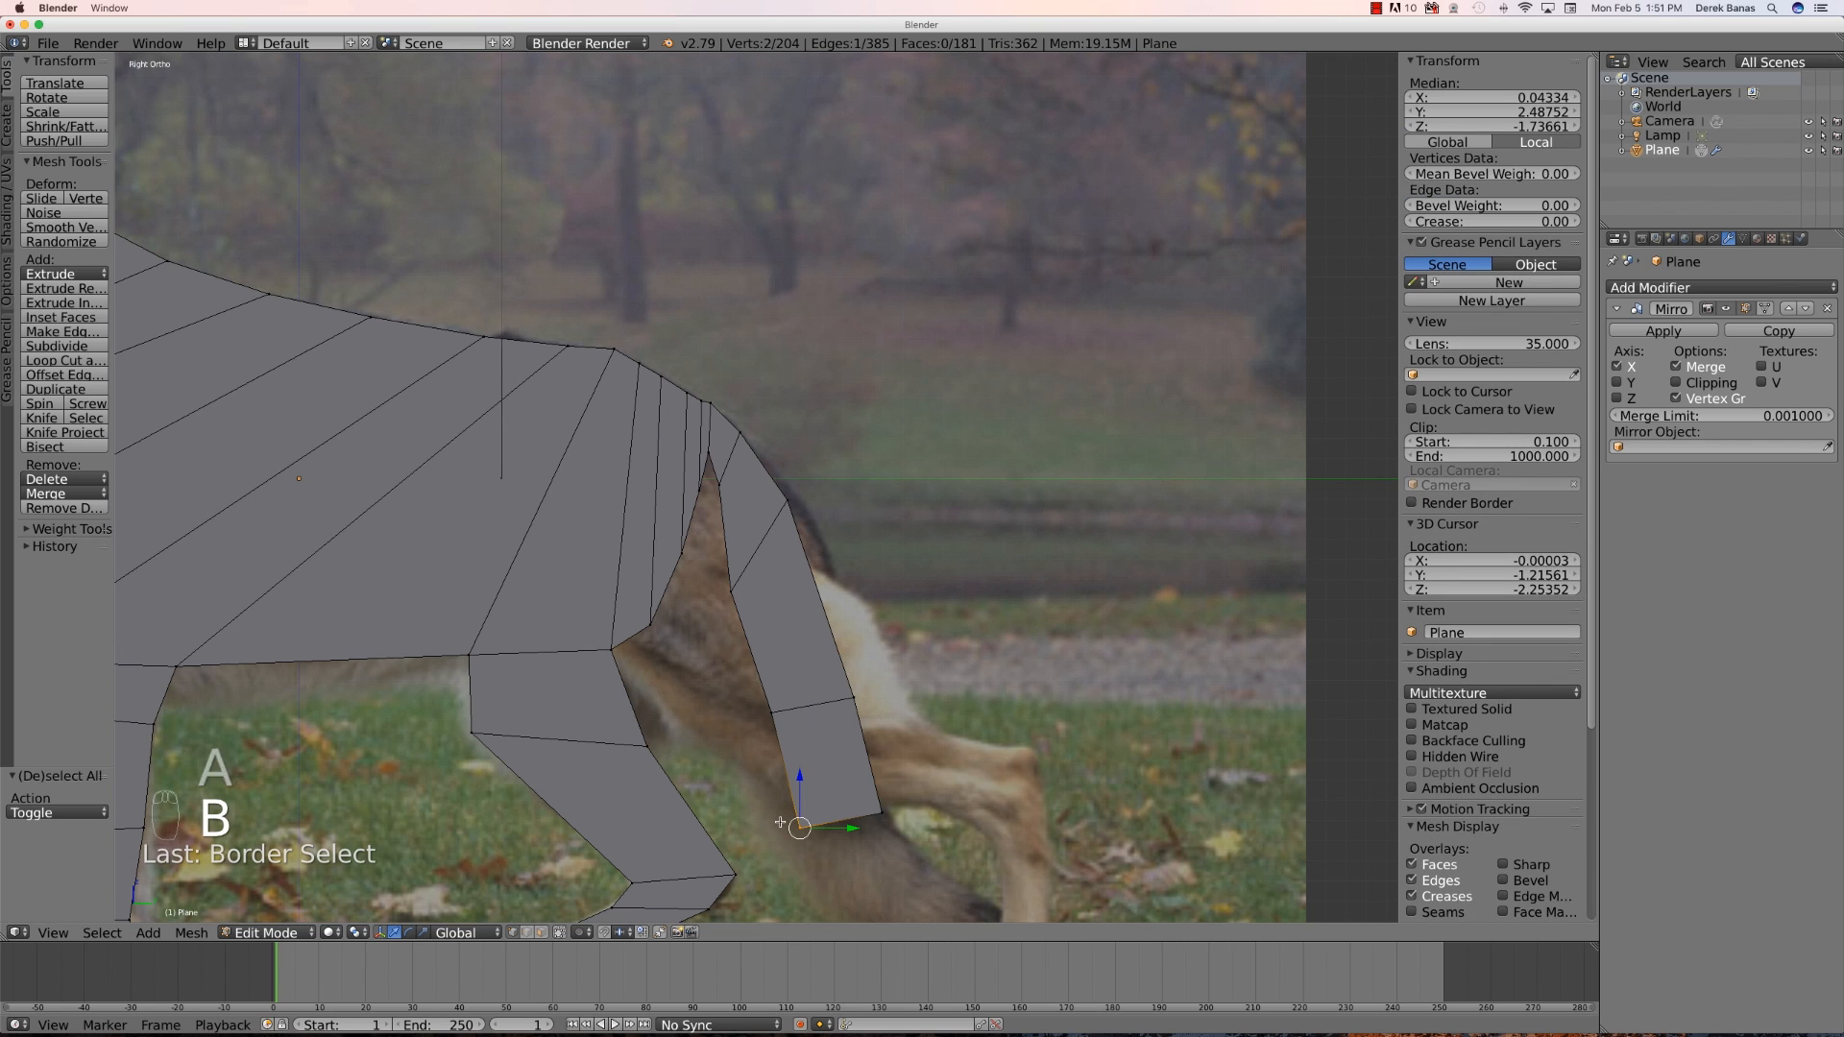
key(g)
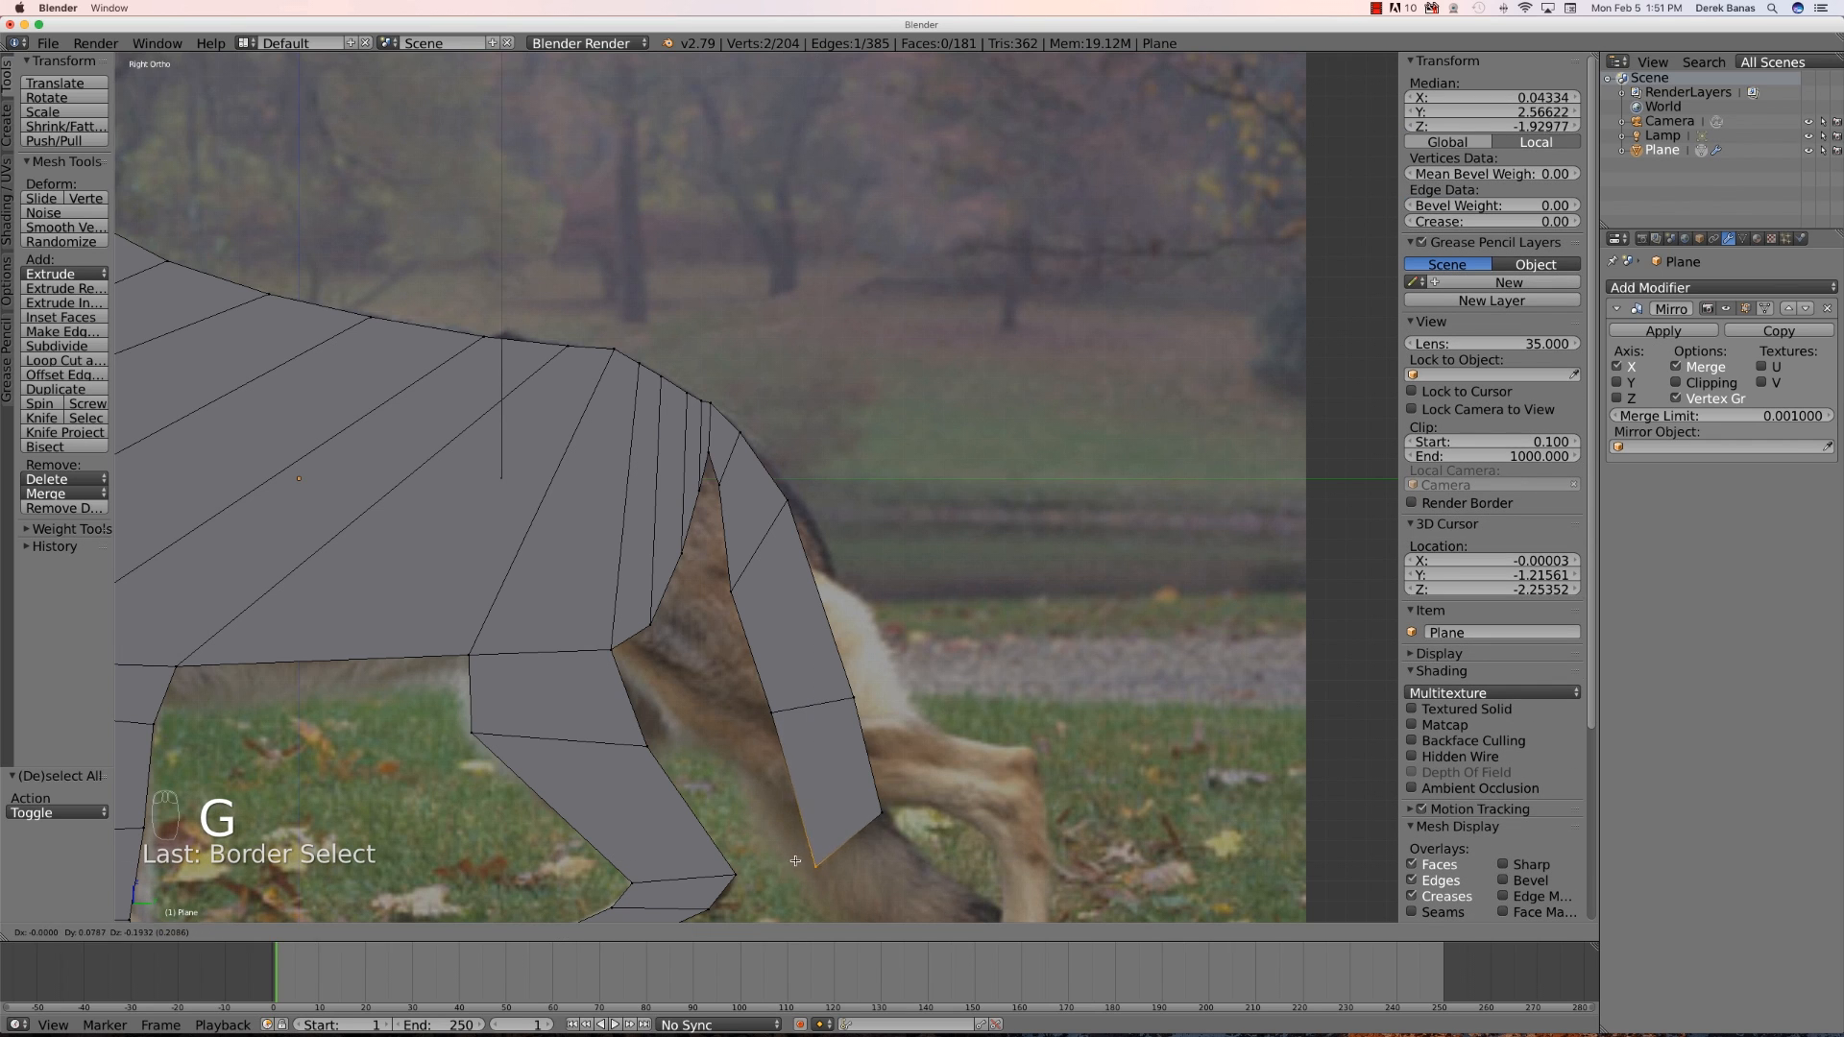
click(793, 882)
- Move the tail's bottom segment to align with the tail outline near the ground
scroll(940, 866, down, 2)
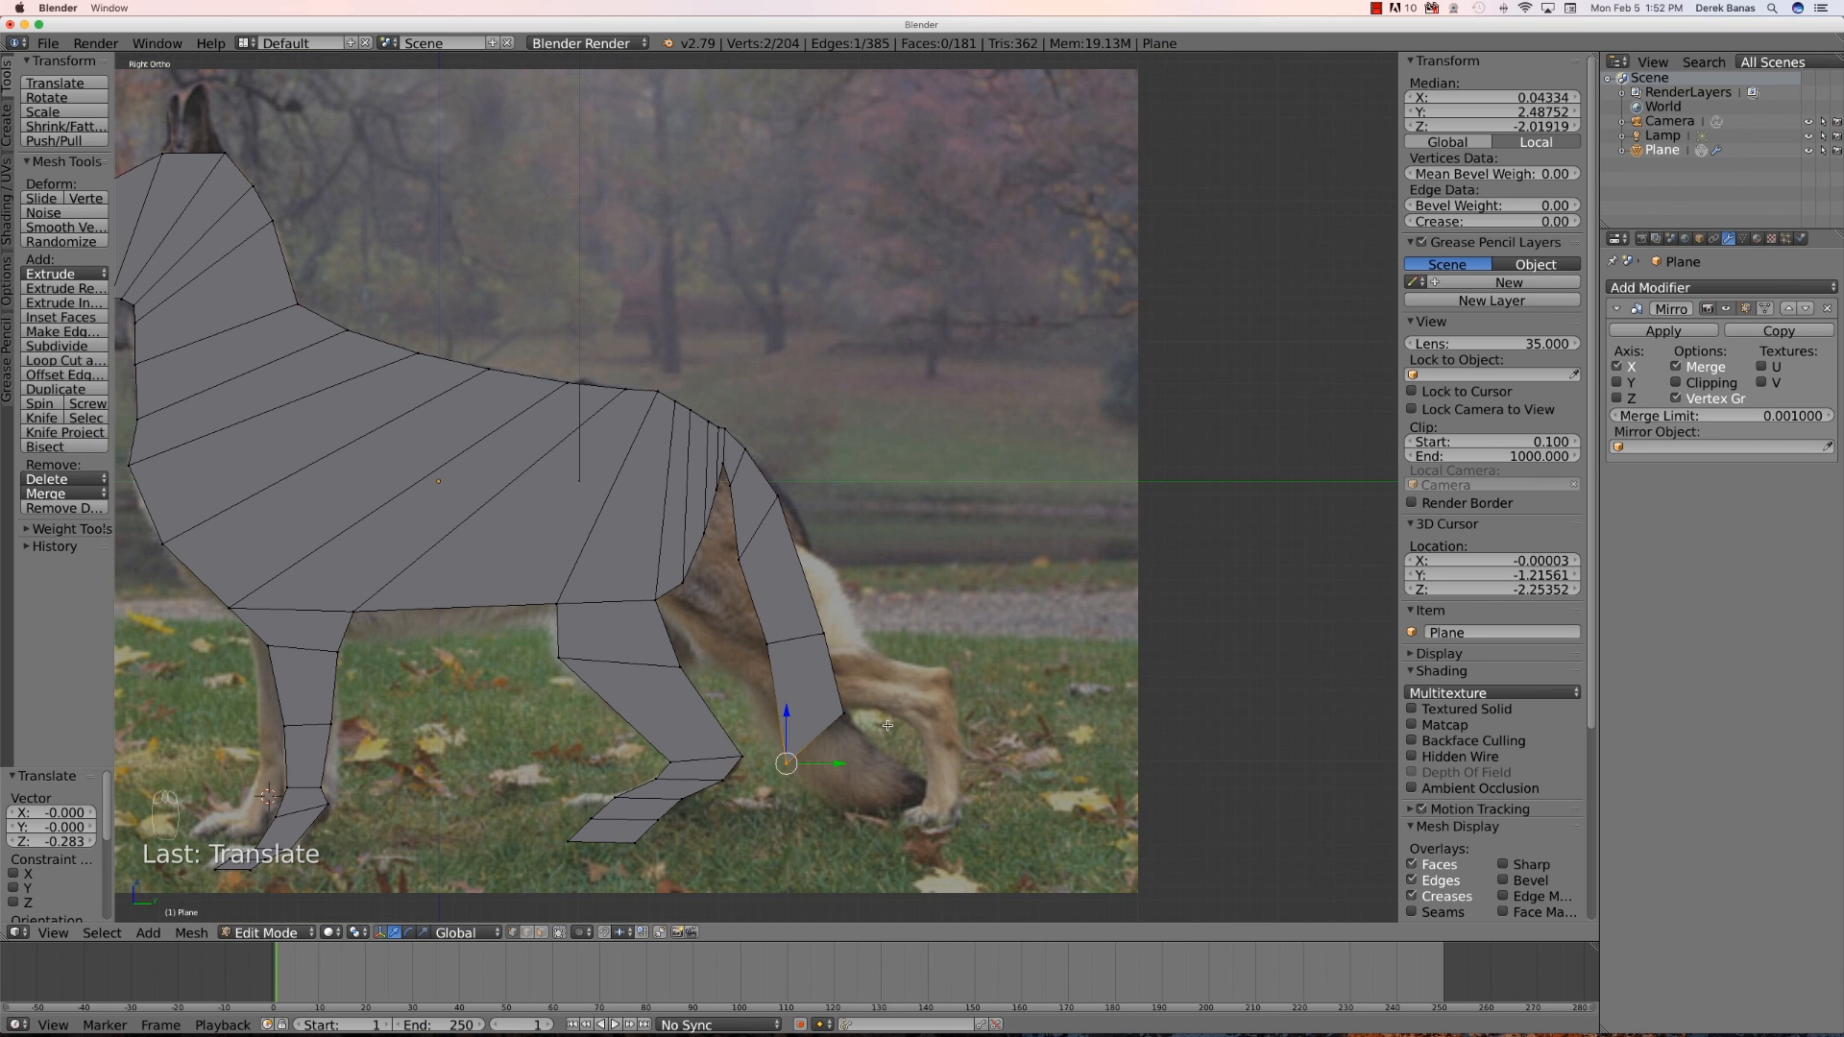
key(b)
drag(872, 759, 774, 723)
key(g)
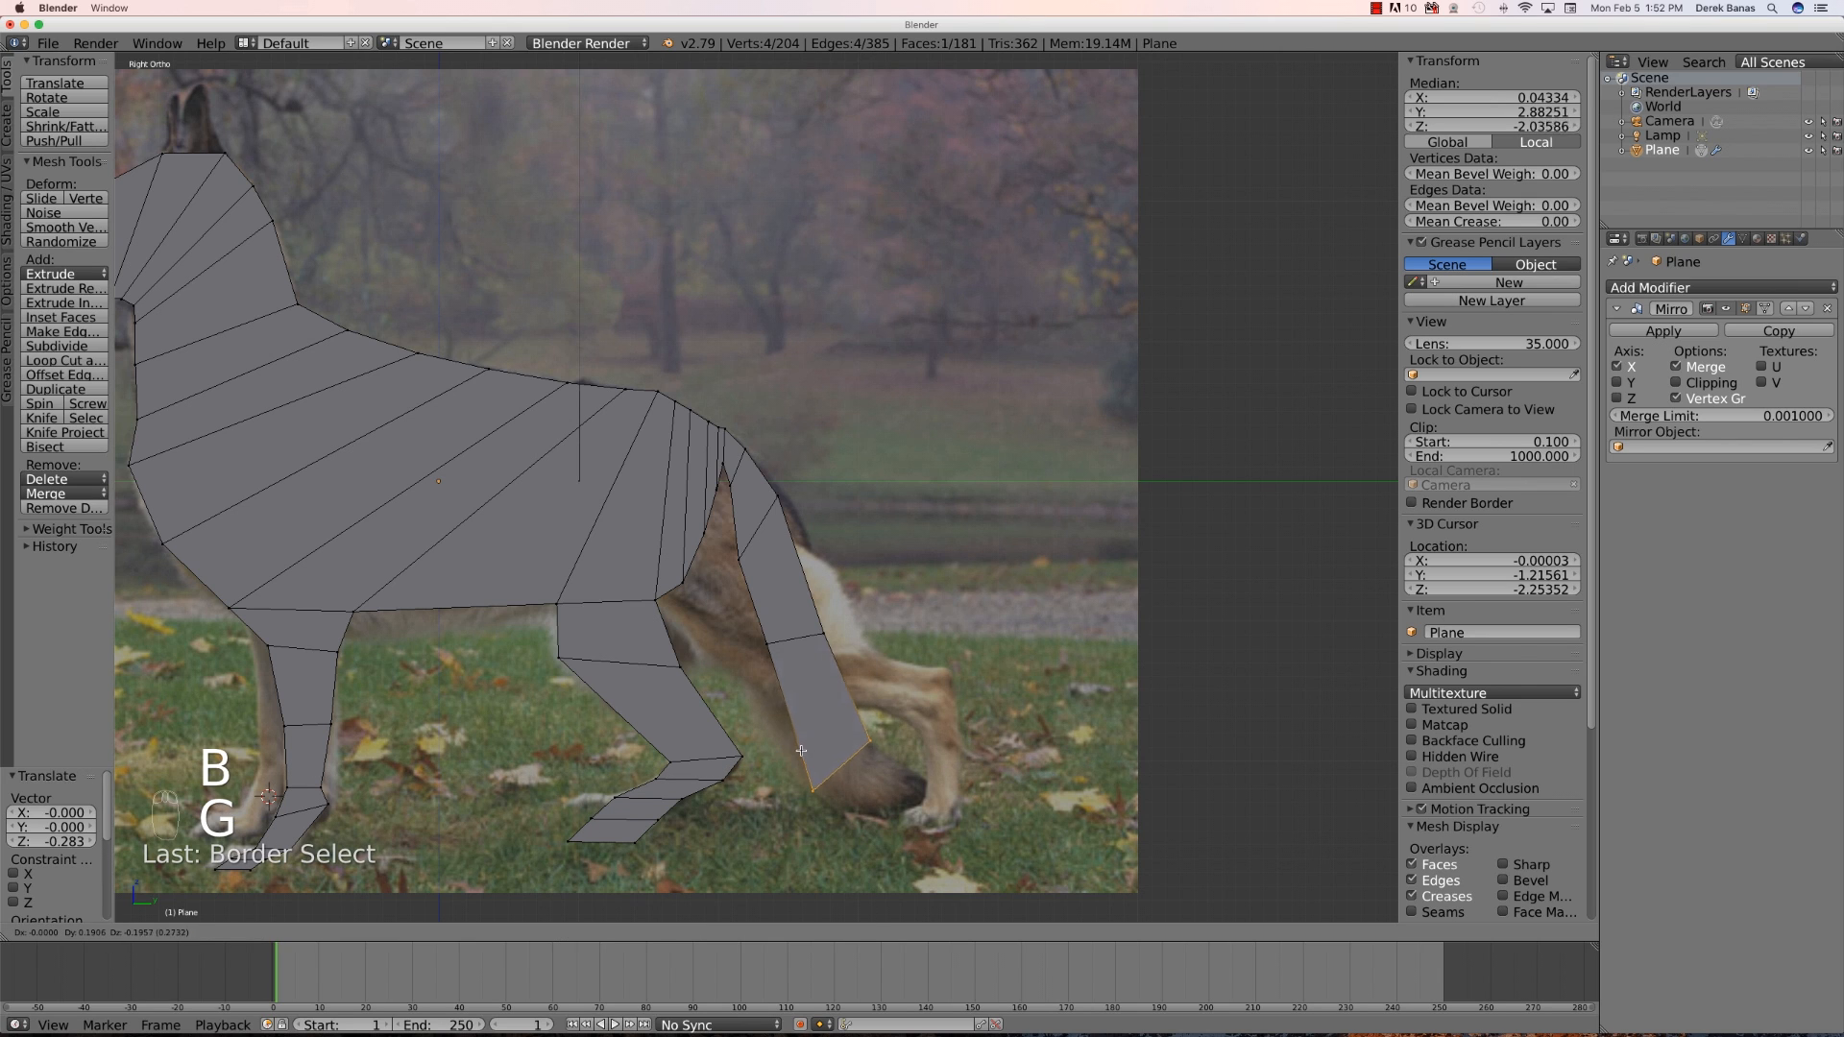
click(777, 728)
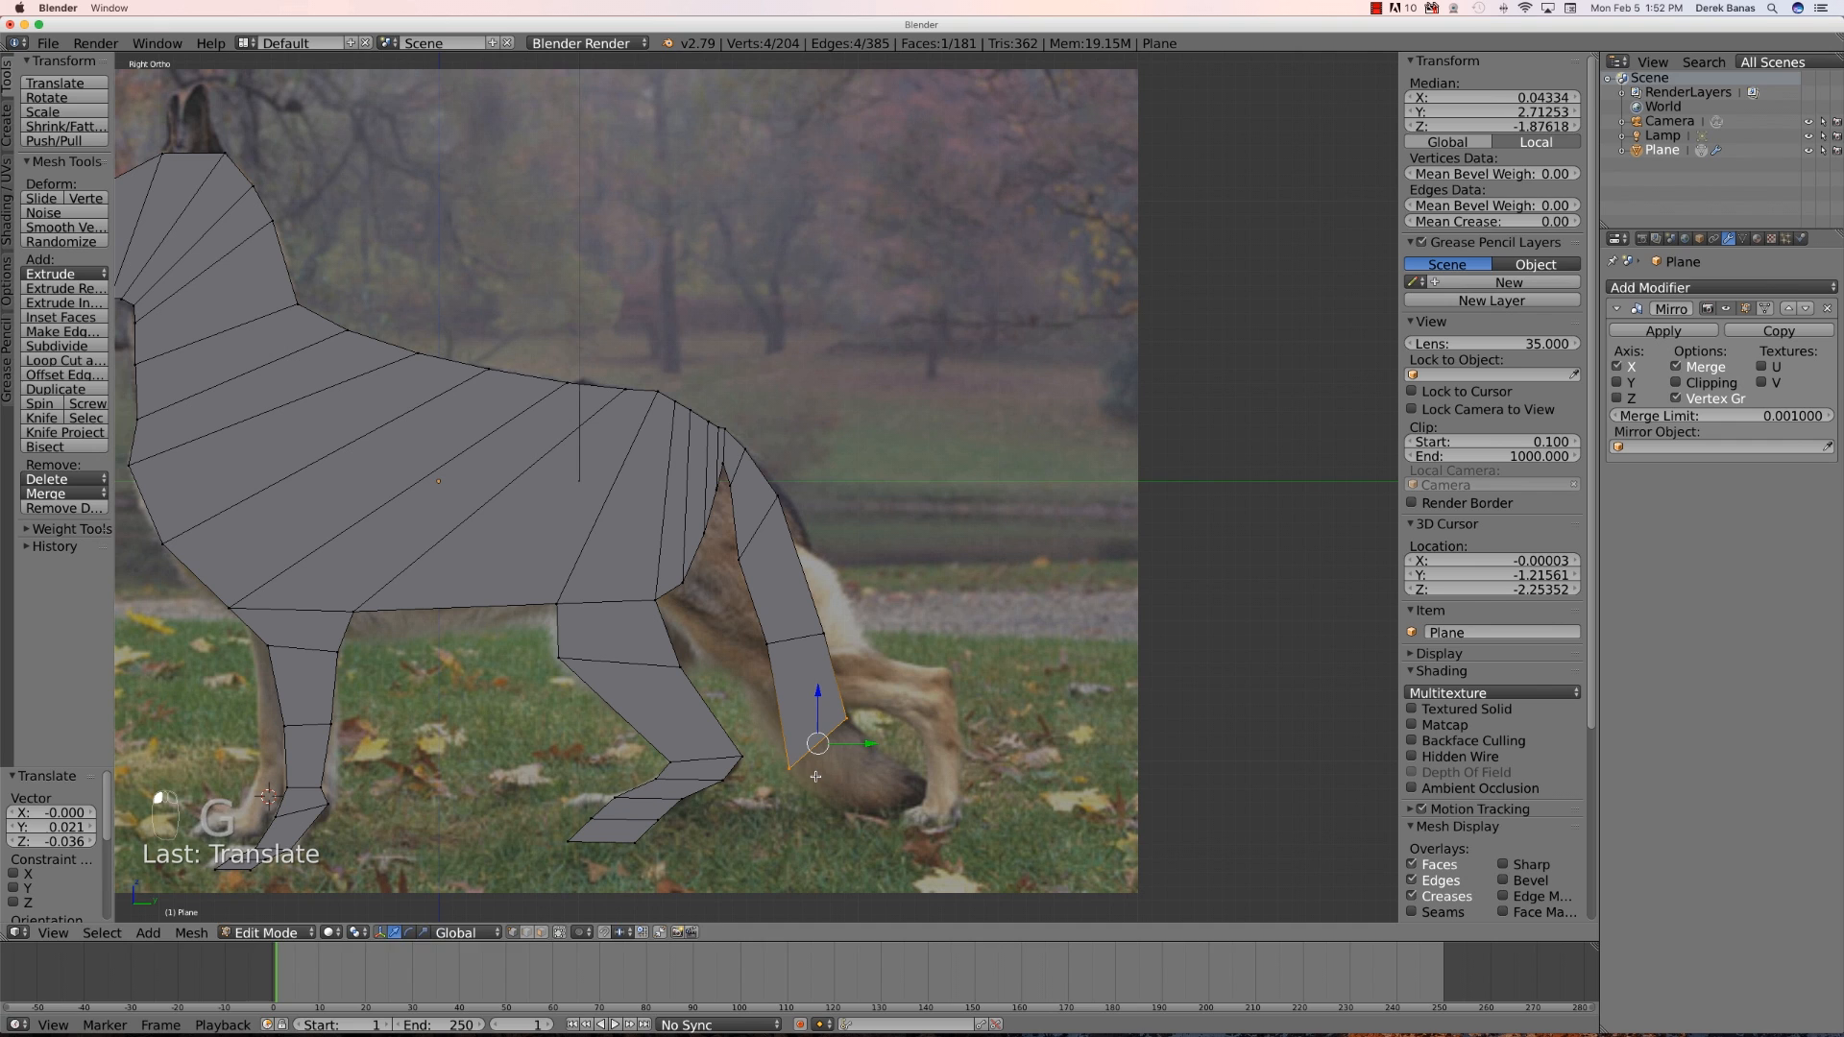
- Extrude the tail end about 0.35 units and move its lower vertex toward the tail tip
key(e)
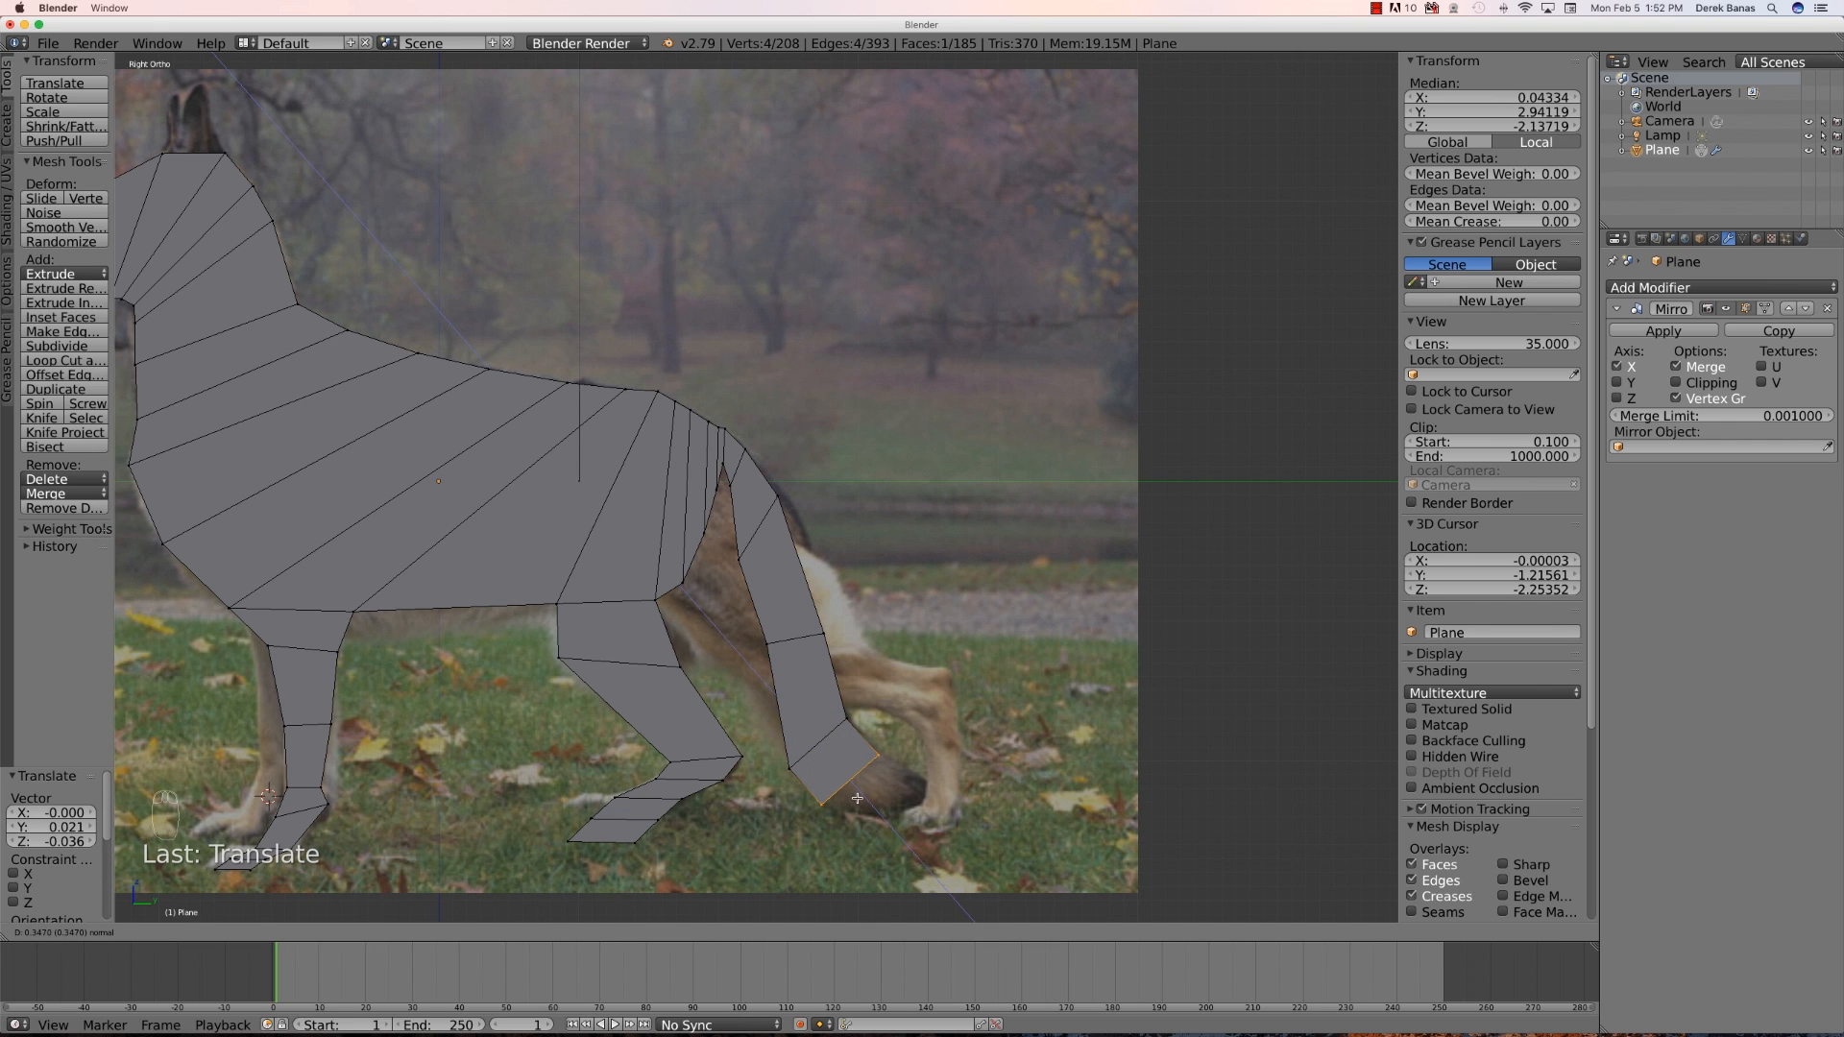
click(857, 798)
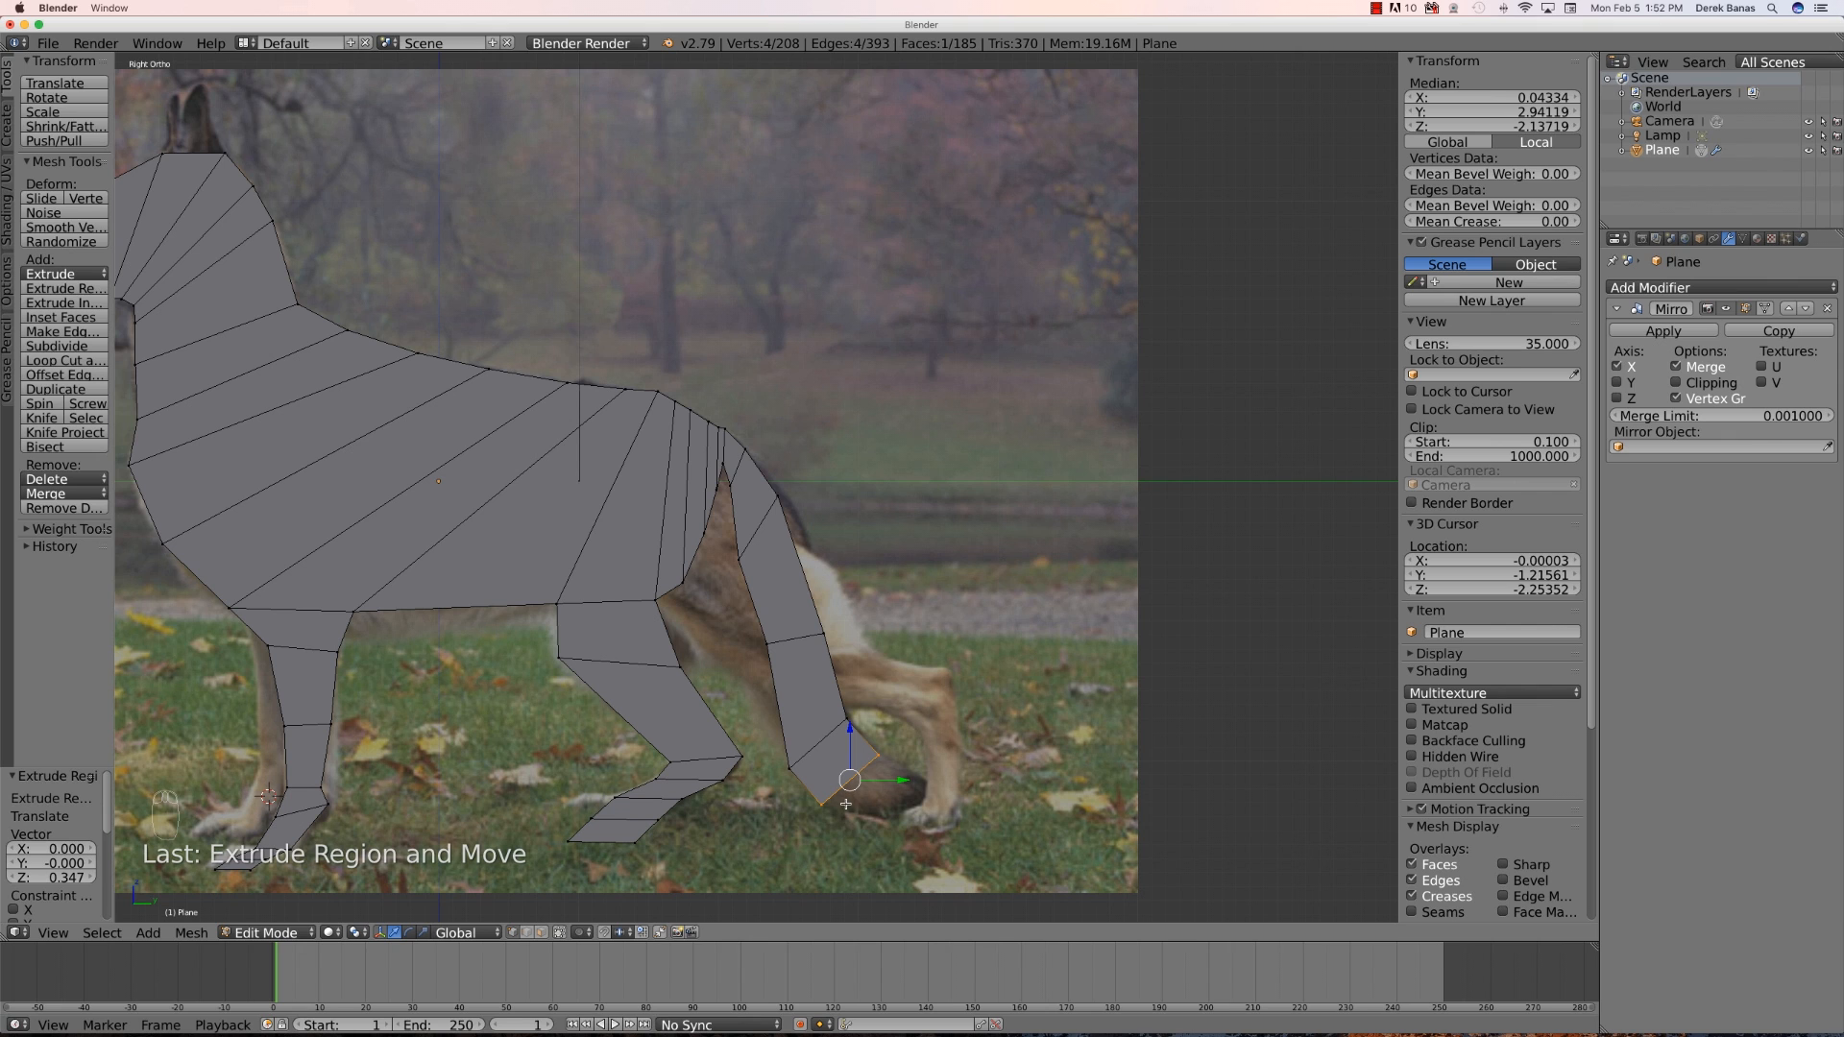
key(a)
key(b)
drag(837, 820, 801, 790)
key(g)
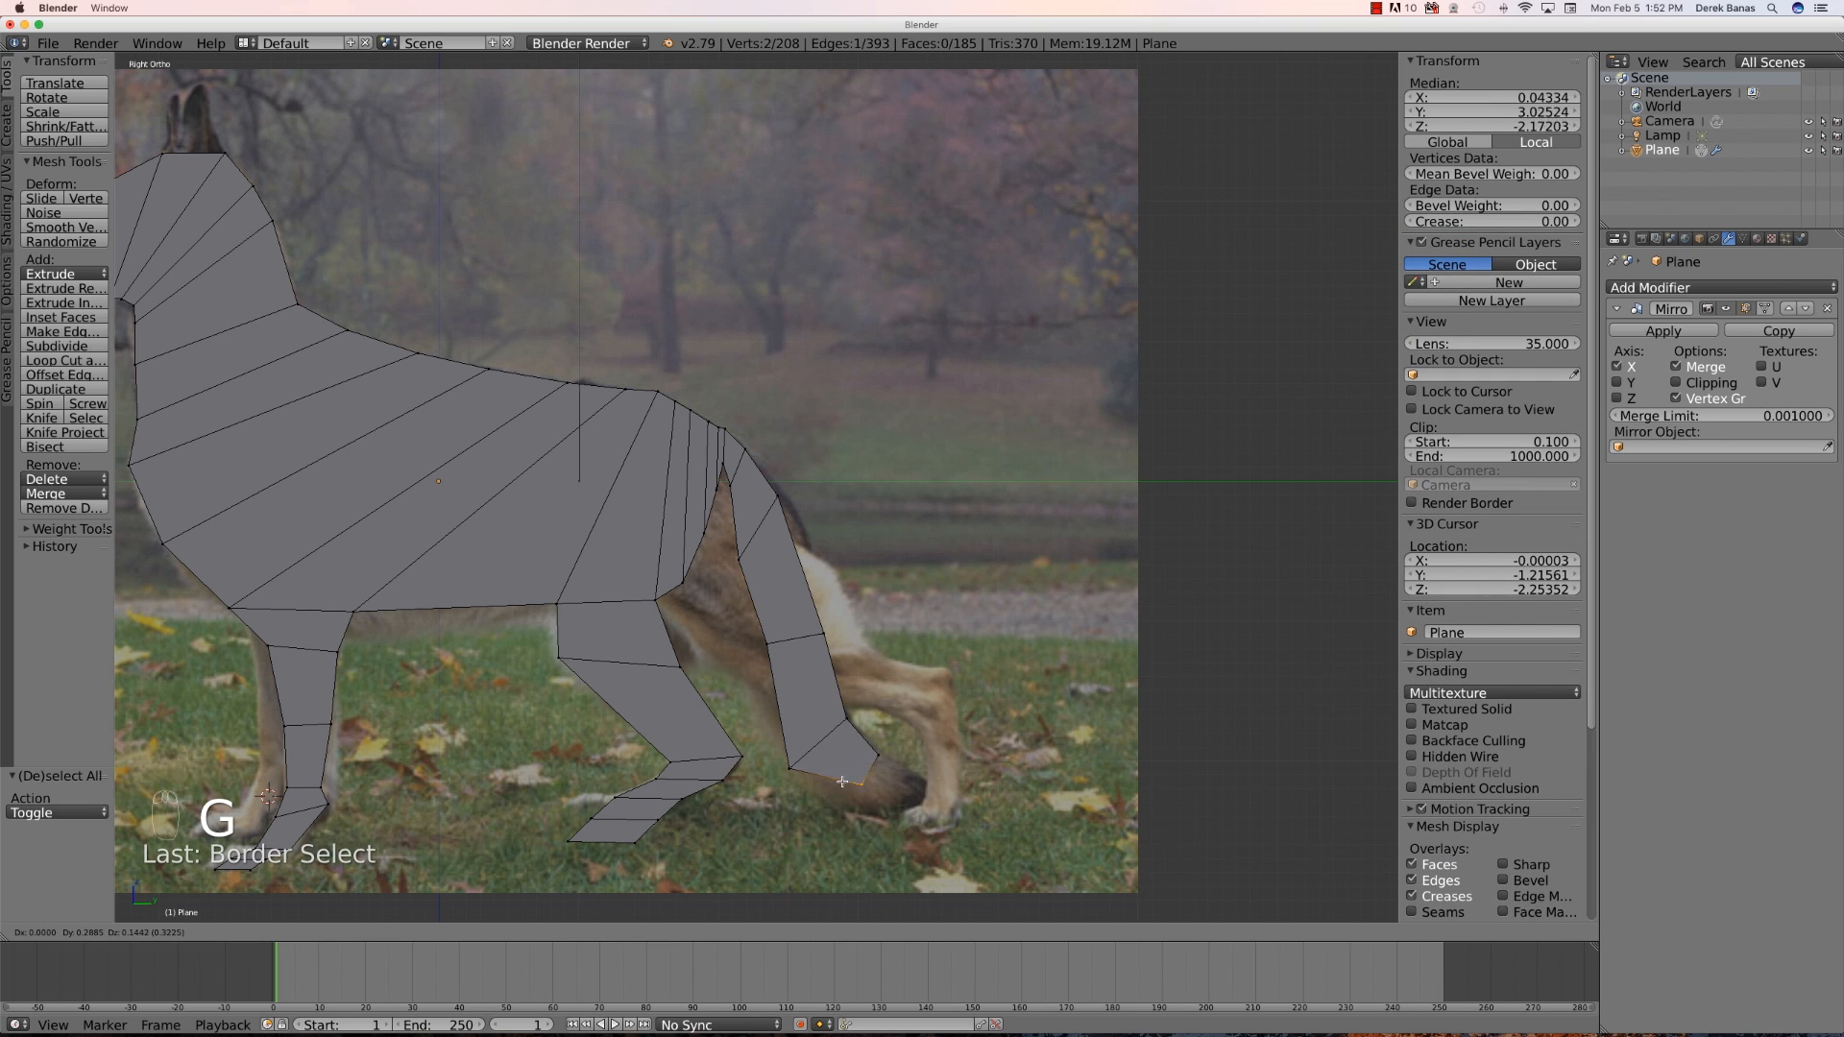
click(844, 789)
- Box-select the tail tip's vertices and move them slightly down to match the tail end in the reference
click(903, 765)
key(b)
drag(903, 765, 864, 740)
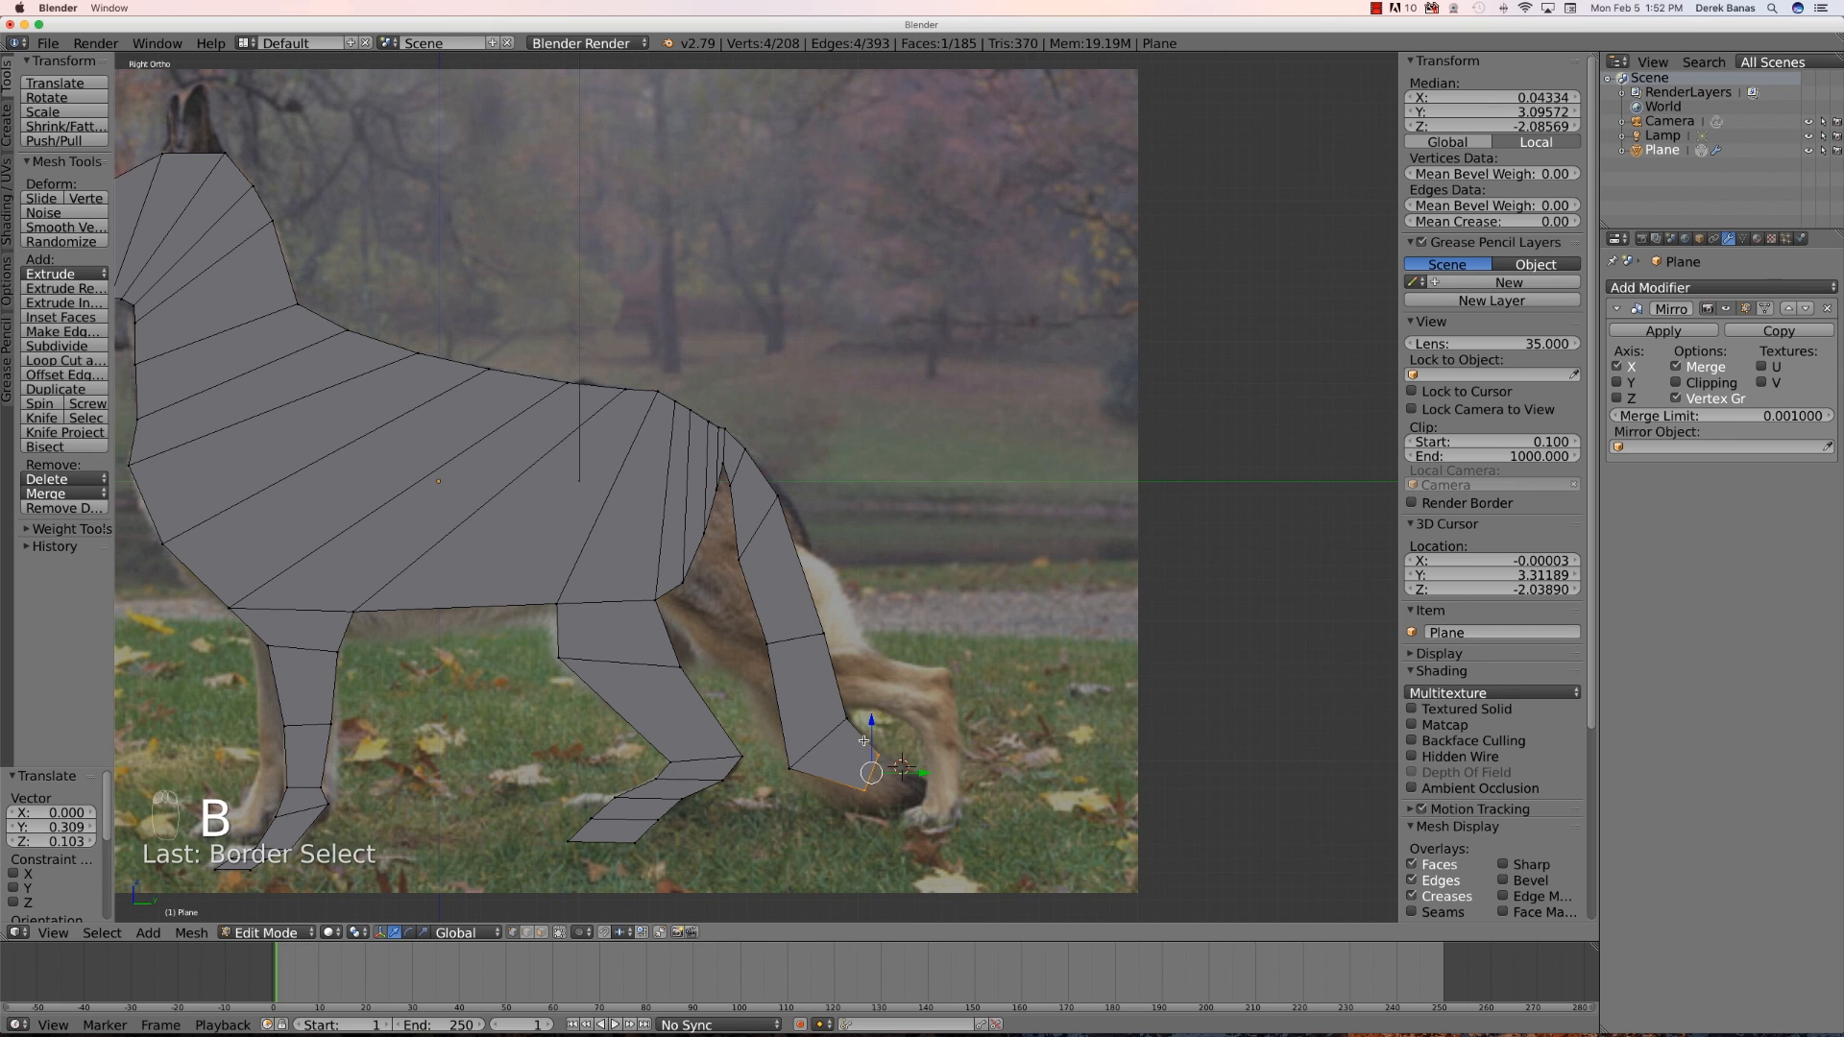
key(g)
click(867, 750)
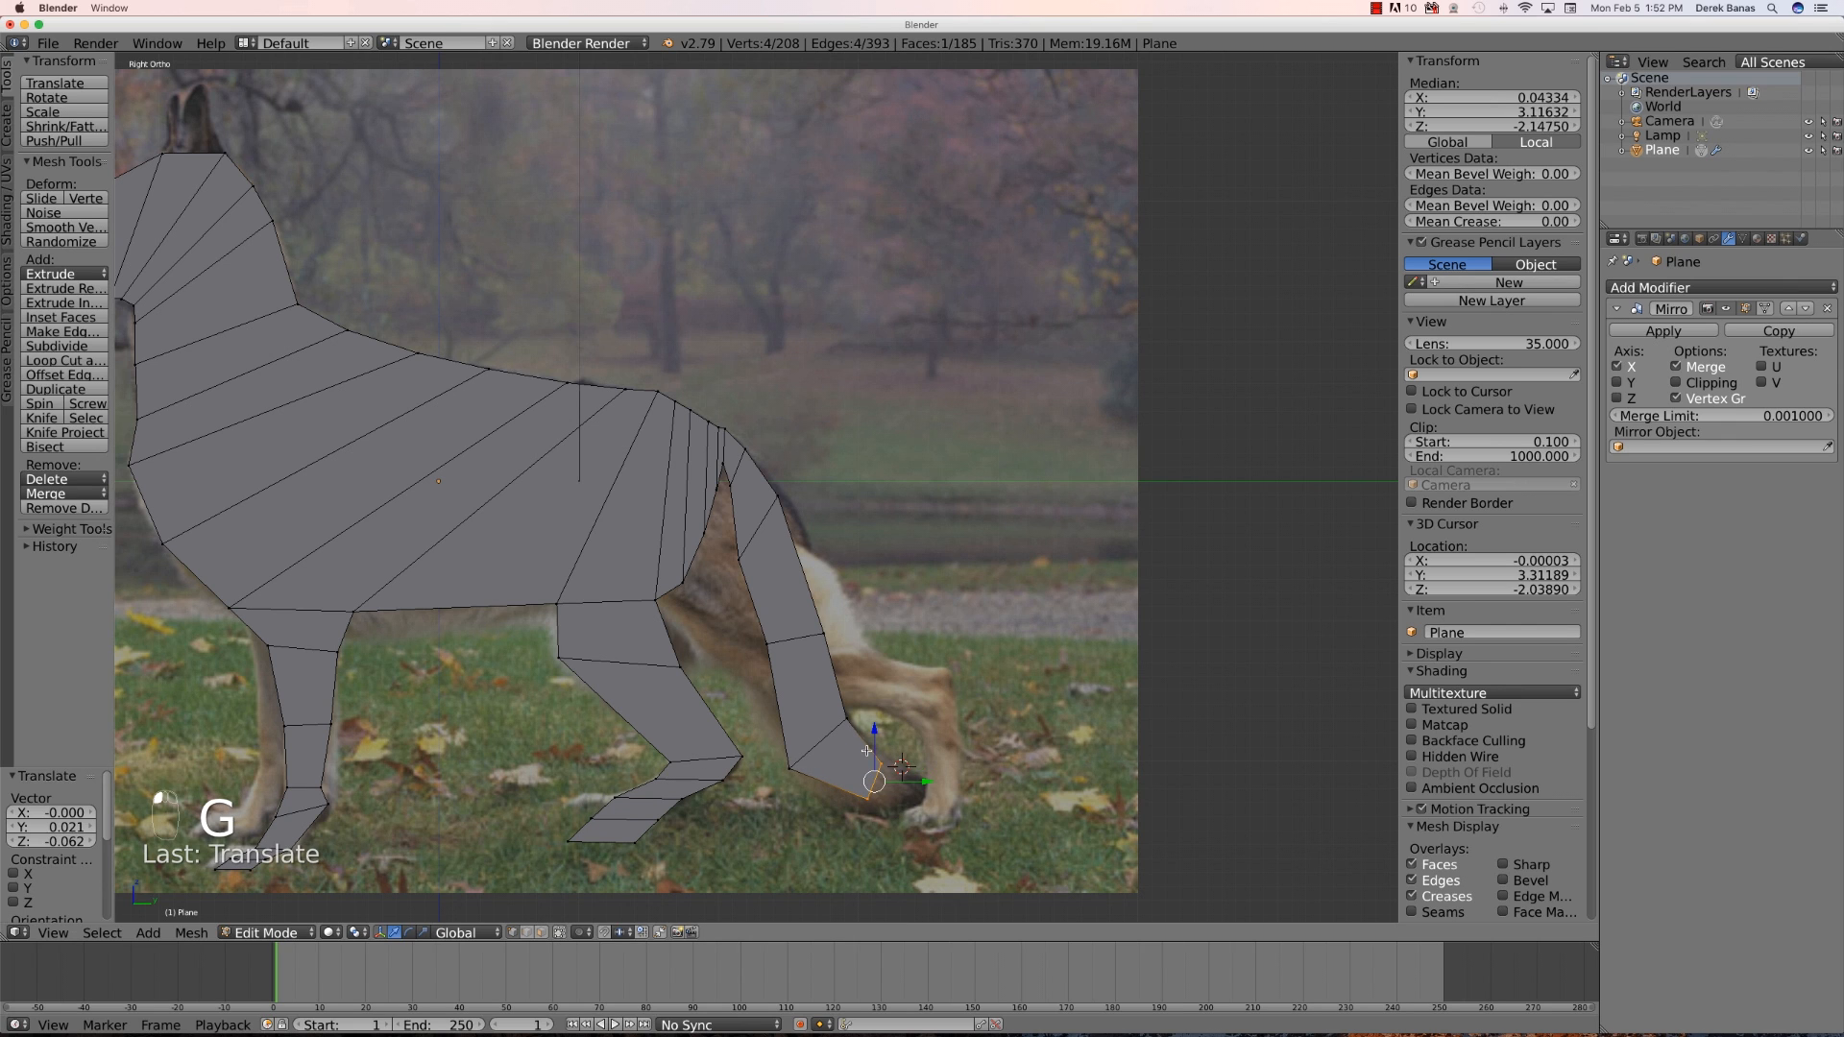
- Box-select the tail's lowest vertex and move it down about 0.17 units to the tail tip
key(a)
key(b)
drag(905, 780, 872, 747)
key(g)
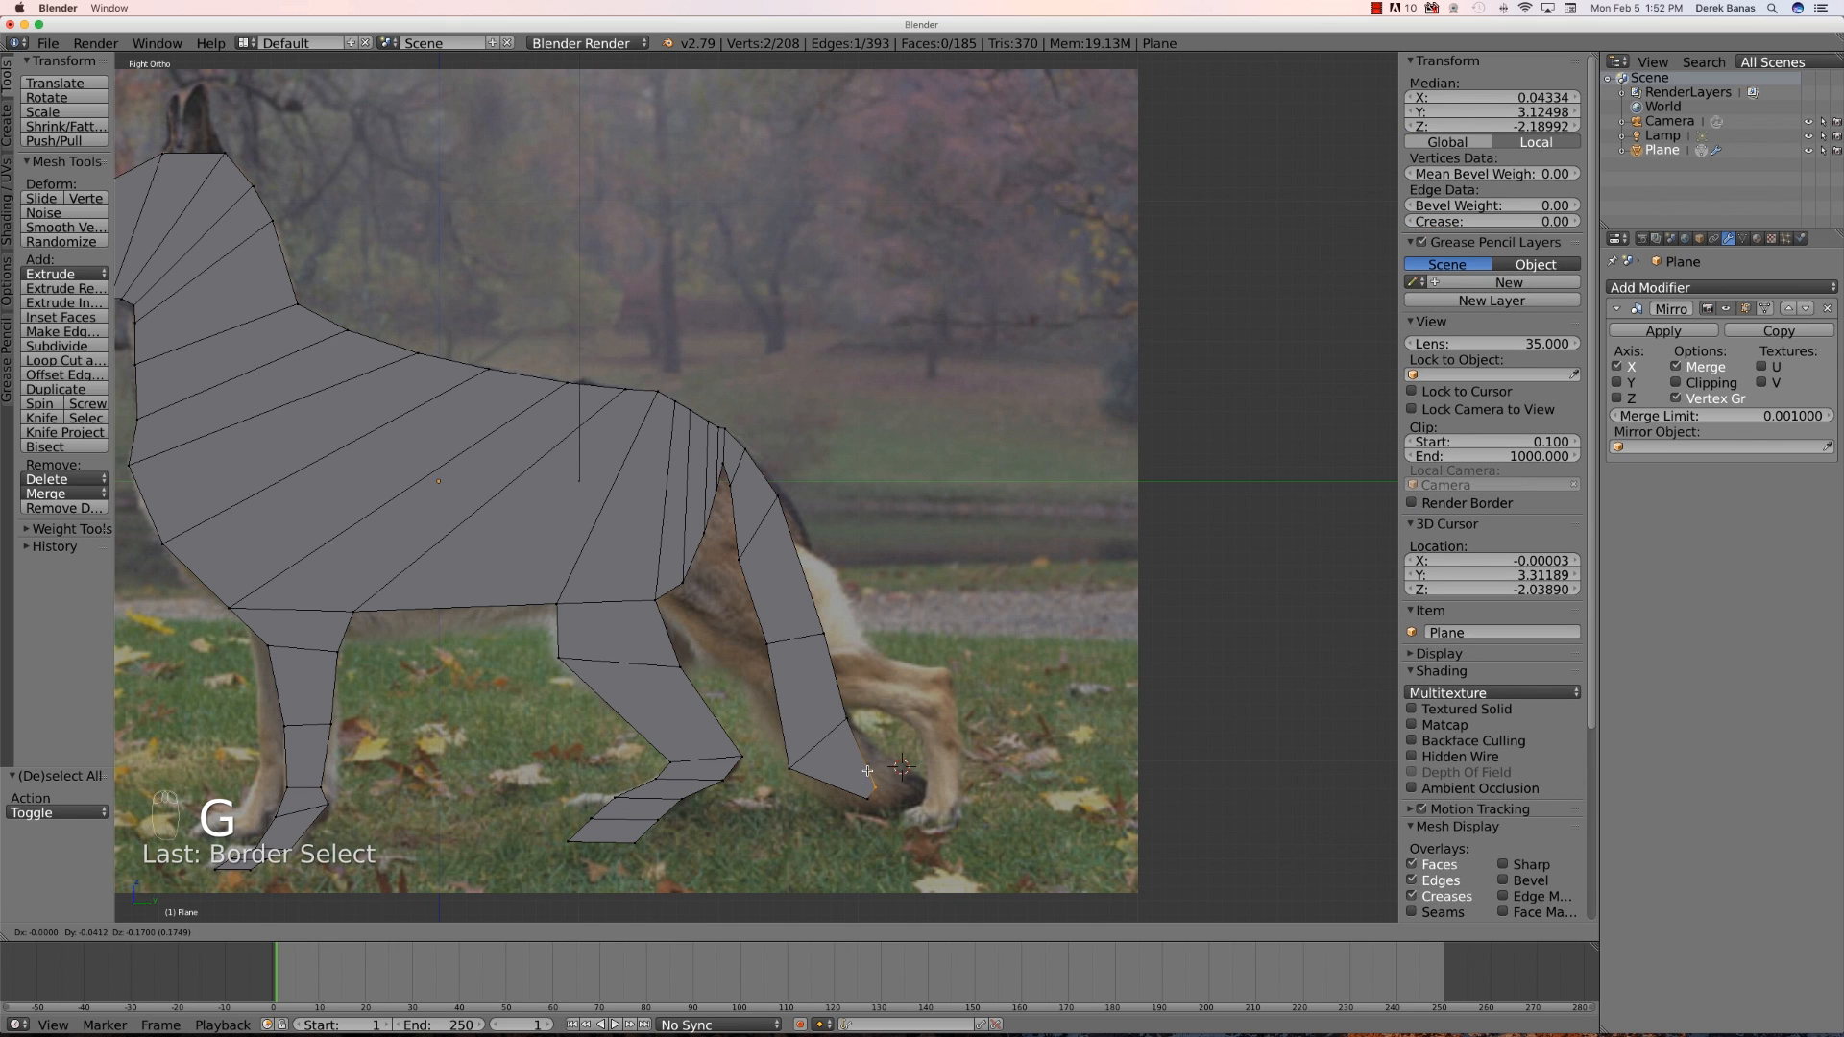
click(888, 793)
- Add a loop cut running lengthwise through the body and tail, centred on the outline
mouse_move(886, 790)
middle_down()
mouse_move(748, 794)
mouse_move(849, 787)
mouse_move(793, 771)
mouse_move(829, 694)
mouse_move(917, 804)
middle_up()
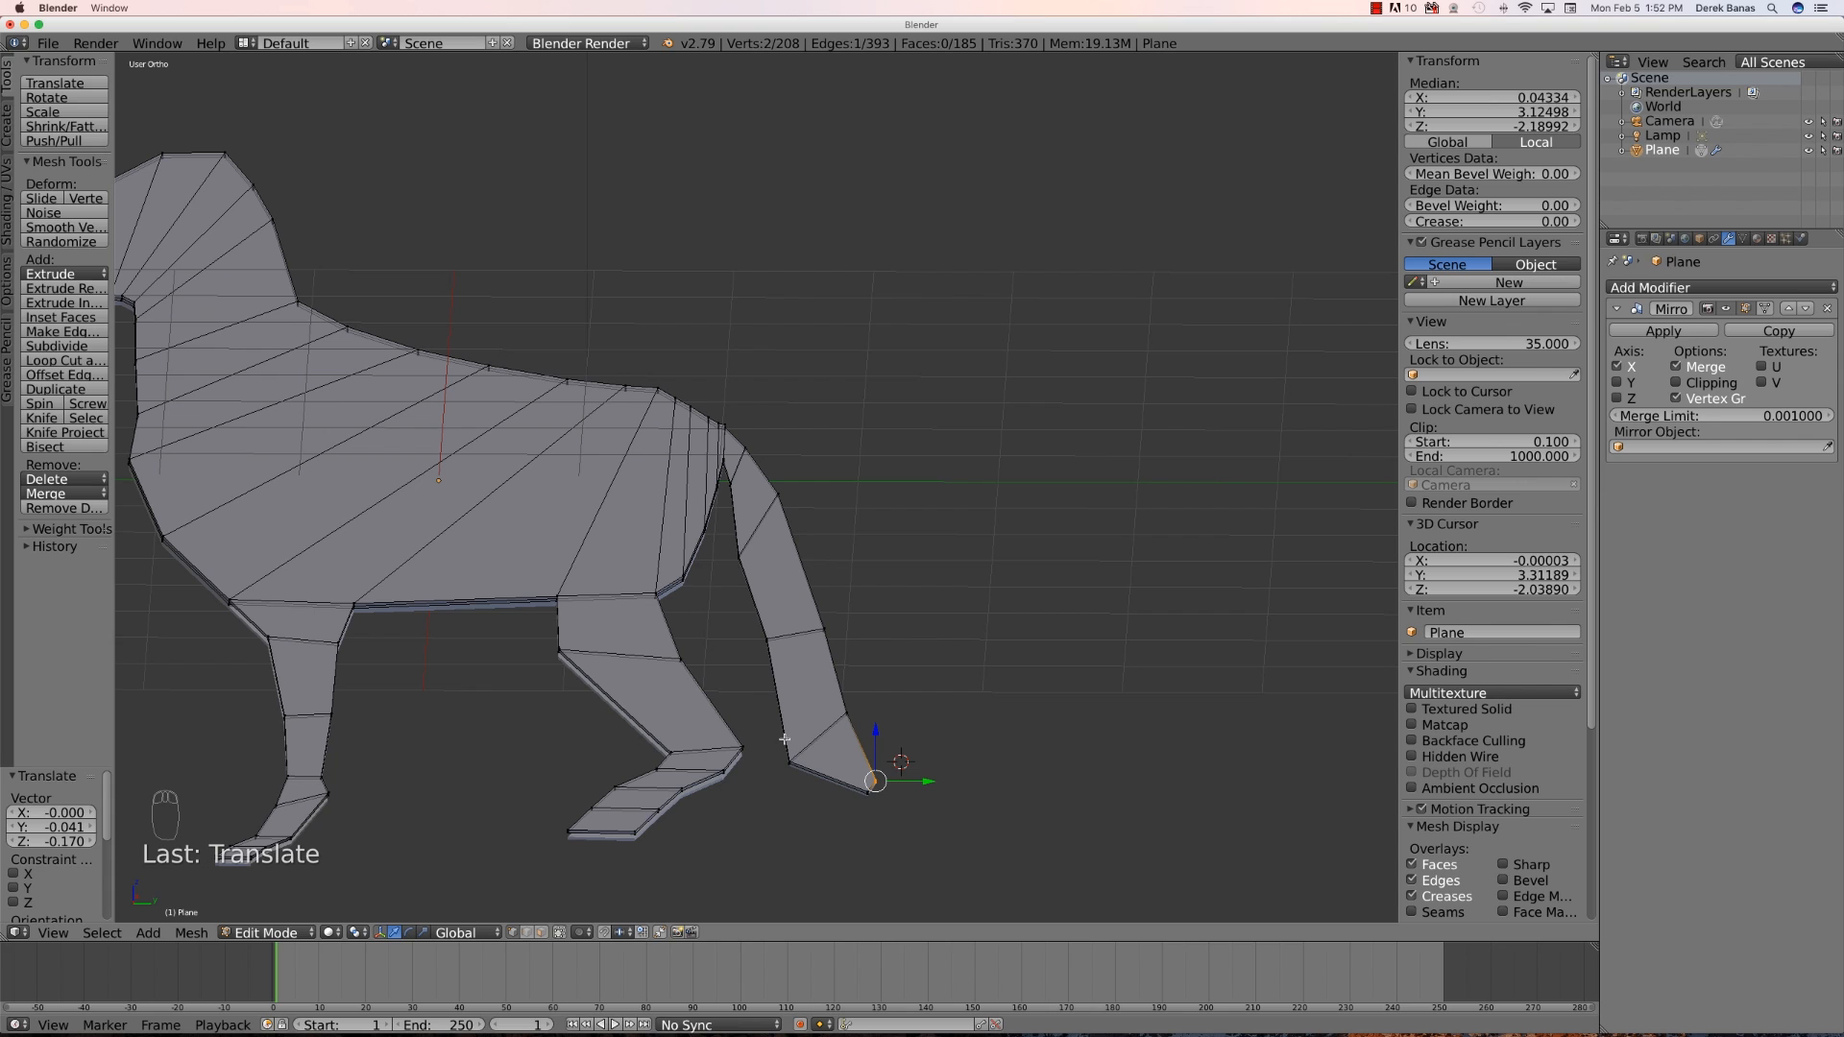
middle_drag(791, 804, 770, 835)
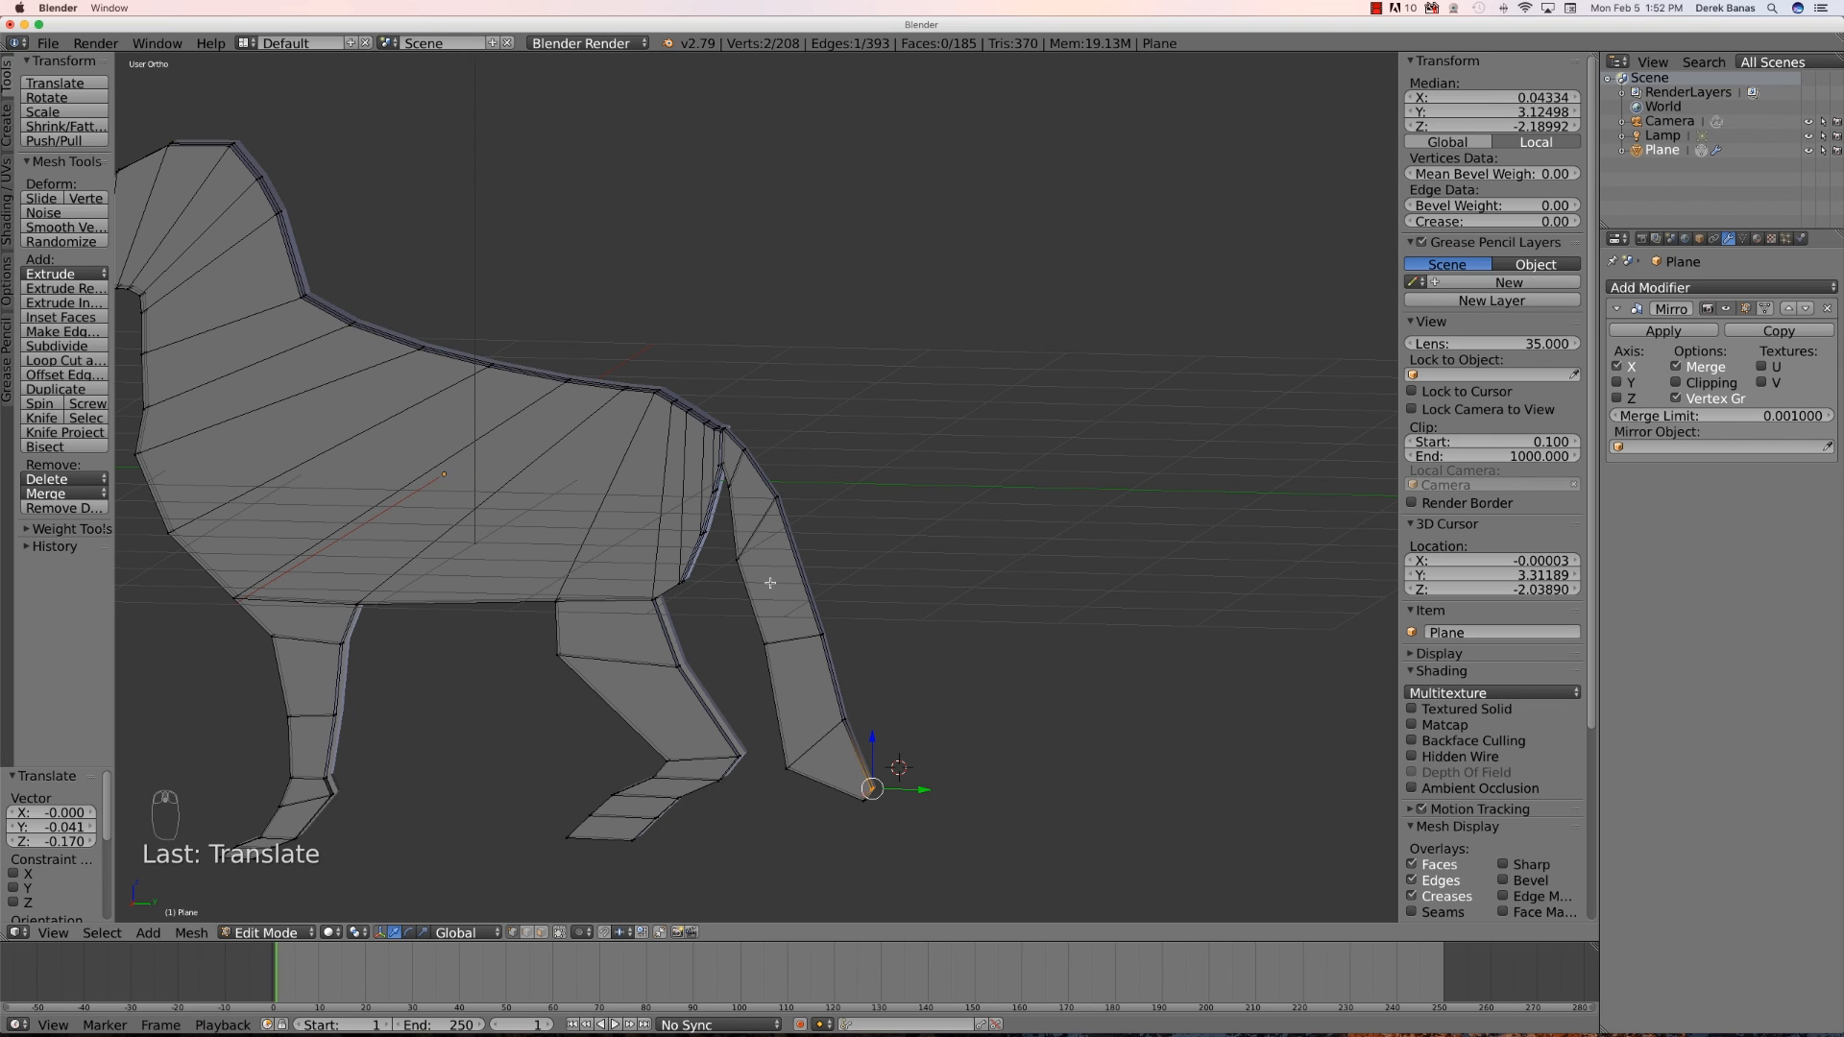
key(a)
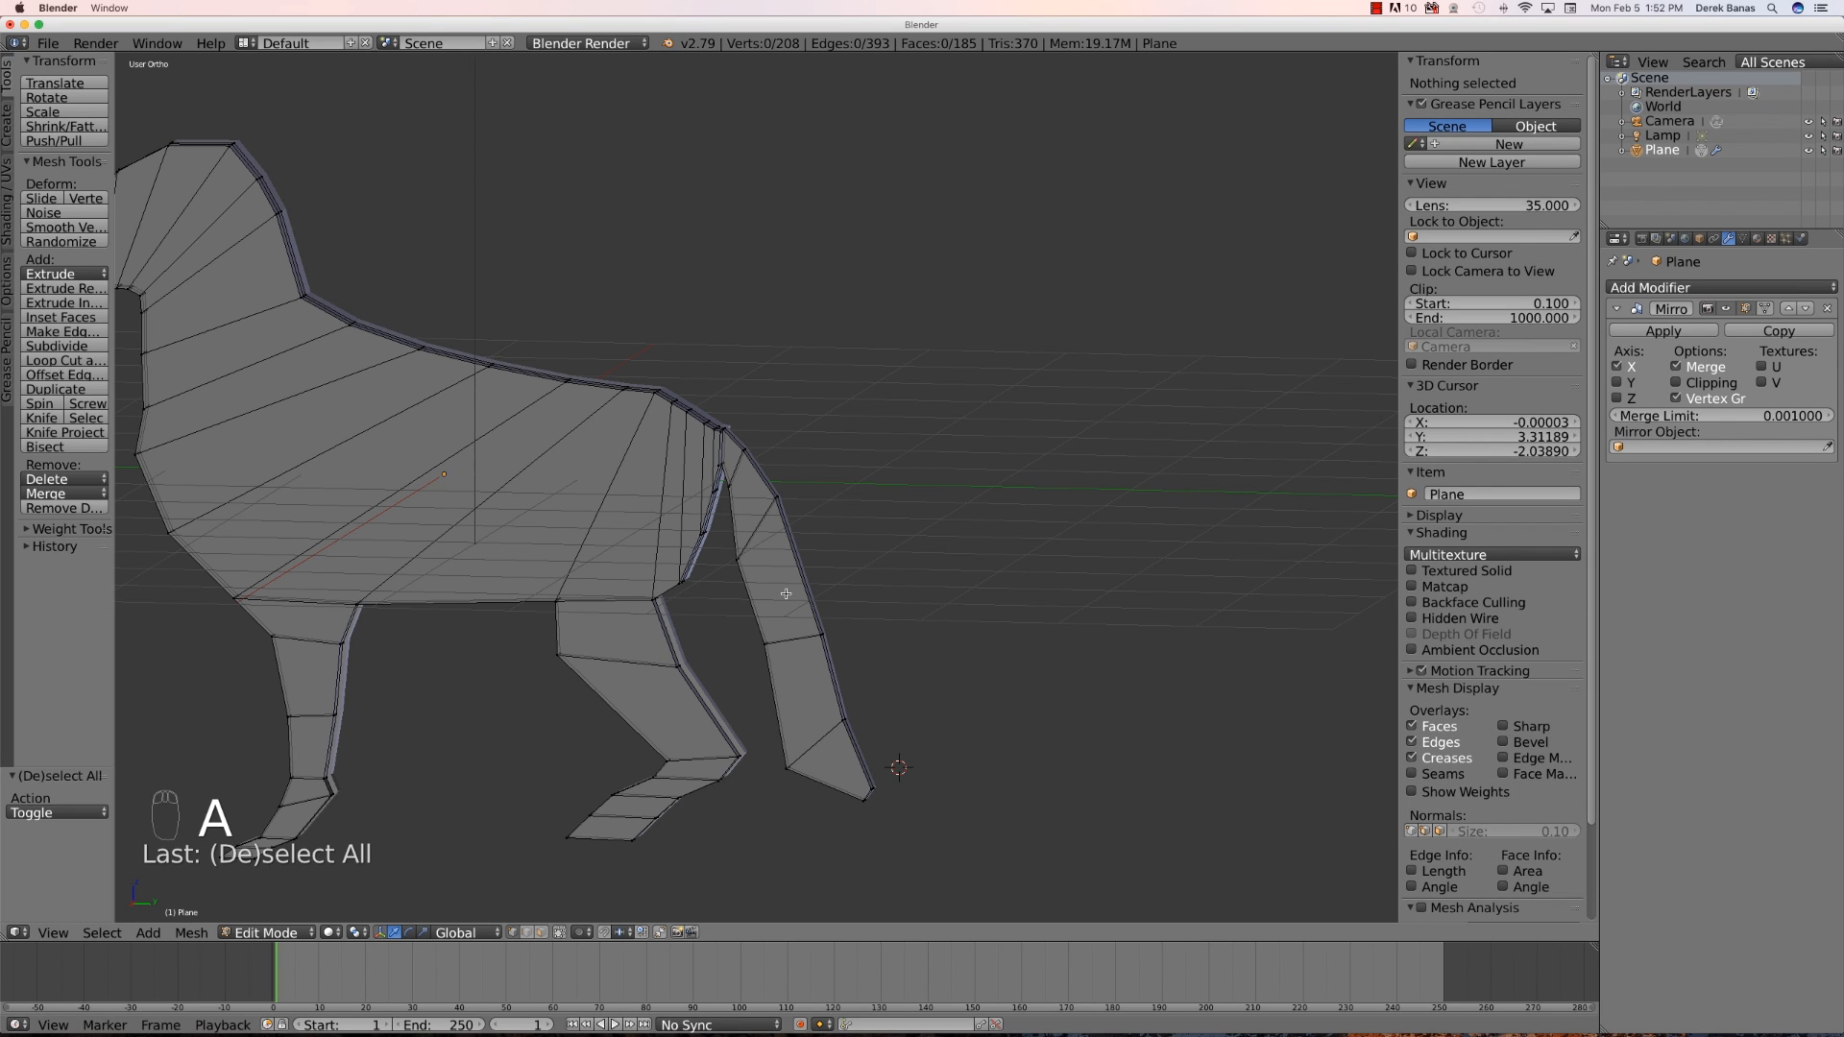
key(ctrl+r)
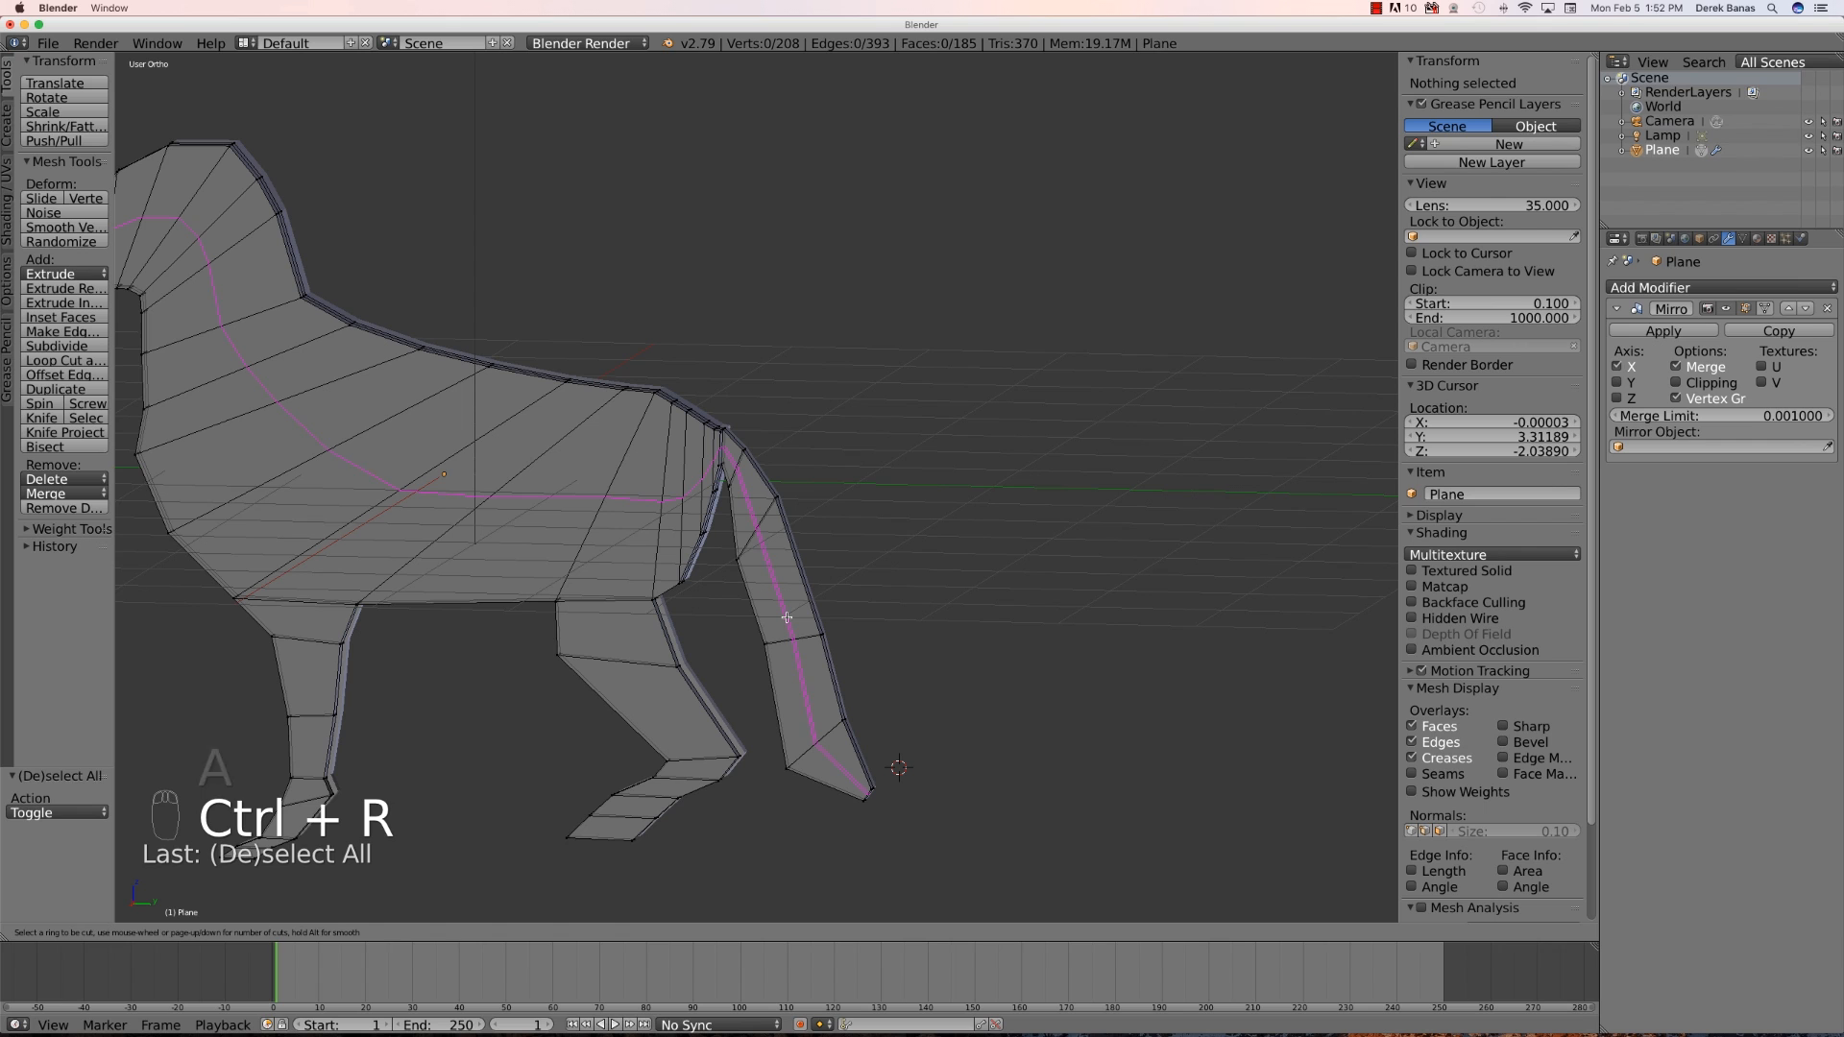
click(787, 616)
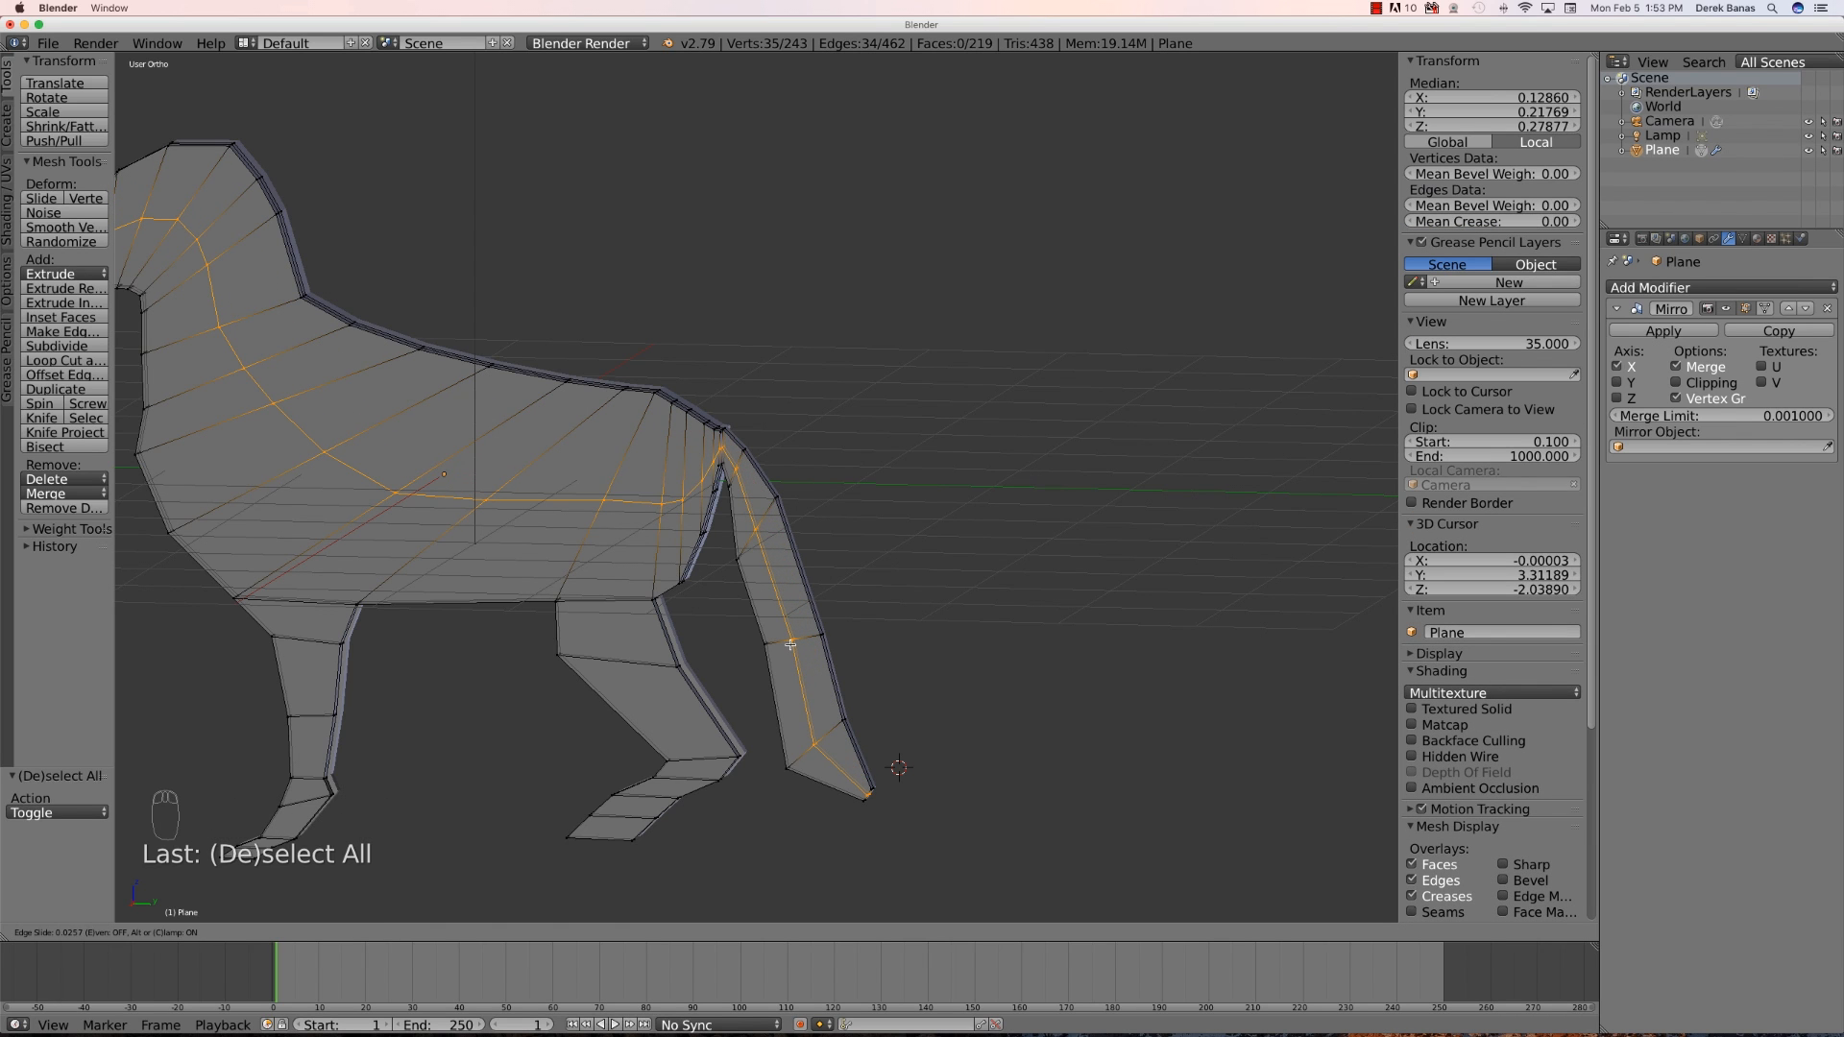
click(790, 645)
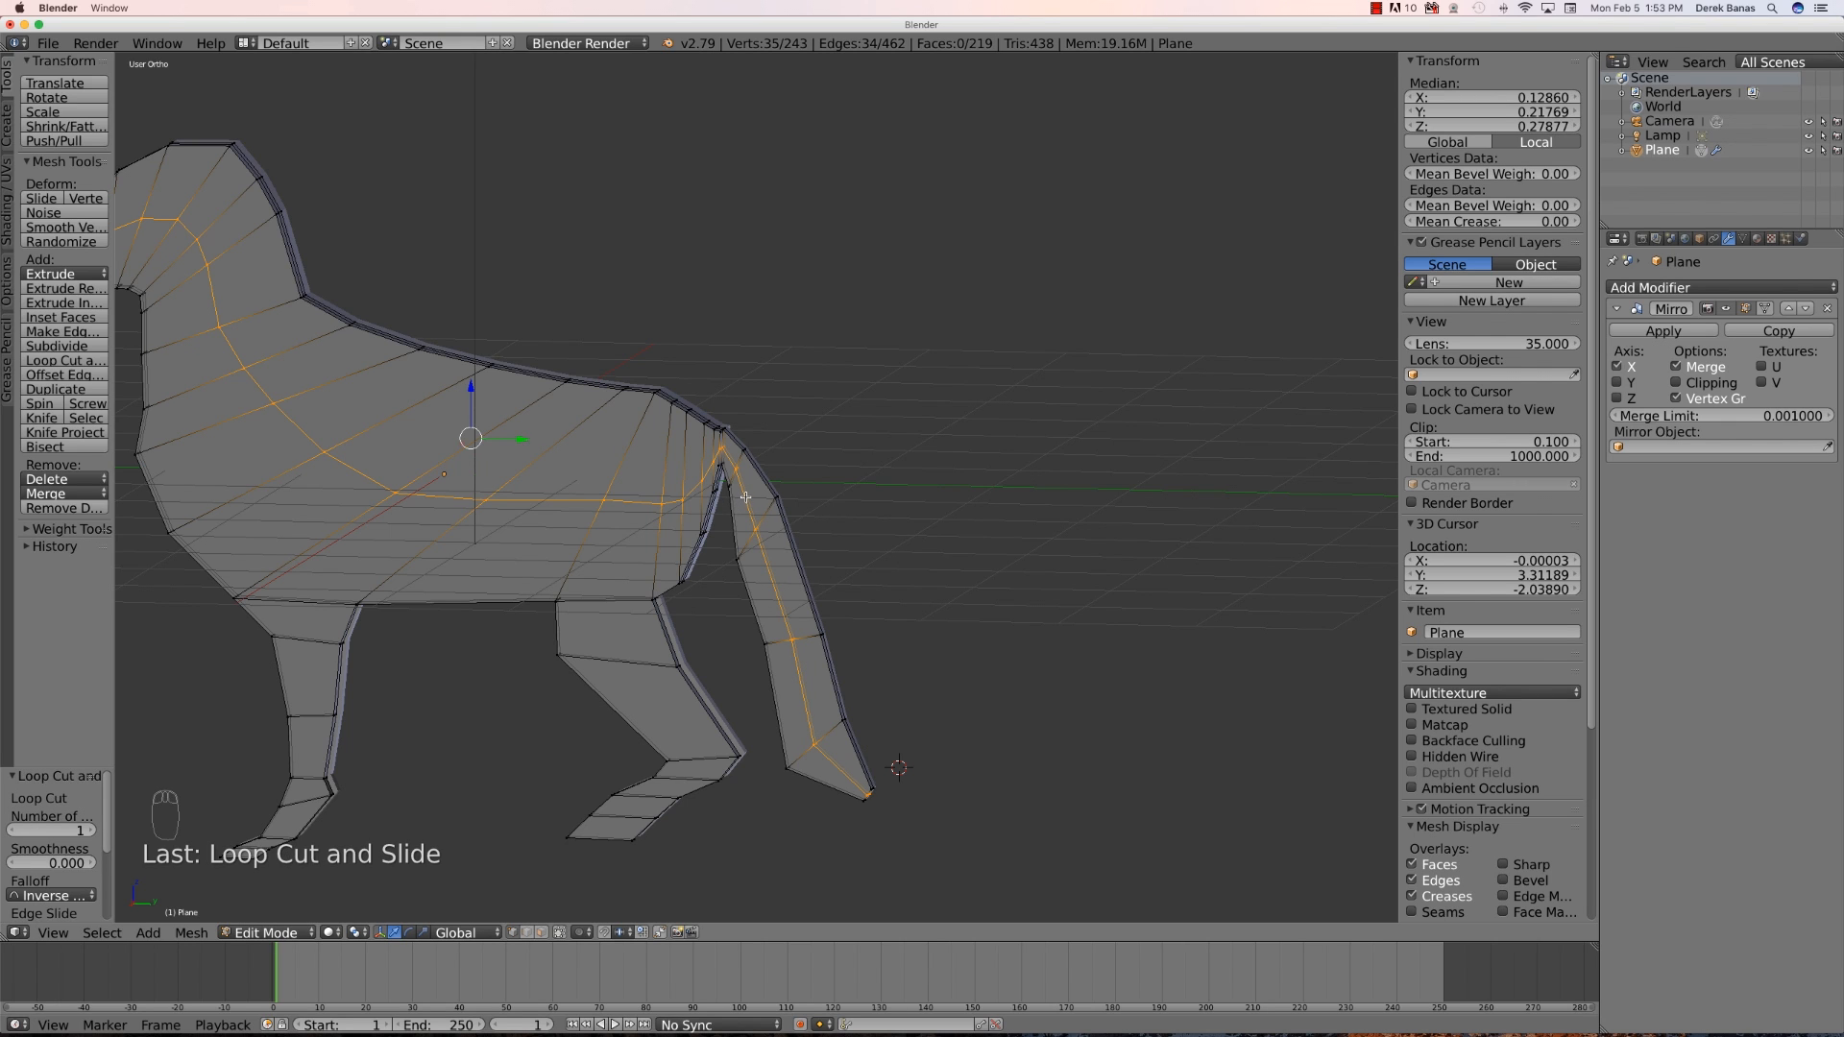
- Select the new loop's vertices along the tail and move them outward along X about 0.1 units
key(a)
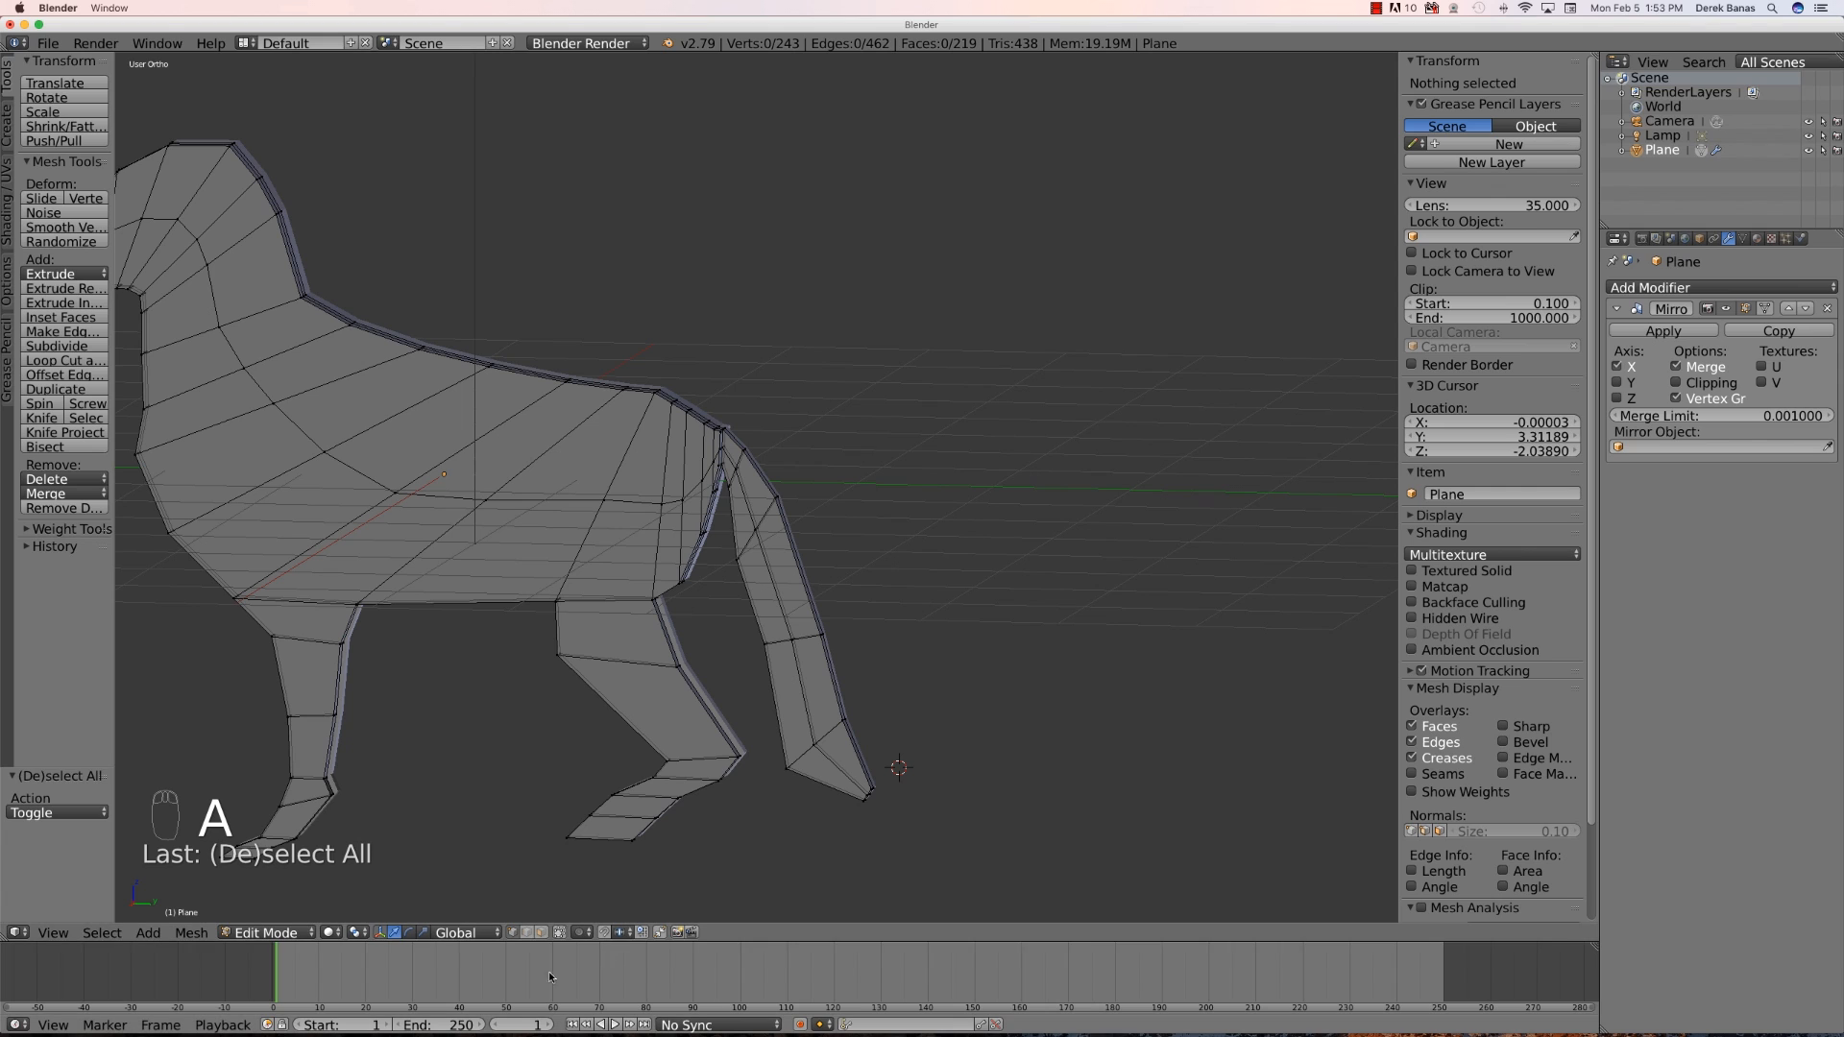
click(560, 932)
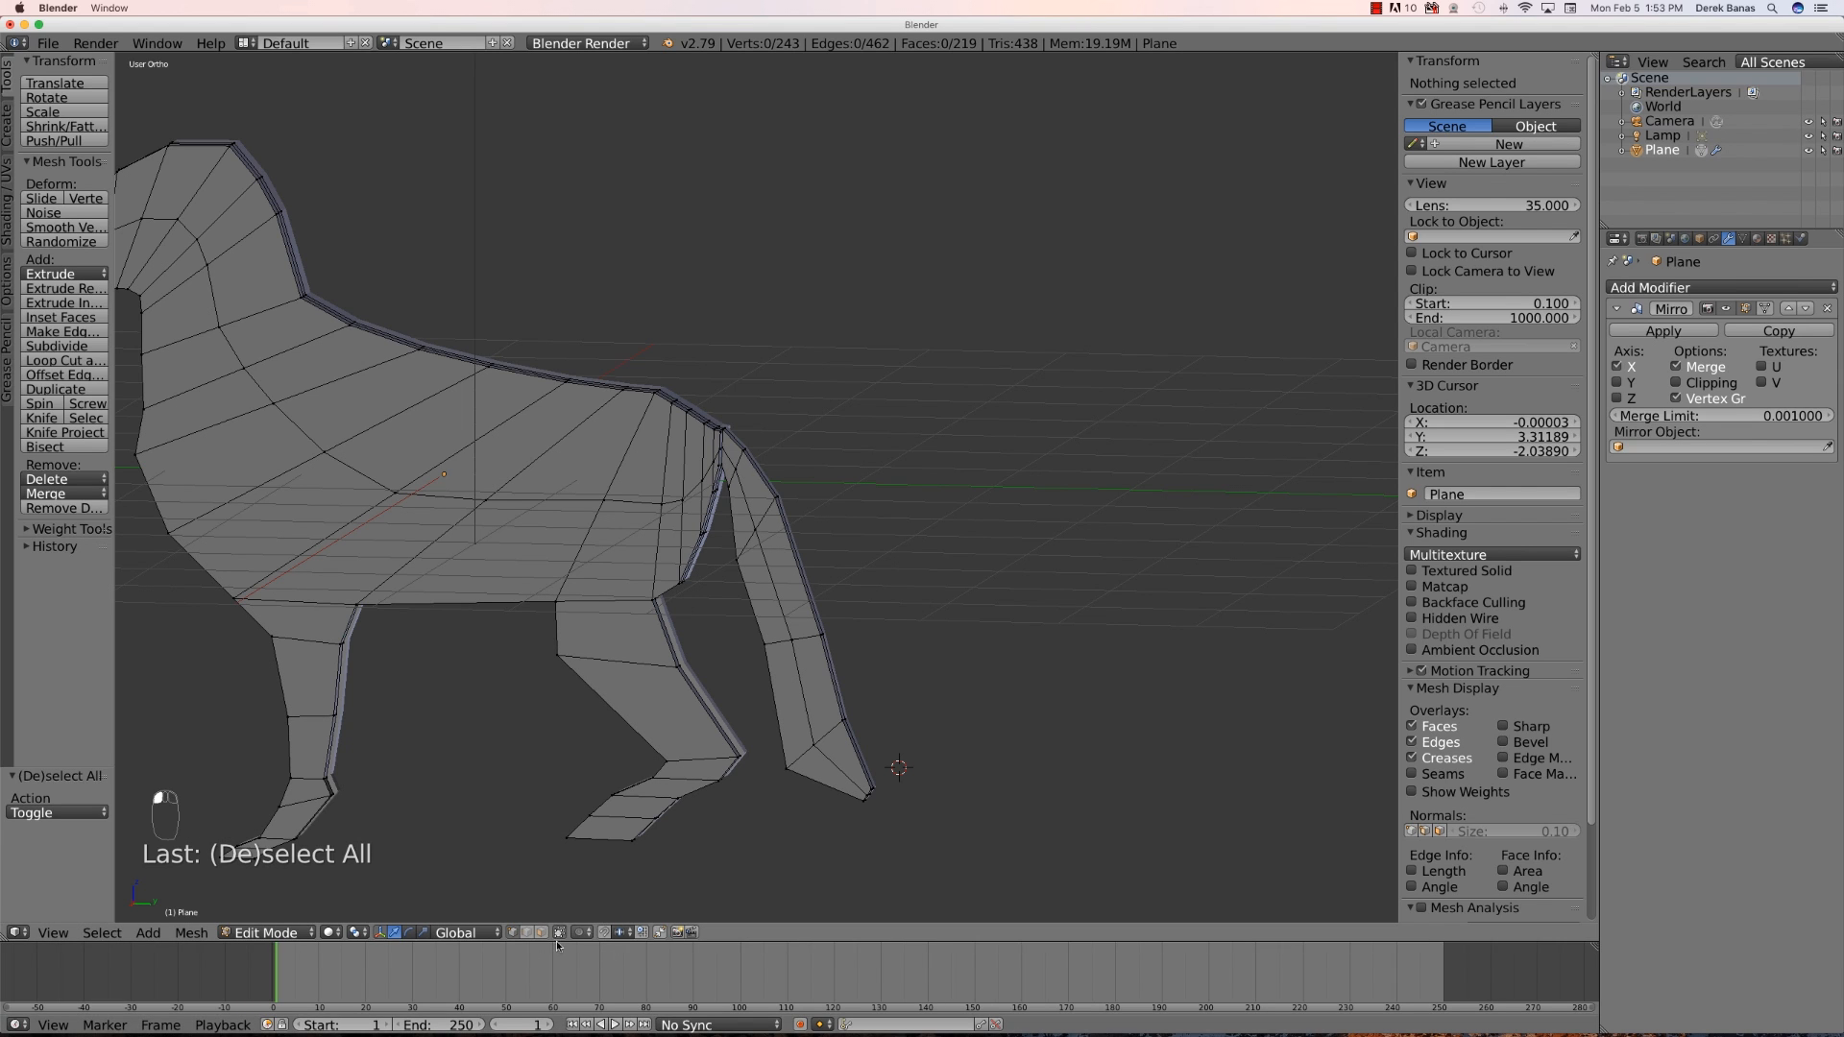
right_click(729, 461)
right_click(732, 459)
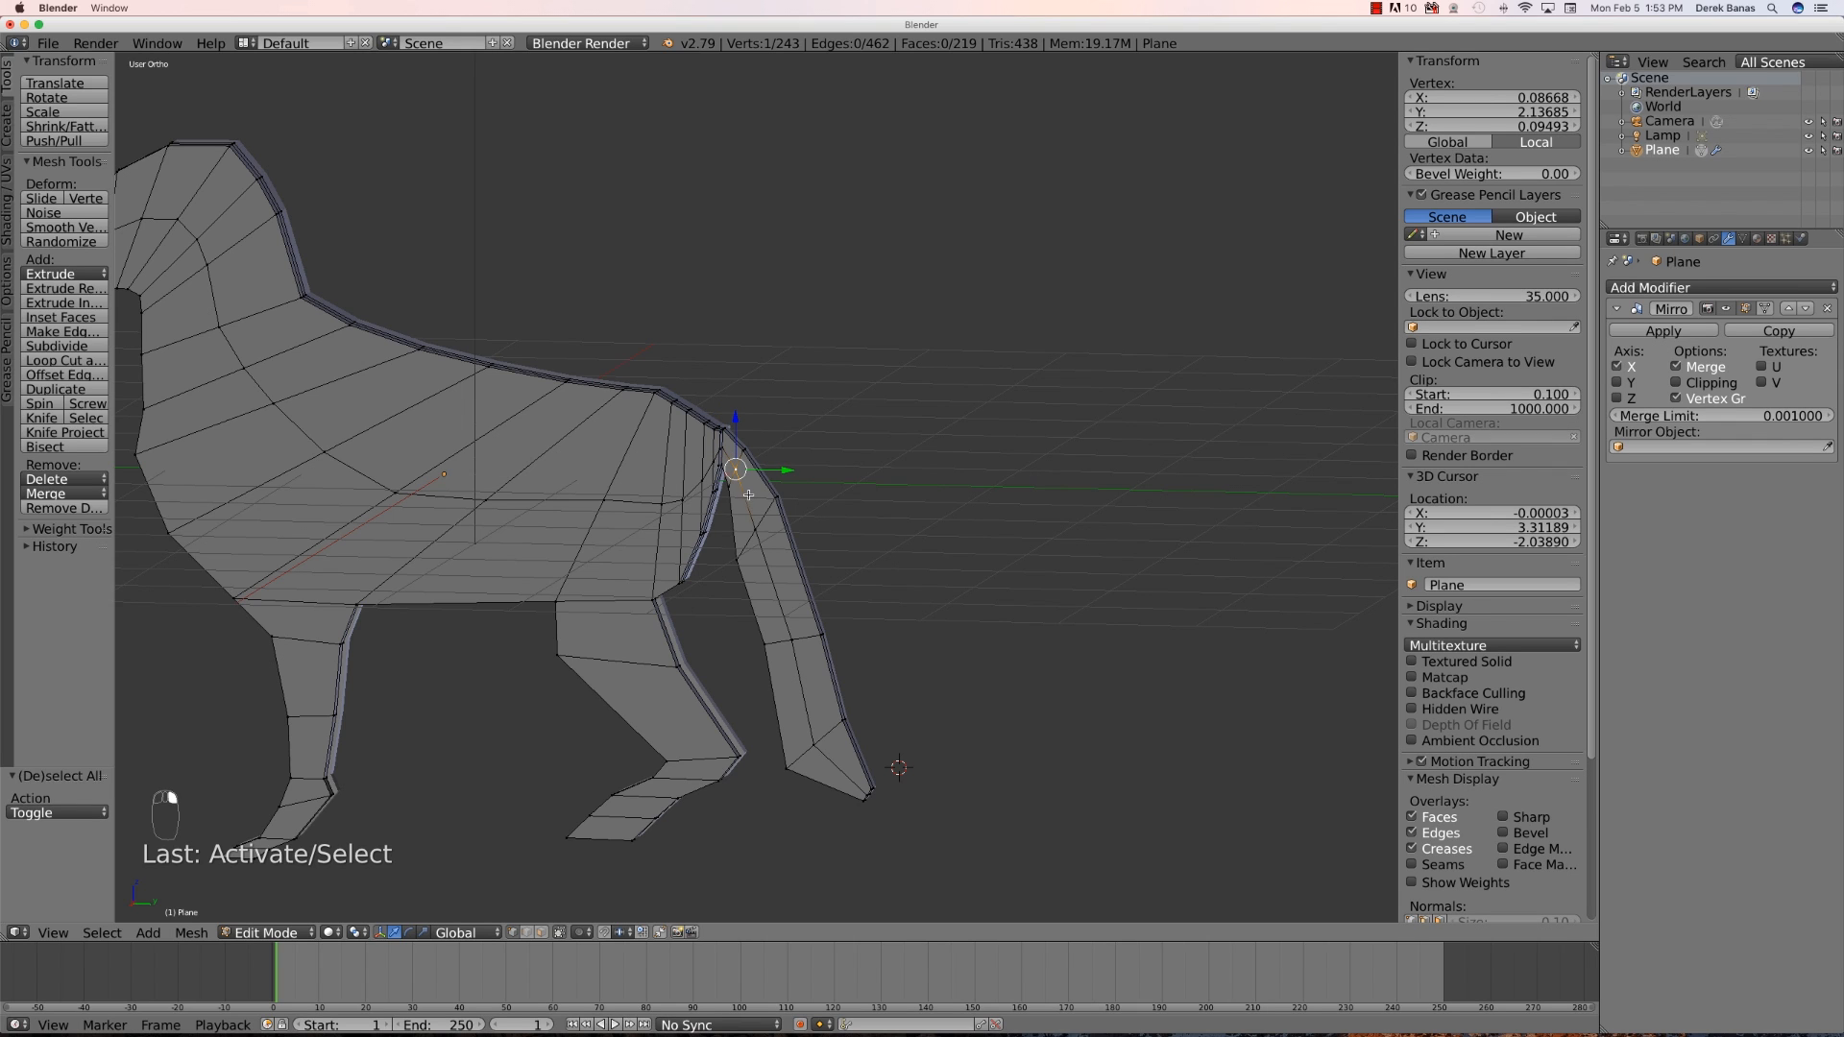
click(528, 934)
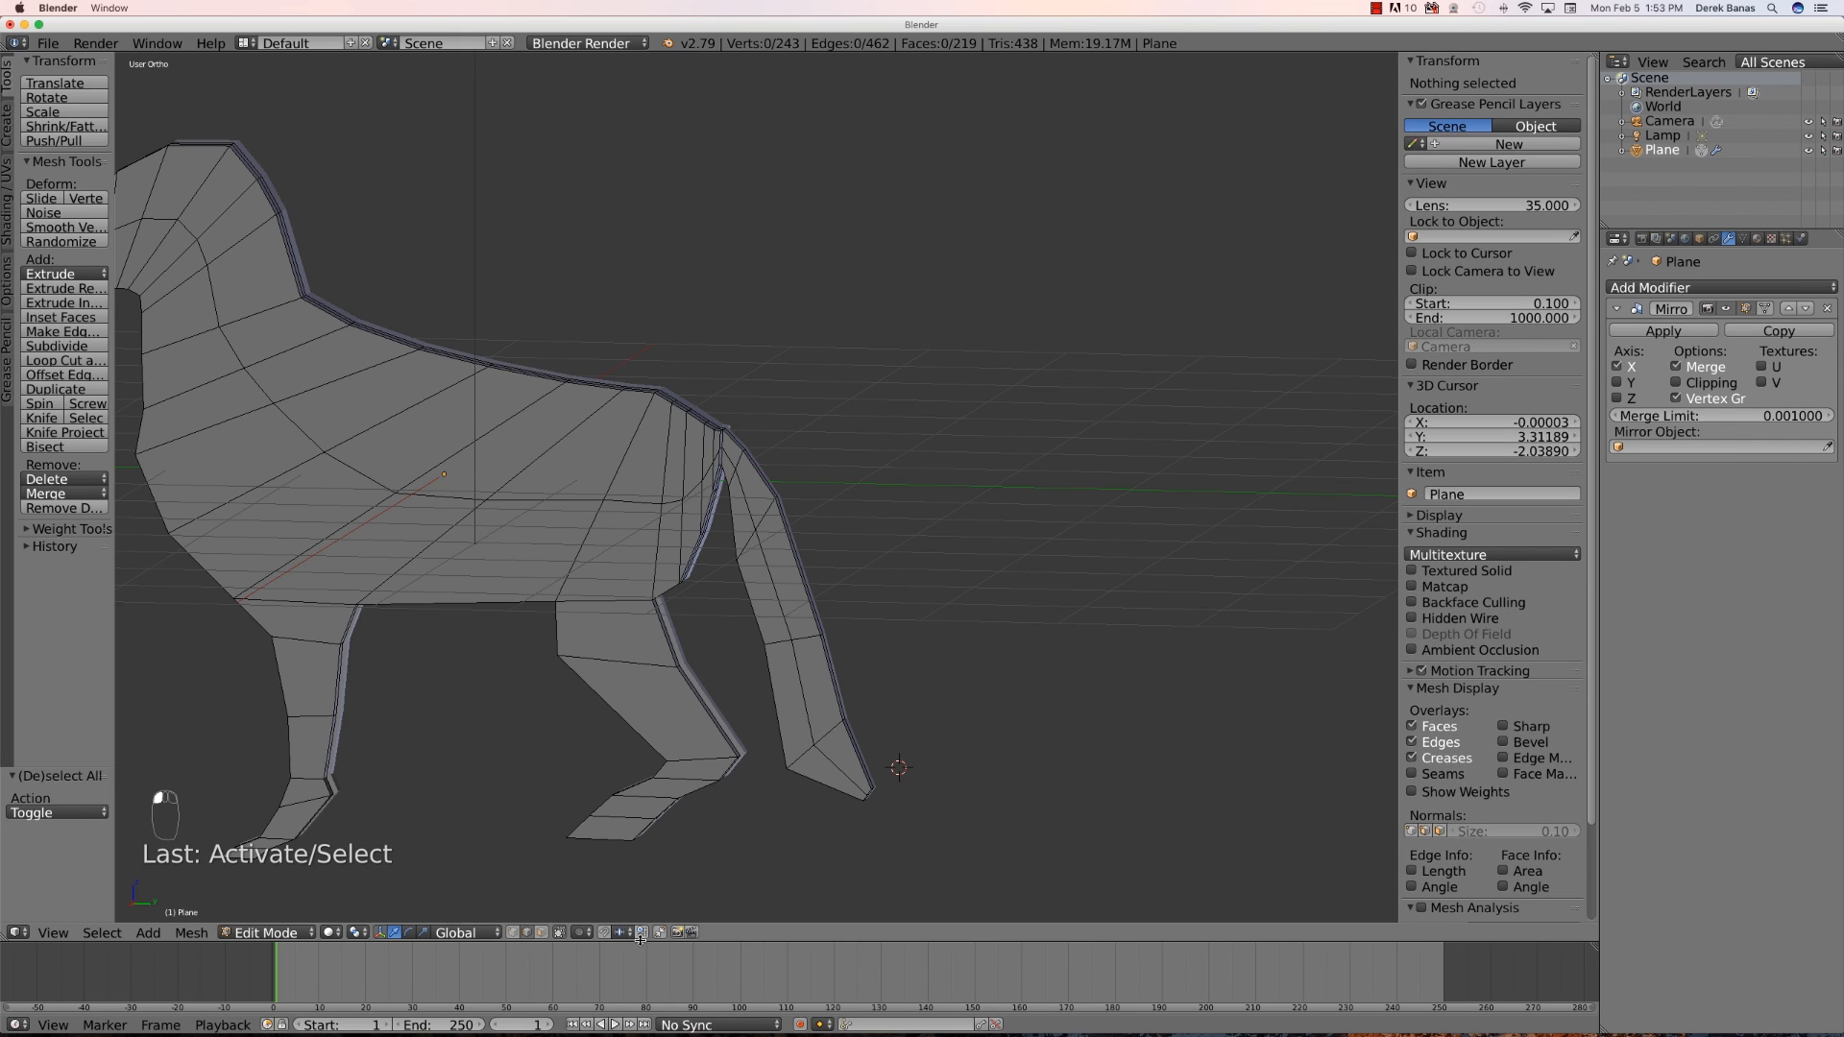
right_click(730, 459)
shift+right_click(747, 501)
shift+right_click(770, 576)
shift+right_click(797, 667)
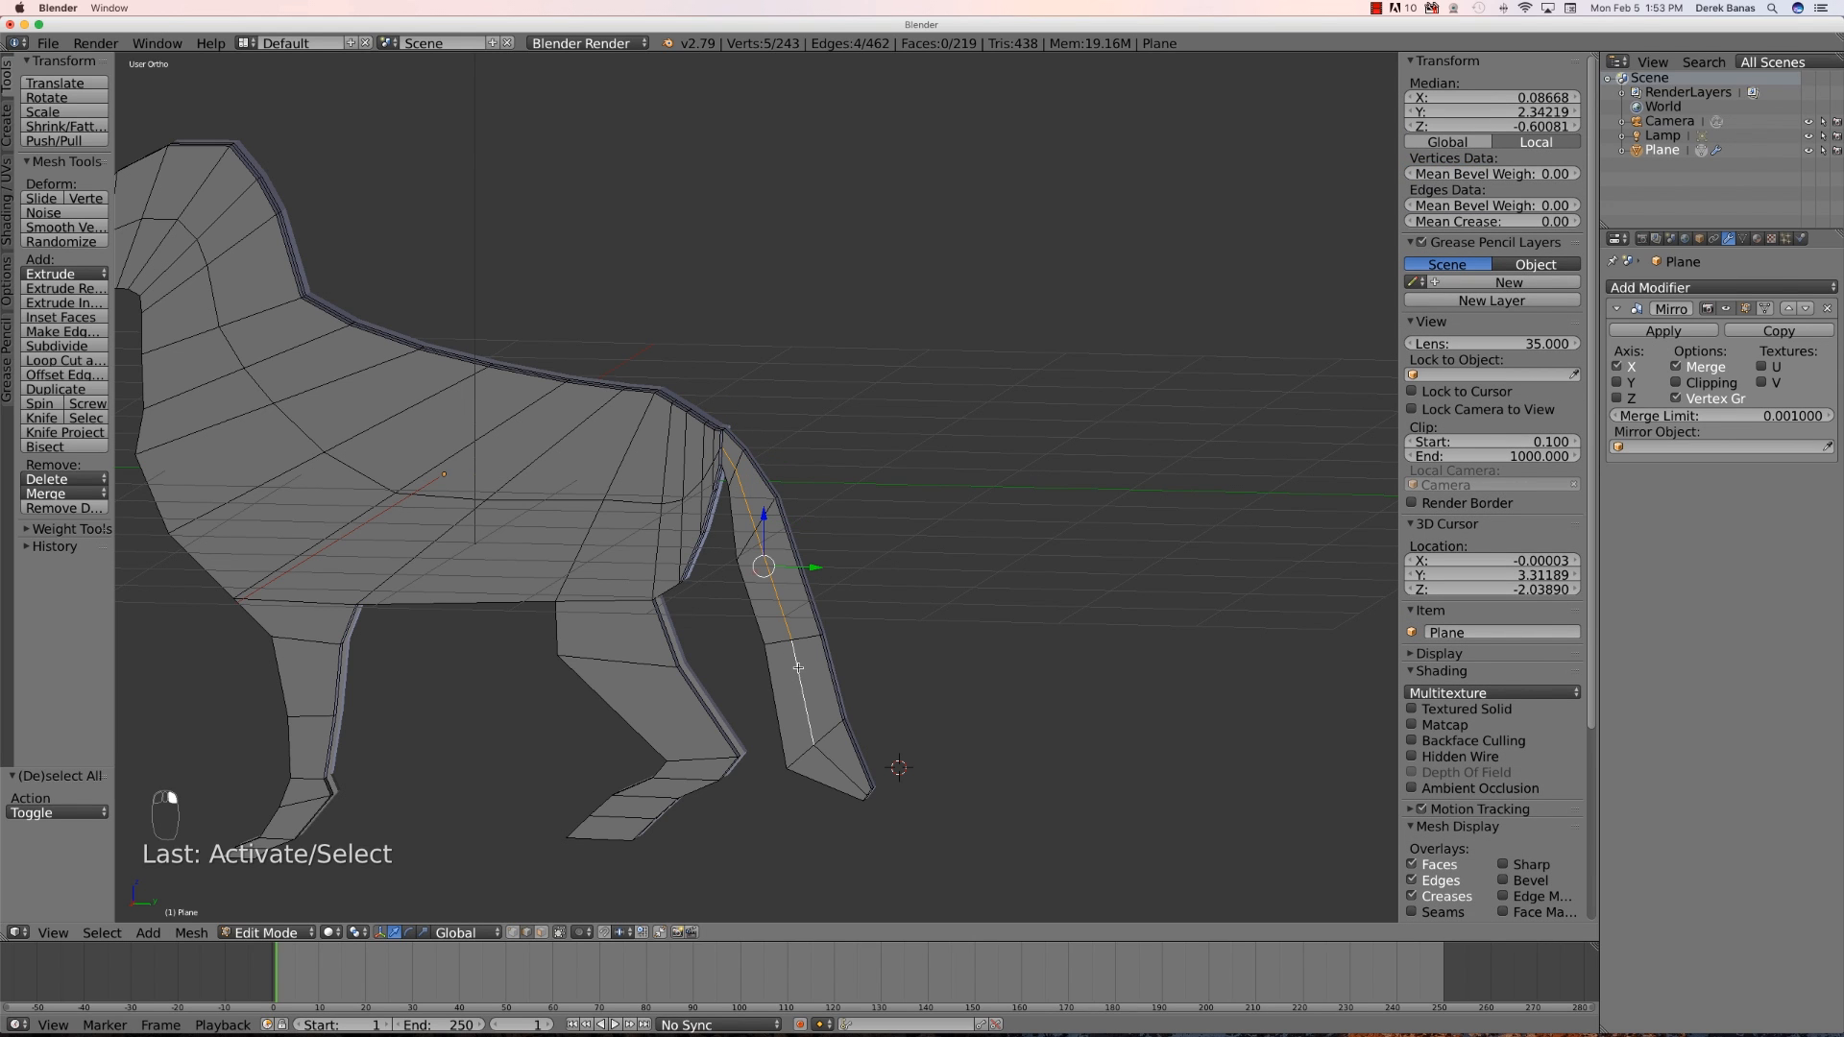
shift+right_click(844, 767)
middle_drag(843, 766, 759, 641)
key(g)
key(x)
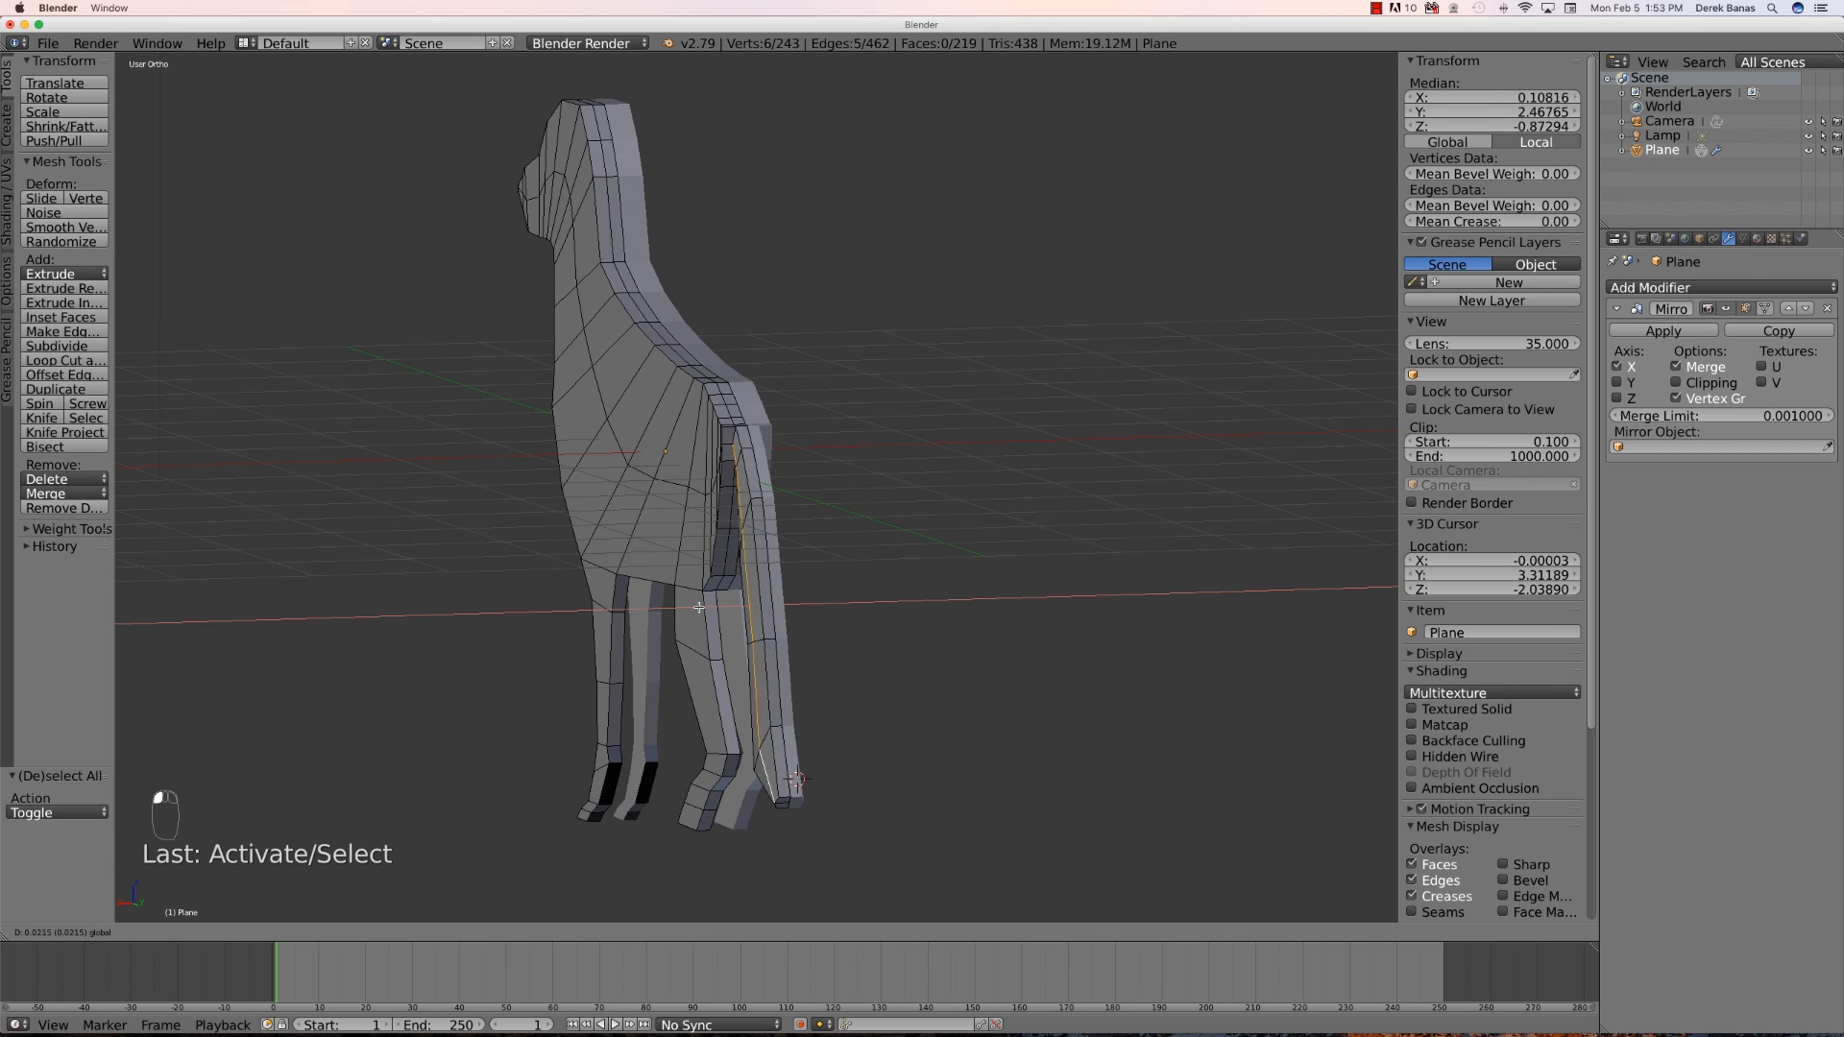
drag(689, 609, 687, 609)
scroll(558, 632, up, 1)
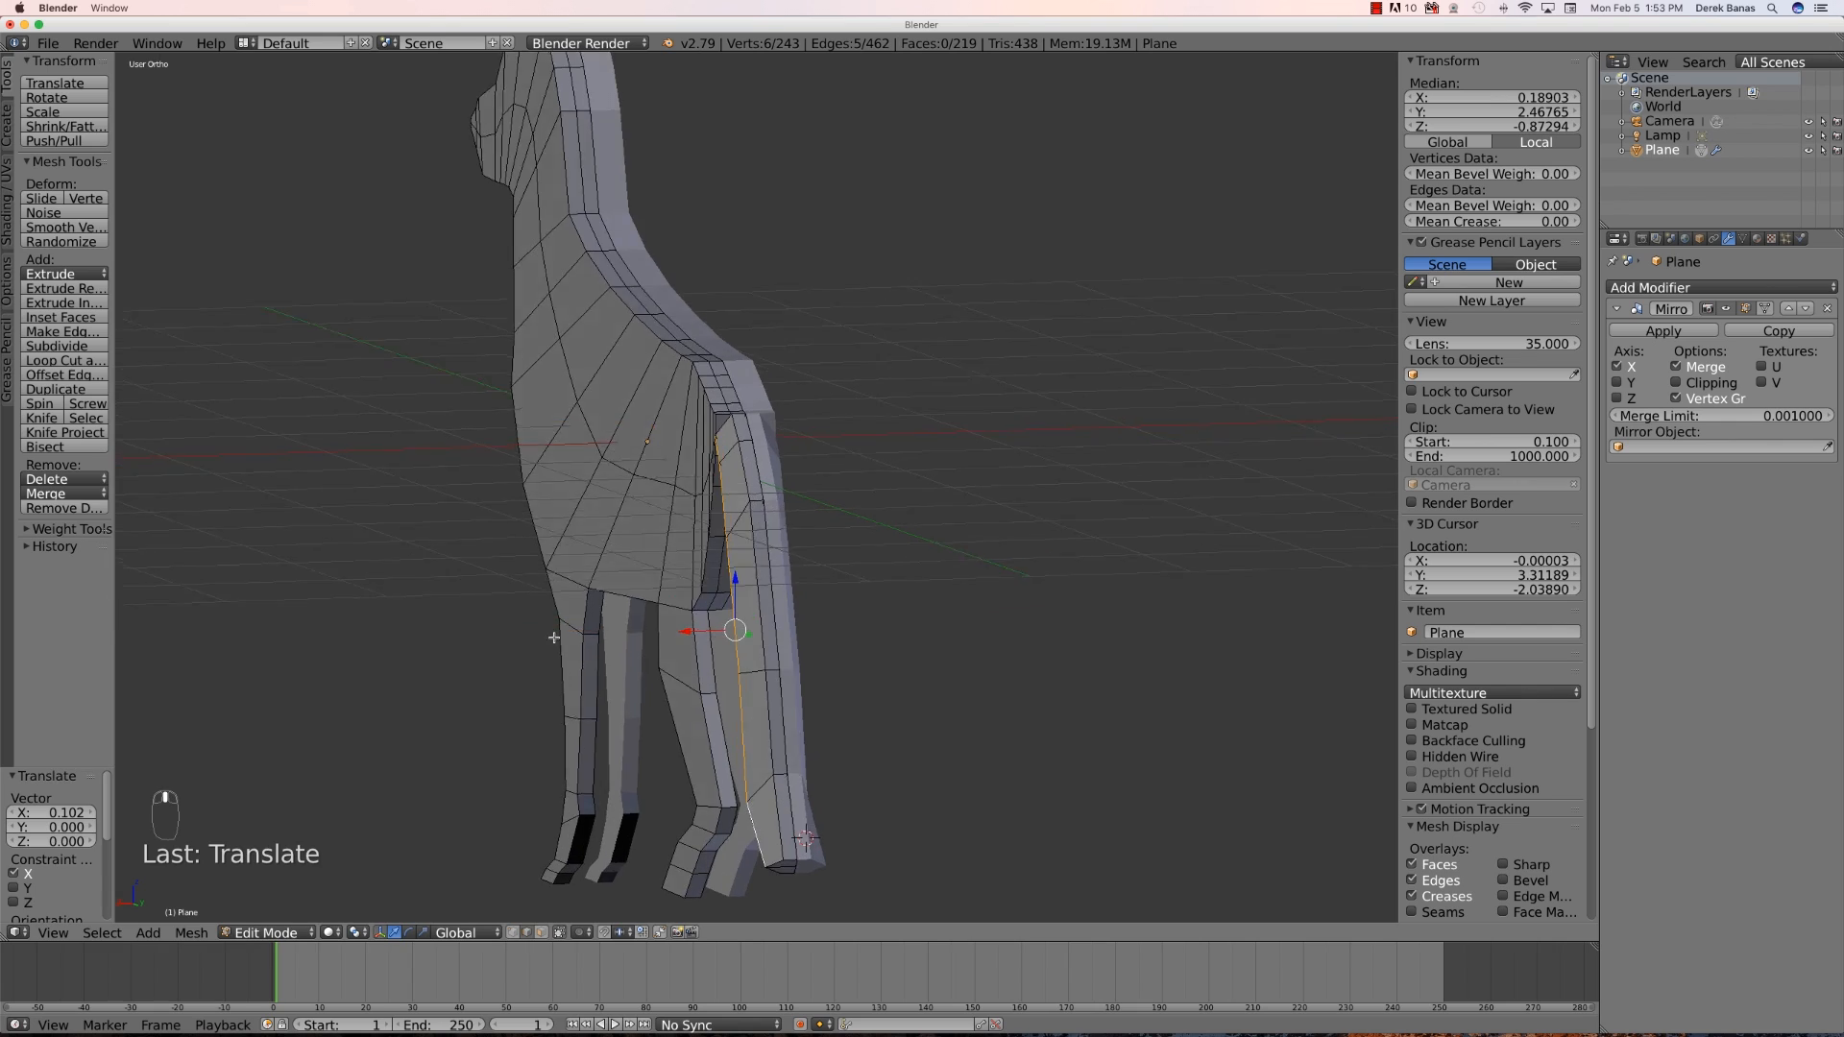
- Add two loop cuts running lengthwise through the head, body and tail
middle_drag(555, 634, 632, 613)
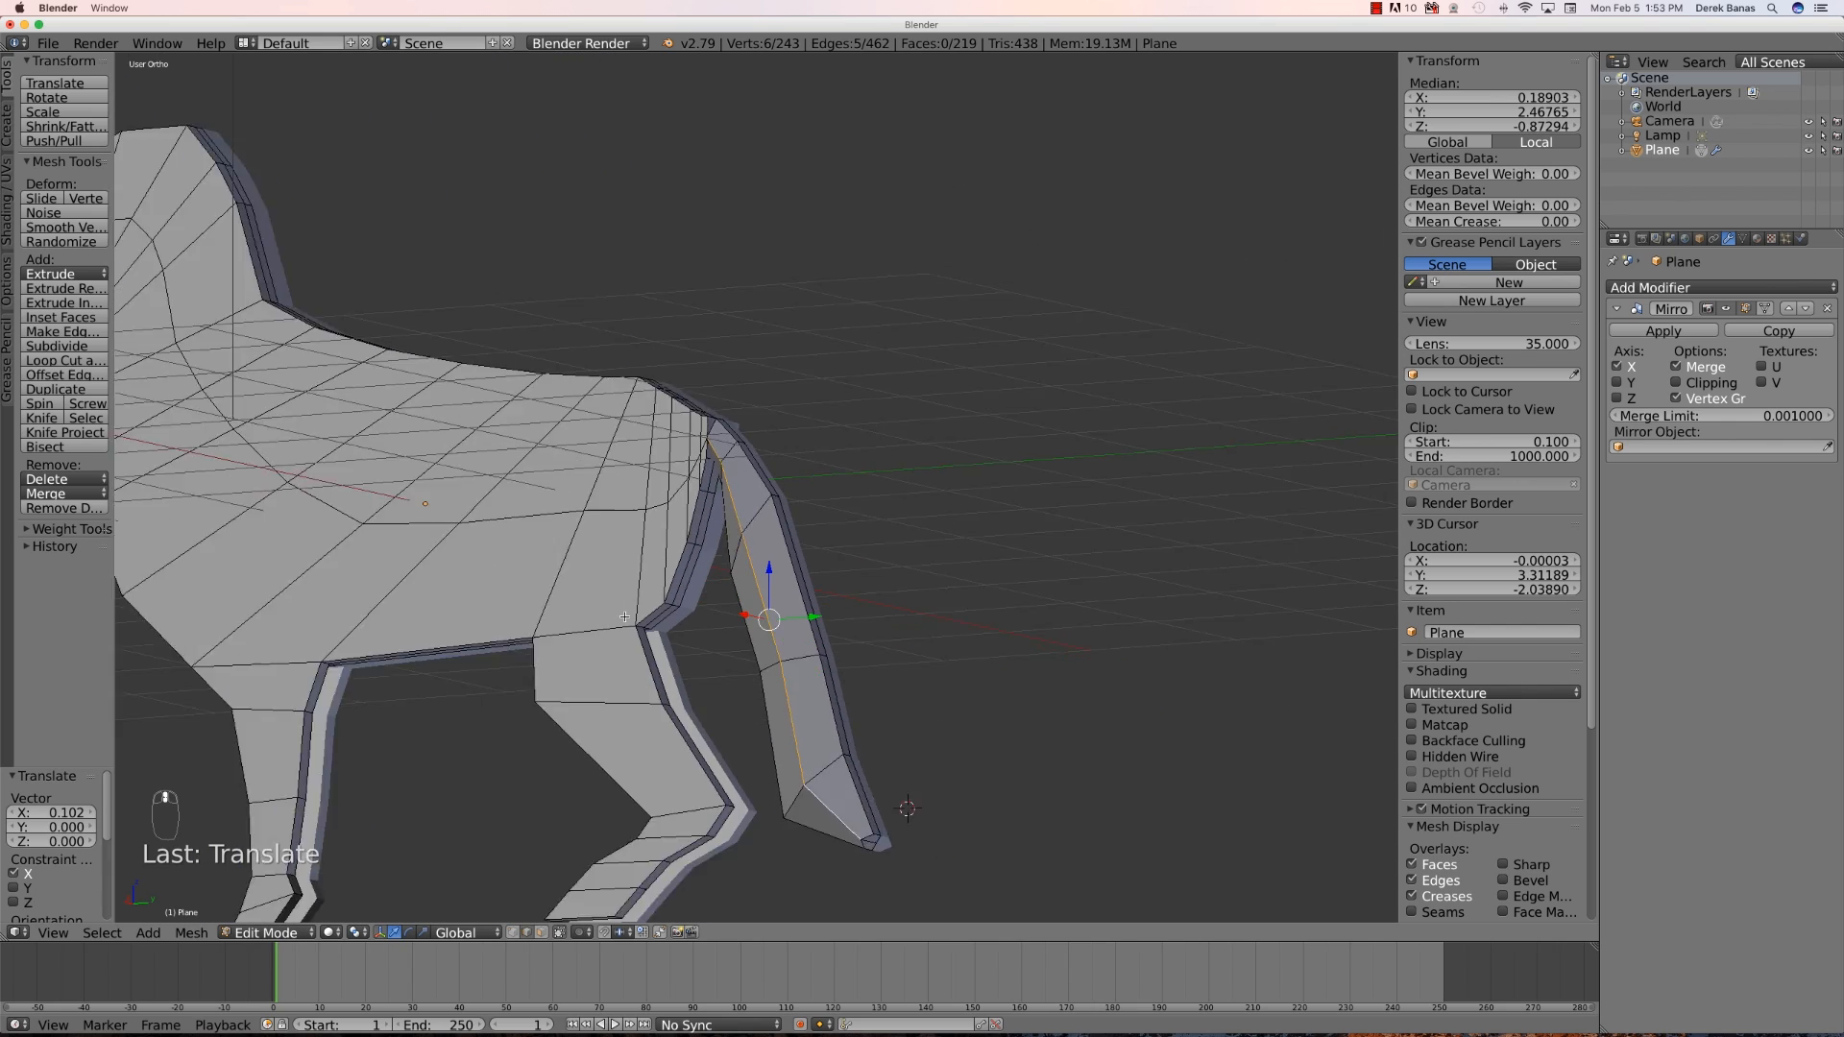
scroll(624, 617, down, 5)
scroll(310, 423, down, 1)
middle_drag(310, 424, 346, 461)
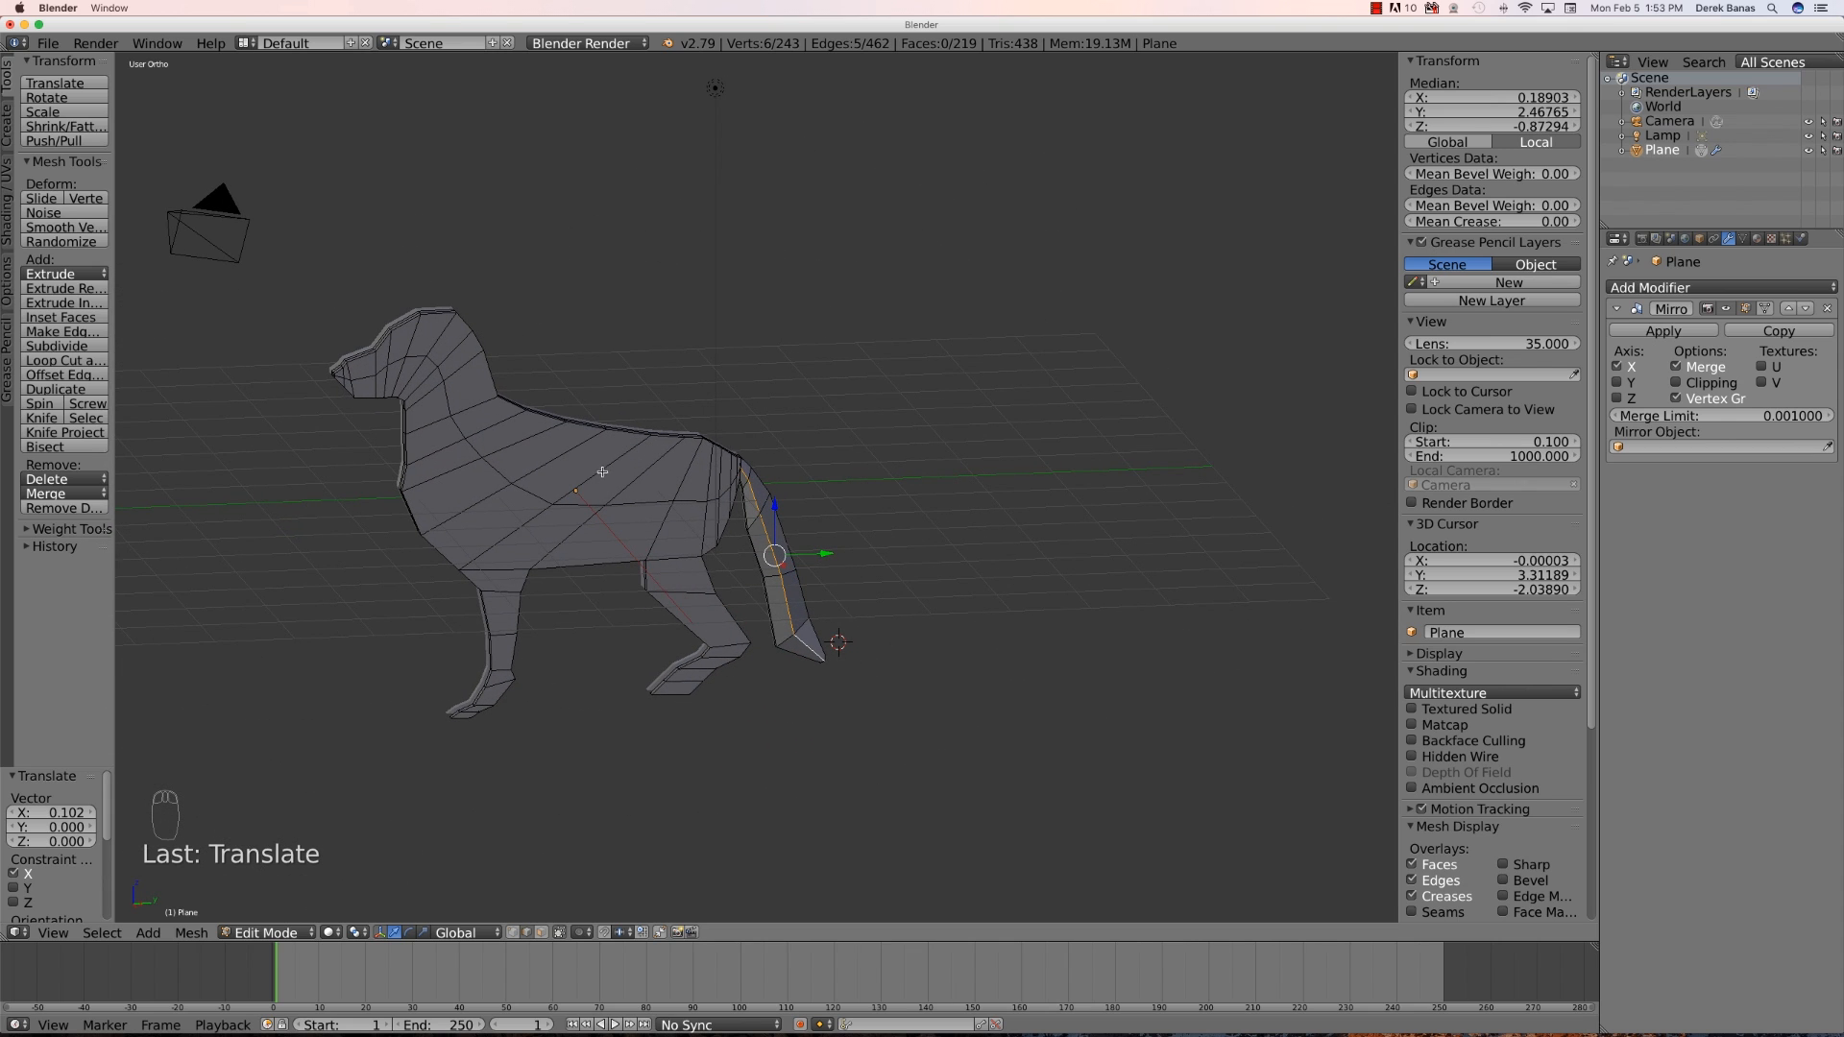
key(a)
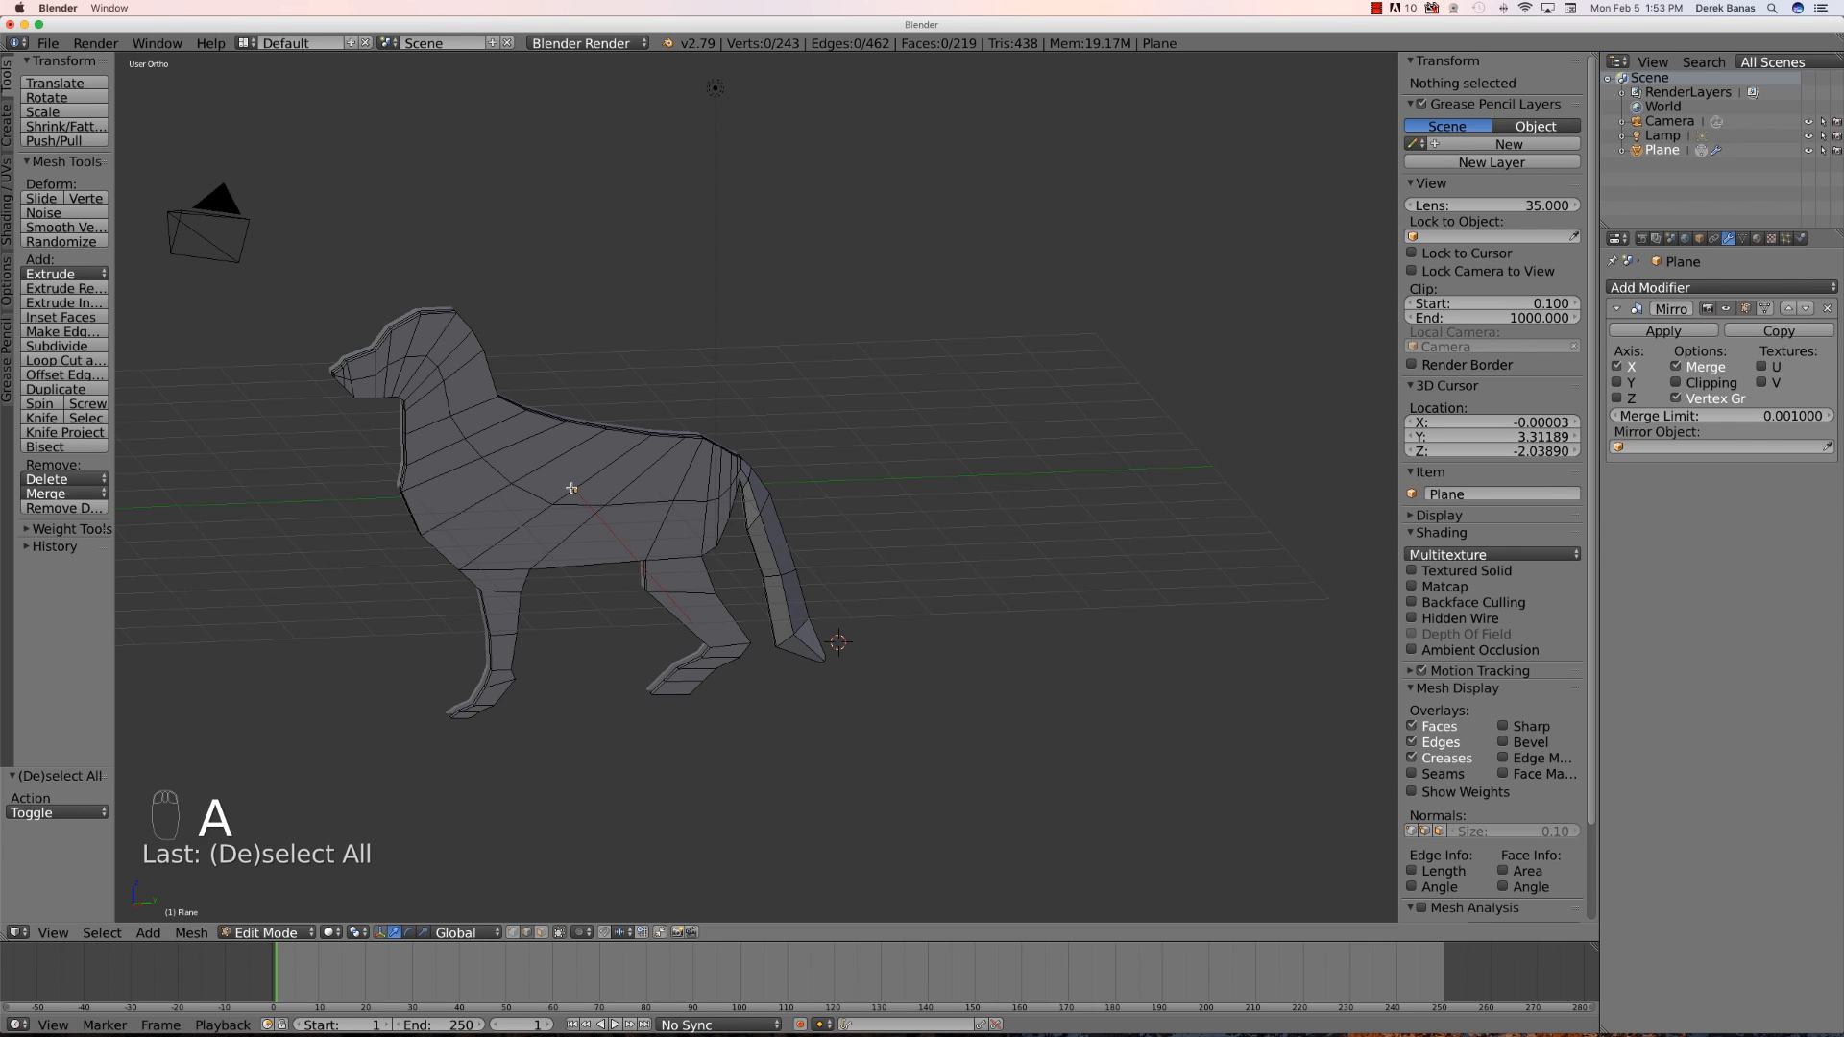
key(ctrl+r)
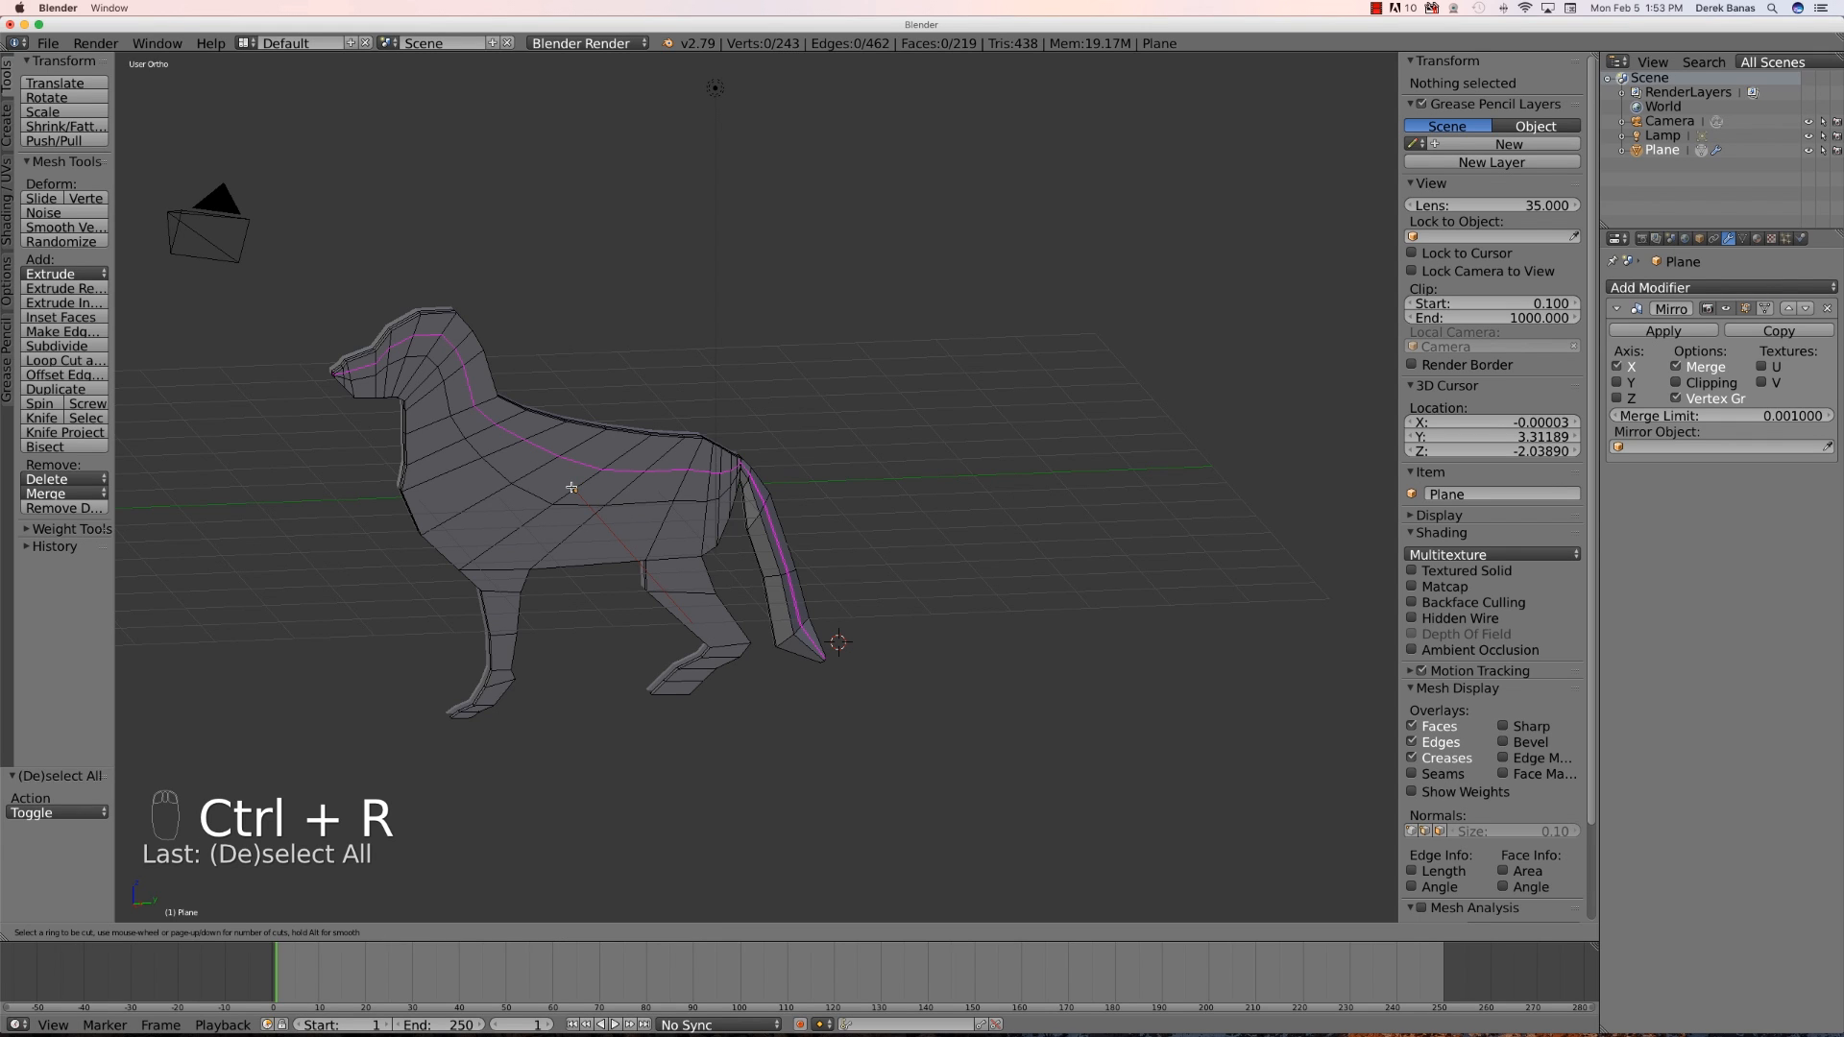
scroll(571, 488, up, 1)
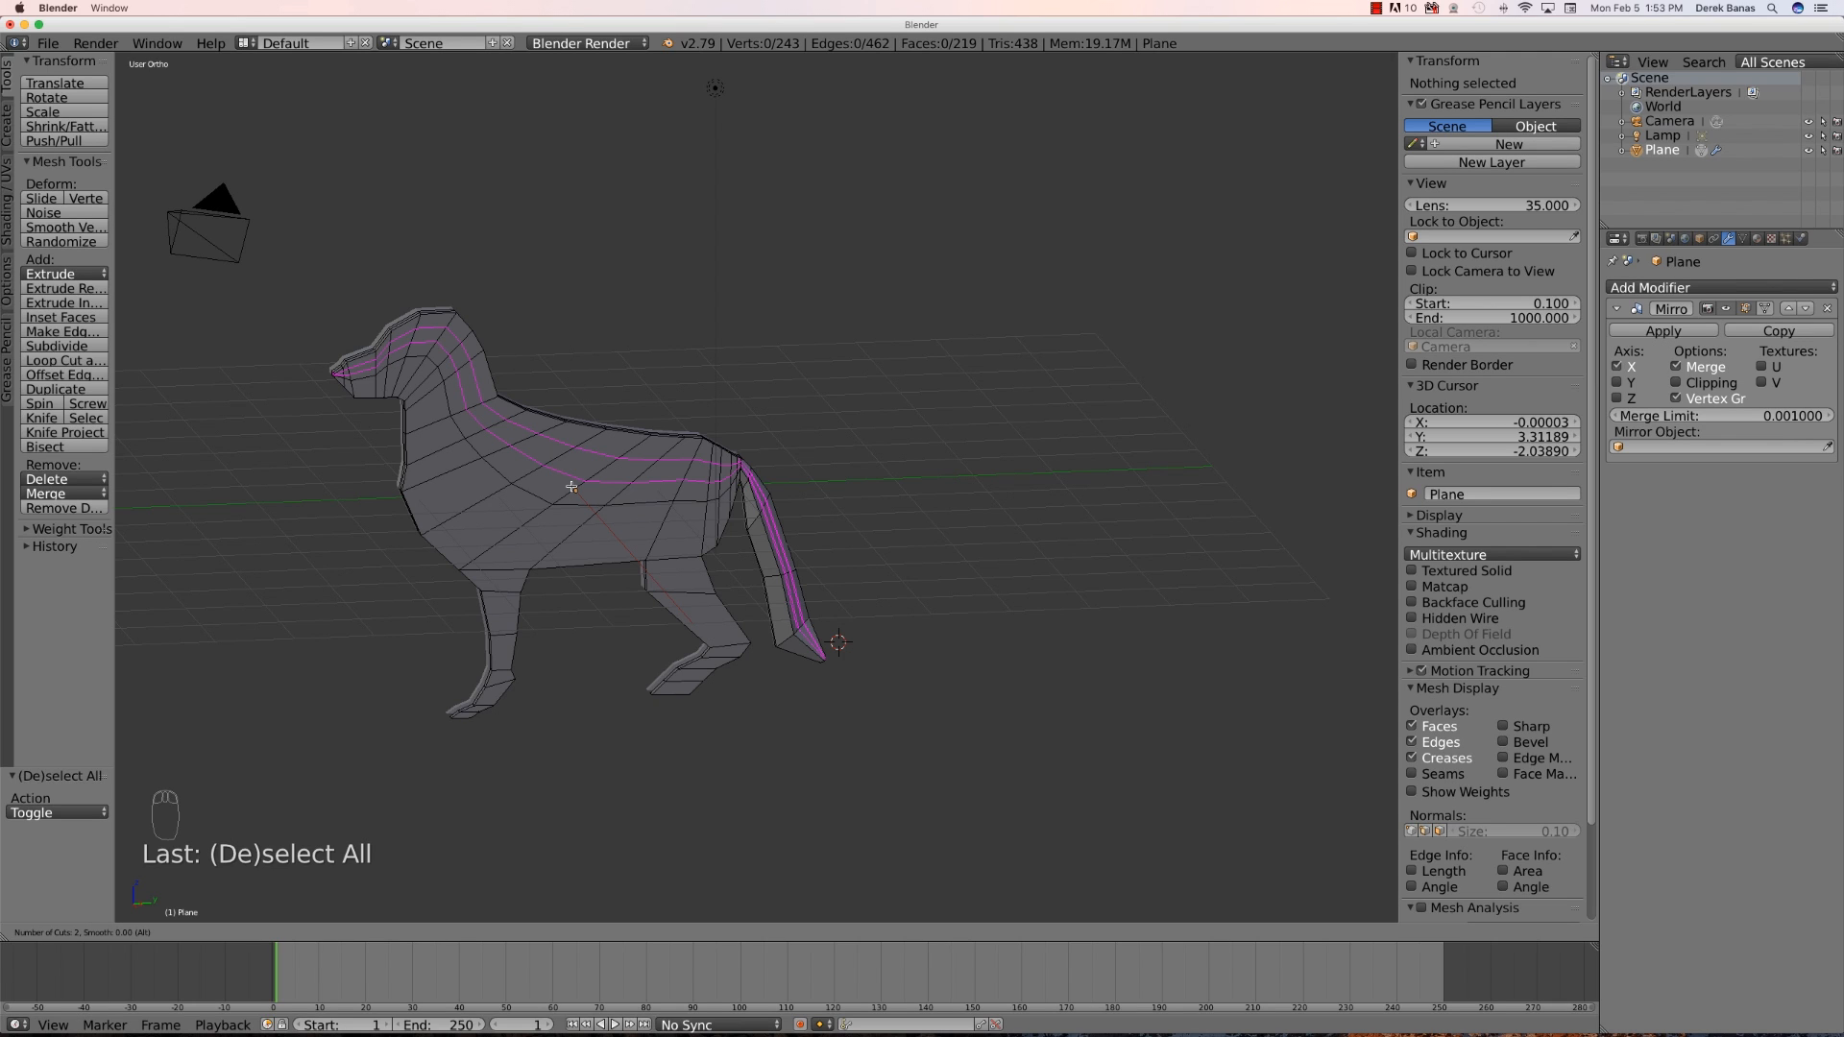
click(571, 487)
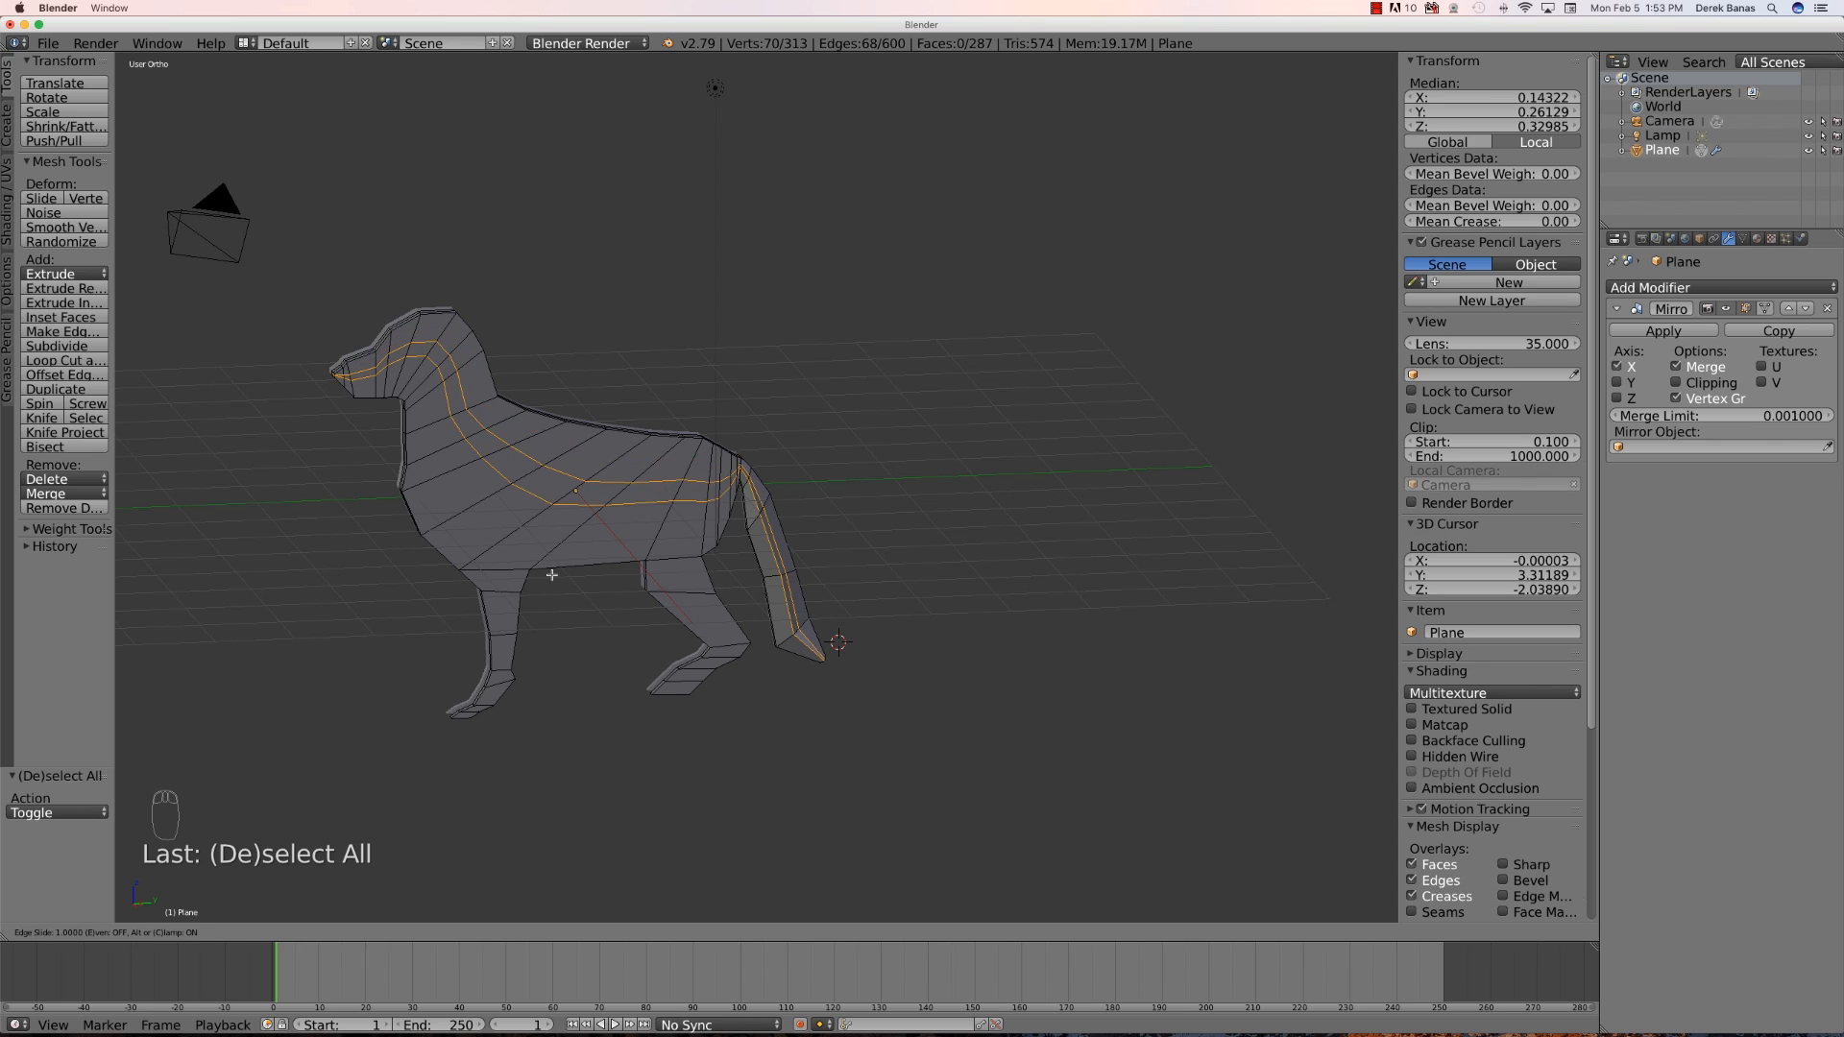
click(573, 487)
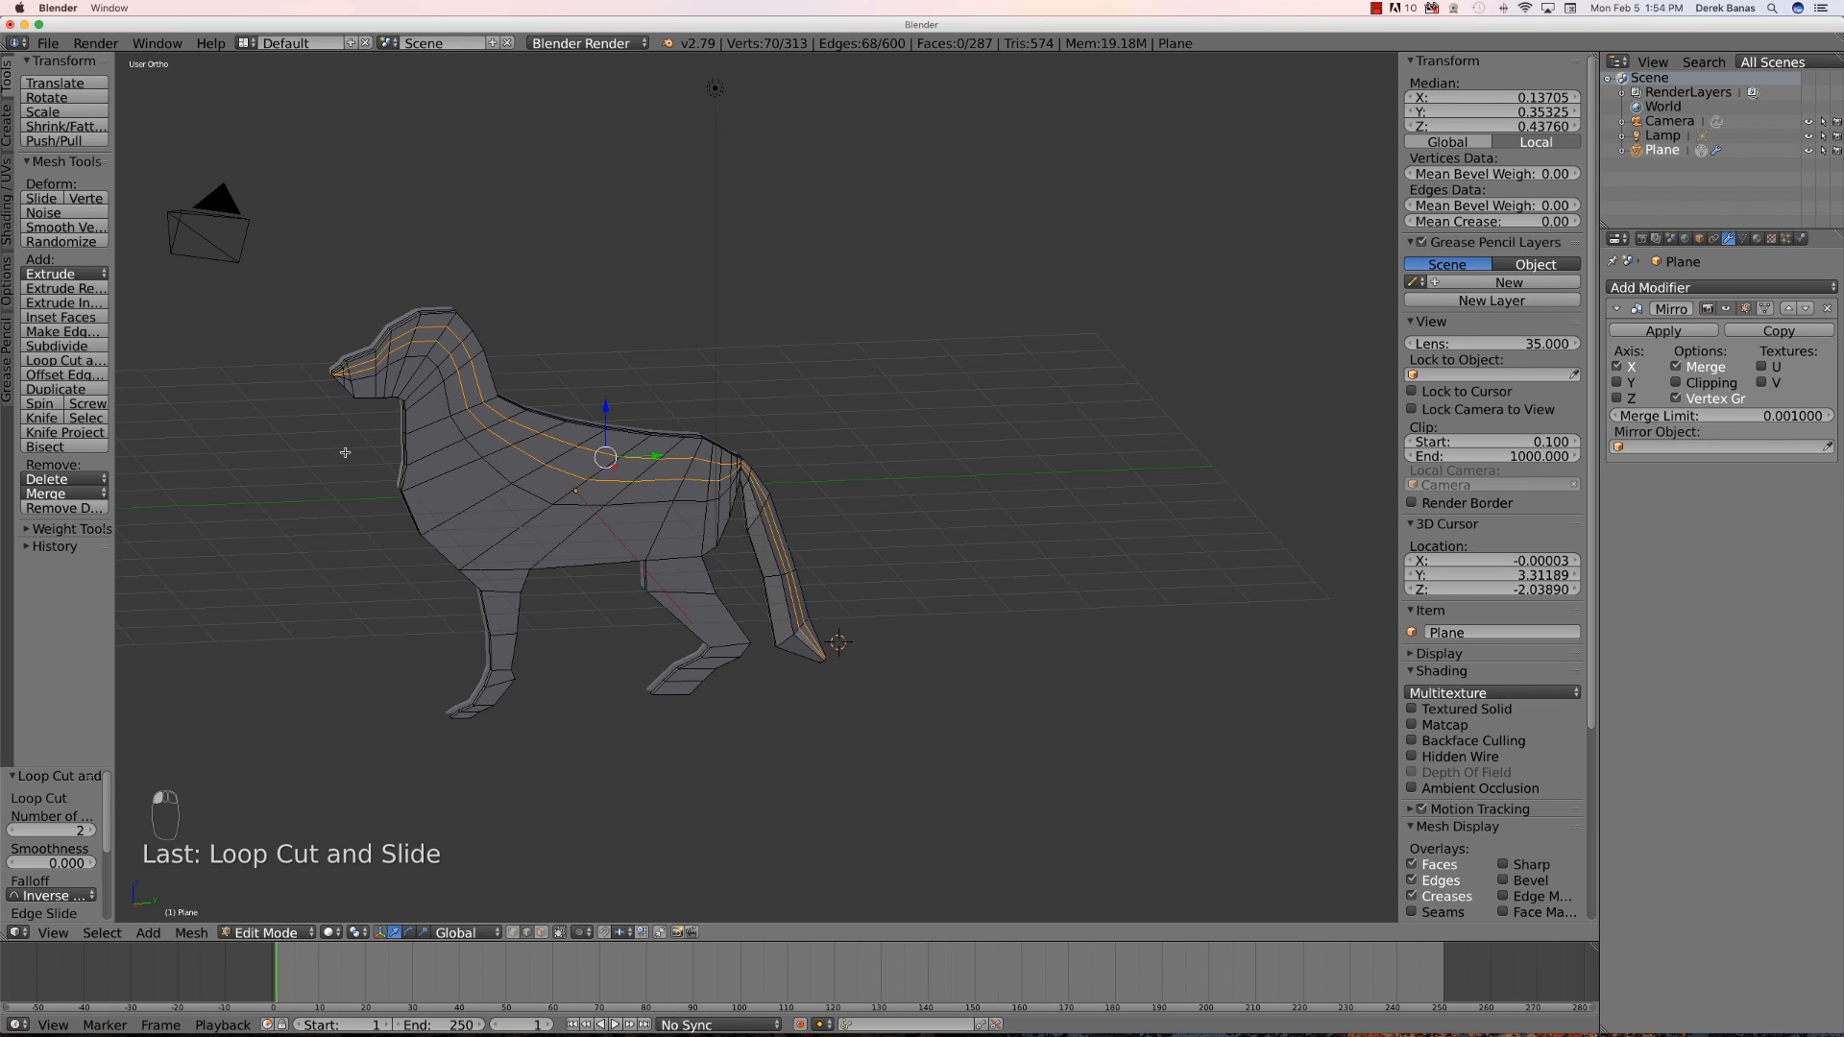
- Select vertices on the side of the head and undo the last change
middle_drag(332, 454, 477, 483)
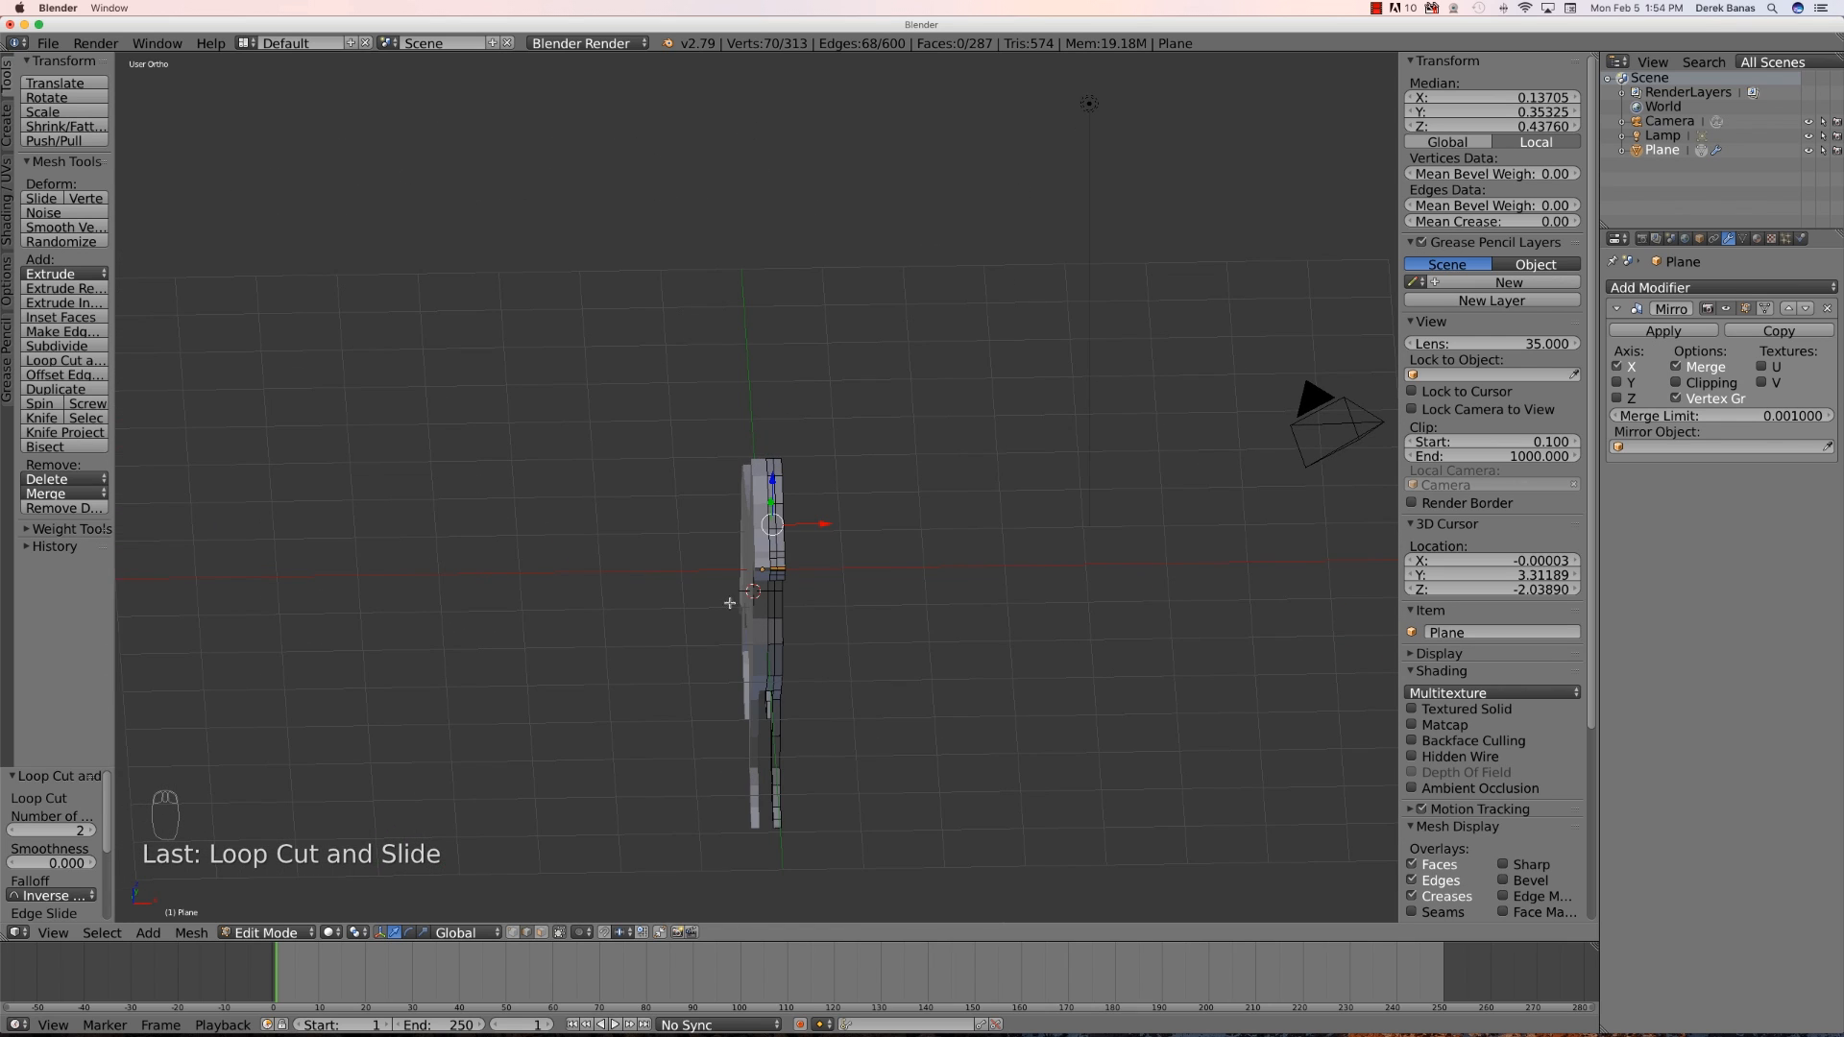
scroll(730, 602, up, 4)
middle_drag(854, 631, 851, 648)
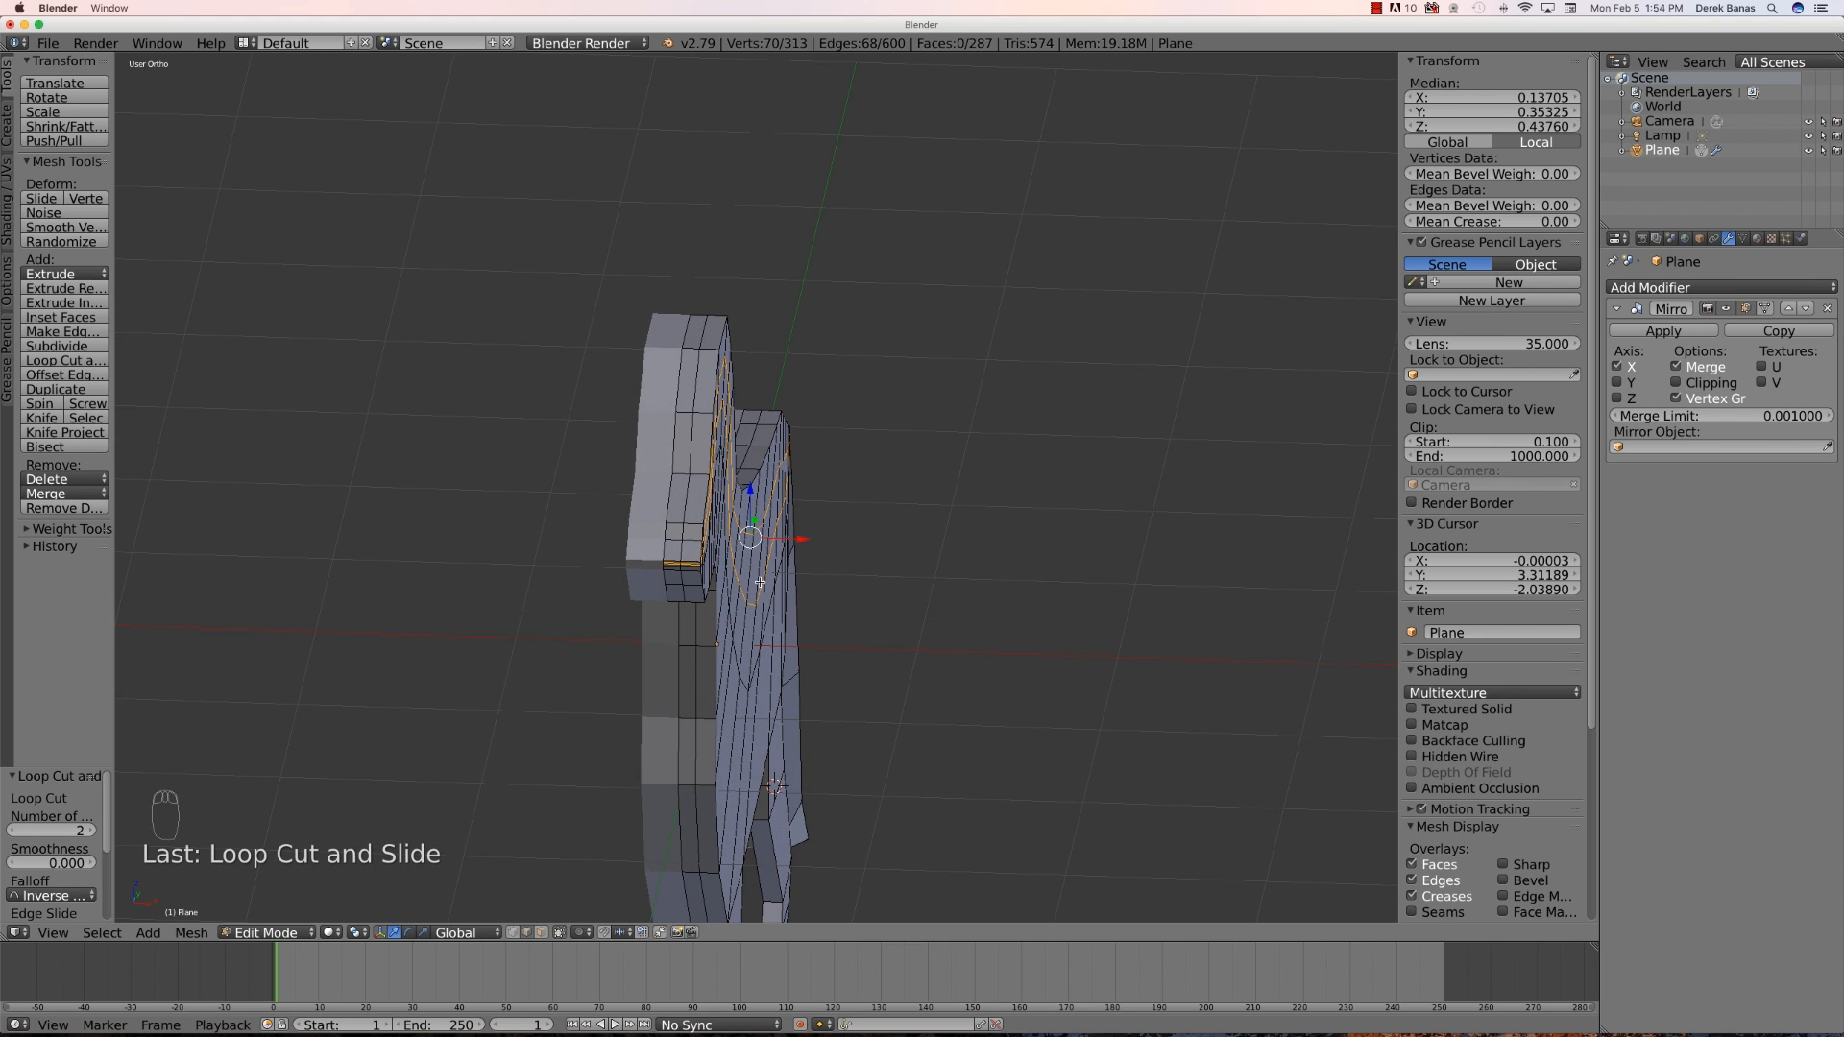
middle_drag(800, 567, 761, 567)
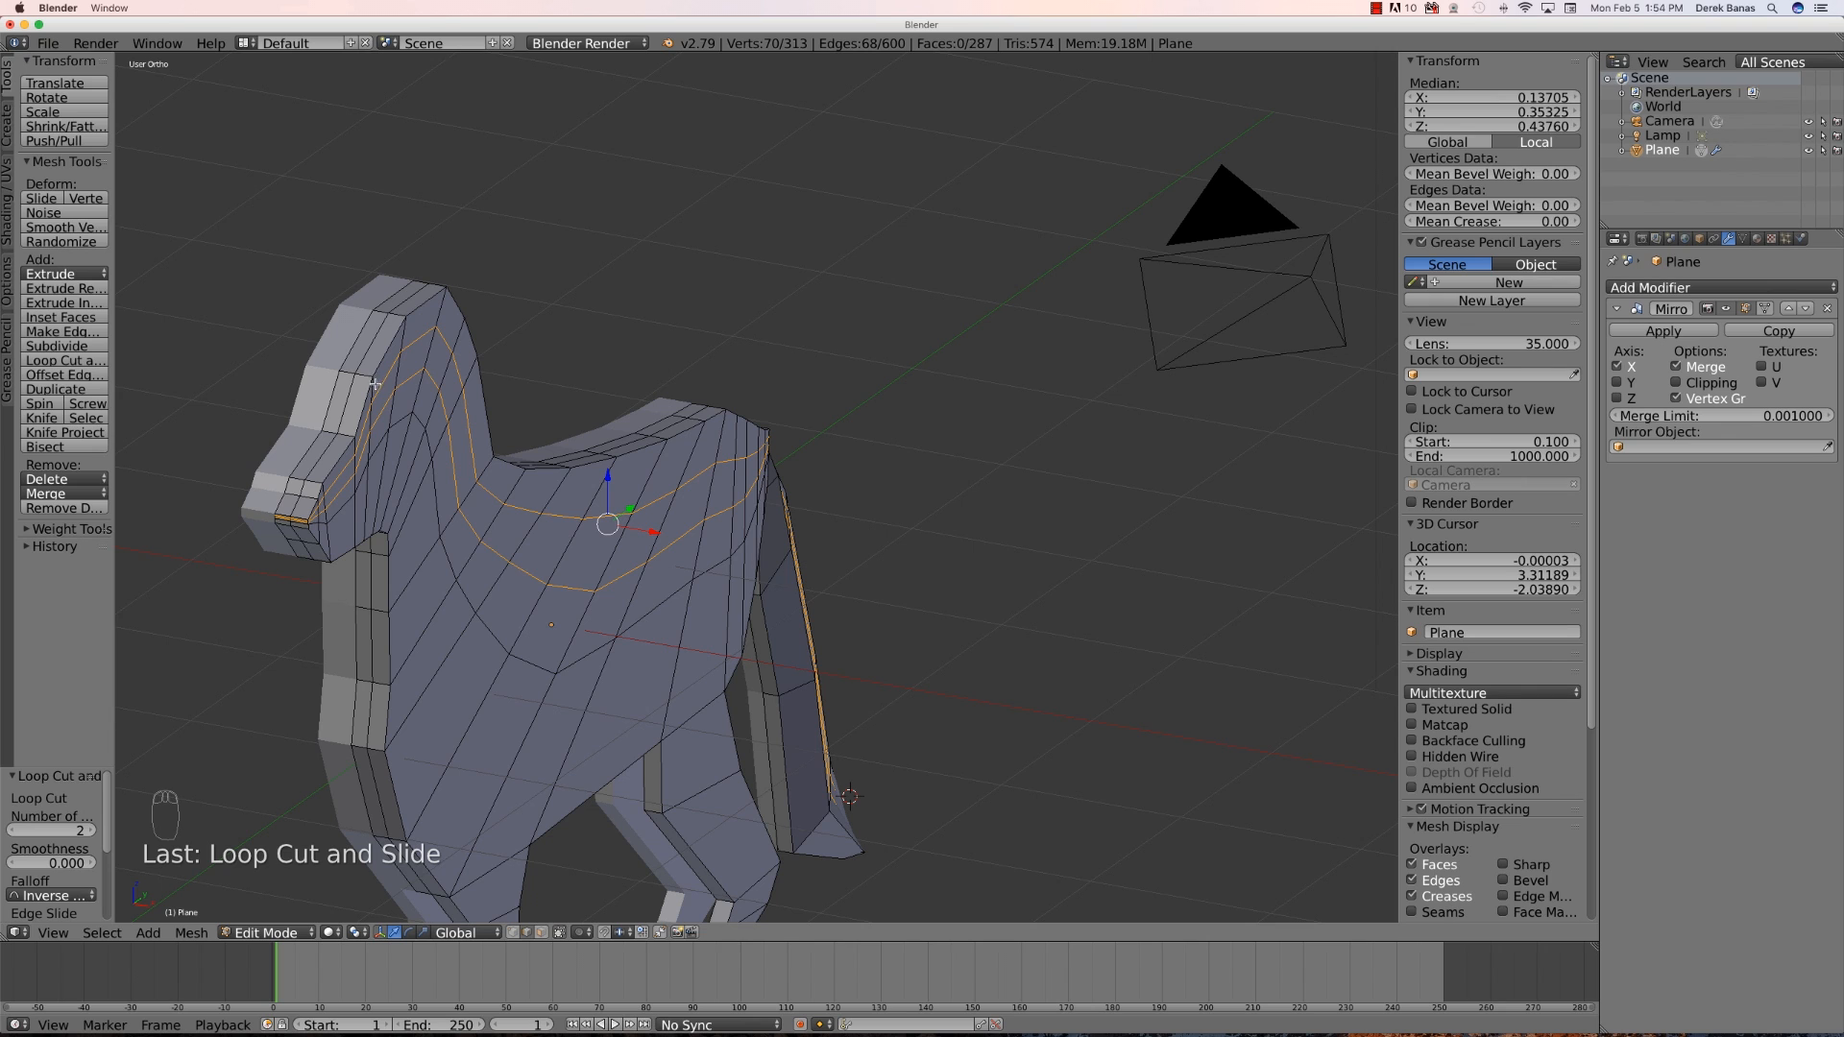
key(a)
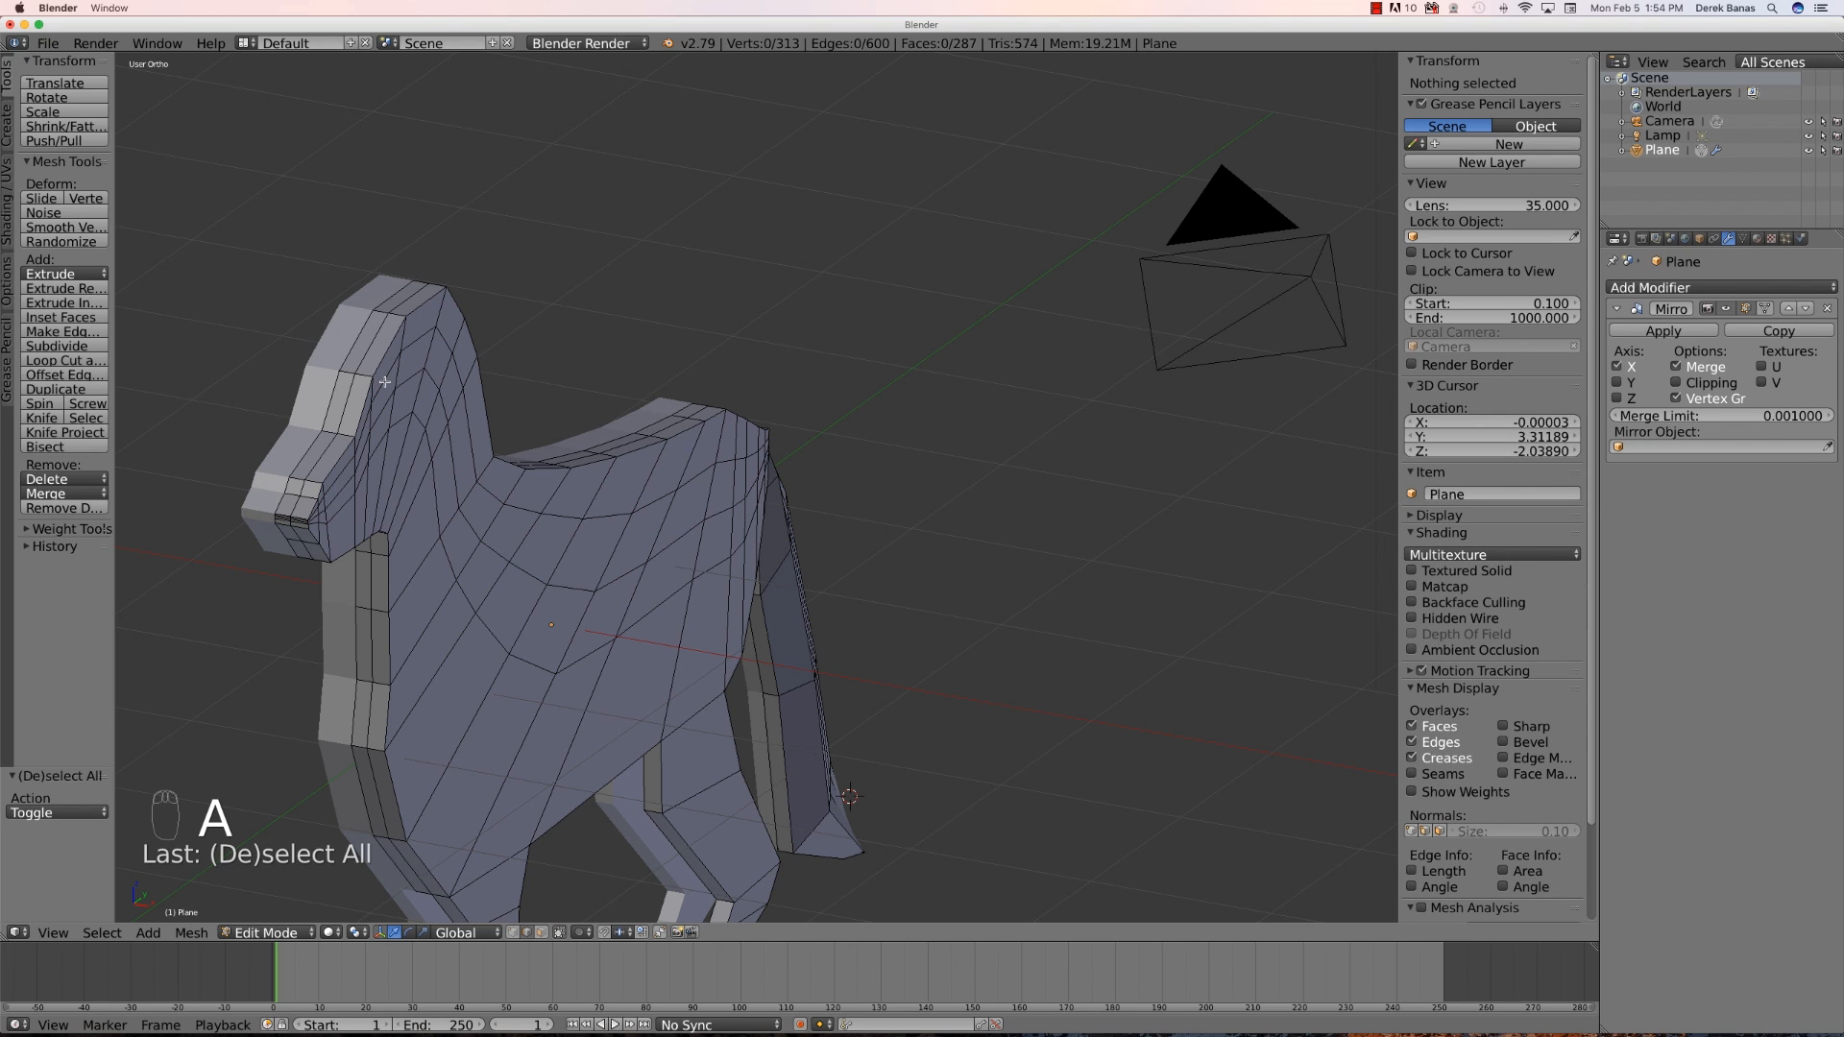
right_click(384, 381)
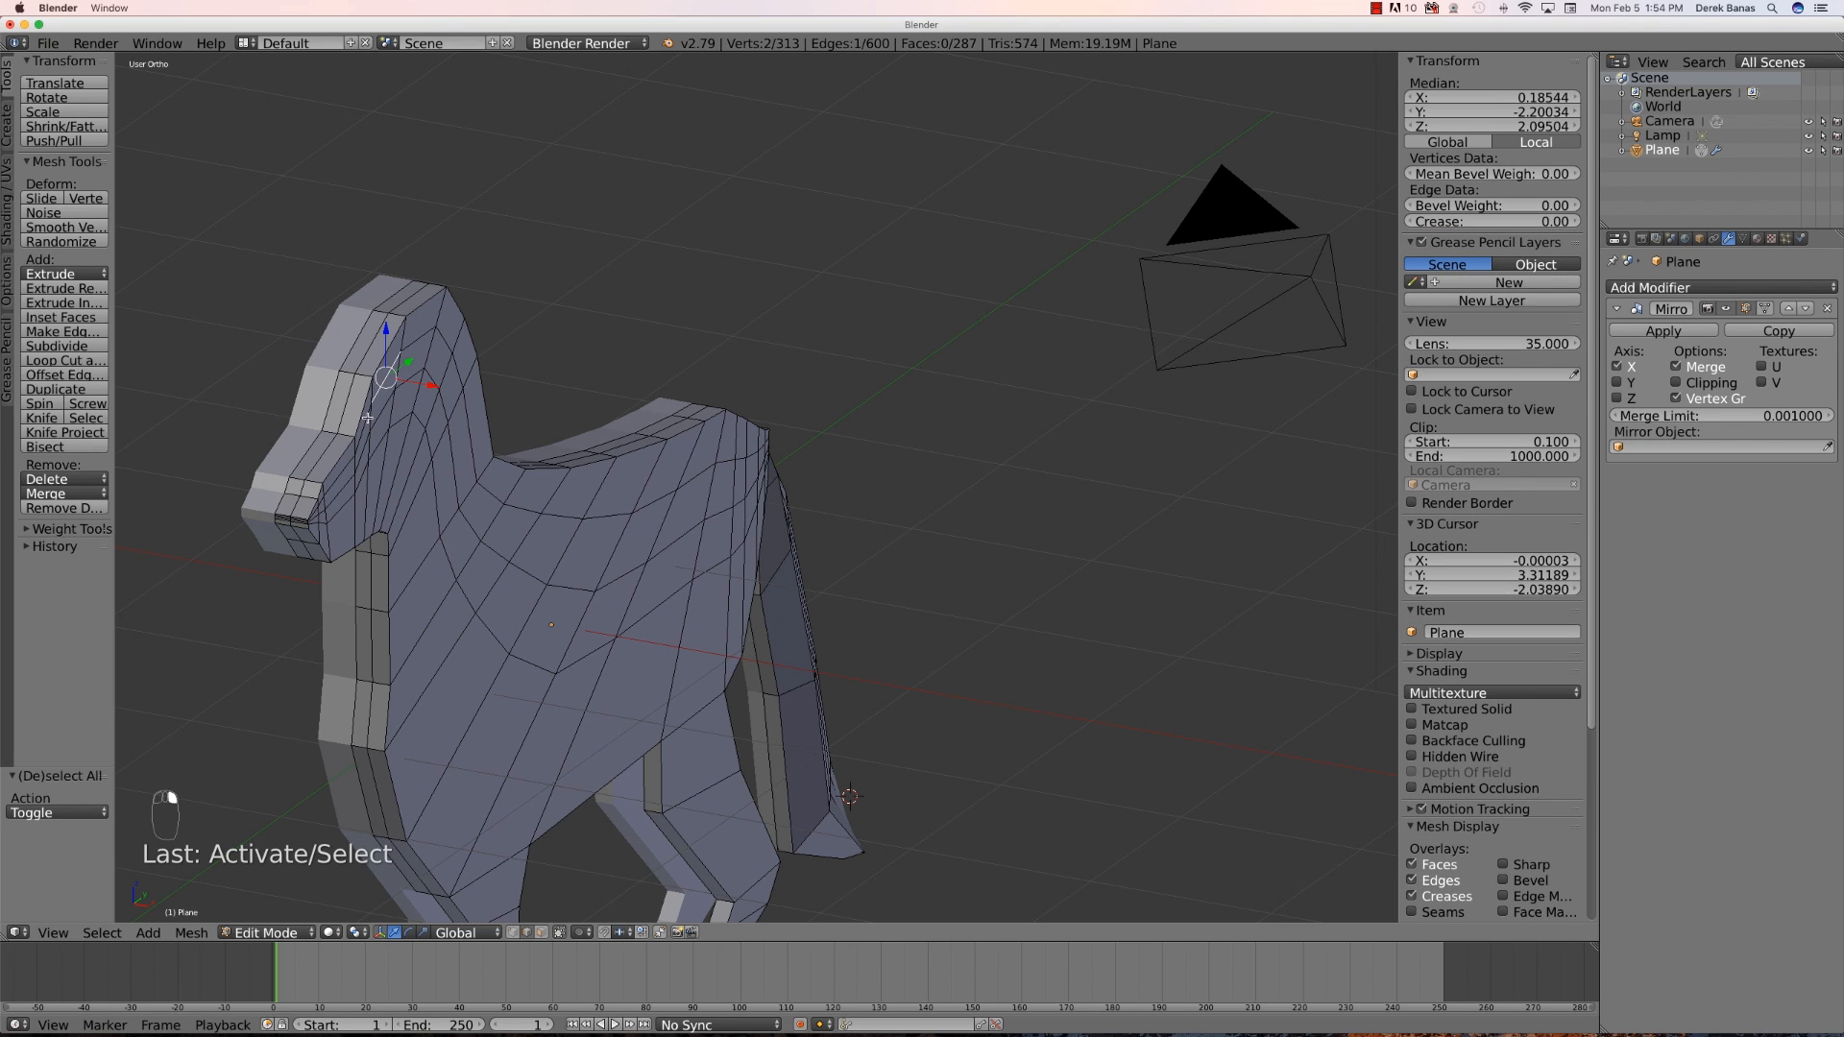
shift+right_click(366, 421)
shift+right_click(412, 345)
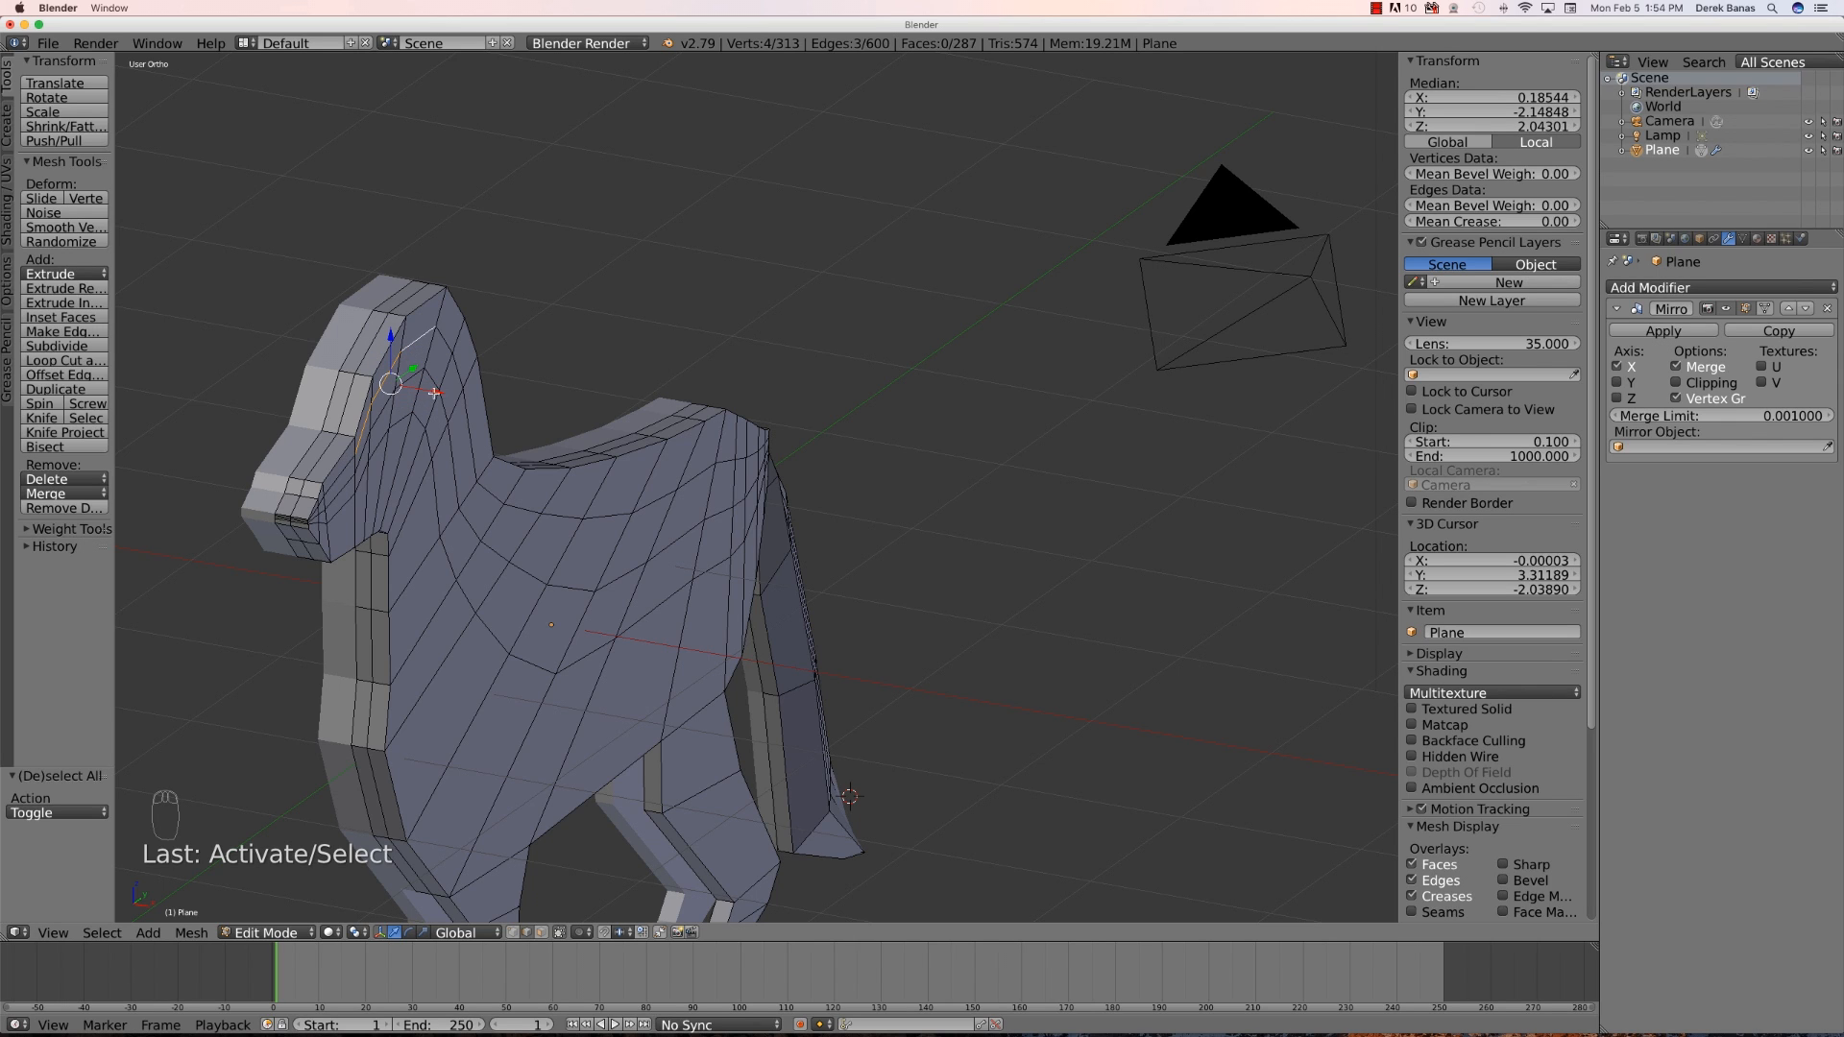
drag(436, 393, 445, 394)
key(super+z)
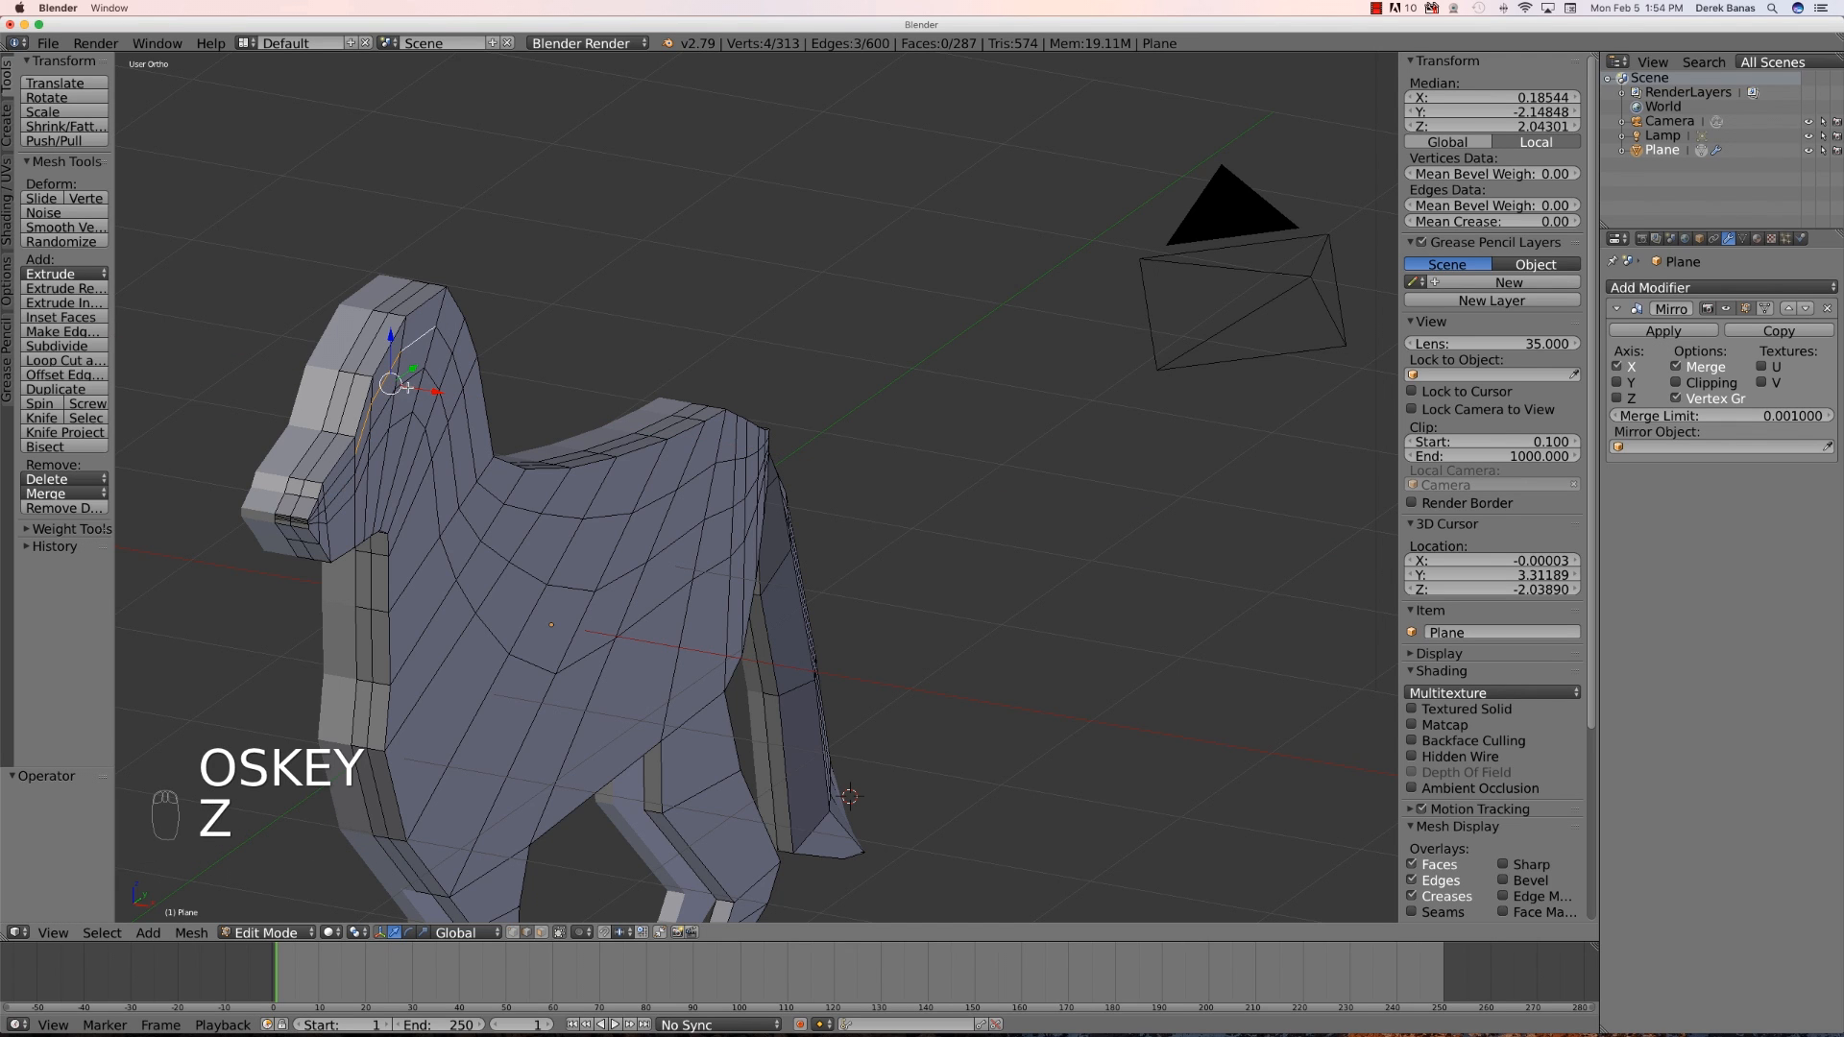
- Select the middle loop vertices on the side of the head and move them outward along X about 0.065 units
shift+right_click(404, 383)
shift+right_click(387, 402)
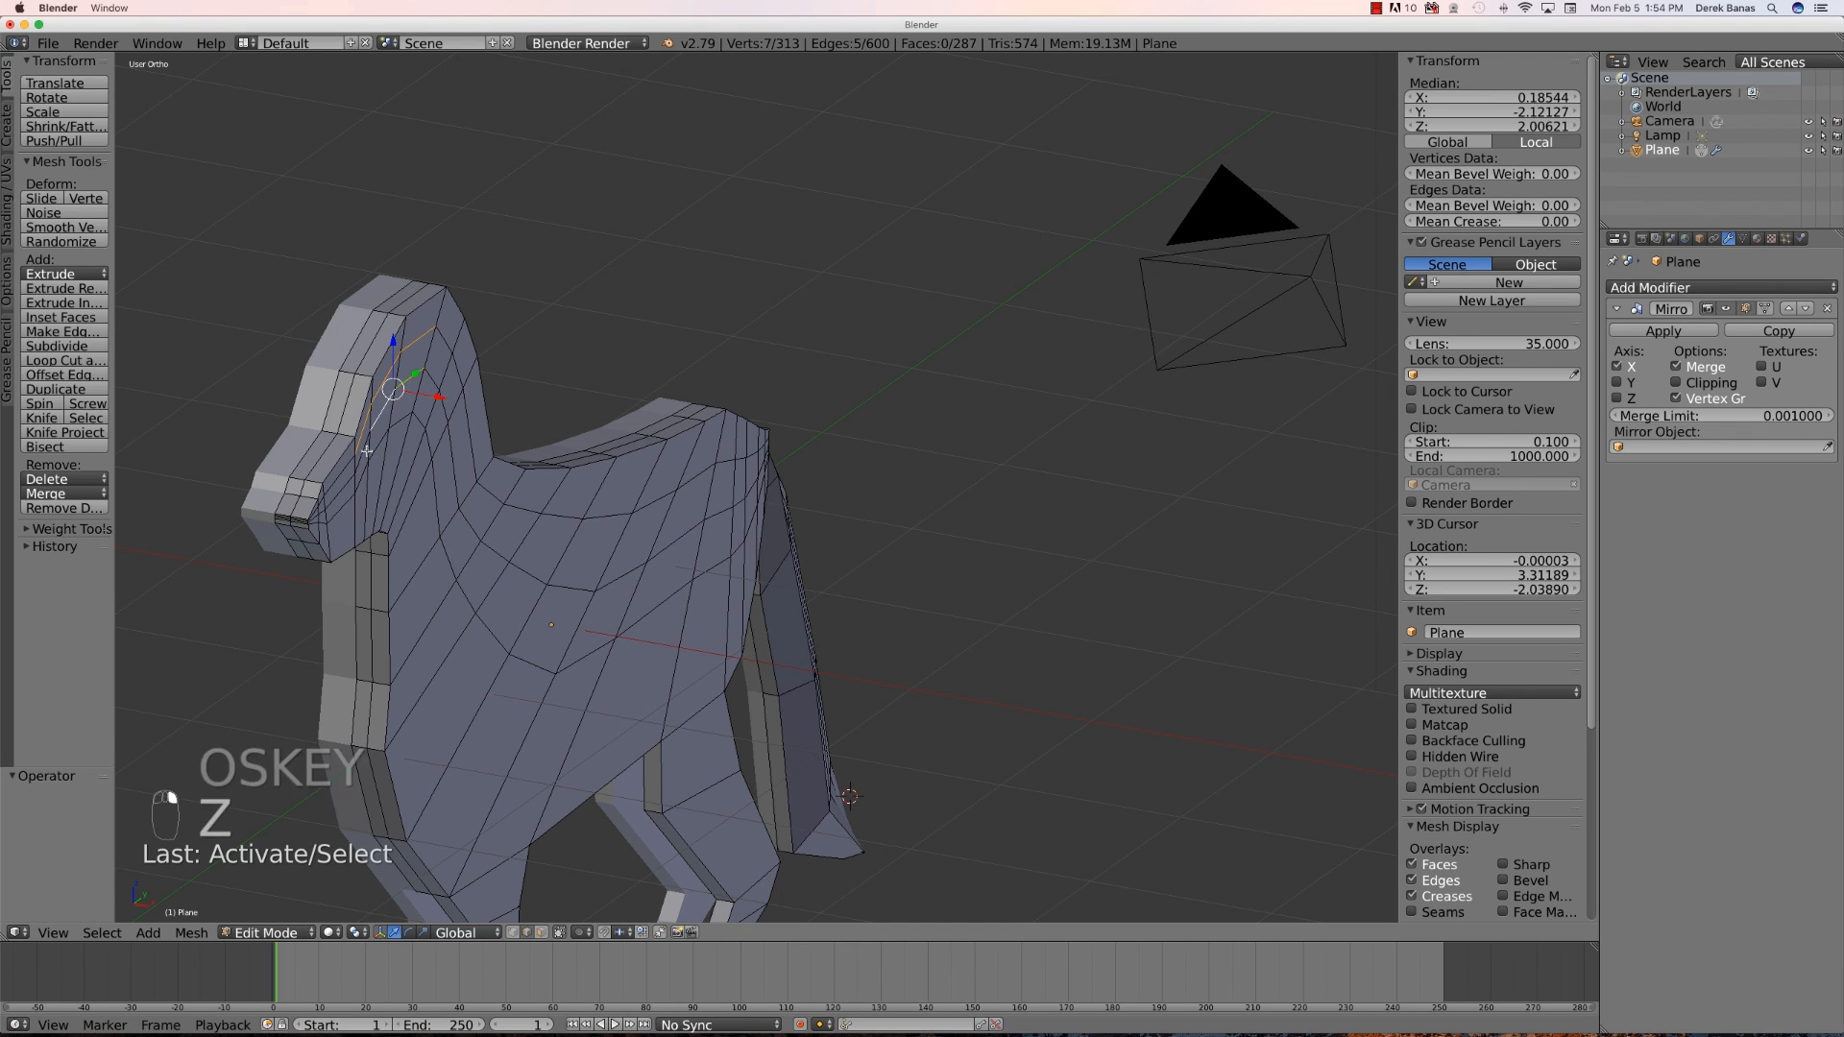
shift+right_click(365, 453)
shift+right_click(371, 467)
shift+right_click(380, 444)
shift+right_click(408, 423)
key(g)
key(x)
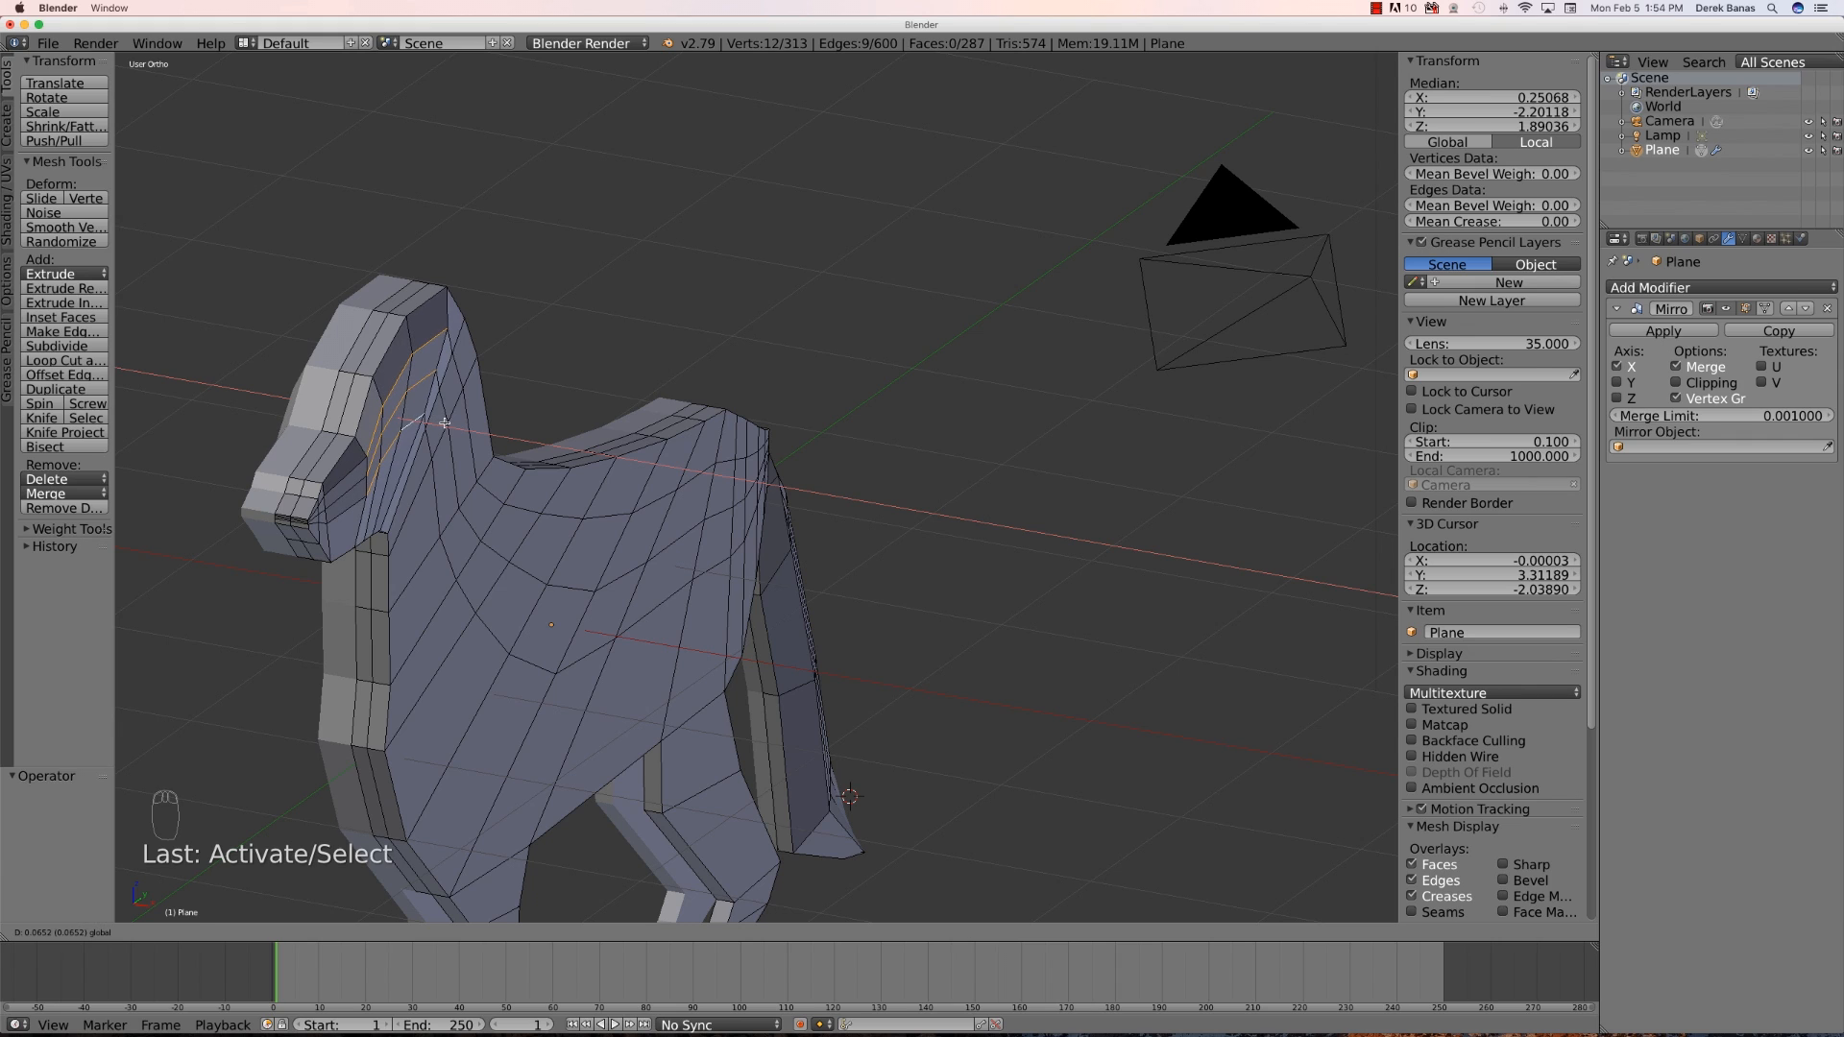
click(444, 424)
- Move the head's middle loop vertices further out along X about 0.04 units and deselect everything
key(g)
key(x)
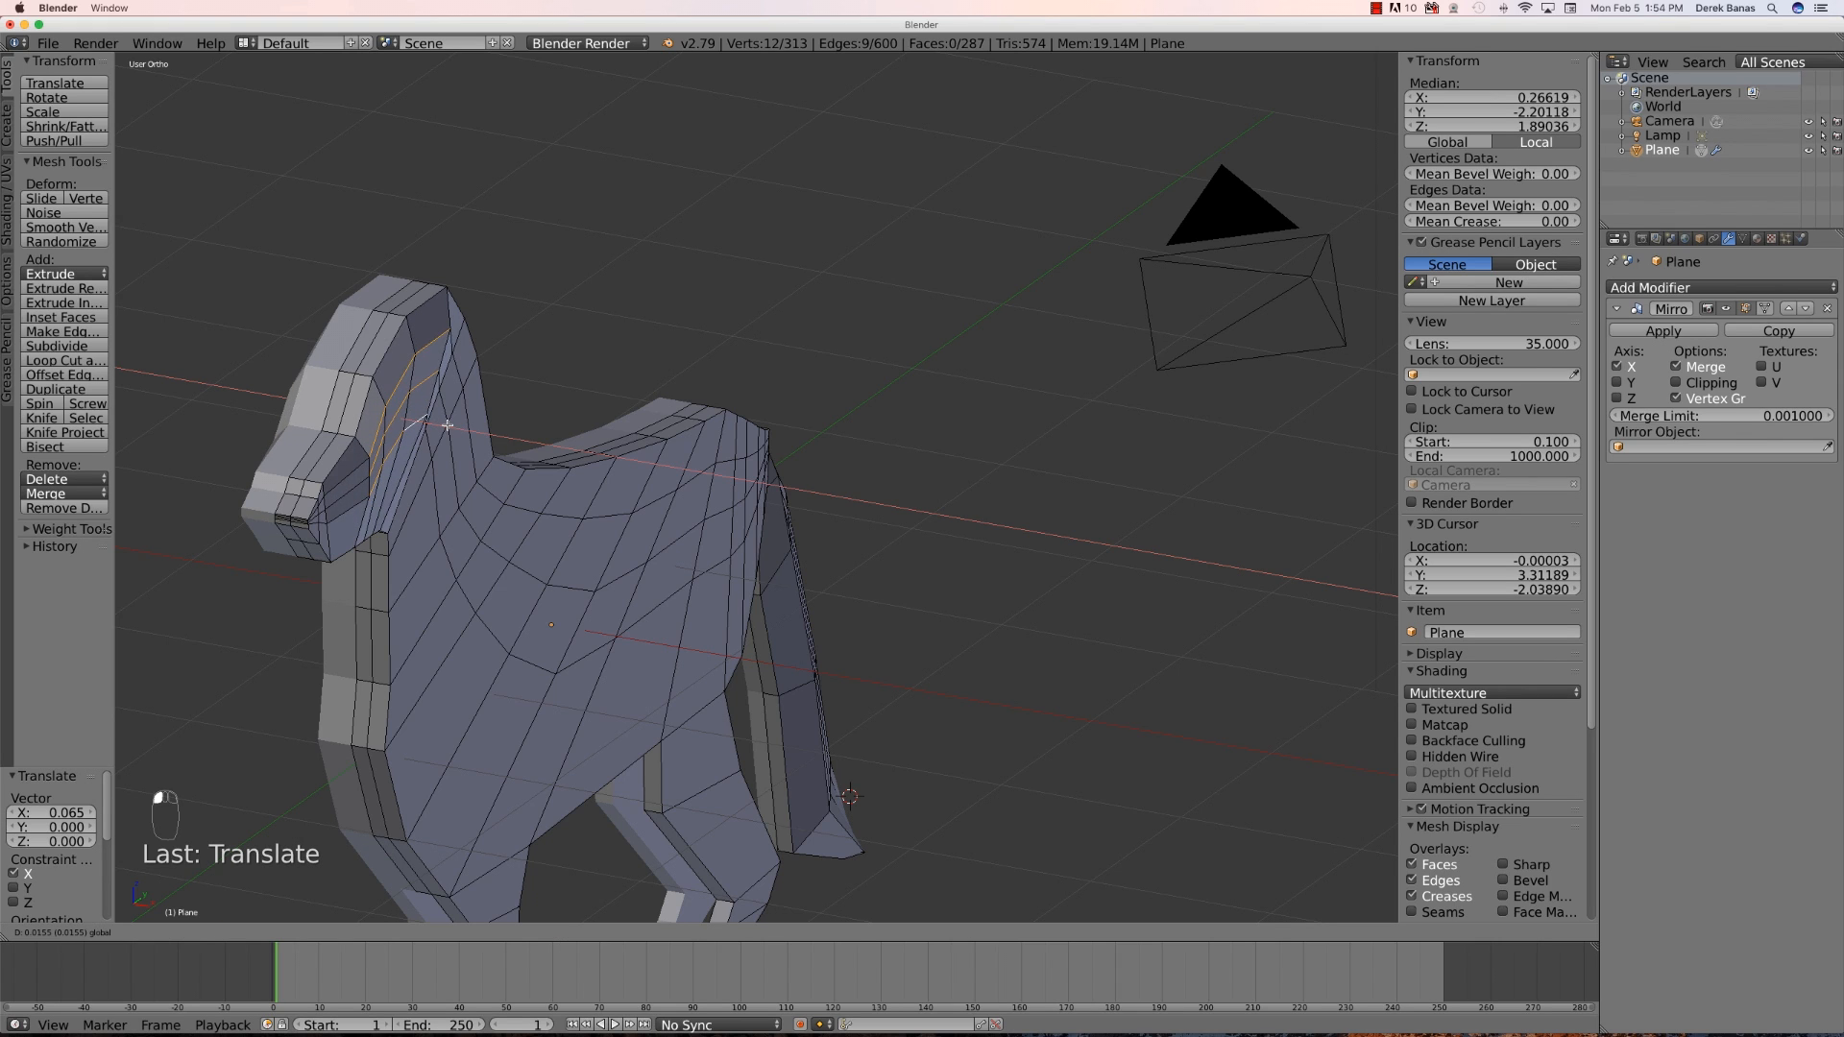
click(451, 423)
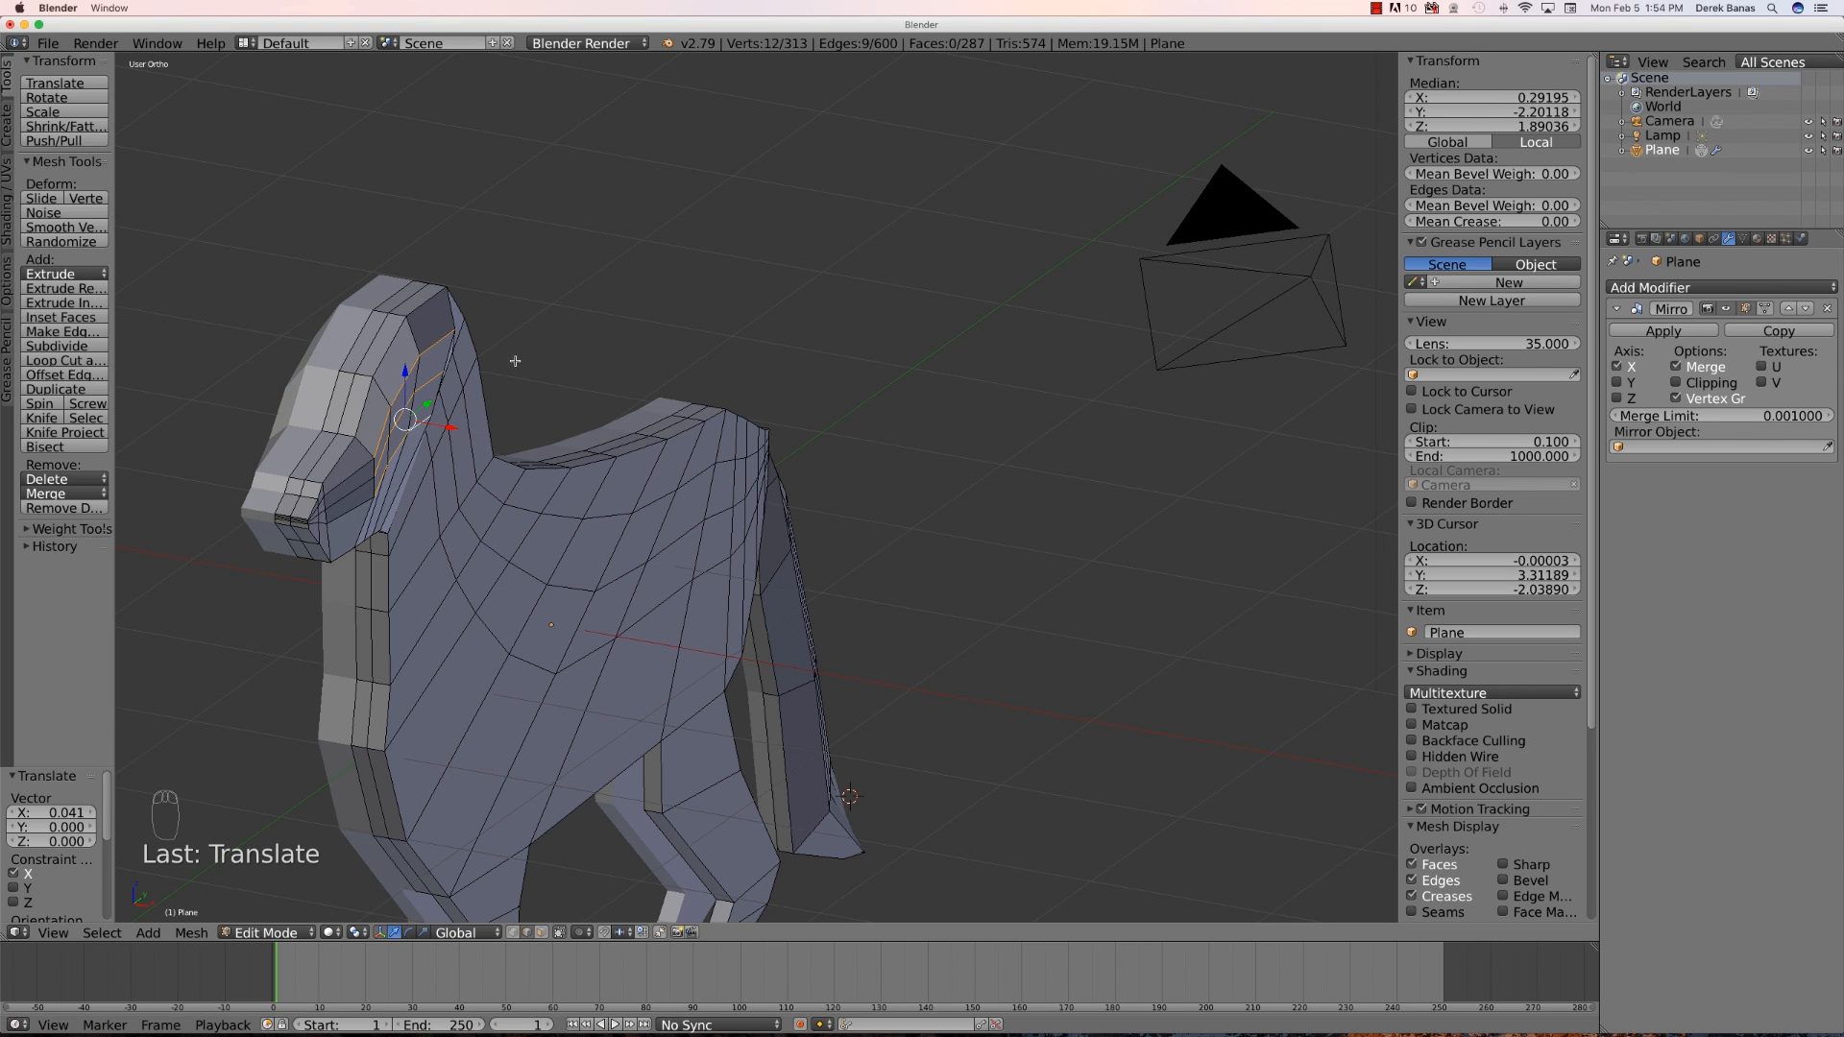
key(a)
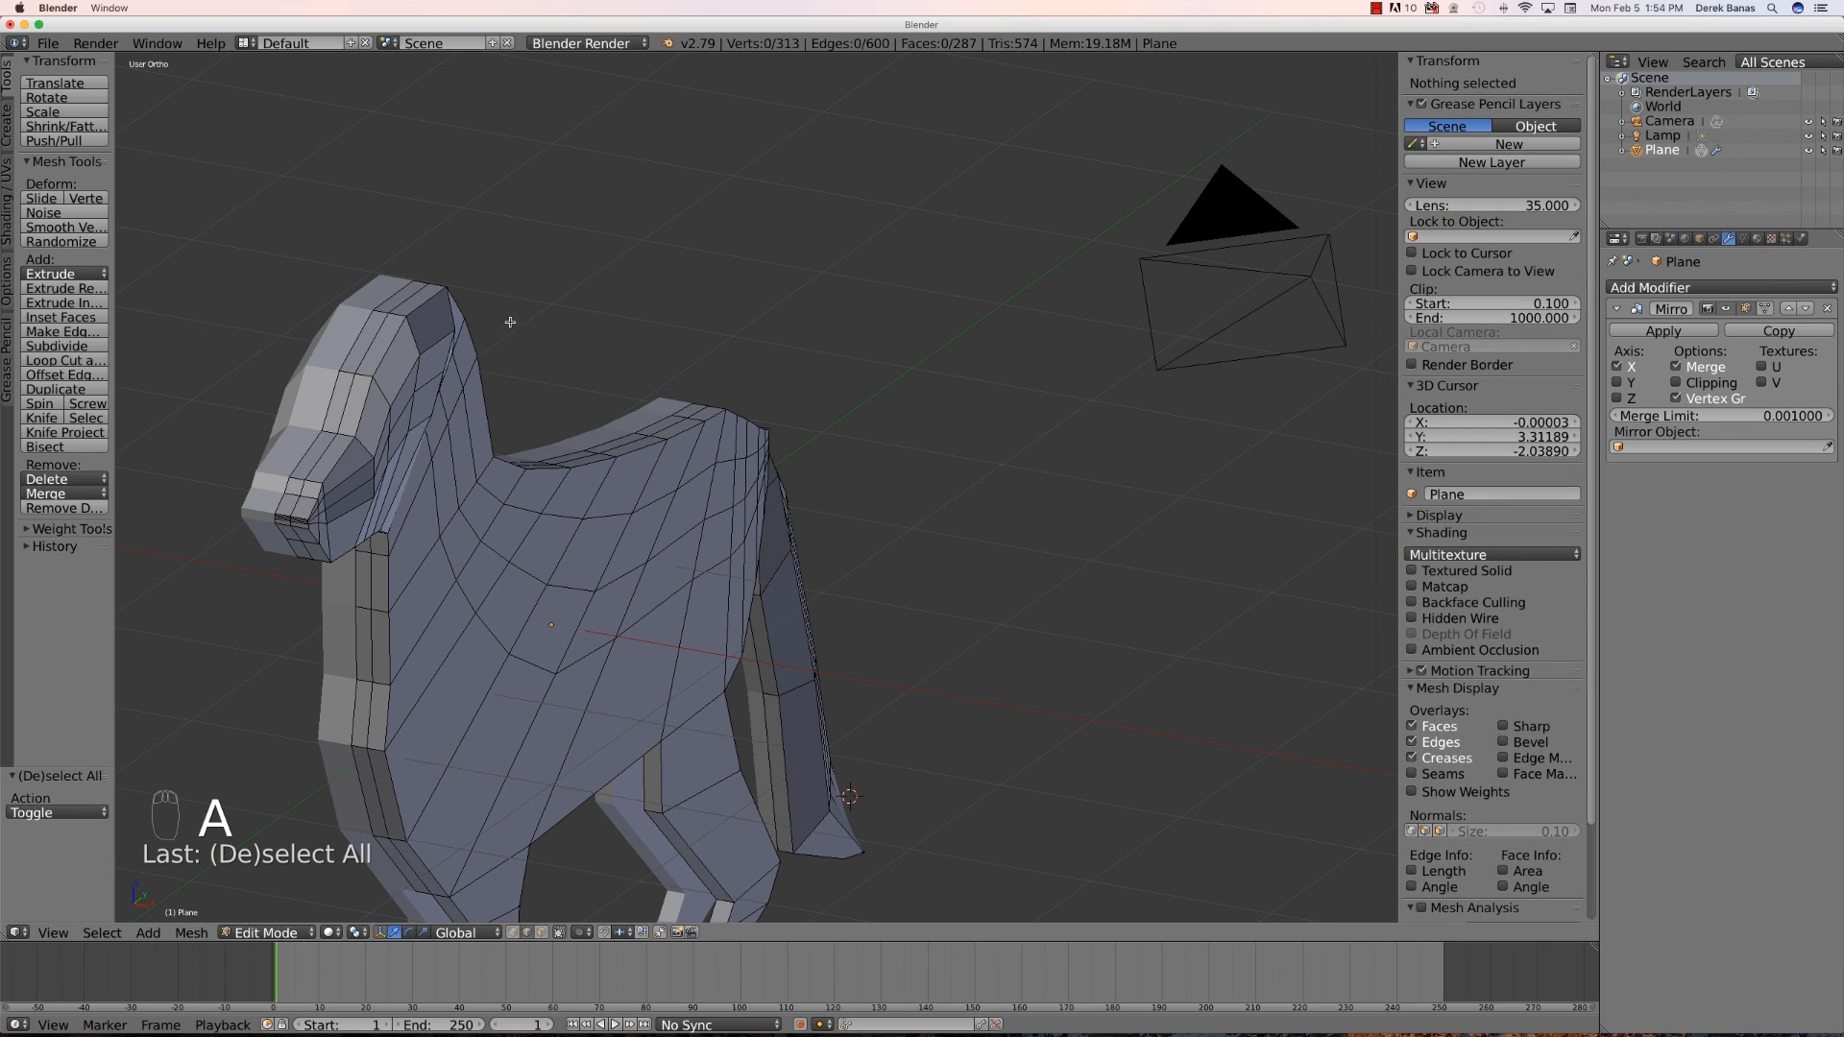
- Raise the top-of-head vertex along Z about 0.054 and move it outward along X about 0.086
right_click(429, 345)
key(g)
key(z)
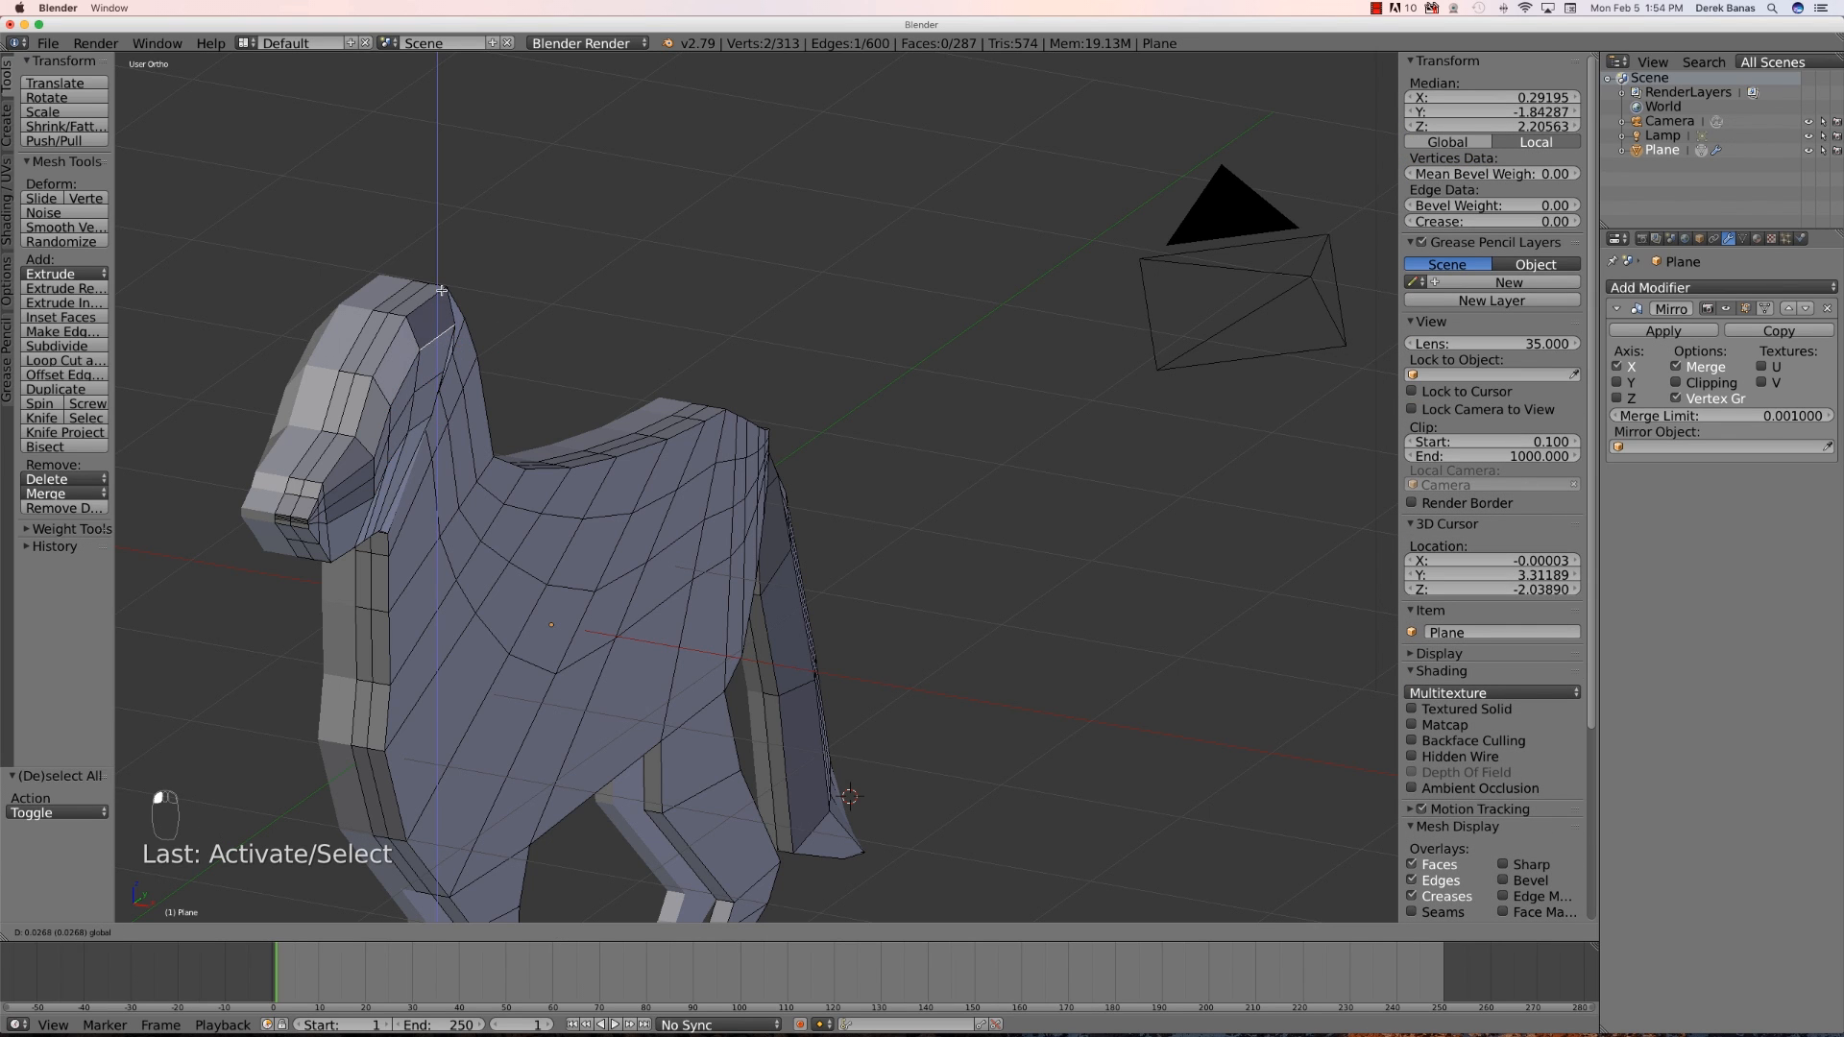
click(440, 288)
key(g)
key(x)
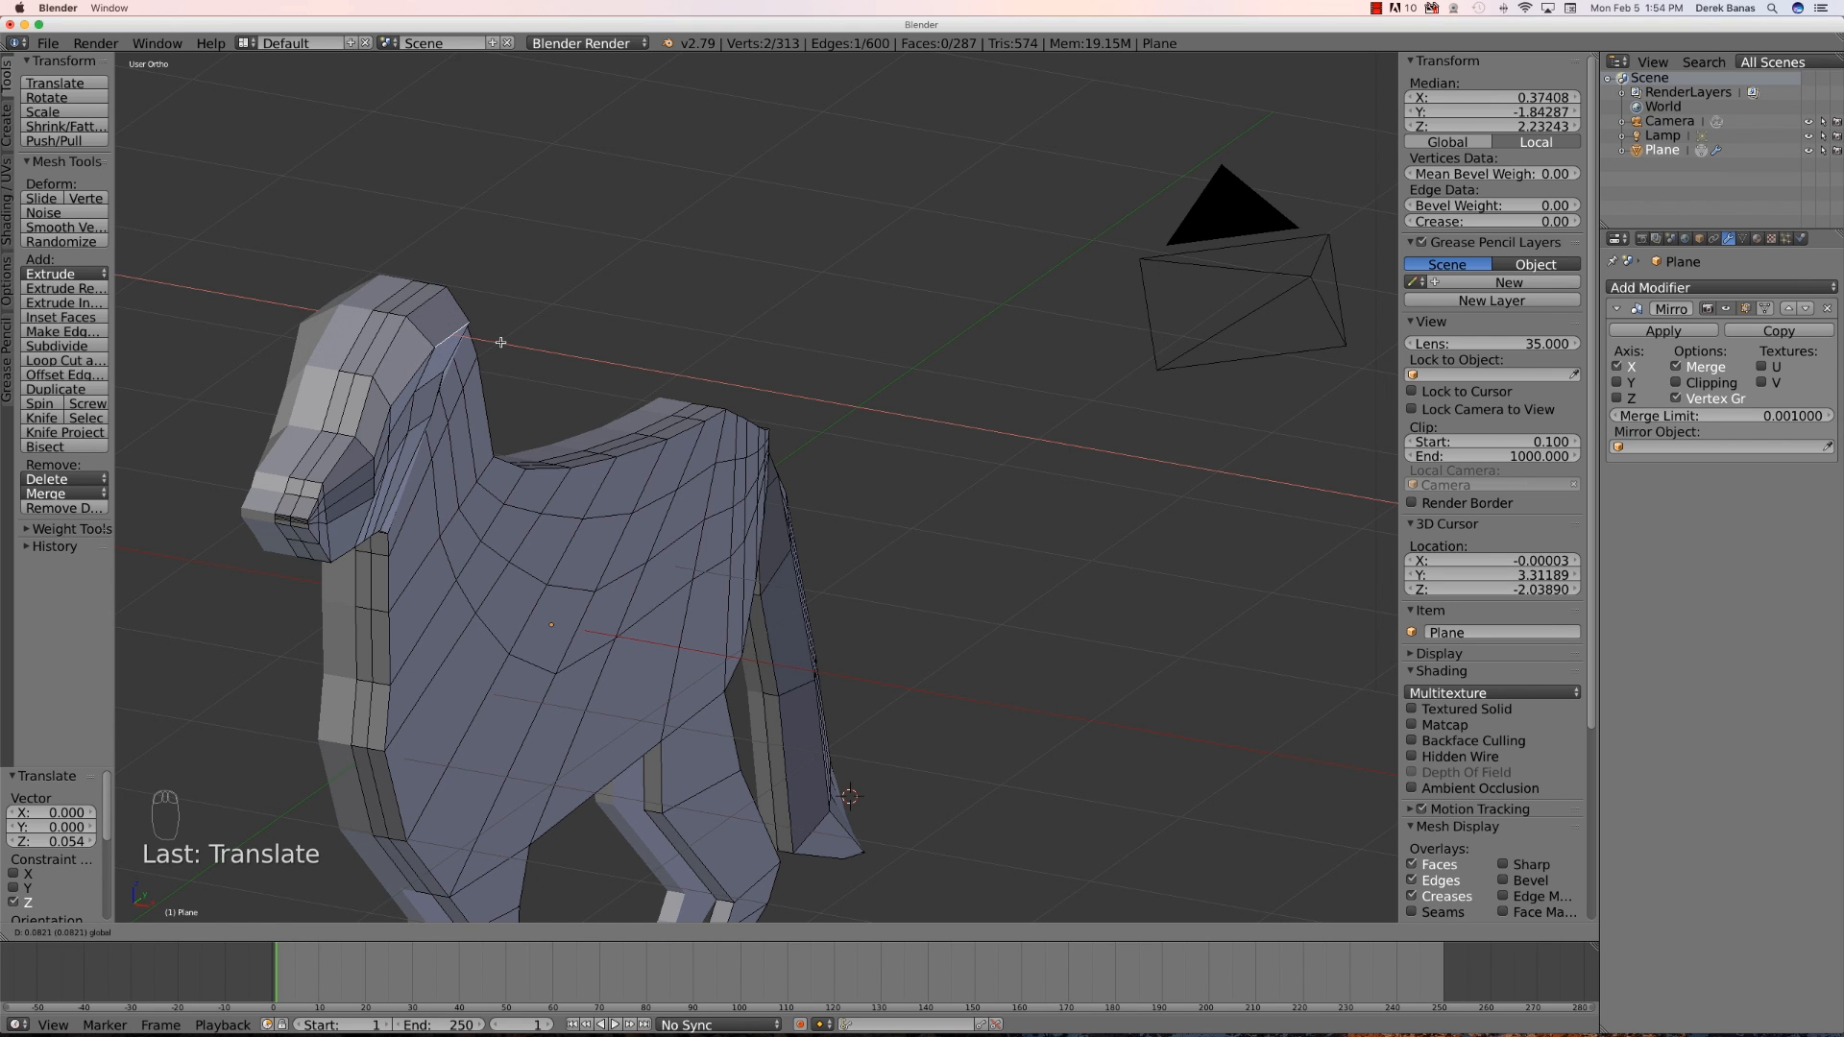
click(501, 343)
- Select the vertices where the jaw meets the neck and move them inward along X about 0.012
middle_drag(245, 583, 268, 564)
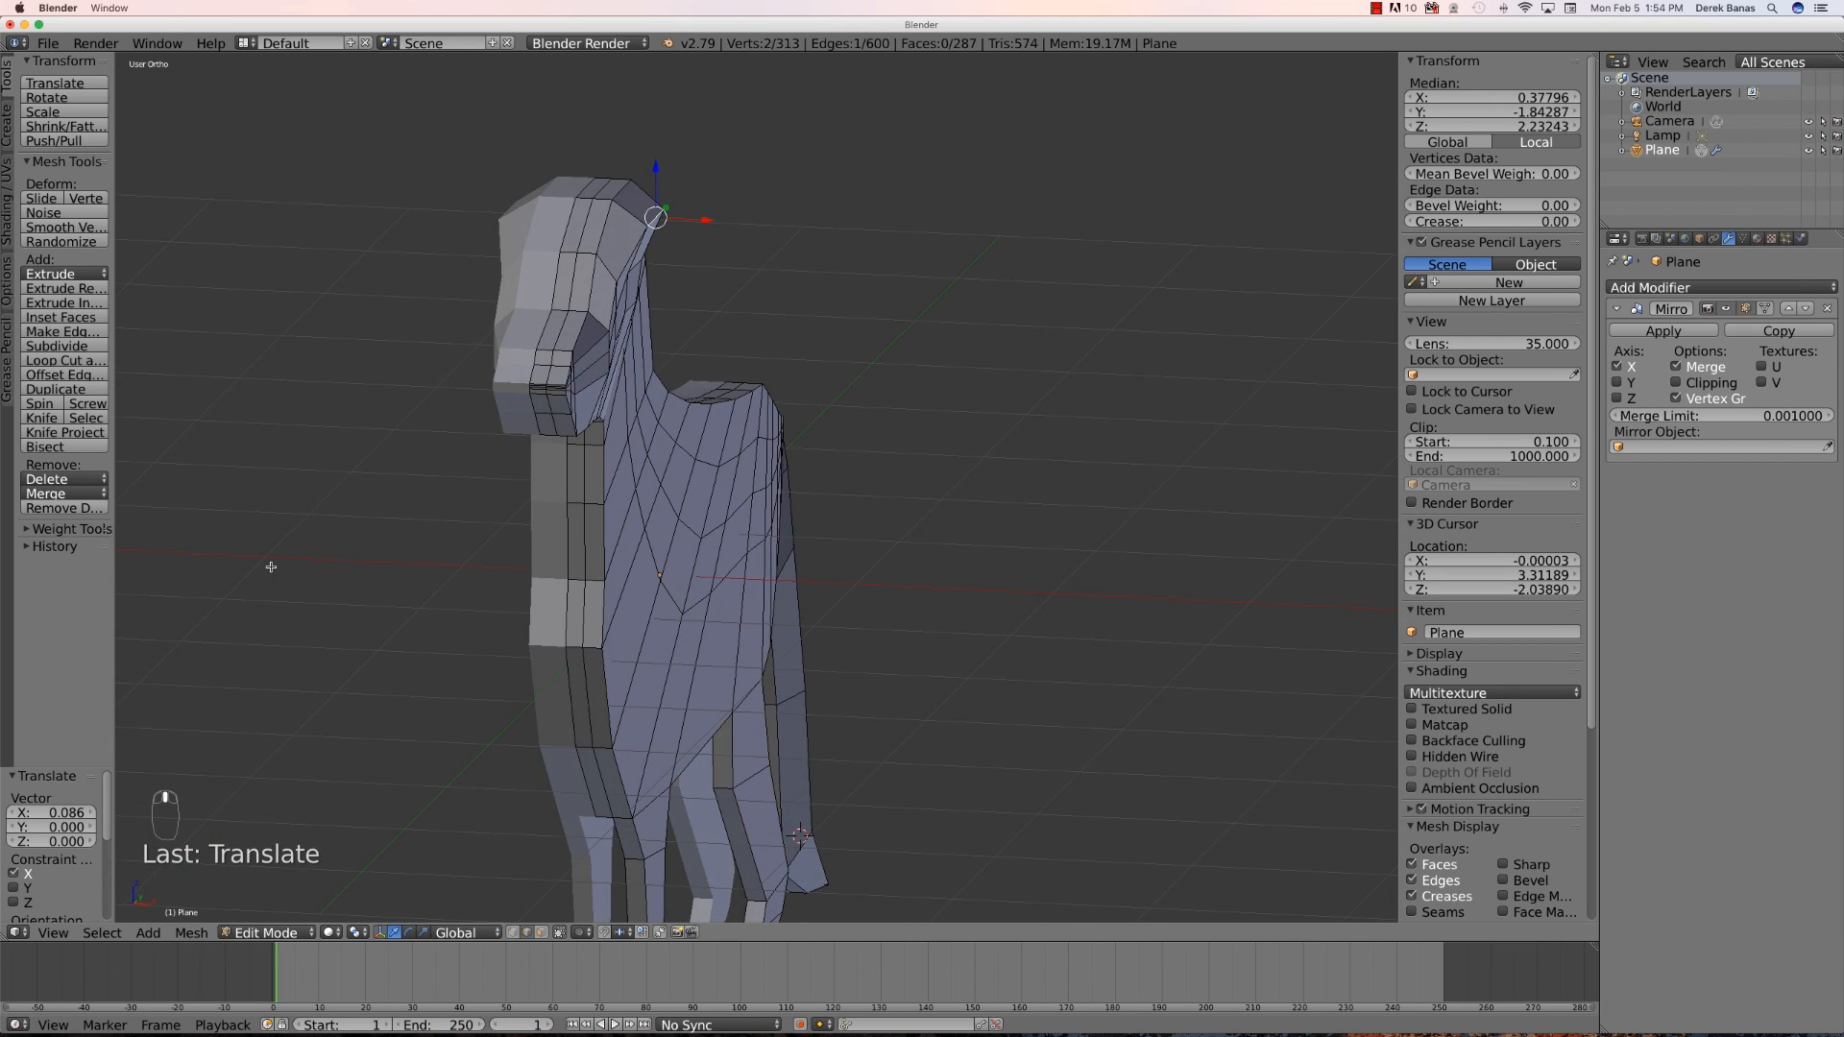
scroll(518, 409, up, 2)
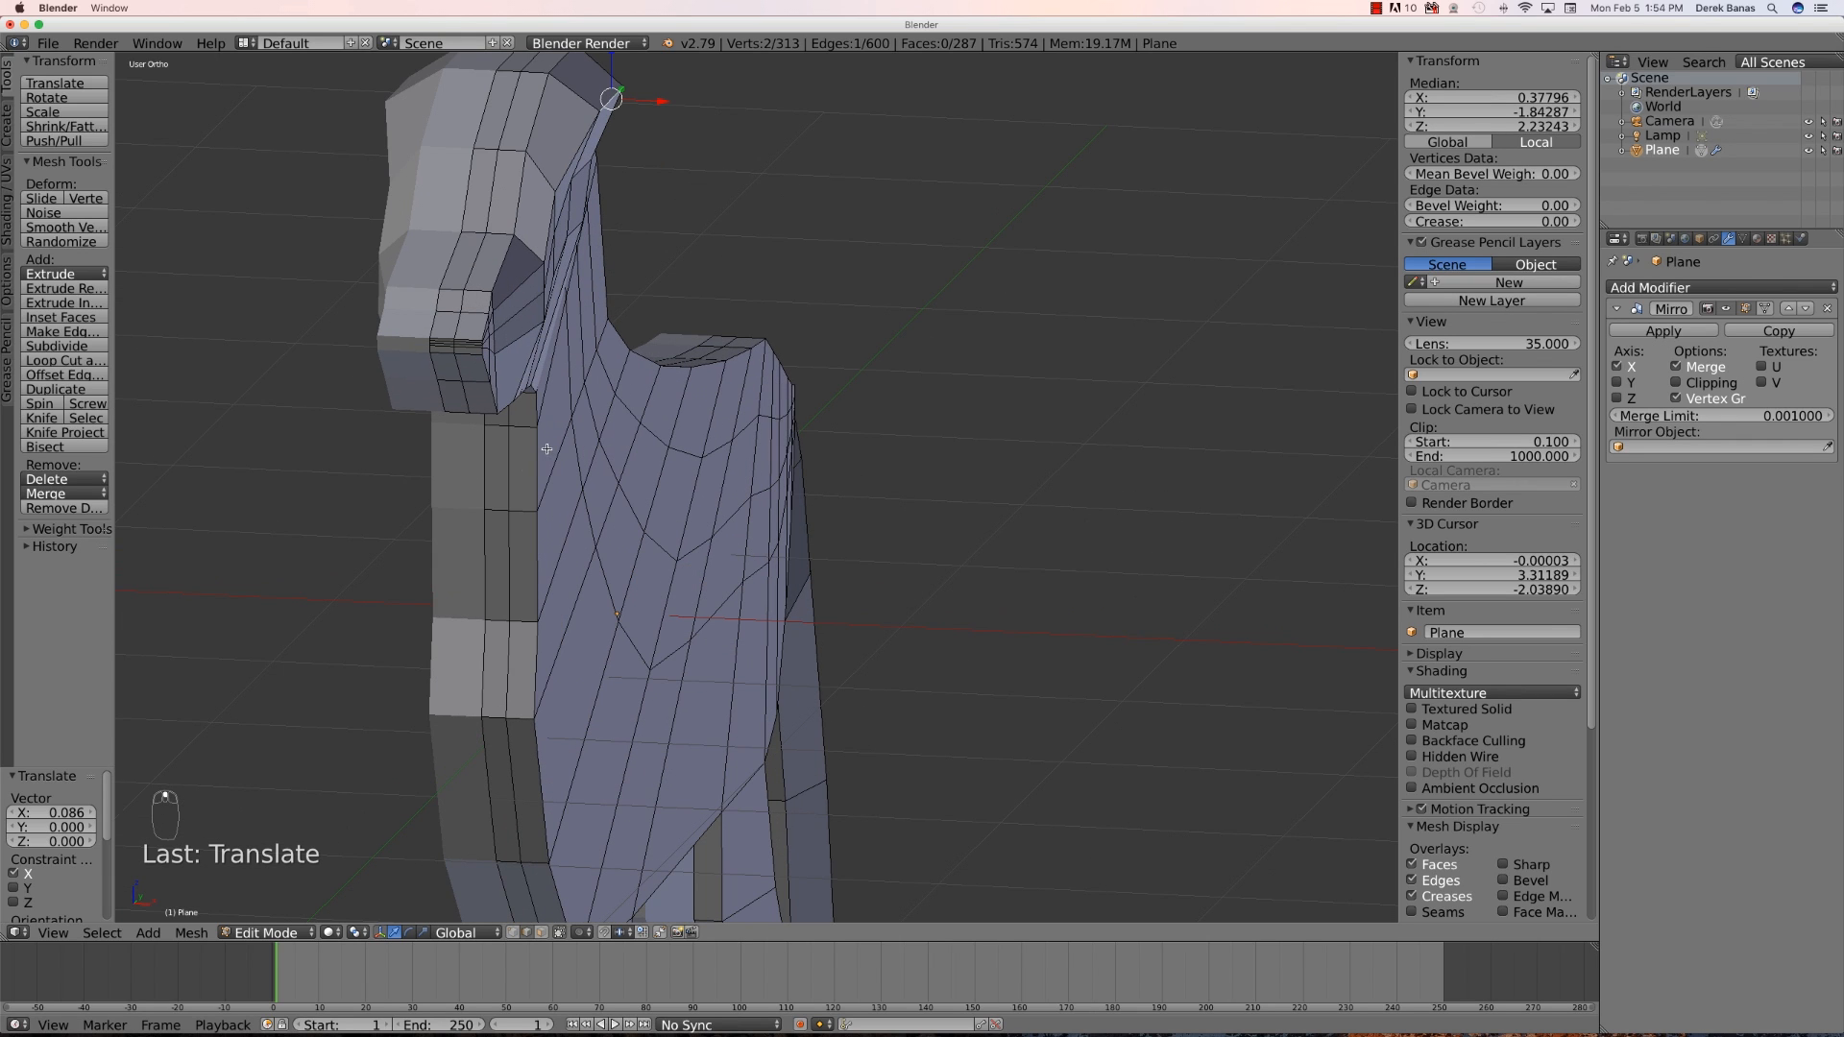
right_click(481, 350)
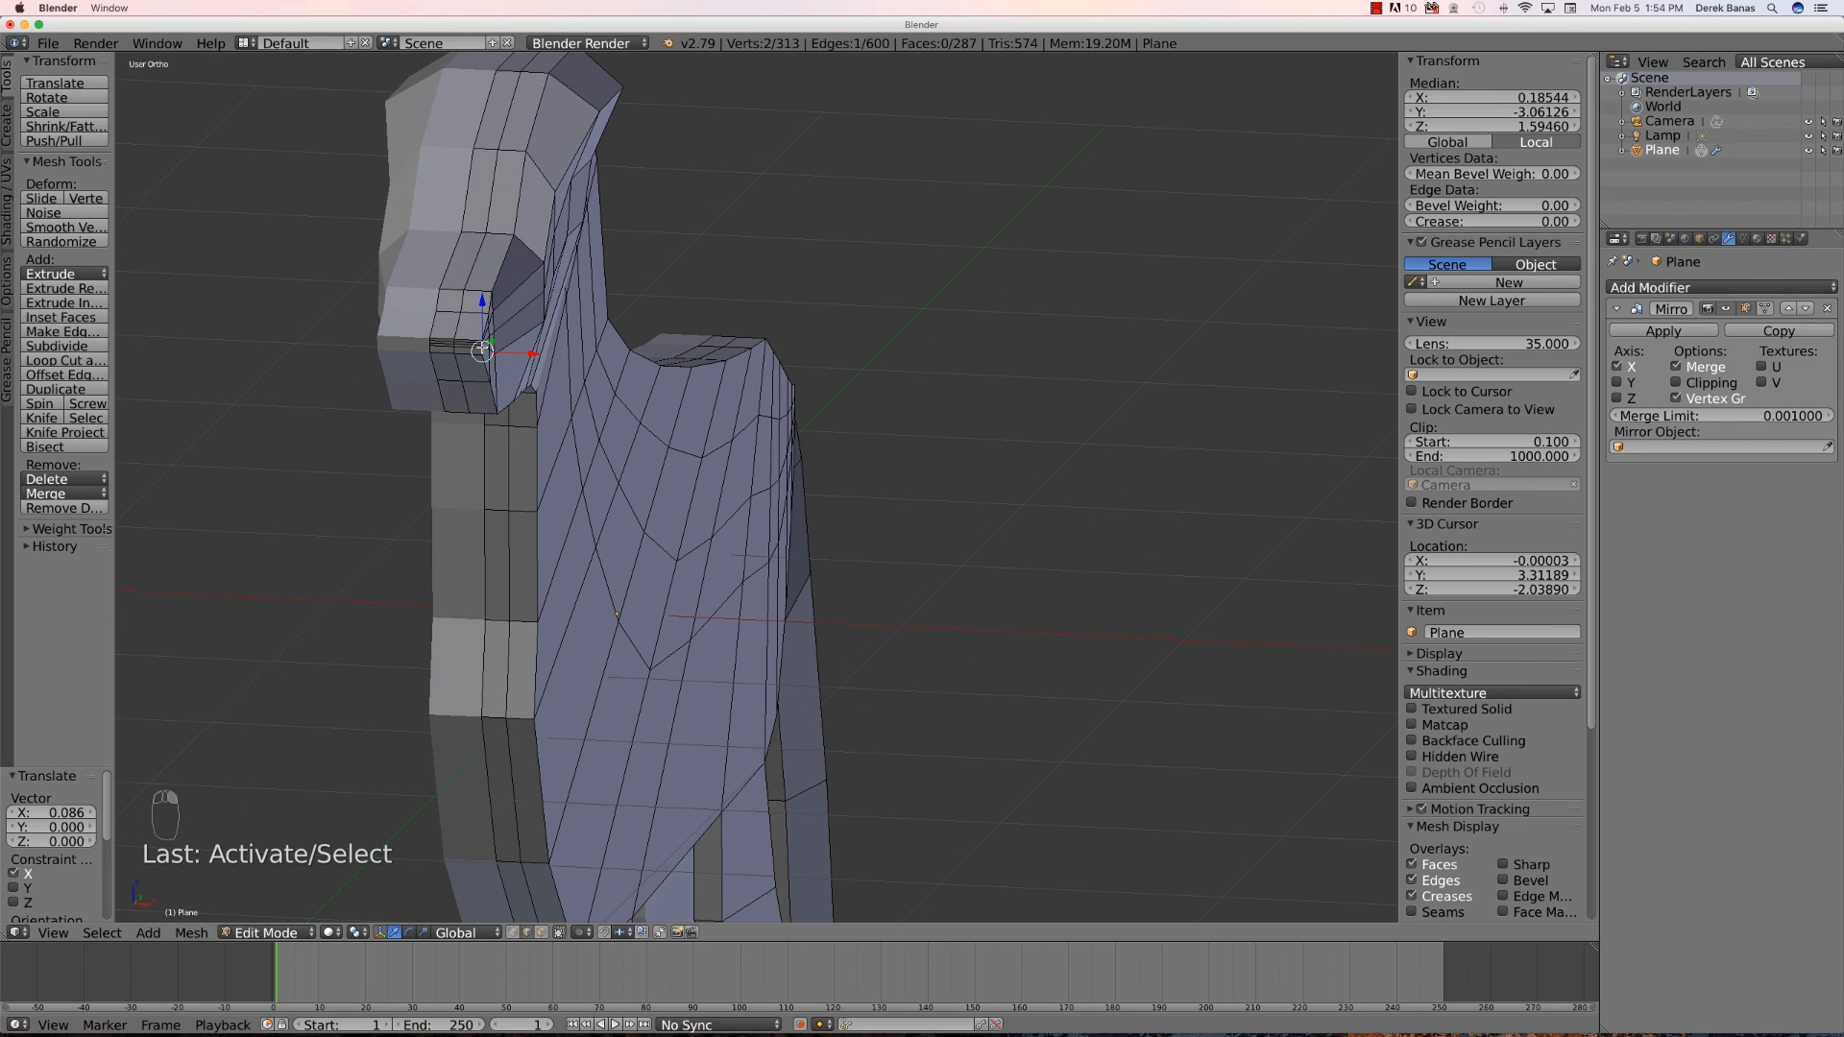
shift+right_click(487, 344)
shift+right_click(483, 342)
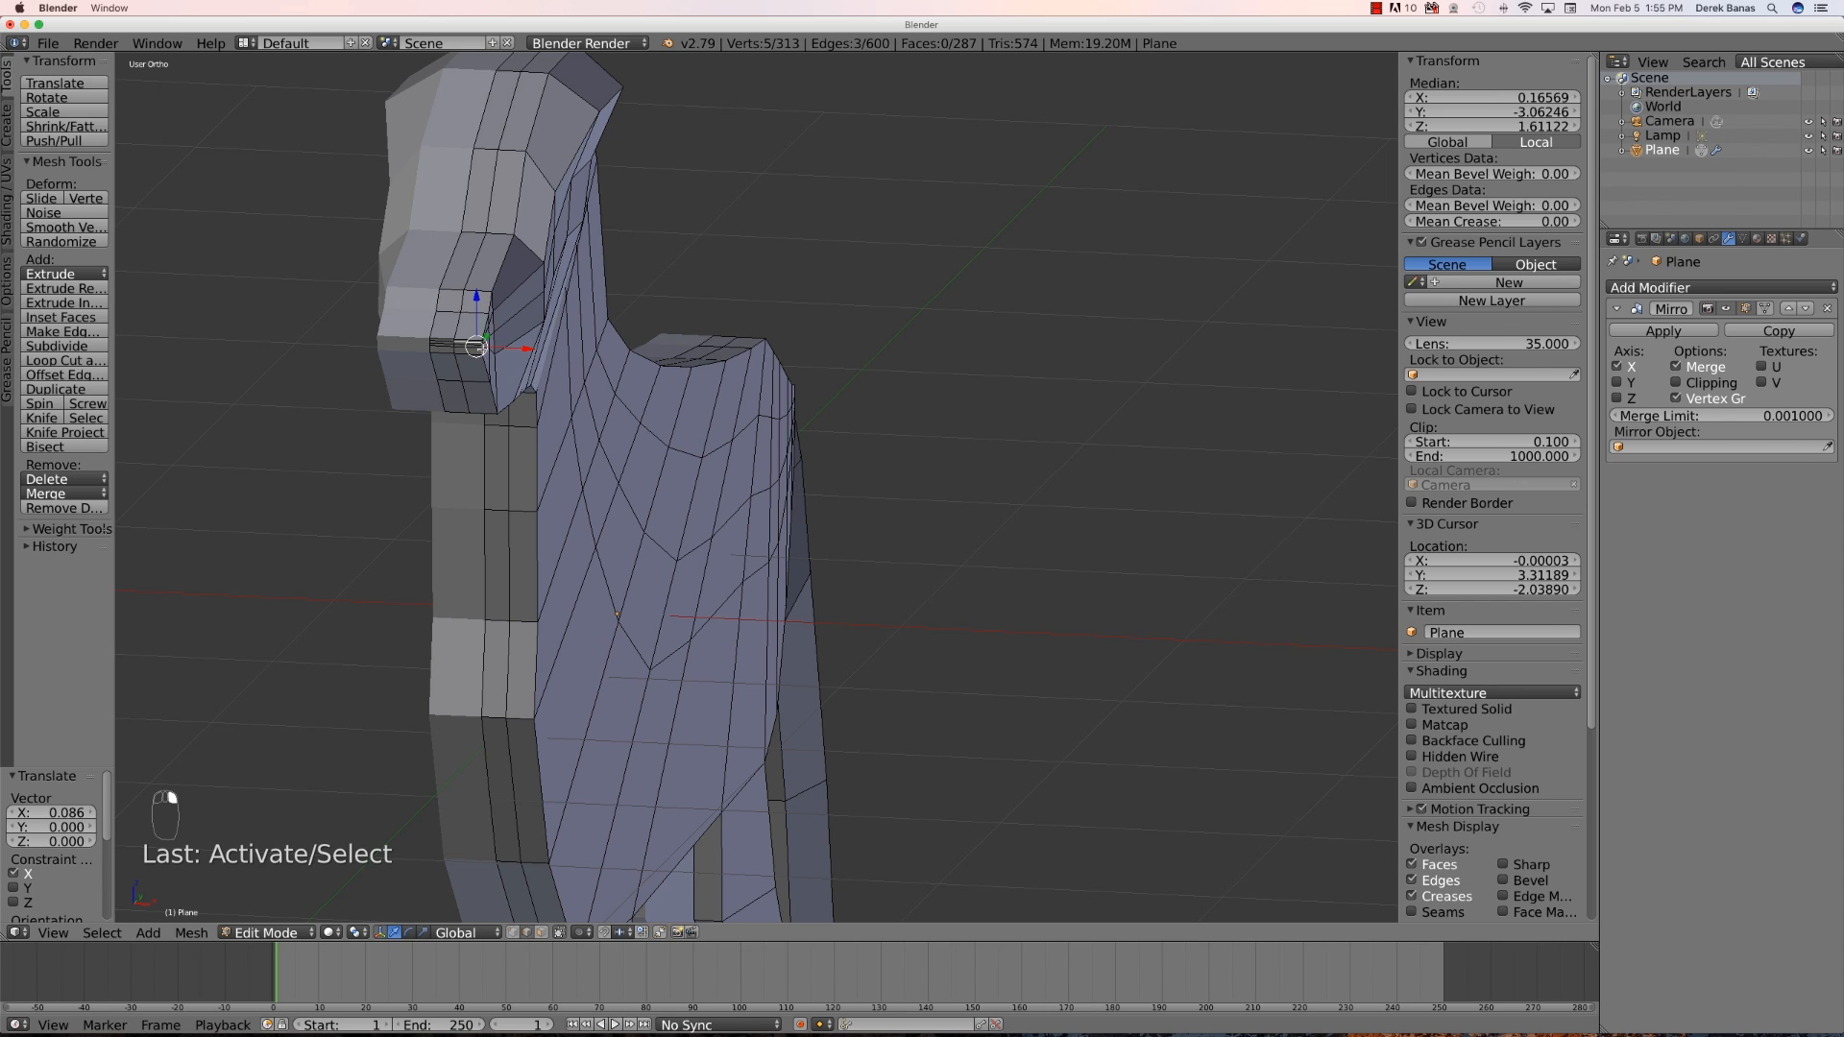
scroll(468, 385, up, 1)
scroll(467, 384, up, 1)
scroll(332, 352, up, 5)
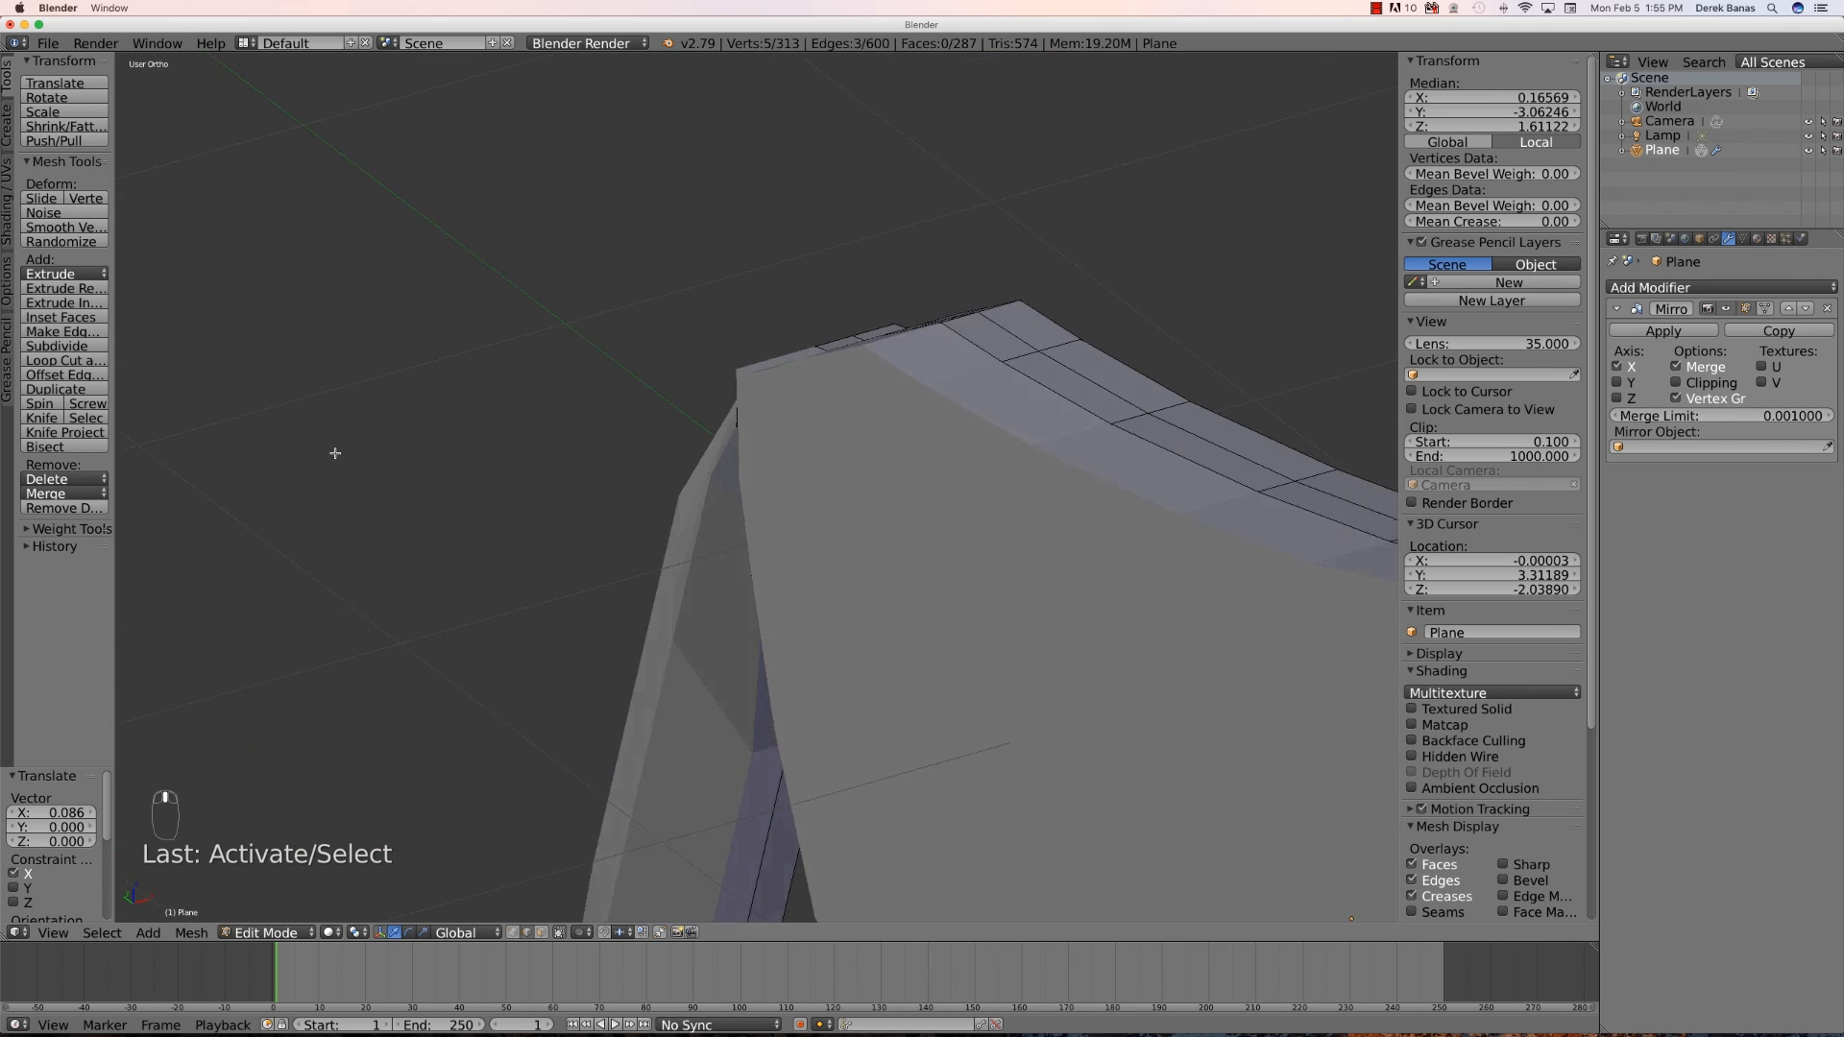
scroll(263, 416, down, 4)
scroll(370, 423, up, 2)
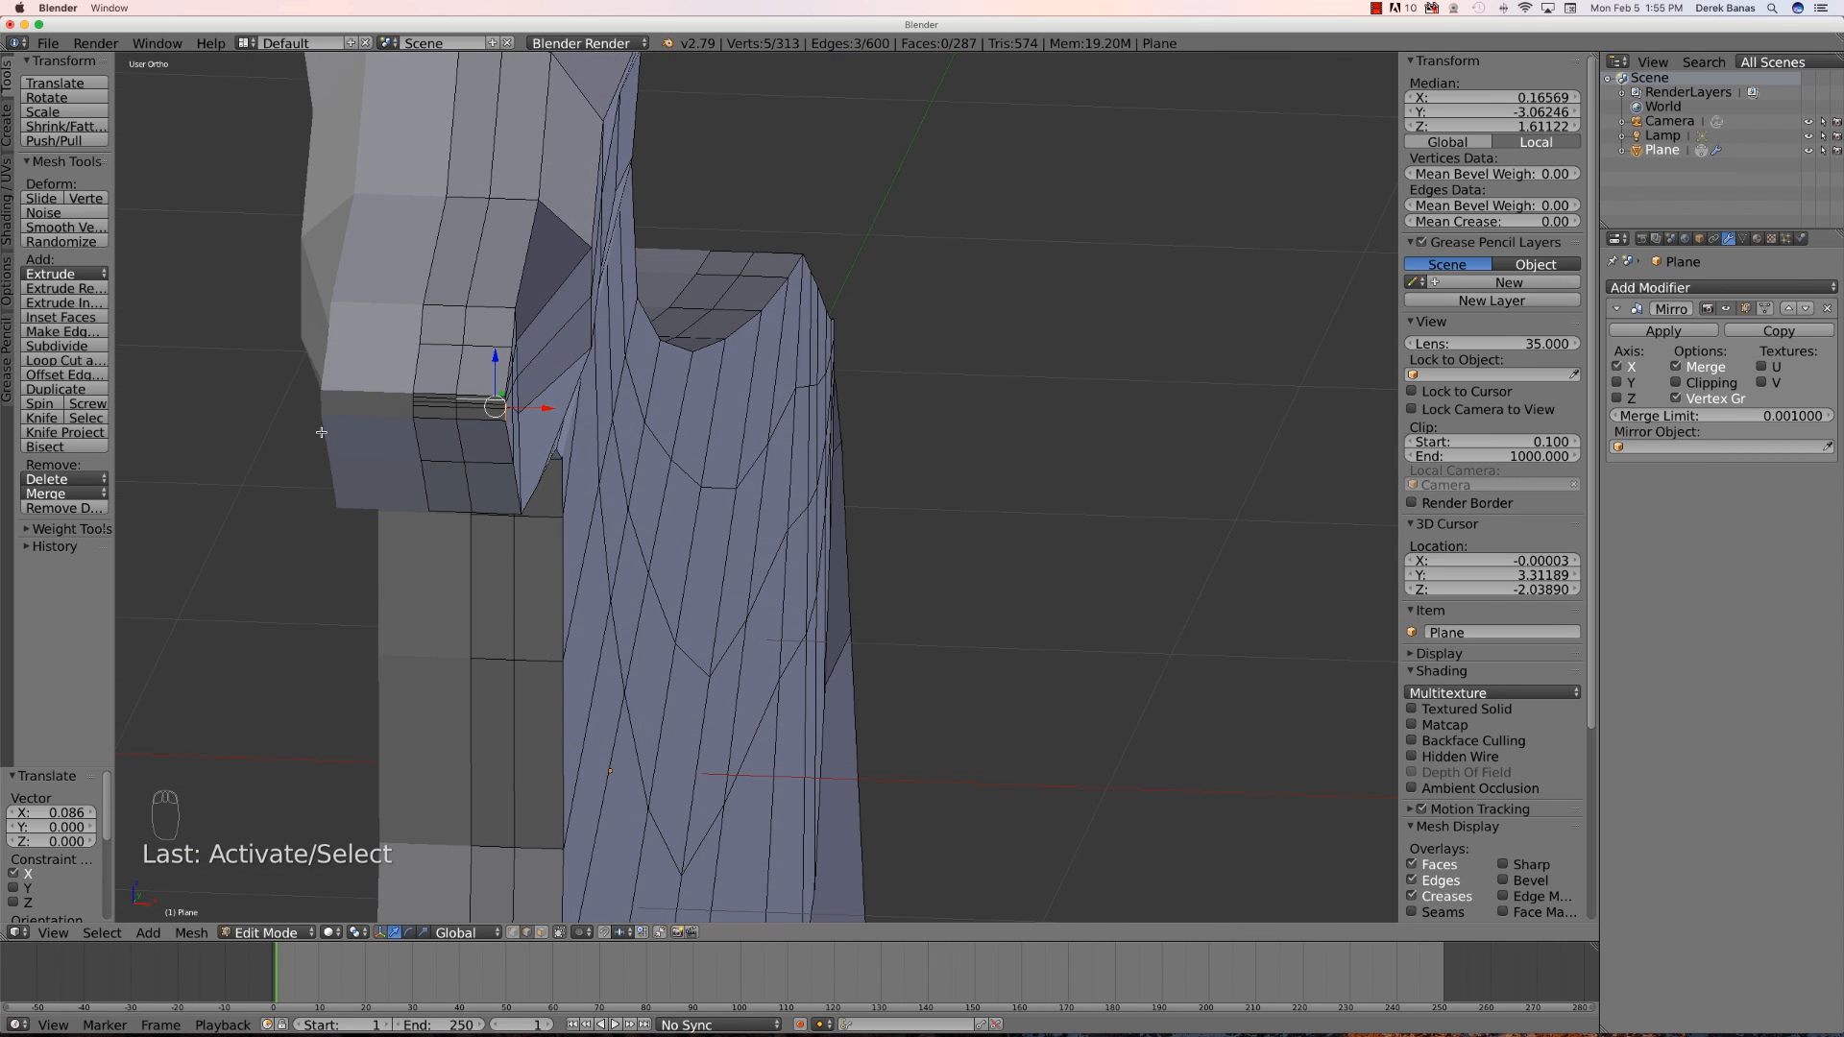
key(a)
right_click(505, 398)
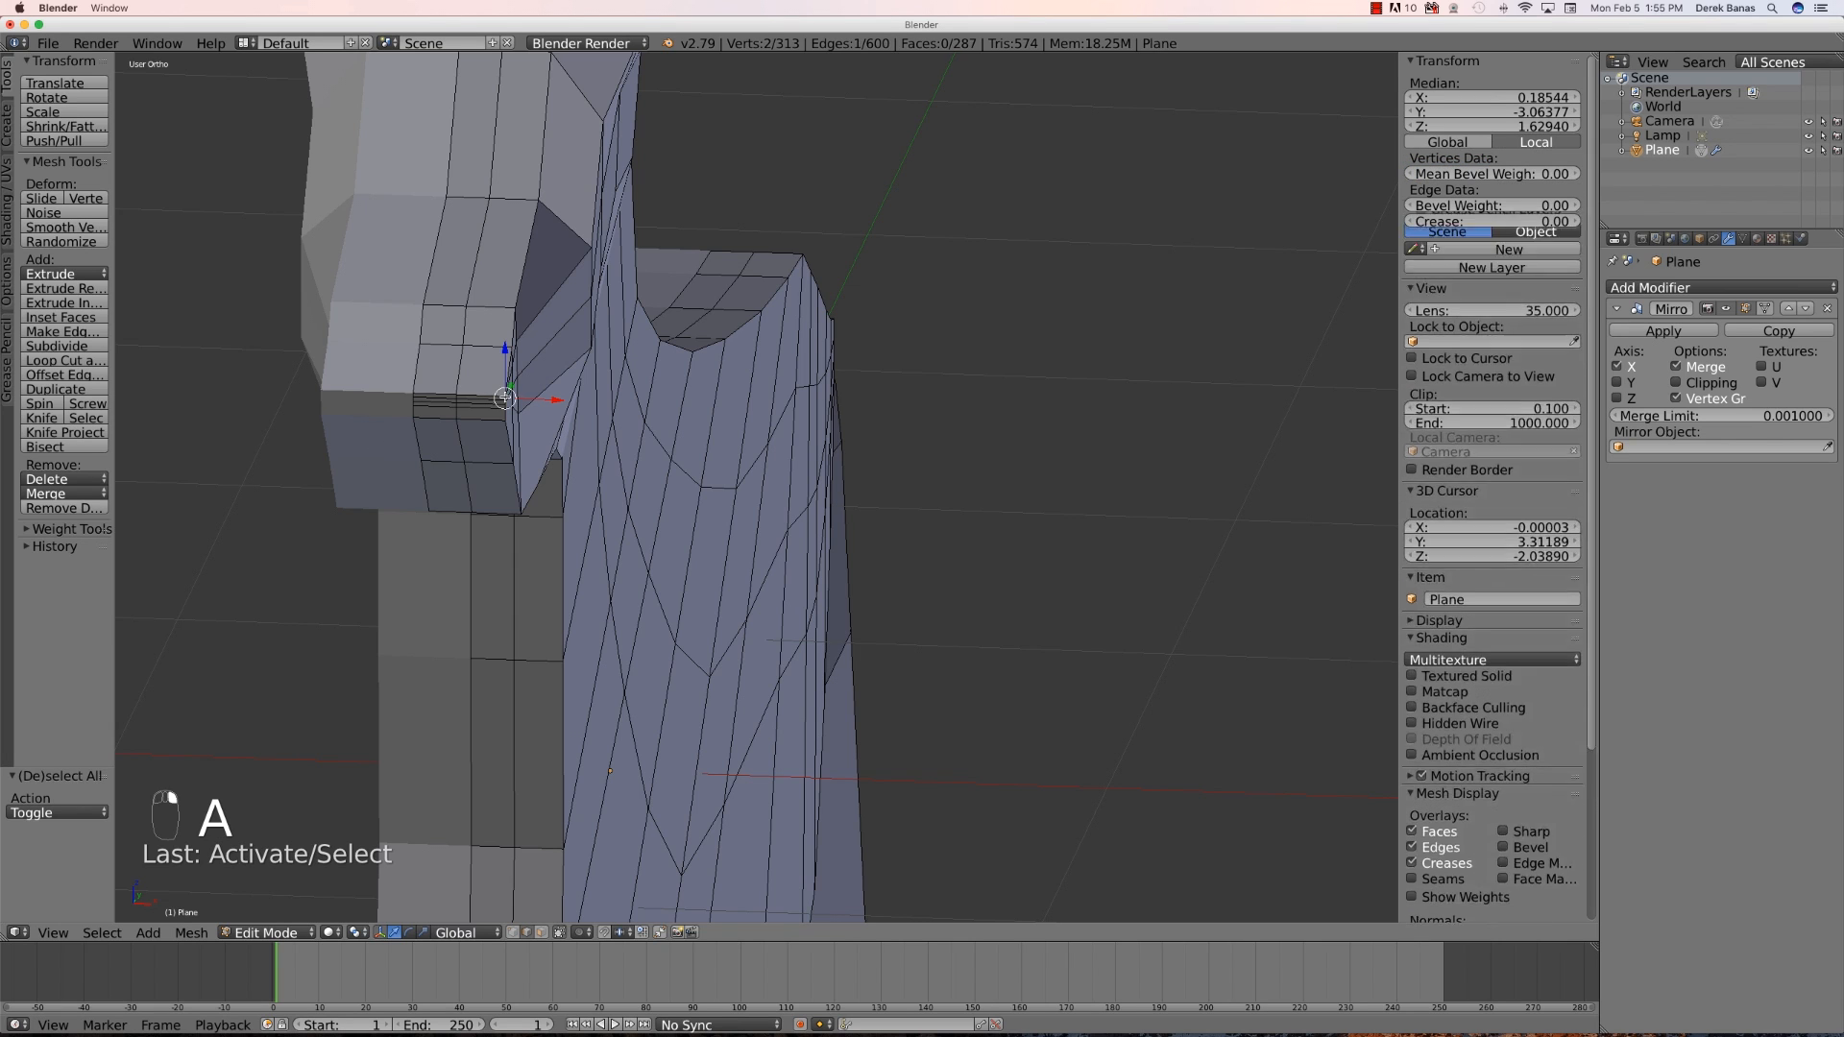
shift+right_click(513, 405)
right_click(504, 415)
scroll(490, 410, up, 4)
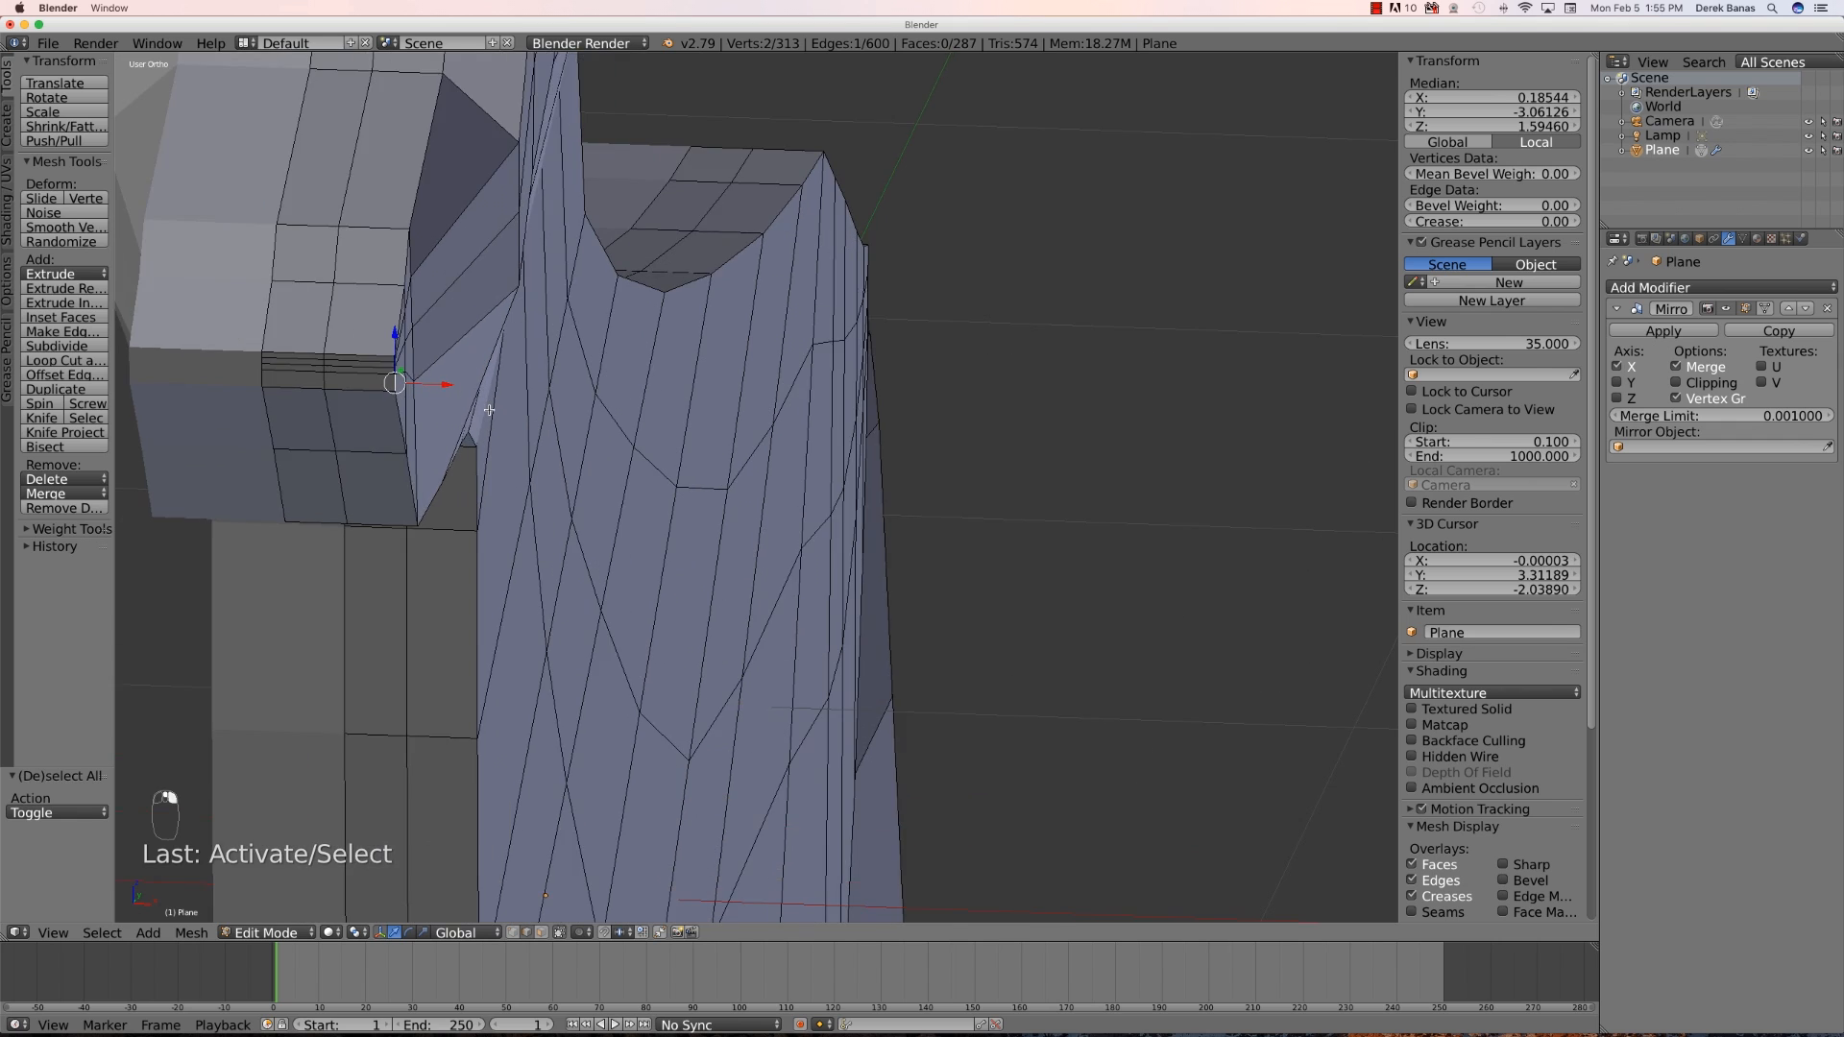
middle_drag(389, 428, 400, 431)
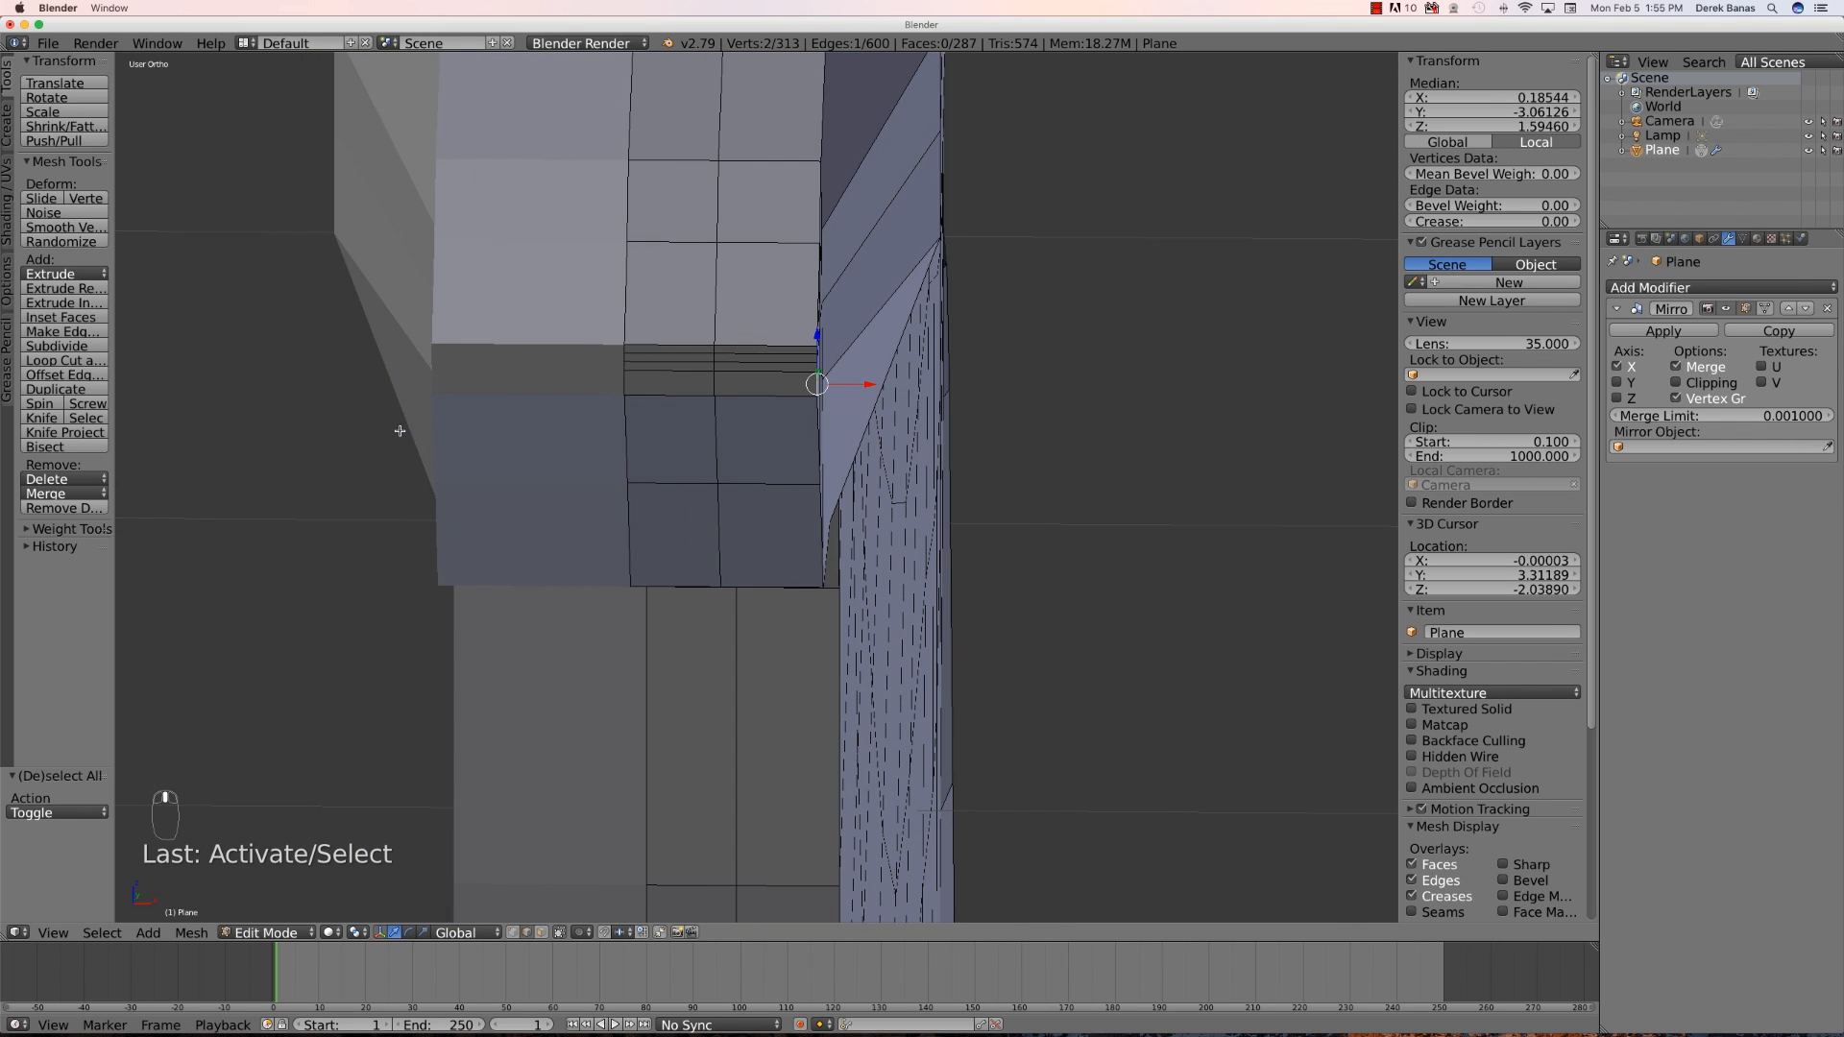
shift+right_click(817, 354)
shift+right_click(817, 361)
shift+right_click(816, 367)
drag(867, 369, 855, 369)
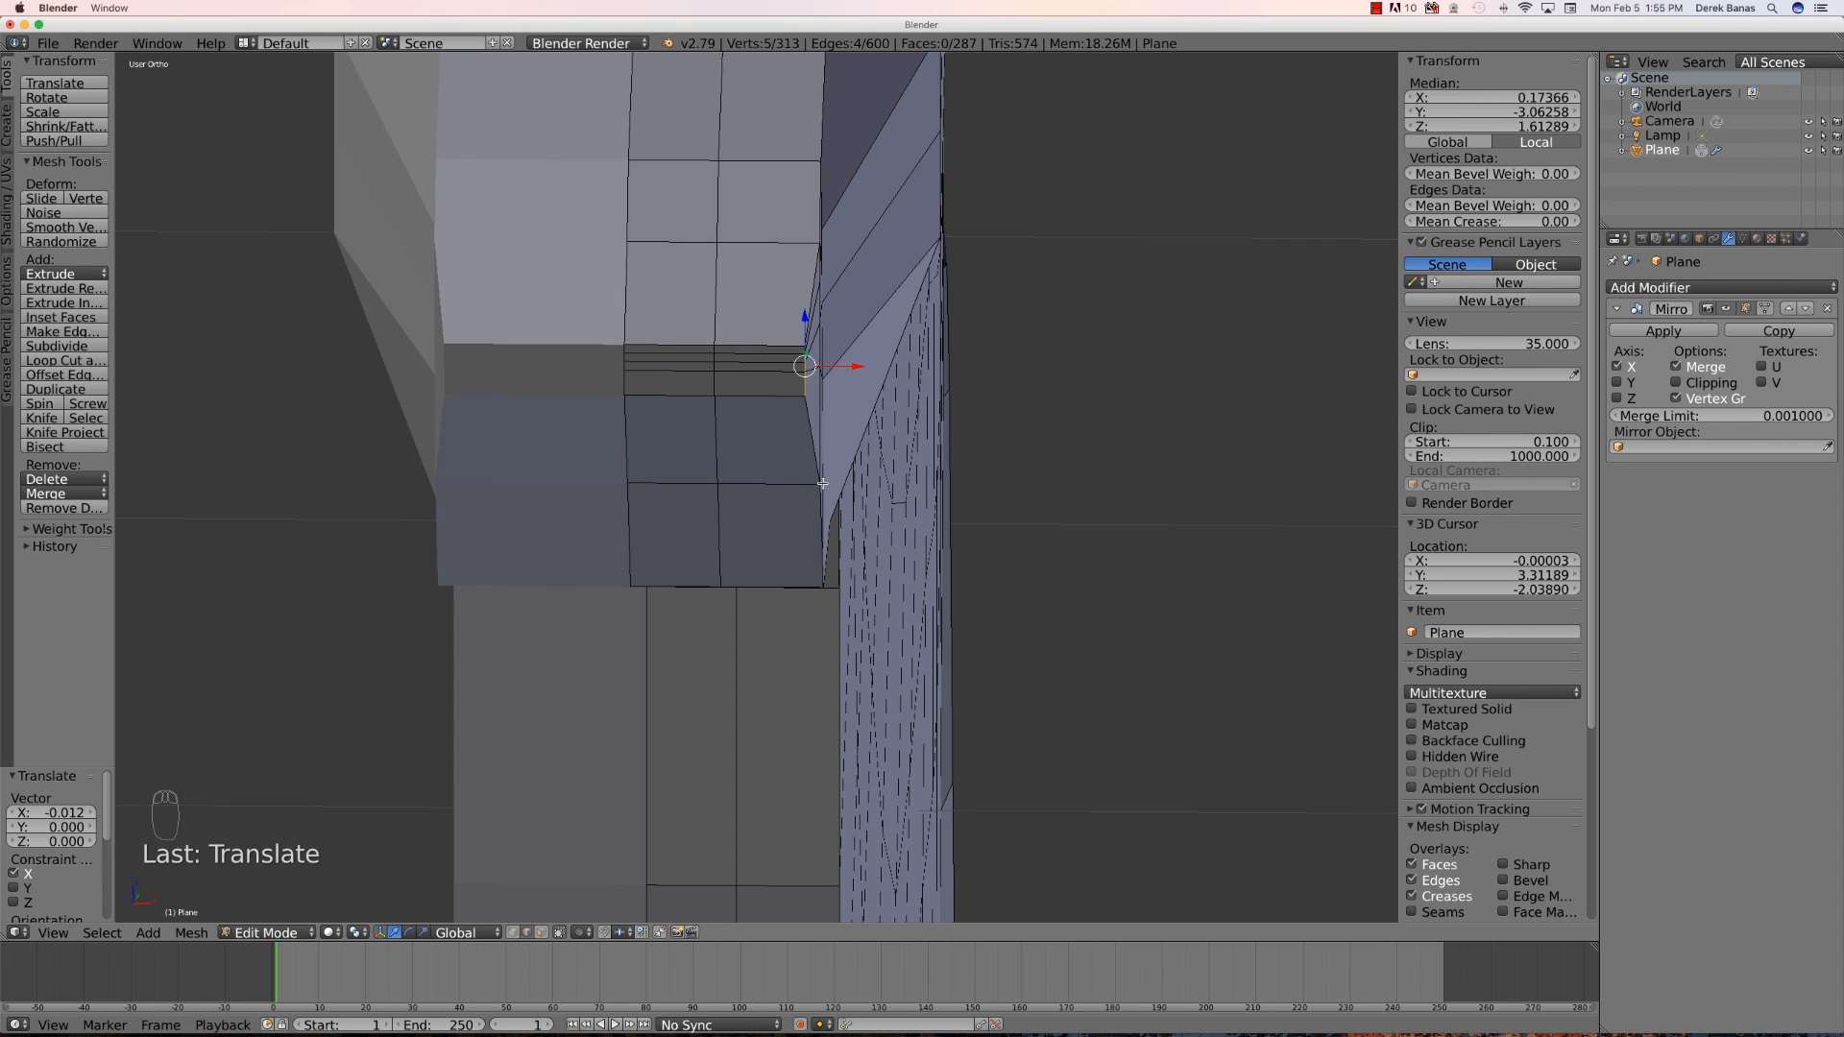
- Move the selected lower jaw vertex inward along X about 0.017
middle_drag(818, 500, 432, 601)
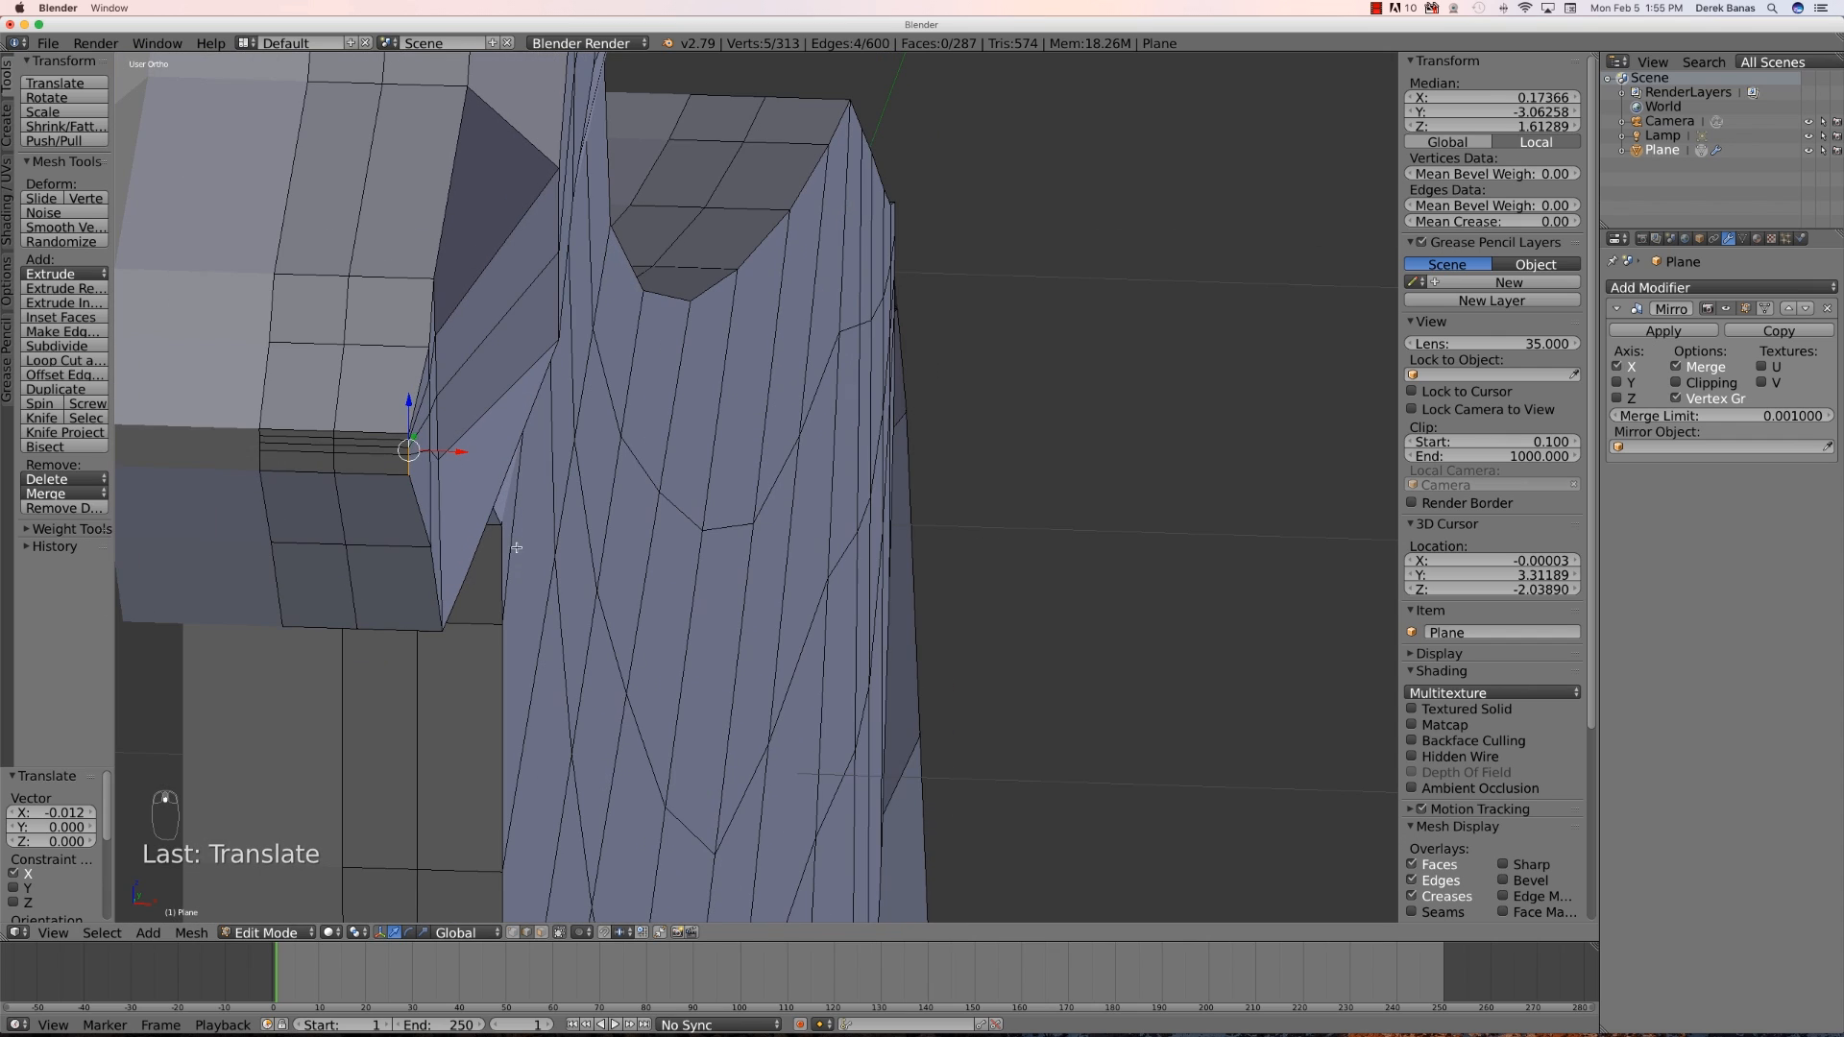
right_click(415, 527)
drag(471, 513, 416, 635)
- Switch to vertex selection, select the lower jaw corner vertex and move it inward along X about 0.05
right_click(435, 611)
right_click(423, 632)
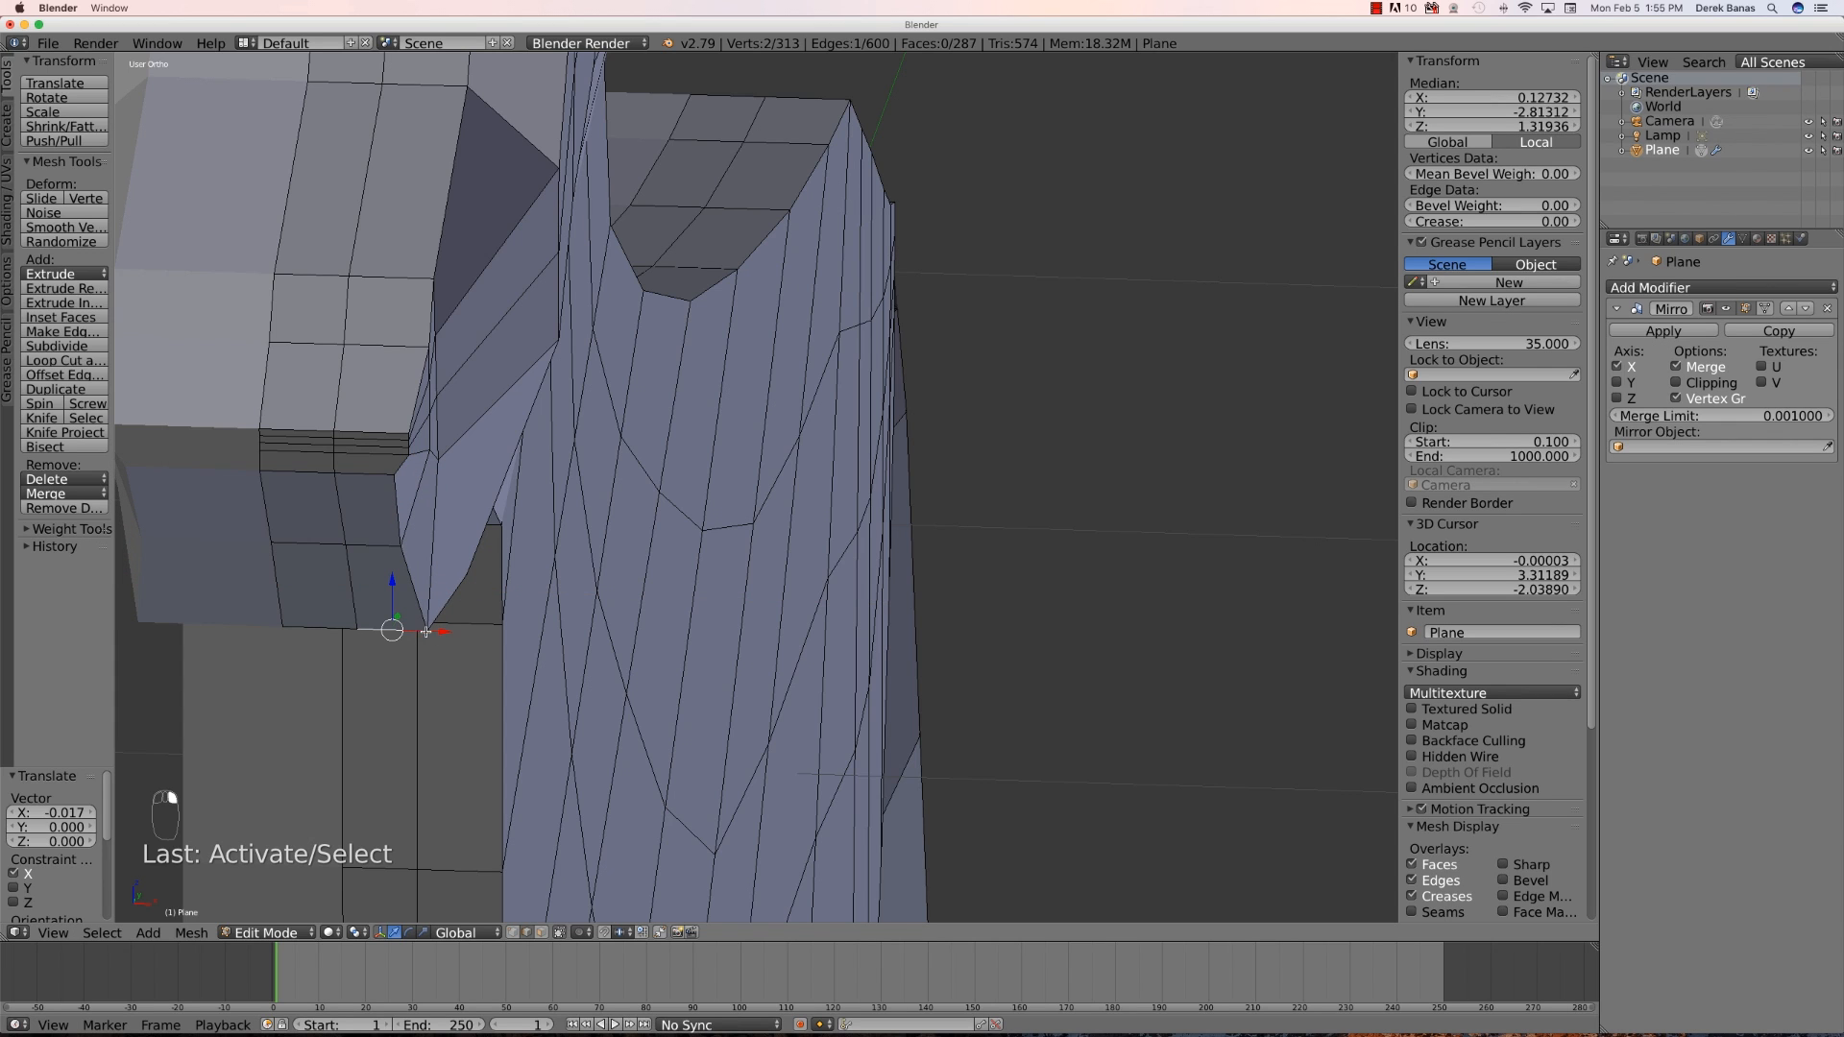
click(512, 934)
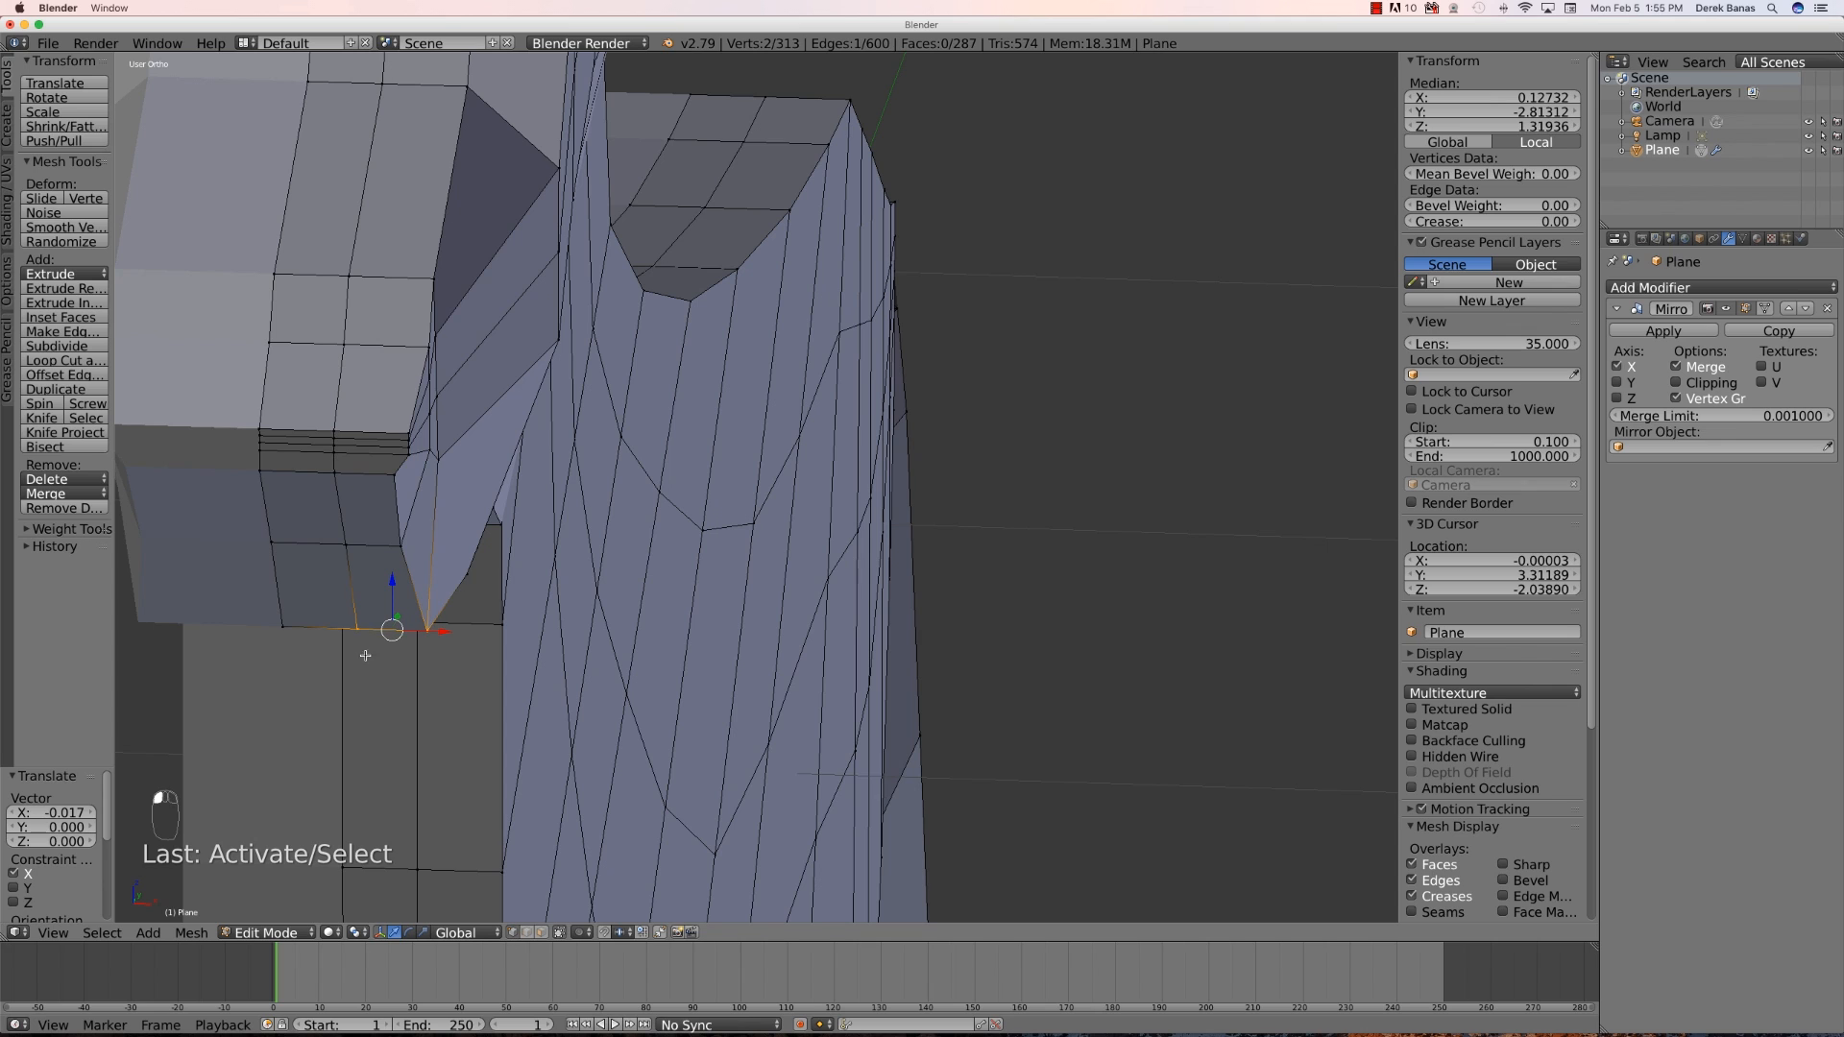
key(a)
right_click(427, 630)
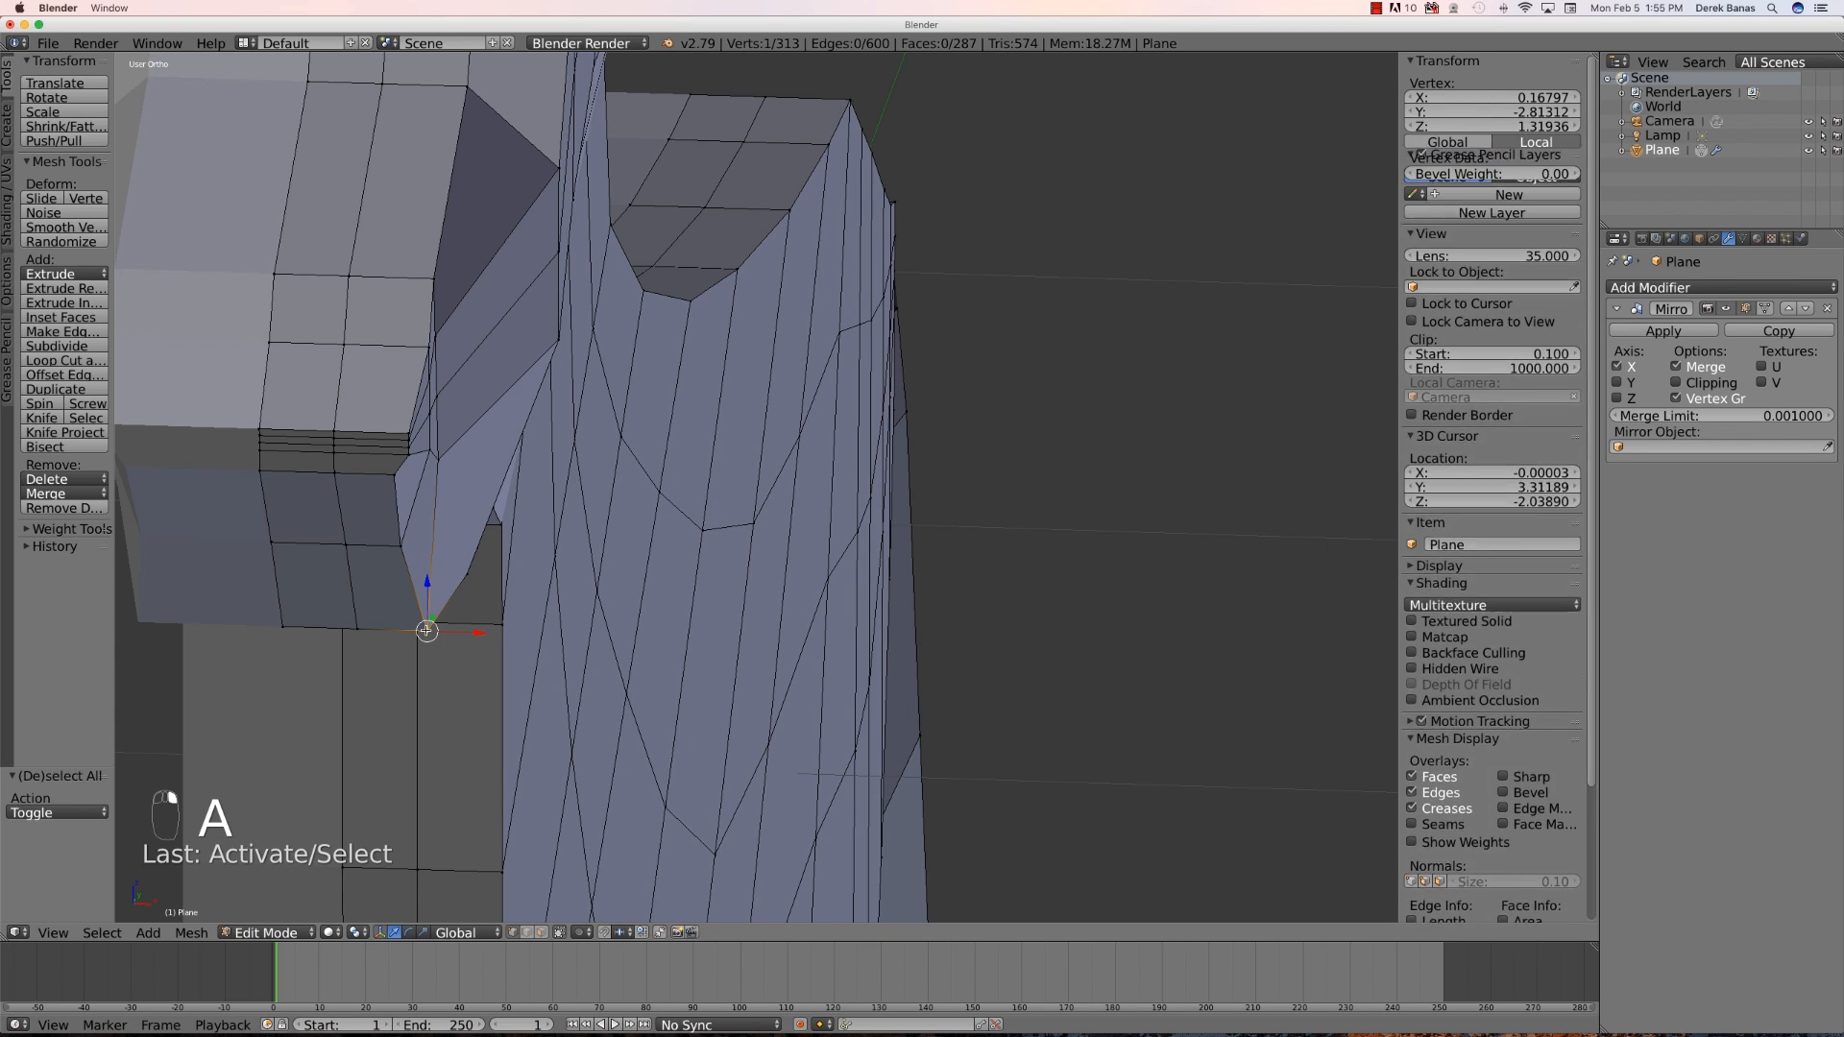
key(g)
key(x)
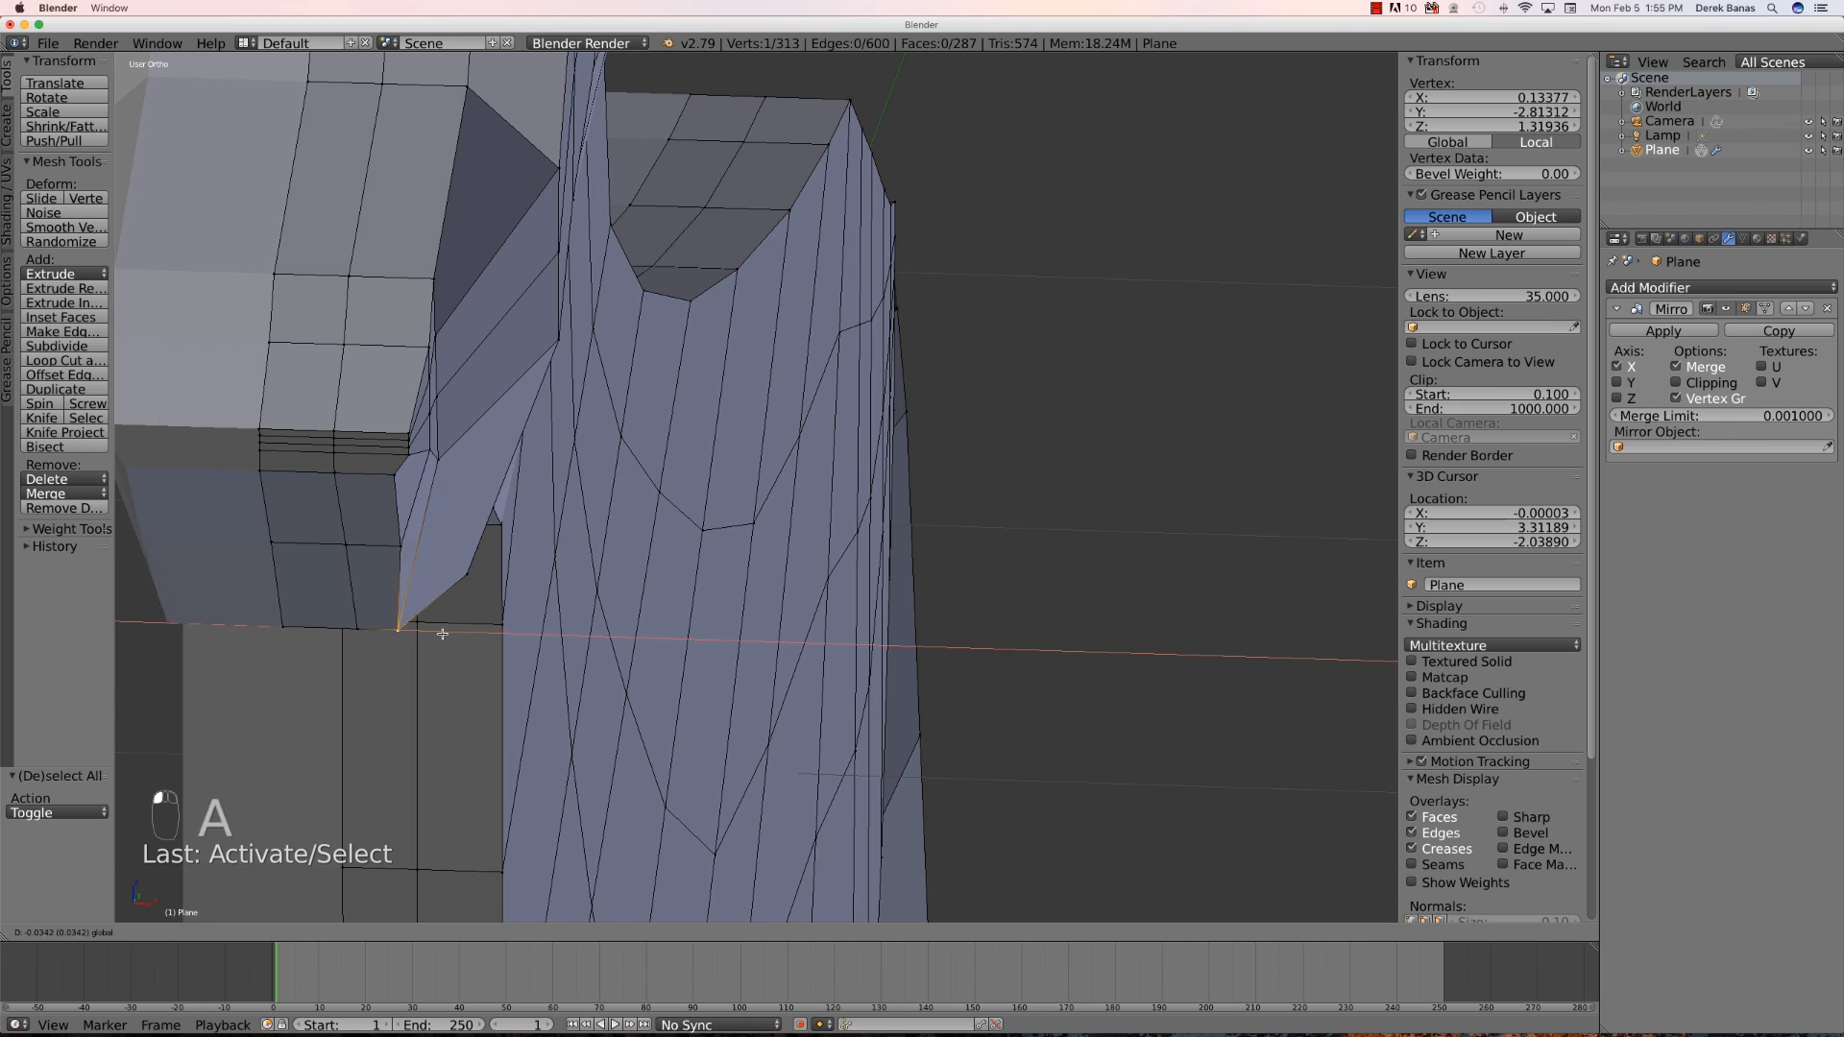
click(432, 634)
- Switch to face selection, select the top rear face of the head, extrude it slightly and scale it down
scroll(407, 546, down, 5)
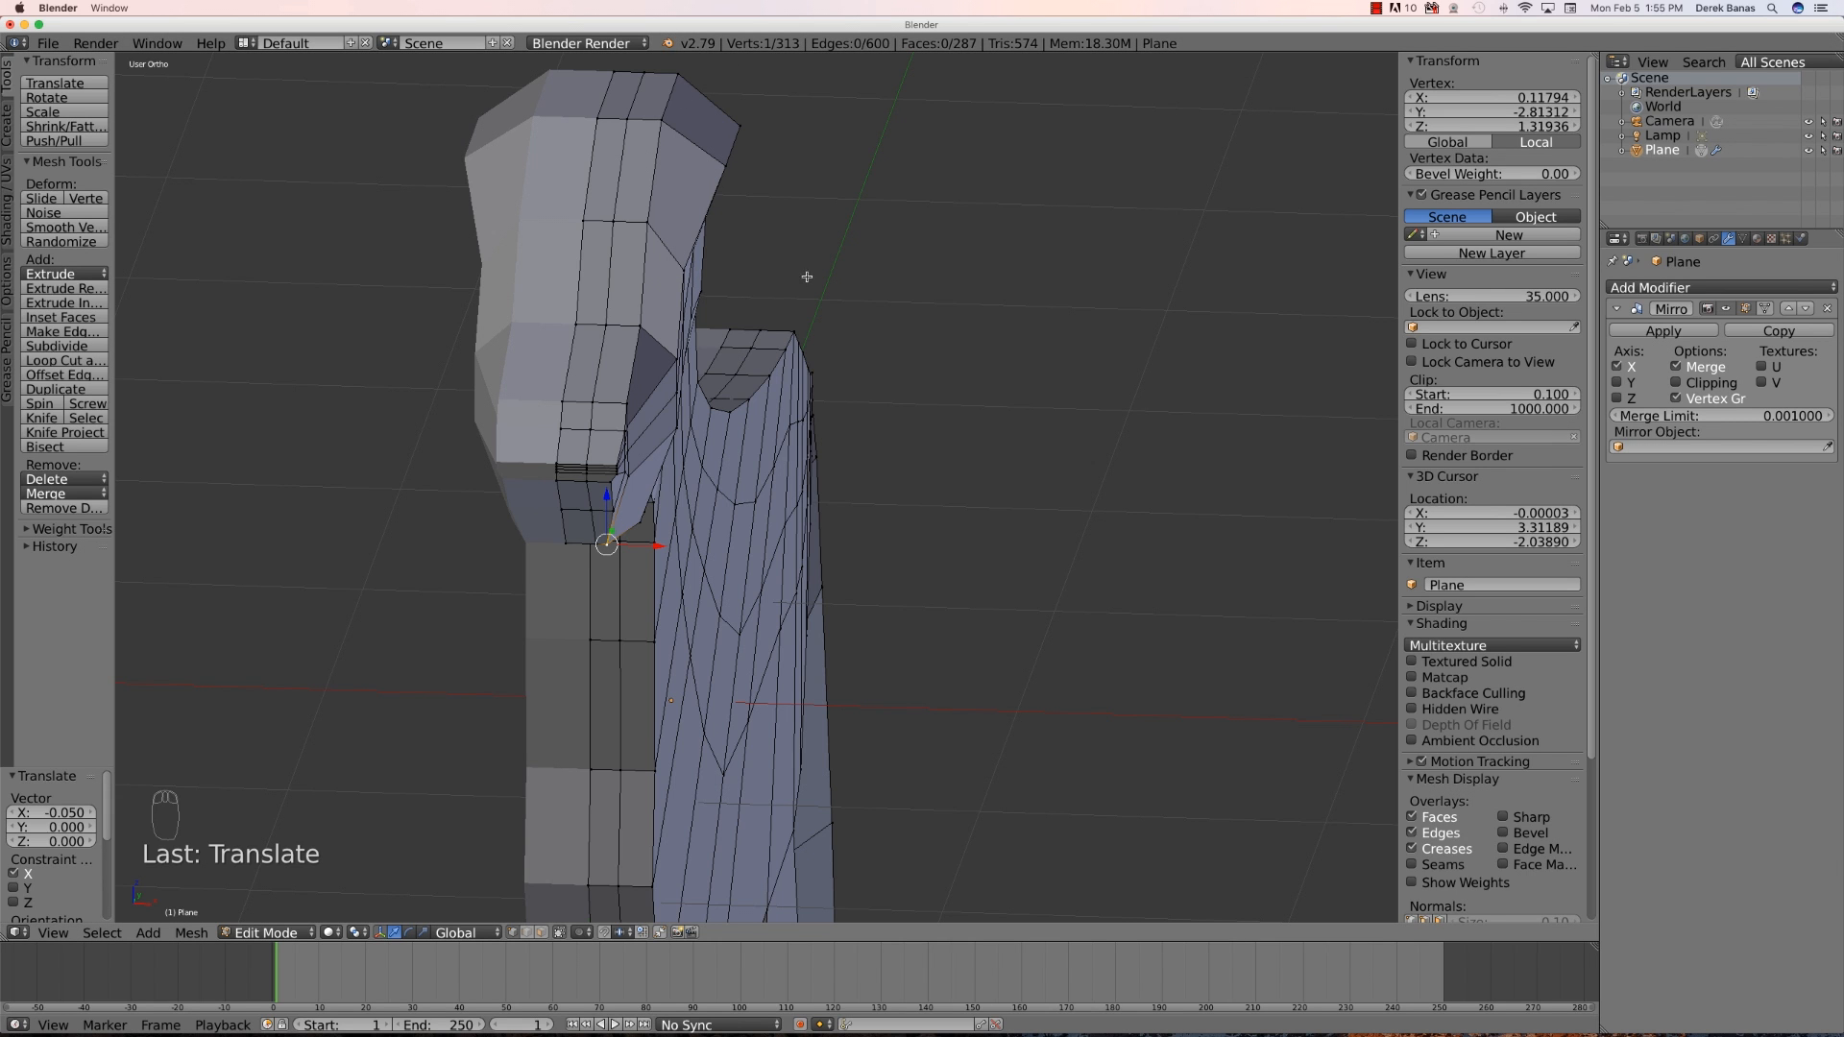
mouse_move(929, 477)
middle_down()
mouse_move(820, 466)
mouse_move(976, 469)
mouse_move(893, 487)
mouse_move(931, 486)
middle_up()
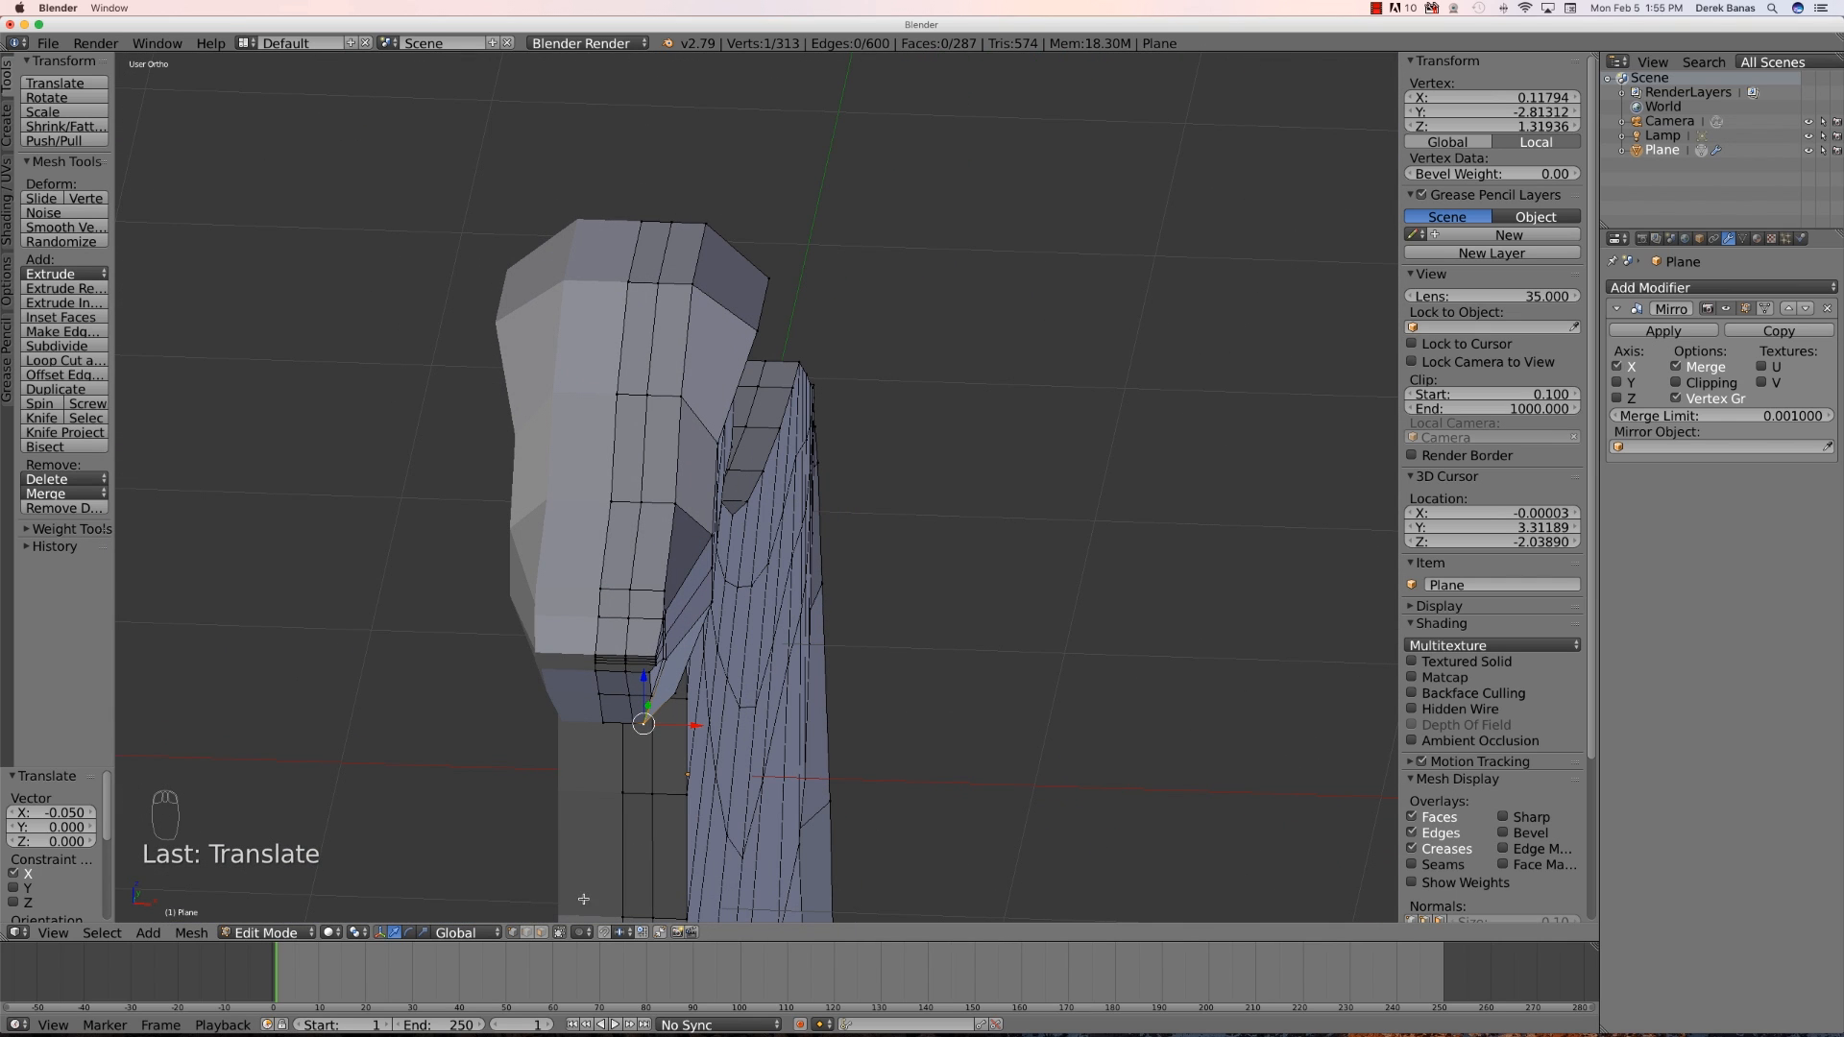
click(542, 932)
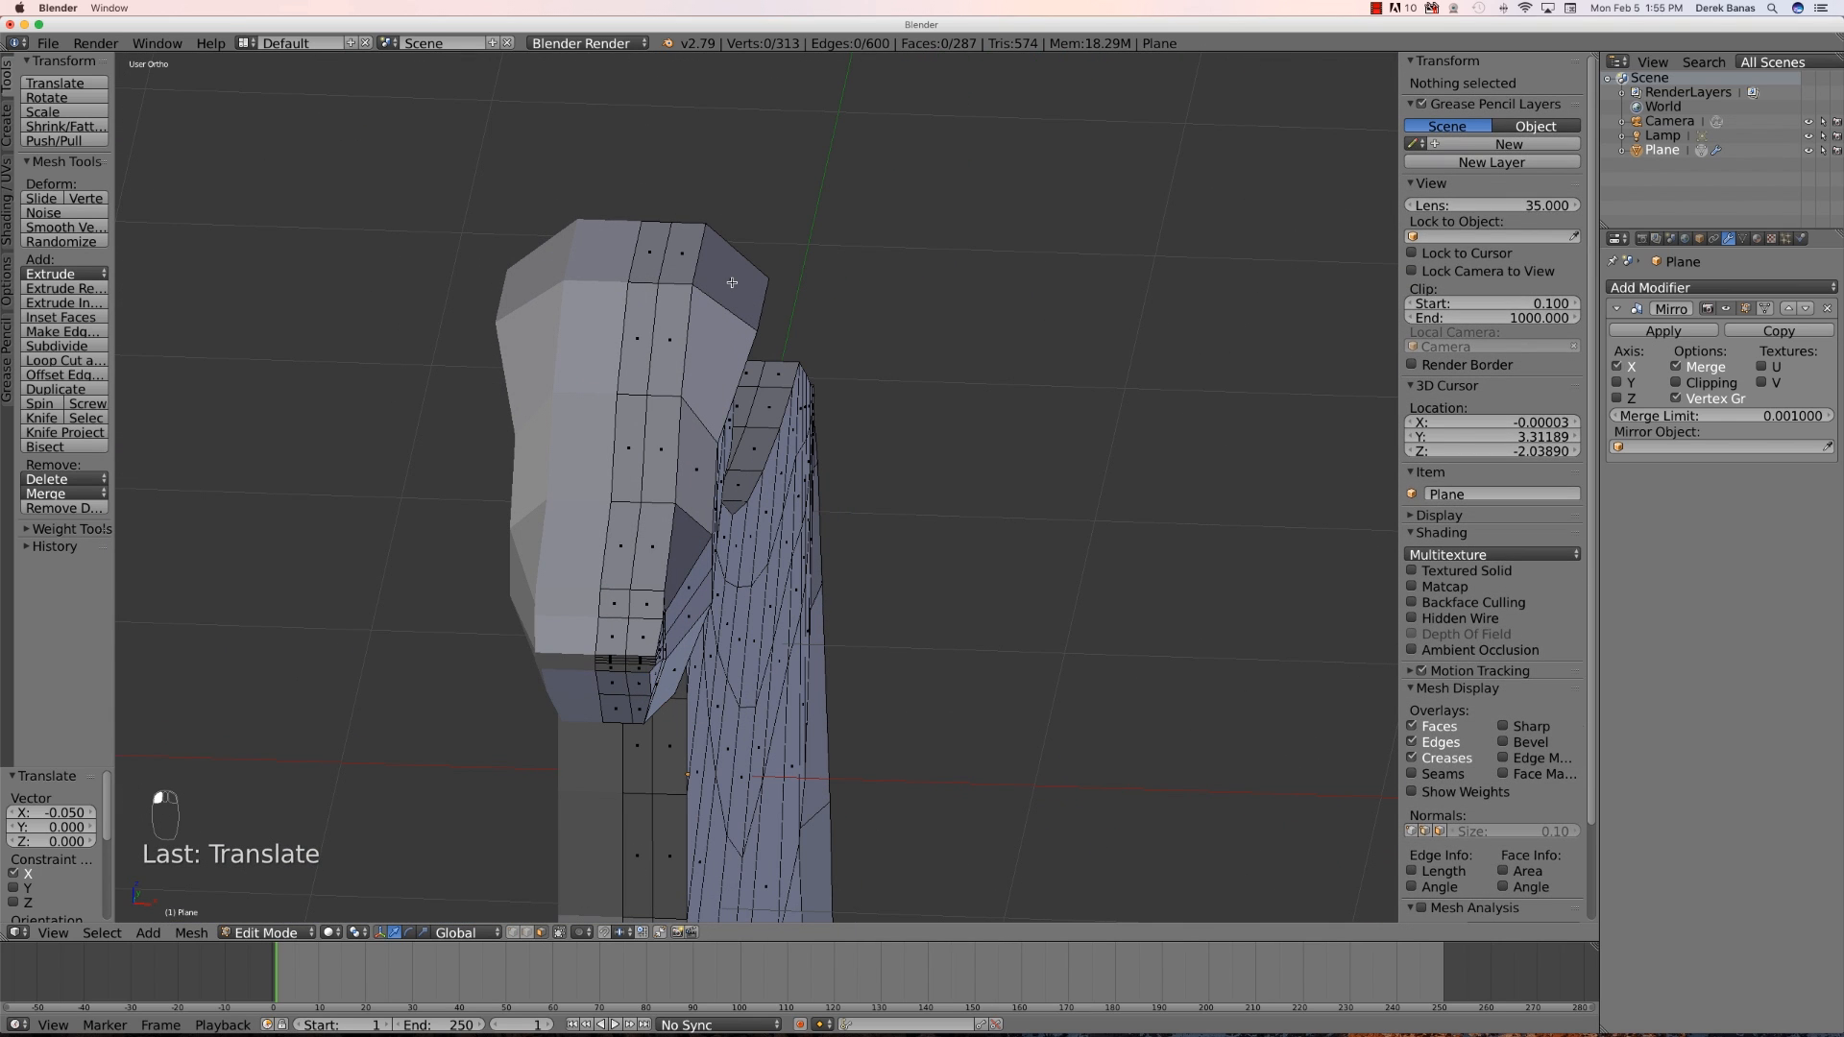
right_click(732, 283)
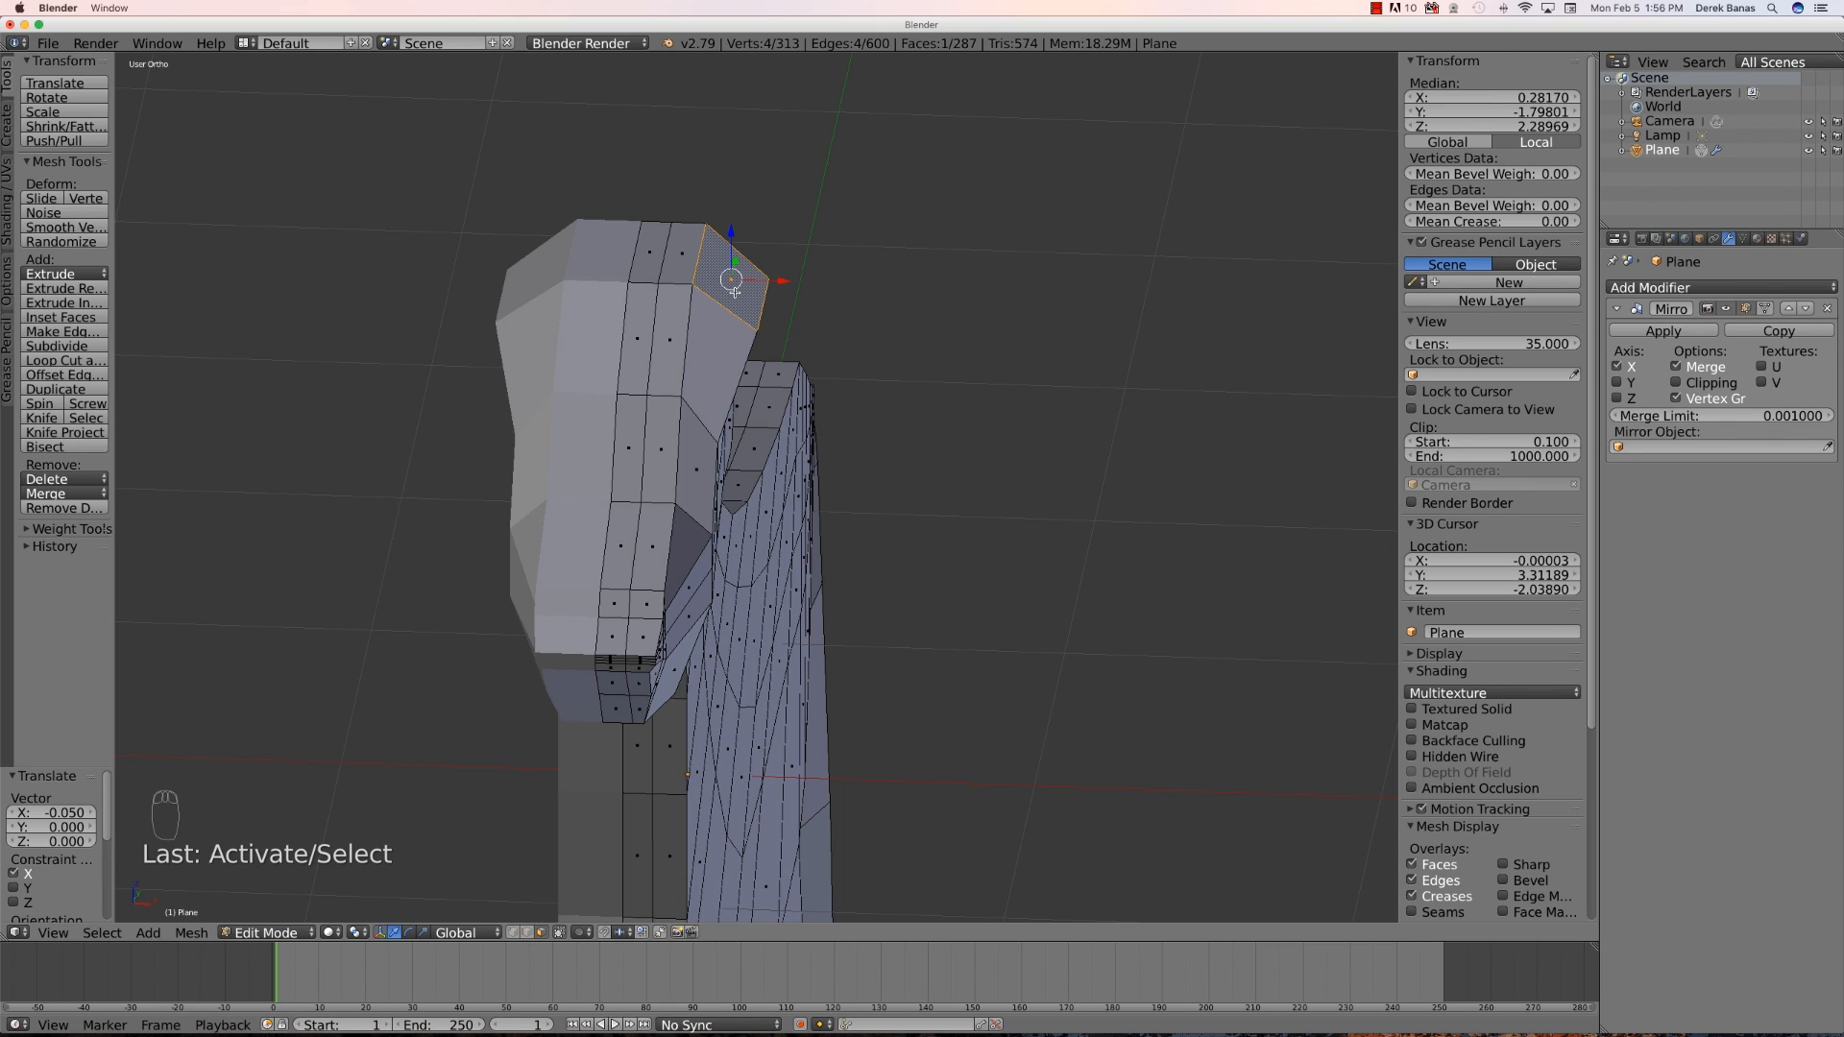
key(e)
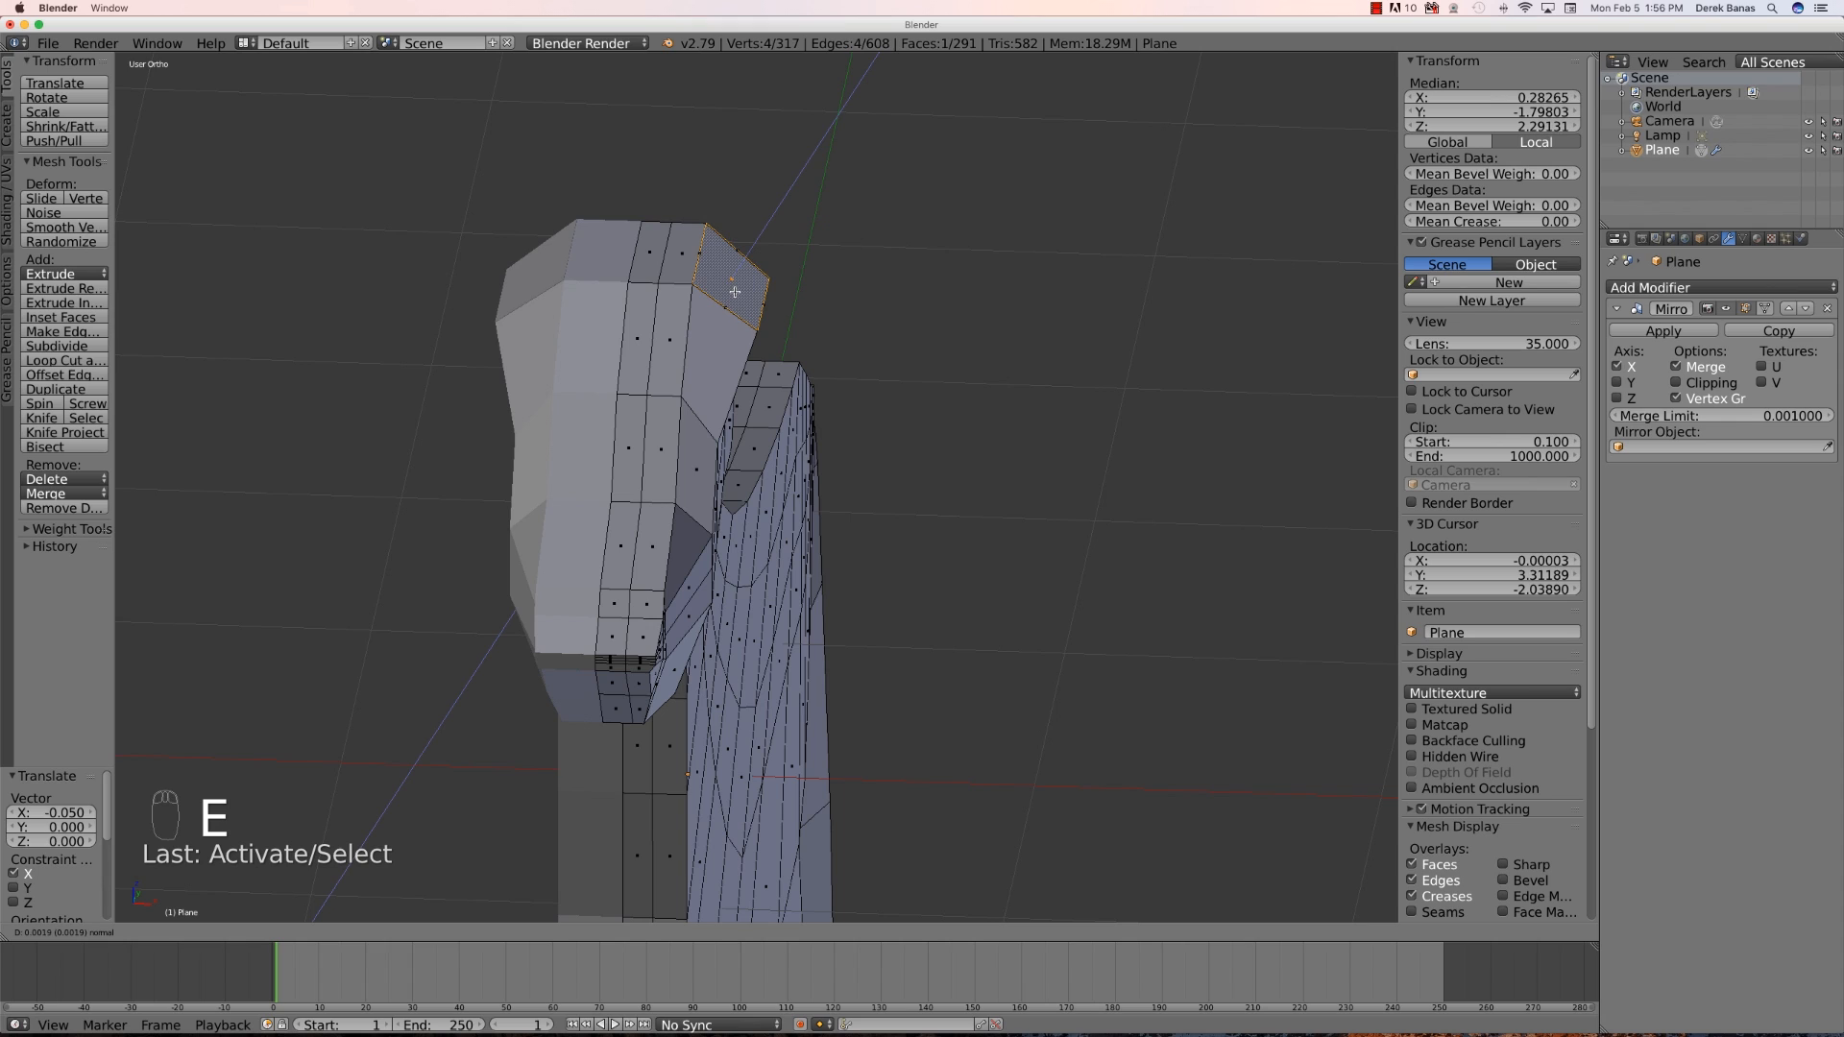
click(735, 290)
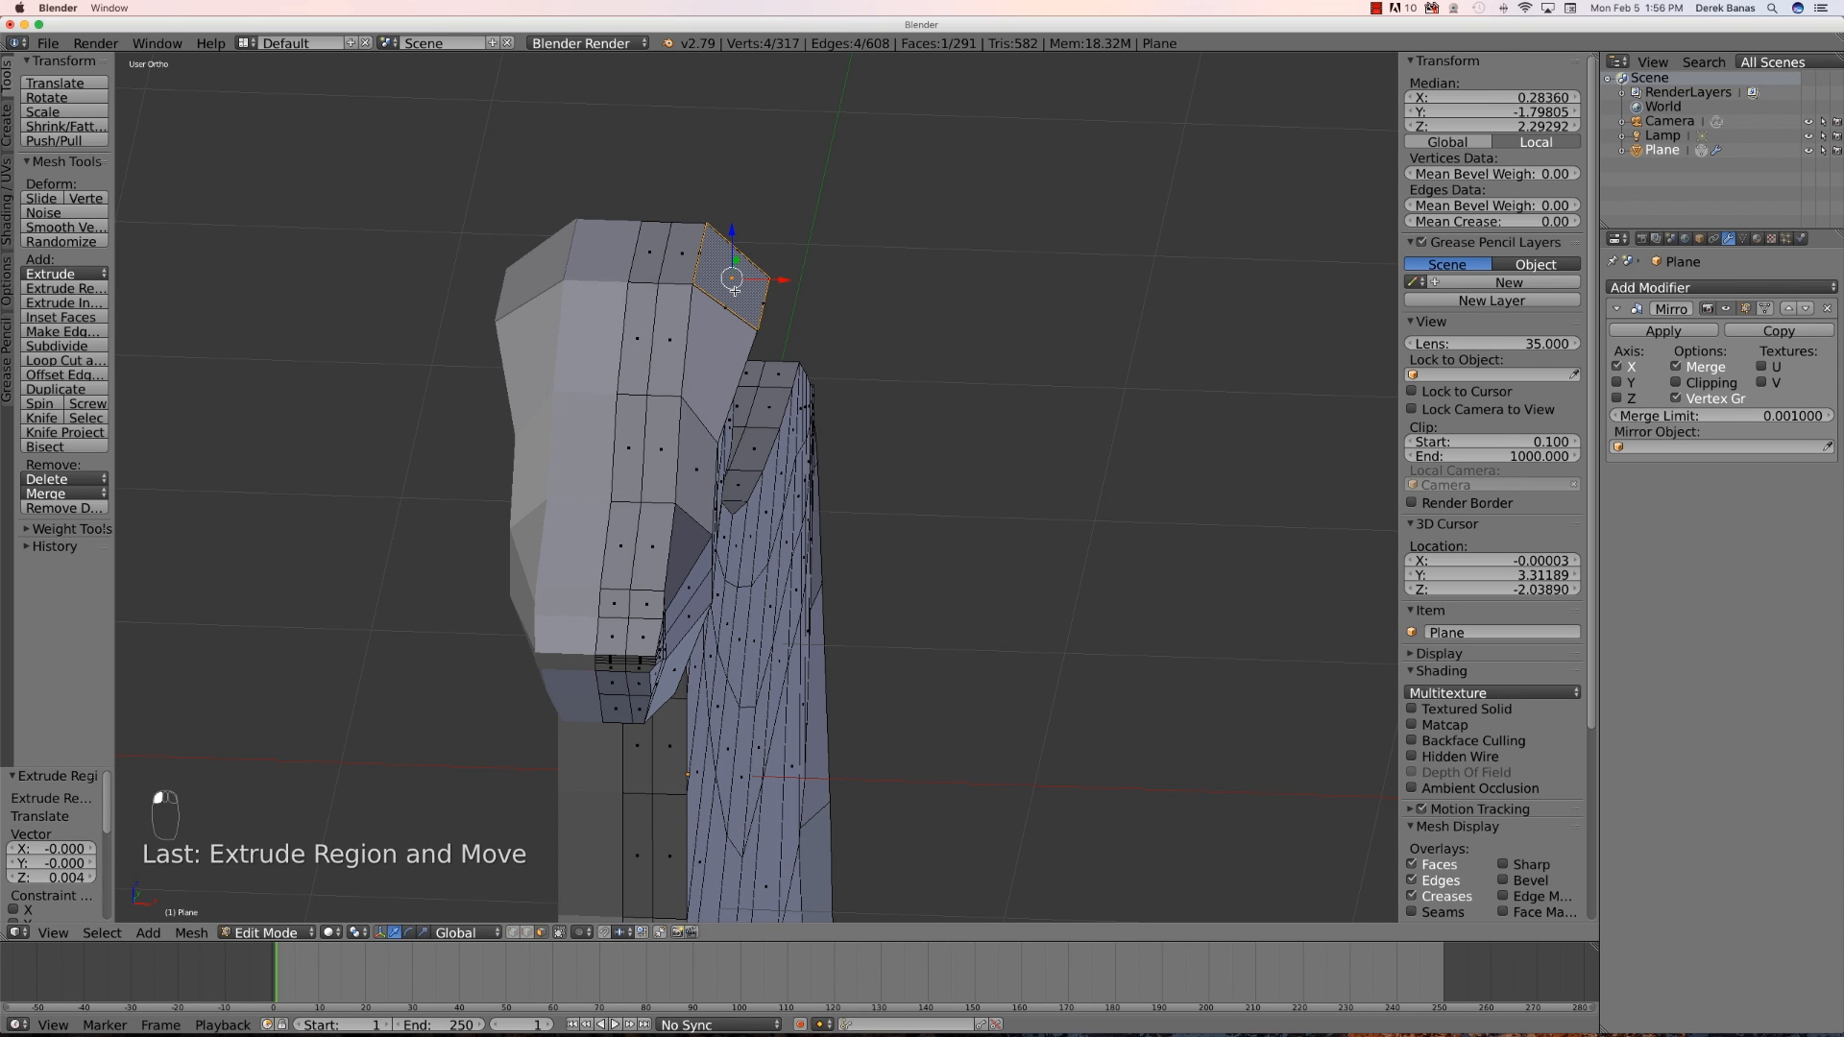
key(s)
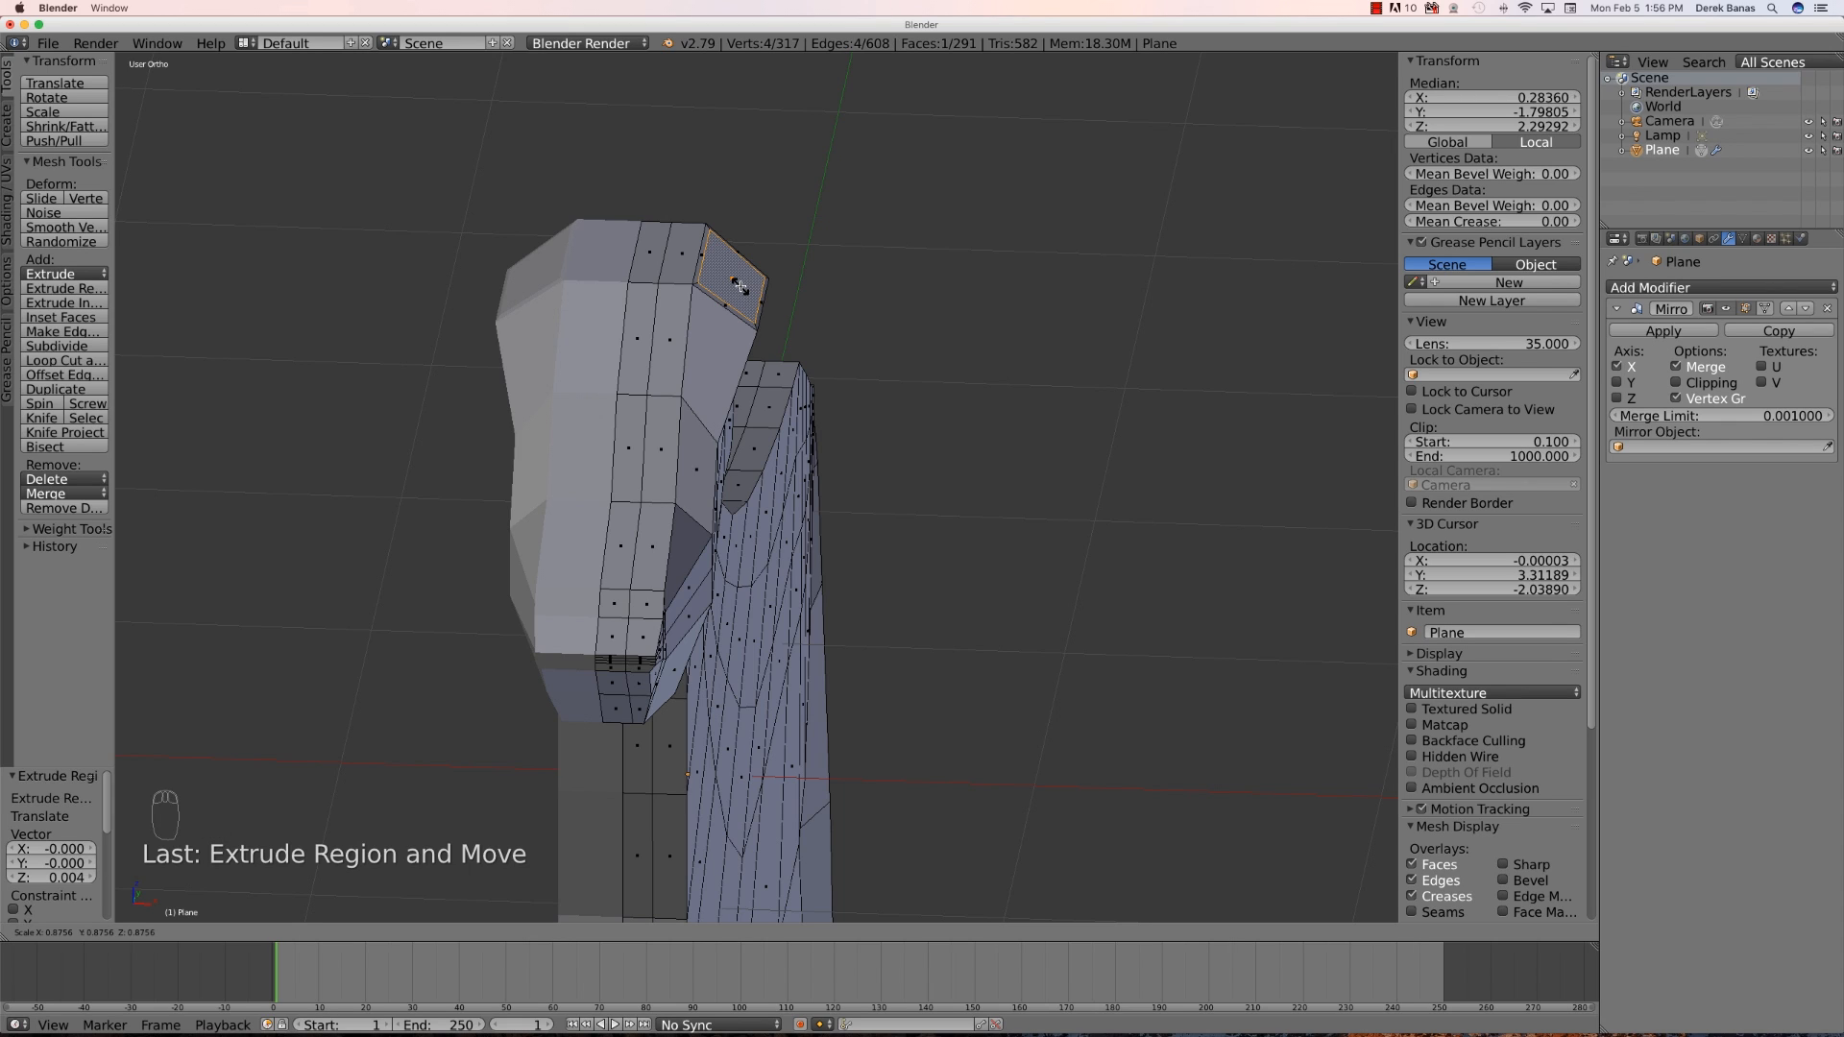
click(740, 287)
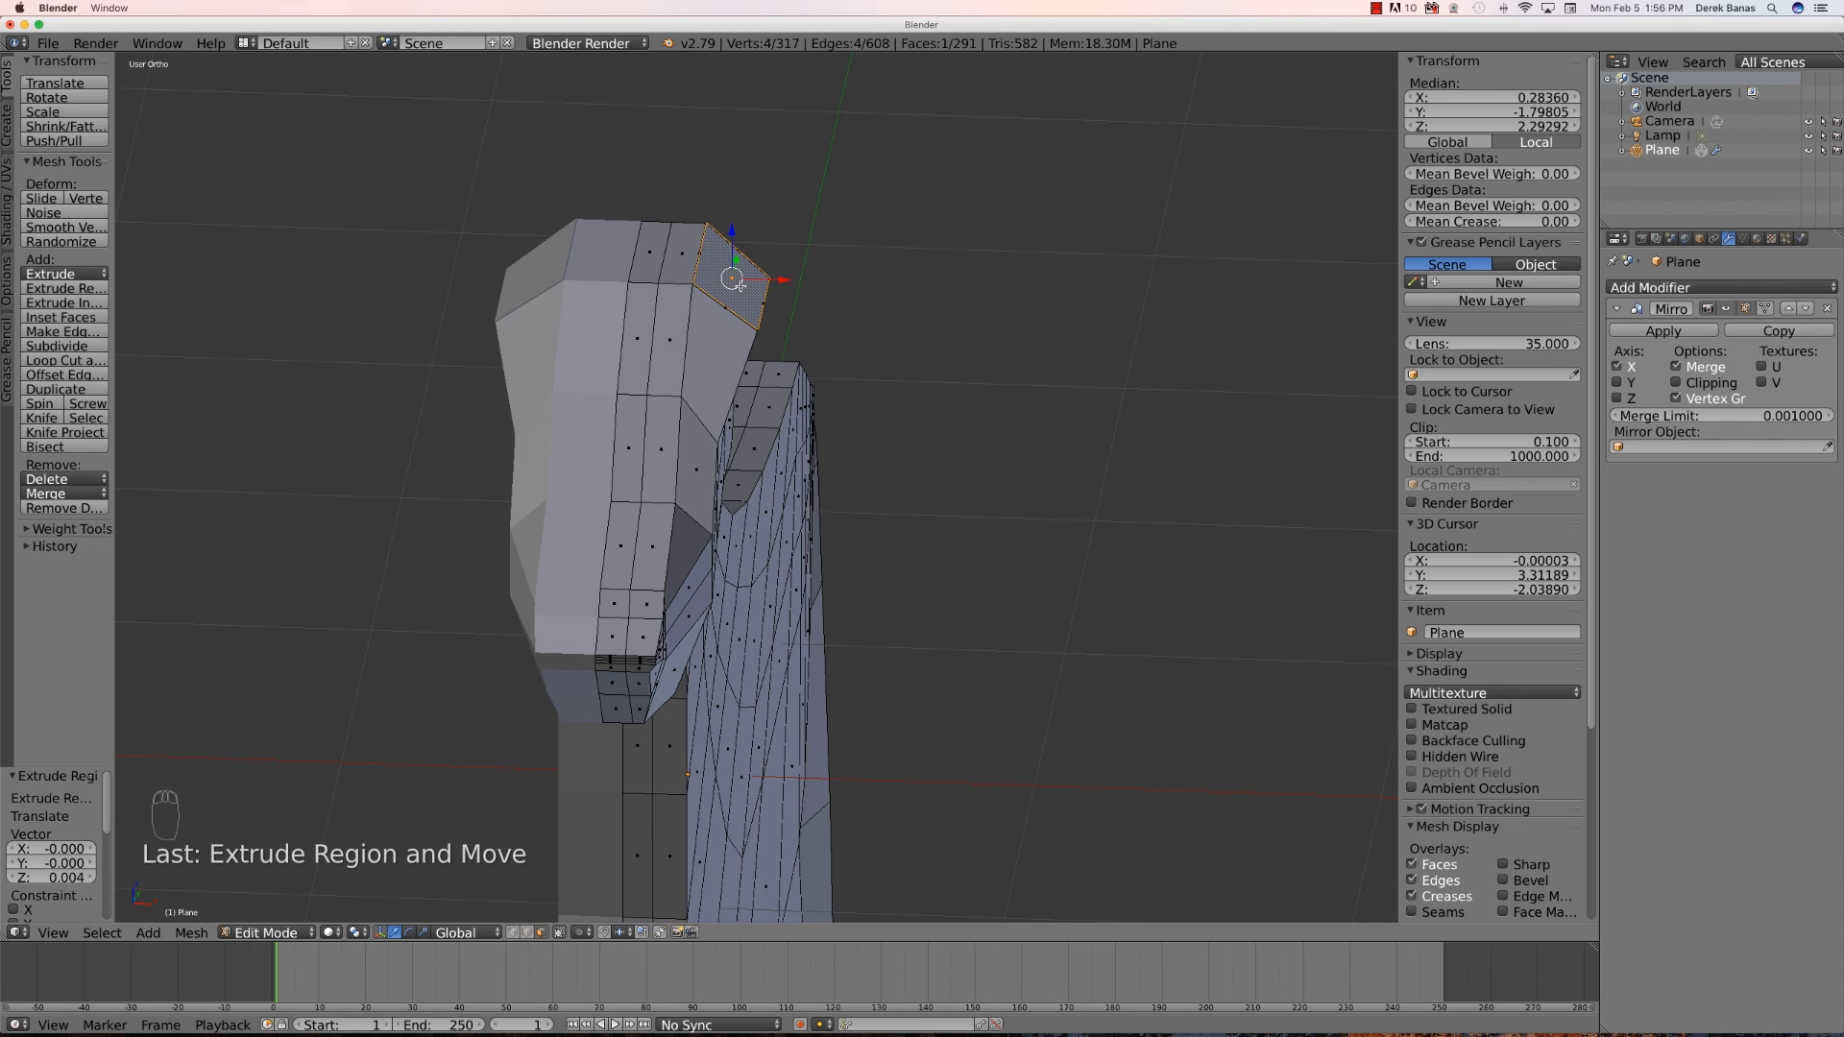
- Extrude the face up about 0.157, scale it to a point and raise the tip along Z about 0.161 to form the ear
key(e)
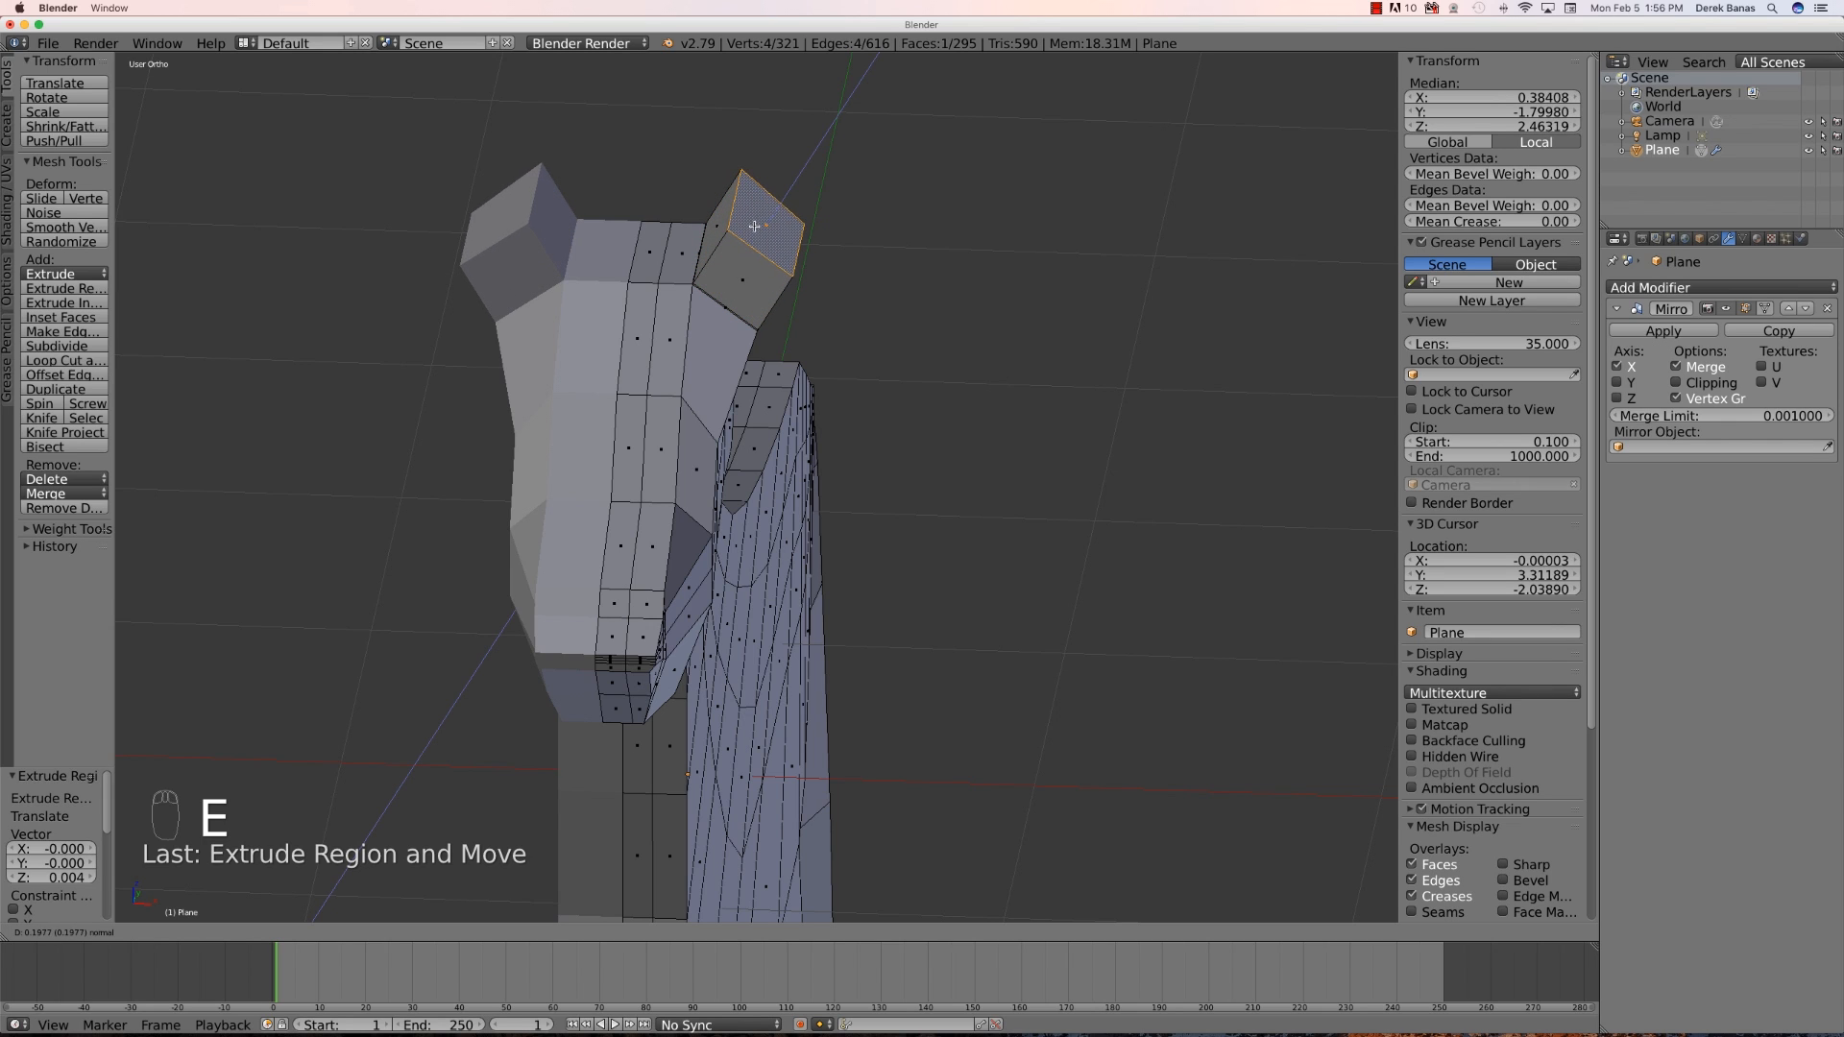
click(746, 237)
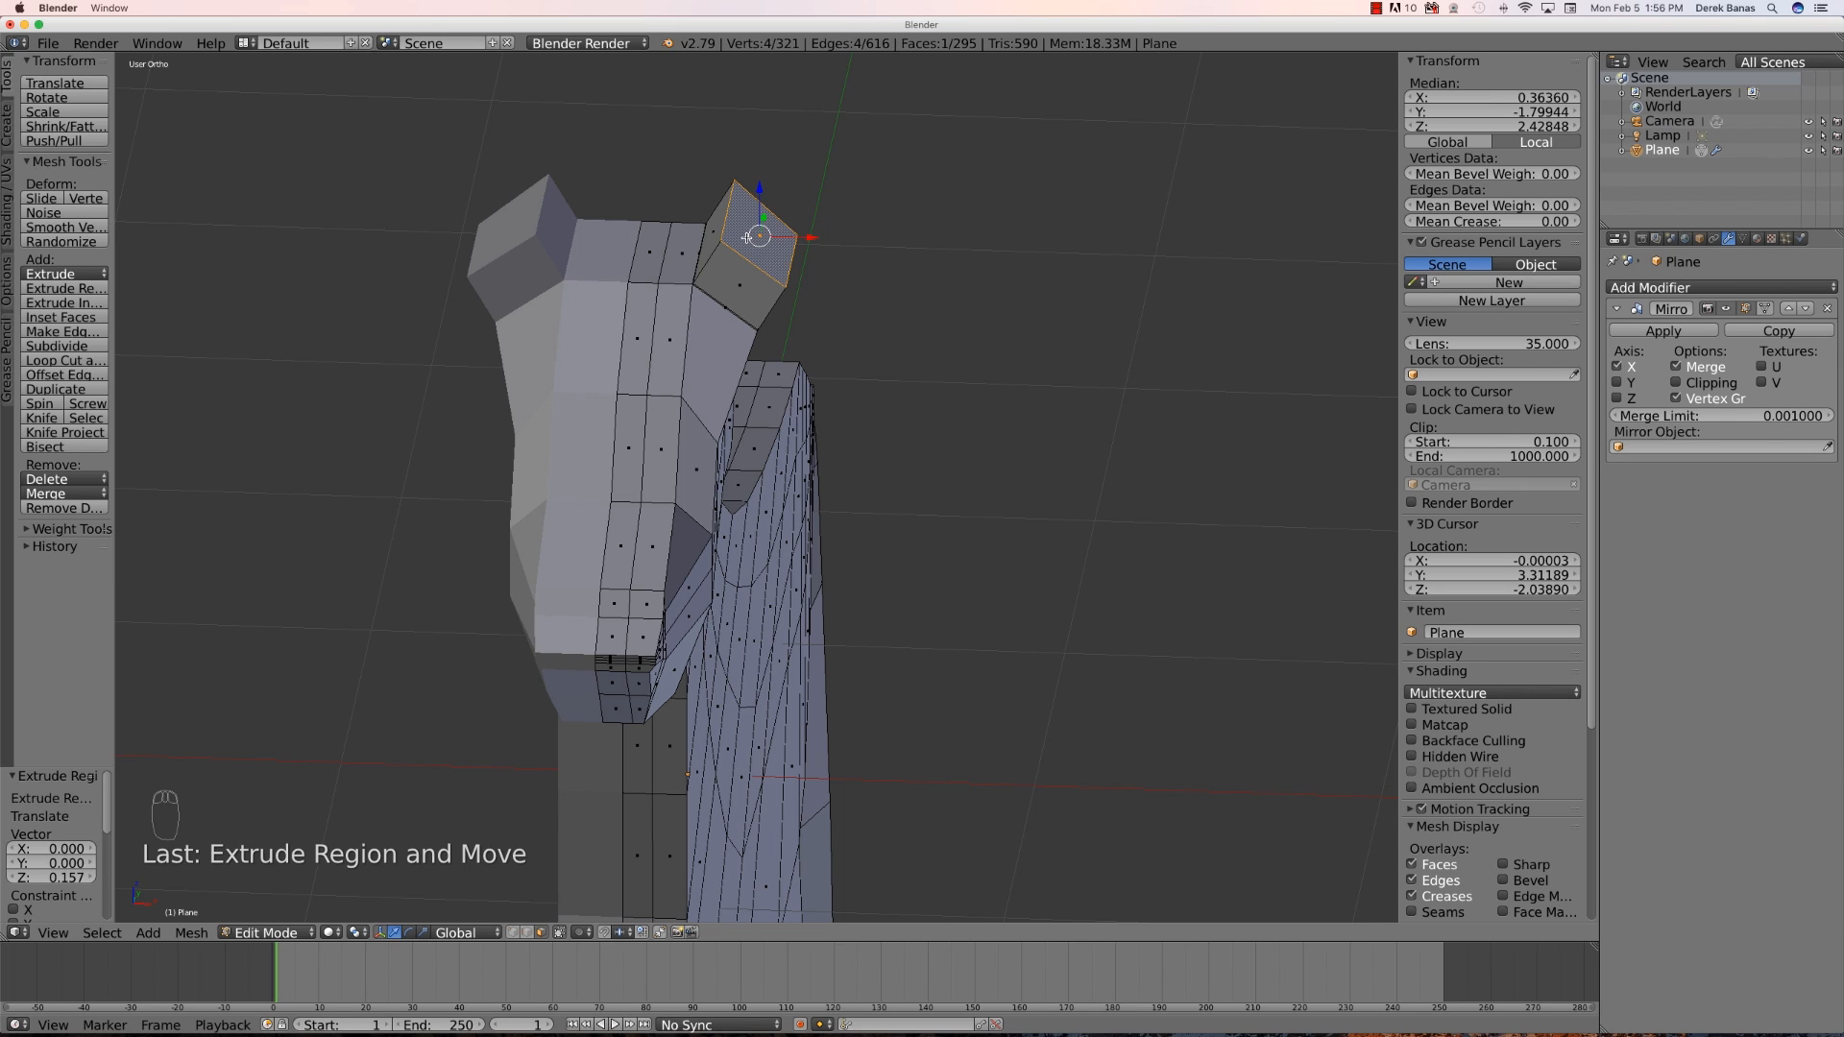
key(s)
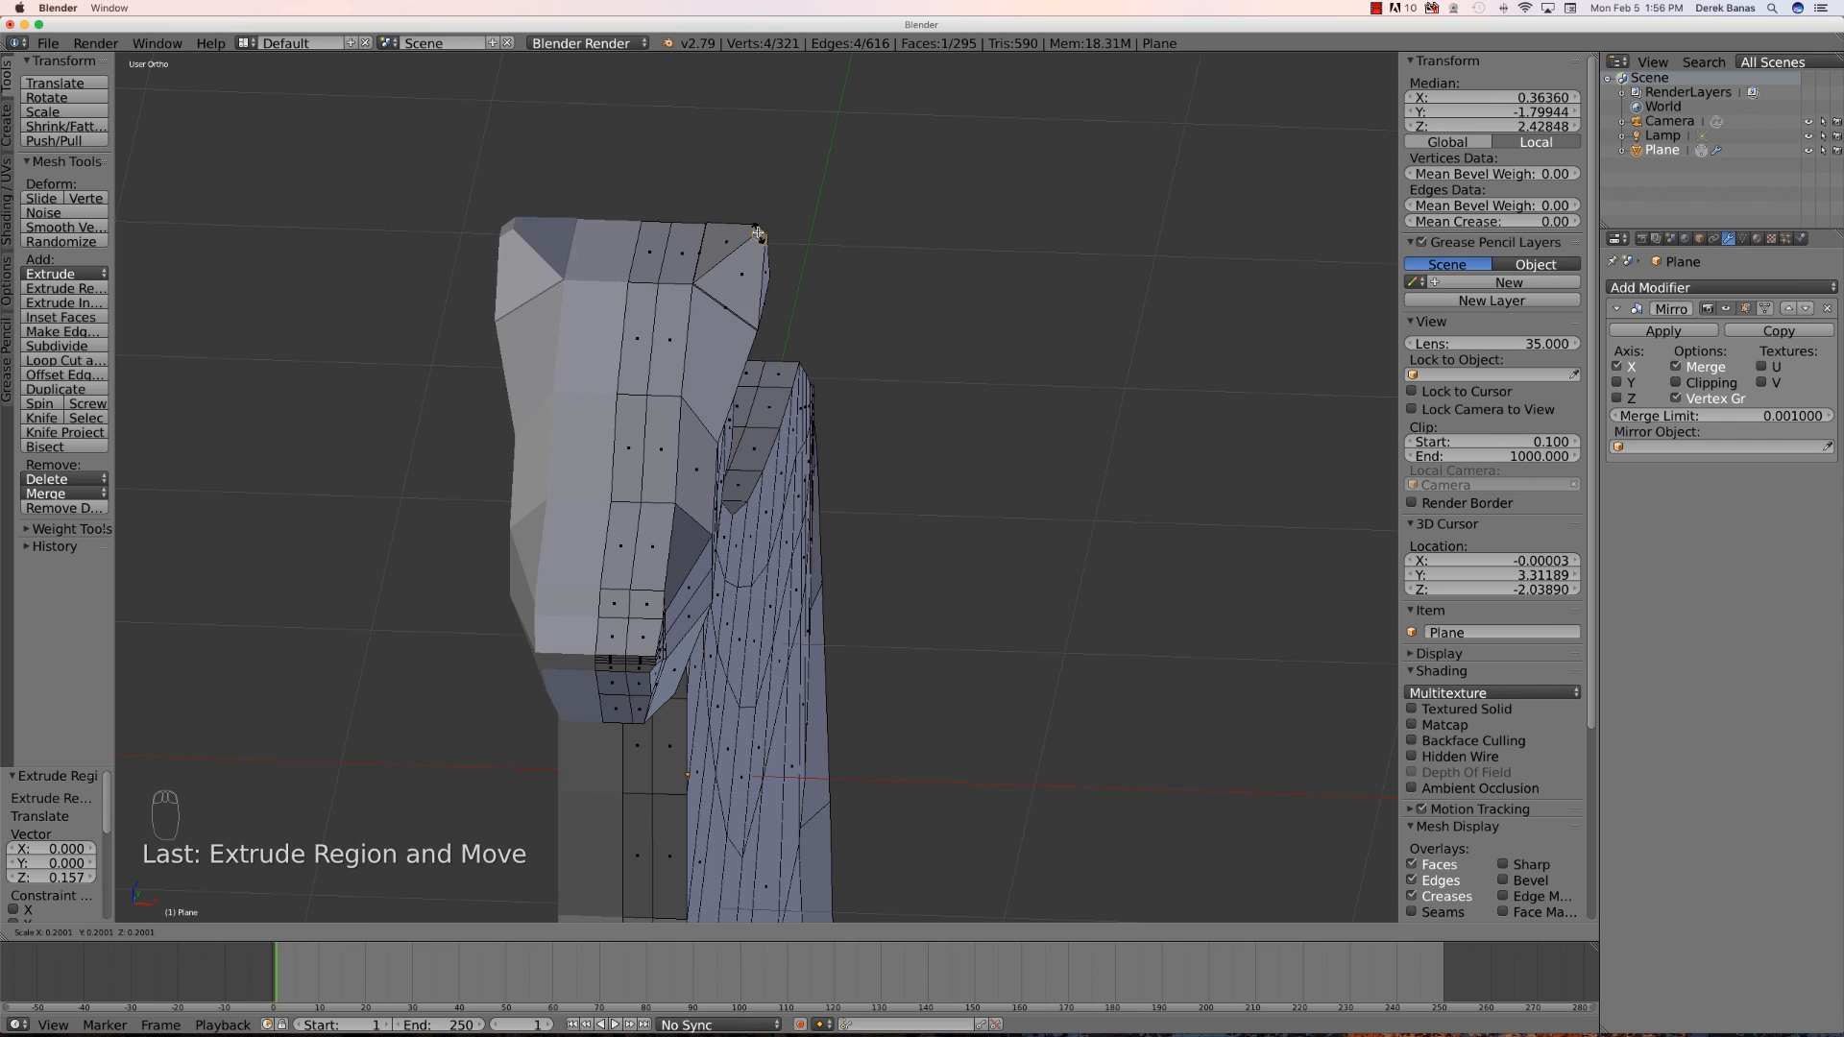
click(758, 233)
drag(754, 182, 775, 147)
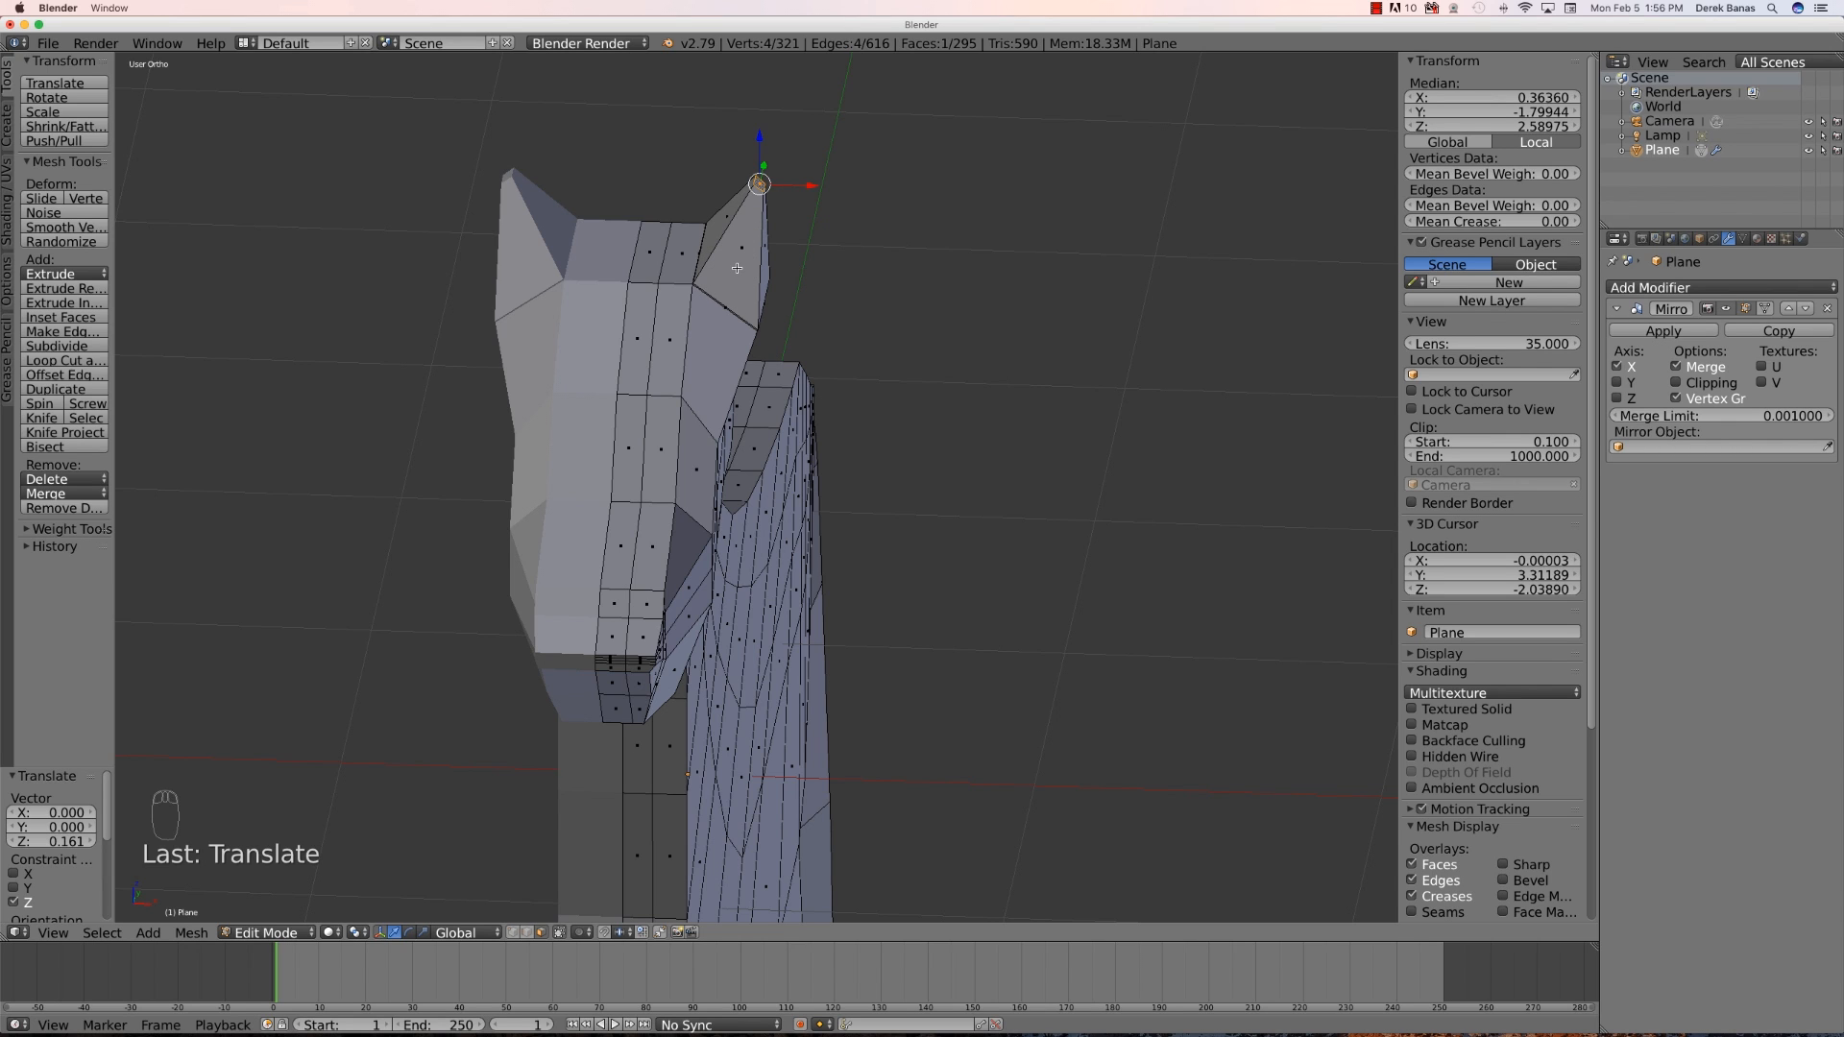
- Add a loop cut running through the ear, down the neck and along the back
key(a)
key(ctrl+r)
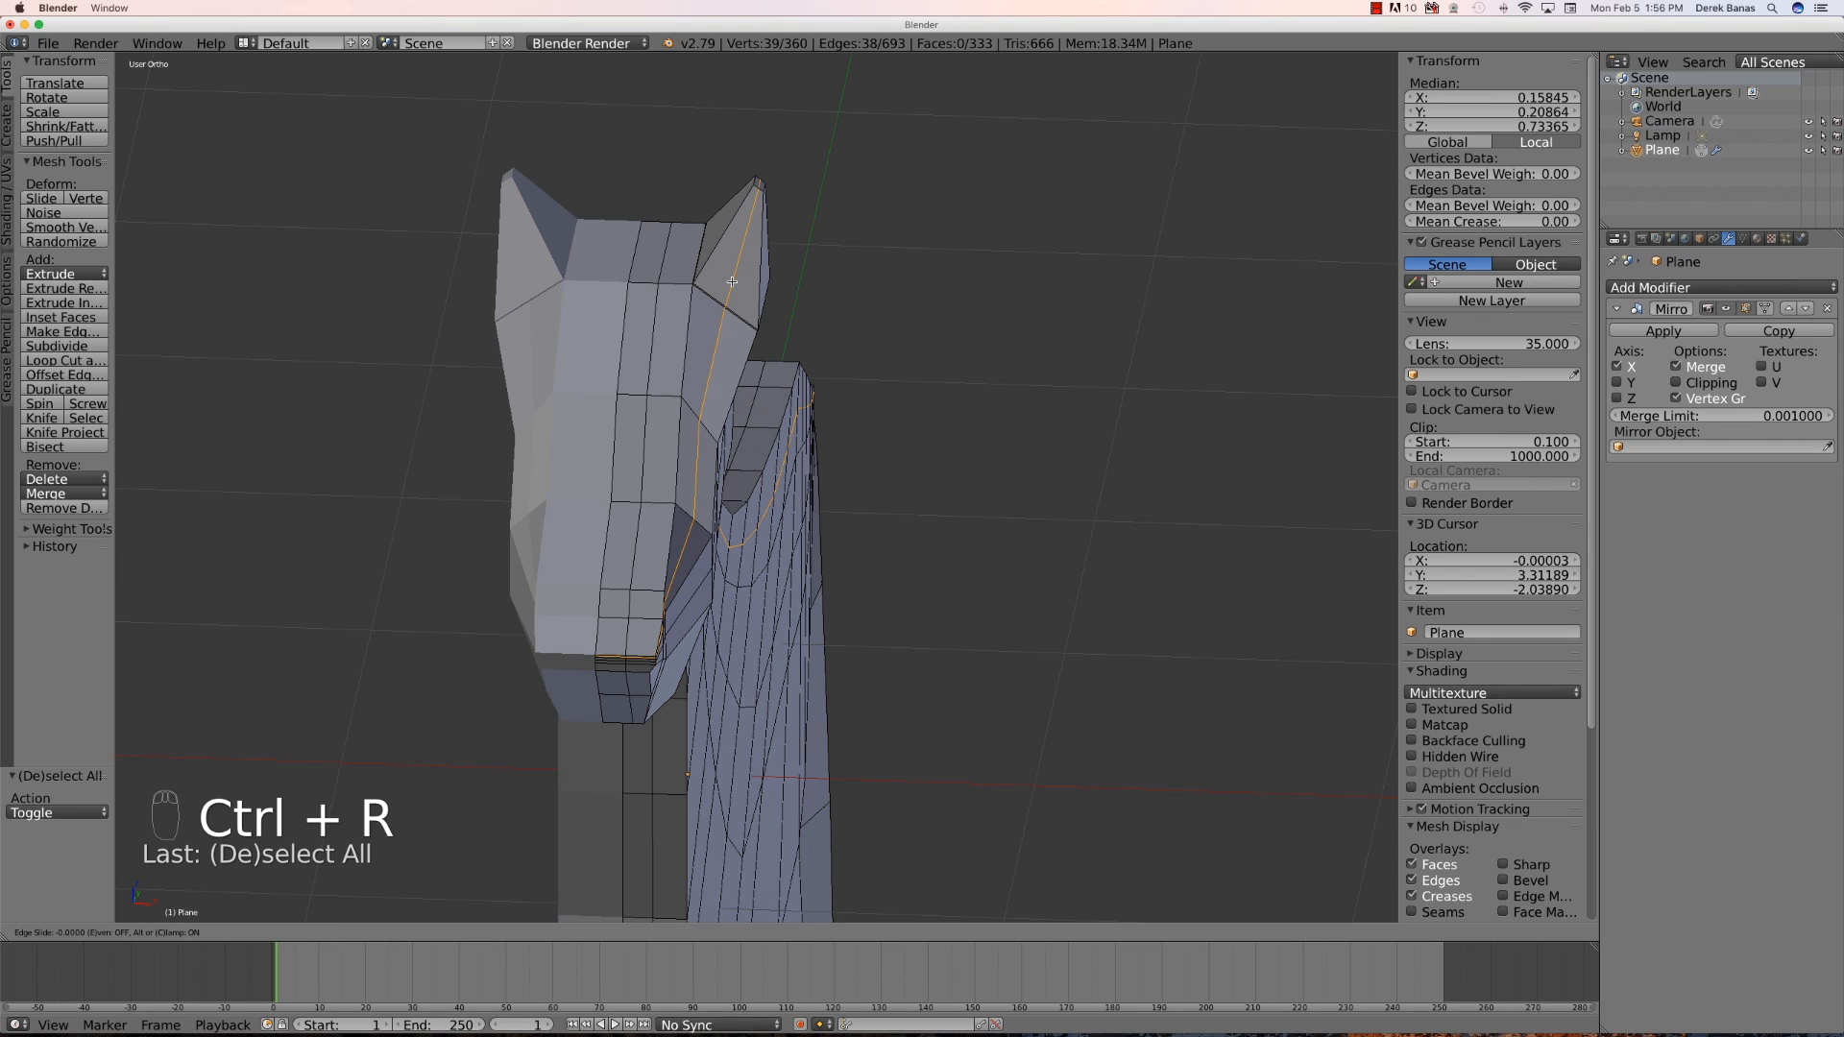
click(732, 282)
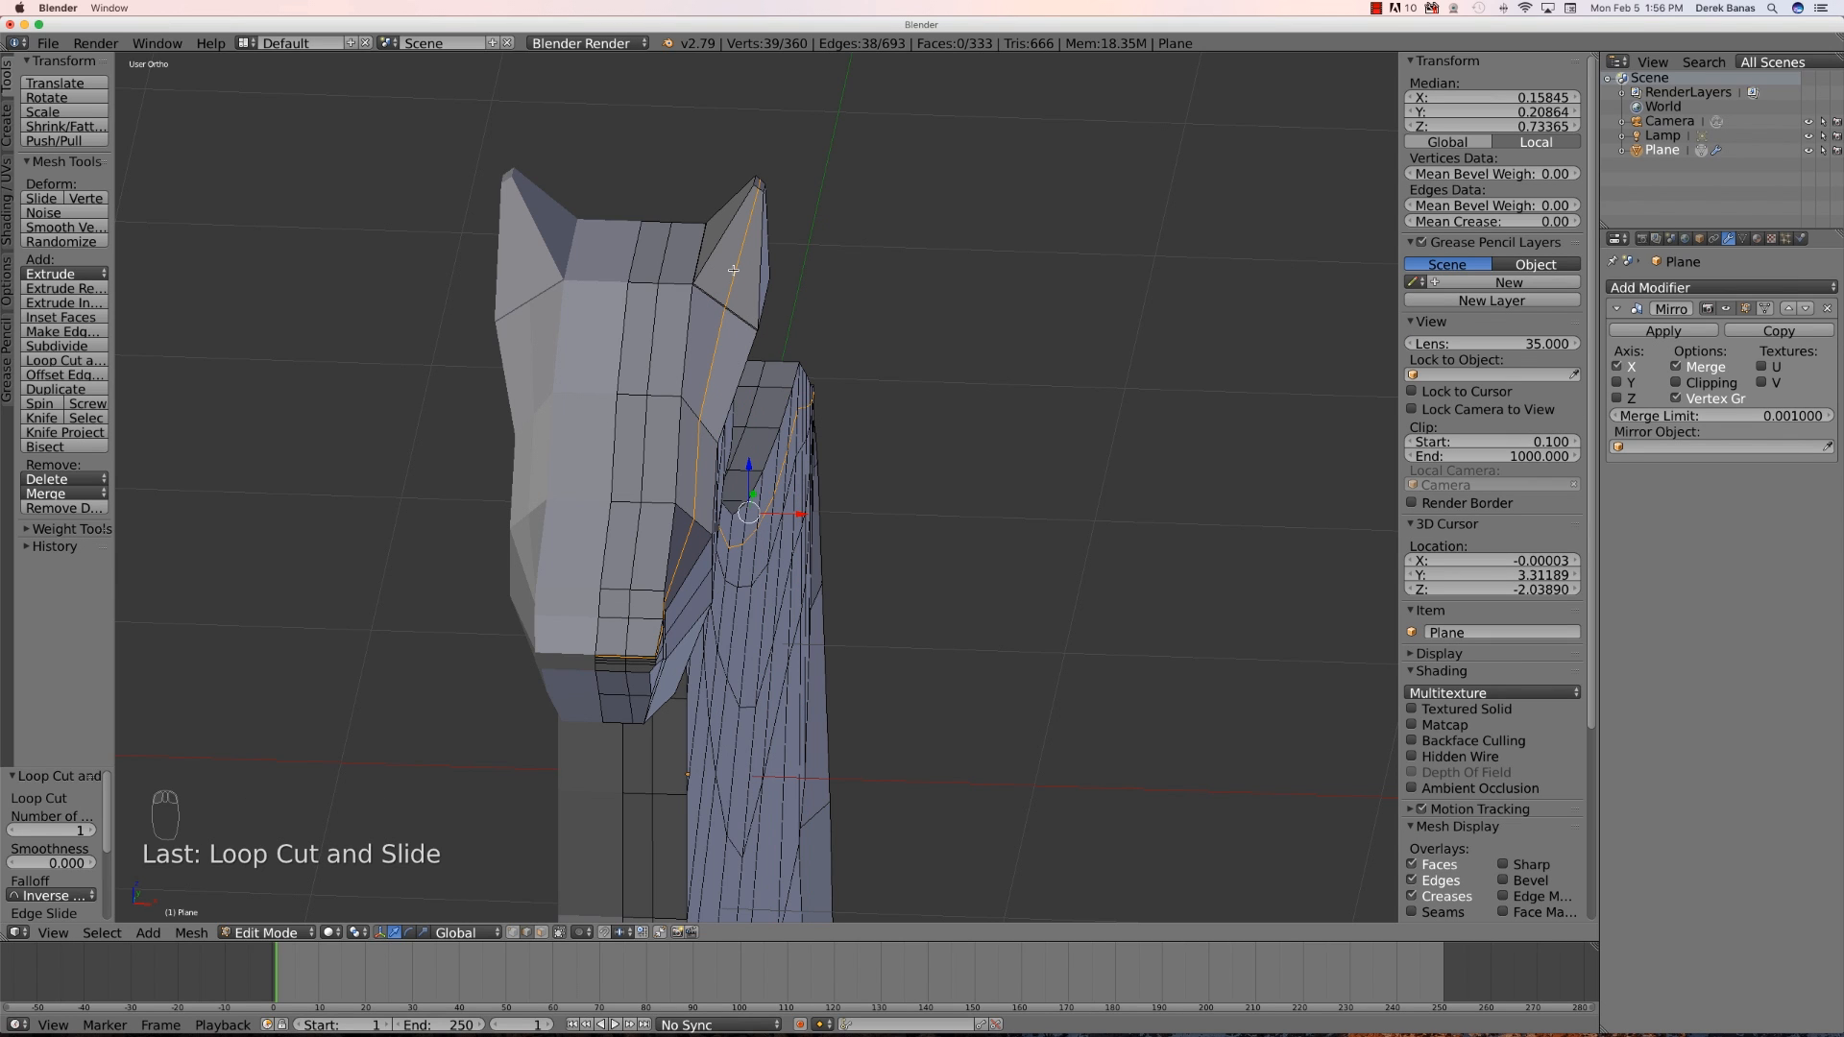
middle_drag(864, 322, 830, 318)
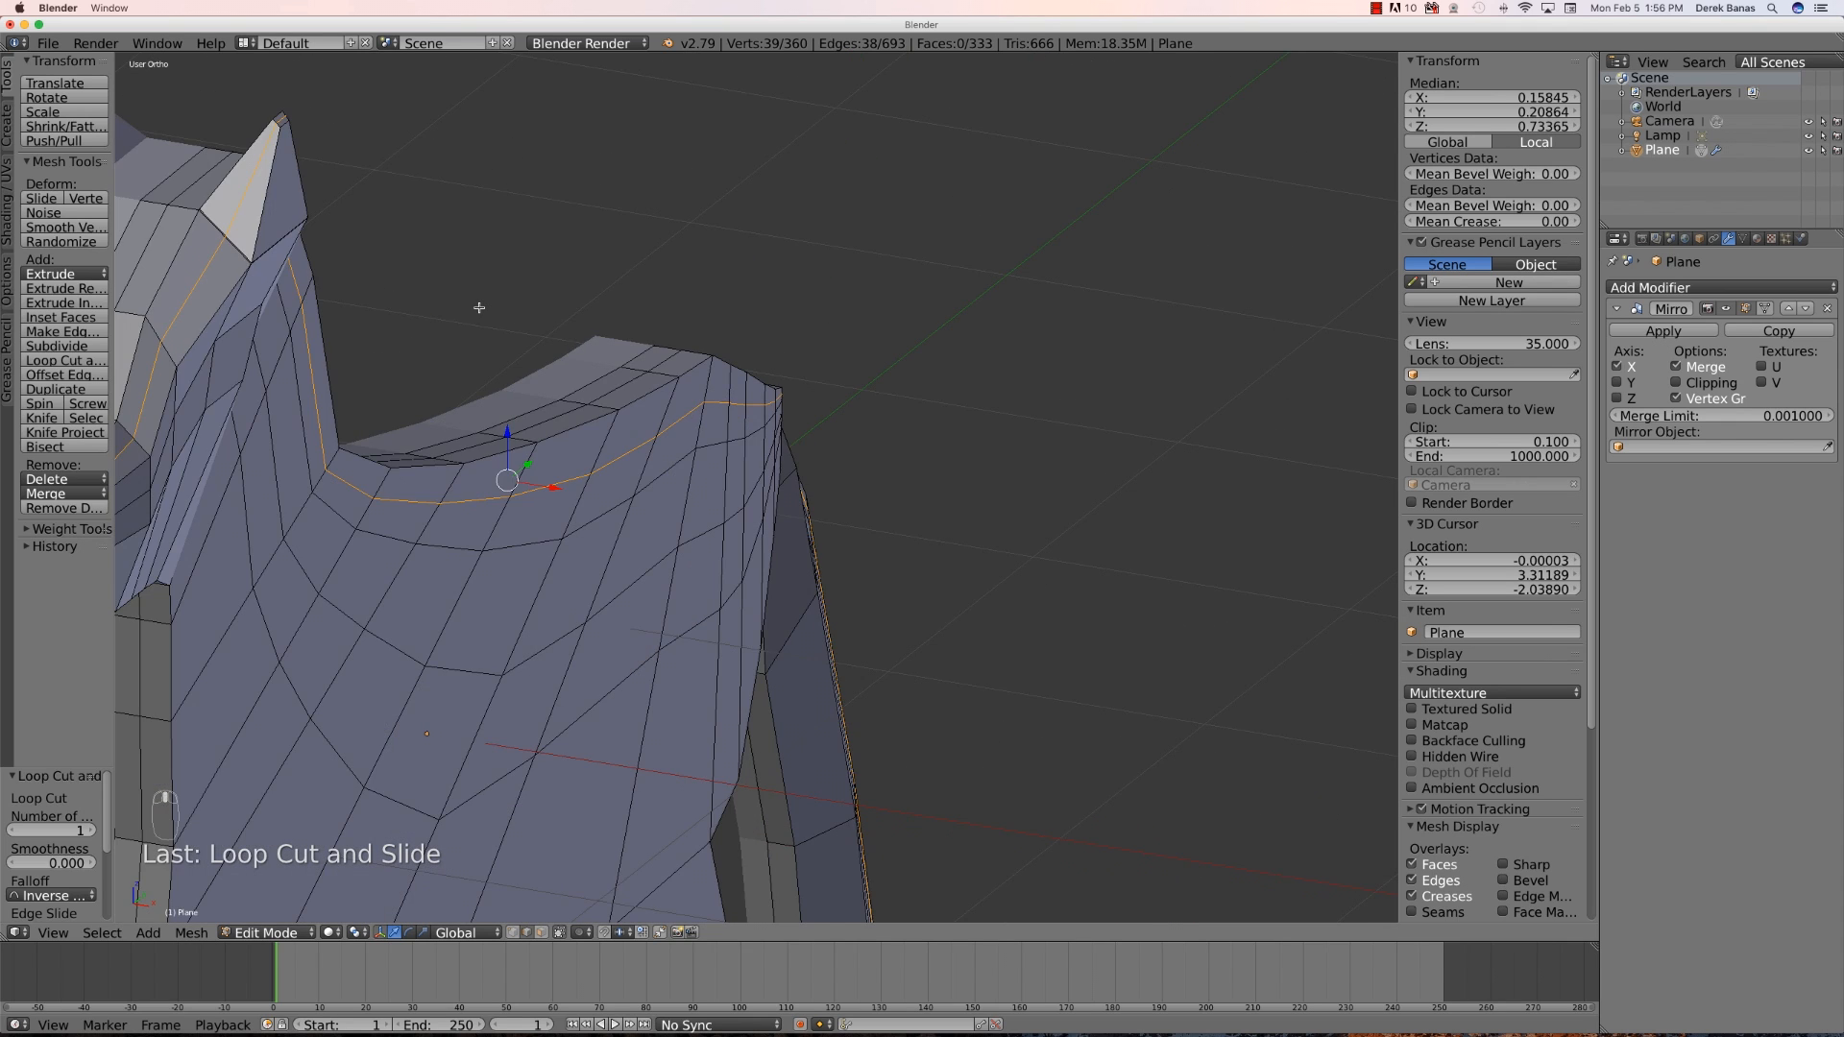
scroll(478, 307, down, 2)
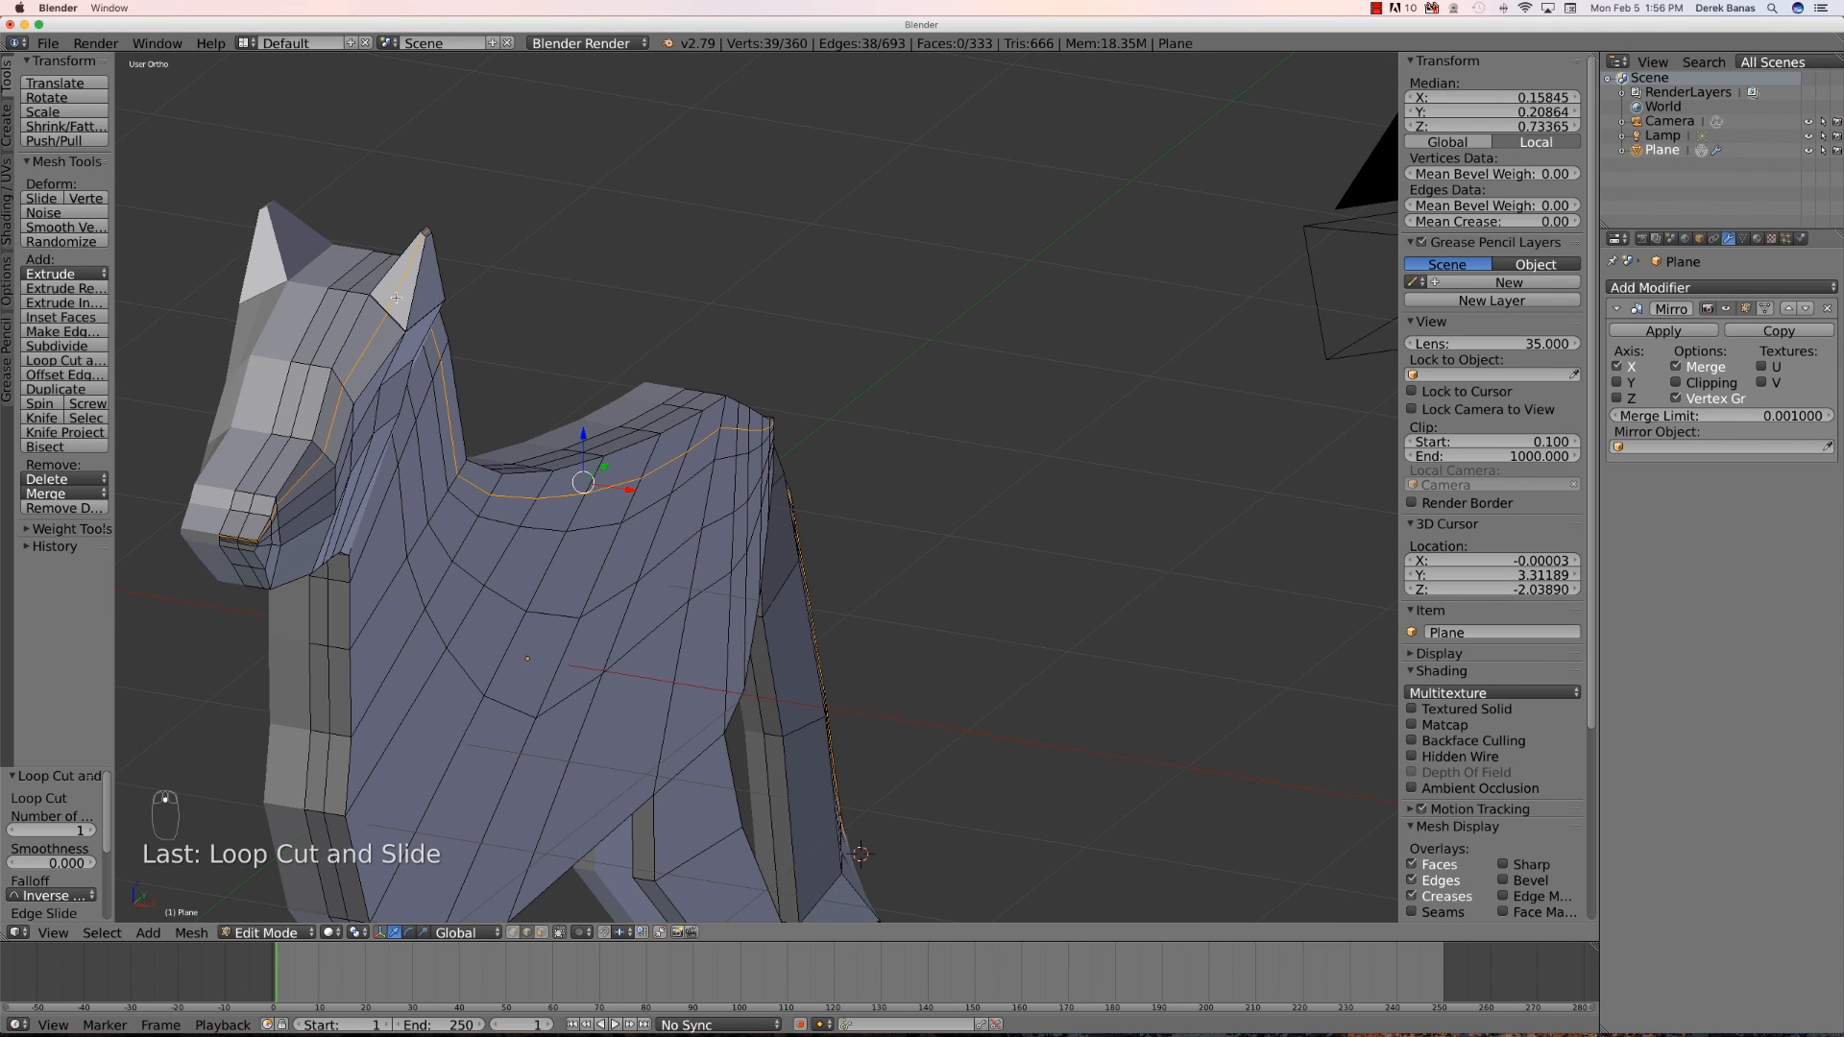
scroll(384, 292, down, 3)
scroll(379, 296, up, 5)
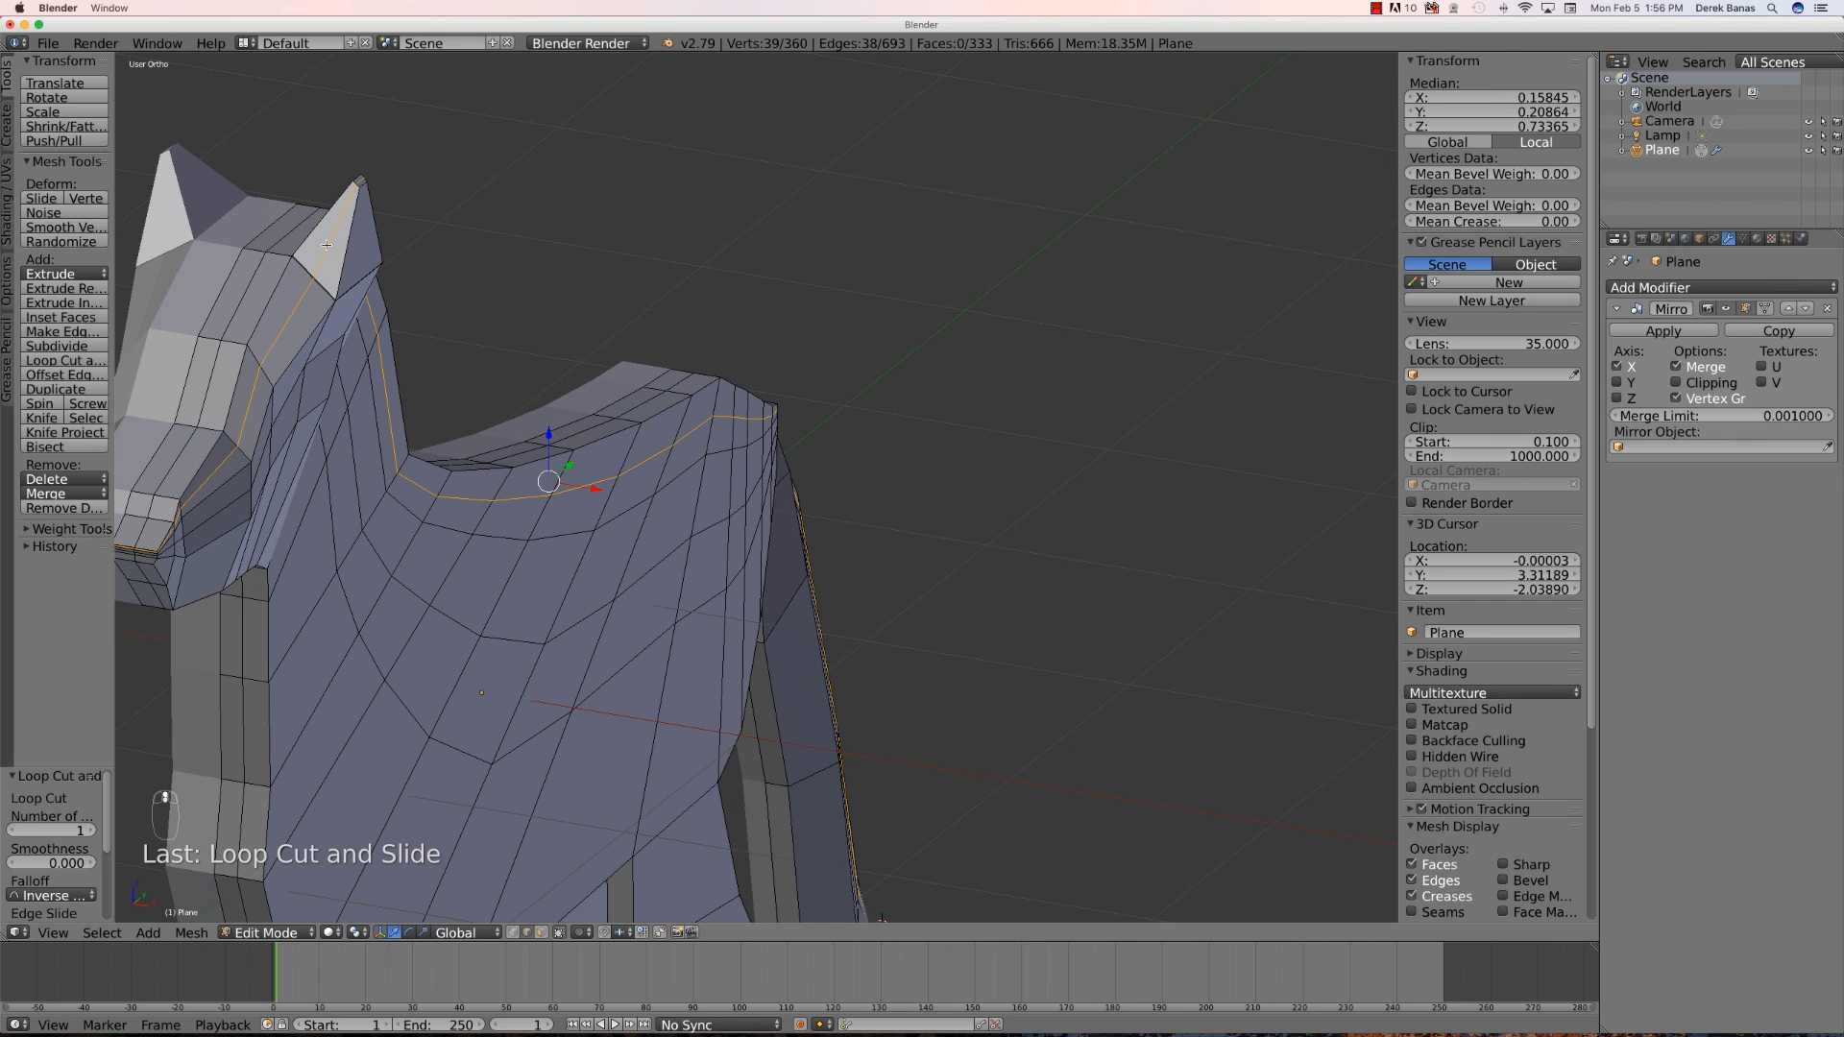
- Select the ear tip vertex and move it along Y about 0.078
right_click(327, 246)
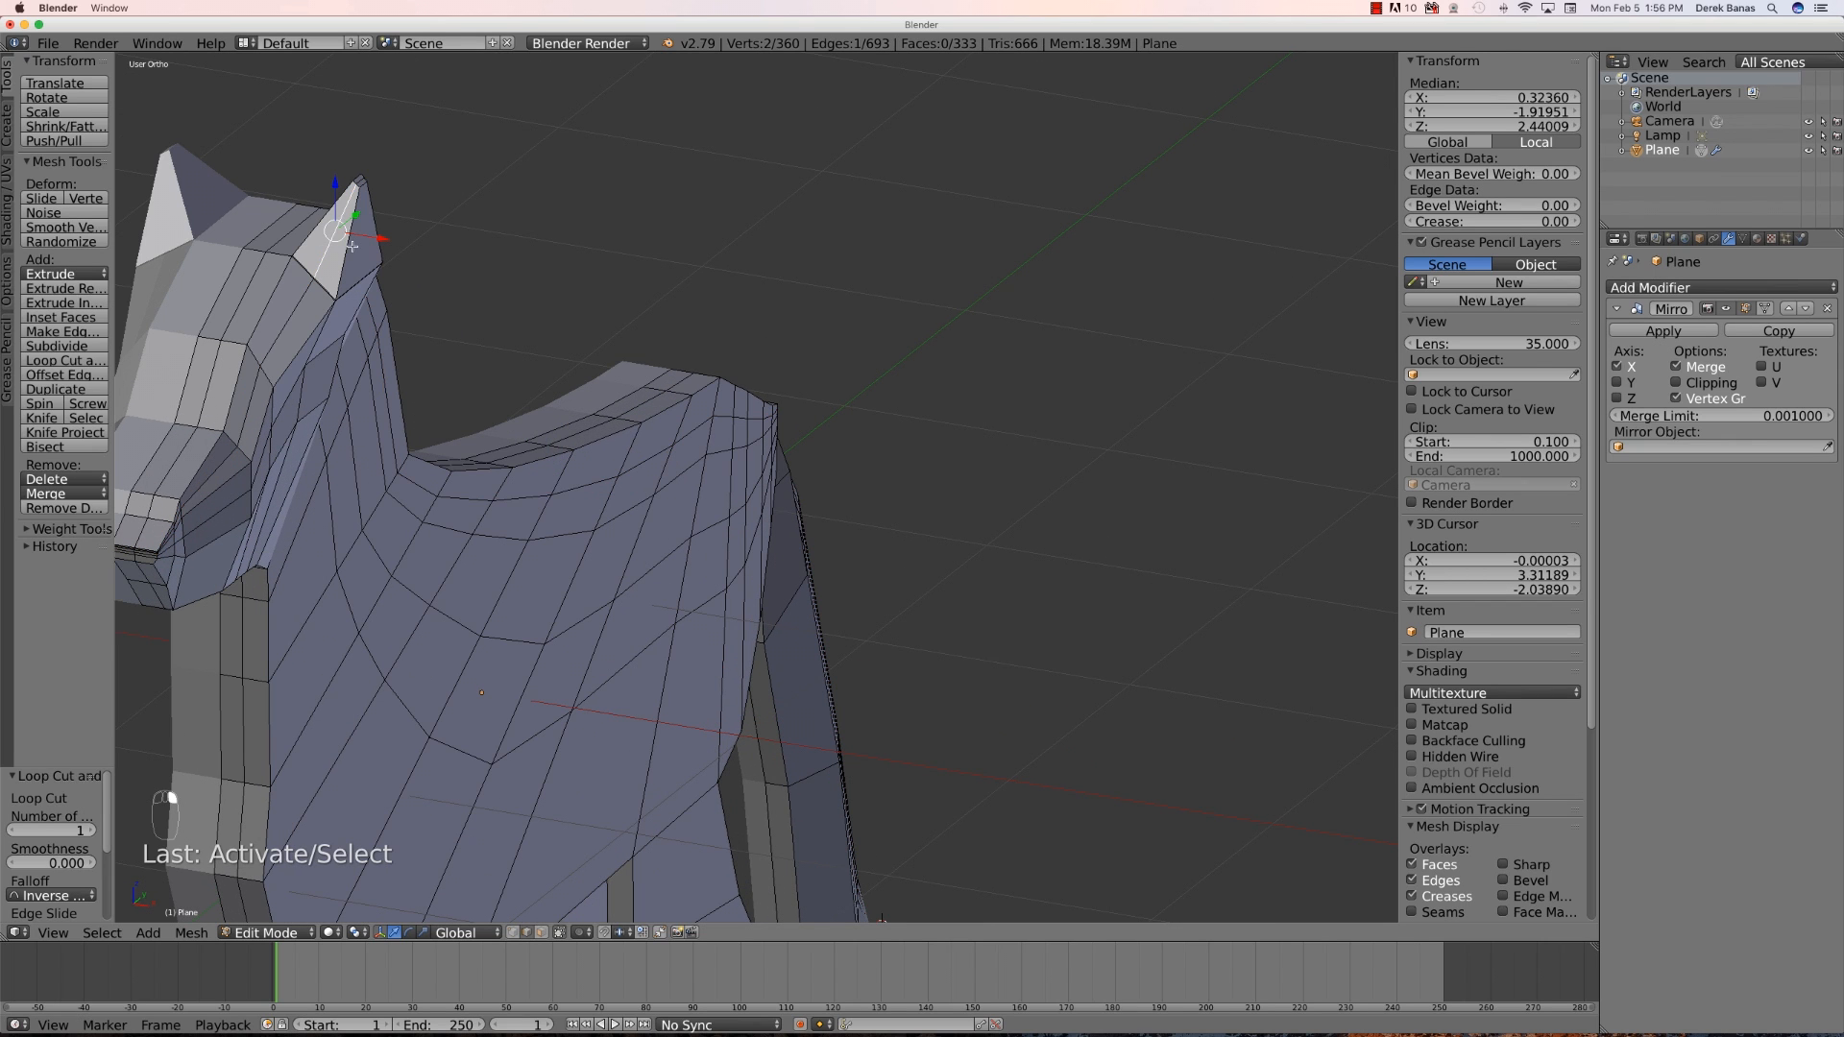
key(g)
key(y)
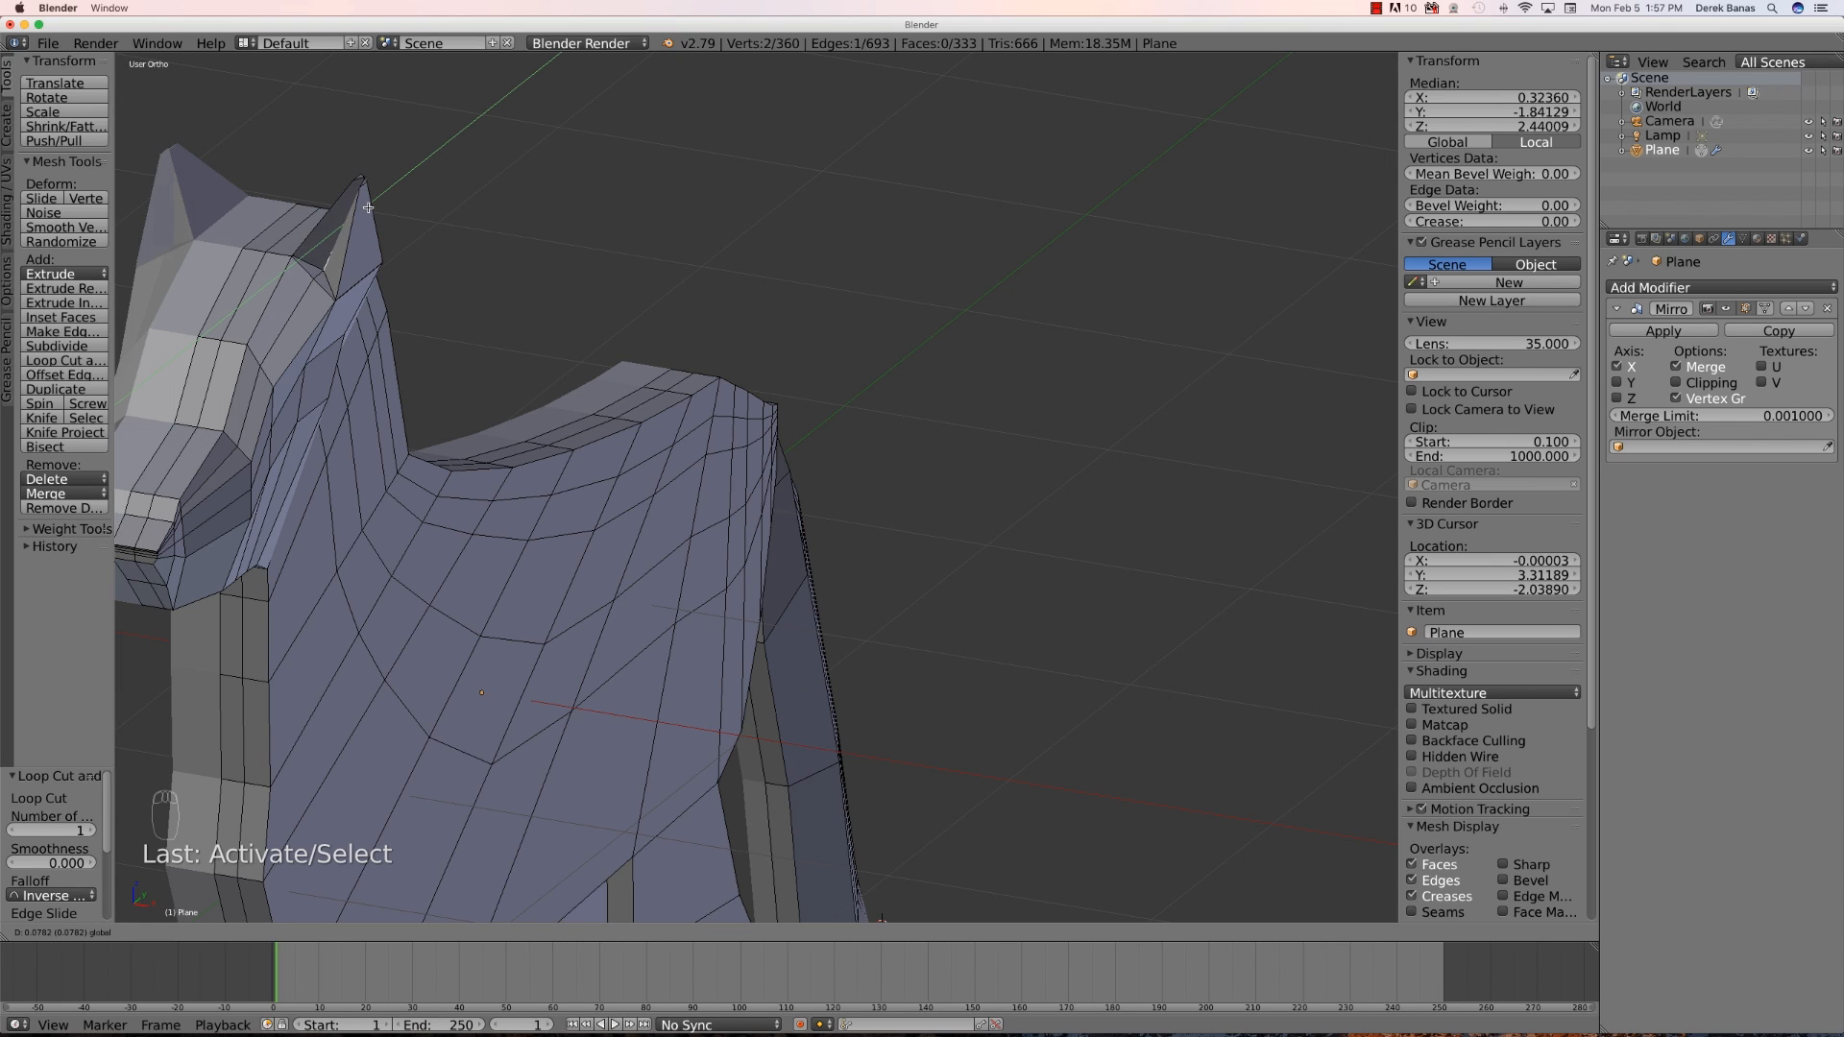
click(357, 212)
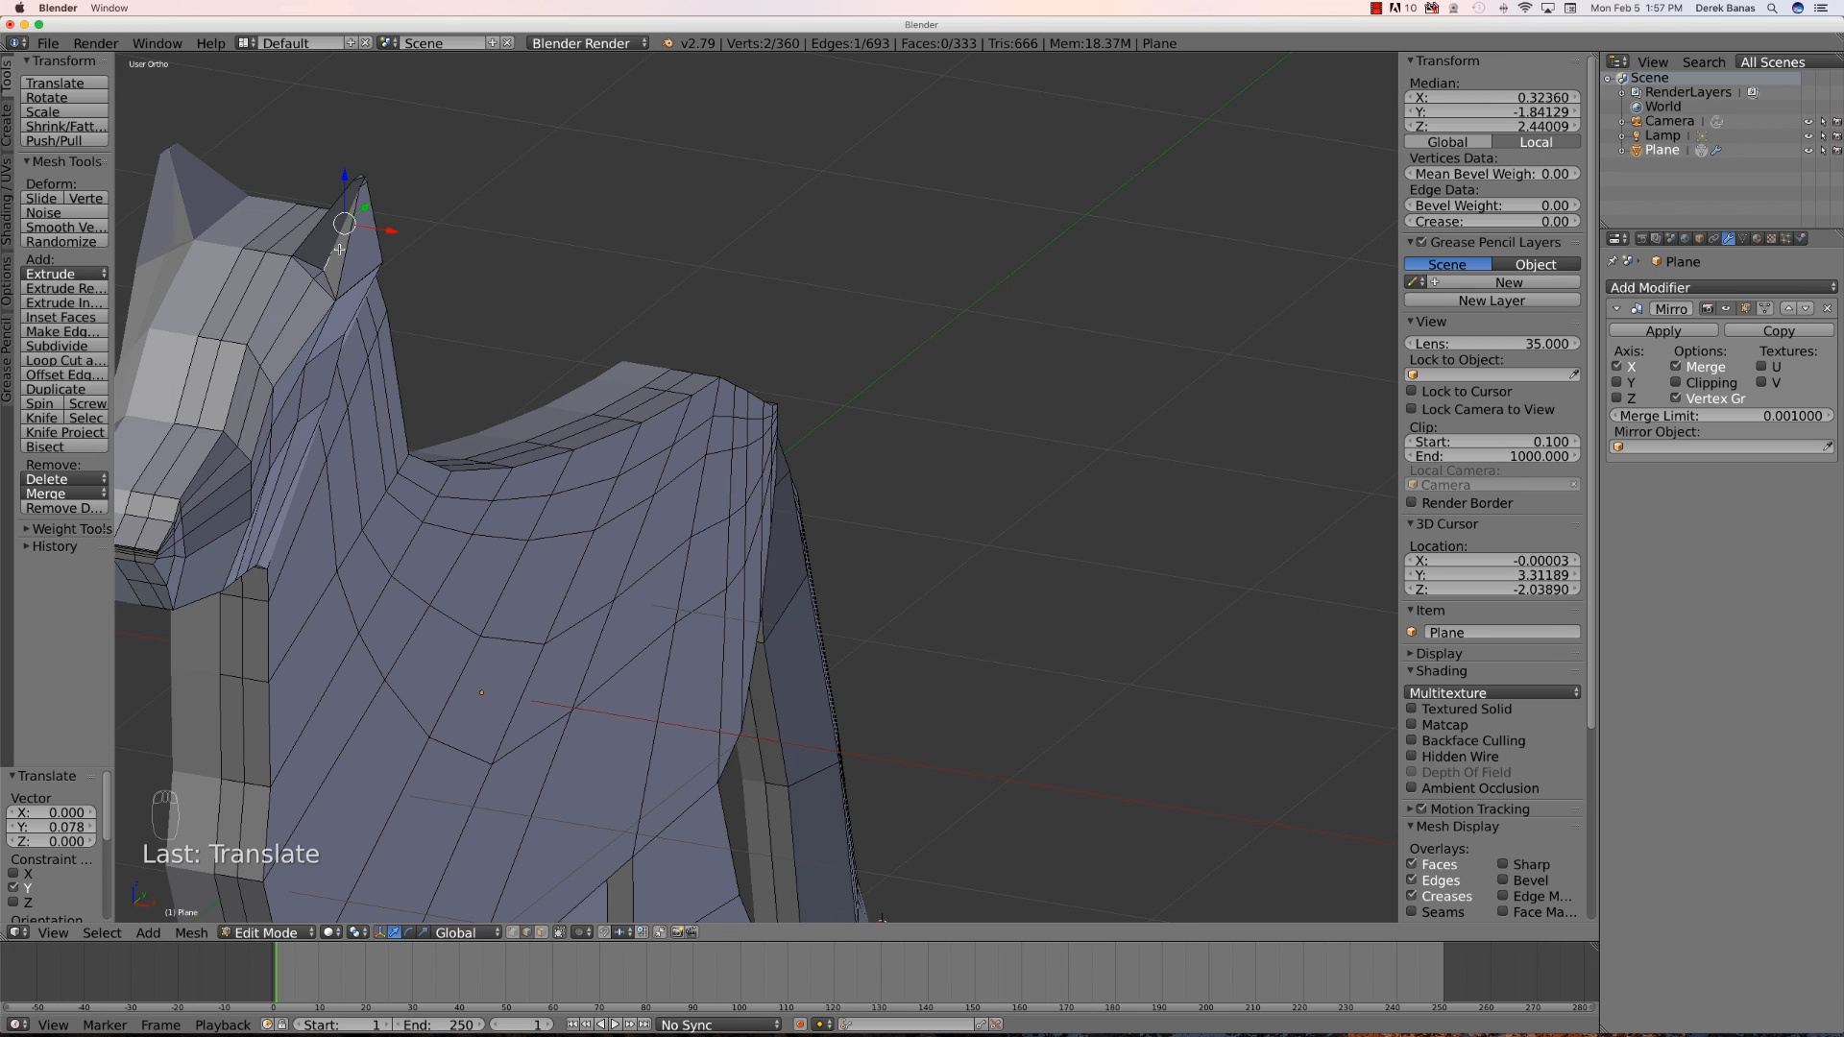
- Add two loop cuts around the body, running down the chest and along the back
middle_drag(493, 365, 499, 374)
scroll(619, 529, down, 1)
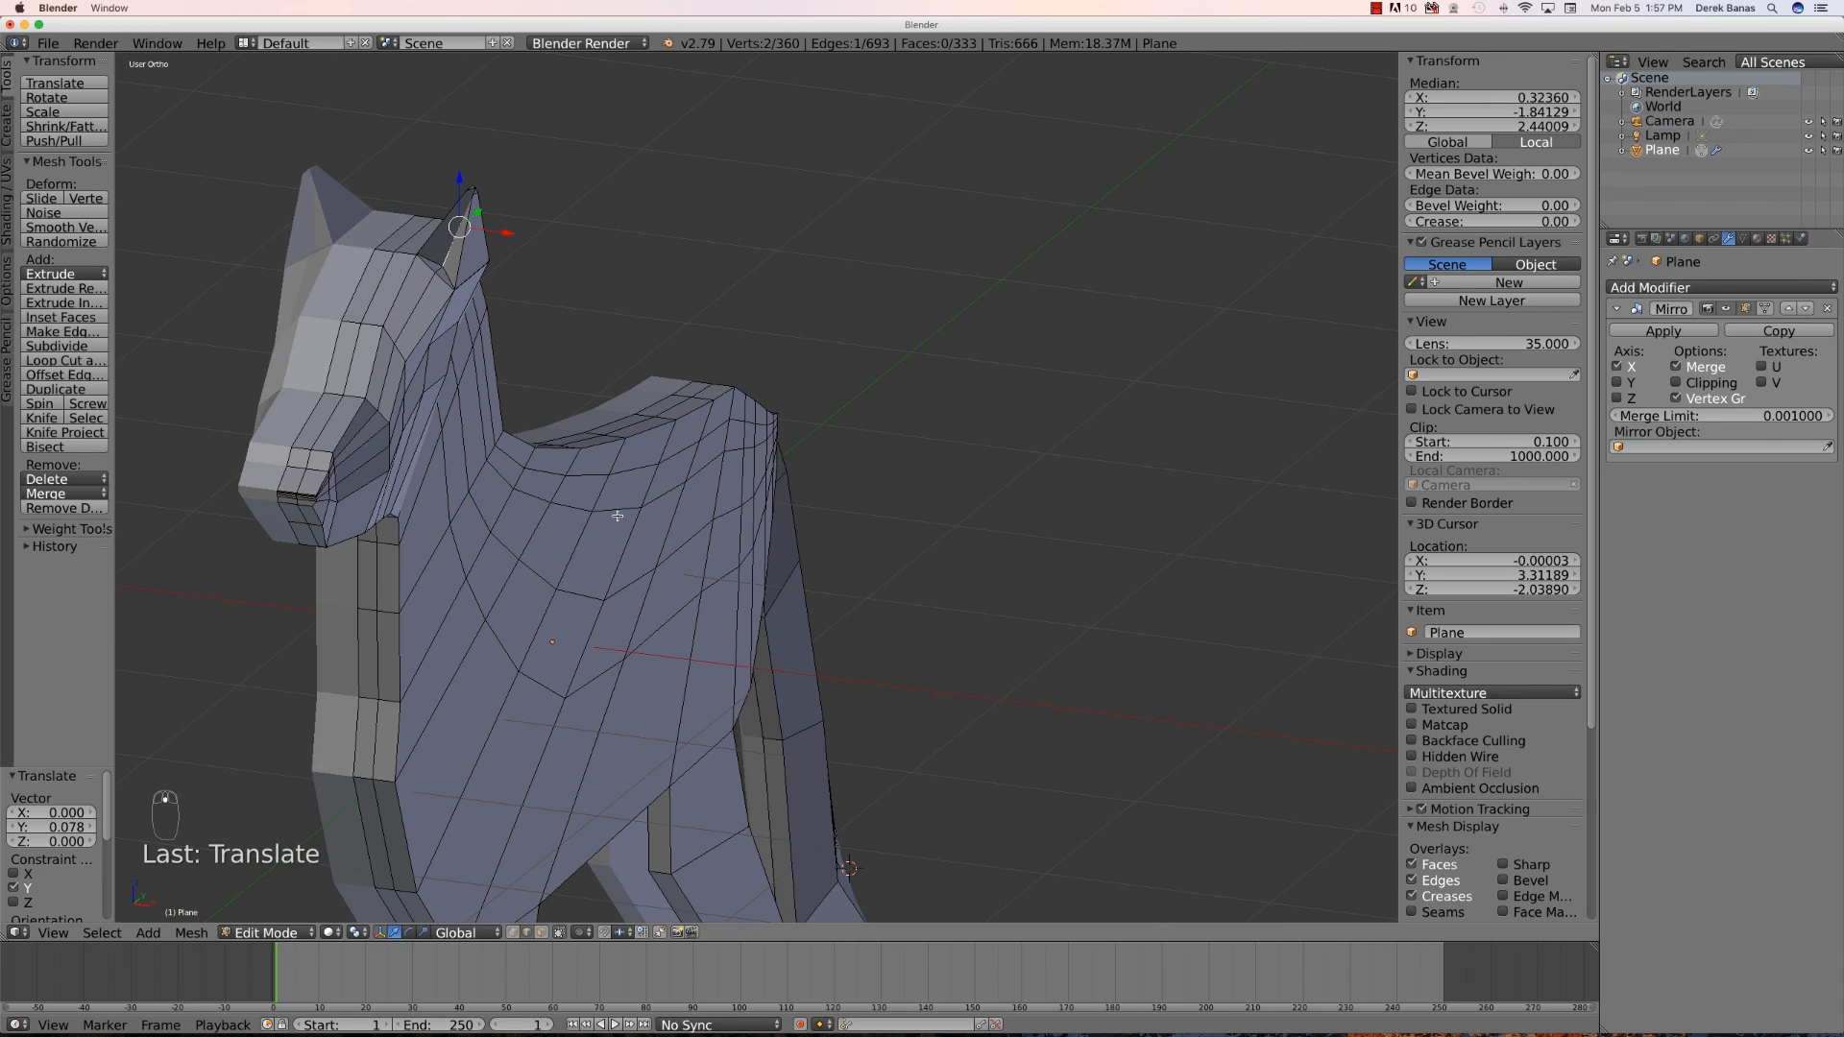
scroll(541, 693, down, 2)
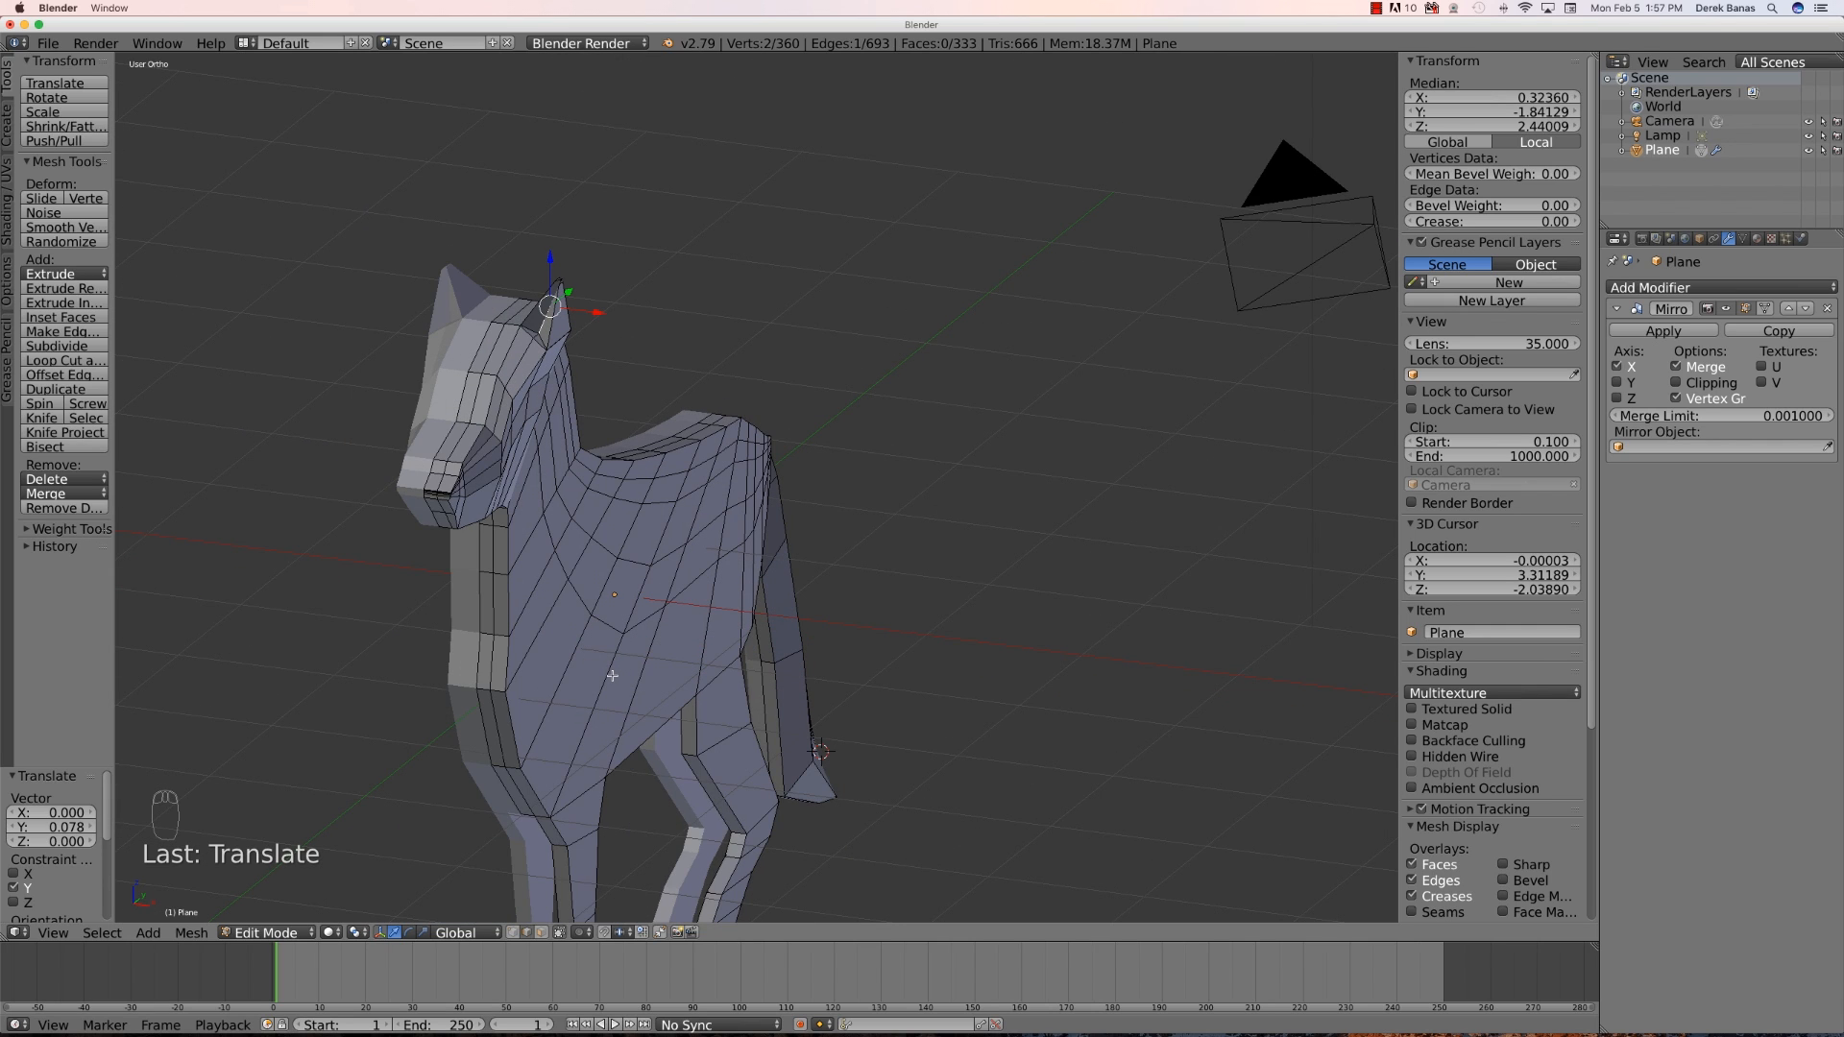
key(a)
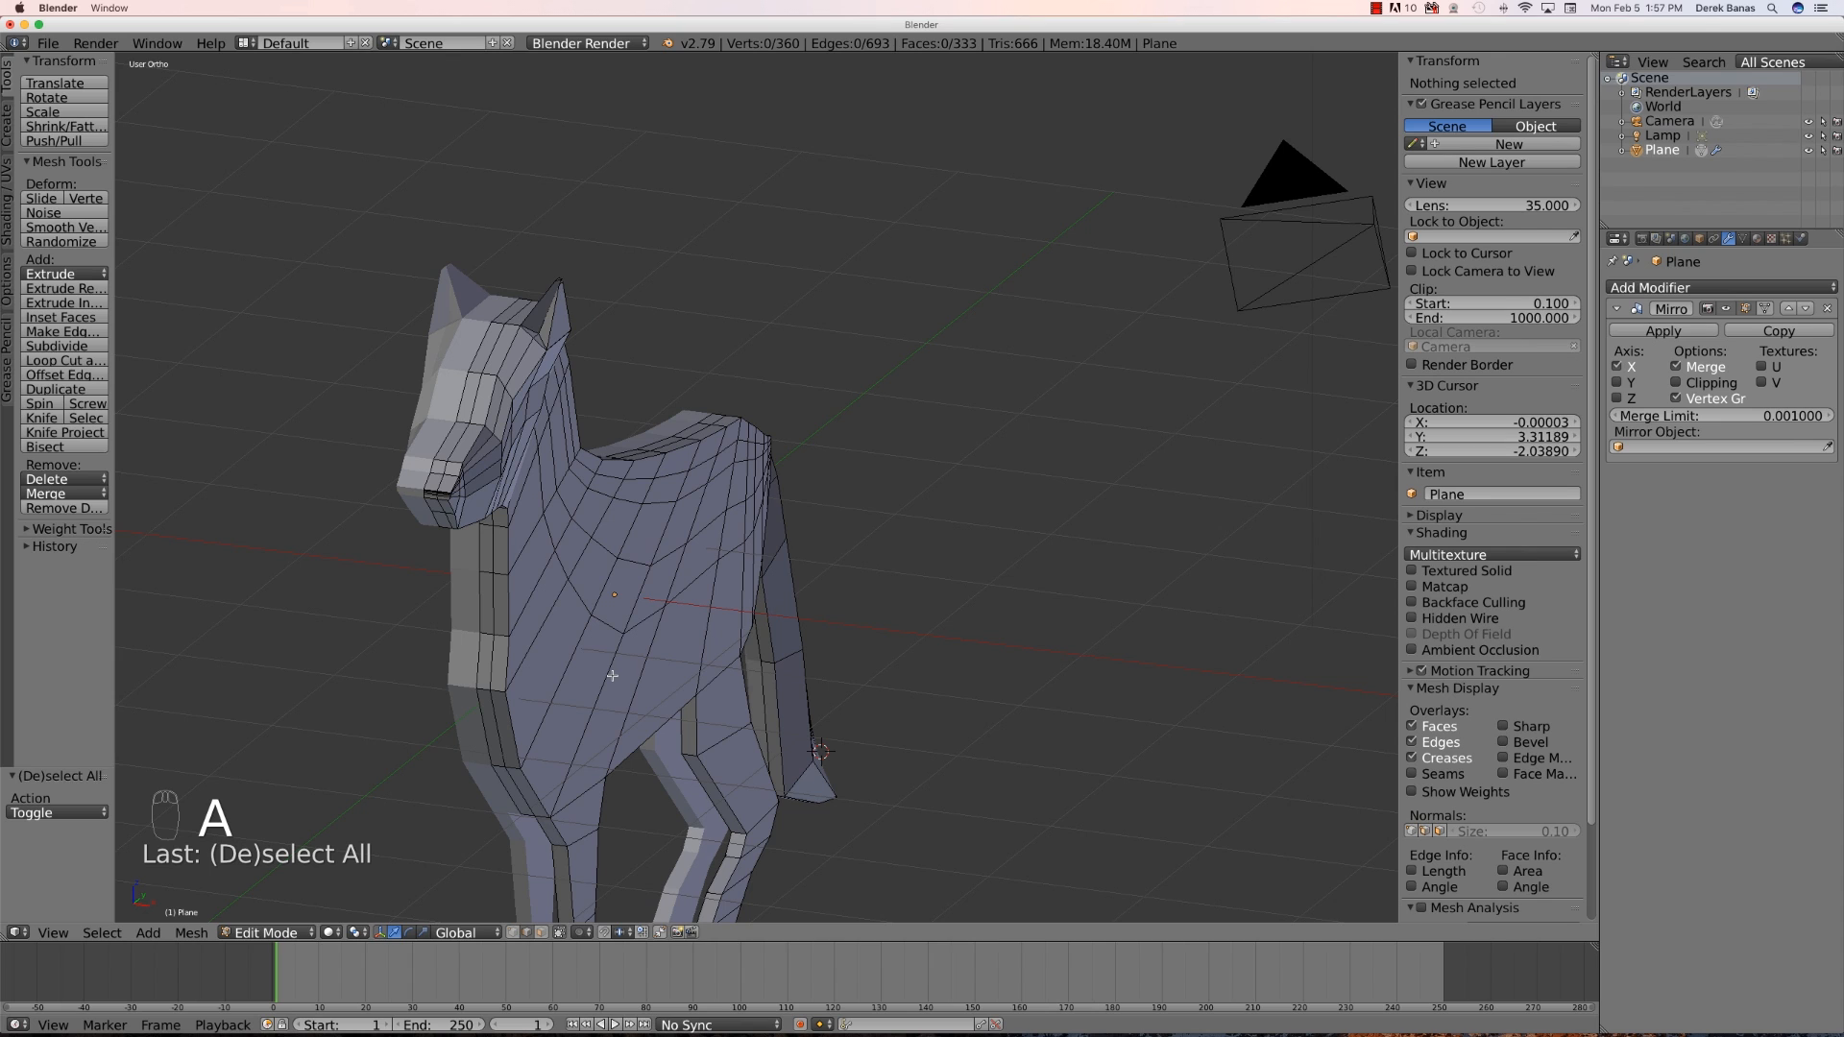
key(ctrl+r)
scroll(613, 675, up, 1)
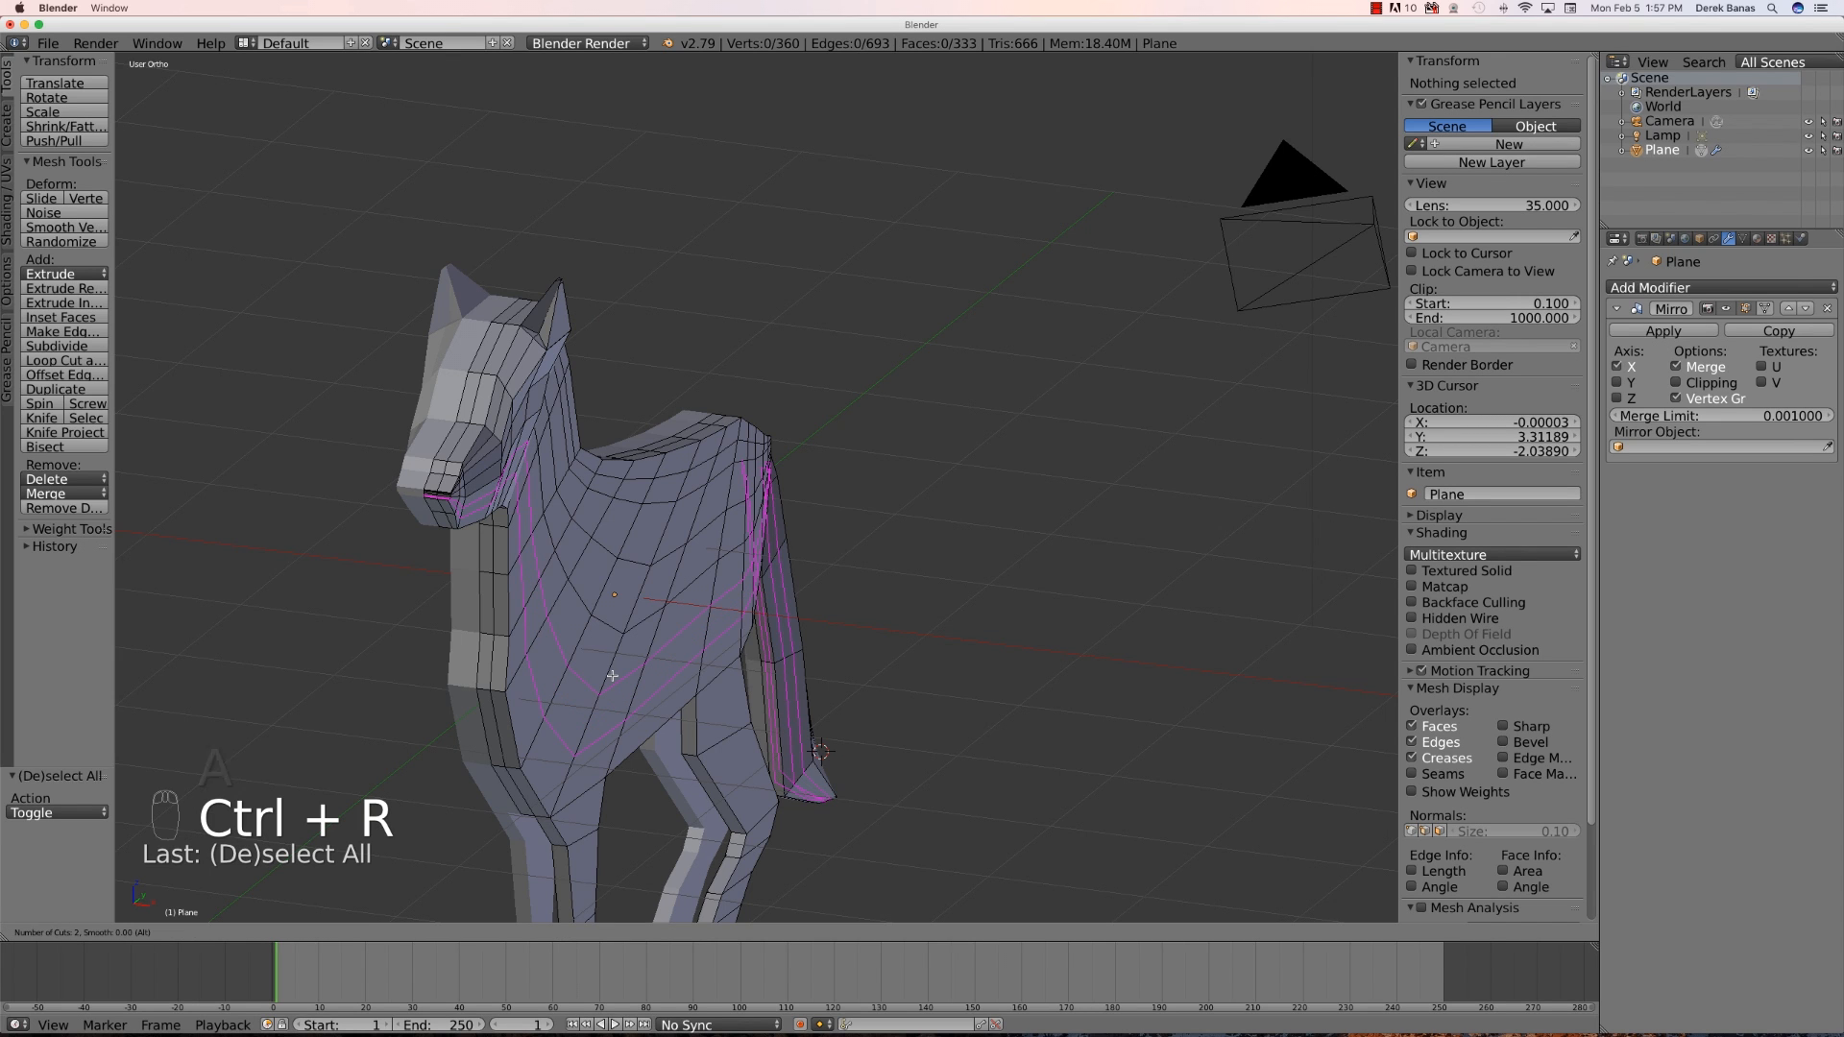
click(612, 675)
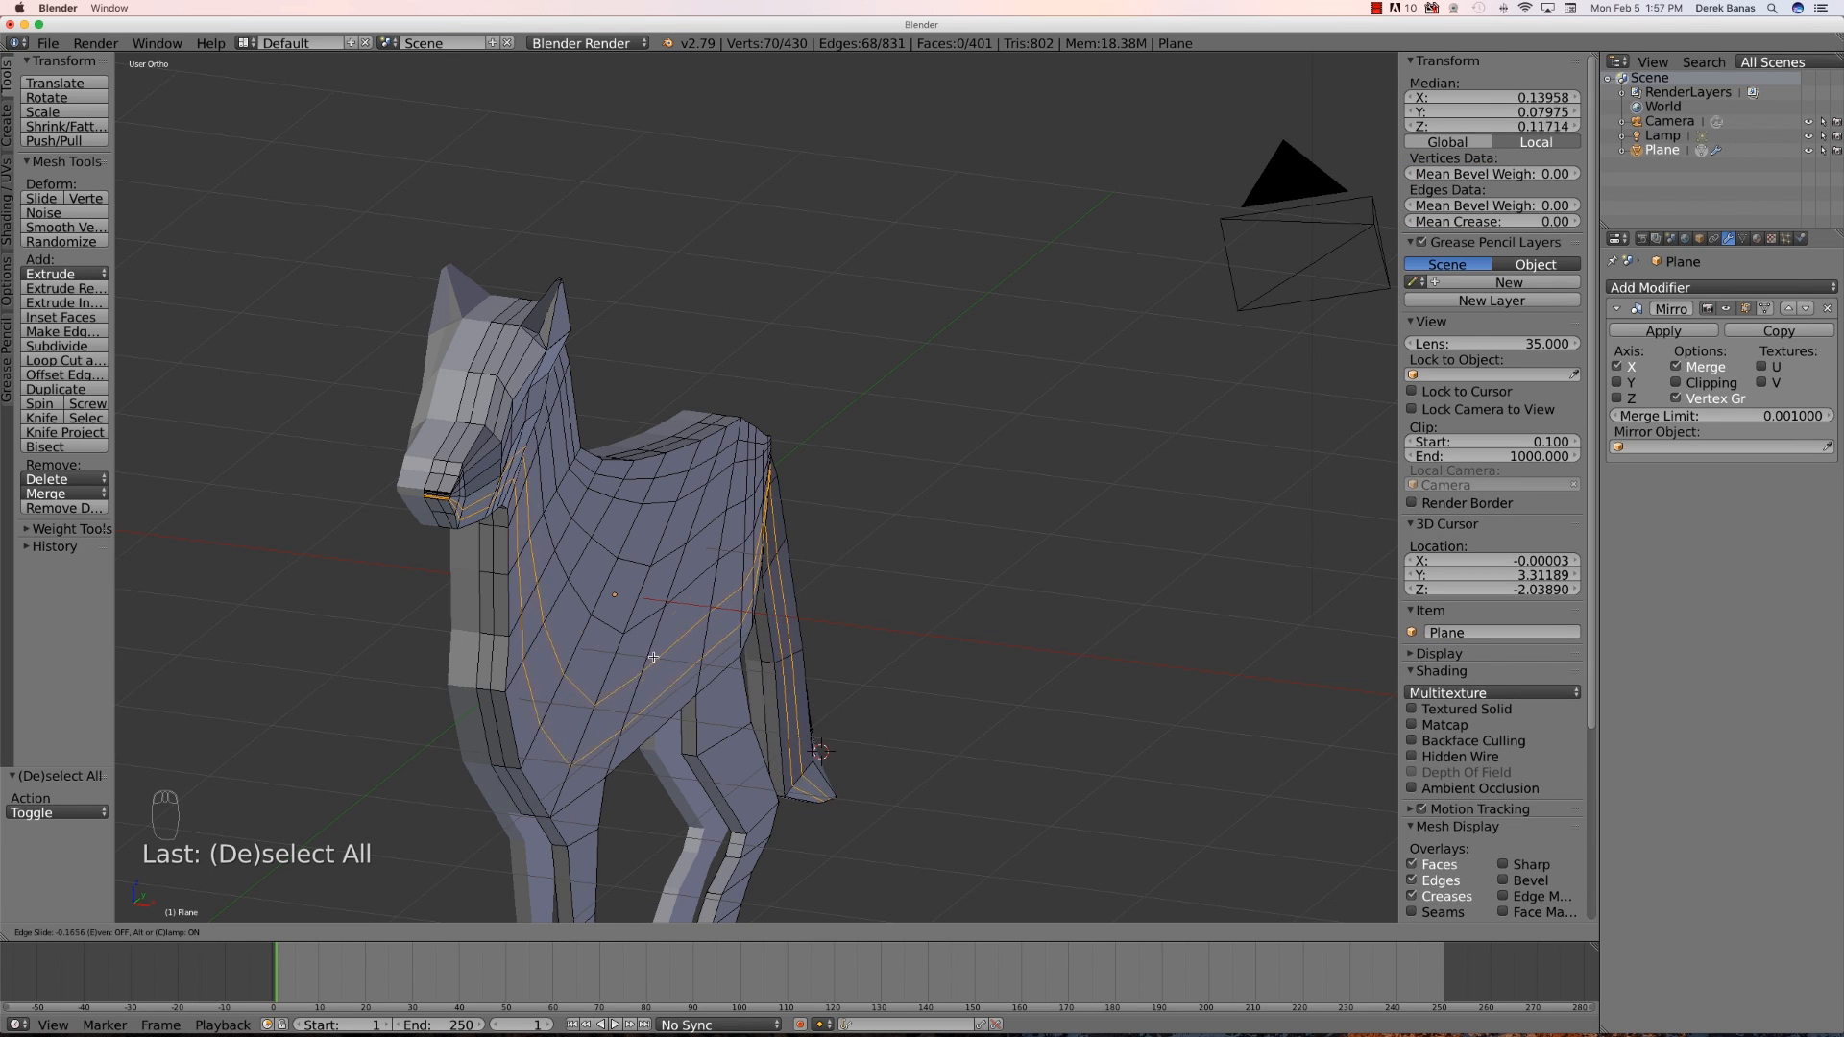
click(642, 684)
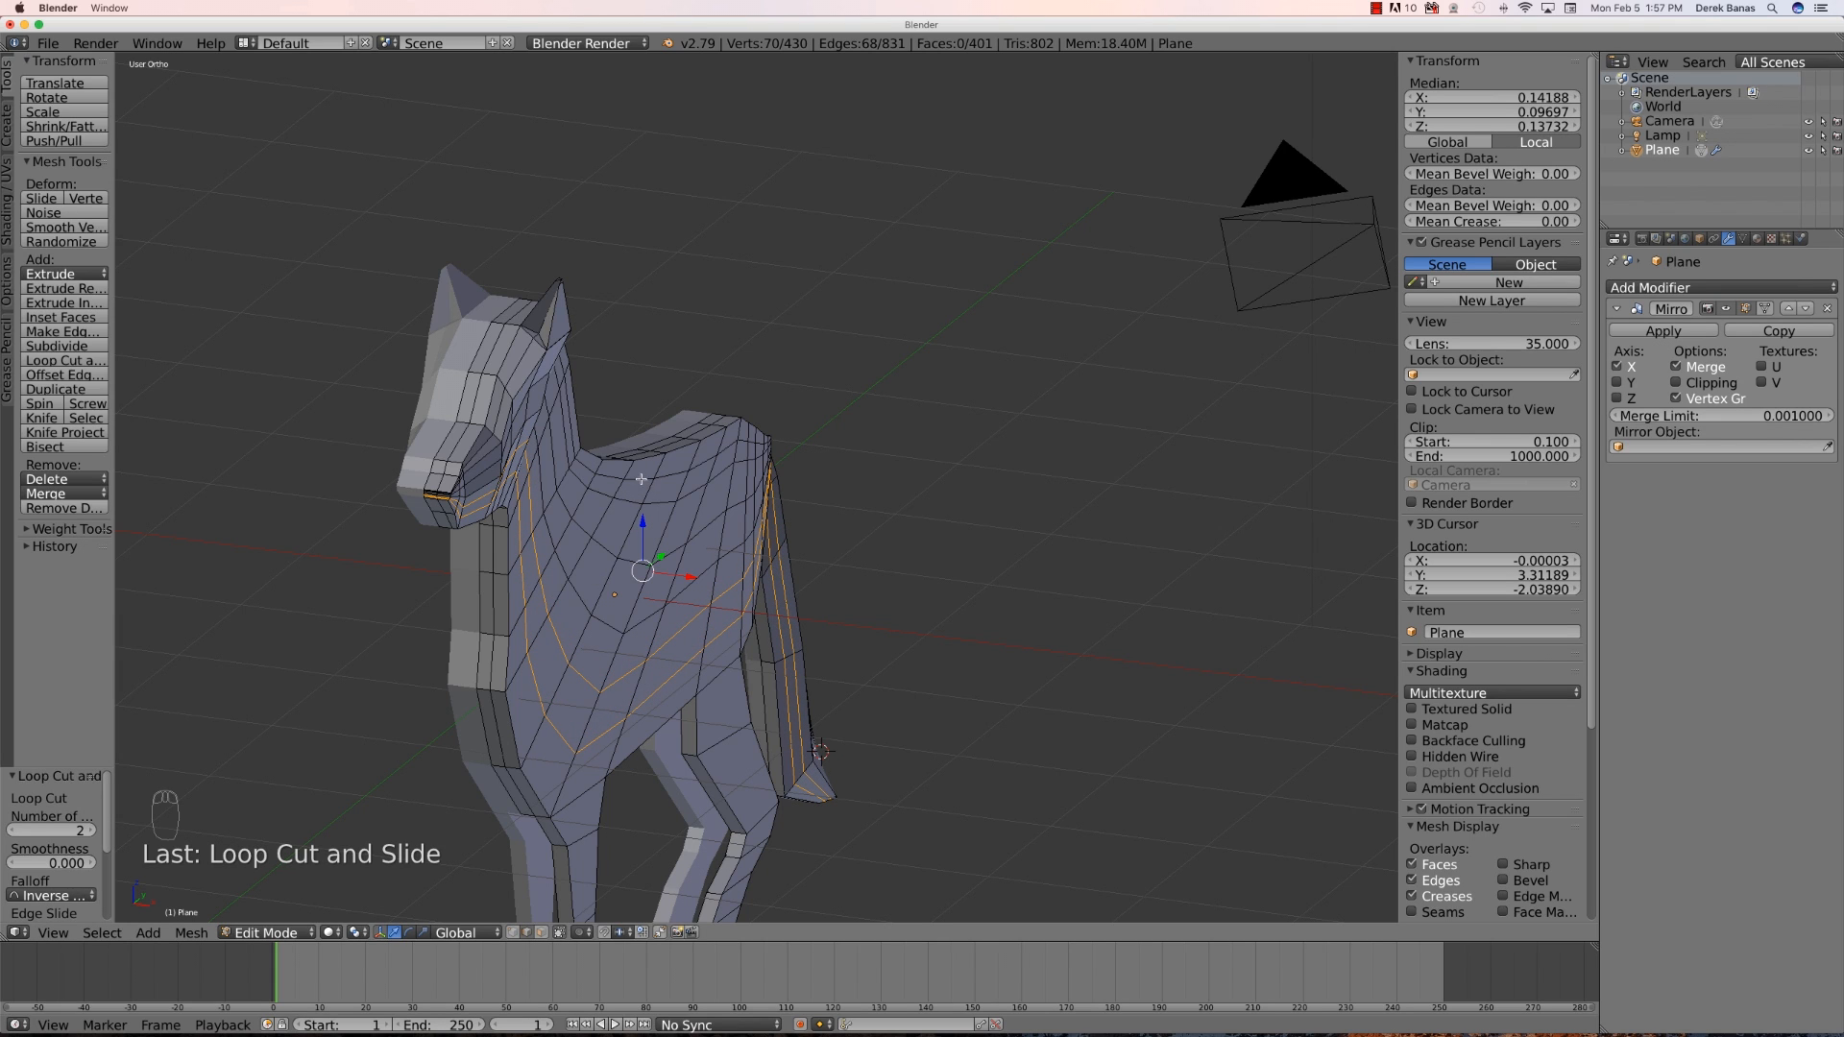
- Select the vertices of the new loop along the top of the back and move them outward along X about 0.049
right_click(583, 465)
shift+right_click(624, 476)
shift+right_click(656, 477)
shift+right_click(679, 473)
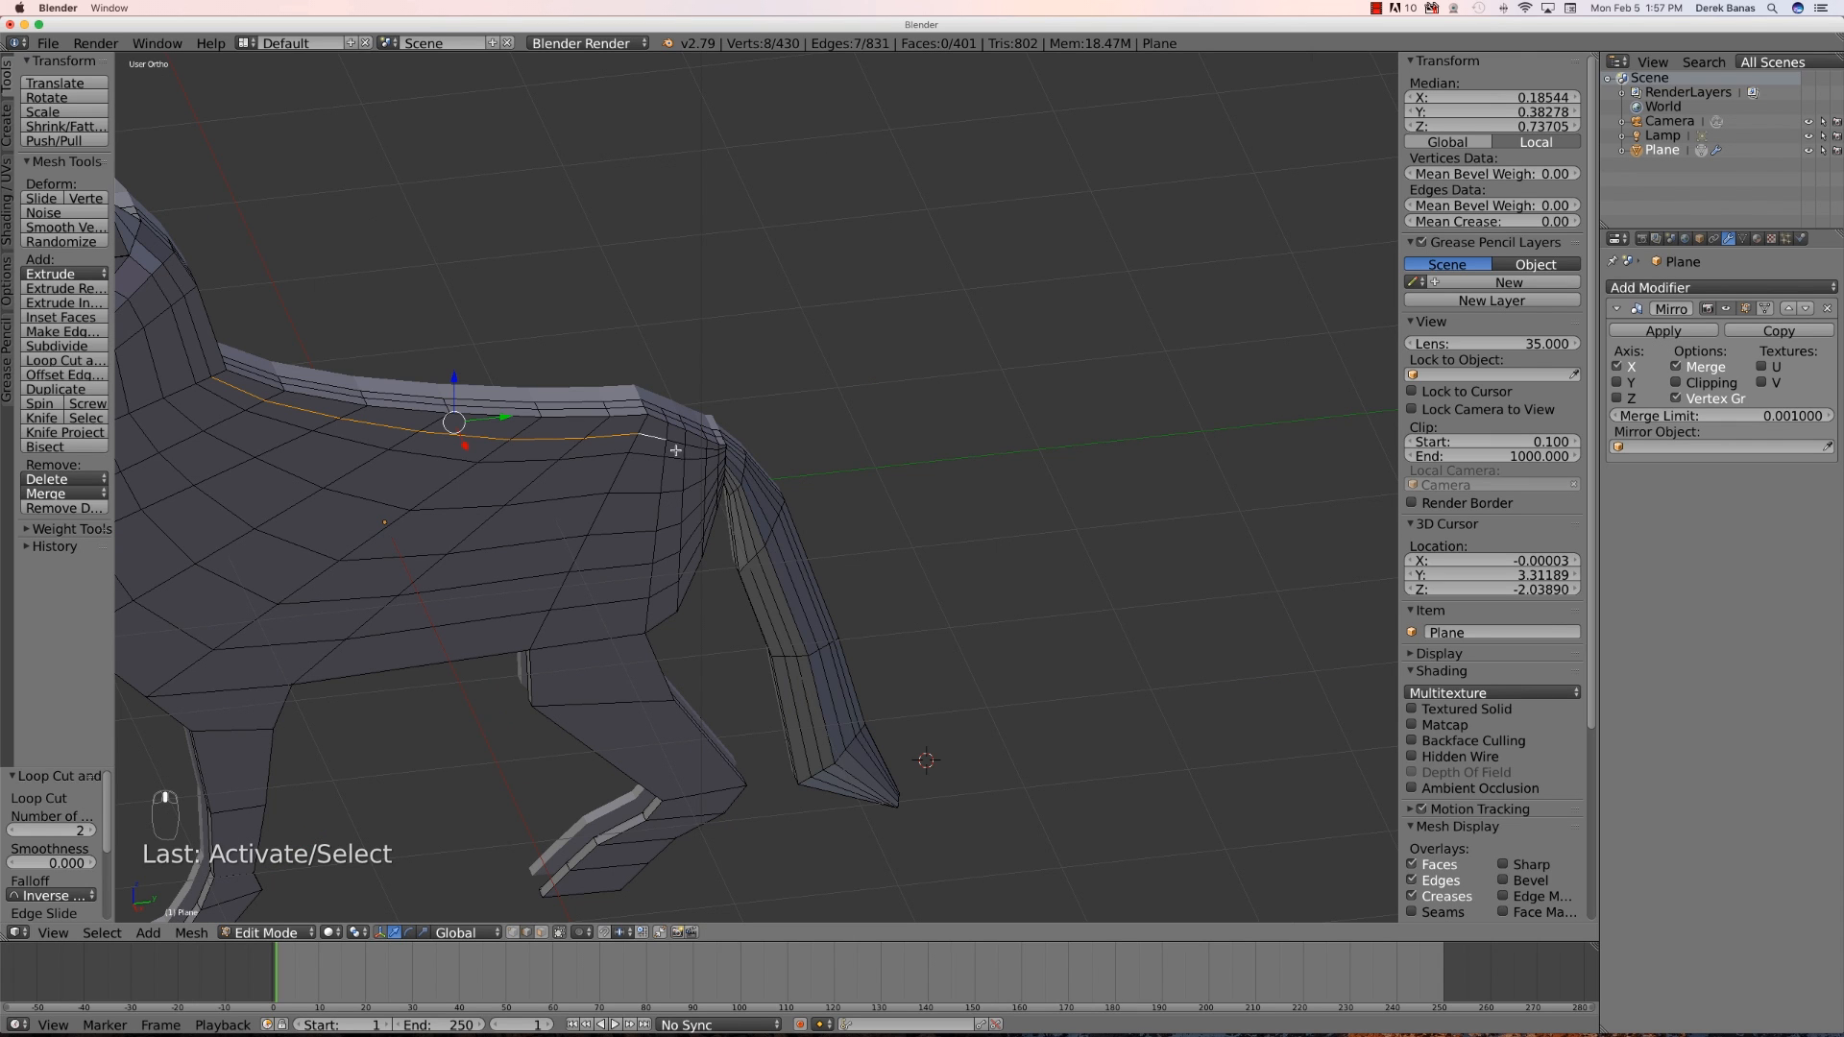
shift+right_click(693, 444)
shift+right_click(697, 446)
middle_drag(490, 523, 553, 516)
scroll(567, 511, down, 1)
drag(655, 485, 660, 487)
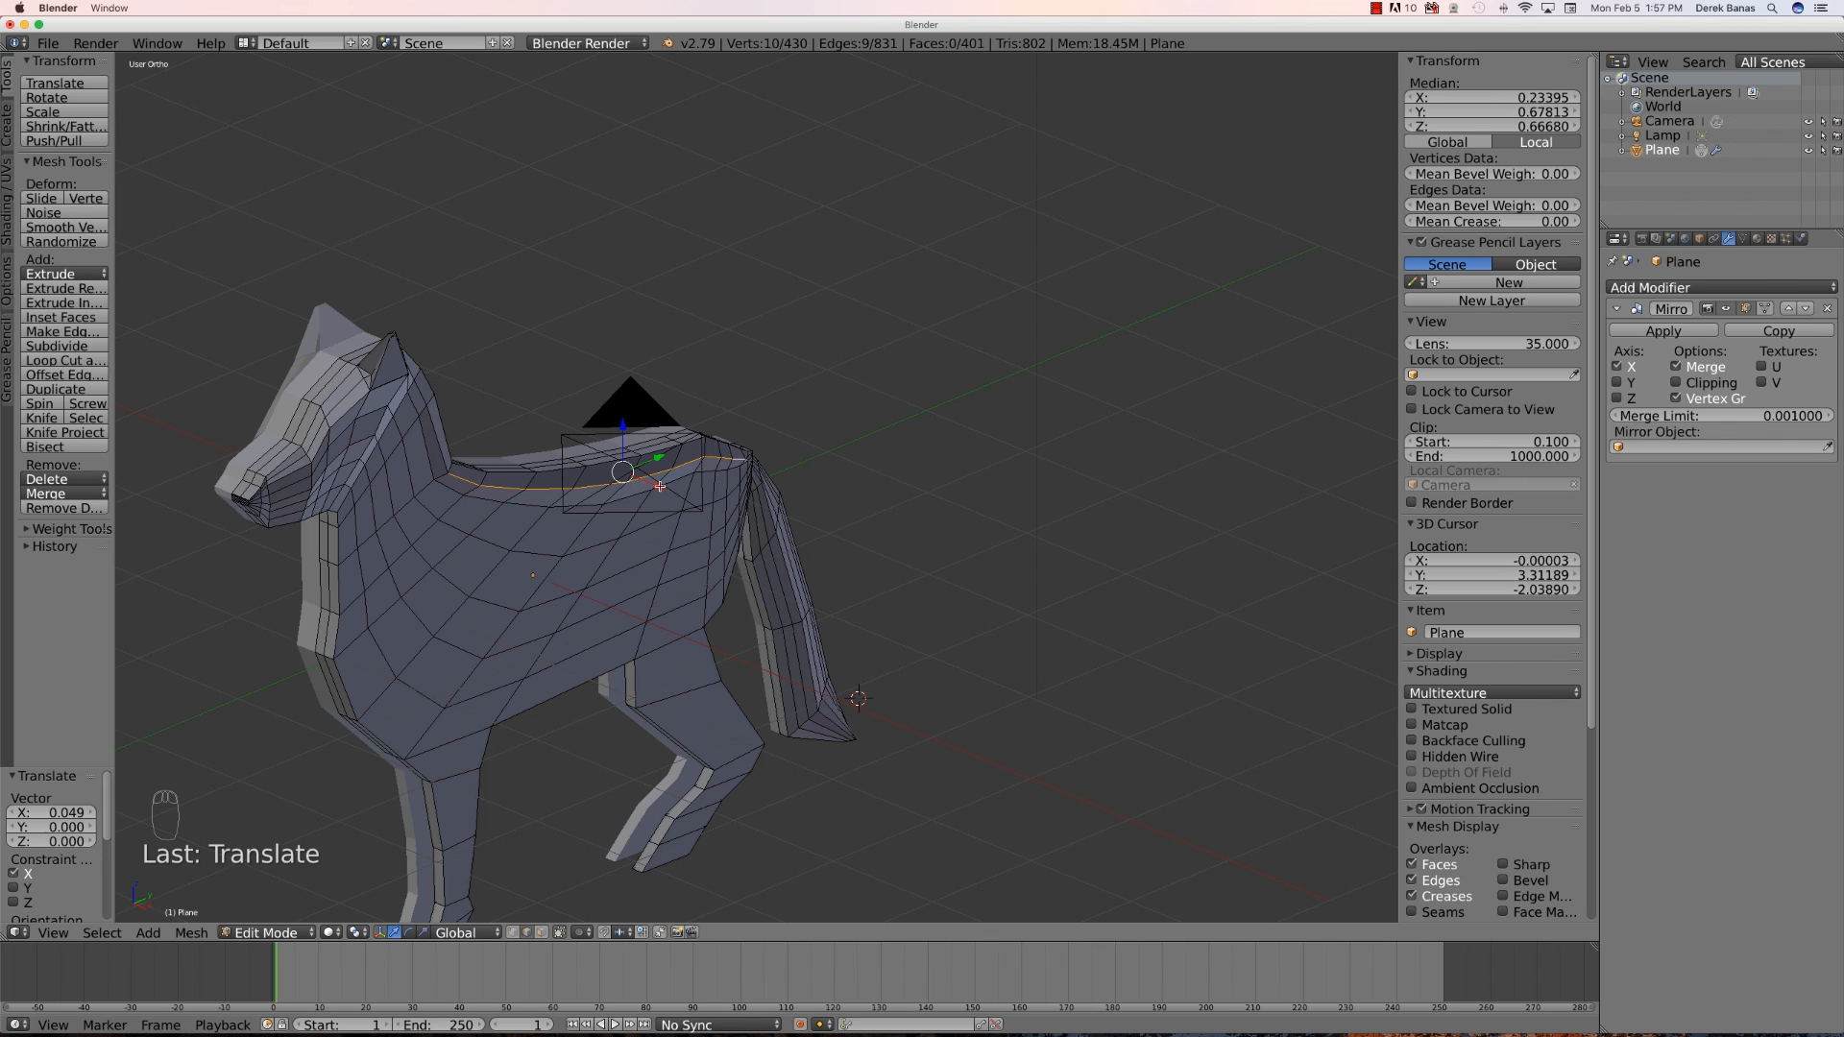
- Select the loop's vertices along the neck and shoulder and move them outward along X
right_click(425, 449)
shift+right_click(446, 485)
shift+right_click(494, 499)
shift+right_click(531, 505)
shift+right_click(586, 505)
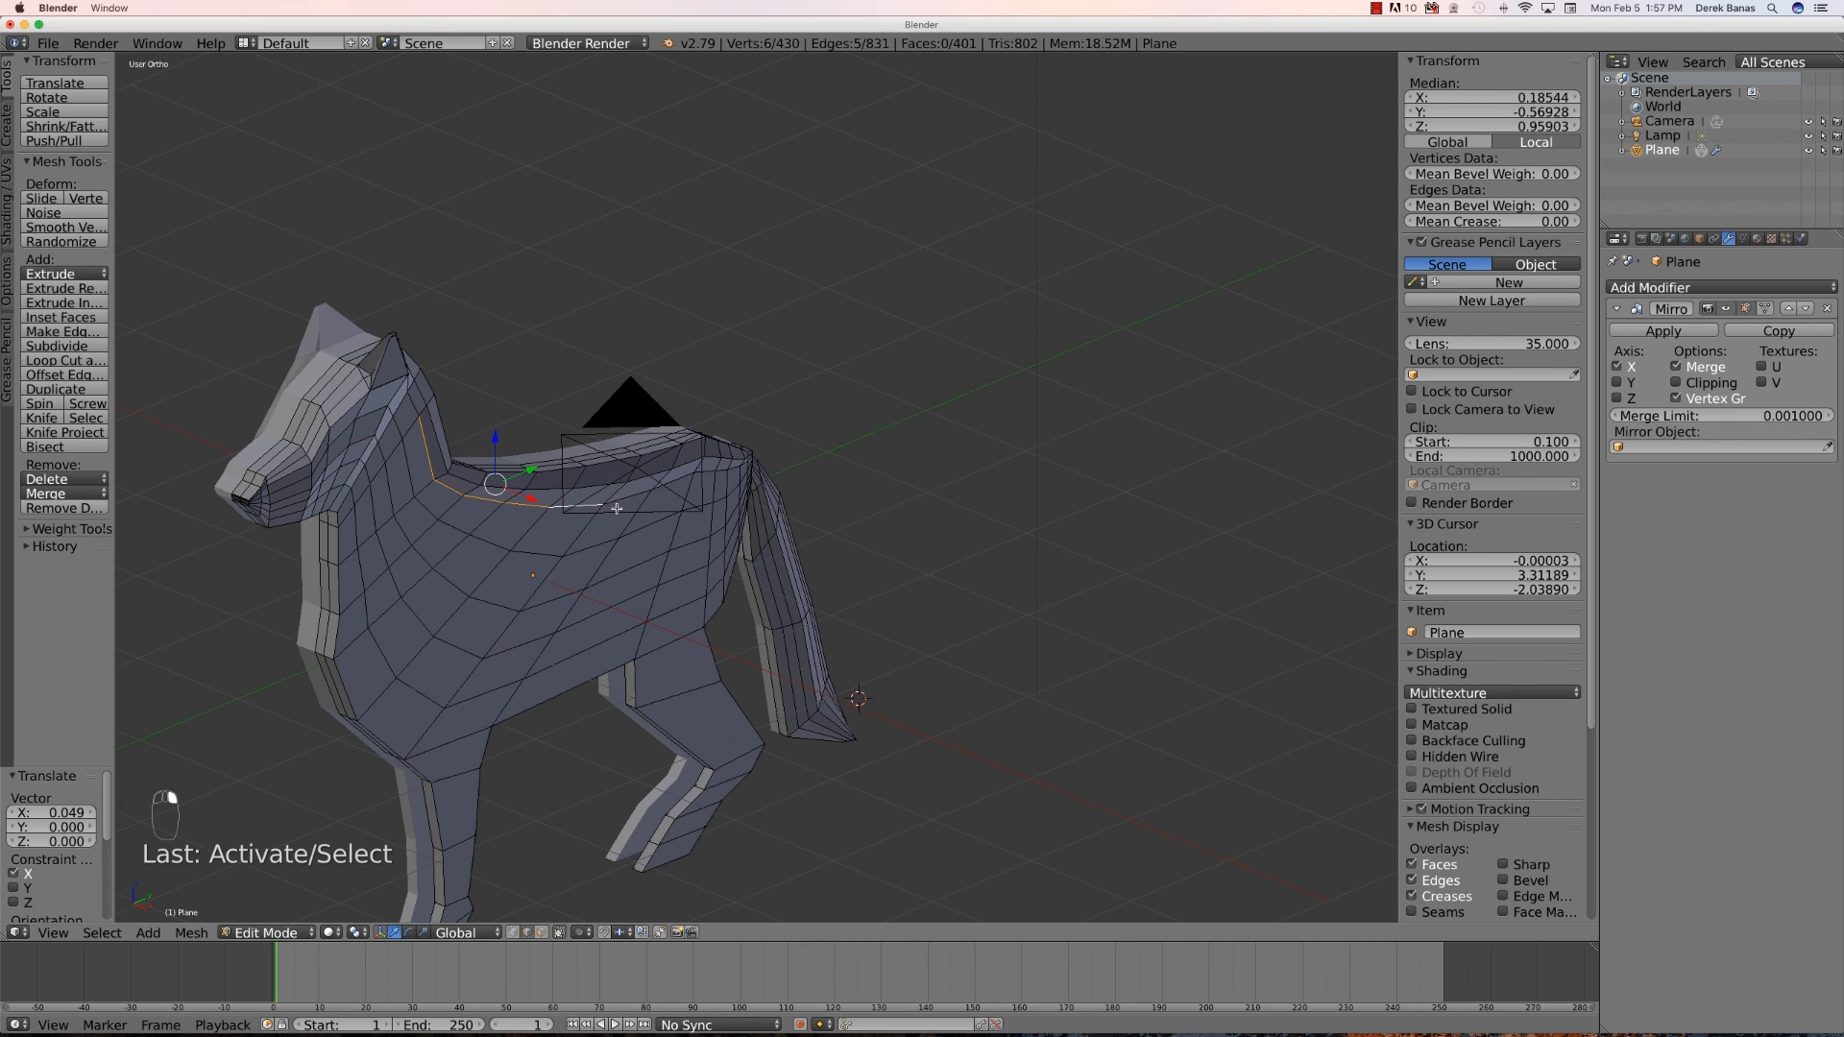
shift+right_click(633, 493)
shift+right_click(670, 486)
shift+right_click(708, 472)
key(g)
key(x)
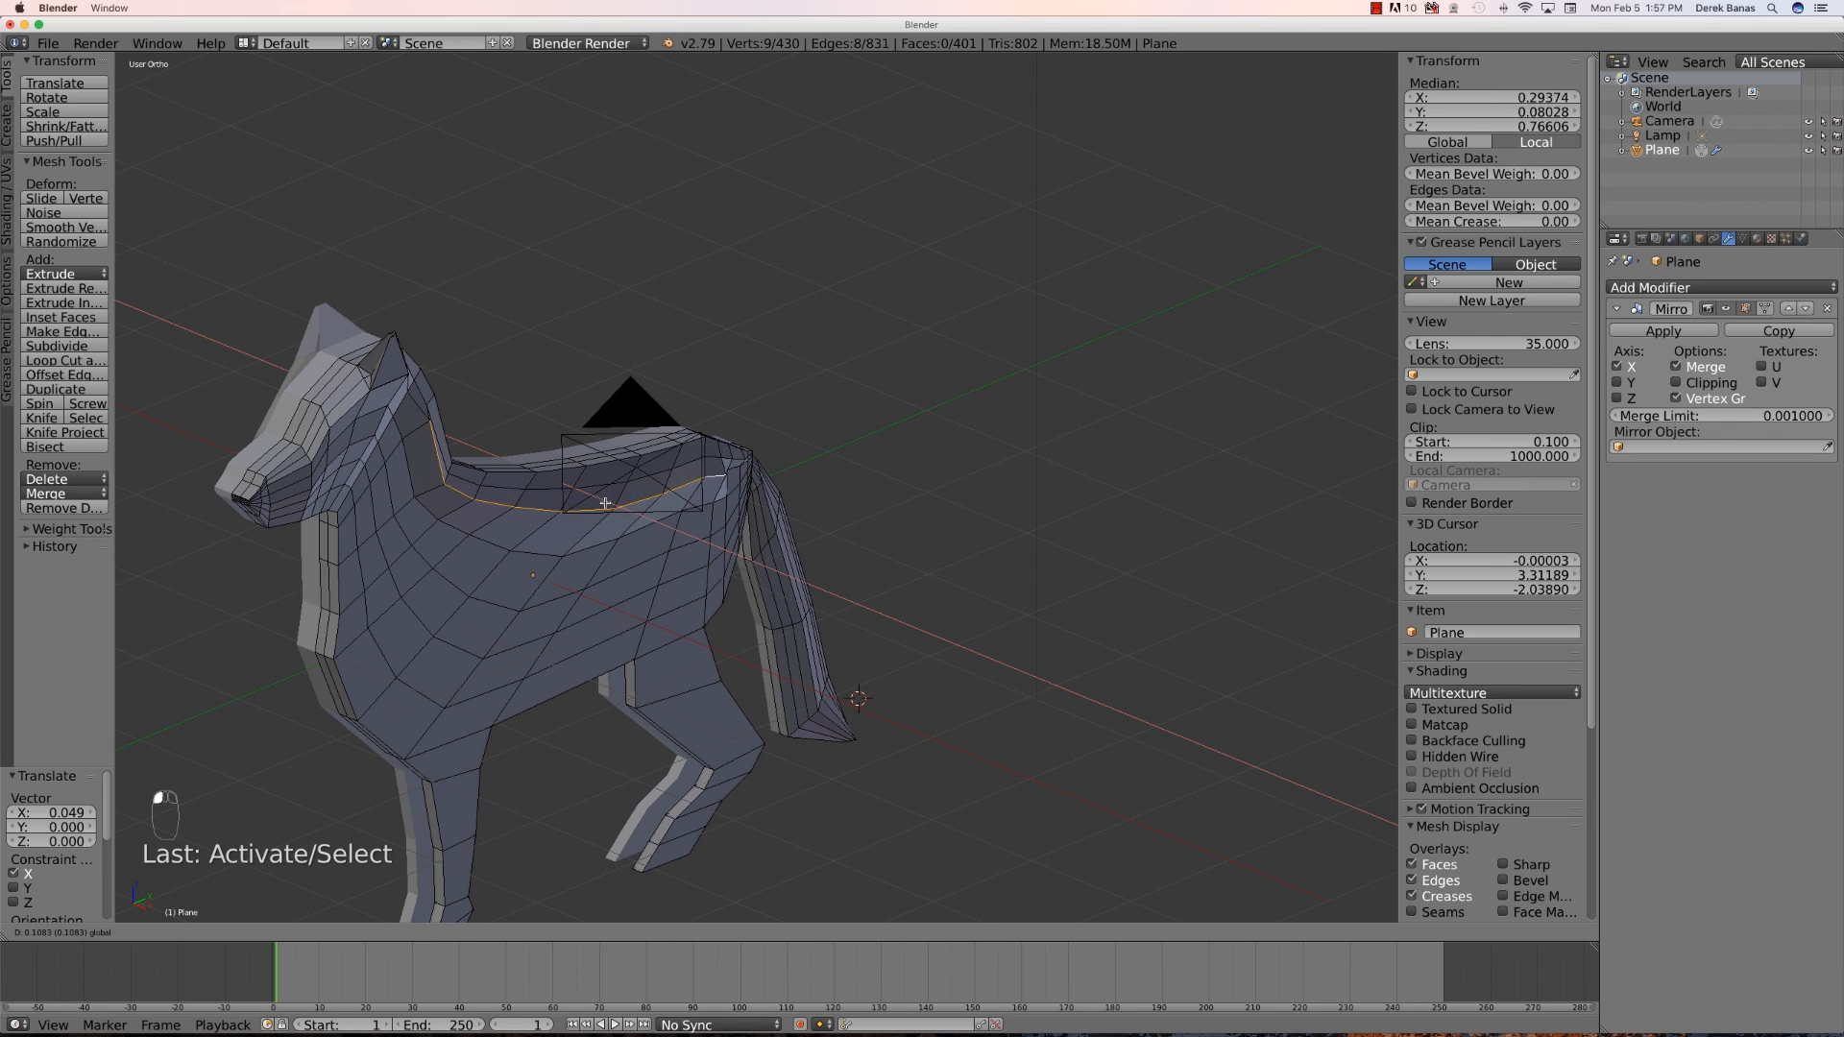
click(601, 506)
- Select the loop's vertices along the side of the body and move them outward along X about 0.110
middle_drag(598, 509, 606, 555)
right_click(581, 433)
shift+right_click(592, 467)
shift+right_click(613, 494)
shift+right_click(638, 514)
shift+right_click(655, 524)
middle_drag(898, 519, 817, 433)
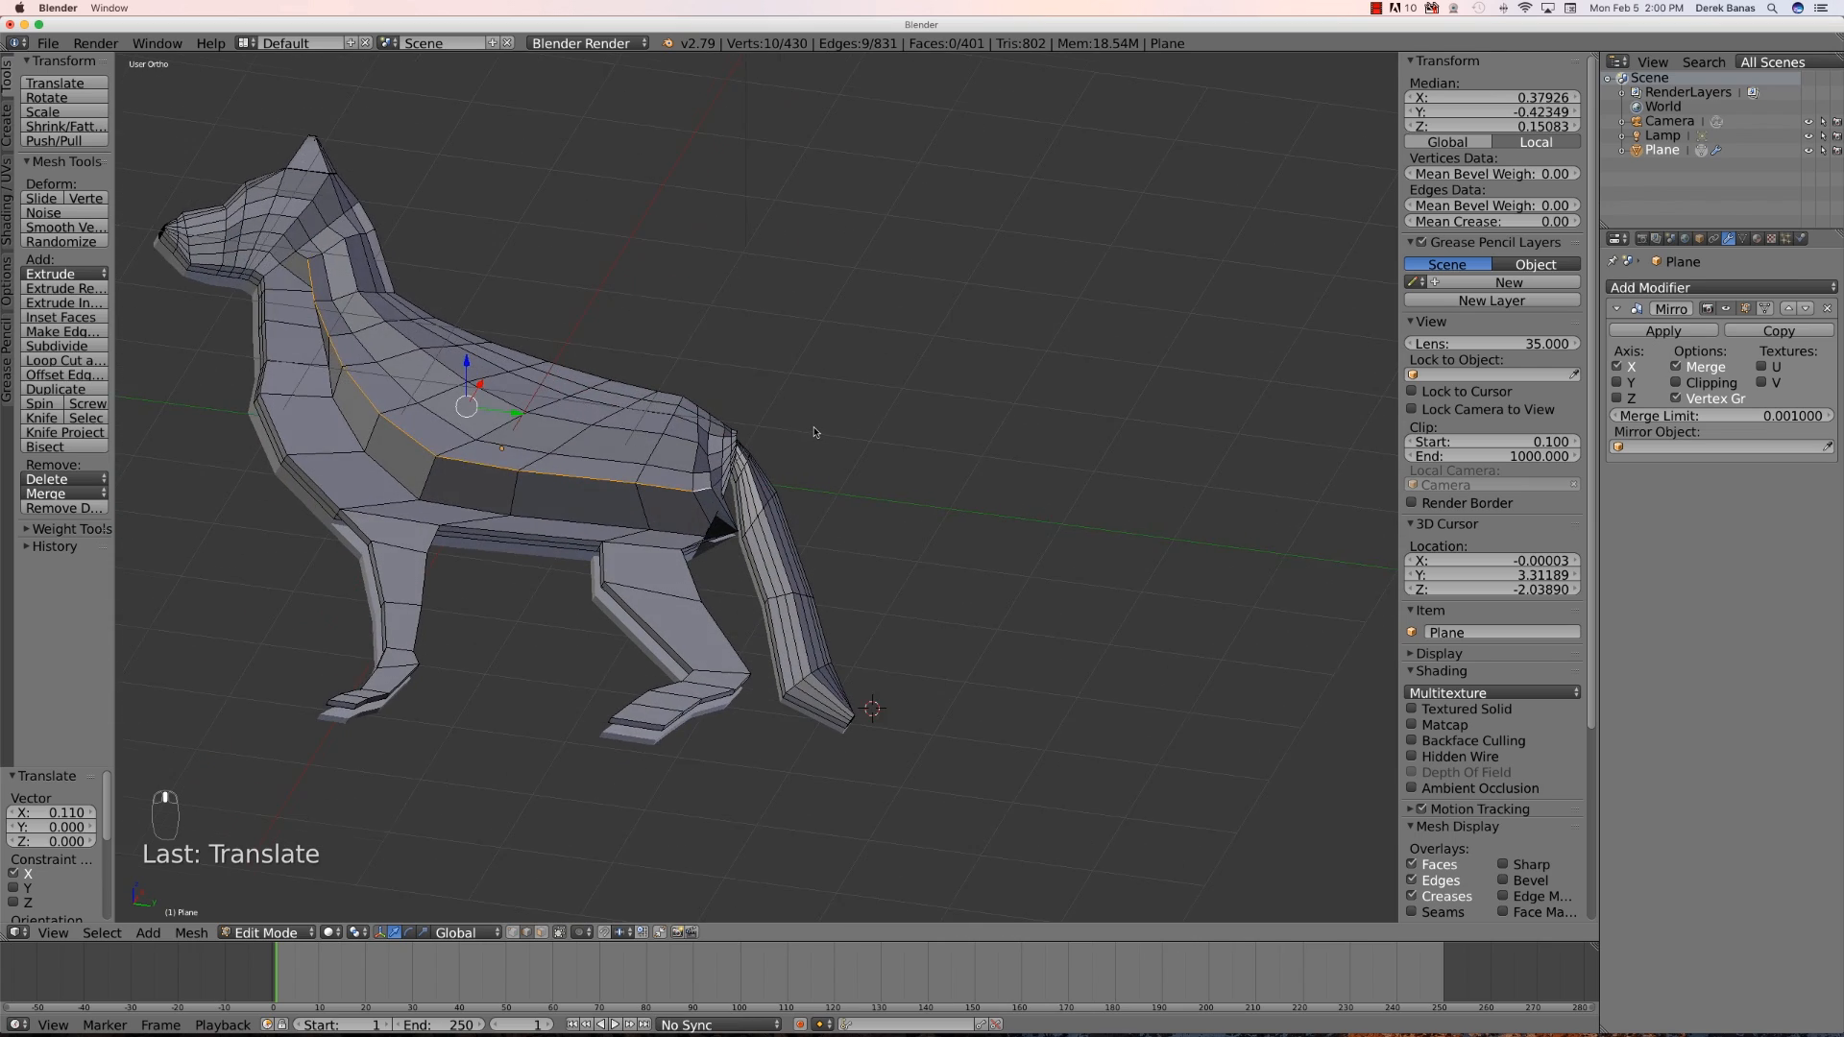
- Add a loop cut running down the front leg and up through the body
scroll(811, 432, down, 1)
scroll(379, 440, up, 1)
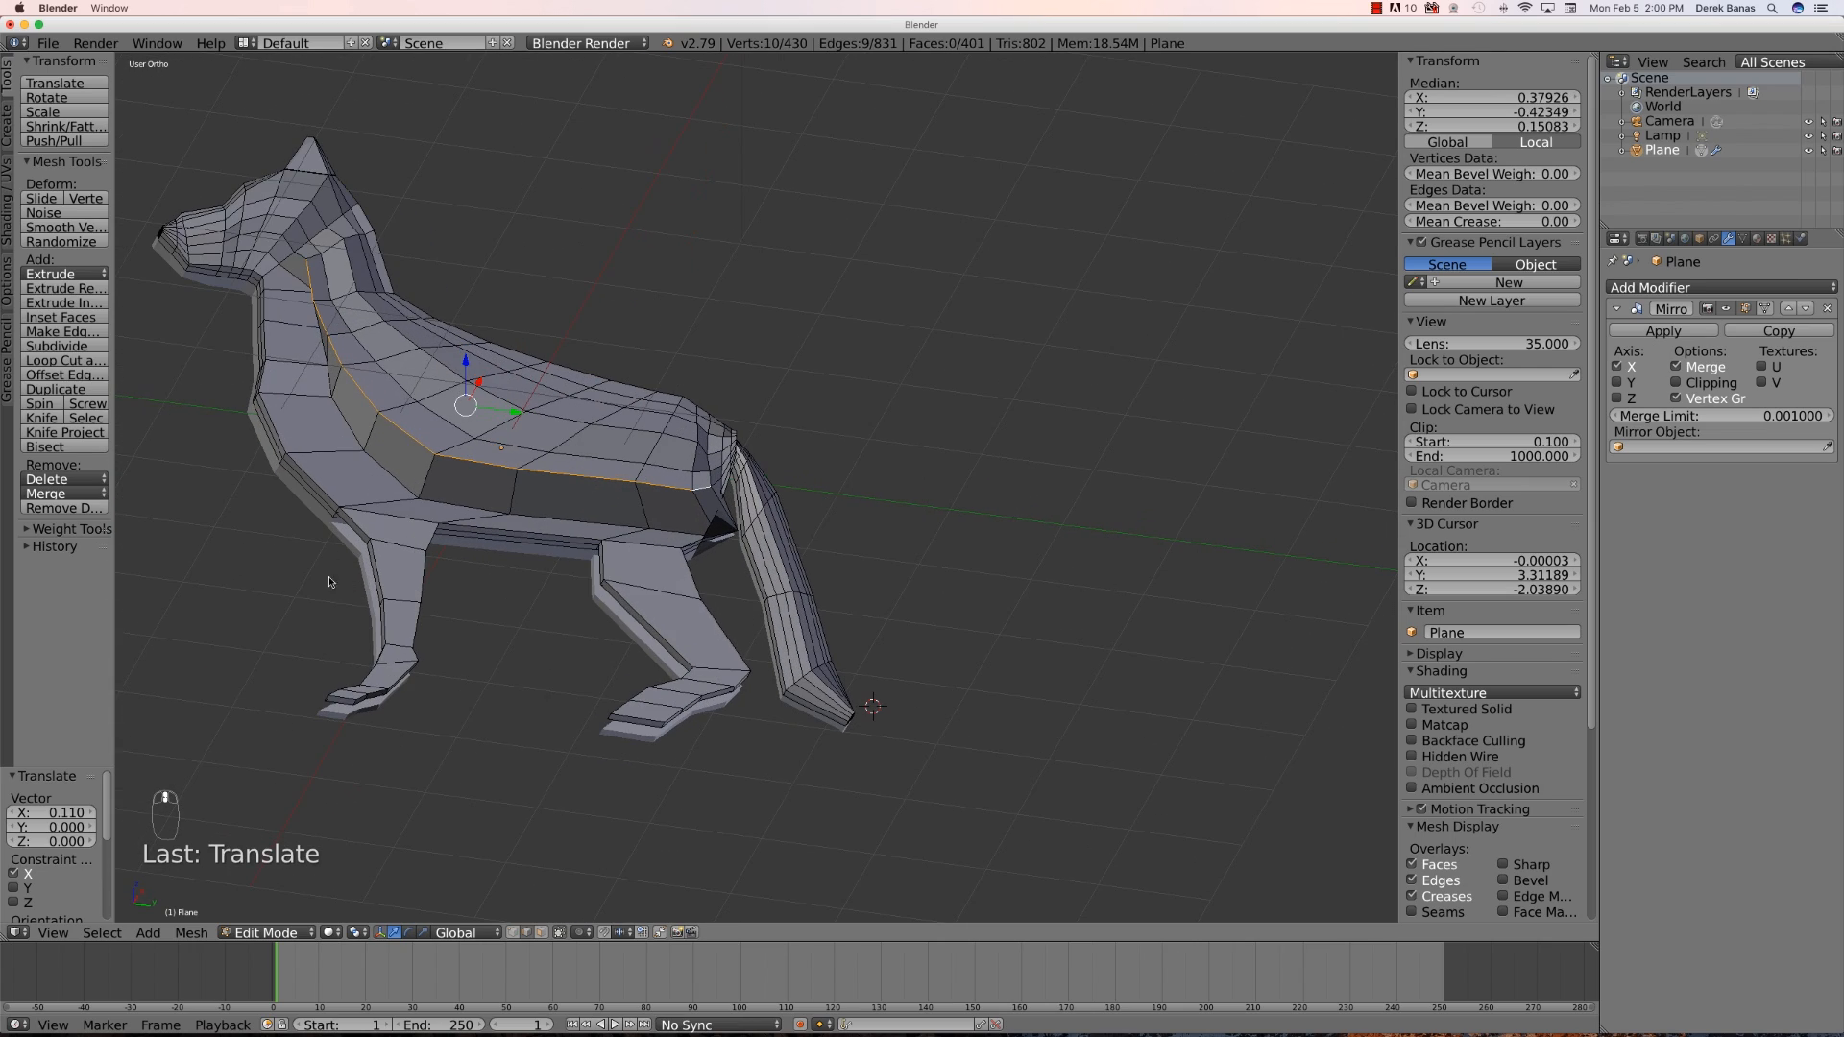
middle_drag(369, 564, 796, 448)
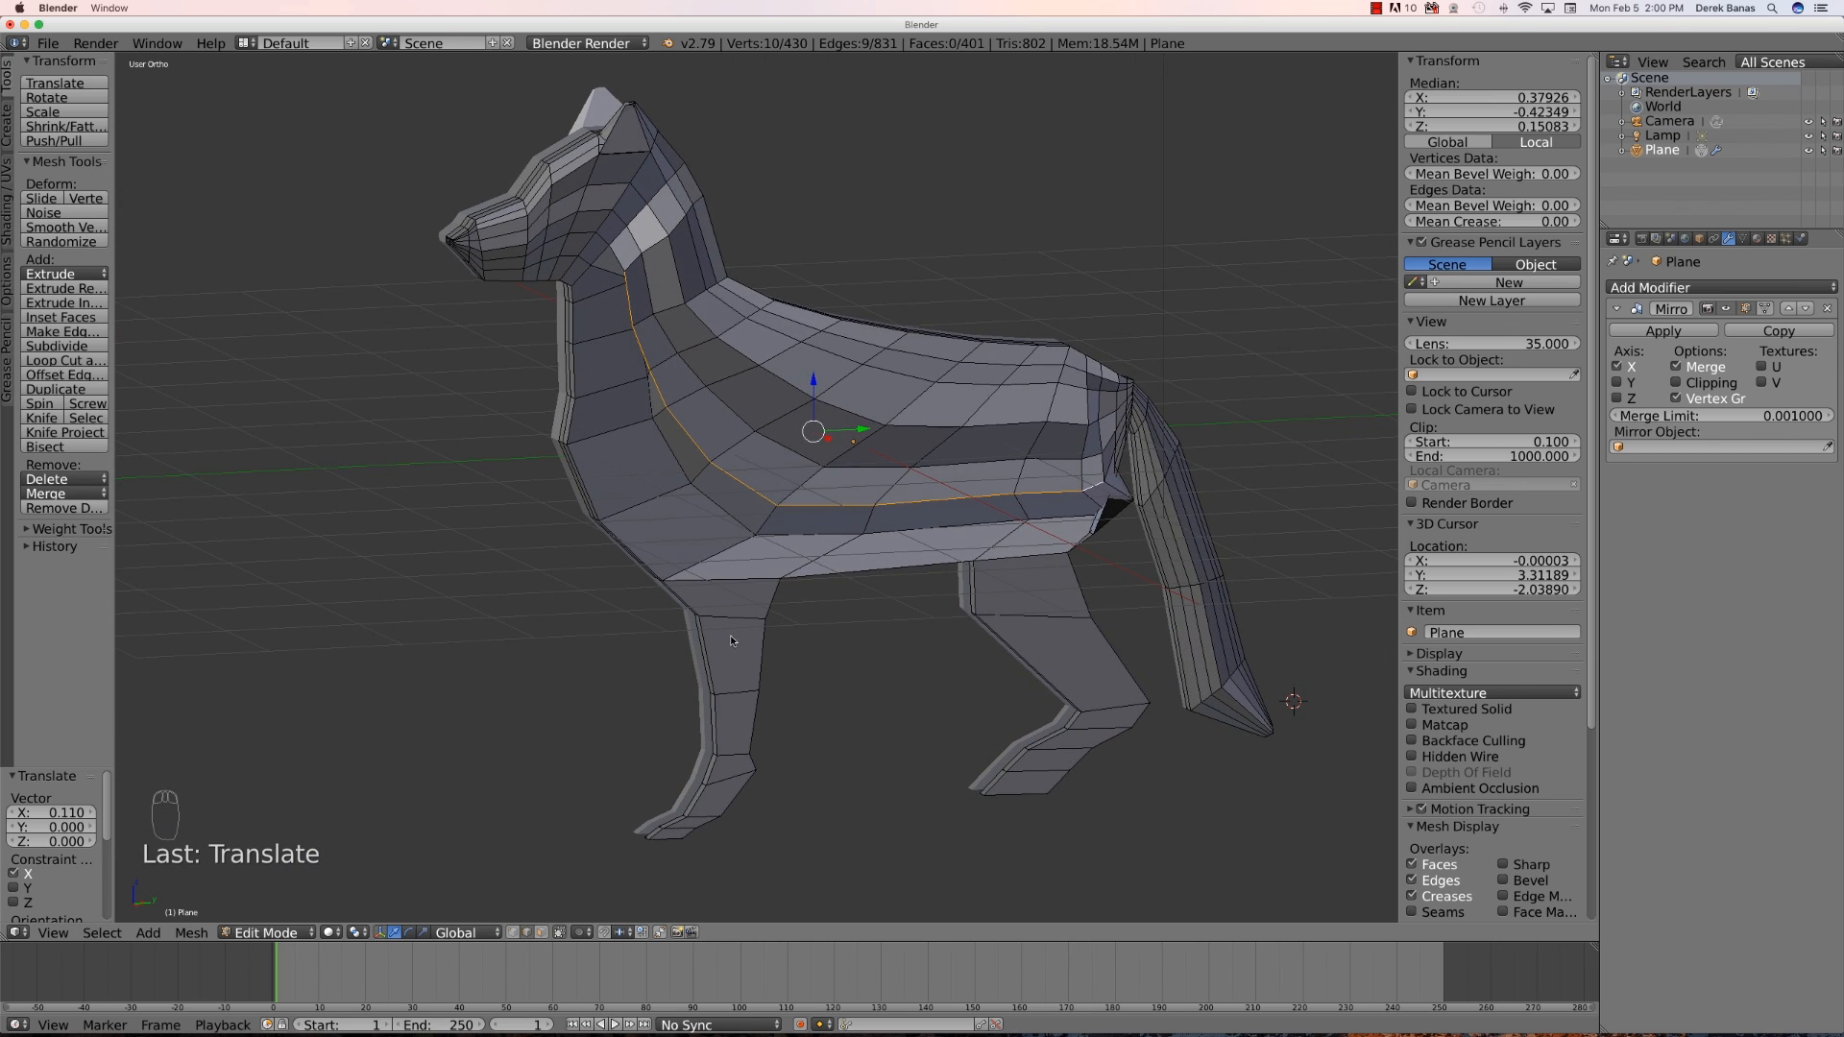
key(a)
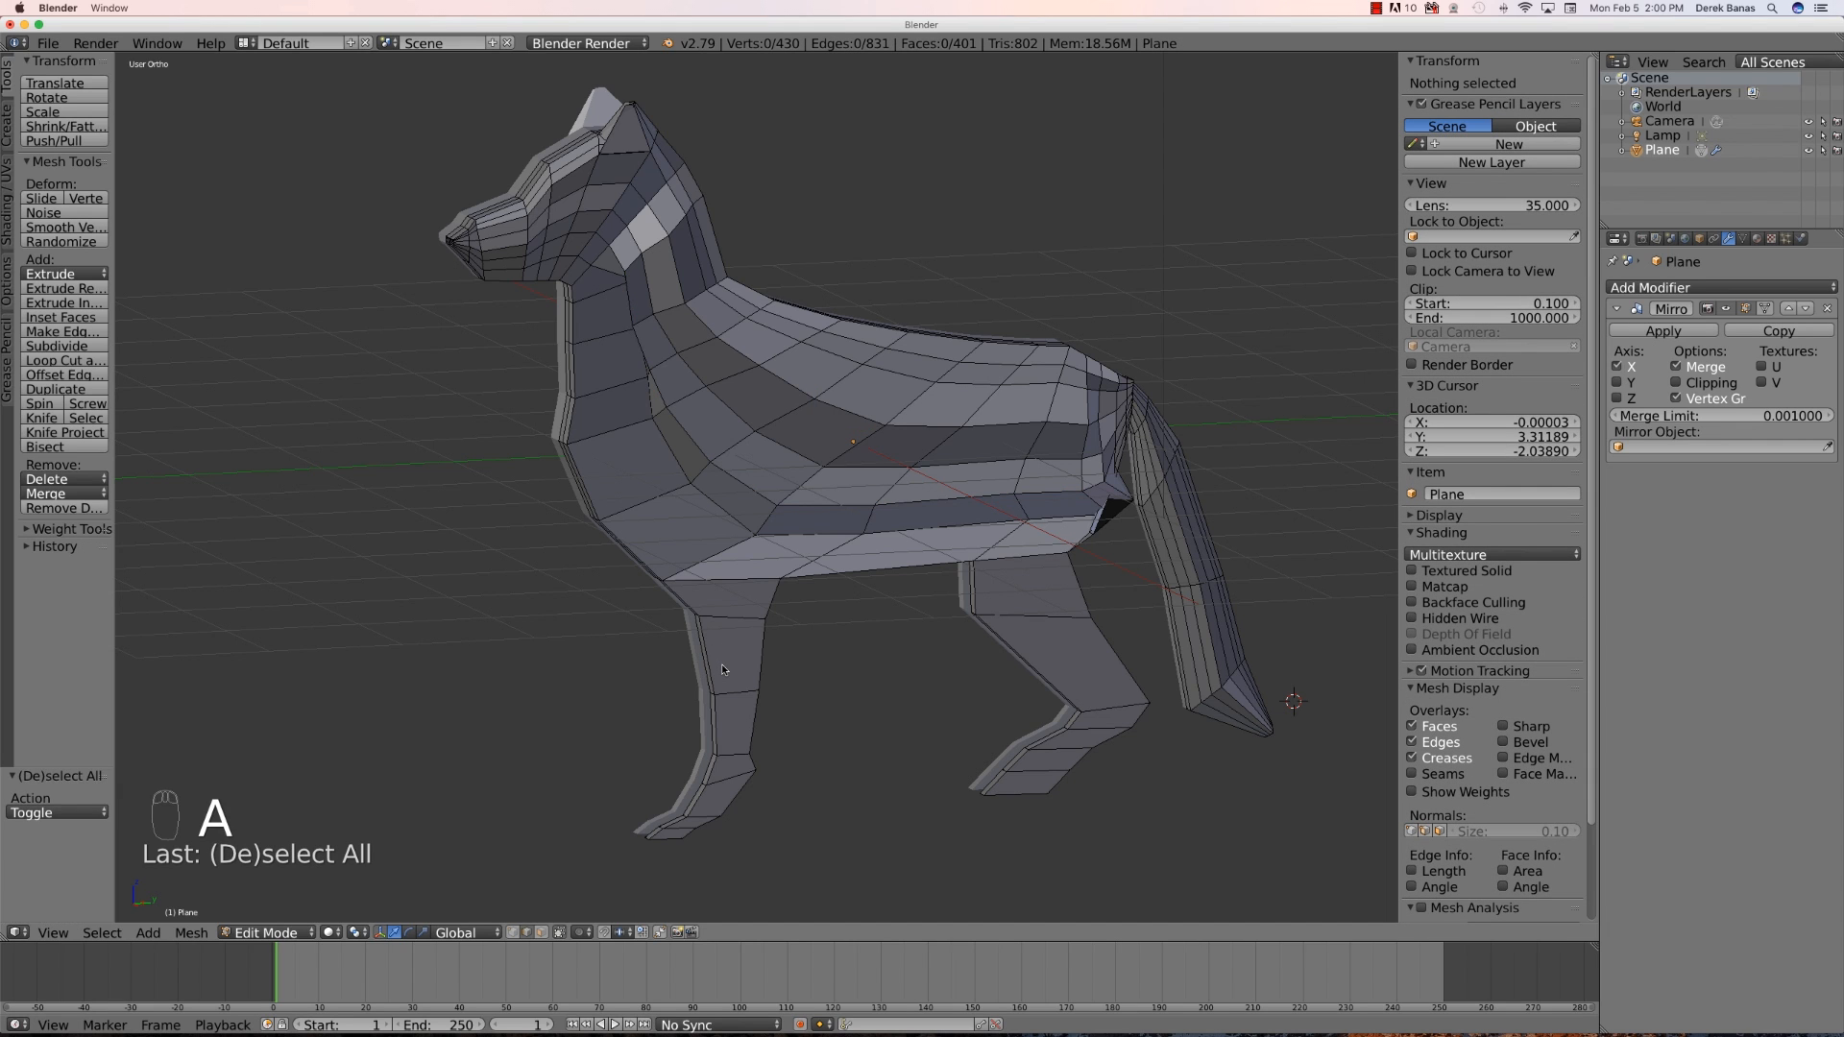
key(ctrl+r)
click(735, 624)
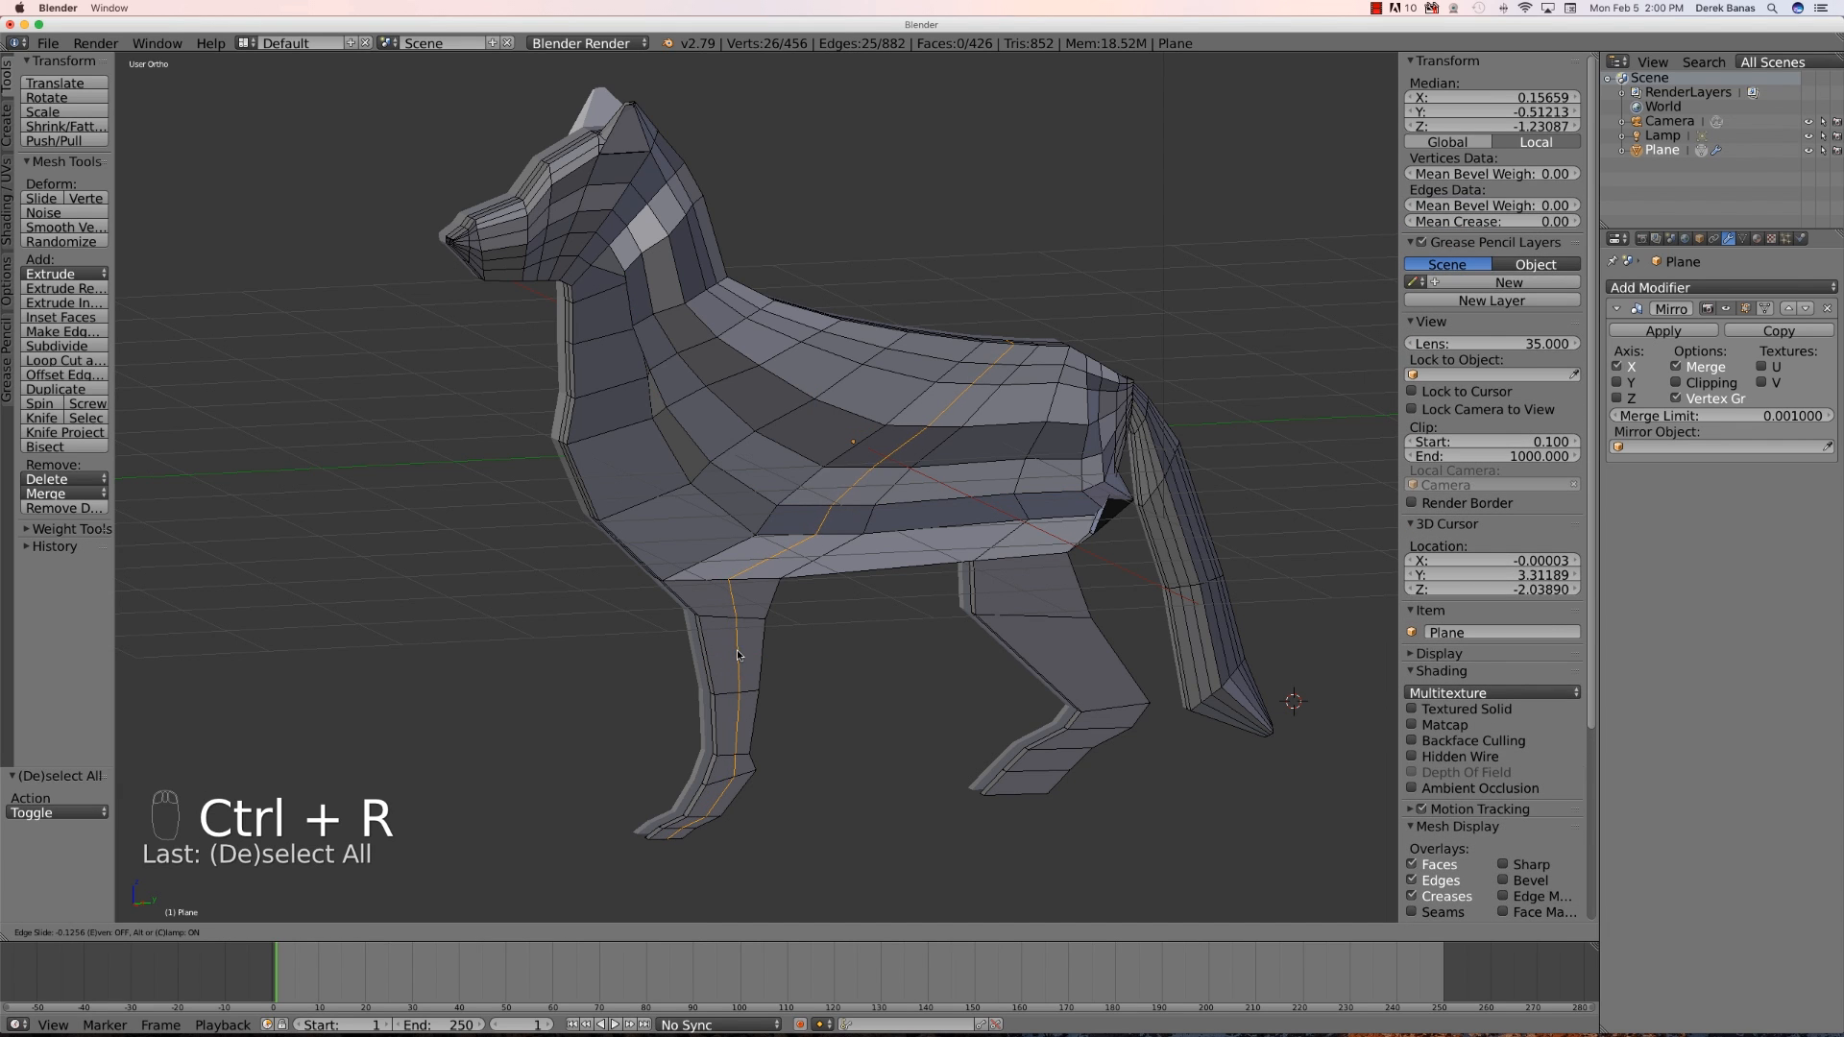
click(741, 688)
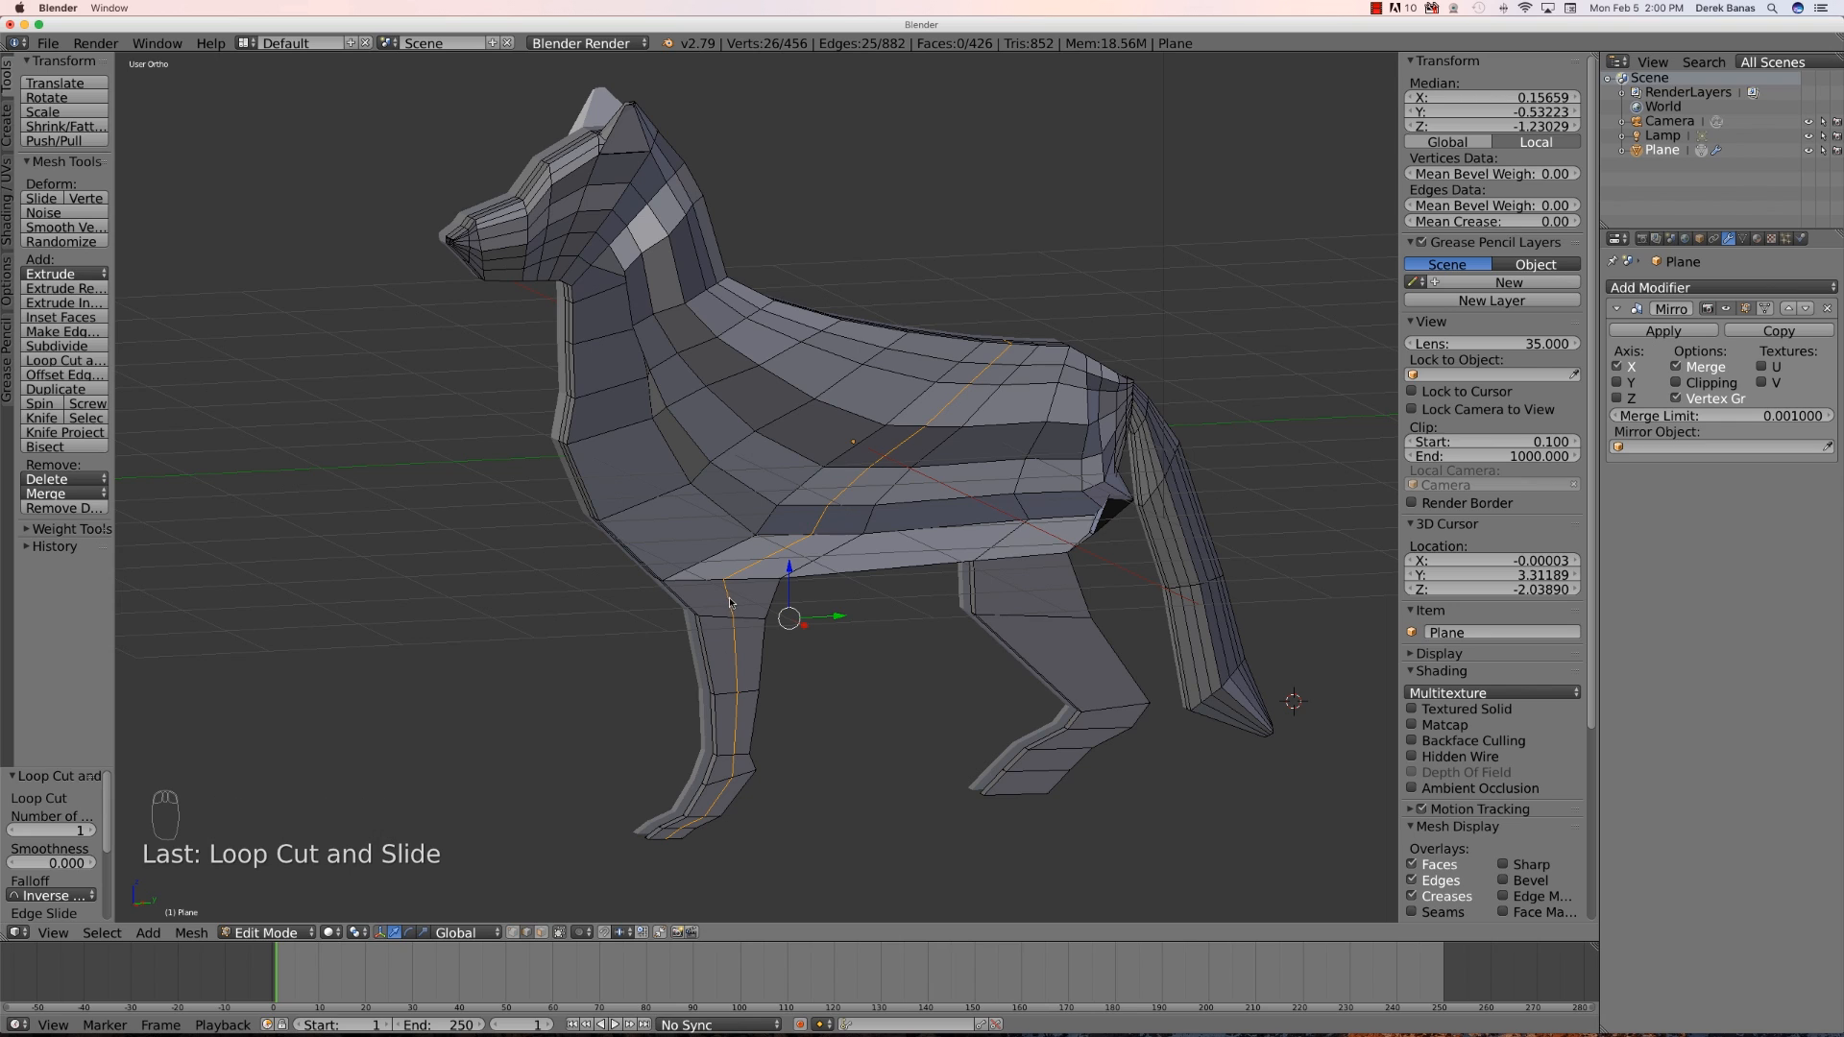
- Select the new loop's vertices down the front leg and paw and move them outward along X about 0.127
right_click(728, 602)
shift+right_click(738, 646)
shift+right_click(741, 740)
shift+right_click(735, 778)
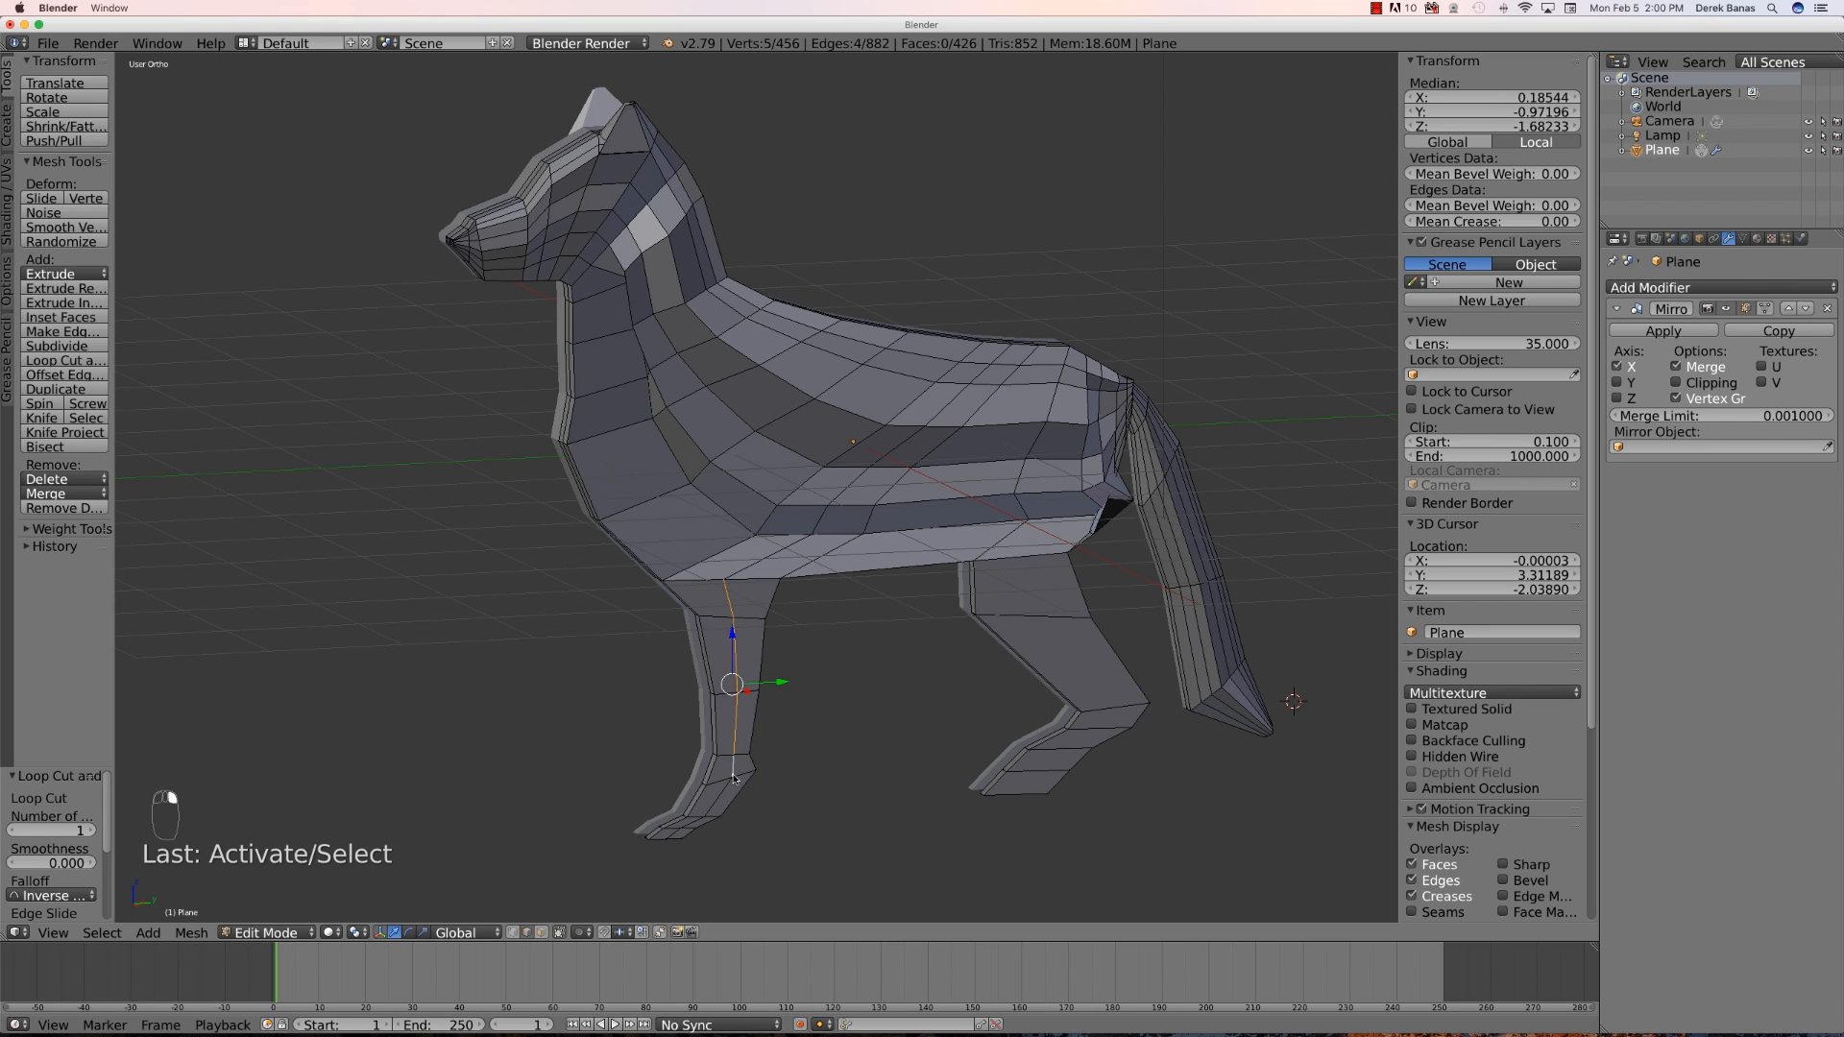
shift+right_click(721, 805)
shift+right_click(699, 828)
shift+right_click(685, 835)
shift+right_click(672, 839)
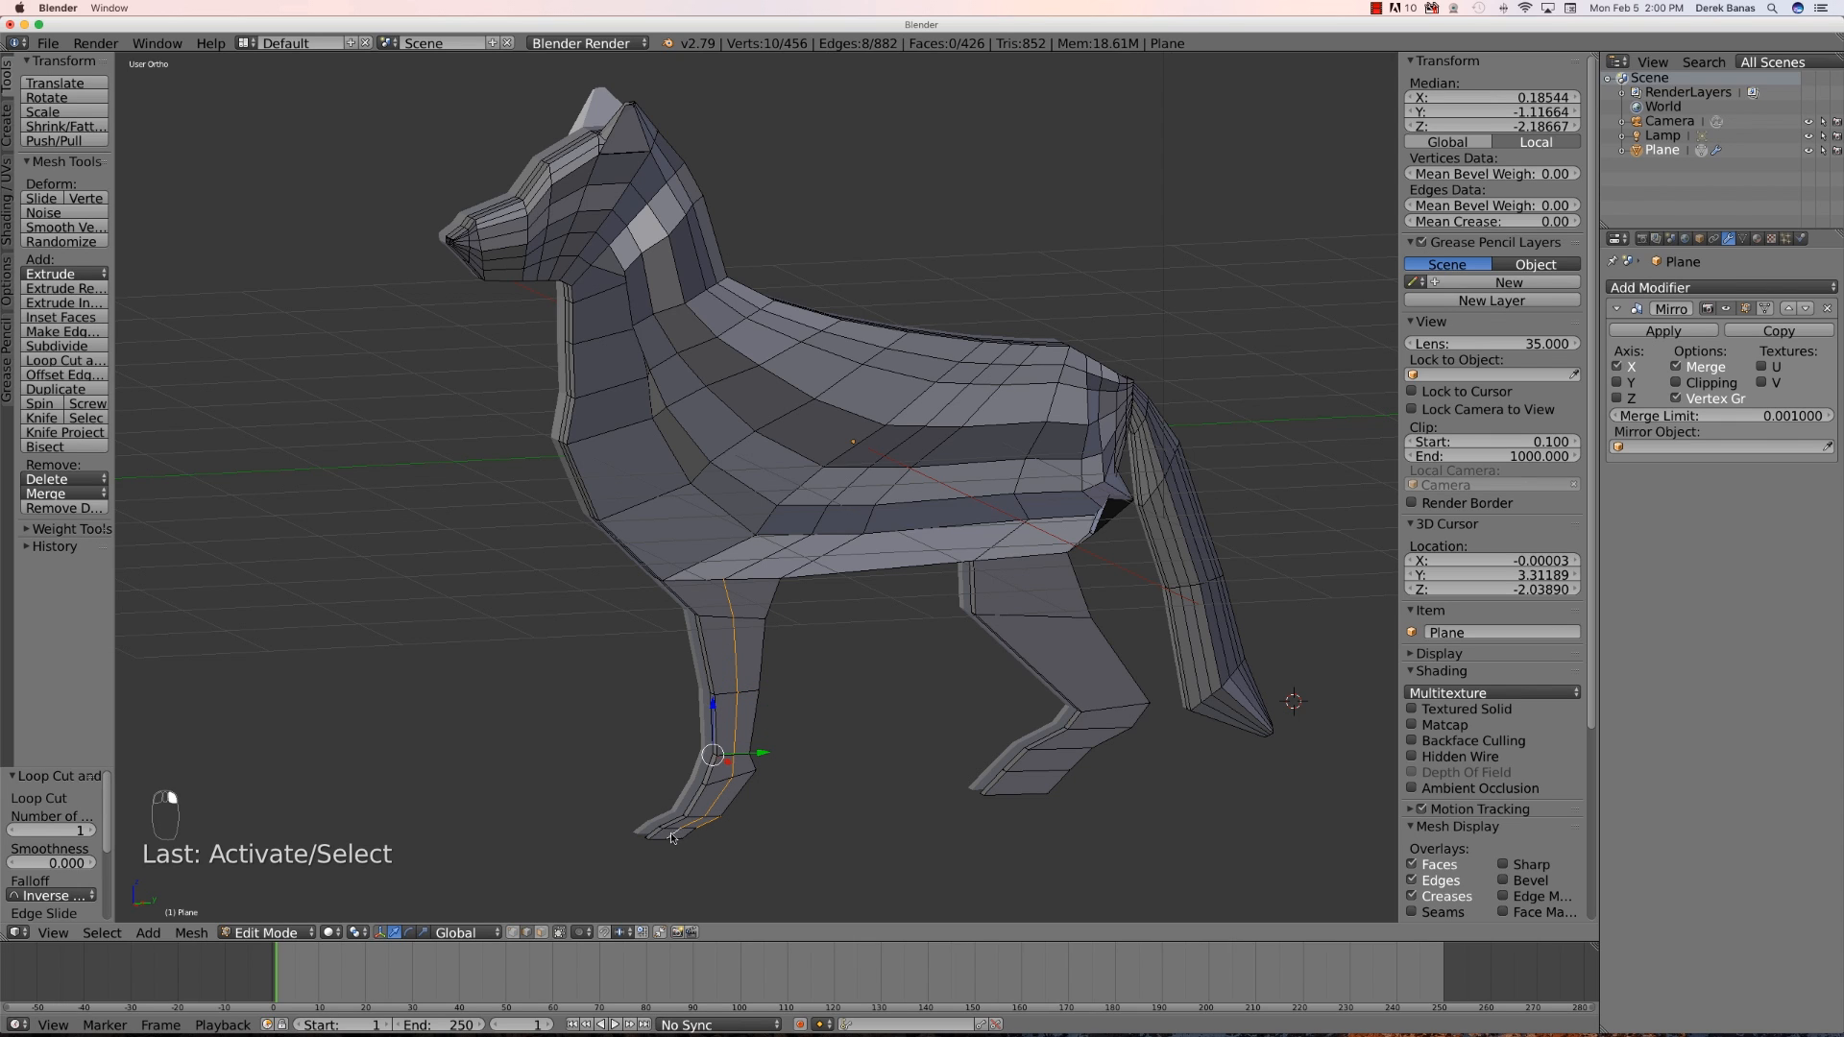
shift+right_click(710, 828)
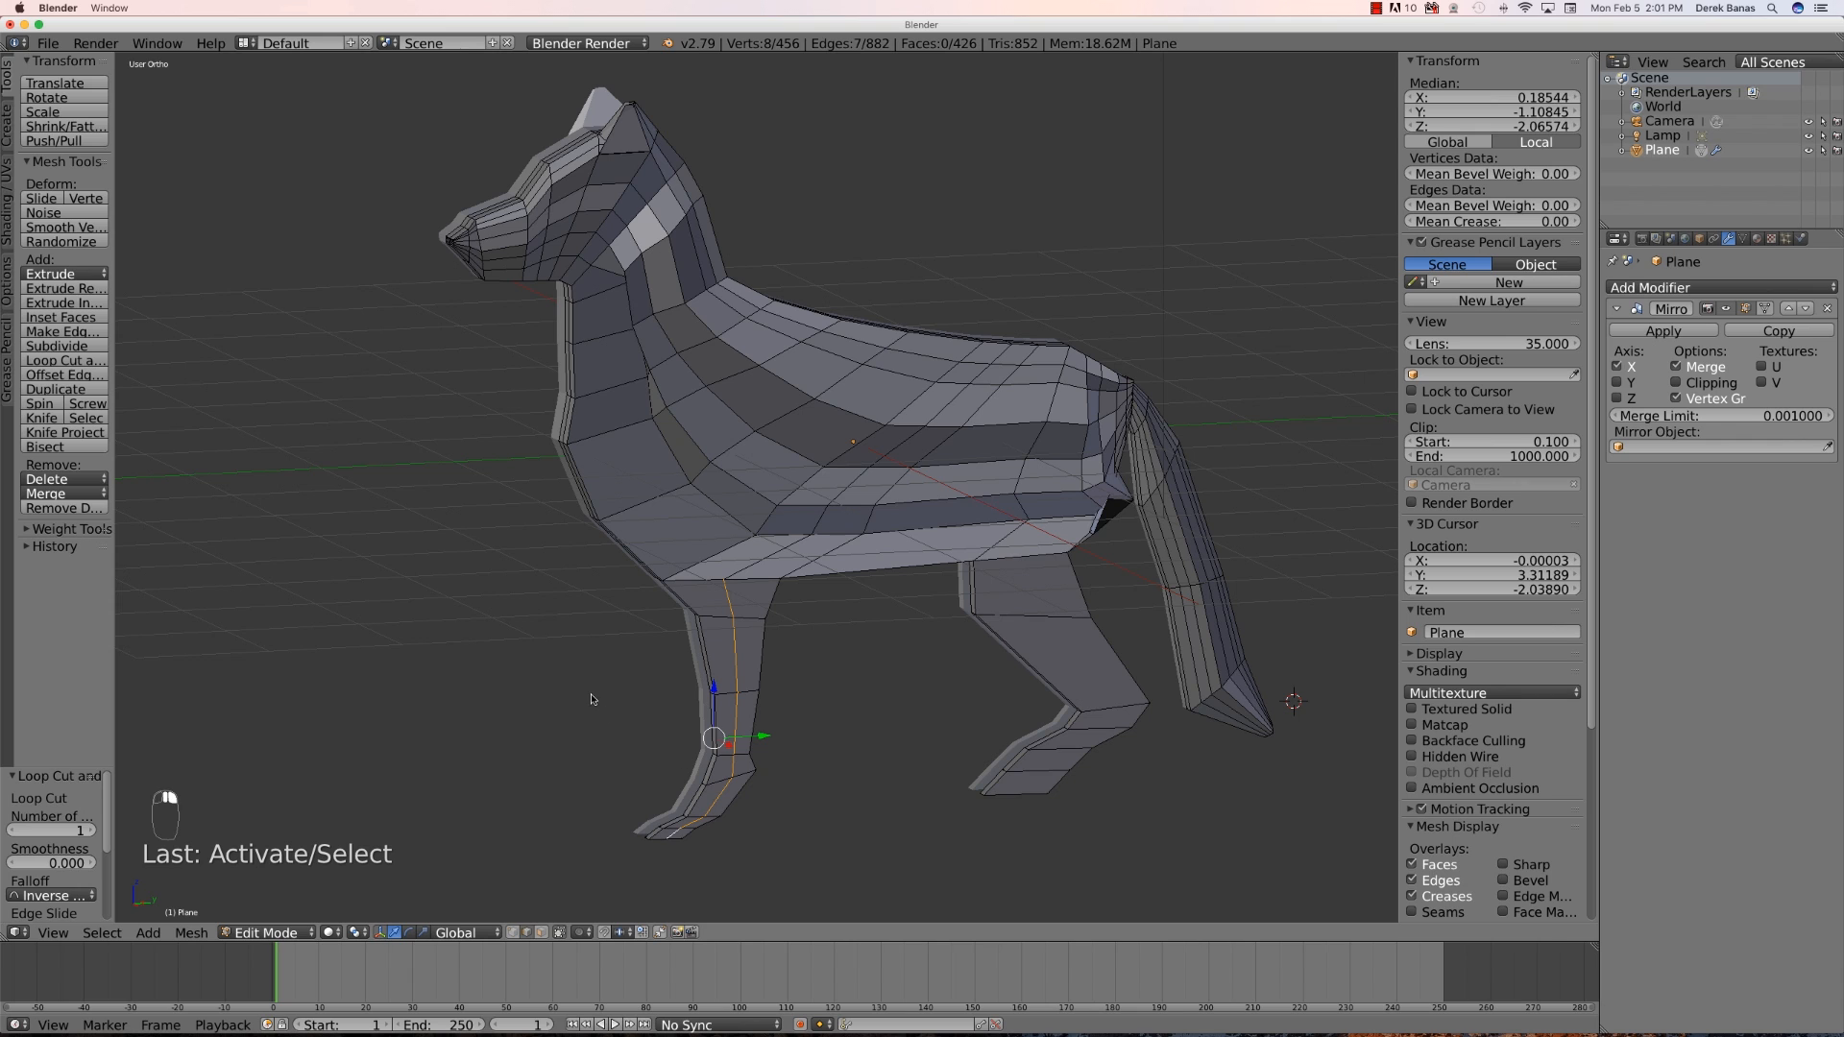
middle_drag(592, 700, 696, 686)
drag(920, 723, 940, 720)
middle_drag(941, 720, 991, 595)
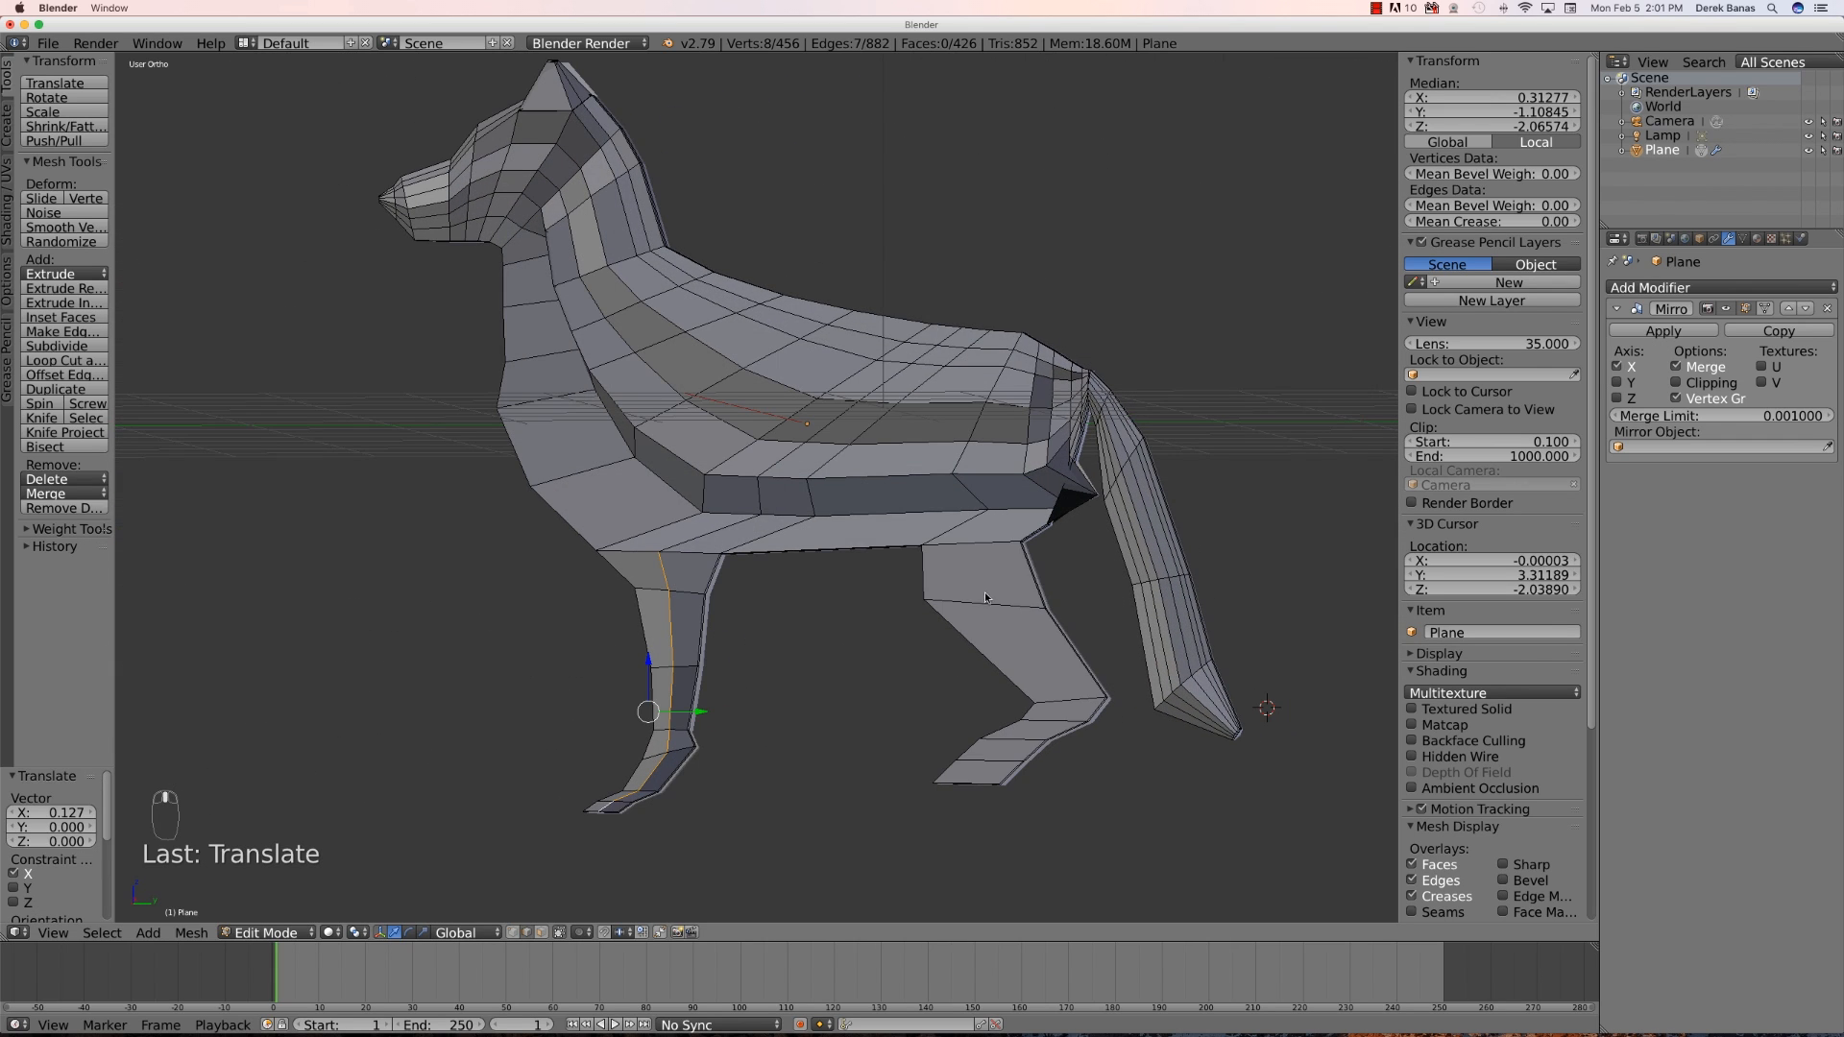
- Add a loop cut running down the hind leg
key(ctrl+r)
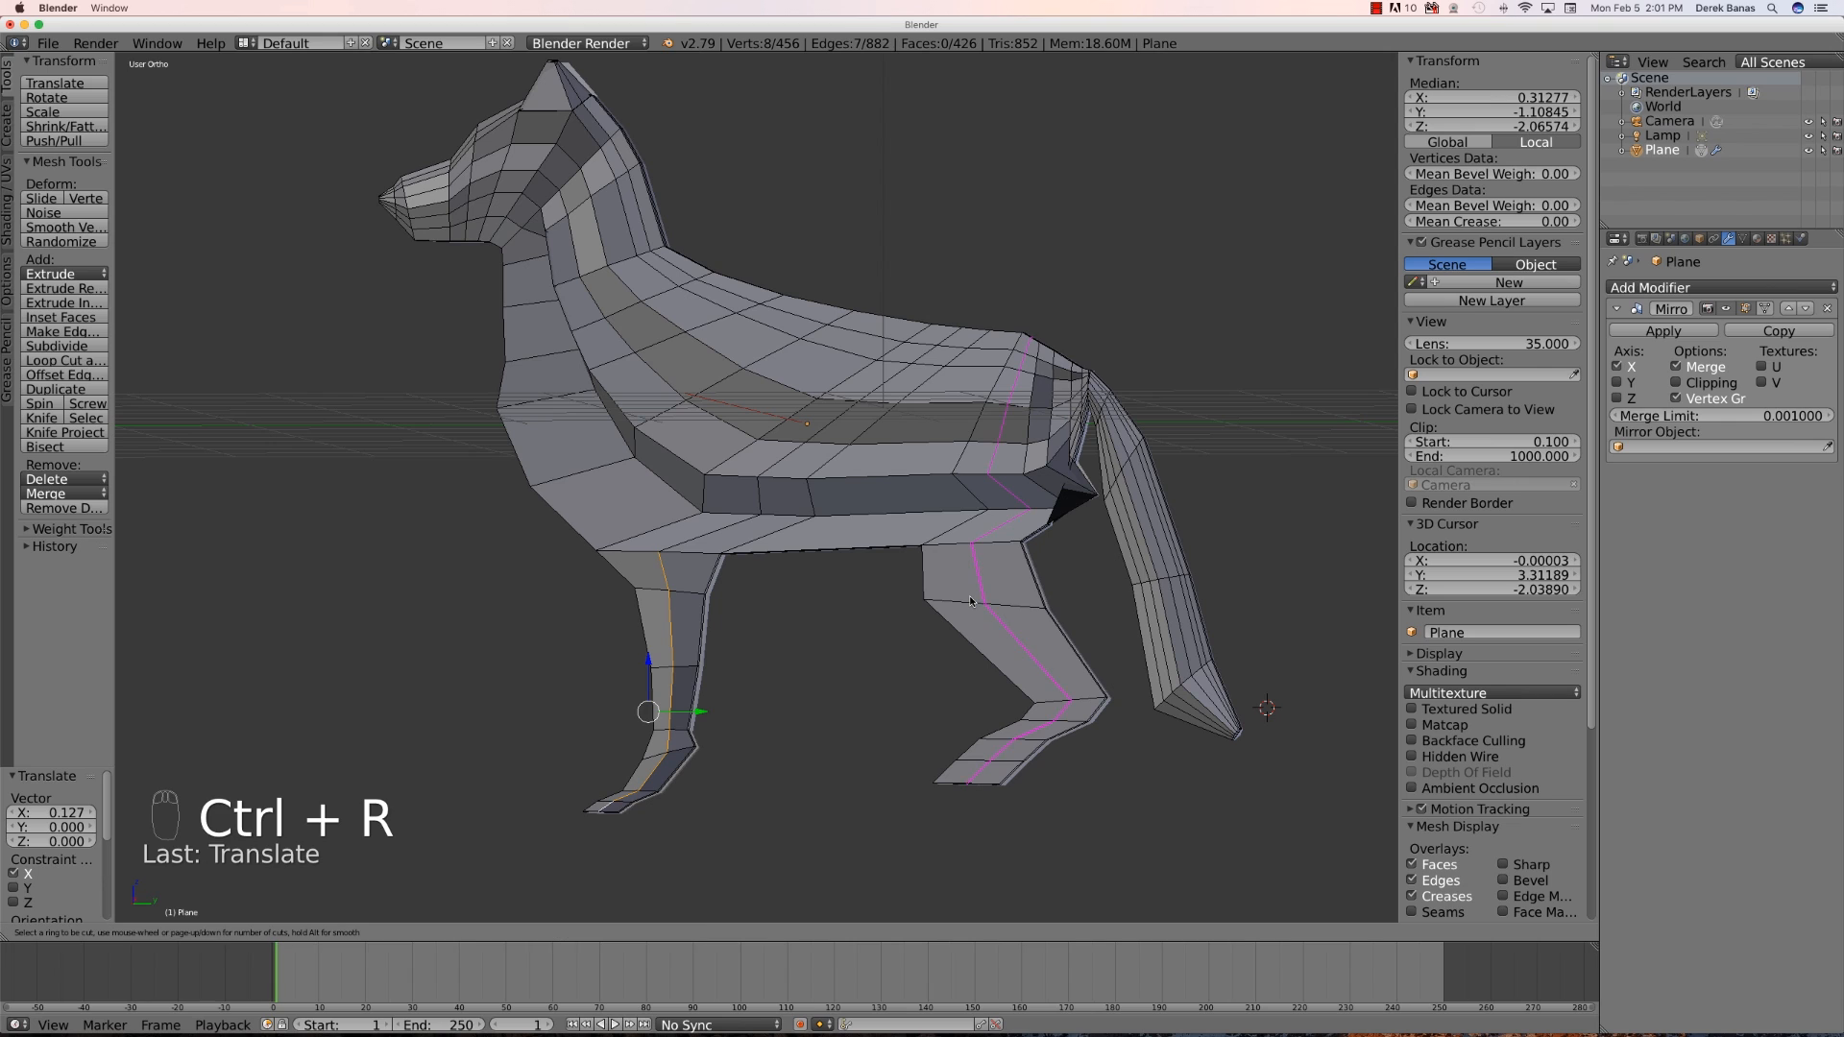
click(972, 601)
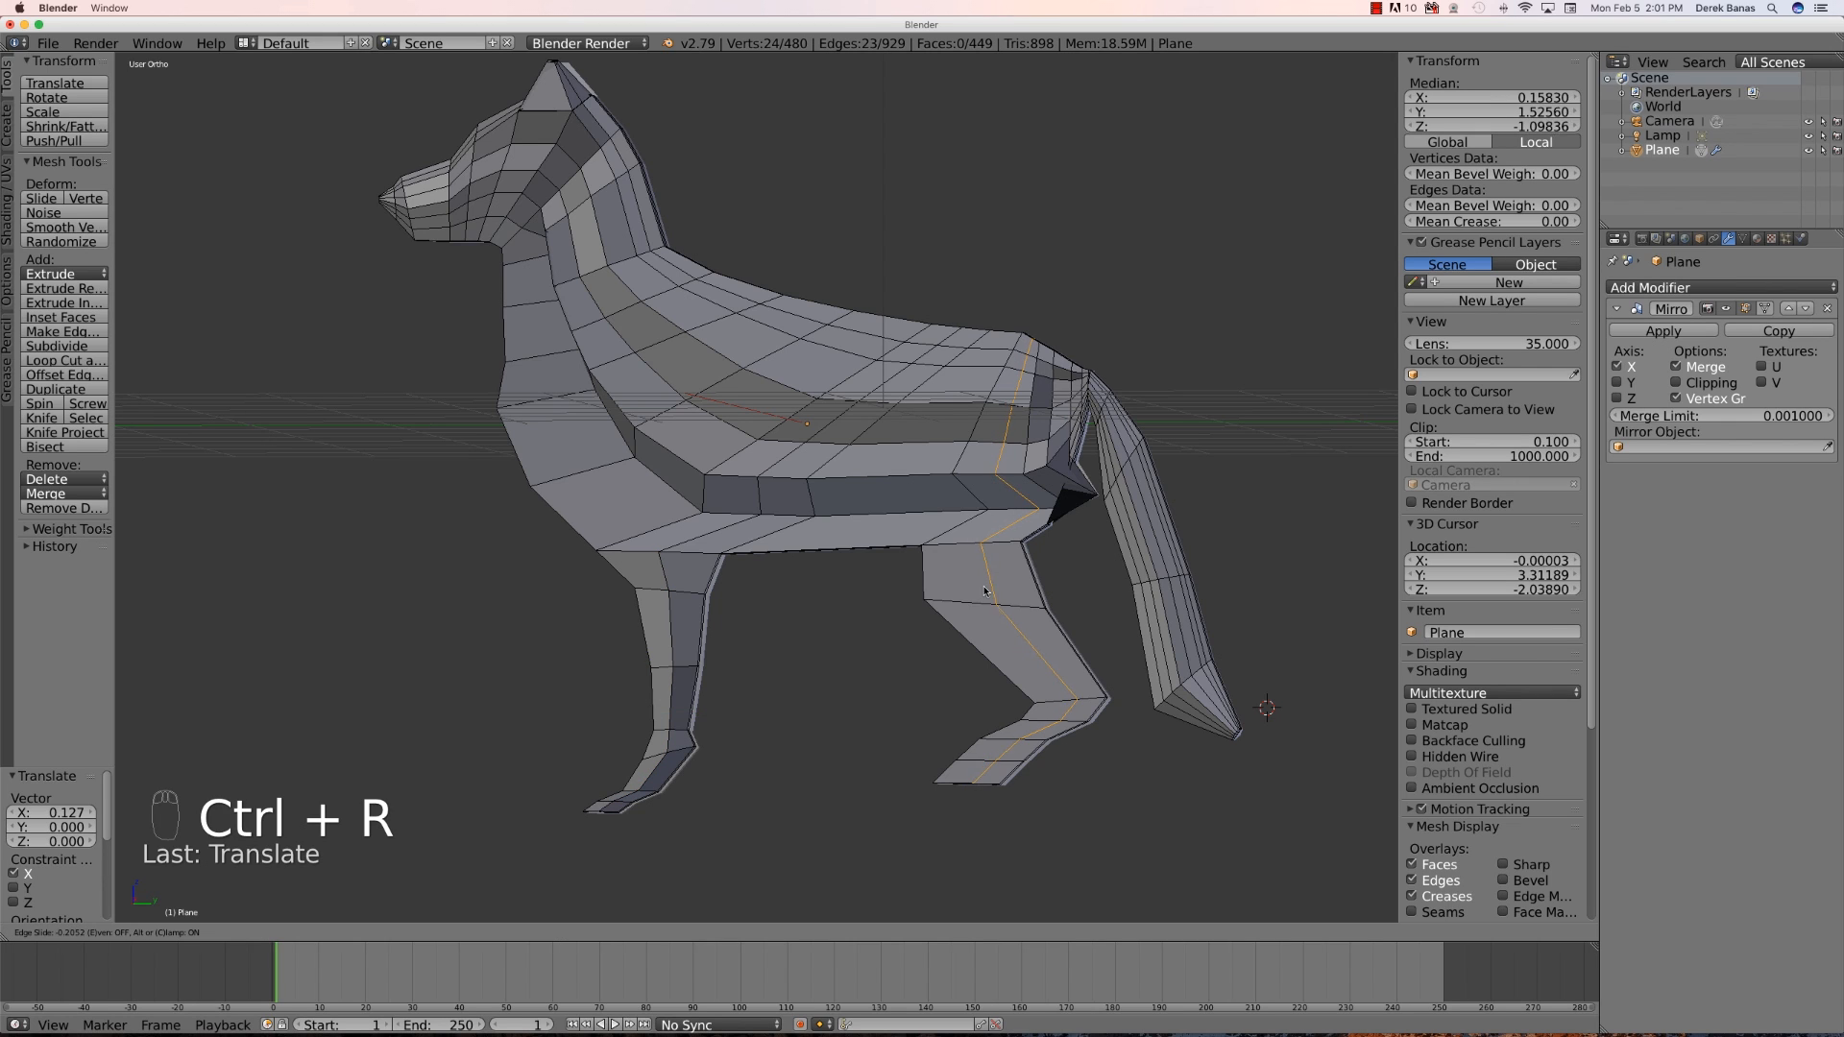
click(987, 578)
- Select the new loop's vertices down the hind leg and paw and move them outward along X
right_click(983, 578)
shift+right_click(1038, 676)
shift+right_click(1067, 717)
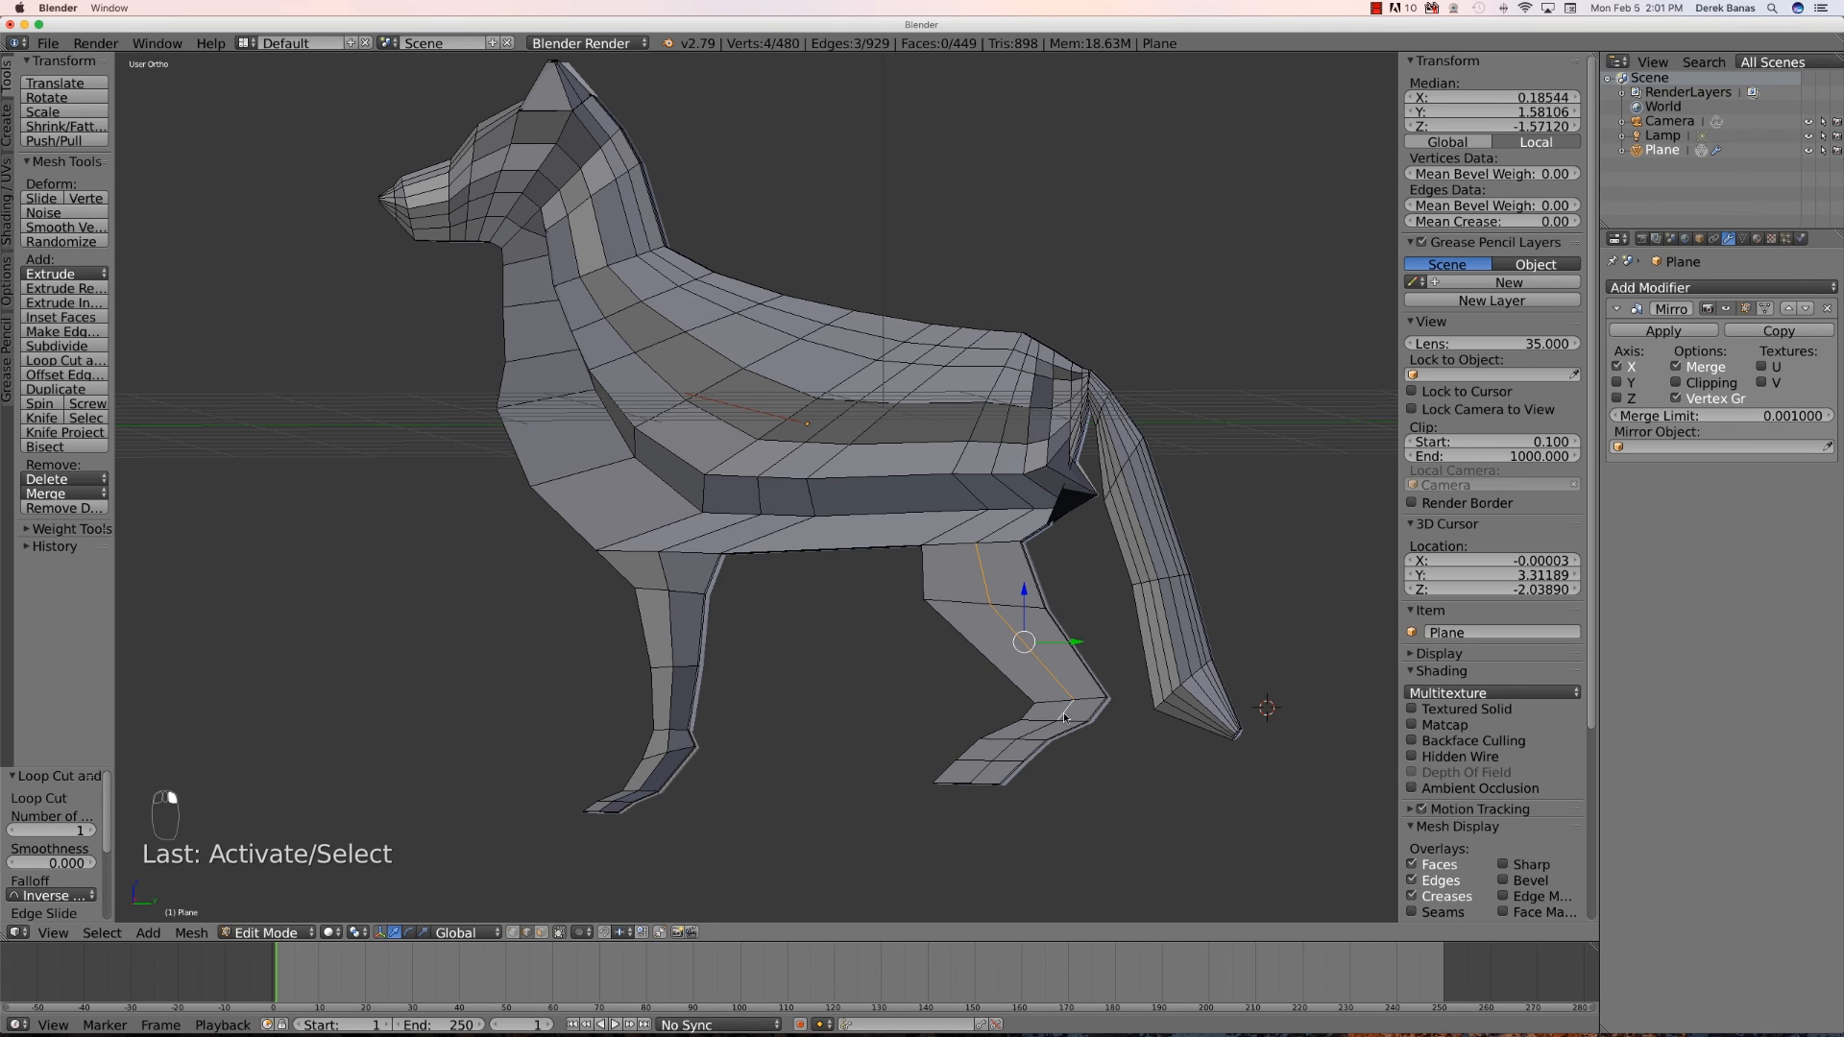
shift+right_click(1030, 732)
shift+right_click(1005, 748)
shift+right_click(986, 770)
middle_drag(857, 690, 975, 696)
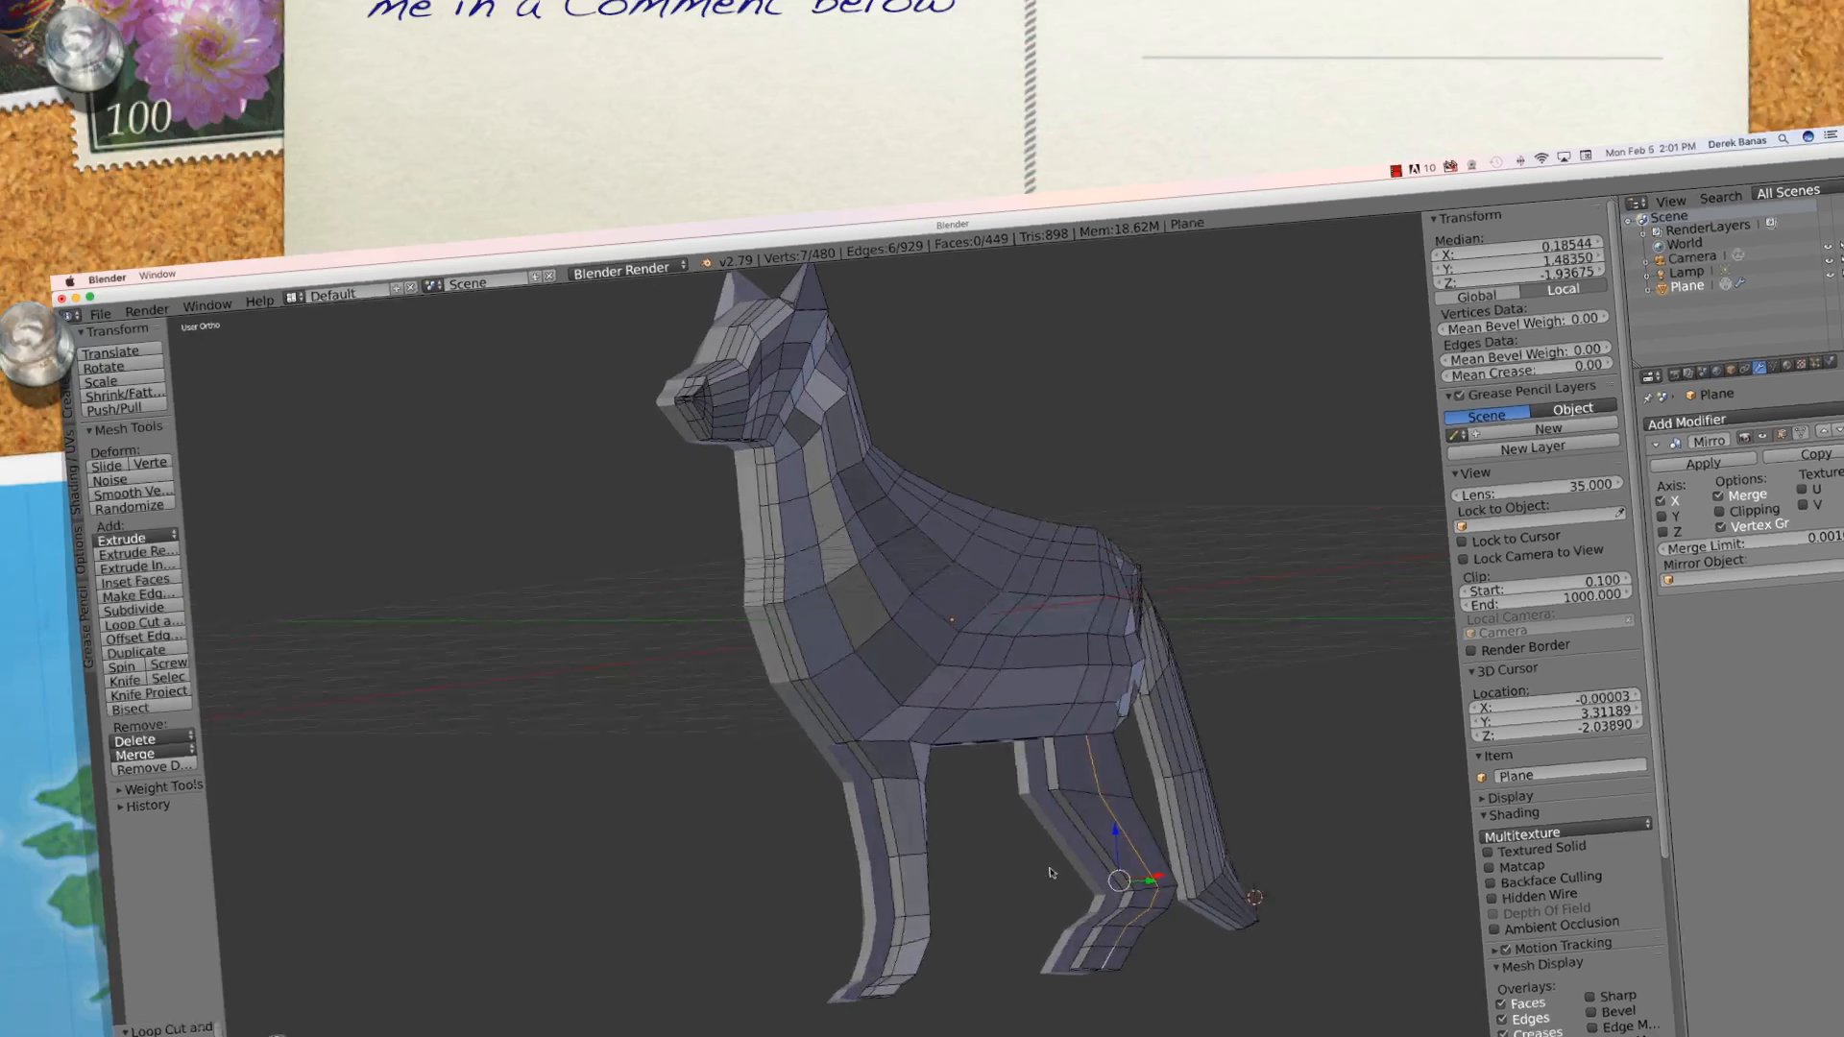